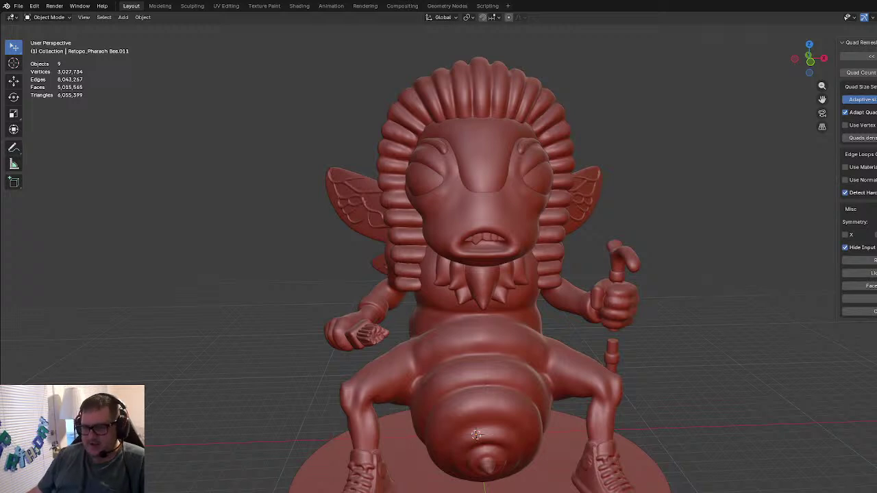
Step: Delete the round base and the wings from the bee figure
{"action": "scroll", "coordinate": [573, 357], "scroll_direction": "down", "scroll_amount": 3}
{"action": "middle_click_drag", "start_coordinate": [573, 357], "coordinate": [569, 407]}
{"action": "scroll", "coordinate": [610, 381], "scroll_direction": "up", "scroll_amount": 2}
{"action": "scroll", "coordinate": [483, 339], "scroll_direction": "down", "scroll_amount": 3}
{"action": "left_click", "coordinate": [567, 410]}
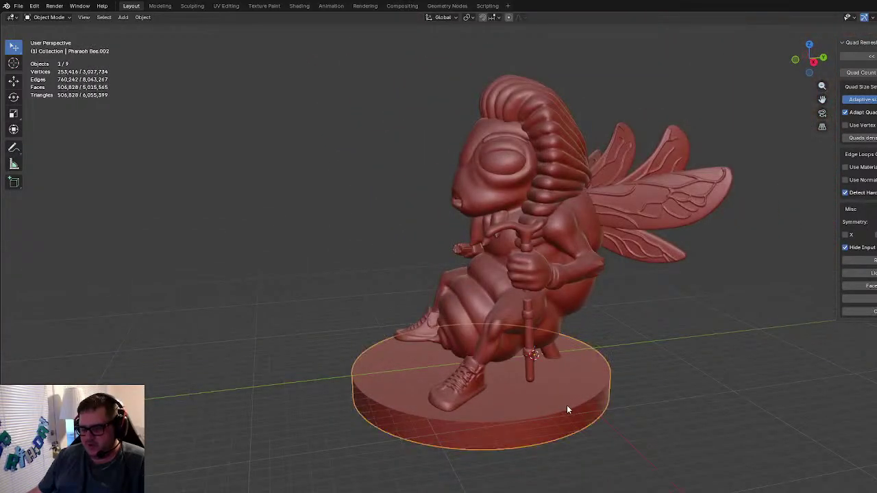
{"action": "key", "text": "Delete"}
{"action": "left_click", "coordinate": [624, 226]}
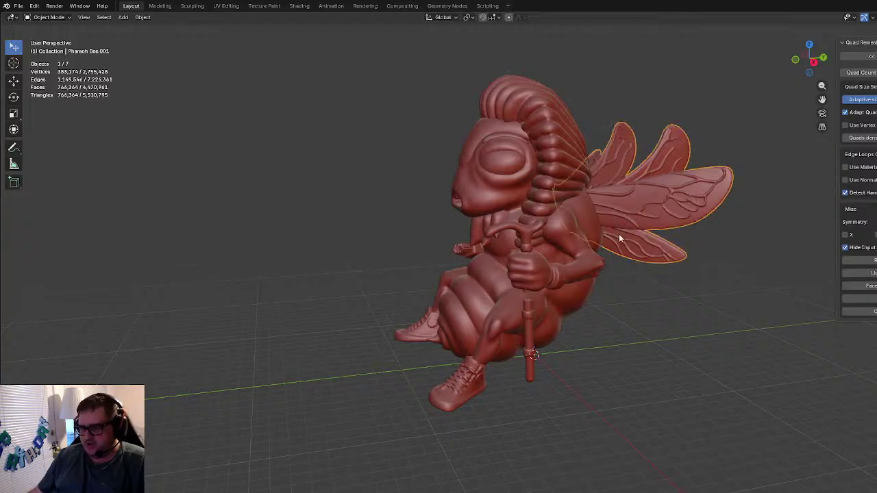
{"action": "key", "text": "Delete"}
Step: Examine the remaining figure from the front, checking the head and the extent of the forehead piece
{"action": "scroll", "coordinate": [592, 247], "scroll_direction": "up", "scroll_amount": 5}
{"action": "middle_click_drag", "start_coordinate": [592, 247], "coordinate": [485, 280]}
{"action": "scroll", "coordinate": [577, 322], "scroll_direction": "down", "scroll_amount": 4}
{"action": "scroll", "coordinate": [523, 314], "scroll_direction": "down", "scroll_amount": 2}
{"action": "scroll", "coordinate": [536, 311], "scroll_direction": "down", "scroll_amount": 2}
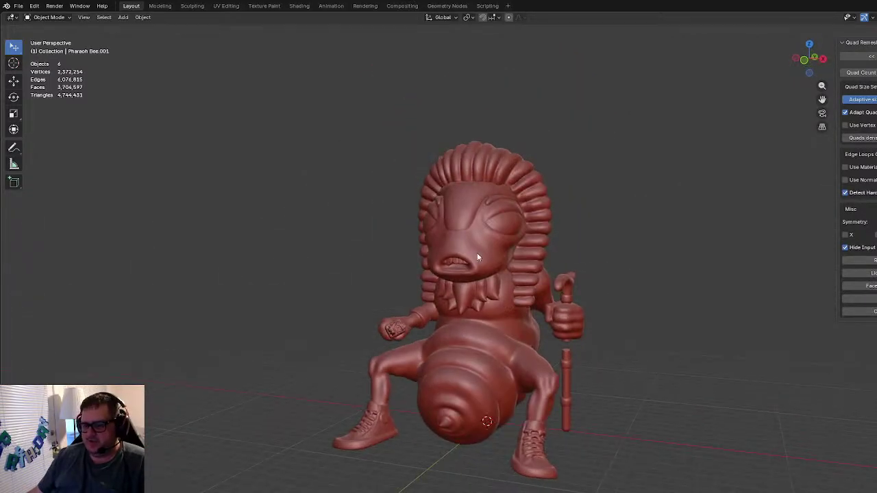
{"action": "key", "text": "KP_1"}
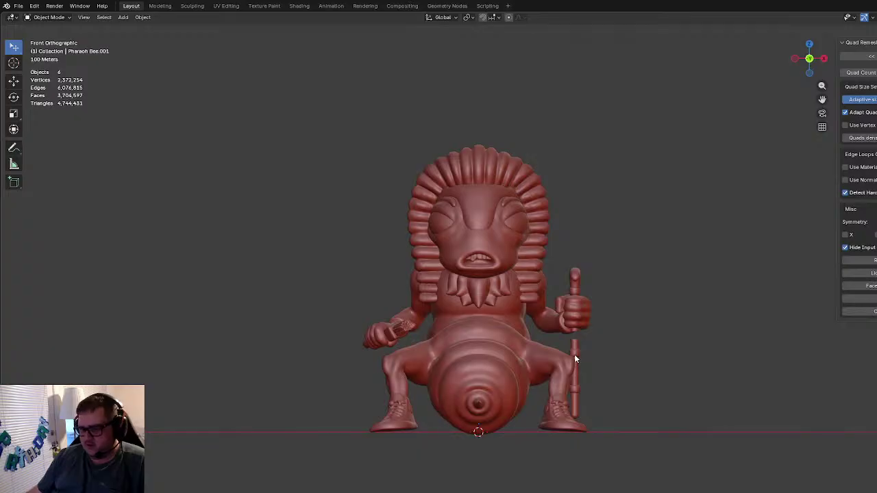
{"action": "scroll", "coordinate": [494, 252], "scroll_direction": "up", "scroll_amount": 5}
{"action": "middle_click_drag", "start_coordinate": [568, 298], "coordinate": [561, 297], "text": "shift"}
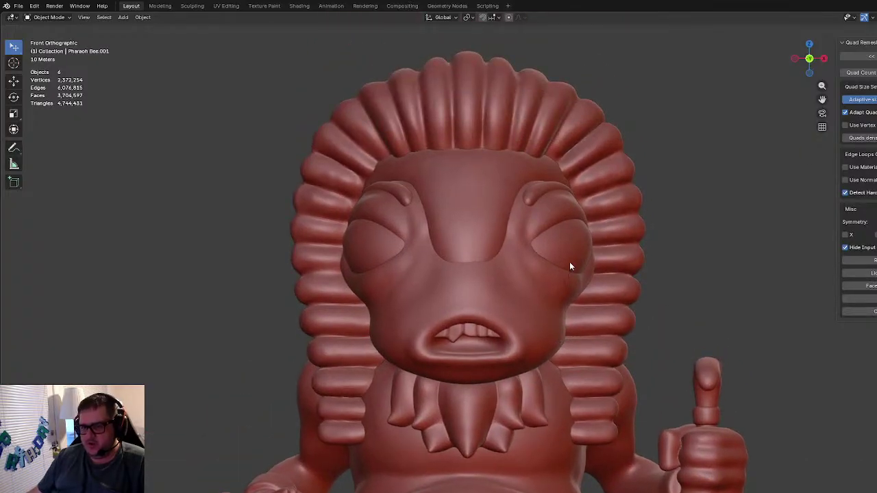
{"action": "left_click", "coordinate": [478, 220]}
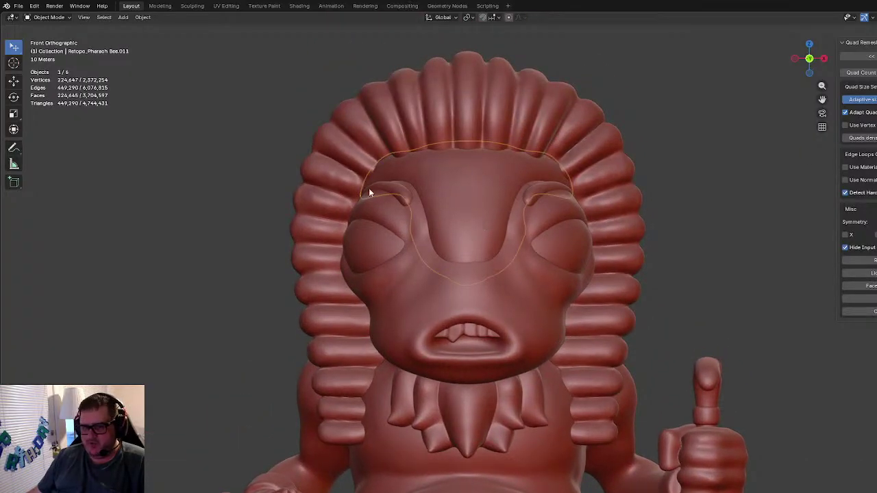
{"action": "key", "text": "alt+a"}
{"action": "scroll", "coordinate": [459, 267], "scroll_direction": "down", "scroll_amount": 8}
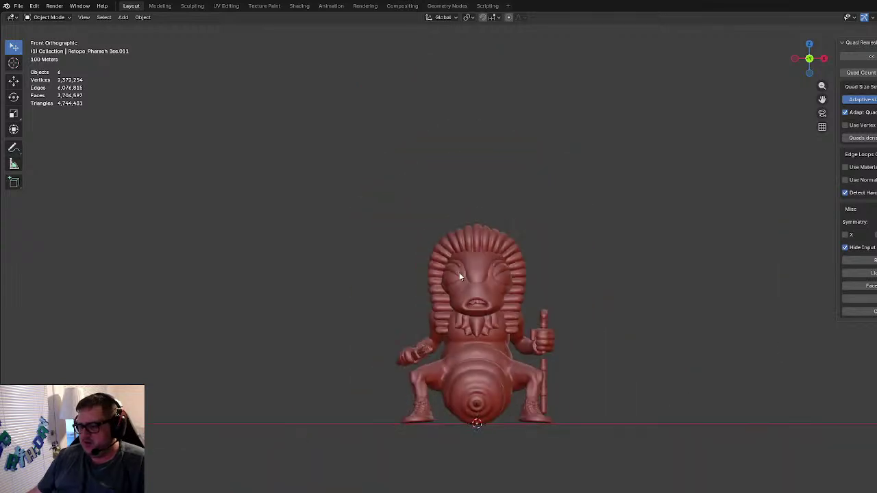
{"action": "scroll", "coordinate": [471, 270], "scroll_direction": "up", "scroll_amount": 2}
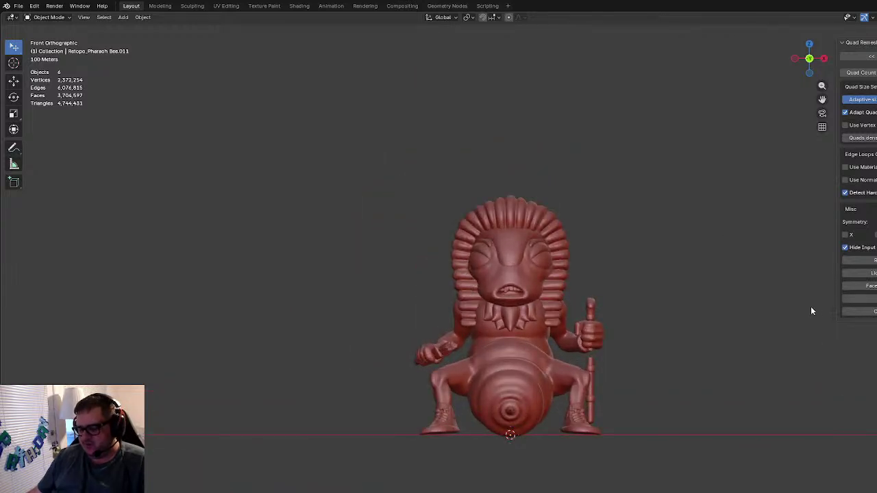
Step: Hide the sidebar and switch the forehead piece to Sculpt Mode
{"action": "key", "text": "n"}
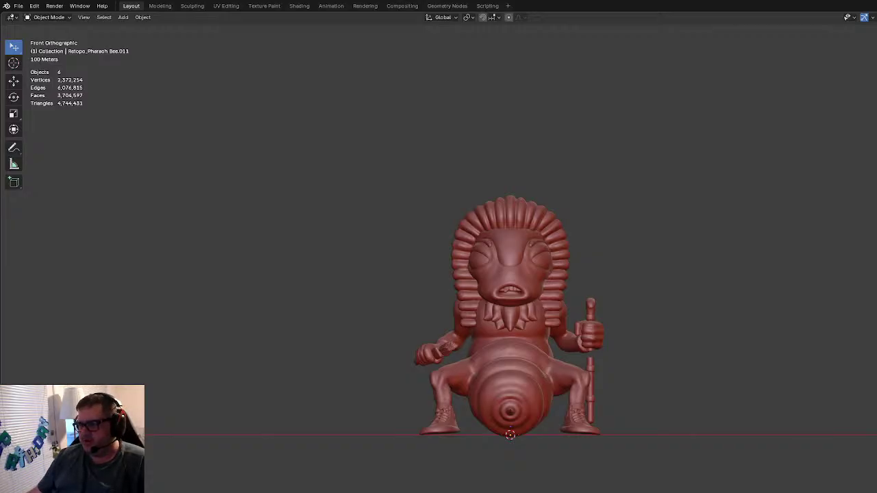
{"action": "scroll", "coordinate": [636, 293], "scroll_direction": "up", "scroll_amount": 6}
{"action": "scroll", "coordinate": [602, 425], "scroll_direction": "down", "scroll_amount": 2}
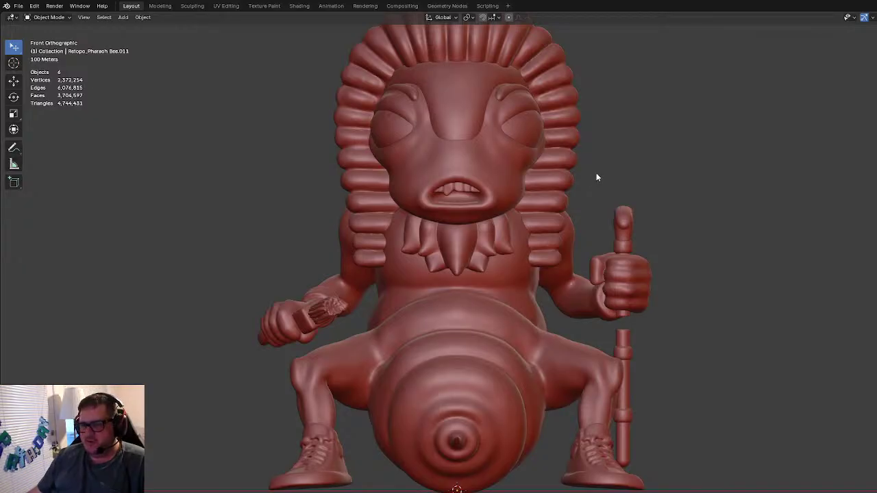
{"action": "scroll", "coordinate": [596, 172], "scroll_direction": "up", "scroll_amount": 5}
{"action": "scroll", "coordinate": [541, 315], "scroll_direction": "up", "scroll_amount": 3}
{"action": "left_click", "coordinate": [509, 296]}
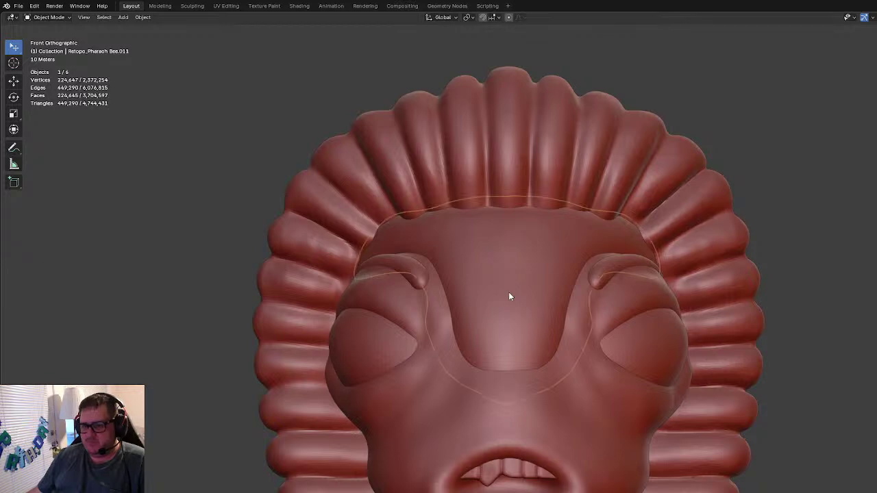
{"action": "left_click", "coordinate": [48, 17]}
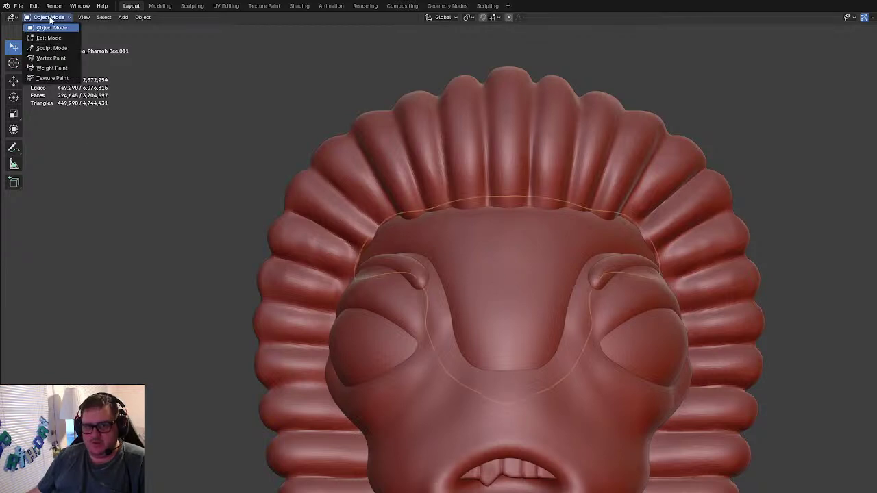
{"action": "left_click", "coordinate": [50, 45]}
{"action": "scroll", "coordinate": [507, 245], "scroll_direction": "up", "scroll_amount": 1}
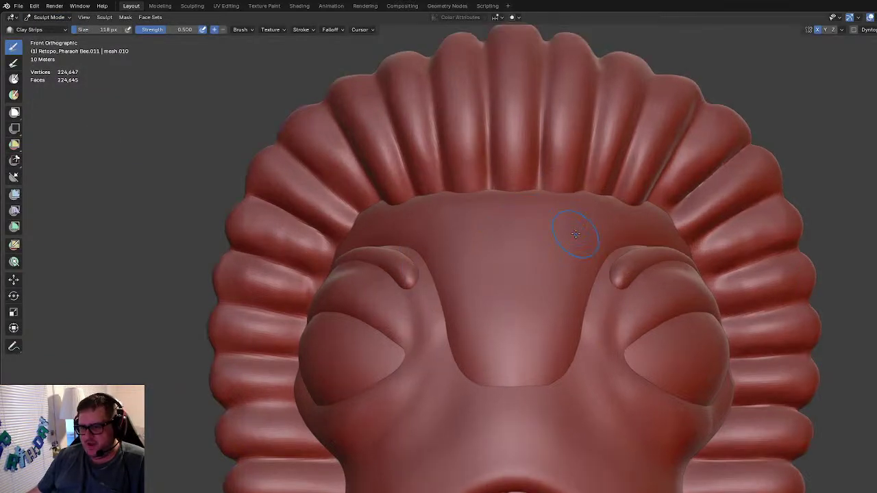
Step: Try Clay Strips strokes across the upper sides of the forehead piece, and undo them
{"action": "scroll", "coordinate": [591, 259], "scroll_direction": "down", "scroll_amount": 3}
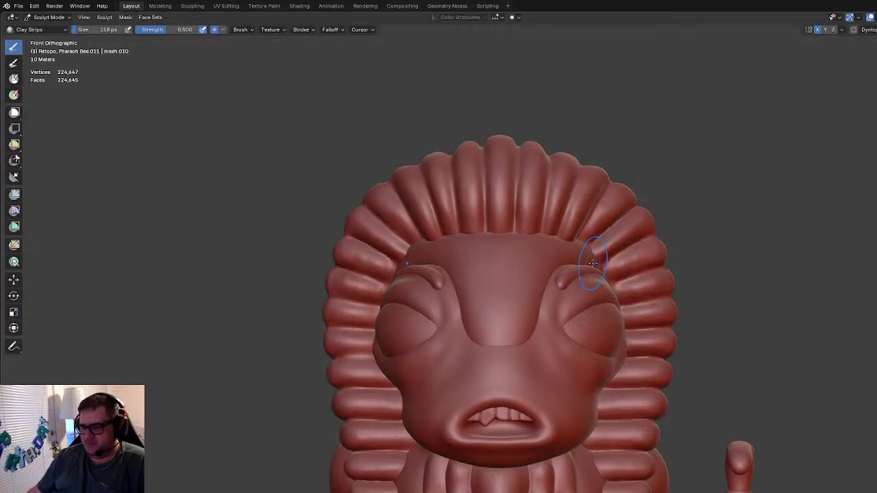
{"action": "key", "text": "KP_2"}
{"action": "key", "text": "KP_8"}
{"action": "key", "text": "KP_8"}
{"action": "key", "text": "KP_2"}
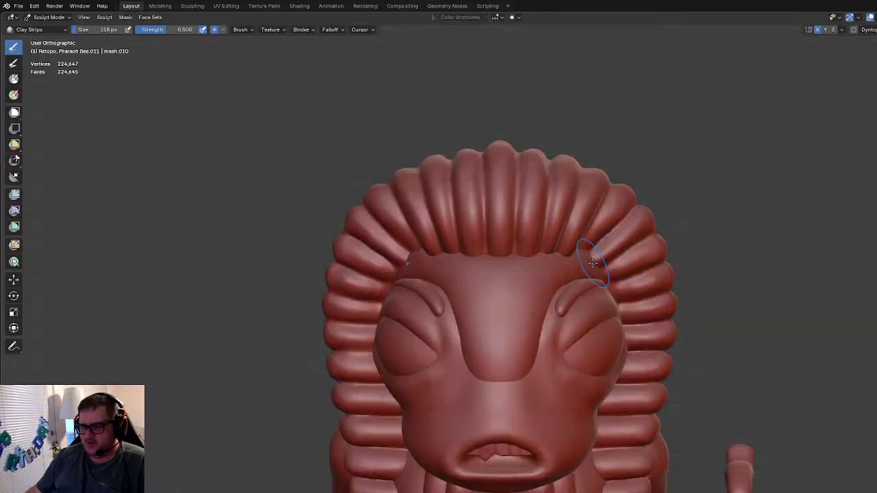
{"action": "scroll", "coordinate": [587, 260], "scroll_direction": "up", "scroll_amount": 5}
{"action": "left_click_drag", "start_coordinate": [659, 249], "coordinate": [660, 268]}
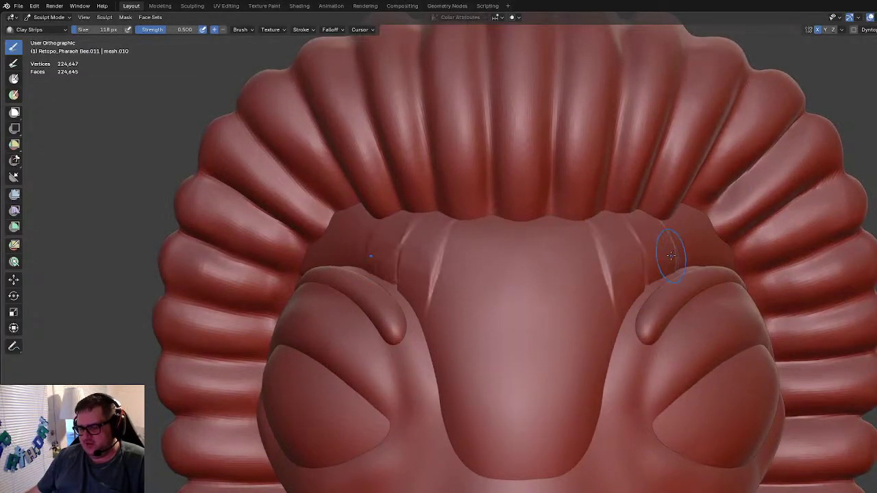
{"action": "key", "text": "ctrl+z"}
{"action": "key", "text": "ctrl+z"}
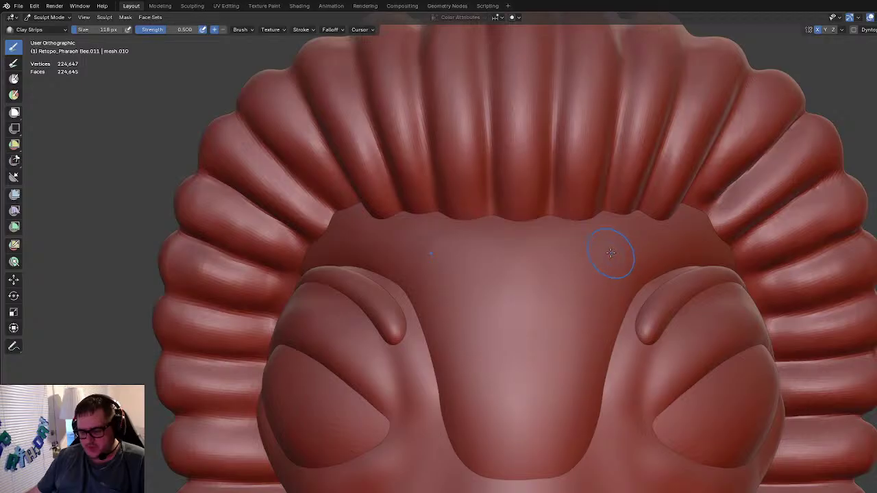
Step: Switch to the Grab brush, set its size to 240 px and nudge the forehead piece slightly
{"action": "mouse_move", "coordinate": [608, 255]}
{"action": "middle_mouse_down"}
{"action": "mouse_move", "coordinate": [650, 271]}
{"action": "mouse_move", "coordinate": [596, 274]}
{"action": "mouse_move", "coordinate": [622, 295]}
{"action": "mouse_move", "coordinate": [573, 214]}
{"action": "mouse_move", "coordinate": [584, 257]}
{"action": "mouse_move", "coordinate": [553, 215]}
{"action": "middle_mouse_up"}
{"action": "key", "text": "g"}
{"action": "key", "text": "f"}
{"action": "left_click", "coordinate": [639, 303]}
{"action": "left_click_drag", "start_coordinate": [538, 194], "coordinate": [538, 210]}
{"action": "mouse_move", "coordinate": [538, 209]}
{"action": "middle_mouse_down"}
{"action": "mouse_move", "coordinate": [578, 313]}
{"action": "mouse_move", "coordinate": [631, 239]}
{"action": "mouse_move", "coordinate": [568, 275]}
{"action": "middle_mouse_up"}
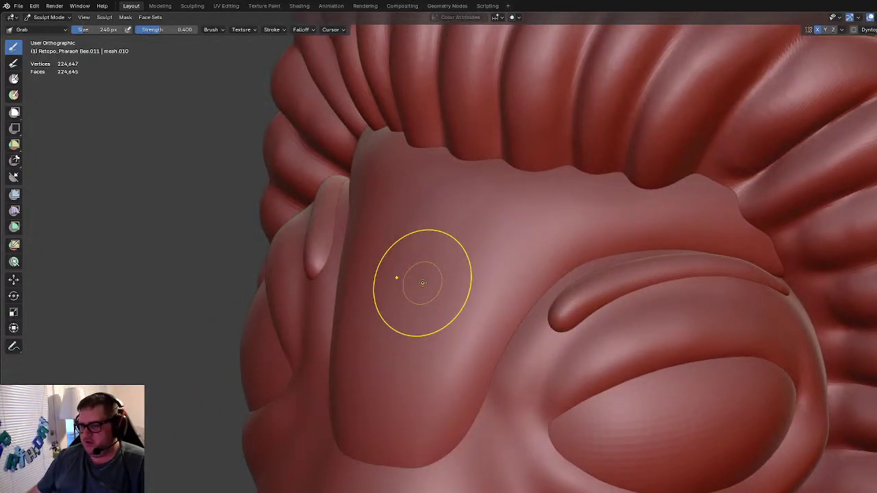
Step: Examine the forehead piece and its lower edge from the front and from higher viewing angles
{"action": "key", "text": "KP_1"}
{"action": "scroll", "coordinate": [422, 282], "scroll_direction": "down", "scroll_amount": 3}
{"action": "key", "text": "Tab"}
{"action": "key", "text": "Tab"}
{"action": "scroll", "coordinate": [551, 360], "scroll_direction": "up", "scroll_amount": 3}
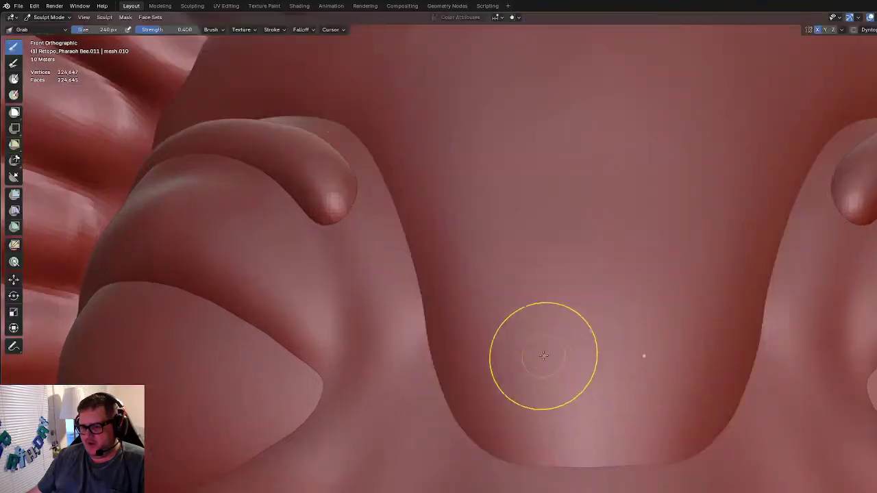
{"action": "scroll", "coordinate": [551, 358], "scroll_direction": "down", "scroll_amount": 5}
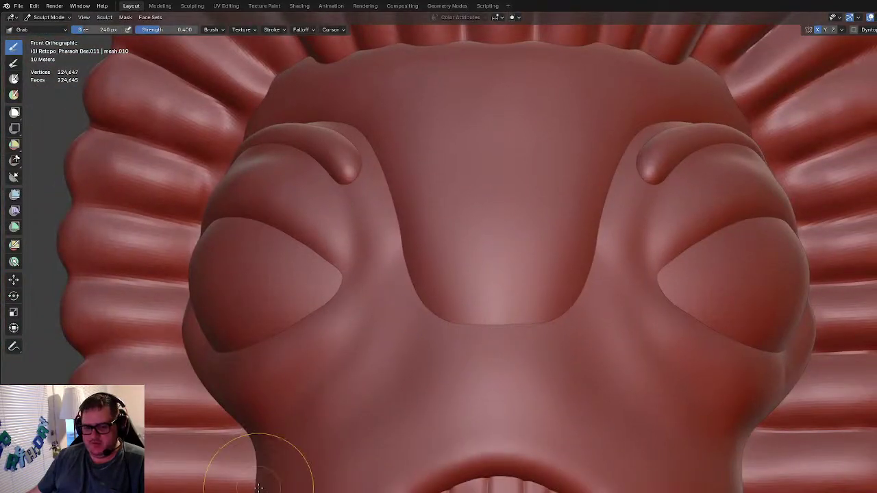
{"action": "key", "text": "KP_2"}
{"action": "key", "text": "KP_8"}
{"action": "key", "text": "KP_8"}
{"action": "key", "text": "KP_8"}
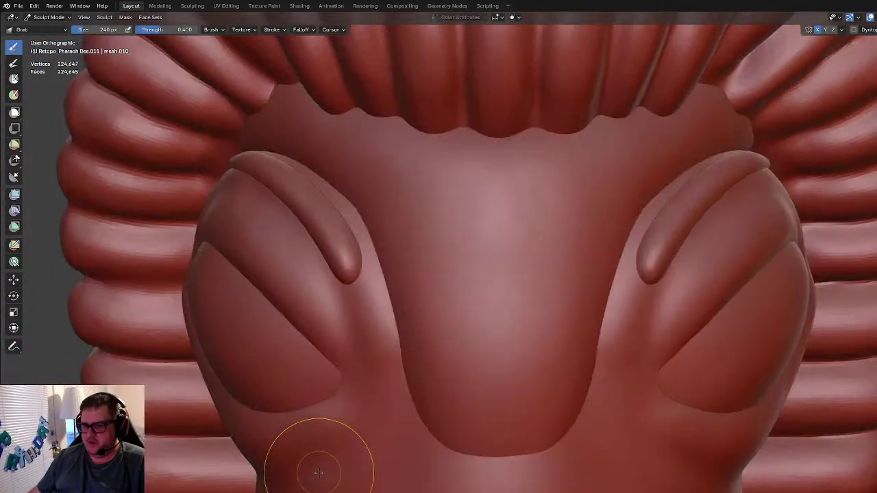
{"action": "key", "text": "KP_8"}
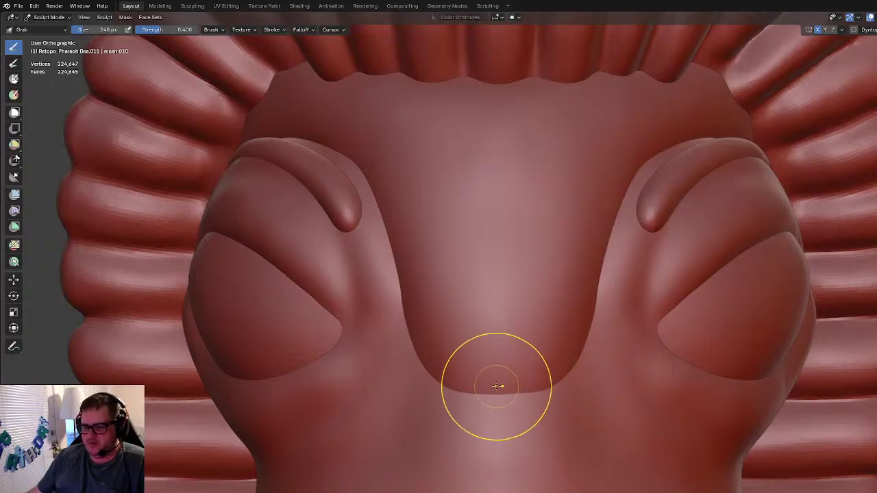
{"action": "key", "text": "KP_2"}
{"action": "key", "text": "KP_8"}
{"action": "key", "text": "KP_8"}
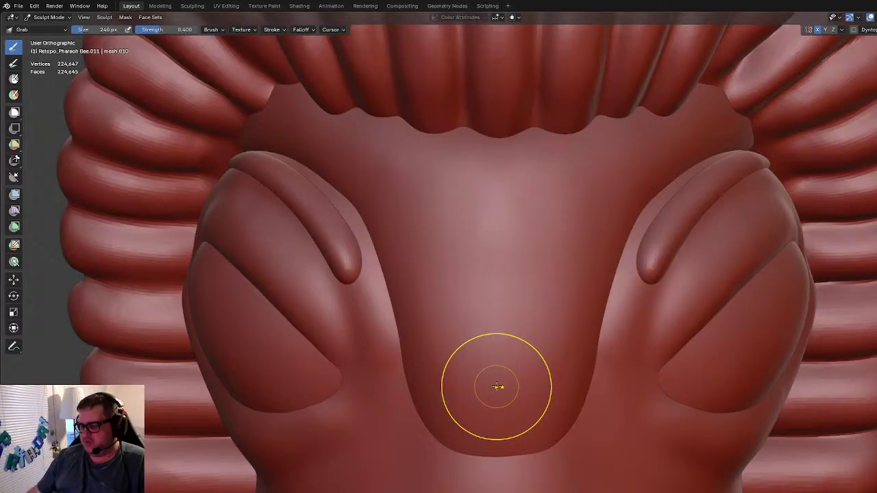
{"action": "key", "text": "KP_8"}
{"action": "key", "text": "KP_2"}
Step: Pull the forehead piece's lower edge down with the Grab brush into a central point flanked by two mirrored points
{"action": "middle_click_drag", "start_coordinate": [512, 389], "coordinate": [519, 310], "text": "shift"}
{"action": "key", "text": "KP_2"}
{"action": "key", "text": "KP_8"}
{"action": "key", "text": "KP_8"}
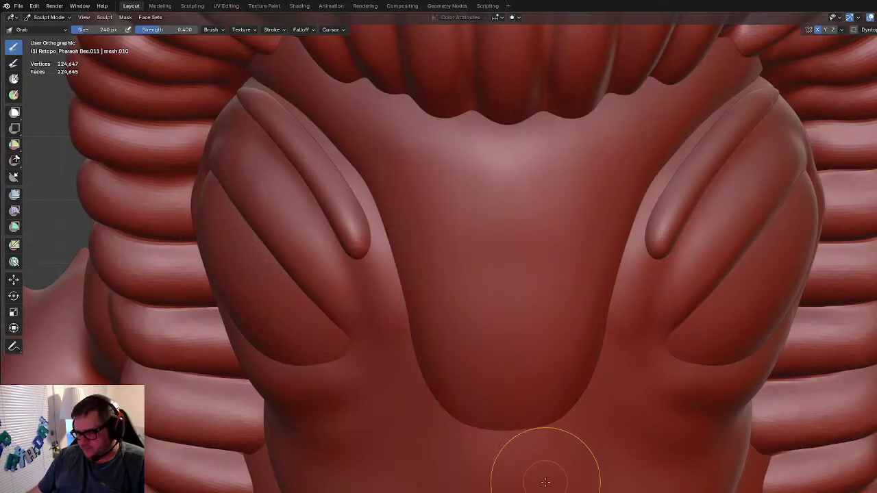
{"action": "left_click_drag", "start_coordinate": [508, 431], "coordinate": [511, 452]}
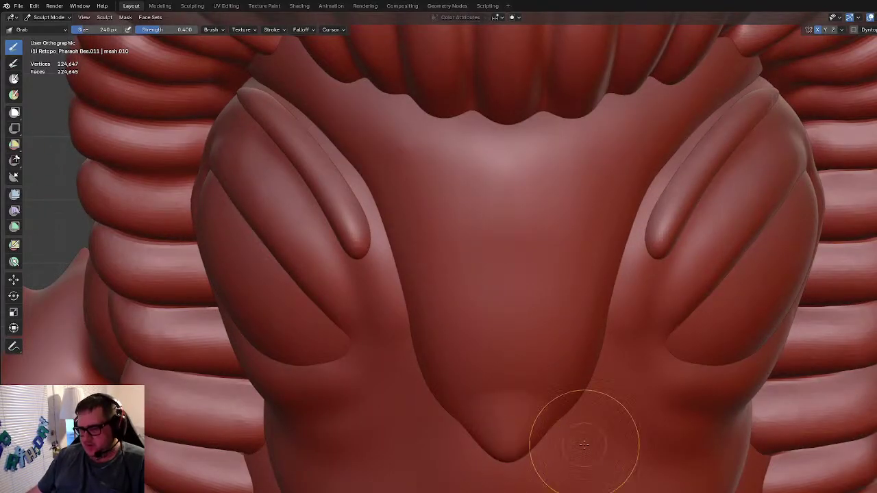
{"action": "left_click_drag", "start_coordinate": [580, 401], "coordinate": [595, 442]}
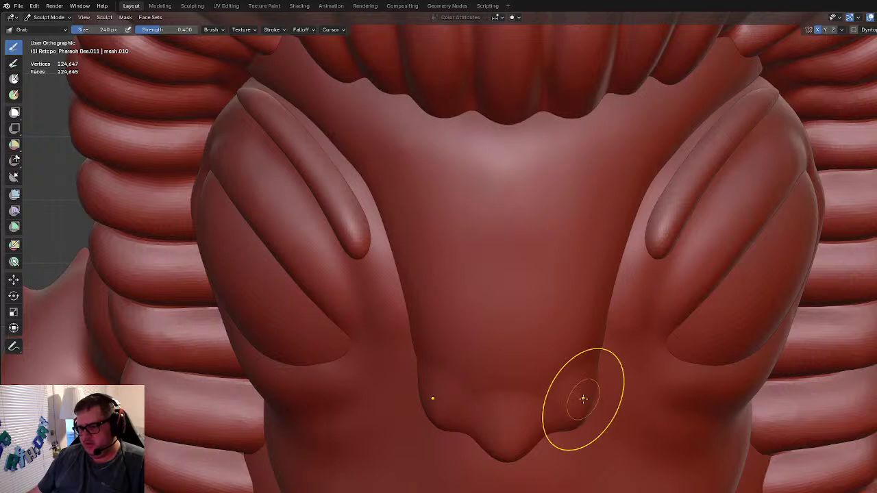
{"action": "scroll", "coordinate": [573, 440], "scroll_direction": "up", "scroll_amount": 2}
{"action": "scroll", "coordinate": [591, 461], "scroll_direction": "down", "scroll_amount": 2}
{"action": "left_click_drag", "start_coordinate": [607, 402], "coordinate": [602, 433]}
{"action": "left_click_drag", "start_coordinate": [501, 446], "coordinate": [502, 467]}
{"action": "mouse_move", "coordinate": [581, 424]}
{"action": "left_mouse_down"}
{"action": "mouse_move", "coordinate": [582, 433]}
{"action": "mouse_move", "coordinate": [580, 426]}
{"action": "left_mouse_up"}
Step: Reshape the two outer points on the forehead piece's lower edge into narrower, sharper tips
{"action": "scroll", "coordinate": [579, 426], "scroll_direction": "down", "scroll_amount": 2}
{"action": "mouse_move", "coordinate": [580, 426]}
{"action": "middle_mouse_down"}
{"action": "mouse_move", "coordinate": [564, 333]}
{"action": "mouse_move", "coordinate": [568, 363]}
{"action": "middle_mouse_up"}
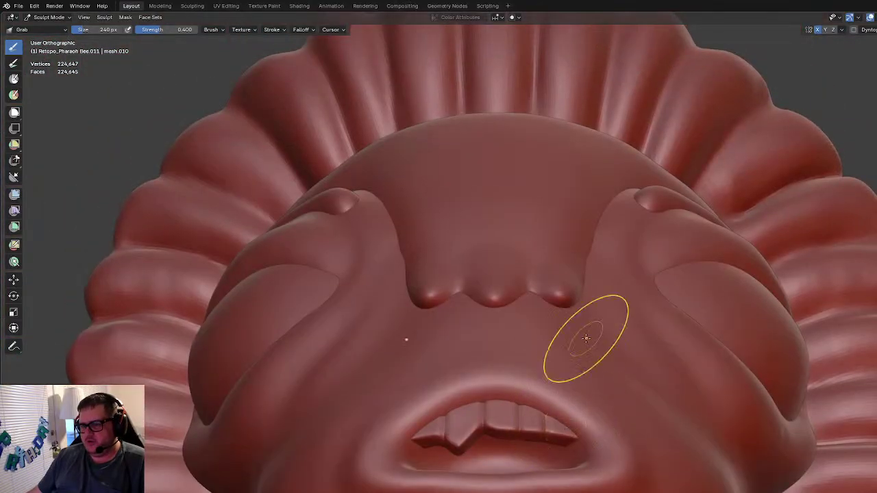
{"action": "left_click_drag", "start_coordinate": [564, 313], "coordinate": [561, 315]}
{"action": "middle_click_drag", "start_coordinate": [560, 315], "coordinate": [568, 352]}
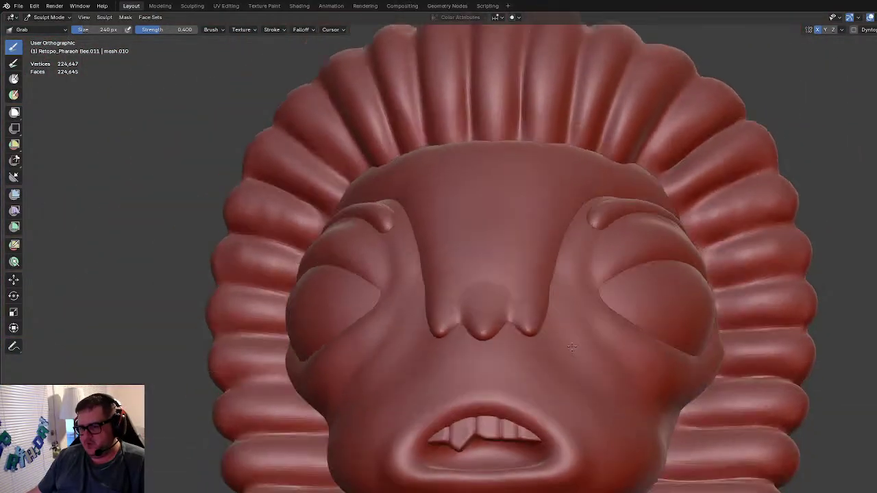
{"action": "scroll", "coordinate": [497, 373], "scroll_direction": "up", "scroll_amount": 3}
{"action": "scroll", "coordinate": [497, 373], "scroll_direction": "down", "scroll_amount": 5}
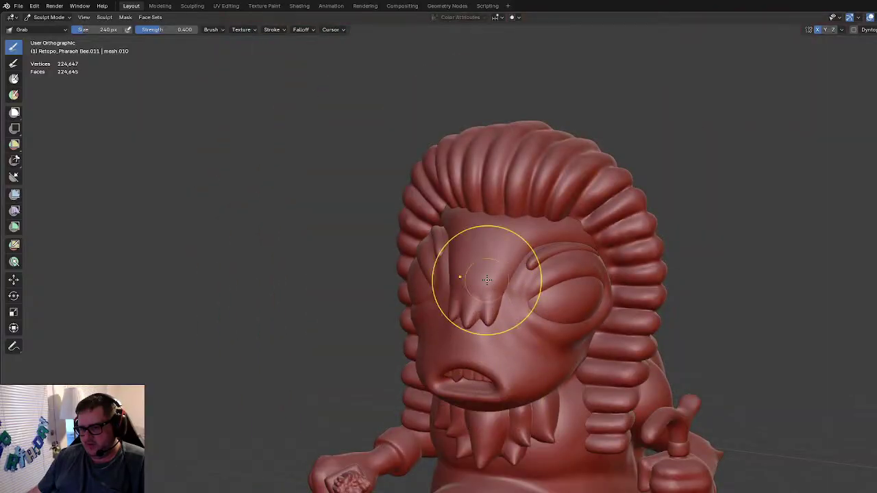
Step: Adjust the forehead points in depth and height with the Grab brush, working from the side and at an angle
{"action": "mouse_move", "coordinate": [478, 296]}
{"action": "middle_mouse_down"}
{"action": "mouse_move", "coordinate": [466, 317]}
{"action": "mouse_move", "coordinate": [426, 311]}
{"action": "mouse_move", "coordinate": [431, 289]}
{"action": "middle_mouse_up"}
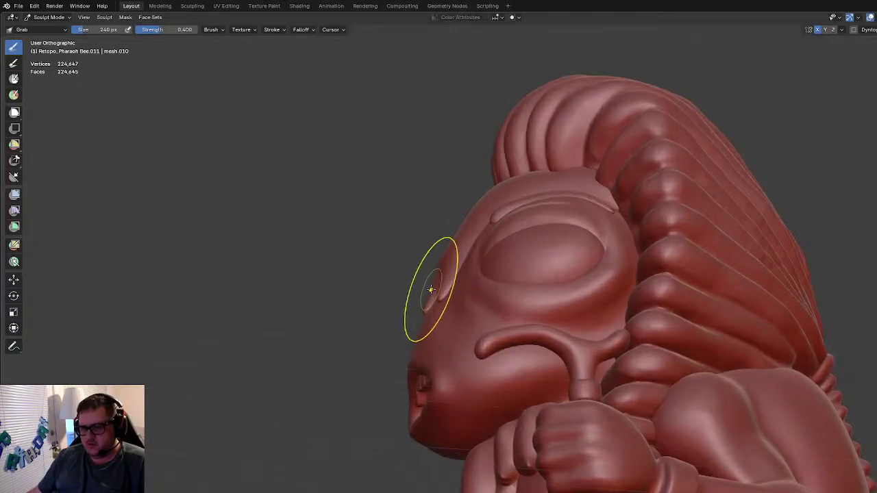
{"action": "left_click_drag", "start_coordinate": [431, 294], "coordinate": [414, 284]}
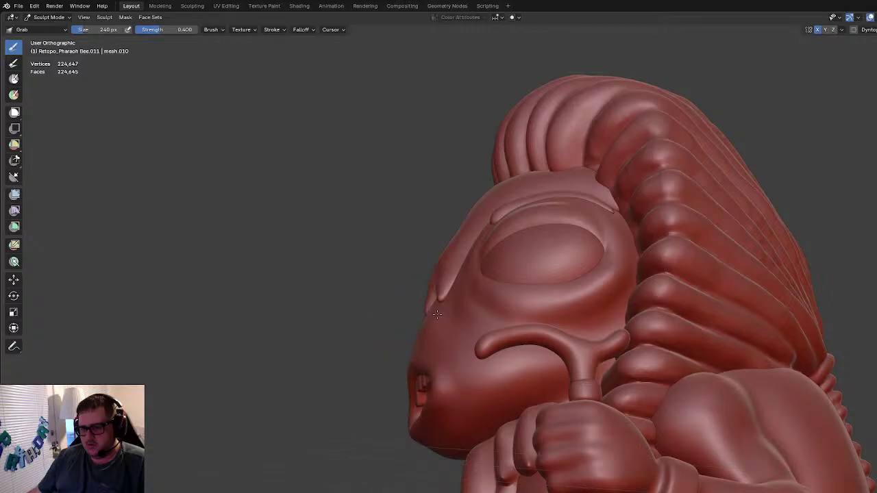
{"action": "mouse_move", "coordinate": [431, 313]}
{"action": "middle_mouse_down"}
{"action": "mouse_move", "coordinate": [488, 347]}
{"action": "mouse_move", "coordinate": [489, 324]}
{"action": "middle_mouse_up"}
{"action": "left_click_drag", "start_coordinate": [487, 321], "coordinate": [485, 302]}
Step: Inspect the three forehead points from the front and the side for shape and spacing
{"action": "scroll", "coordinate": [481, 304], "scroll_direction": "down", "scroll_amount": 3}
{"action": "scroll", "coordinate": [482, 309], "scroll_direction": "up", "scroll_amount": 6}
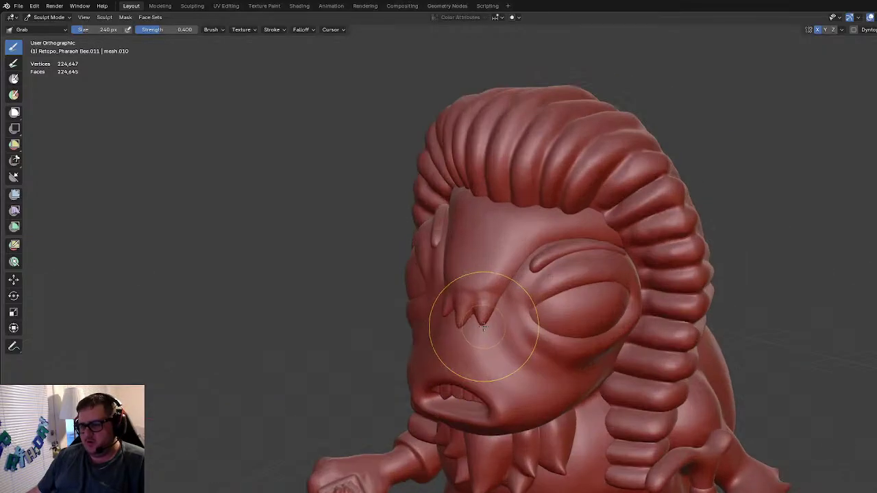
{"action": "middle_click_drag", "start_coordinate": [483, 323], "coordinate": [485, 336], "text": "shift"}
{"action": "mouse_move", "coordinate": [503, 378]}
{"action": "middle_mouse_down"}
{"action": "mouse_move", "coordinate": [499, 354]}
{"action": "mouse_move", "coordinate": [542, 363]}
{"action": "middle_mouse_up"}
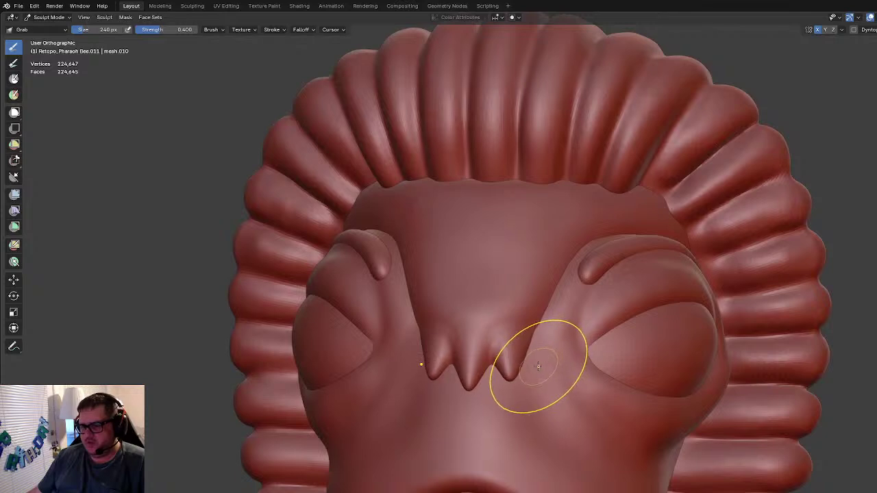
{"action": "scroll", "coordinate": [541, 366], "scroll_direction": "down", "scroll_amount": 2}
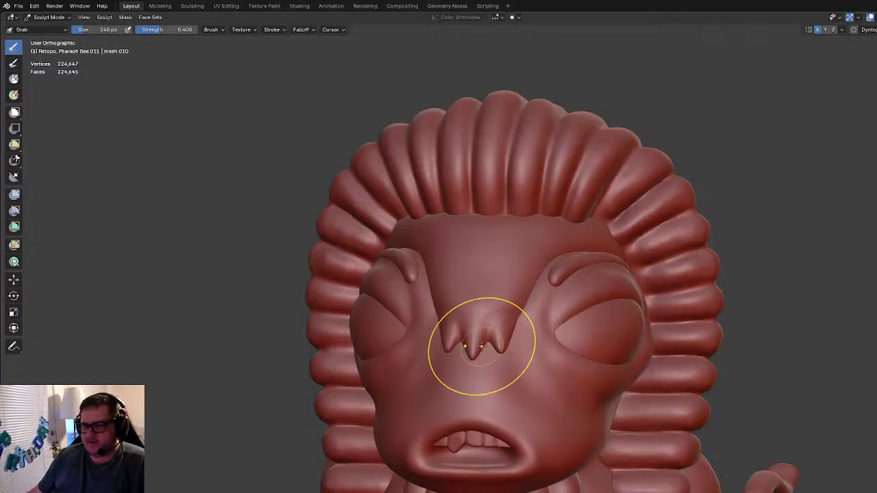
{"action": "scroll", "coordinate": [479, 343], "scroll_direction": "up", "scroll_amount": 4}
{"action": "mouse_move", "coordinate": [513, 353]}
{"action": "middle_mouse_down"}
{"action": "mouse_move", "coordinate": [556, 302]}
{"action": "mouse_move", "coordinate": [323, 420]}
{"action": "middle_mouse_up"}
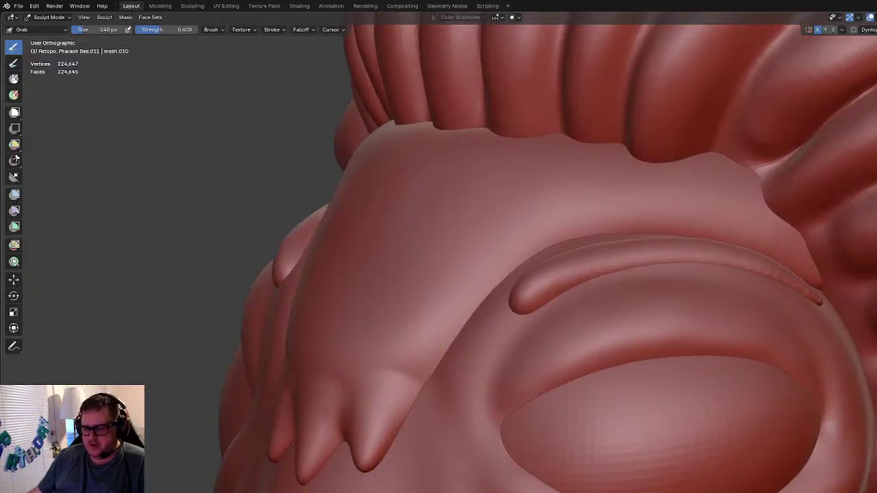
Step: Flatten the forehead piece below the headdress and along the brow over the eye with the Flatten/Contrast brush
{"action": "key", "text": "shift+t"}
{"action": "middle_click_drag", "start_coordinate": [461, 229], "coordinate": [580, 230]}
{"action": "mouse_move", "coordinate": [580, 230]}
{"action": "left_mouse_down"}
{"action": "mouse_move", "coordinate": [822, 250]}
{"action": "mouse_move", "coordinate": [785, 219]}
{"action": "mouse_move", "coordinate": [456, 167]}
{"action": "left_mouse_up"}
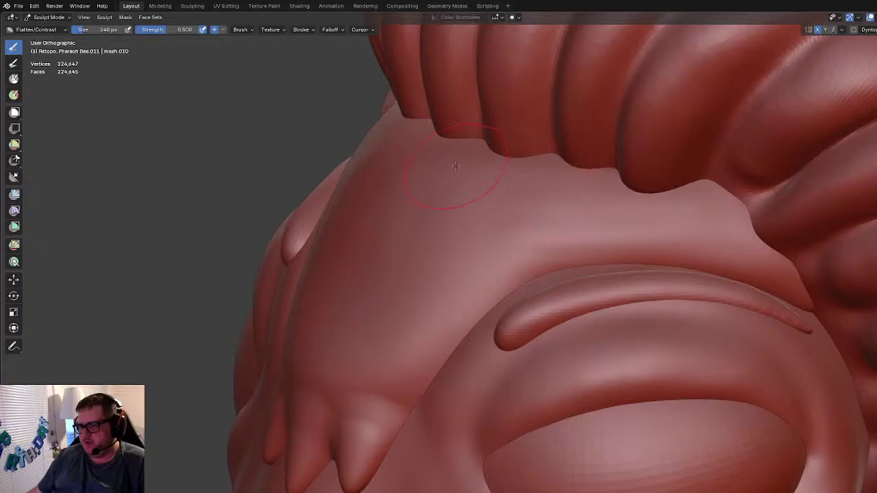
{"action": "middle_click_drag", "start_coordinate": [548, 249], "coordinate": [587, 250]}
{"action": "left_click_drag", "start_coordinate": [681, 258], "coordinate": [870, 309]}
{"action": "left_click_drag", "start_coordinate": [743, 266], "coordinate": [872, 312]}
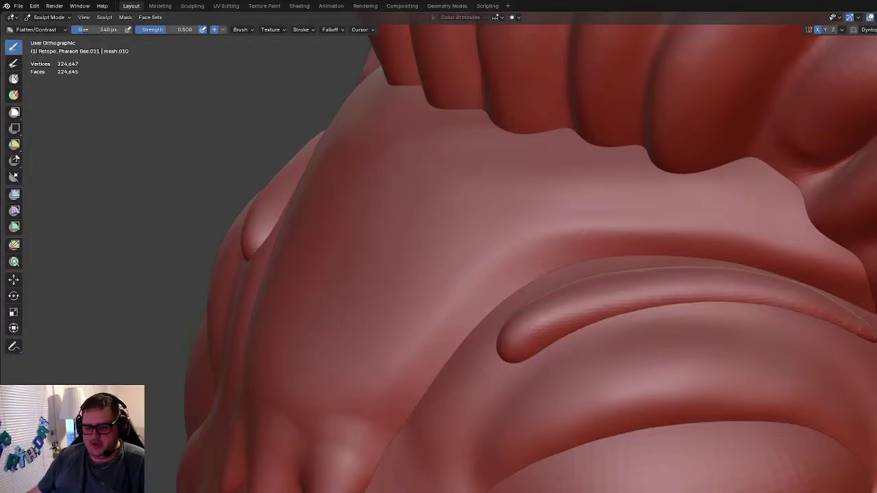
Step: Scrape a bevel along the forehead piece's side edge, from the outer point up over the brow, with Scrape Multiplane
{"action": "left_click", "coordinate": [418, 491]}
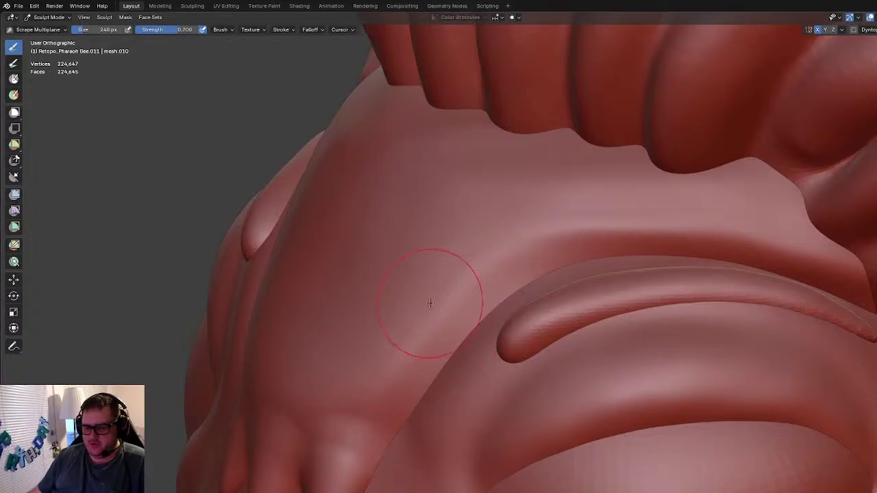
{"action": "mouse_move", "coordinate": [430, 336]}
{"action": "left_mouse_down"}
{"action": "mouse_move", "coordinate": [476, 276]}
{"action": "mouse_move", "coordinate": [583, 226]}
{"action": "left_mouse_up"}
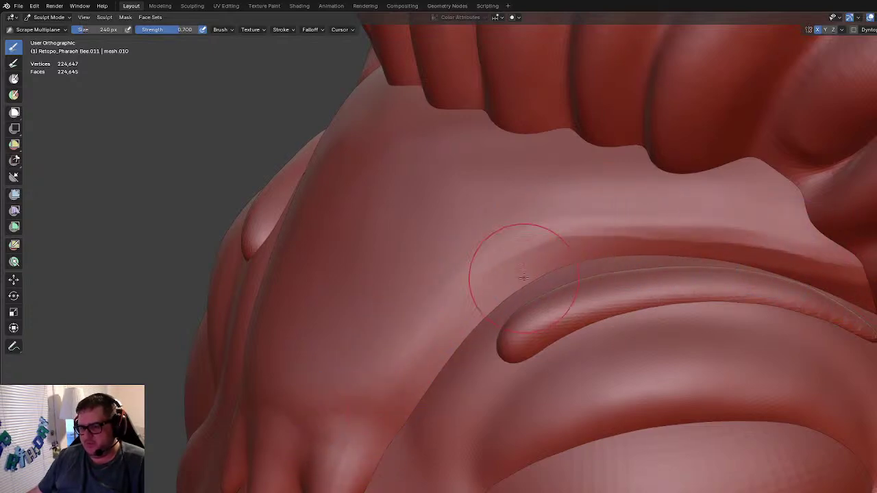
{"action": "mouse_move", "coordinate": [478, 280]}
{"action": "left_mouse_down"}
{"action": "mouse_move", "coordinate": [597, 212]}
{"action": "mouse_move", "coordinate": [845, 244]}
{"action": "mouse_move", "coordinate": [651, 224]}
{"action": "mouse_move", "coordinate": [513, 235]}
{"action": "mouse_move", "coordinate": [454, 294]}
{"action": "left_mouse_up"}
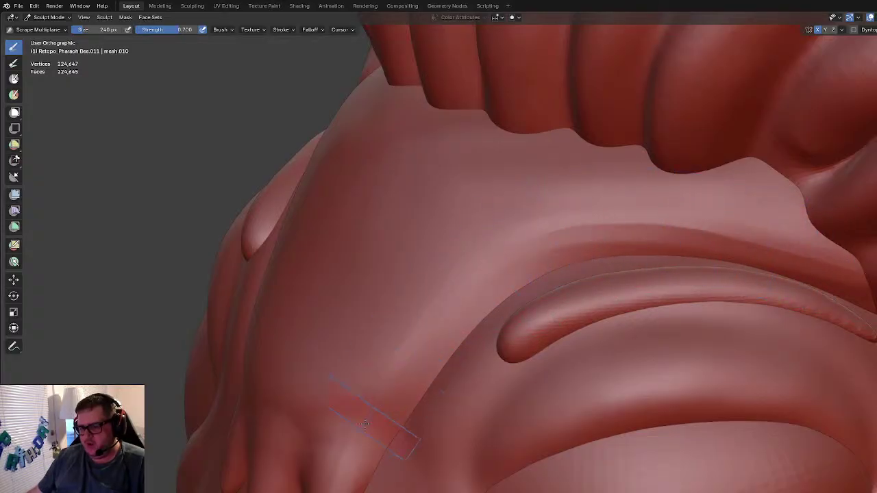
{"action": "mouse_move", "coordinate": [453, 334]}
{"action": "left_mouse_down"}
{"action": "mouse_move", "coordinate": [571, 239]}
{"action": "mouse_move", "coordinate": [781, 260]}
{"action": "left_mouse_up"}
{"action": "mouse_move", "coordinate": [607, 231]}
{"action": "left_mouse_down"}
{"action": "mouse_move", "coordinate": [578, 215]}
{"action": "mouse_move", "coordinate": [775, 239]}
{"action": "mouse_move", "coordinate": [857, 302]}
{"action": "left_mouse_up"}
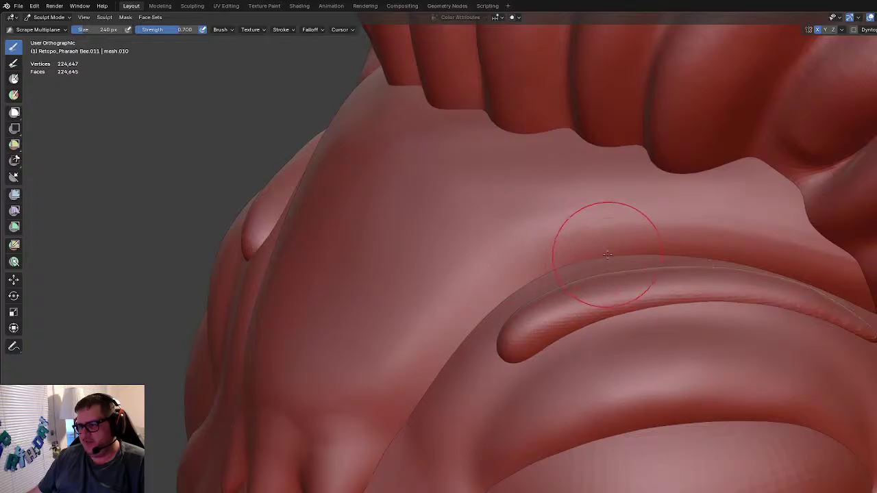
Step: Scrape a ridge down the mirrored outer forehead points with Scrape Multiplane, working from the front
{"action": "scroll", "coordinate": [608, 258], "scroll_direction": "down", "scroll_amount": 4}
{"action": "middle_click_drag", "start_coordinate": [608, 259], "coordinate": [664, 266]}
{"action": "scroll", "coordinate": [587, 272], "scroll_direction": "up", "scroll_amount": 2}
{"action": "scroll", "coordinate": [584, 242], "scroll_direction": "down", "scroll_amount": 4}
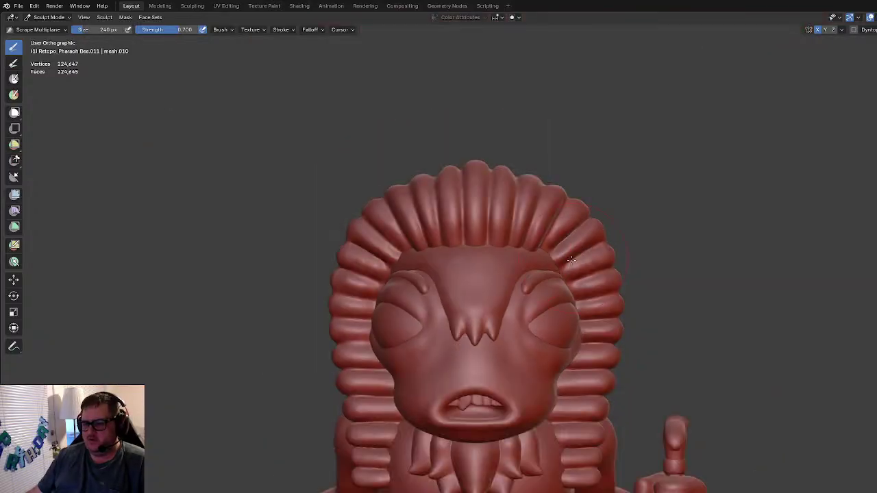
{"action": "scroll", "coordinate": [489, 323], "scroll_direction": "up", "scroll_amount": 8}
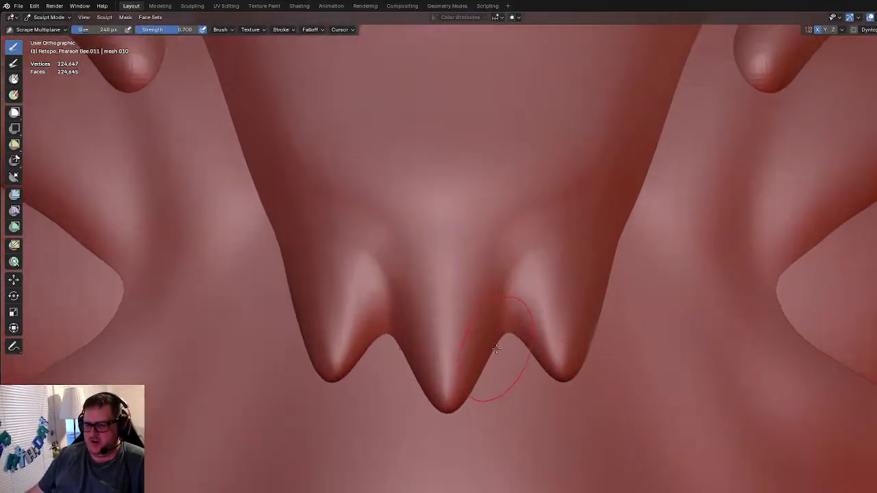
{"action": "mouse_move", "coordinate": [511, 280]}
{"action": "left_mouse_down"}
{"action": "mouse_move", "coordinate": [536, 303]}
{"action": "mouse_move", "coordinate": [567, 372]}
{"action": "left_mouse_up"}
{"action": "scroll", "coordinate": [583, 336], "scroll_direction": "down", "scroll_amount": 3}
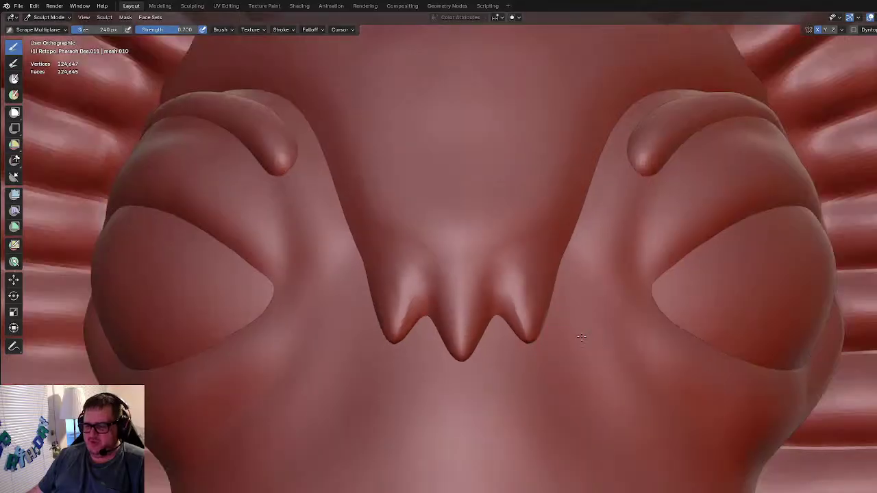
Step: Scrape long ridges from the forehead surface down into the pointed tips with Scrape Multiplane, working at an angle
{"action": "middle_click_drag", "start_coordinate": [583, 336], "coordinate": [517, 315]}
{"action": "scroll", "coordinate": [517, 316], "scroll_direction": "up", "scroll_amount": 2}
{"action": "mouse_move", "coordinate": [483, 168]}
{"action": "left_mouse_down"}
{"action": "mouse_move", "coordinate": [443, 208]}
{"action": "mouse_move", "coordinate": [394, 343]}
{"action": "left_mouse_up"}
{"action": "mouse_move", "coordinate": [483, 165]}
{"action": "left_mouse_down"}
{"action": "mouse_move", "coordinate": [458, 195]}
{"action": "mouse_move", "coordinate": [406, 324]}
{"action": "mouse_move", "coordinate": [416, 325]}
{"action": "left_mouse_up"}
{"action": "left_click_drag", "start_coordinate": [462, 233], "coordinate": [388, 379]}
{"action": "middle_click_drag", "start_coordinate": [386, 381], "coordinate": [439, 363]}
{"action": "scroll", "coordinate": [411, 336], "scroll_direction": "up", "scroll_amount": 2}
{"action": "mouse_move", "coordinate": [387, 311]}
{"action": "left_mouse_down"}
{"action": "mouse_move", "coordinate": [354, 369]}
{"action": "mouse_move", "coordinate": [340, 426]}
{"action": "left_mouse_up"}
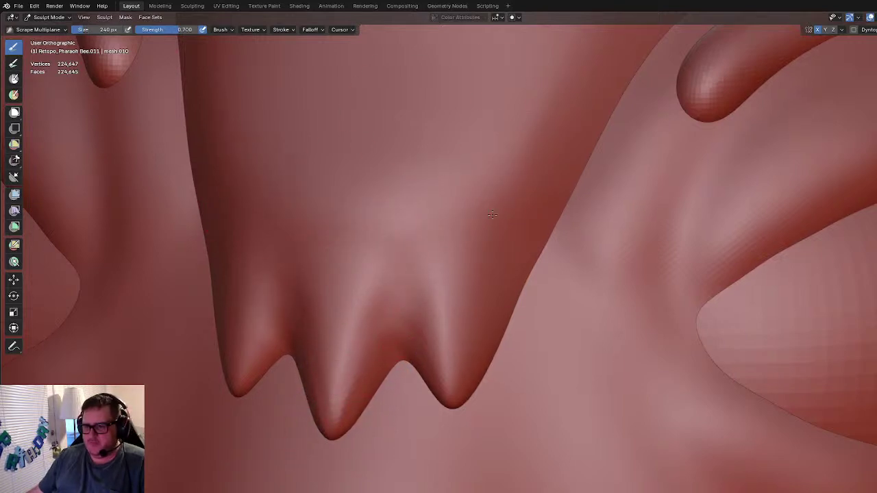
Step: Sharpen the forehead piece's beveled side edge from the outer point up beside the eye with the Crease Polish brush
{"action": "scroll", "coordinate": [493, 237], "scroll_direction": "down", "scroll_amount": 4}
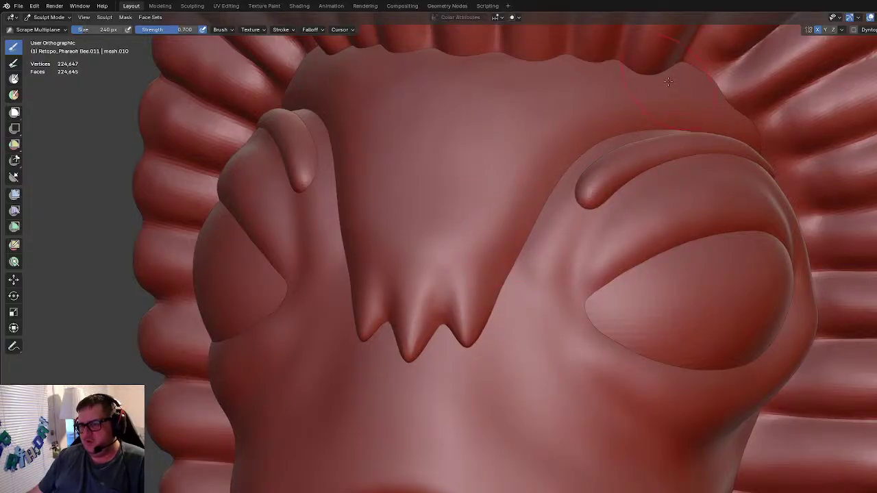
{"action": "scroll", "coordinate": [644, 71], "scroll_direction": "down", "scroll_amount": 4}
{"action": "middle_click_drag", "start_coordinate": [534, 205], "coordinate": [490, 239]}
{"action": "scroll", "coordinate": [614, 235], "scroll_direction": "up", "scroll_amount": 2}
{"action": "scroll", "coordinate": [492, 257], "scroll_direction": "up", "scroll_amount": 1}
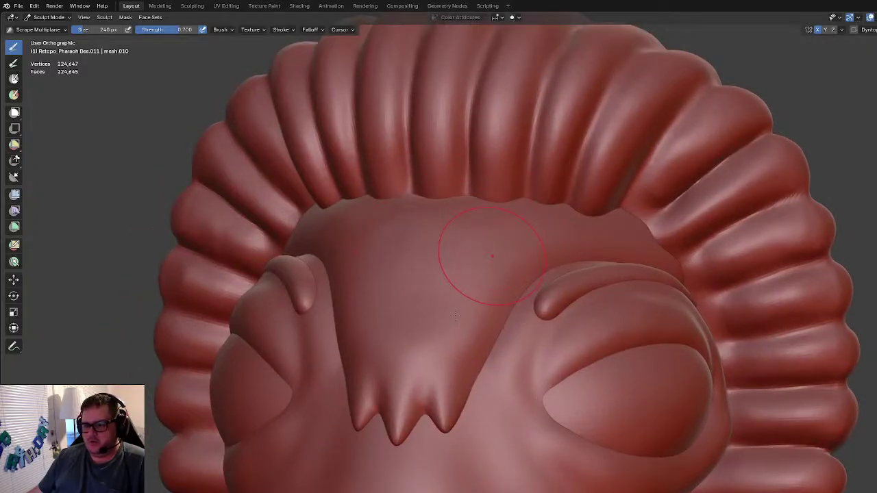
{"action": "scroll", "coordinate": [492, 256], "scroll_direction": "up", "scroll_amount": 4}
{"action": "scroll", "coordinate": [480, 316], "scroll_direction": "down", "scroll_amount": 4}
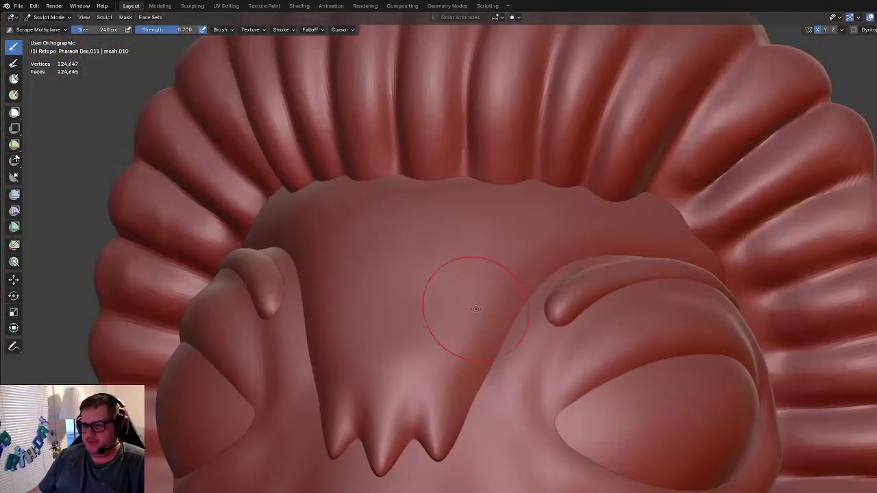
{"action": "key", "text": "shift+c"}
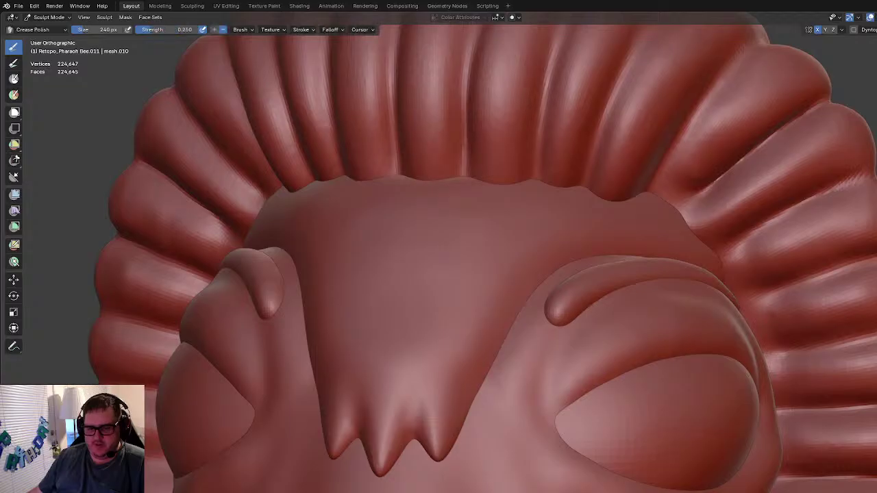
{"action": "scroll", "coordinate": [494, 387], "scroll_direction": "up", "scroll_amount": 2}
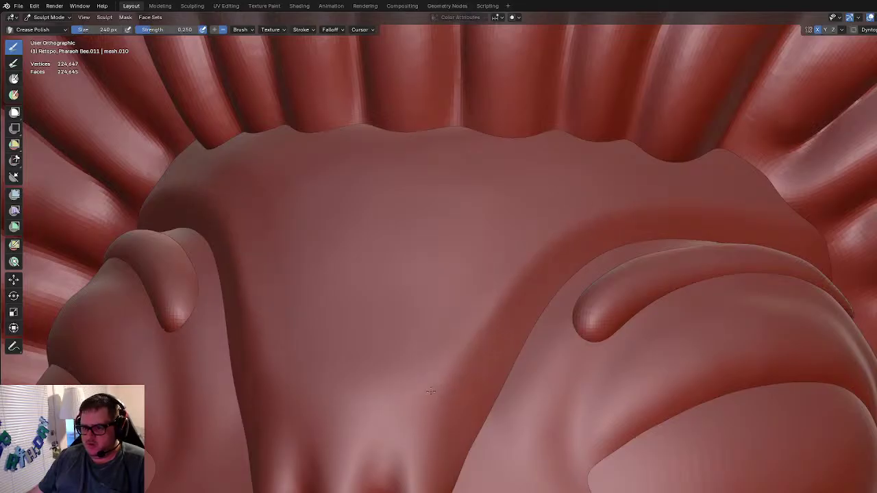
{"action": "left_click_drag", "start_coordinate": [420, 416], "coordinate": [478, 327]}
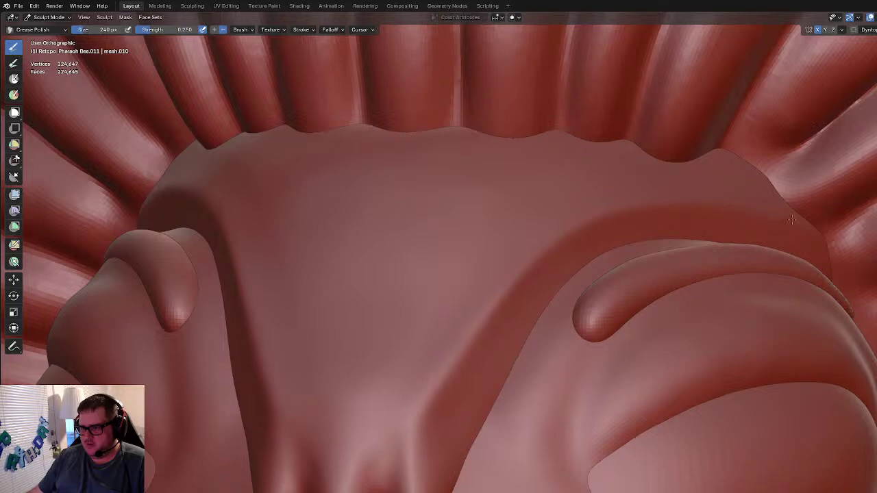
Step: Extend the sharpened forehead edge along the brow toward the headdress with Crease Polish
{"action": "scroll", "coordinate": [559, 259], "scroll_direction": "down", "scroll_amount": 4}
{"action": "mouse_move", "coordinate": [620, 346]}
{"action": "middle_mouse_down"}
{"action": "mouse_move", "coordinate": [587, 330]}
{"action": "mouse_move", "coordinate": [566, 358]}
{"action": "mouse_move", "coordinate": [595, 360]}
{"action": "middle_mouse_up"}
{"action": "scroll", "coordinate": [519, 265], "scroll_direction": "up", "scroll_amount": 1}
{"action": "mouse_move", "coordinate": [519, 265]}
{"action": "left_mouse_down"}
{"action": "mouse_move", "coordinate": [517, 236]}
{"action": "mouse_move", "coordinate": [479, 233]}
{"action": "mouse_move", "coordinate": [610, 265]}
{"action": "mouse_move", "coordinate": [618, 257]}
{"action": "left_mouse_up"}
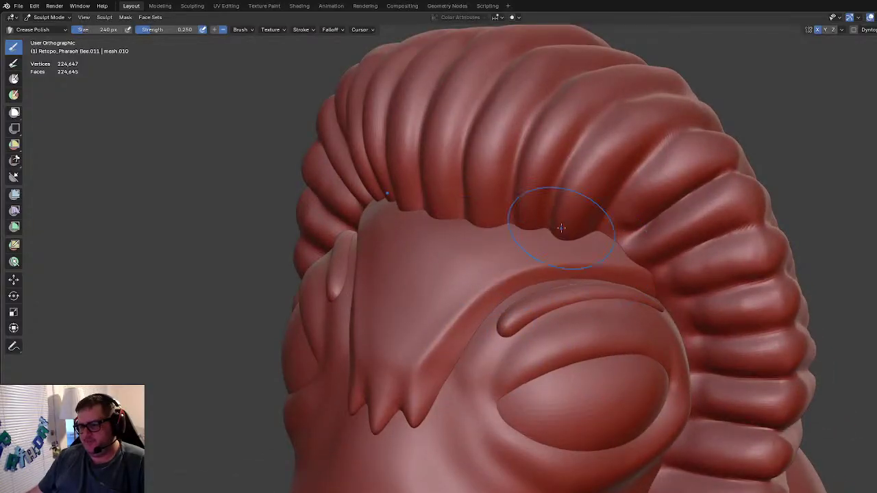
Step: Sharpen the ridges running down the central and outer forehead points with Crease Polish
{"action": "scroll", "coordinate": [448, 372], "scroll_direction": "up", "scroll_amount": 2}
{"action": "middle_click_drag", "start_coordinate": [423, 364], "coordinate": [568, 293]}
{"action": "scroll", "coordinate": [507, 281], "scroll_direction": "up", "scroll_amount": 3}
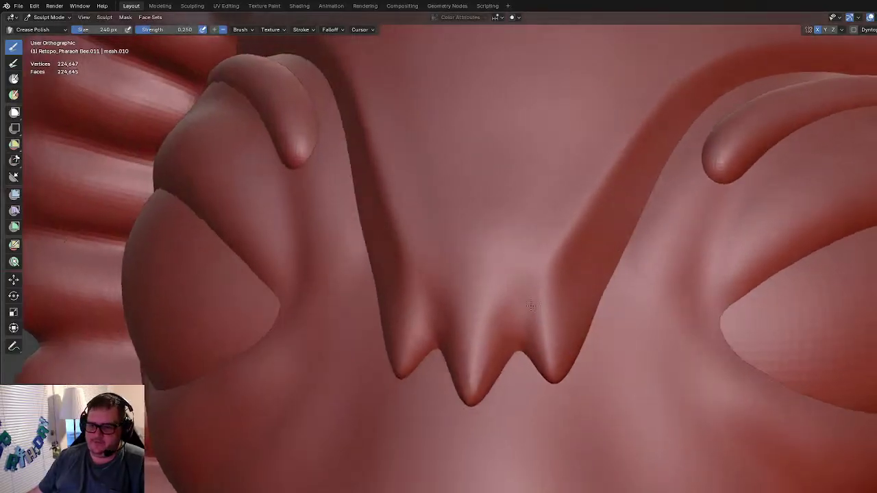
{"action": "scroll", "coordinate": [604, 287], "scroll_direction": "up", "scroll_amount": 2}
{"action": "mouse_move", "coordinate": [545, 289]}
{"action": "left_mouse_down"}
{"action": "mouse_move", "coordinate": [506, 403]}
{"action": "mouse_move", "coordinate": [511, 376]}
{"action": "left_mouse_up"}
{"action": "mouse_move", "coordinate": [550, 256]}
{"action": "left_mouse_down"}
{"action": "mouse_move", "coordinate": [608, 363]}
{"action": "mouse_move", "coordinate": [615, 397]}
{"action": "mouse_move", "coordinate": [616, 387]}
{"action": "left_mouse_up"}
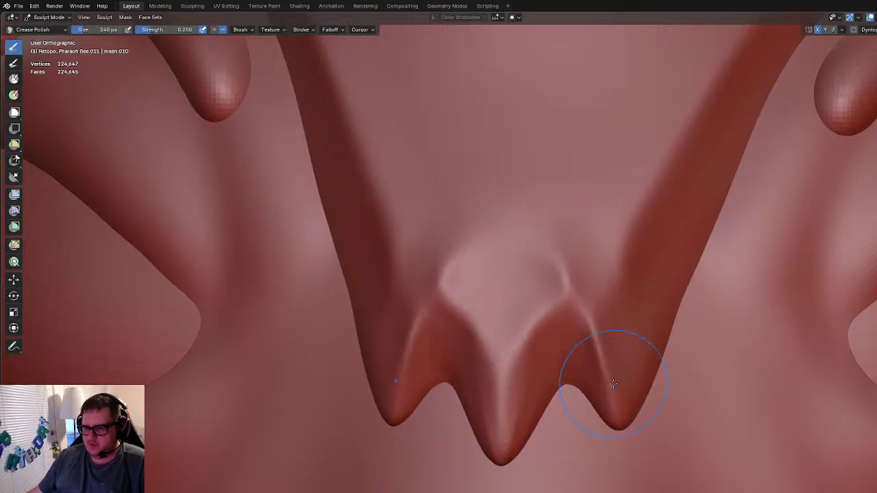
Step: Run the creased side edges of the forehead piece down into the outer points with Crease Polish
{"action": "scroll", "coordinate": [537, 250], "scroll_direction": "down", "scroll_amount": 2}
{"action": "mouse_move", "coordinate": [606, 198]}
{"action": "left_mouse_down"}
{"action": "mouse_move", "coordinate": [566, 307]}
{"action": "mouse_move", "coordinate": [558, 305]}
{"action": "left_mouse_up"}
{"action": "scroll", "coordinate": [557, 305], "scroll_direction": "down", "scroll_amount": 4}
{"action": "mouse_move", "coordinate": [558, 305]}
{"action": "middle_mouse_down"}
{"action": "mouse_move", "coordinate": [585, 294]}
{"action": "mouse_move", "coordinate": [564, 283]}
{"action": "mouse_move", "coordinate": [498, 196]}
{"action": "middle_mouse_up"}
{"action": "scroll", "coordinate": [589, 289], "scroll_direction": "up", "scroll_amount": 4}
{"action": "left_click_drag", "start_coordinate": [499, 196], "coordinate": [546, 304]}
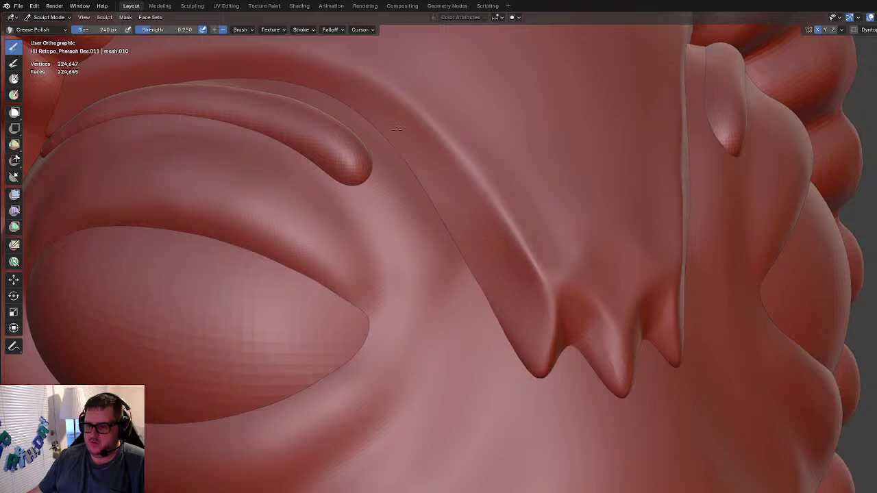
Step: Flatten the forehead surface just above the three points into an even plane with the Flatten/Contrast brush
{"action": "scroll", "coordinate": [342, 137], "scroll_direction": "down", "scroll_amount": 5}
{"action": "middle_click_drag", "start_coordinate": [342, 137], "coordinate": [440, 278]}
{"action": "scroll", "coordinate": [492, 290], "scroll_direction": "up", "scroll_amount": 5}
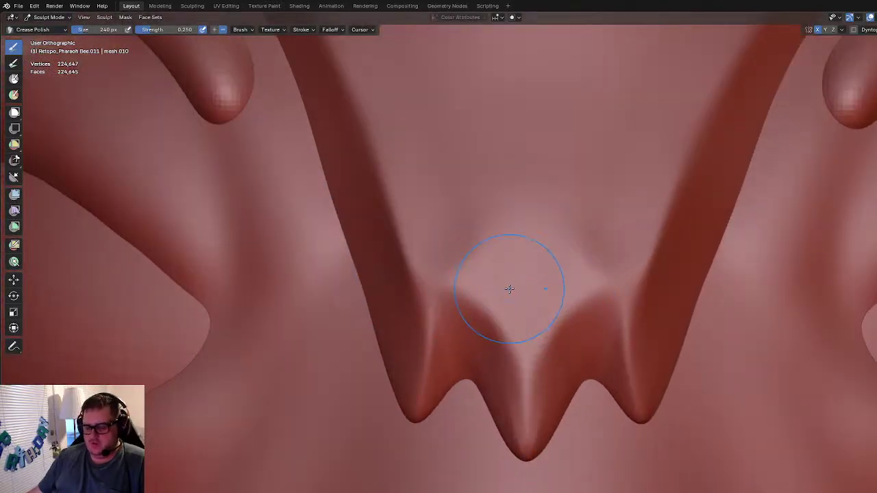
{"action": "mouse_move", "coordinate": [471, 278]}
{"action": "left_mouse_down"}
{"action": "mouse_move", "coordinate": [470, 287]}
{"action": "mouse_move", "coordinate": [464, 249]}
{"action": "mouse_move", "coordinate": [478, 264]}
{"action": "left_mouse_up"}
{"action": "key", "text": "shift+t"}
{"action": "mouse_move", "coordinate": [486, 272]}
{"action": "left_mouse_down"}
{"action": "mouse_move", "coordinate": [480, 296]}
{"action": "mouse_move", "coordinate": [459, 244]}
{"action": "mouse_move", "coordinate": [471, 304]}
{"action": "mouse_move", "coordinate": [450, 250]}
{"action": "mouse_move", "coordinate": [468, 288]}
{"action": "left_mouse_up"}
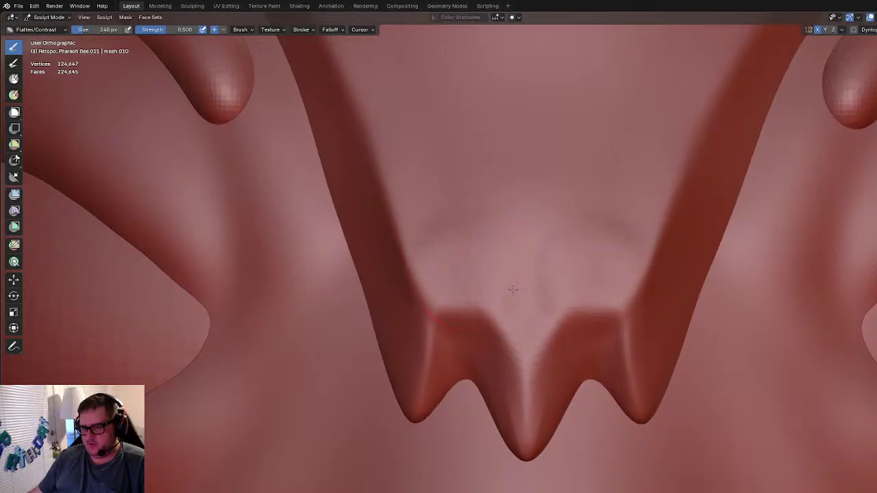
{"action": "left_click_drag", "start_coordinate": [462, 235], "coordinate": [493, 305]}
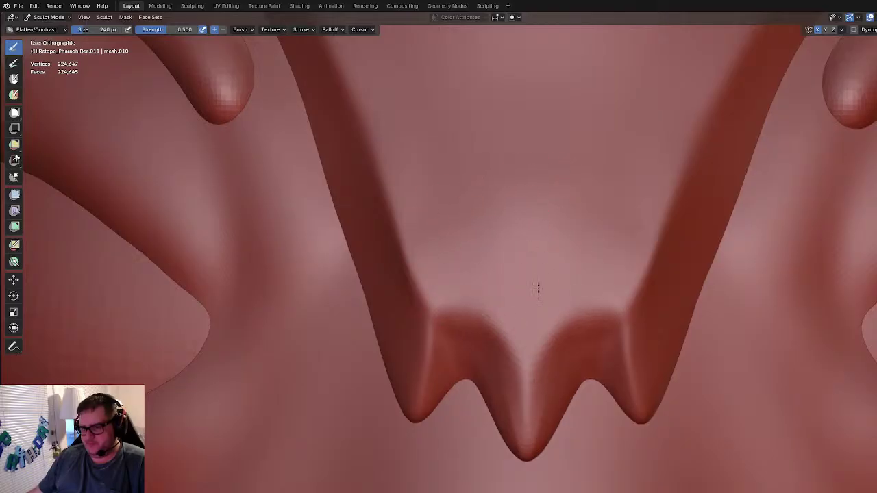
Step: Try building up the forehead piece's upper edge under the headdress with an enlarged Clay Strips brush
{"action": "scroll", "coordinate": [616, 261], "scroll_direction": "down", "scroll_amount": 8}
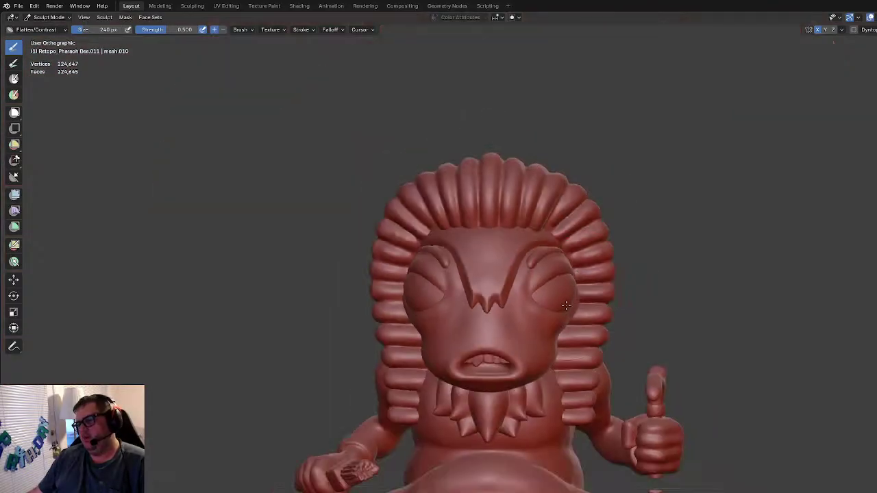
{"action": "mouse_move", "coordinate": [567, 316]}
{"action": "middle_mouse_down"}
{"action": "mouse_move", "coordinate": [618, 320]}
{"action": "mouse_move", "coordinate": [548, 317]}
{"action": "mouse_move", "coordinate": [597, 304]}
{"action": "middle_mouse_up"}
{"action": "scroll", "coordinate": [548, 315], "scroll_direction": "up", "scroll_amount": 2}
{"action": "scroll", "coordinate": [567, 306], "scroll_direction": "up", "scroll_amount": 3}
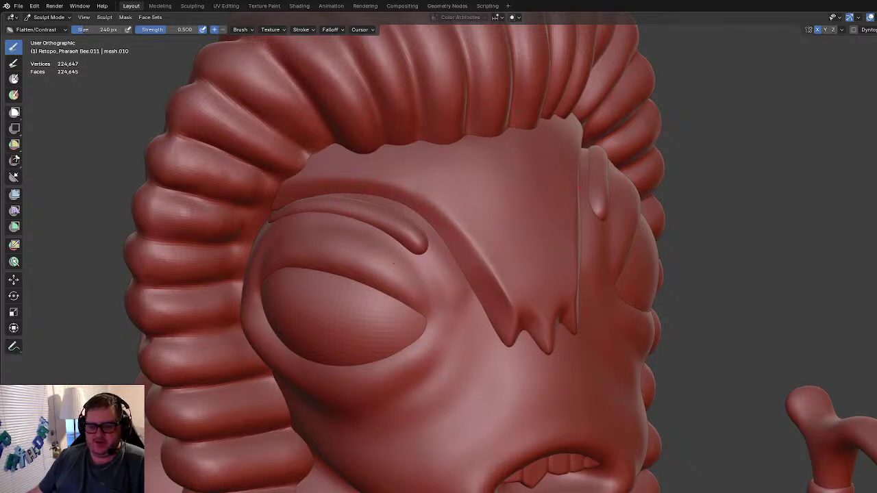
{"action": "scroll", "coordinate": [400, 163], "scroll_direction": "up", "scroll_amount": 2}
{"action": "middle_click_drag", "start_coordinate": [442, 97], "coordinate": [443, 171], "text": "shift"}
{"action": "key", "text": "f"}
{"action": "left_click", "coordinate": [409, 170]}
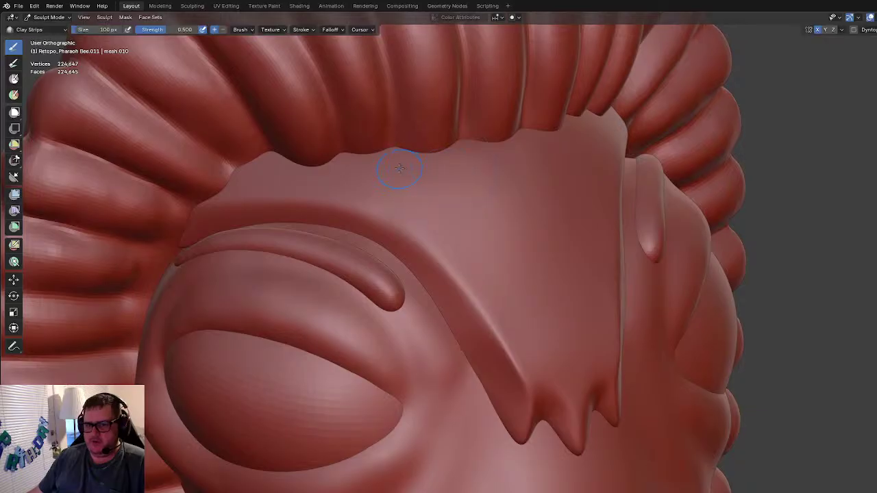
{"action": "key", "text": "f"}
{"action": "left_click", "coordinate": [436, 165]}
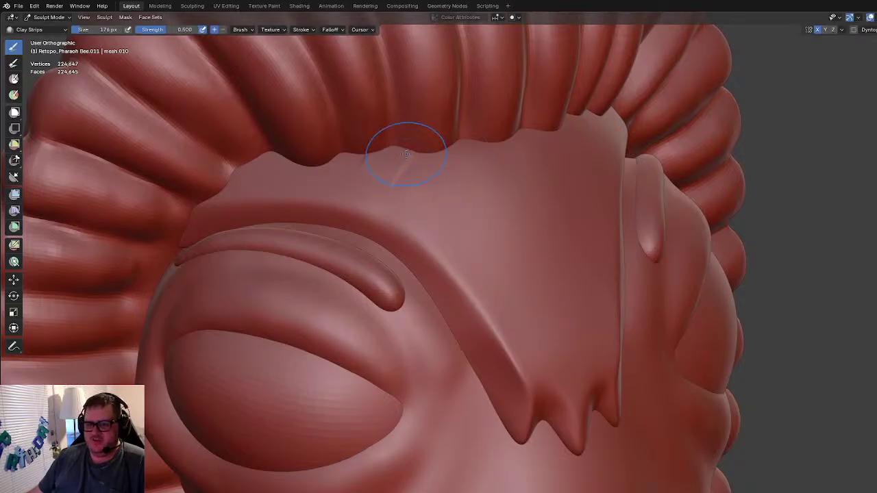
{"action": "key", "text": "bracketright"}
{"action": "key", "text": "bracketright"}
{"action": "key", "text": "bracketright"}
{"action": "mouse_move", "coordinate": [415, 169]}
{"action": "left_mouse_down"}
{"action": "mouse_move", "coordinate": [411, 150]}
{"action": "mouse_move", "coordinate": [404, 170]}
{"action": "mouse_move", "coordinate": [442, 171]}
{"action": "mouse_move", "coordinate": [433, 172]}
{"action": "left_mouse_up"}
{"action": "key", "text": "ctrl+z"}
Step: Build up the forehead piece's upper edge against the headdress with the Clay Strips brush at 154 px
{"action": "key", "text": "bracketleft"}
{"action": "key", "text": "bracketleft"}
{"action": "key", "text": "bracketleft"}
{"action": "key", "text": "bracketleft"}
{"action": "left_click_drag", "start_coordinate": [419, 142], "coordinate": [402, 170]}
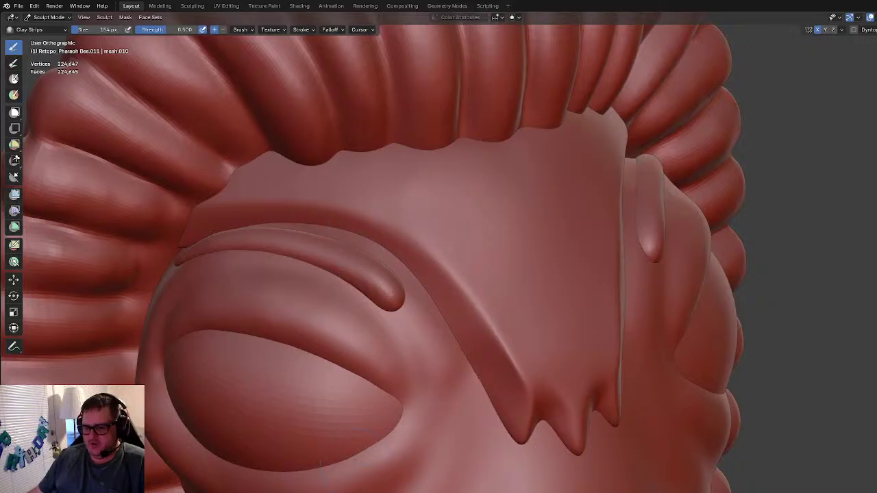
Step: Scrape the forehead piece's raised edge along the brow and down toward the outer point with Scrape Multiplane
{"action": "key", "text": "shift+t"}
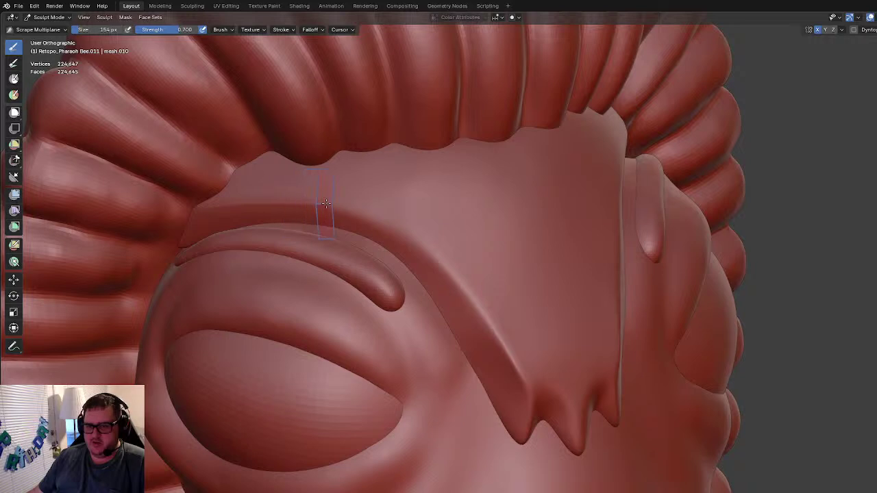
{"action": "mouse_move", "coordinate": [363, 210]}
{"action": "left_mouse_down"}
{"action": "mouse_move", "coordinate": [436, 252]}
{"action": "mouse_move", "coordinate": [465, 287]}
{"action": "mouse_move", "coordinate": [507, 380]}
{"action": "mouse_move", "coordinate": [464, 295]}
{"action": "mouse_move", "coordinate": [413, 232]}
{"action": "left_mouse_up"}
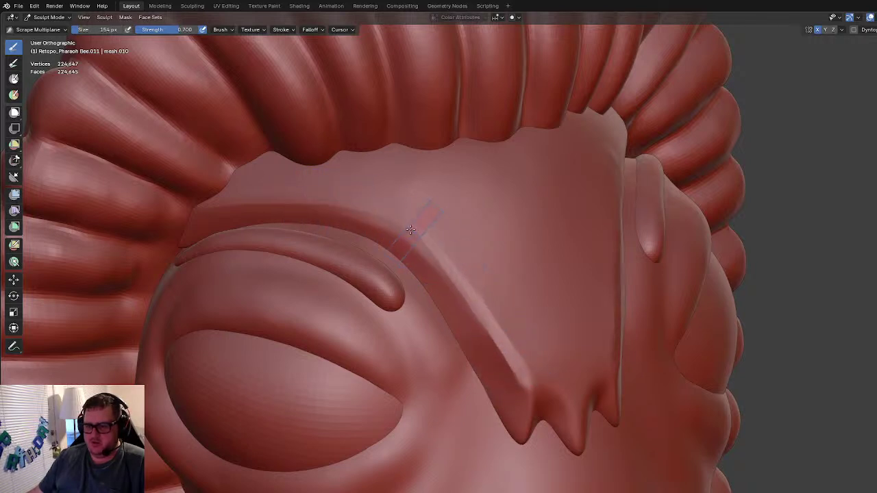
{"action": "left_click_drag", "start_coordinate": [339, 202], "coordinate": [241, 198]}
Step: Re-sharpen the scraped forehead edge from above the eye down to the outer point with Crease Polish
{"action": "key", "text": "shift+c"}
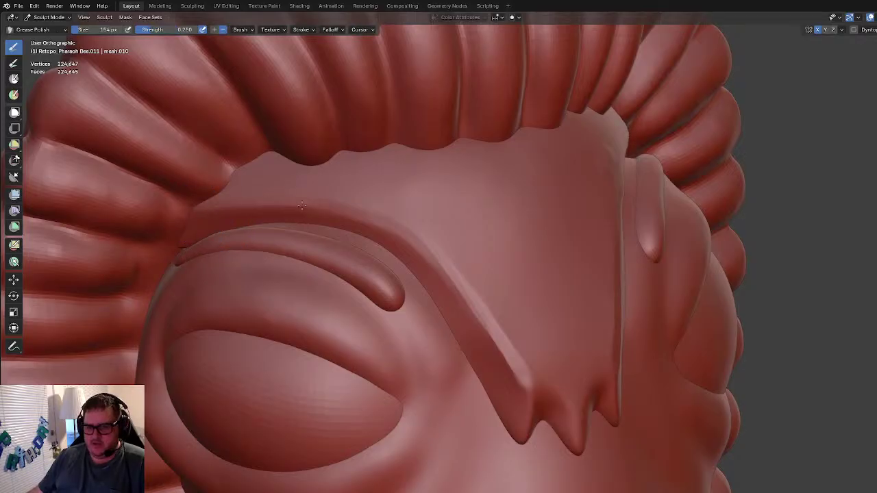
{"action": "mouse_move", "coordinate": [385, 222]}
{"action": "left_mouse_down"}
{"action": "mouse_move", "coordinate": [442, 264]}
{"action": "mouse_move", "coordinate": [527, 379]}
{"action": "left_mouse_up"}
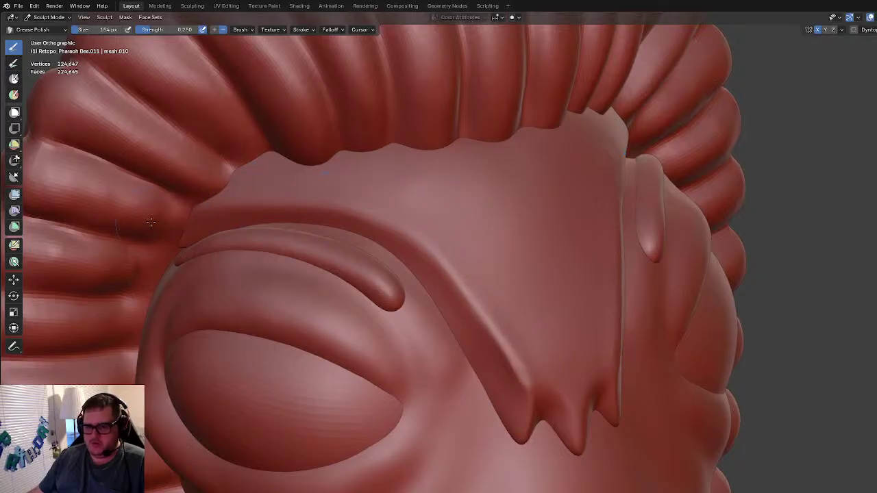
{"action": "left_click_drag", "start_coordinate": [420, 253], "coordinate": [518, 381]}
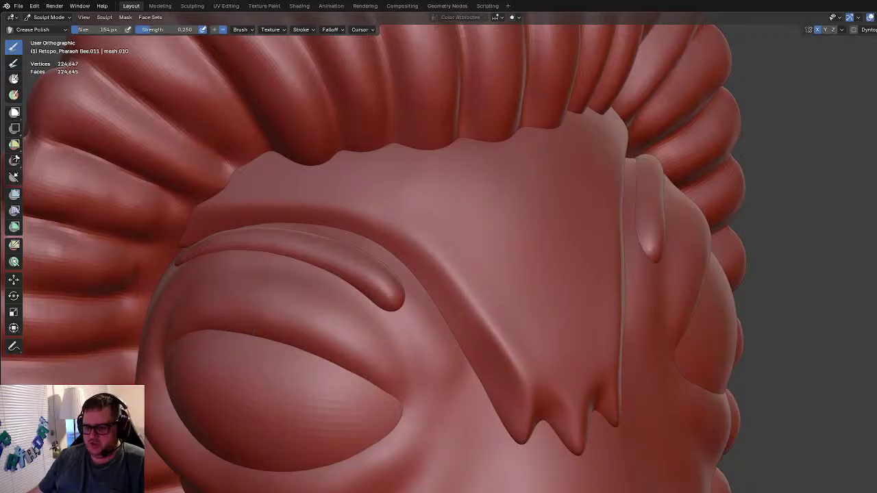
Step: Flatten the bevel of the forehead edge above the brow with the Flatten/Contrast brush
{"action": "key", "text": "shift+t"}
{"action": "key", "text": "shift+t"}
{"action": "key", "text": "shift+t"}
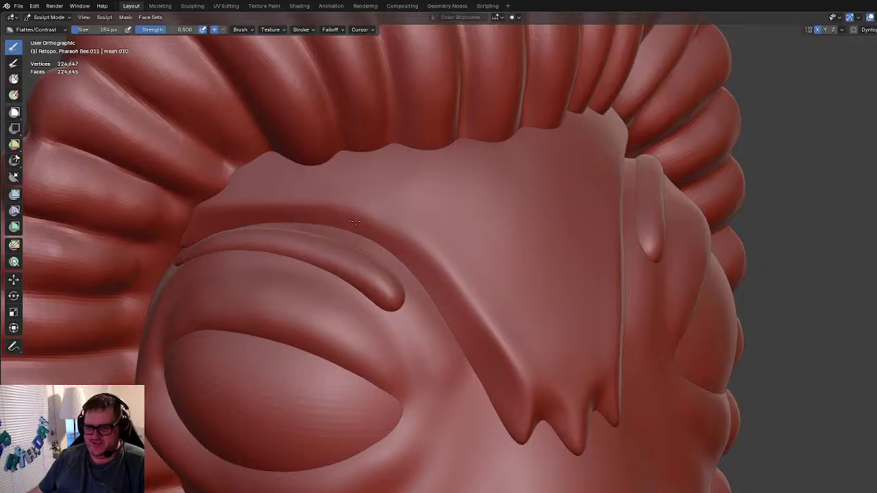
{"action": "left_click_drag", "start_coordinate": [268, 213], "coordinate": [214, 212]}
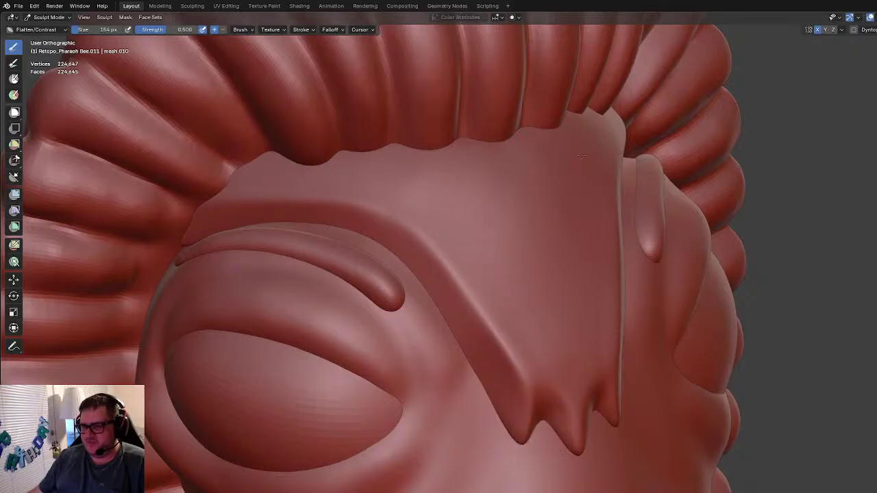
Step: Try to sharpen the forehead piece's middle point and the notch beside it with Crease Sharp at strength 0.600, undoing the last stroke
{"action": "scroll", "coordinate": [540, 188], "scroll_direction": "down", "scroll_amount": 6}
{"action": "middle_click_drag", "start_coordinate": [540, 188], "coordinate": [448, 201]}
{"action": "scroll", "coordinate": [448, 202], "scroll_direction": "up", "scroll_amount": 2}
{"action": "scroll", "coordinate": [447, 200], "scroll_direction": "down", "scroll_amount": 5}
{"action": "scroll", "coordinate": [467, 310], "scroll_direction": "up", "scroll_amount": 4}
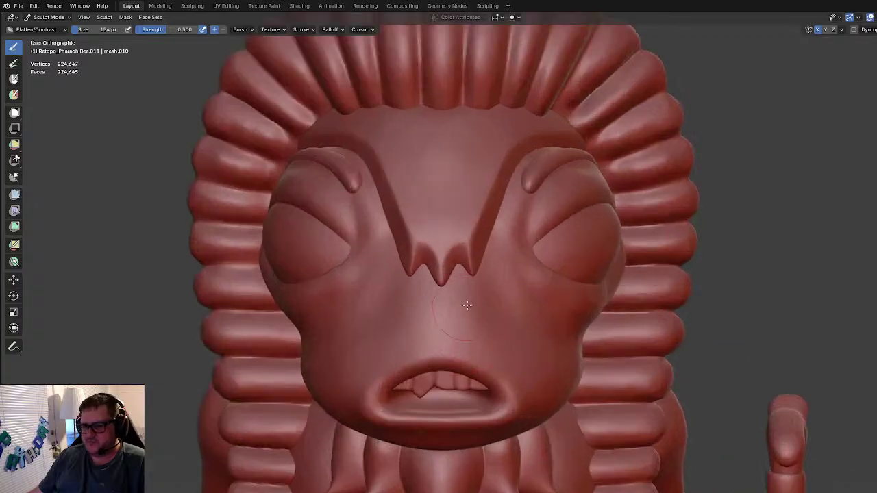
{"action": "scroll", "coordinate": [466, 310], "scroll_direction": "up", "scroll_amount": 4}
{"action": "key", "text": "shift+c"}
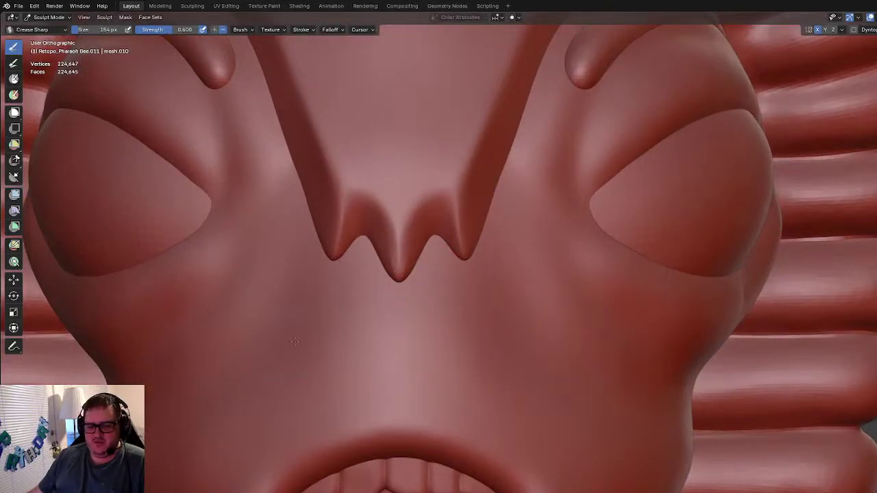
{"action": "scroll", "coordinate": [405, 199], "scroll_direction": "up", "scroll_amount": 3}
{"action": "mouse_move", "coordinate": [410, 164]}
{"action": "left_mouse_down"}
{"action": "mouse_move", "coordinate": [416, 221]}
{"action": "mouse_move", "coordinate": [447, 237]}
{"action": "left_mouse_up"}
{"action": "scroll", "coordinate": [420, 268], "scroll_direction": "down", "scroll_amount": 4}
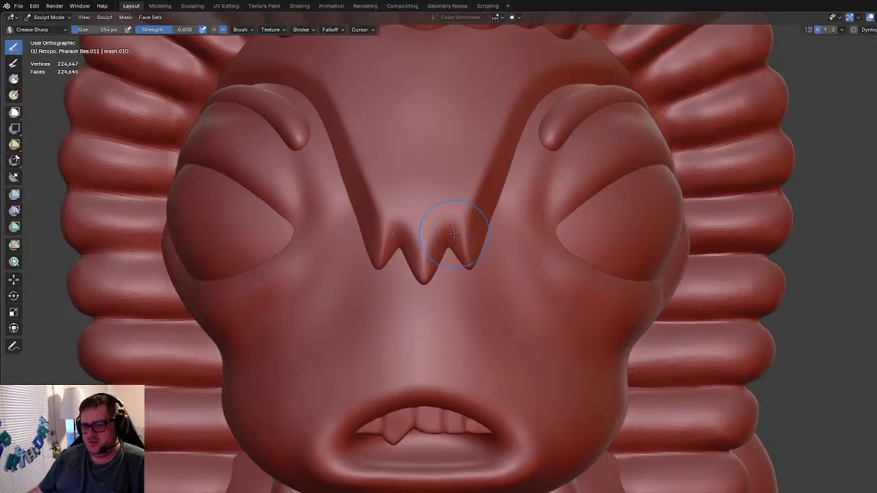
{"action": "scroll", "coordinate": [479, 285], "scroll_direction": "up", "scroll_amount": 3}
{"action": "left_click_drag", "start_coordinate": [422, 186], "coordinate": [423, 233]}
{"action": "middle_click_drag", "start_coordinate": [423, 265], "coordinate": [474, 330], "text": "shift"}
{"action": "key", "text": "ctrl+z"}
Step: Carve the notches between the forehead piece's pointed tips deeper with Crease Sharp at strength 0.394
{"action": "scroll", "coordinate": [455, 289], "scroll_direction": "up", "scroll_amount": 3}
{"action": "key", "text": "shift+f"}
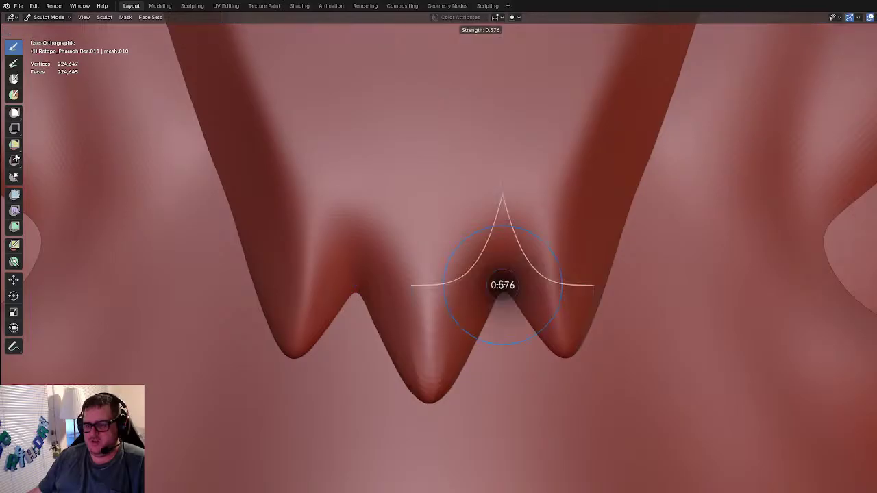
{"action": "left_click", "coordinate": [502, 274]}
{"action": "left_click_drag", "start_coordinate": [505, 241], "coordinate": [505, 352]}
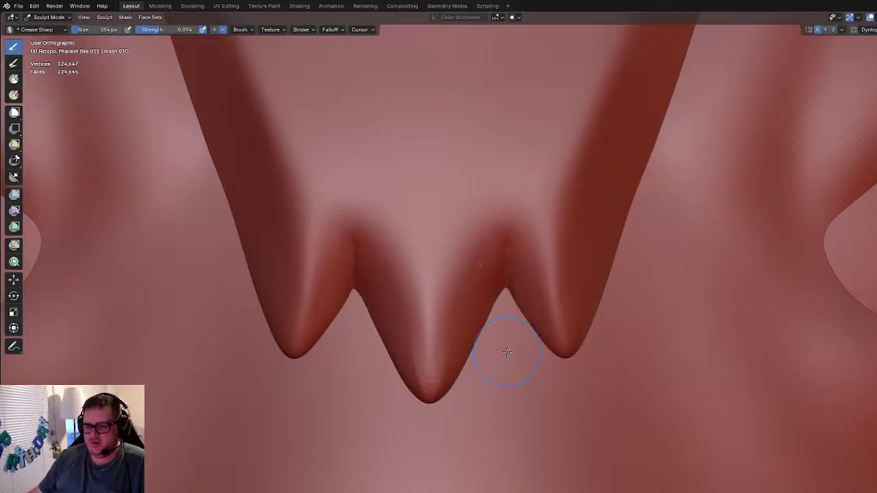
{"action": "left_click_drag", "start_coordinate": [507, 238], "coordinate": [505, 362]}
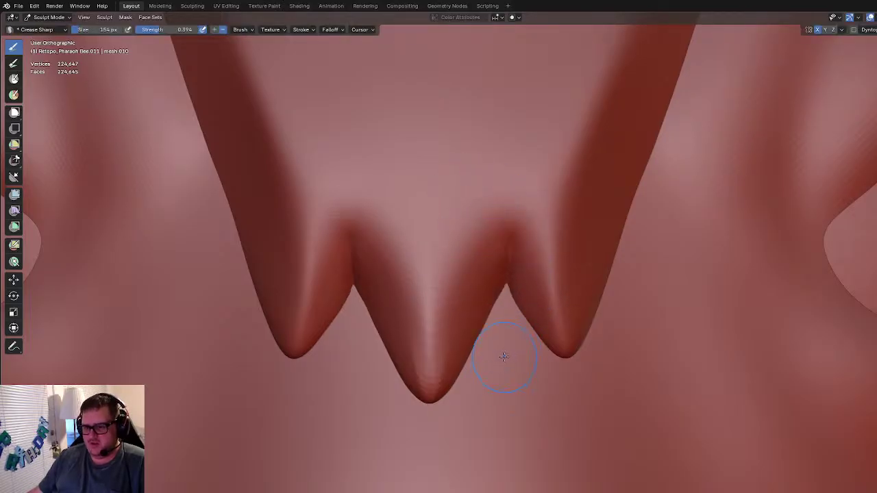
Step: Examine the resculpted forehead piece from the front against the whole head, headdress and body
{"action": "scroll", "coordinate": [519, 290], "scroll_direction": "down", "scroll_amount": 6}
{"action": "scroll", "coordinate": [534, 335], "scroll_direction": "down", "scroll_amount": 5}
{"action": "scroll", "coordinate": [507, 339], "scroll_direction": "up", "scroll_amount": 4}
{"action": "scroll", "coordinate": [486, 302], "scroll_direction": "up", "scroll_amount": 1}
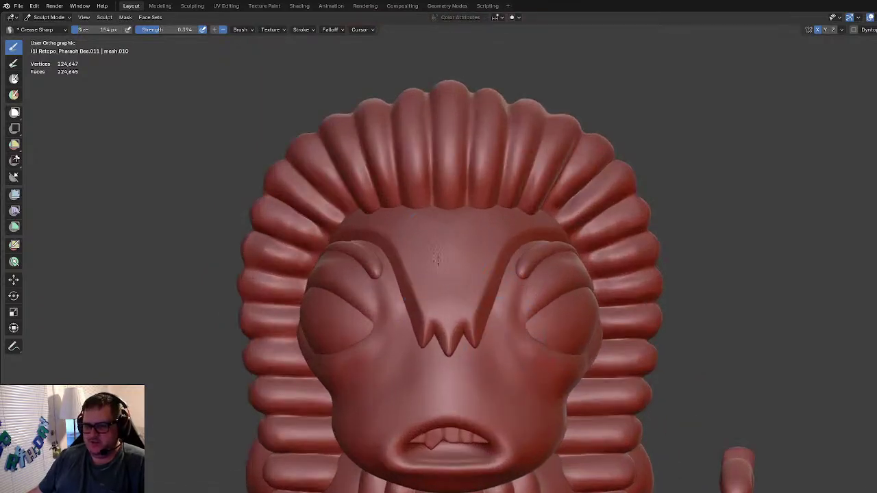
{"action": "middle_click_drag", "start_coordinate": [513, 255], "coordinate": [502, 237], "text": "shift"}
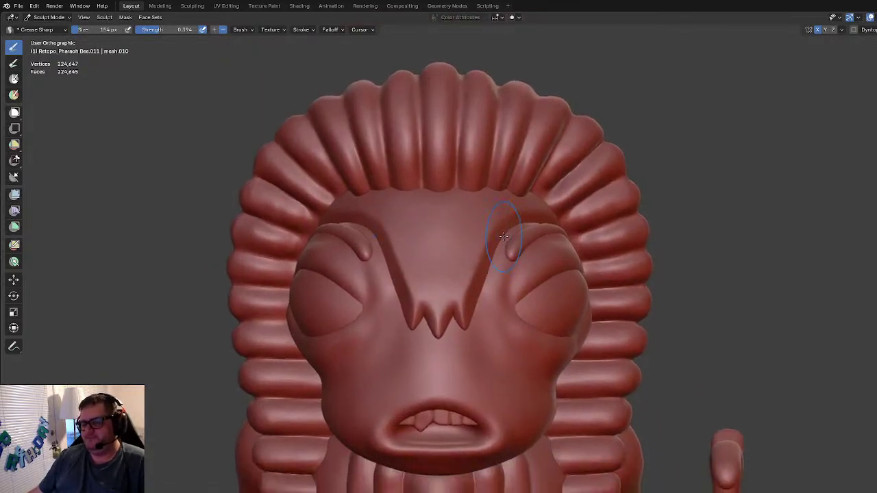
{"action": "scroll", "coordinate": [500, 241], "scroll_direction": "down", "scroll_amount": 3}
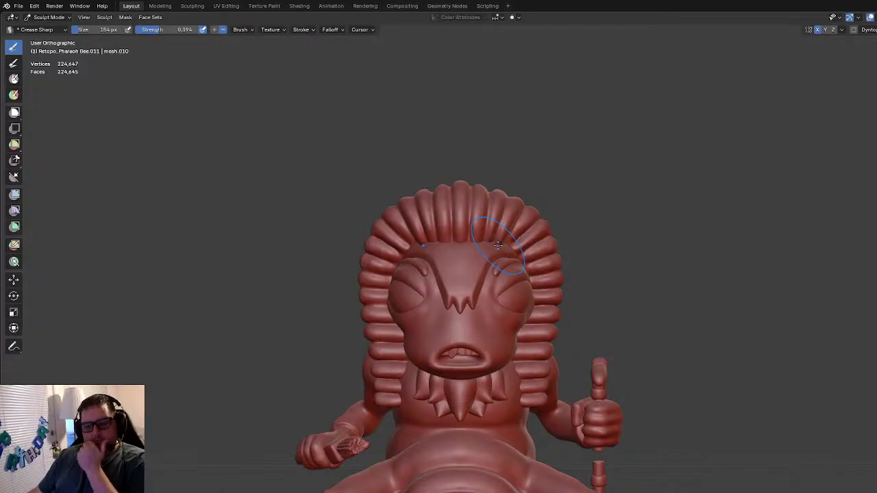
{"action": "scroll", "coordinate": [485, 282], "scroll_direction": "down", "scroll_amount": 1}
{"action": "middle_click_drag", "start_coordinate": [437, 321], "coordinate": [438, 268], "text": "shift"}
{"action": "scroll", "coordinate": [438, 268], "scroll_direction": "up", "scroll_amount": 1}
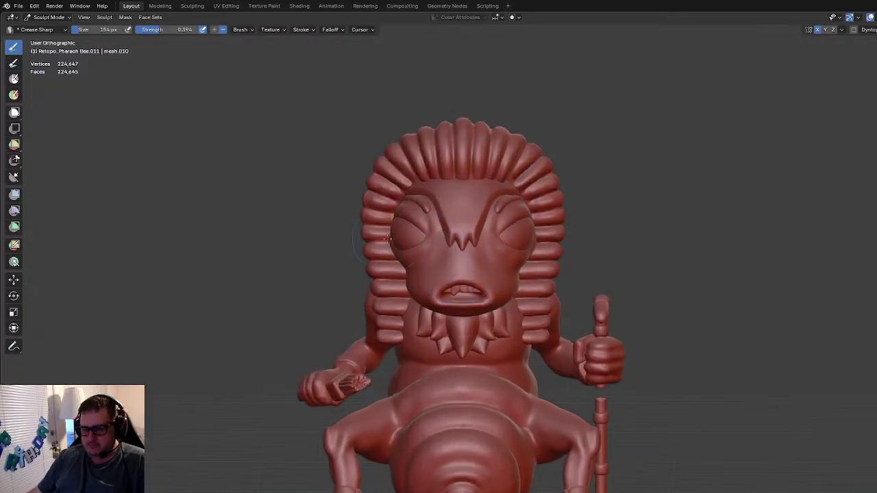
Step: Return to Object Mode and save the file
{"action": "left_click", "coordinate": [48, 17]}
{"action": "left_click", "coordinate": [45, 29]}
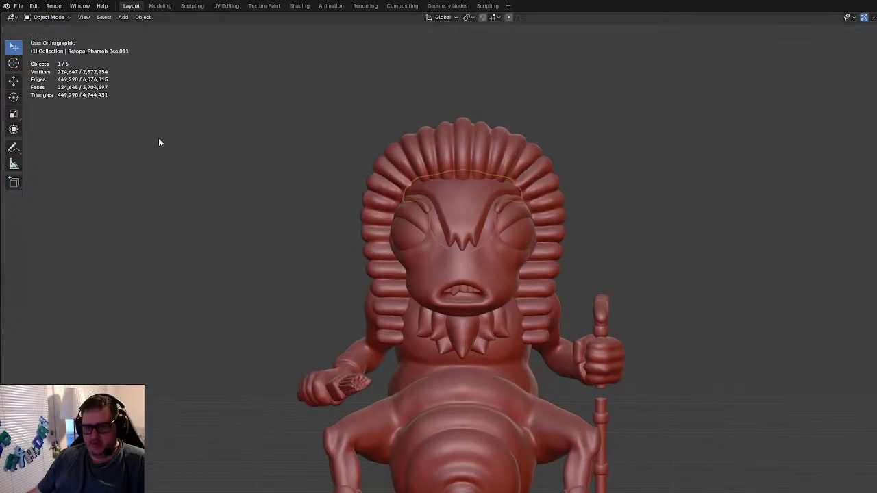
{"action": "left_click", "coordinate": [19, 5]}
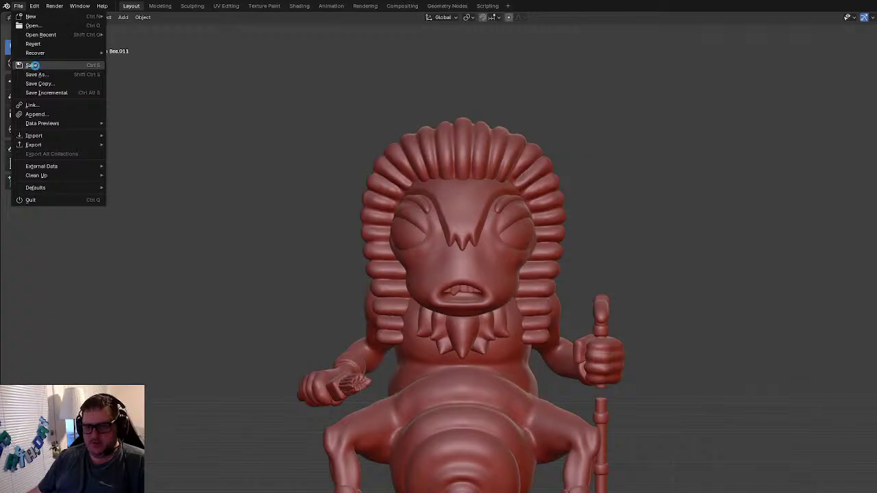
{"action": "left_click", "coordinate": [33, 65]}
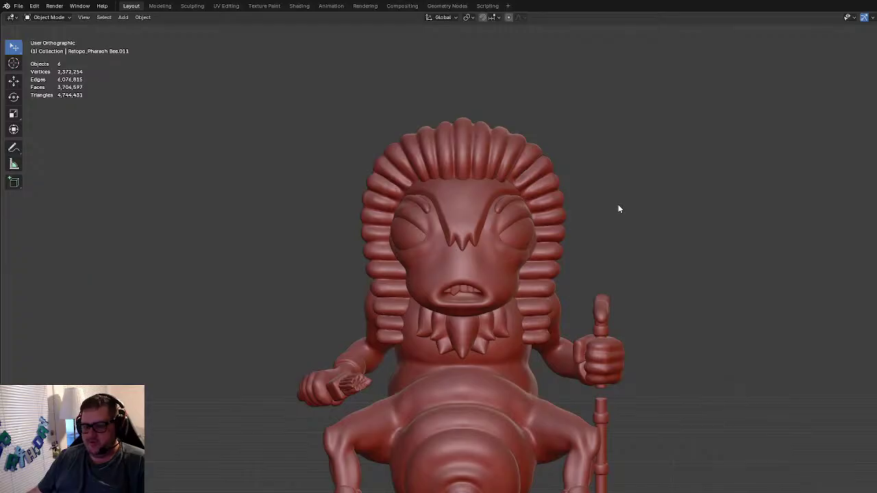
Step: Reveal all hidden objects, including the wings
{"action": "key", "text": "alt+h"}
{"action": "left_click", "coordinate": [707, 187]}
{"action": "left_click", "coordinate": [592, 251]}
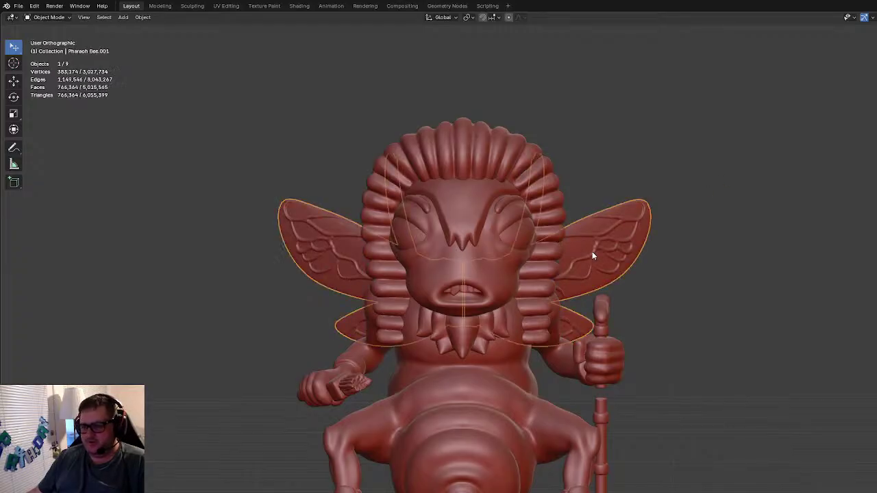
{"action": "left_click", "coordinate": [680, 274]}
Step: Hide the forehead piece, the headdress and the body
{"action": "left_click", "coordinate": [471, 185]}
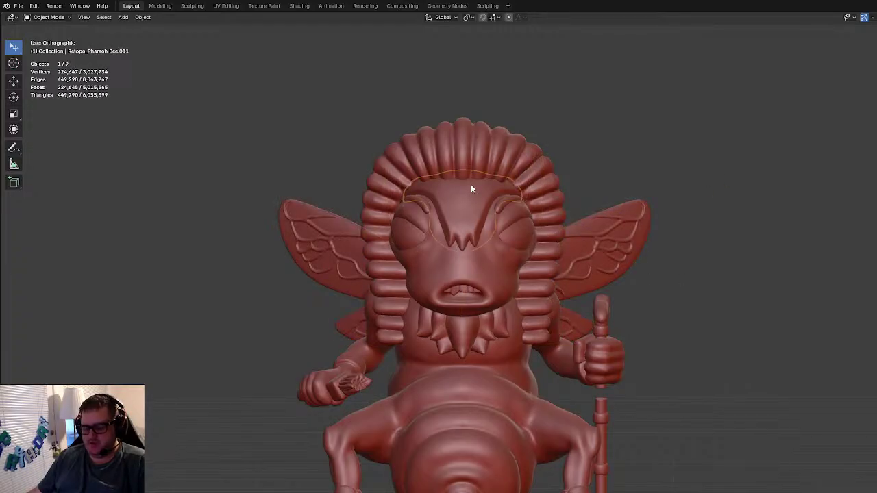
{"action": "key", "text": "h"}
{"action": "left_click", "coordinate": [465, 149]}
{"action": "key", "text": "h"}
{"action": "left_click", "coordinate": [465, 211]}
{"action": "key", "text": "h"}
Step: Hide the eyes with the staff, the brow pieces, the beard and the base cylinder, and select the wings object
{"action": "left_click", "coordinate": [509, 250]}
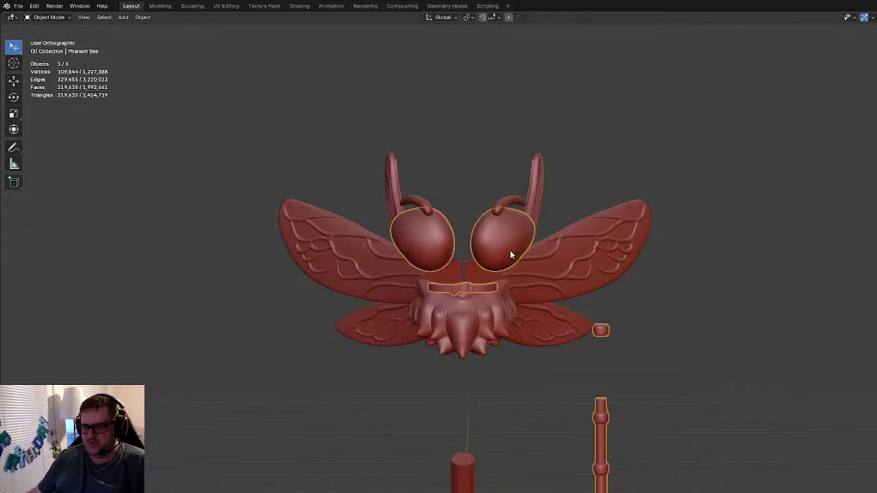
{"action": "key", "text": "h"}
{"action": "left_click", "coordinate": [503, 216]}
{"action": "key", "text": "h"}
{"action": "left_click", "coordinate": [478, 327]}
{"action": "key", "text": "h"}
{"action": "left_click", "coordinate": [463, 471]}
{"action": "key", "text": "h"}
{"action": "left_click", "coordinate": [500, 287]}
{"action": "left_click", "coordinate": [499, 290]}
Step: Inspect the upper wing's raised veins and its mesh density in Edit Mode, and return to Object Mode
{"action": "scroll", "coordinate": [488, 282], "scroll_direction": "up", "scroll_amount": 2}
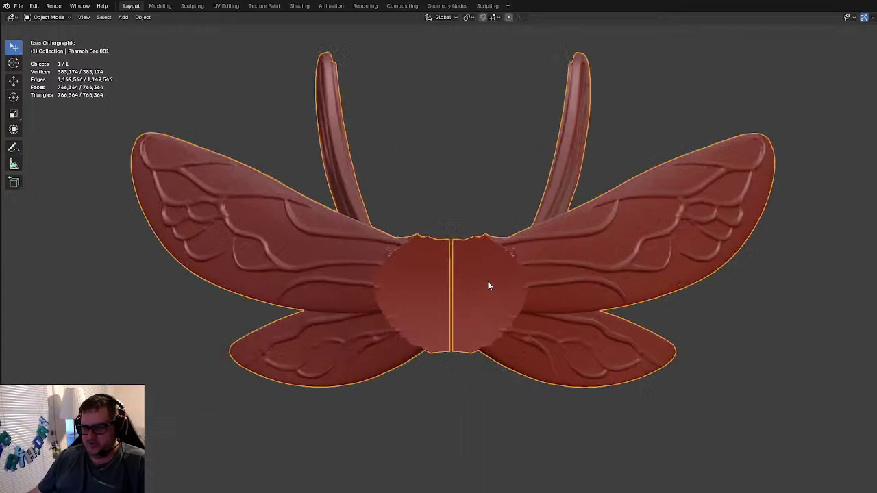
{"action": "scroll", "coordinate": [438, 265], "scroll_direction": "up", "scroll_amount": 2}
{"action": "scroll", "coordinate": [411, 254], "scroll_direction": "down", "scroll_amount": 1}
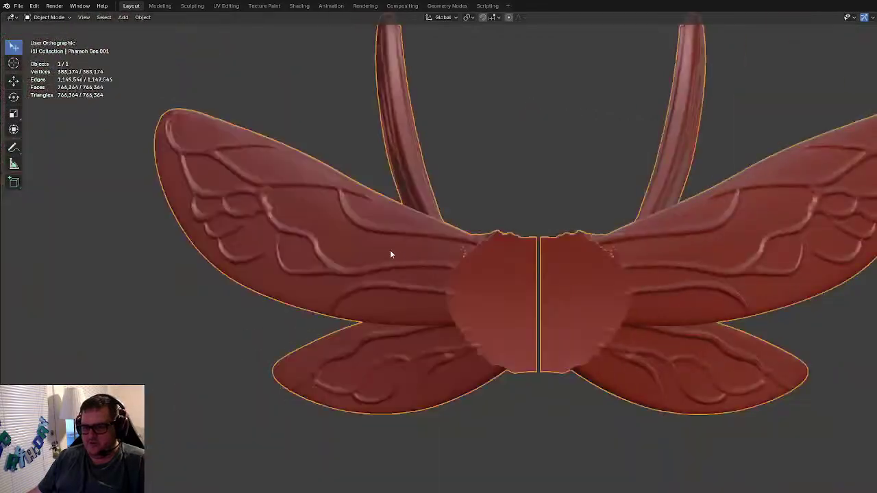
{"action": "scroll", "coordinate": [425, 258], "scroll_direction": "up", "scroll_amount": 2}
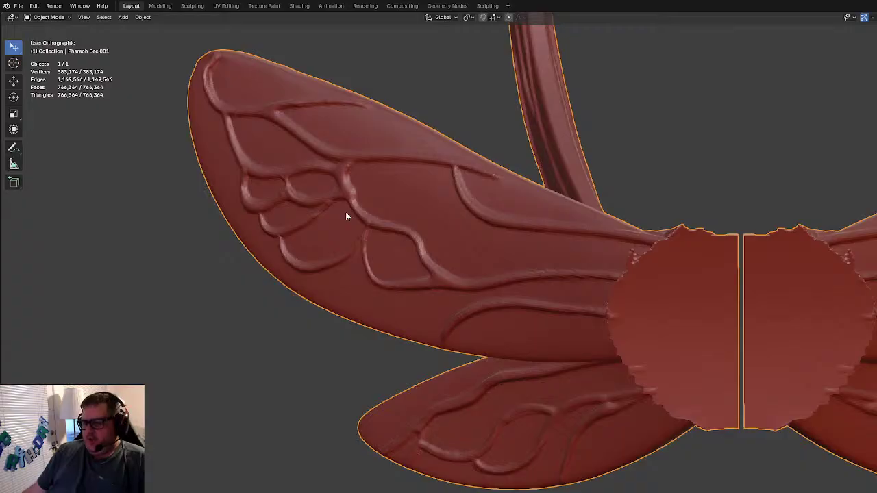
{"action": "middle_click_drag", "start_coordinate": [518, 215], "coordinate": [473, 232], "text": "shift"}
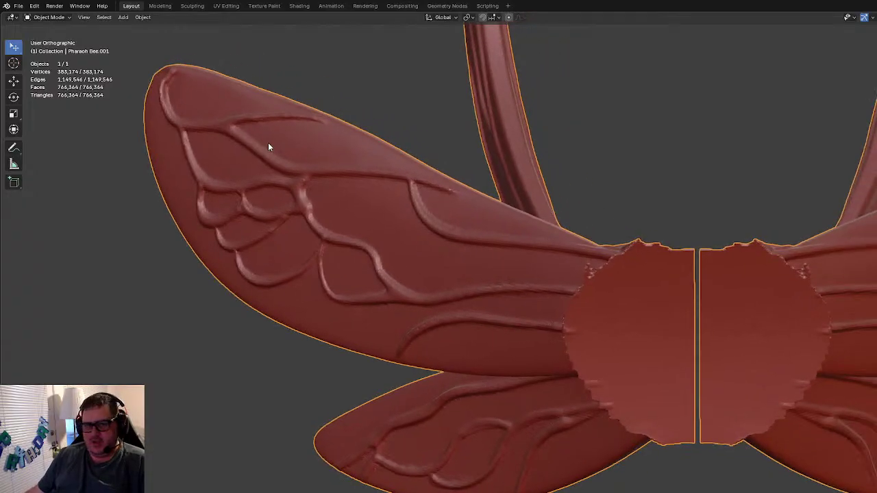
{"action": "key", "text": "Tab"}
{"action": "scroll", "coordinate": [479, 291], "scroll_direction": "up", "scroll_amount": 4}
{"action": "scroll", "coordinate": [478, 238], "scroll_direction": "down", "scroll_amount": 4}
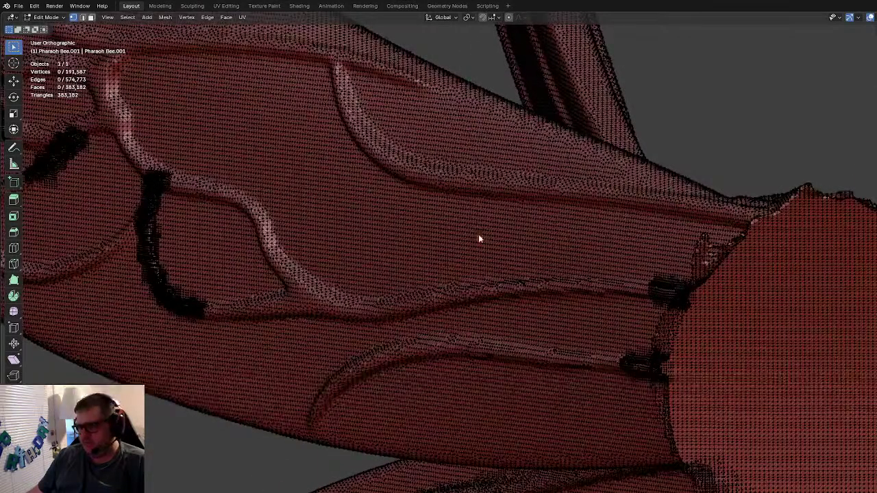
{"action": "key", "text": "Tab"}
{"action": "scroll", "coordinate": [478, 238], "scroll_direction": "down", "scroll_amount": 4}
Step: Switch the wings to Sculpt Mode and smooth away the veins on the upper left wing's inner and middle areas with the Smooth brush
{"action": "left_click", "coordinate": [48, 17]}
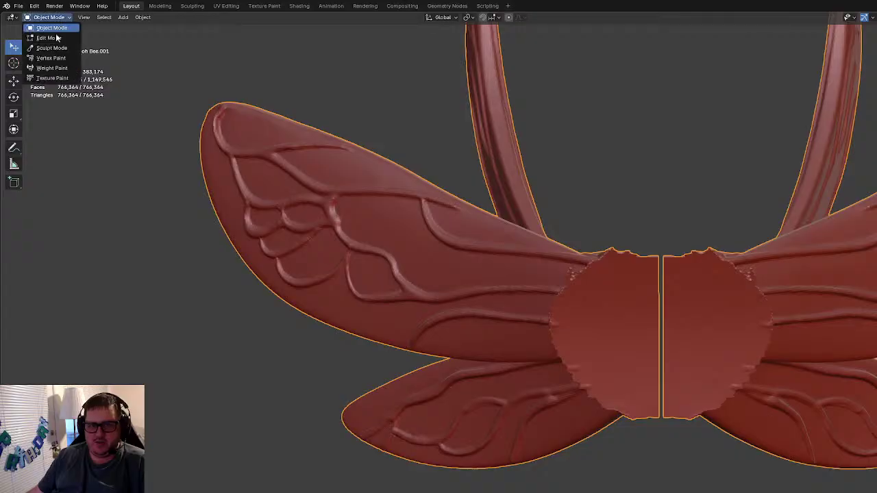
{"action": "left_click", "coordinate": [53, 49]}
{"action": "scroll", "coordinate": [272, 182], "scroll_direction": "up", "scroll_amount": 2}
{"action": "scroll", "coordinate": [272, 182], "scroll_direction": "up", "scroll_amount": 1}
{"action": "key", "text": "shift"}
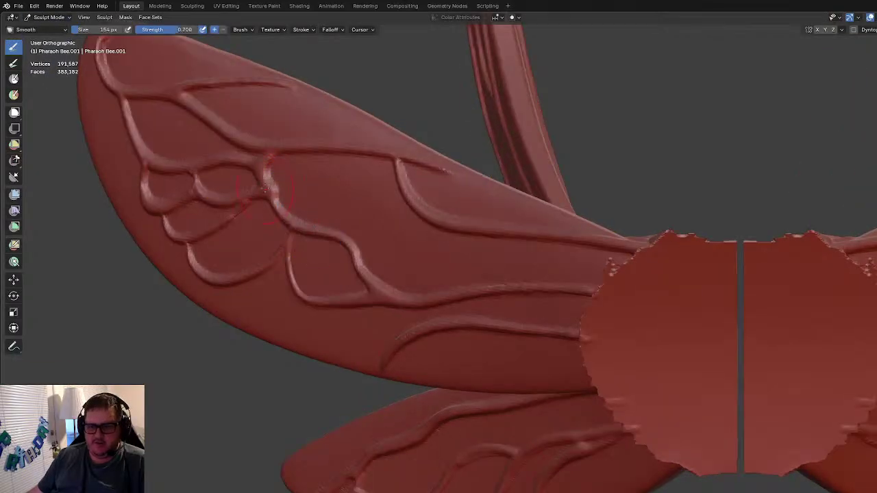
{"action": "mouse_move", "coordinate": [265, 178]}
{"action": "left_mouse_down", "text": "shift"}
{"action": "mouse_move", "coordinate": [244, 163]}
{"action": "mouse_move", "coordinate": [288, 216]}
{"action": "mouse_move", "coordinate": [260, 146]}
{"action": "mouse_move", "coordinate": [201, 98]}
{"action": "mouse_move", "coordinate": [235, 115]}
{"action": "mouse_move", "coordinate": [281, 86]}
{"action": "mouse_move", "coordinate": [564, 272]}
{"action": "mouse_move", "coordinate": [558, 243]}
{"action": "mouse_move", "coordinate": [581, 258]}
{"action": "mouse_move", "coordinate": [349, 254]}
{"action": "mouse_move", "coordinate": [317, 269]}
{"action": "left_mouse_up", "text": "shift"}
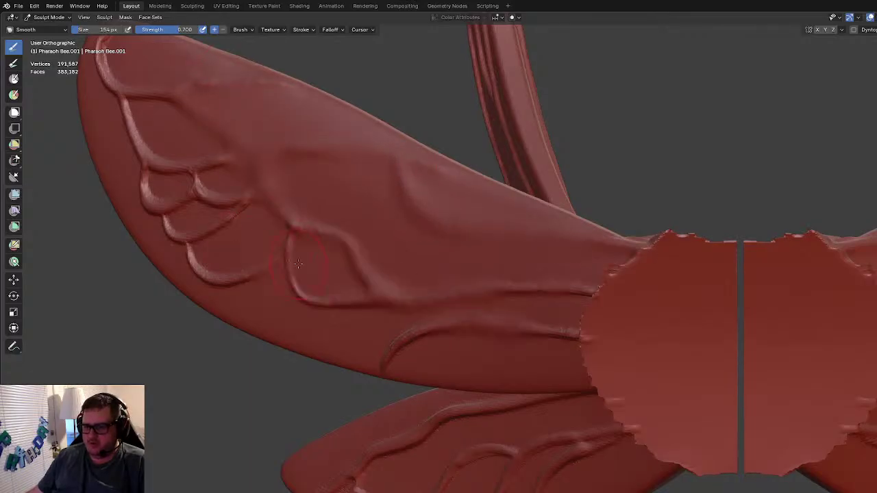
{"action": "mouse_move", "coordinate": [437, 301]}
{"action": "left_mouse_down", "text": "shift"}
{"action": "mouse_move", "coordinate": [522, 336]}
{"action": "mouse_move", "coordinate": [437, 330]}
{"action": "mouse_move", "coordinate": [431, 340]}
{"action": "left_mouse_up", "text": "shift"}
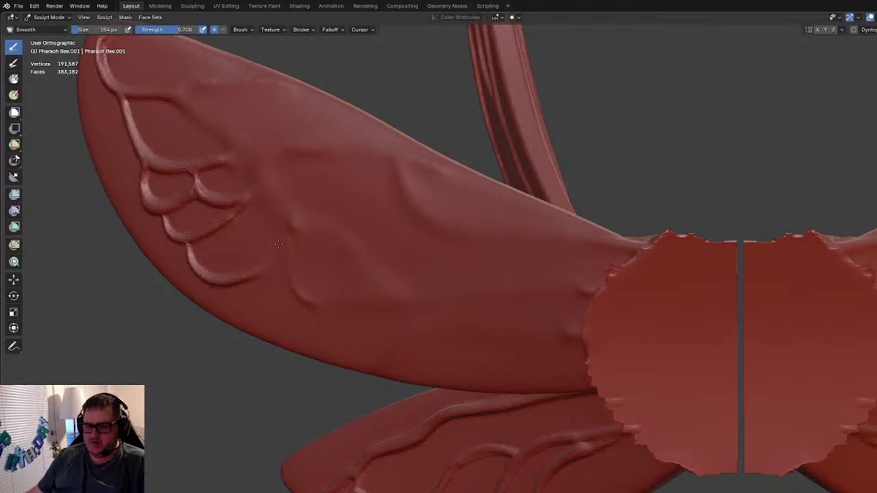
Step: Smooth away the remaining veins on the outer part and tip of the upper wing at strength 0.700
{"action": "mouse_move", "coordinate": [320, 218]}
{"action": "left_mouse_down"}
{"action": "mouse_move", "coordinate": [219, 168]}
{"action": "mouse_move", "coordinate": [196, 233]}
{"action": "mouse_move", "coordinate": [150, 199]}
{"action": "mouse_move", "coordinate": [205, 265]}
{"action": "left_mouse_up"}
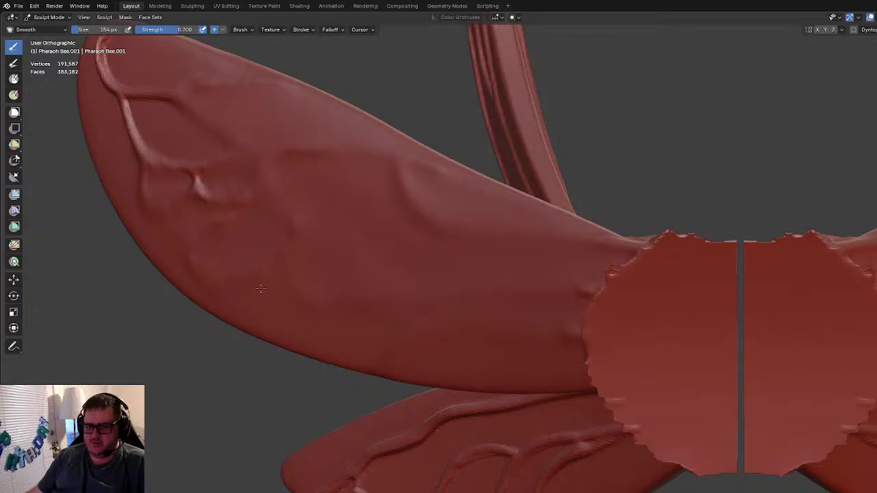
{"action": "mouse_move", "coordinate": [180, 165]}
{"action": "left_mouse_down"}
{"action": "mouse_move", "coordinate": [127, 83]}
{"action": "mouse_move", "coordinate": [170, 122]}
{"action": "left_mouse_up"}
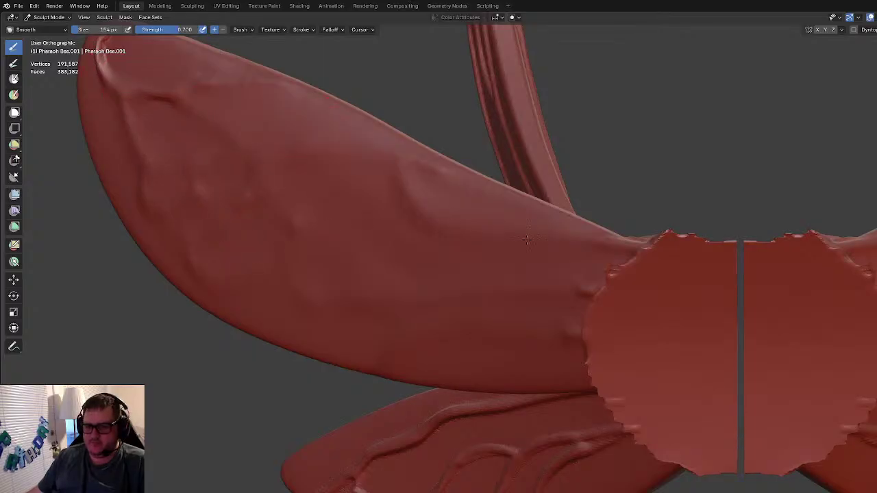
{"action": "middle_click_drag", "start_coordinate": [367, 156], "coordinate": [559, 274], "text": "shift"}
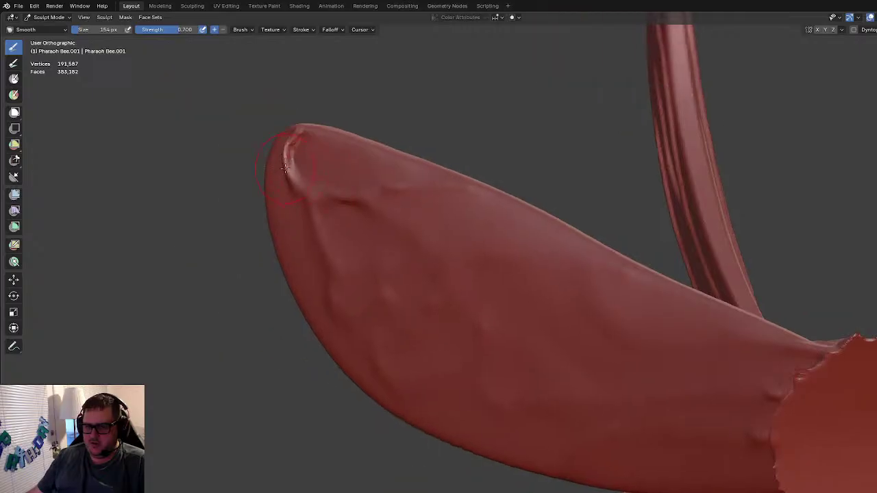
{"action": "mouse_move", "coordinate": [292, 164]}
{"action": "left_mouse_down"}
{"action": "mouse_move", "coordinate": [324, 183]}
{"action": "mouse_move", "coordinate": [300, 173]}
{"action": "left_mouse_up"}
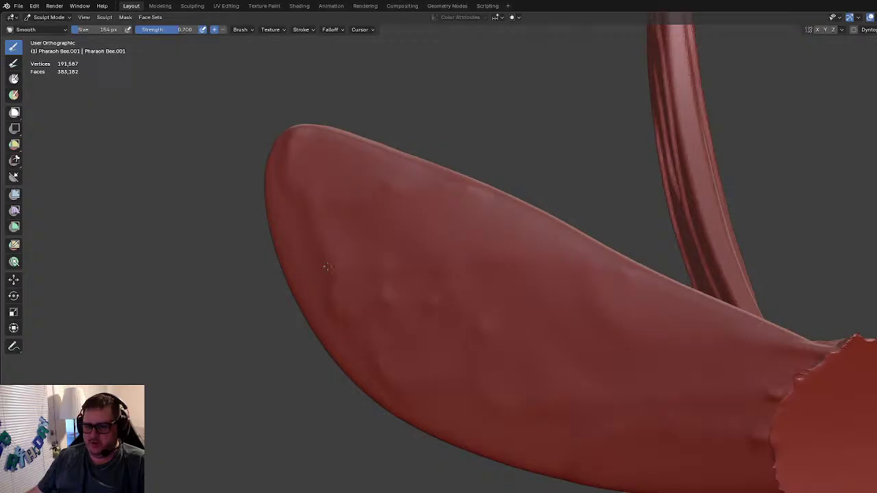
Step: Set the Smooth brush's strength to 1.000 and even out the leftover bumps across the upper wing's surface
{"action": "key", "text": "shift+f"}
{"action": "left_click", "coordinate": [358, 231]}
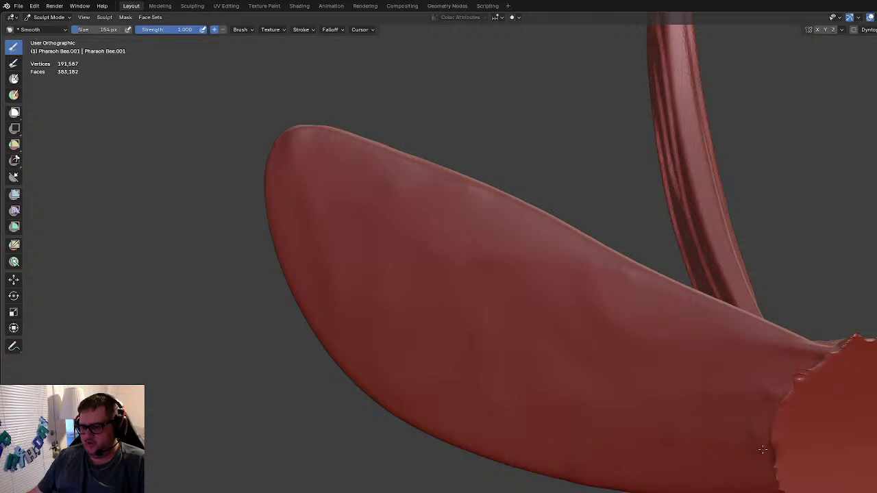
{"action": "left_click_drag", "start_coordinate": [594, 281], "coordinate": [593, 270]}
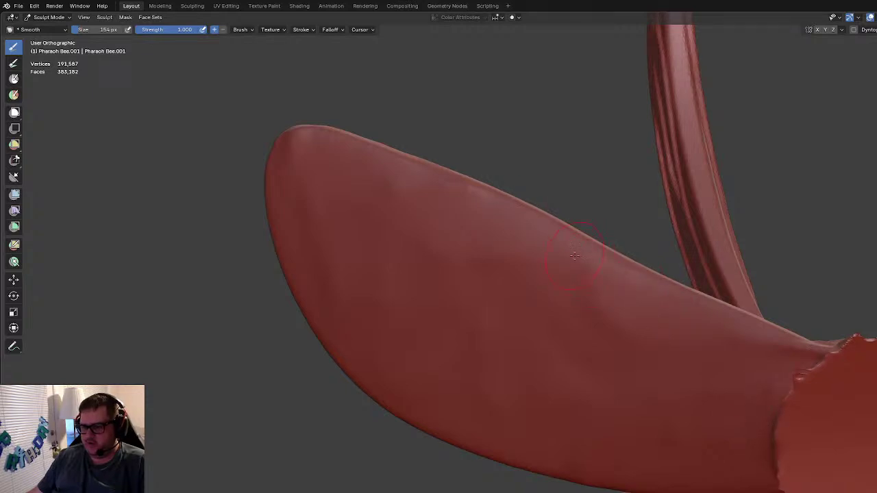
Step: Smooth the upper wing's top edge and lower edge with the Smooth brush to remove leftover bumps
{"action": "scroll", "coordinate": [479, 196], "scroll_direction": "down", "scroll_amount": 3}
{"action": "mouse_move", "coordinate": [427, 198]}
{"action": "left_mouse_down"}
{"action": "mouse_move", "coordinate": [515, 253]}
{"action": "mouse_move", "coordinate": [460, 230]}
{"action": "mouse_move", "coordinate": [581, 281]}
{"action": "mouse_move", "coordinate": [458, 226]}
{"action": "left_mouse_up"}
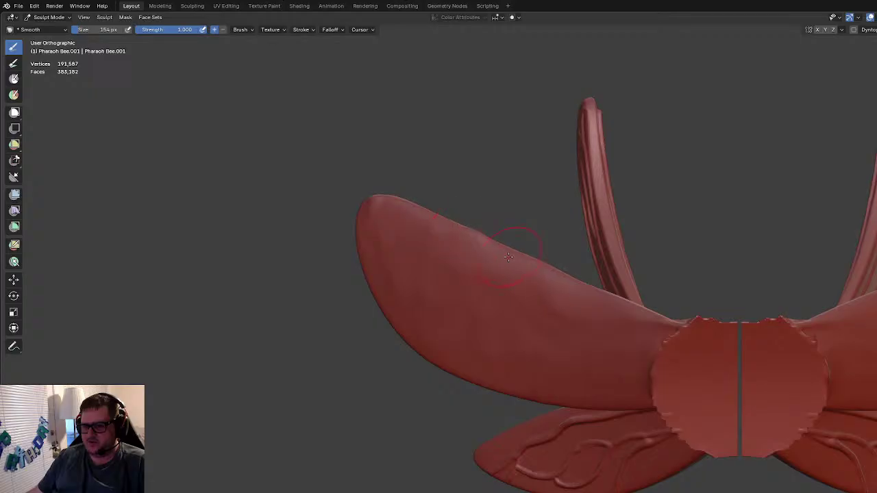
{"action": "scroll", "coordinate": [484, 261], "scroll_direction": "up", "scroll_amount": 3}
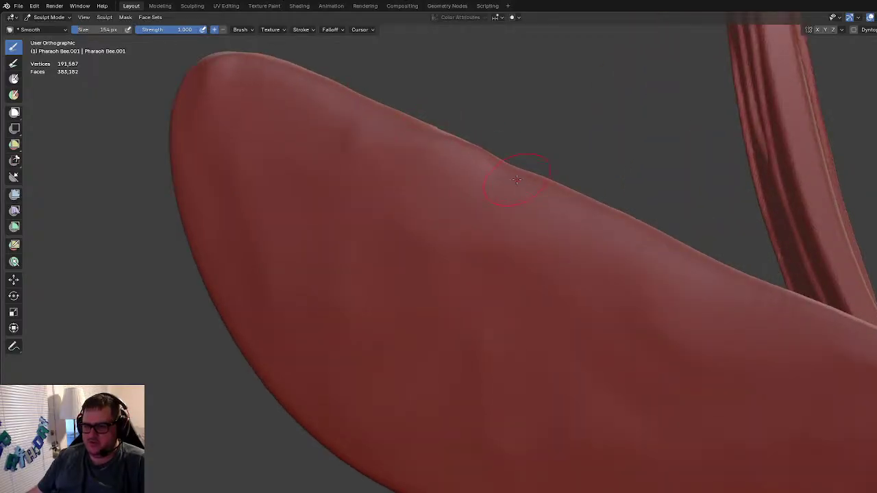
{"action": "scroll", "coordinate": [386, 188], "scroll_direction": "down", "scroll_amount": 2}
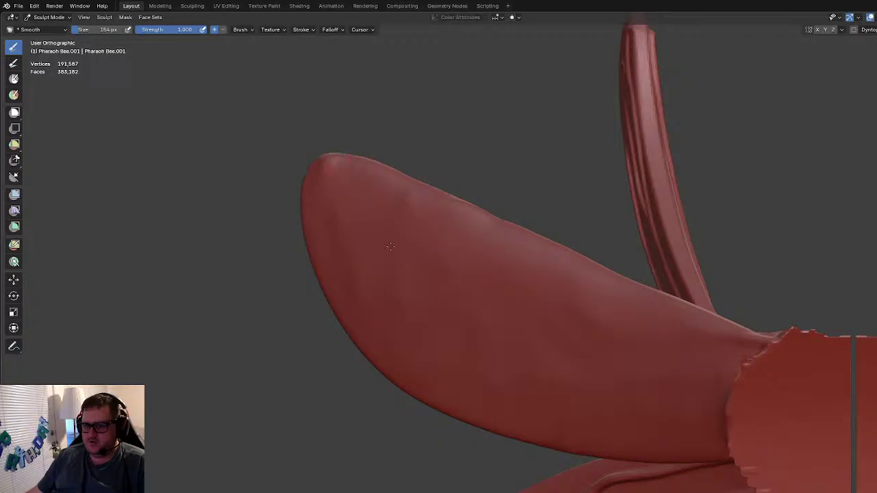
{"action": "left_click_drag", "start_coordinate": [421, 364], "coordinate": [488, 375]}
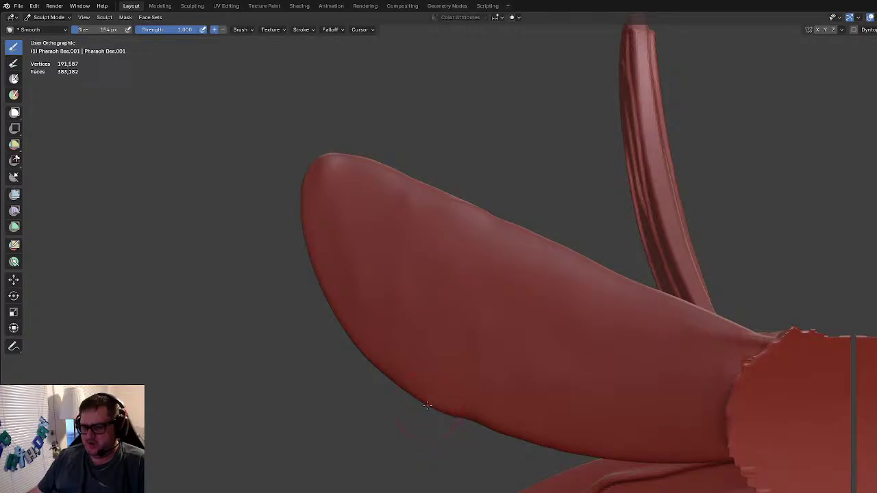
Step: Switch to the Grab brush at 210 px and even out the dents along the upper wing's lower edge
{"action": "key", "text": "g"}
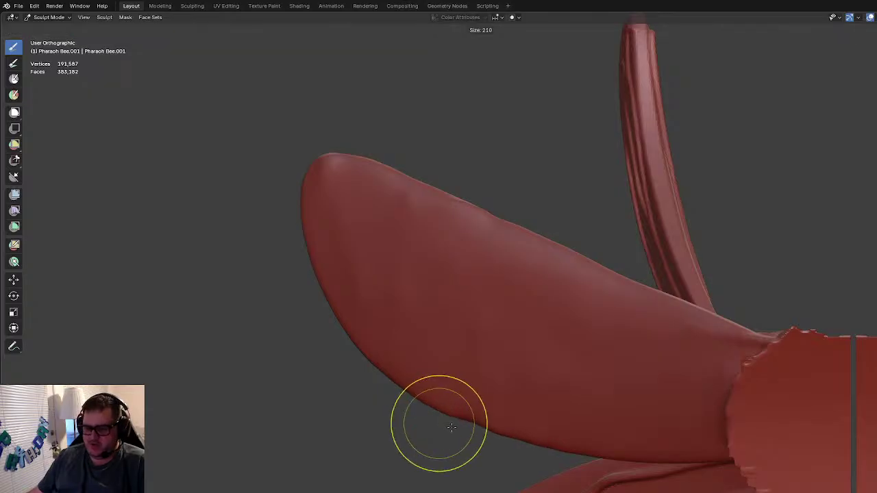
{"action": "middle_click_drag", "start_coordinate": [438, 423], "coordinate": [481, 395], "text": "shift"}
{"action": "scroll", "coordinate": [481, 395], "scroll_direction": "up", "scroll_amount": 2}
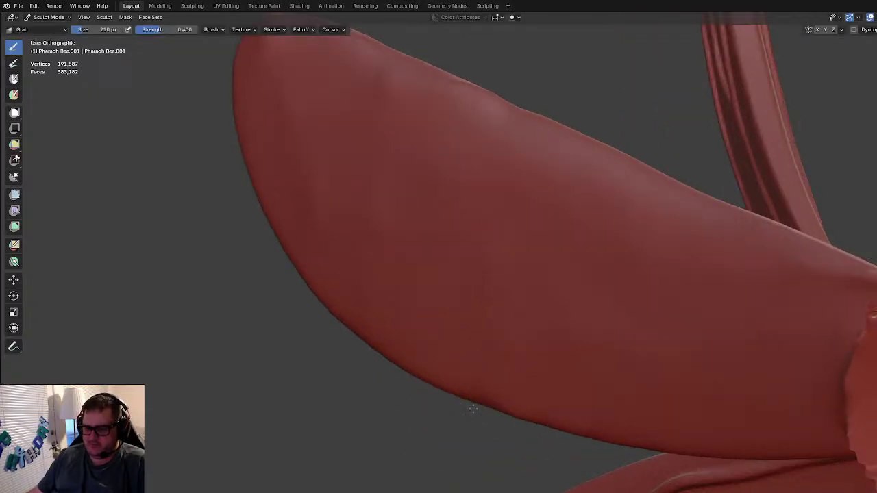
{"action": "scroll", "coordinate": [473, 409], "scroll_direction": "down", "scroll_amount": 4}
{"action": "scroll", "coordinate": [473, 281], "scroll_direction": "up", "scroll_amount": 2}
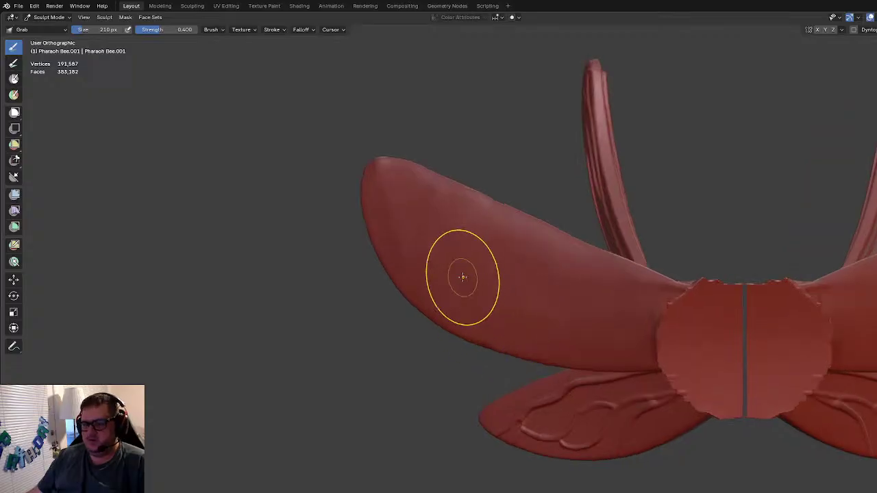
{"action": "middle_click_drag", "start_coordinate": [395, 239], "coordinate": [518, 319]}
{"action": "scroll", "coordinate": [331, 233], "scroll_direction": "up", "scroll_amount": 2}
{"action": "middle_click_drag", "start_coordinate": [339, 288], "coordinate": [400, 291]}
{"action": "scroll", "coordinate": [399, 292], "scroll_direction": "up", "scroll_amount": 2}
{"action": "middle_click_drag", "start_coordinate": [223, 263], "coordinate": [650, 379], "text": "shift"}
{"action": "mouse_move", "coordinate": [465, 374]}
{"action": "middle_mouse_down"}
{"action": "mouse_move", "coordinate": [477, 366]}
{"action": "mouse_move", "coordinate": [459, 364]}
{"action": "middle_mouse_up"}
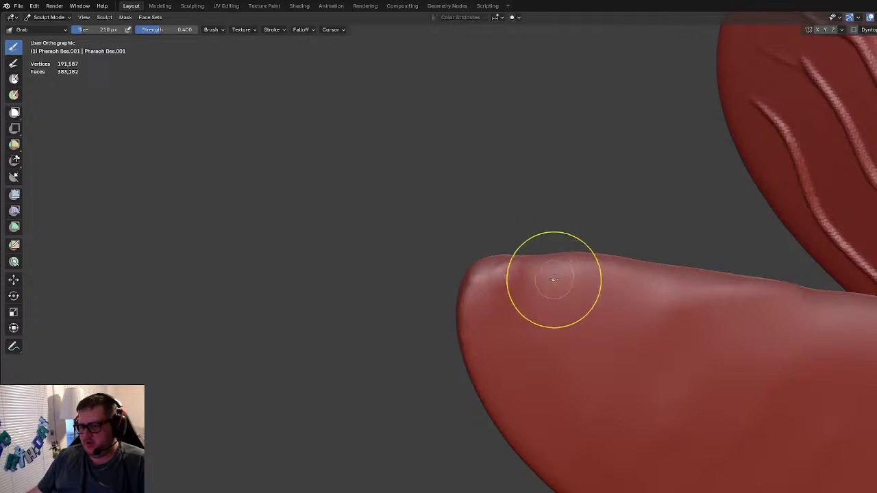
Step: Smooth away the raised veins on the lower left wing's inner and middle areas with the Smooth brush at strength 1.000
{"action": "scroll", "coordinate": [543, 296], "scroll_direction": "down", "scroll_amount": 10}
{"action": "middle_click_drag", "start_coordinate": [591, 336], "coordinate": [465, 284]}
{"action": "scroll", "coordinate": [464, 284], "scroll_direction": "up", "scroll_amount": 4}
{"action": "middle_click_drag", "start_coordinate": [465, 284], "coordinate": [620, 367], "text": "shift"}
{"action": "middle_click_drag", "start_coordinate": [620, 366], "coordinate": [353, 247], "text": "shift"}
{"action": "scroll", "coordinate": [352, 246], "scroll_direction": "up", "scroll_amount": 5}
{"action": "mouse_move", "coordinate": [319, 294]}
{"action": "middle_mouse_down", "text": "shift"}
{"action": "mouse_move", "coordinate": [550, 303]}
{"action": "mouse_move", "coordinate": [512, 265]}
{"action": "mouse_move", "coordinate": [510, 272]}
{"action": "middle_mouse_up", "text": "shift"}
{"action": "scroll", "coordinate": [550, 303], "scroll_direction": "up", "scroll_amount": 1}
{"action": "scroll", "coordinate": [510, 273], "scroll_direction": "up", "scroll_amount": 1}
{"action": "key", "text": "s"}
{"action": "middle_click_drag", "start_coordinate": [507, 346], "coordinate": [538, 274], "text": "shift"}
{"action": "mouse_move", "coordinate": [561, 325]}
{"action": "left_mouse_down"}
{"action": "mouse_move", "coordinate": [753, 271]}
{"action": "mouse_move", "coordinate": [686, 254]}
{"action": "mouse_move", "coordinate": [565, 288]}
{"action": "mouse_move", "coordinate": [616, 260]}
{"action": "mouse_move", "coordinate": [439, 352]}
{"action": "mouse_move", "coordinate": [616, 329]}
{"action": "mouse_move", "coordinate": [541, 417]}
{"action": "mouse_move", "coordinate": [274, 411]}
{"action": "mouse_move", "coordinate": [411, 287]}
{"action": "mouse_move", "coordinate": [448, 289]}
{"action": "mouse_move", "coordinate": [474, 309]}
{"action": "left_mouse_up"}
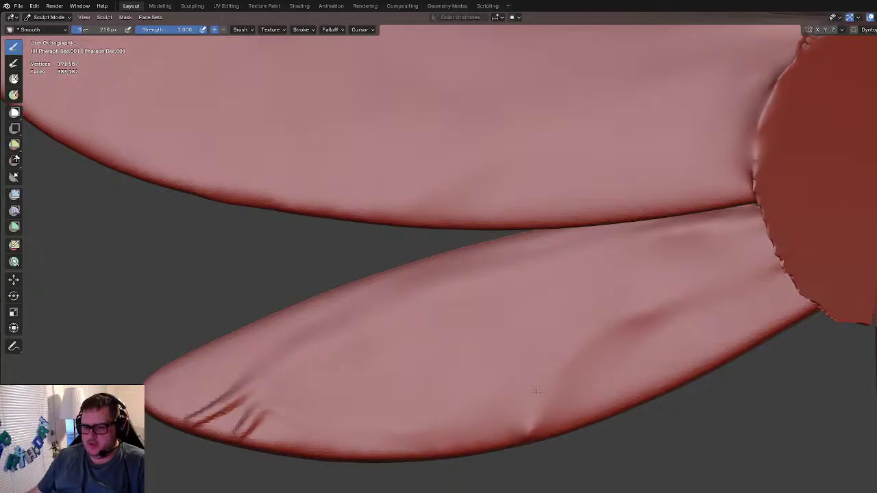
Step: Smooth away the remaining creases near the lower left wing's tip and along its bottom edge
{"action": "mouse_move", "coordinate": [274, 403]}
{"action": "left_mouse_down"}
{"action": "mouse_move", "coordinate": [239, 398]}
{"action": "mouse_move", "coordinate": [247, 407]}
{"action": "mouse_move", "coordinate": [216, 407]}
{"action": "mouse_move", "coordinate": [333, 417]}
{"action": "left_mouse_up"}
{"action": "scroll", "coordinate": [388, 400], "scroll_direction": "down", "scroll_amount": 1}
{"action": "scroll", "coordinate": [388, 400], "scroll_direction": "up", "scroll_amount": 2}
{"action": "middle_click_drag", "start_coordinate": [259, 413], "coordinate": [371, 409], "text": "shift"}
{"action": "scroll", "coordinate": [363, 412], "scroll_direction": "up", "scroll_amount": 1}
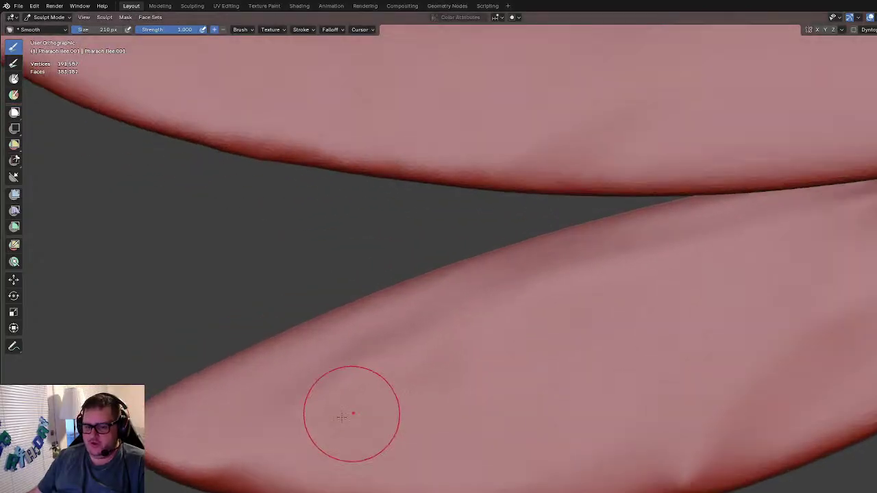
{"action": "left_click_drag", "start_coordinate": [190, 454], "coordinate": [227, 462]}
{"action": "scroll", "coordinate": [323, 407], "scroll_direction": "down", "scroll_amount": 6}
{"action": "scroll", "coordinate": [384, 391], "scroll_direction": "up", "scroll_amount": 5}
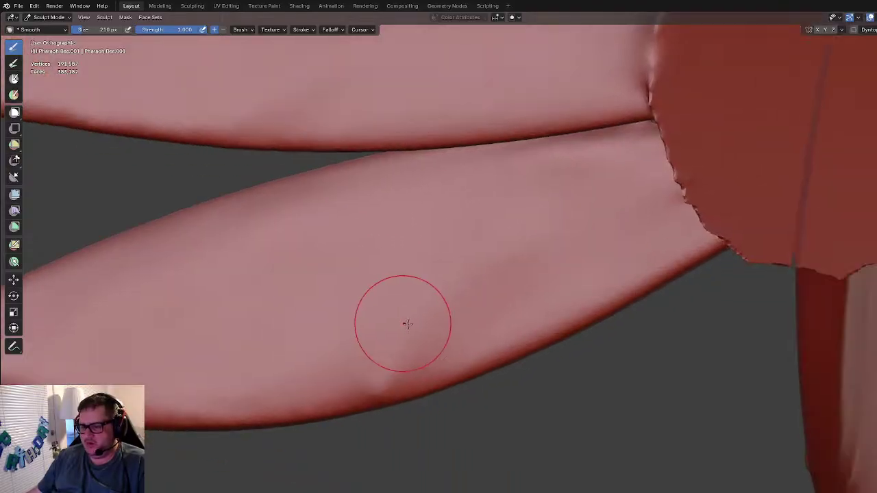
Step: Set the Grab brush's size to 370 px and adjust the bumpy top edge of the large upper wing
{"action": "key", "text": "Tab"}
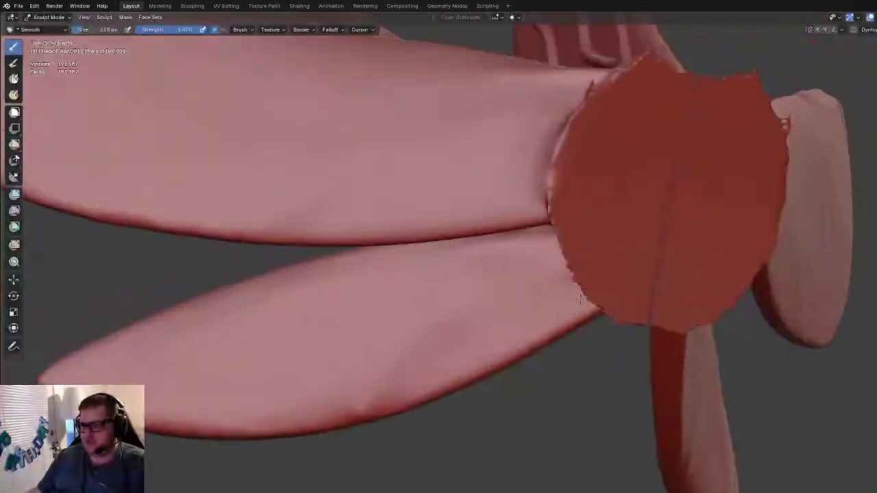
{"action": "scroll", "coordinate": [586, 367], "scroll_direction": "up", "scroll_amount": 6}
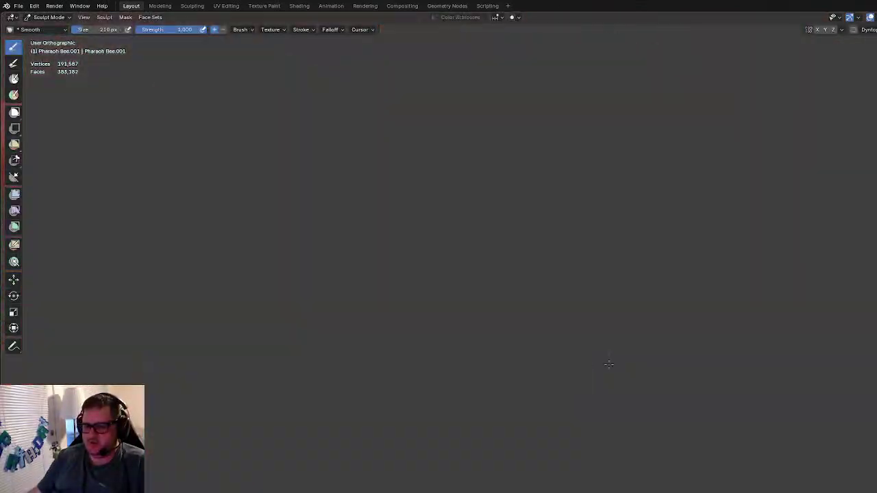
{"action": "scroll", "coordinate": [587, 367], "scroll_direction": "down", "scroll_amount": 6}
{"action": "mouse_move", "coordinate": [586, 367]}
{"action": "middle_mouse_down"}
{"action": "mouse_move", "coordinate": [586, 241]}
{"action": "mouse_move", "coordinate": [452, 383]}
{"action": "mouse_move", "coordinate": [335, 378]}
{"action": "mouse_move", "coordinate": [487, 404]}
{"action": "mouse_move", "coordinate": [479, 404]}
{"action": "mouse_move", "coordinate": [484, 365]}
{"action": "middle_mouse_up"}
{"action": "scroll", "coordinate": [490, 413], "scroll_direction": "up", "scroll_amount": 1}
{"action": "key", "text": "g"}
{"action": "key", "text": "f"}
{"action": "left_click", "coordinate": [545, 258]}
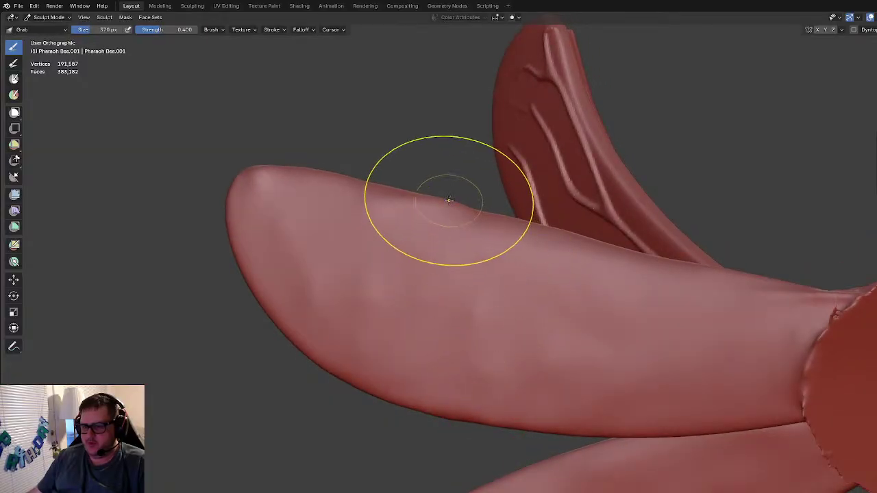
{"action": "scroll", "coordinate": [450, 274], "scroll_direction": "down", "scroll_amount": 4}
{"action": "scroll", "coordinate": [137, 137], "scroll_direction": "down", "scroll_amount": 2}
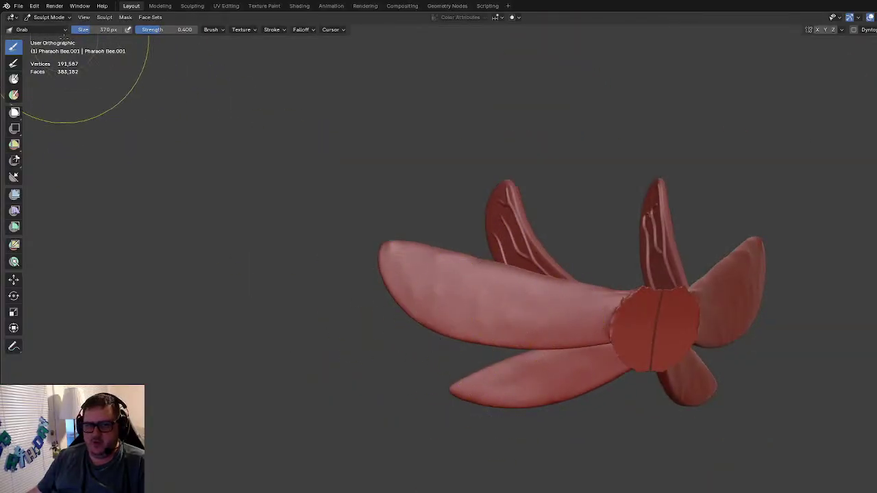
Step: Smooth away the veins on the outer half and tip of the upright rear wing with the Smooth brush at 370 px
{"action": "left_click", "coordinate": [49, 17]}
{"action": "left_click", "coordinate": [54, 48]}
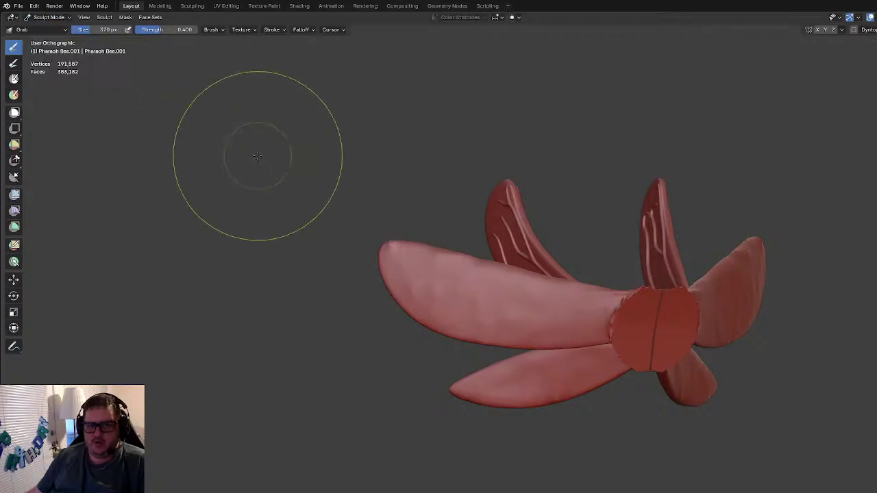
{"action": "key", "text": "shift+s"}
{"action": "scroll", "coordinate": [431, 255], "scroll_direction": "up", "scroll_amount": 5}
{"action": "mouse_move", "coordinate": [471, 247]}
{"action": "middle_mouse_down", "text": "shift"}
{"action": "mouse_move", "coordinate": [528, 343]}
{"action": "mouse_move", "coordinate": [548, 346]}
{"action": "middle_mouse_up", "text": "shift"}
{"action": "scroll", "coordinate": [548, 346], "scroll_direction": "up", "scroll_amount": 3}
{"action": "mouse_move", "coordinate": [483, 168]}
{"action": "left_mouse_down"}
{"action": "mouse_move", "coordinate": [511, 188]}
{"action": "mouse_move", "coordinate": [565, 306]}
{"action": "left_mouse_up"}
{"action": "left_click_drag", "start_coordinate": [459, 288], "coordinate": [511, 380]}
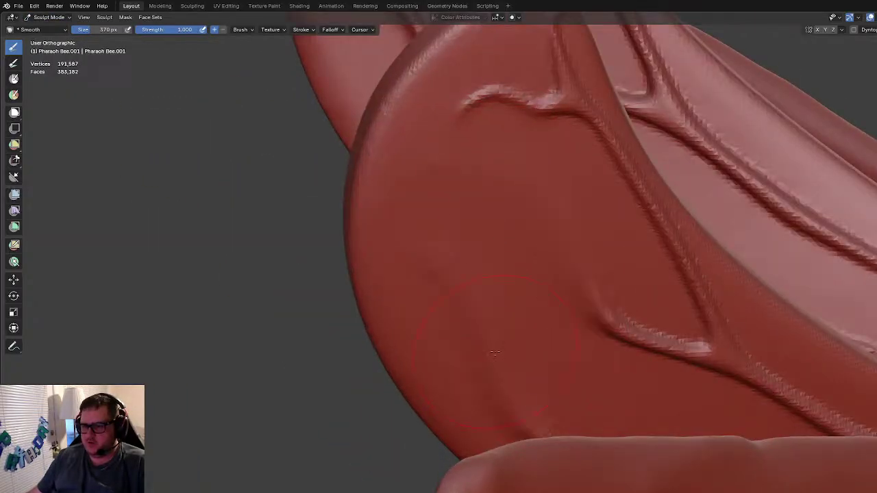
{"action": "middle_click_drag", "start_coordinate": [518, 295], "coordinate": [491, 206]}
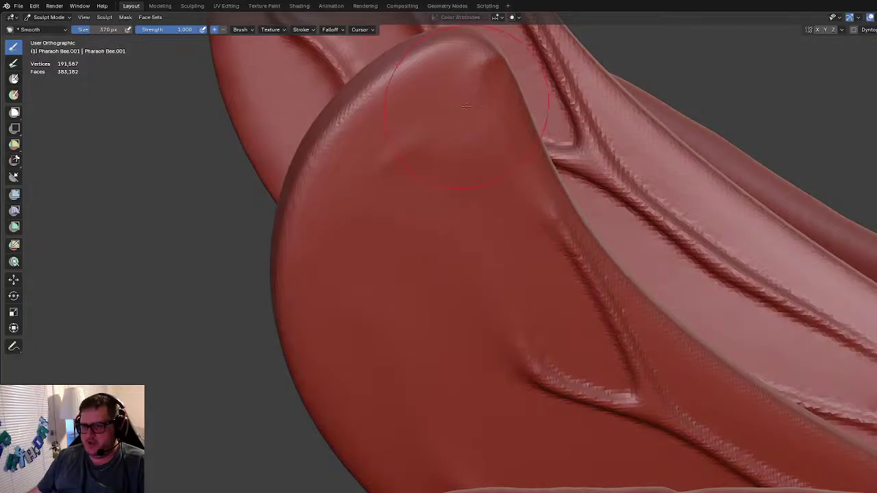
{"action": "left_click_drag", "start_coordinate": [586, 416], "coordinate": [541, 308]}
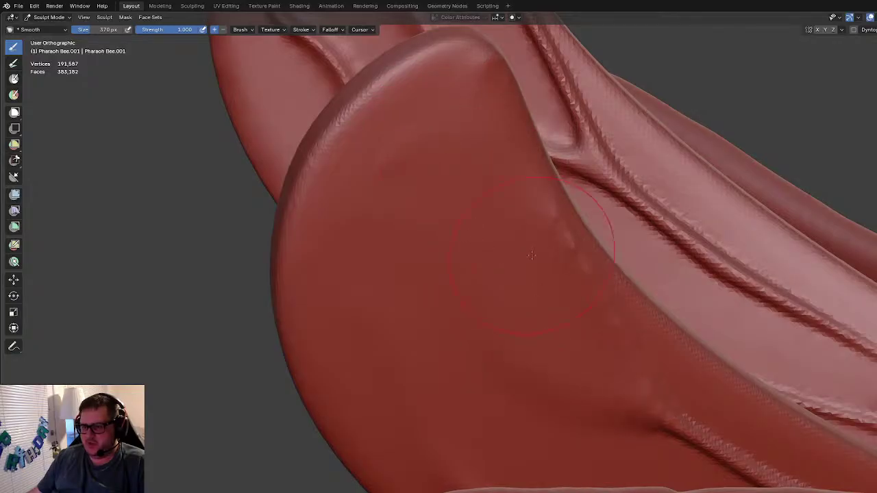
Step: Smooth the upright rear wing's inner half down to its root, including the ridges where it meets the body
{"action": "mouse_move", "coordinate": [407, 382]}
{"action": "middle_mouse_down"}
{"action": "mouse_move", "coordinate": [519, 185]}
{"action": "mouse_move", "coordinate": [472, 261]}
{"action": "mouse_move", "coordinate": [499, 305]}
{"action": "middle_mouse_up"}
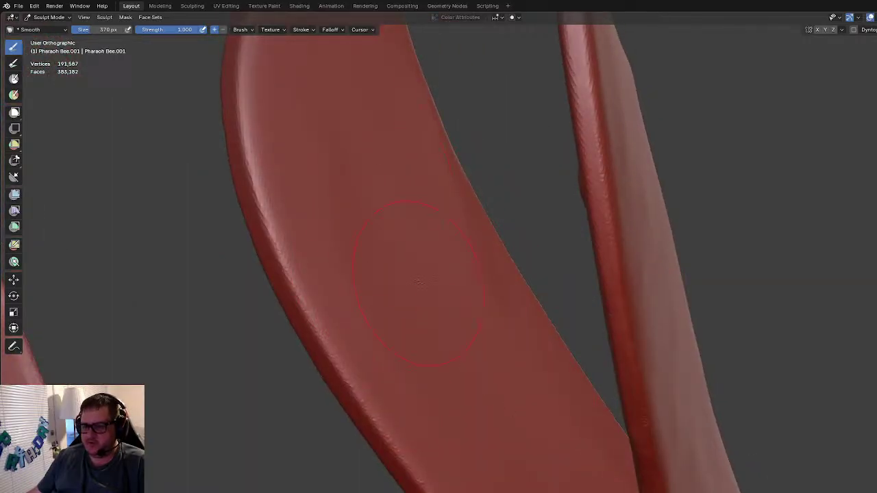
{"action": "middle_click_drag", "start_coordinate": [389, 298], "coordinate": [514, 341]}
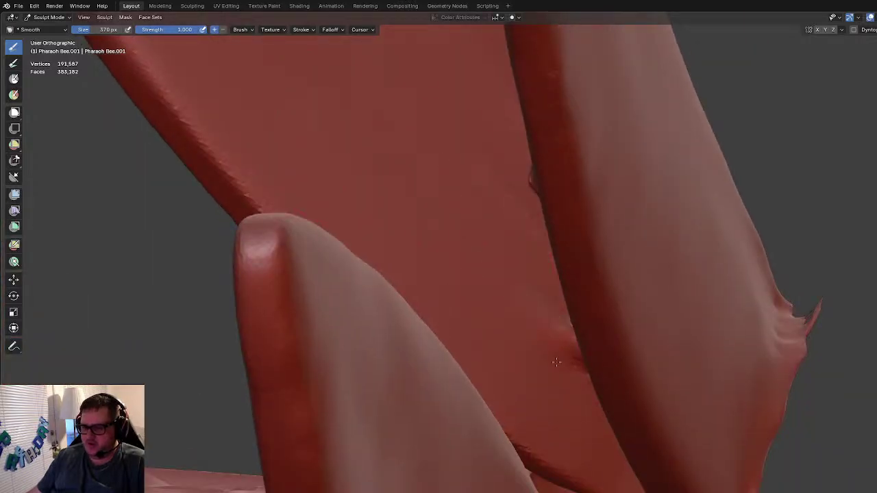
{"action": "mouse_move", "coordinate": [567, 332]}
{"action": "middle_mouse_down"}
{"action": "mouse_move", "coordinate": [551, 351]}
{"action": "mouse_move", "coordinate": [560, 255]}
{"action": "middle_mouse_up"}
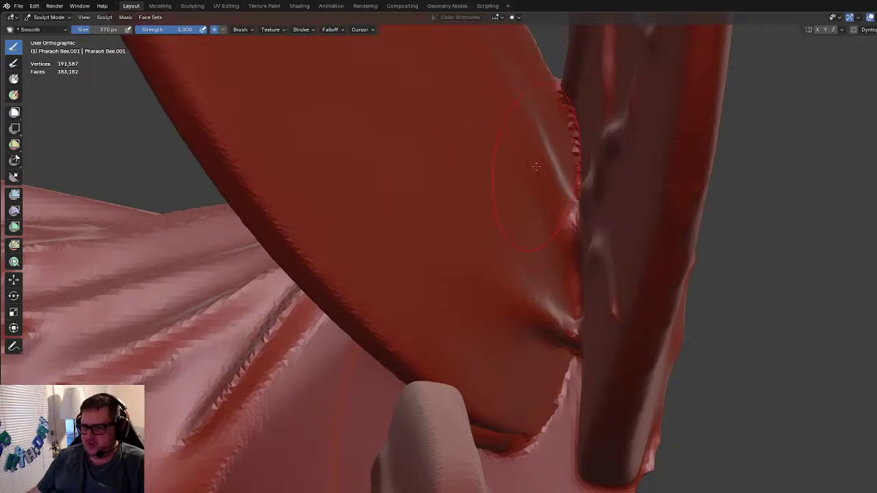
{"action": "left_click_drag", "start_coordinate": [538, 187], "coordinate": [515, 231]}
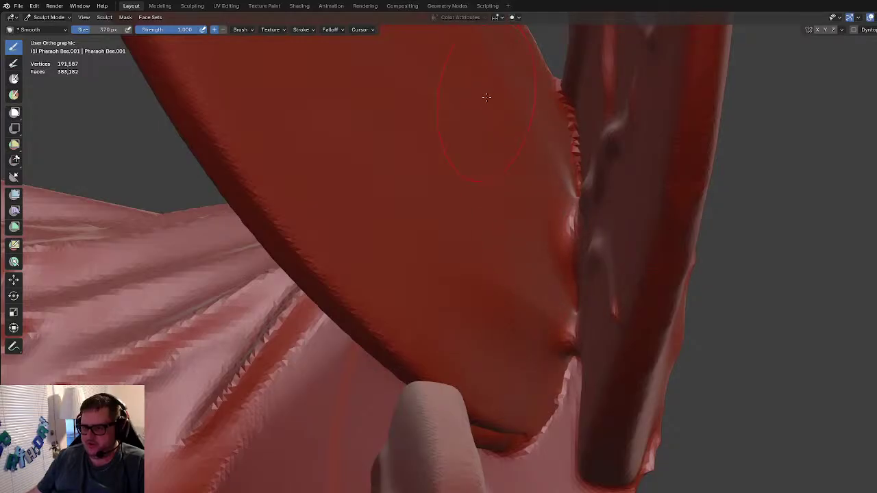
{"action": "left_click_drag", "start_coordinate": [560, 341], "coordinate": [555, 252]}
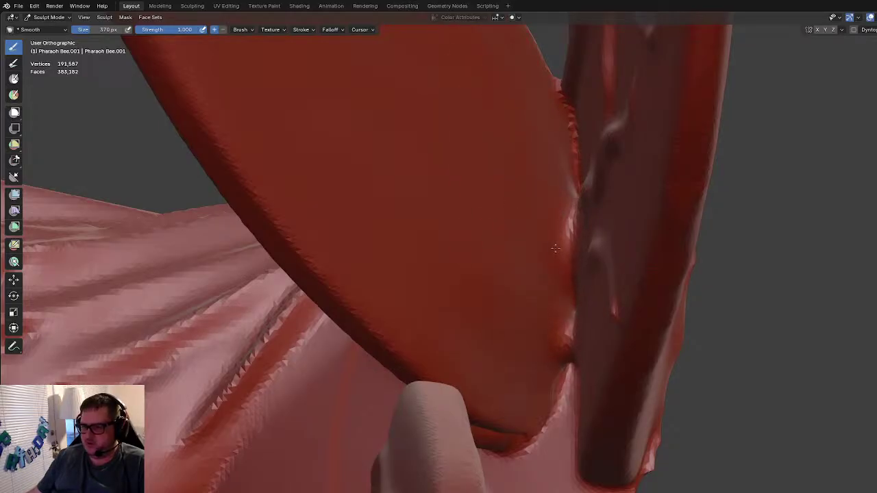
{"action": "middle_click_drag", "start_coordinate": [552, 243], "coordinate": [575, 308]}
Step: Smooth away the veins on the large wing's back side, from the inner area out to the tip
{"action": "scroll", "coordinate": [575, 309], "scroll_direction": "down", "scroll_amount": 2}
{"action": "mouse_move", "coordinate": [686, 232]}
{"action": "left_mouse_down"}
{"action": "mouse_move", "coordinate": [677, 248]}
{"action": "mouse_move", "coordinate": [729, 139]}
{"action": "mouse_move", "coordinate": [720, 91]}
{"action": "mouse_move", "coordinate": [599, 172]}
{"action": "left_mouse_up"}
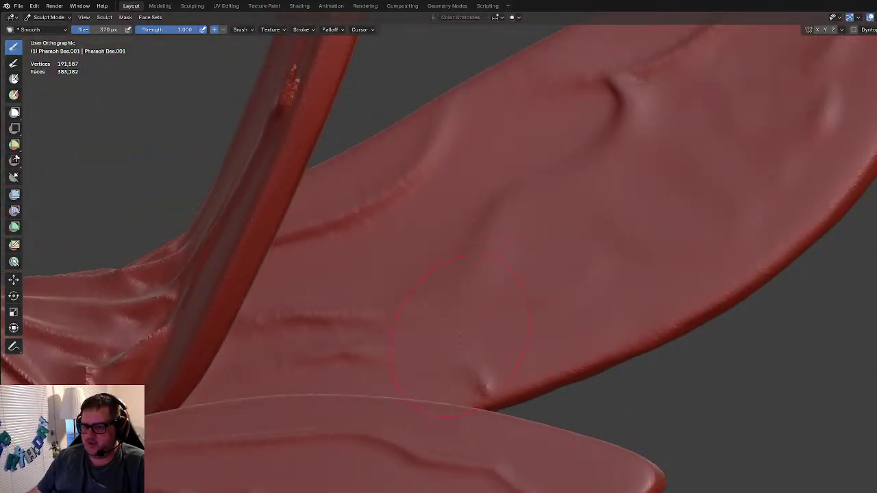
{"action": "left_click_drag", "start_coordinate": [239, 346], "coordinate": [255, 294]}
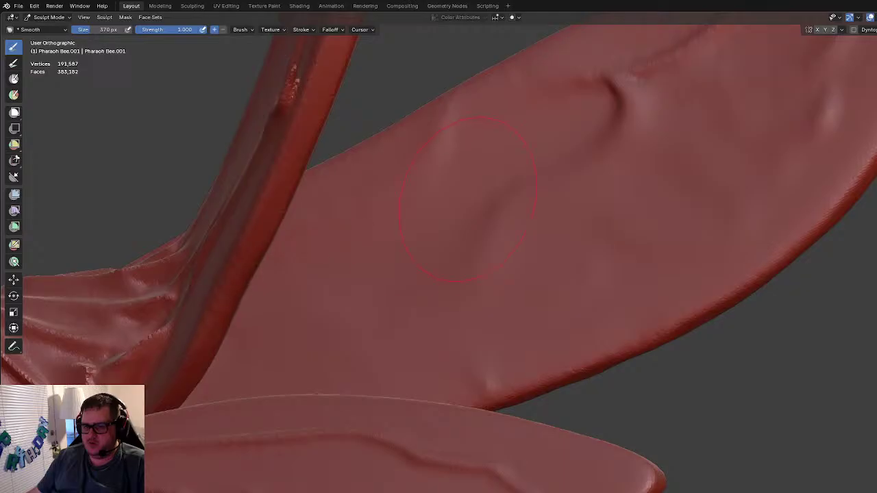
{"action": "middle_click_drag", "start_coordinate": [636, 174], "coordinate": [574, 184]}
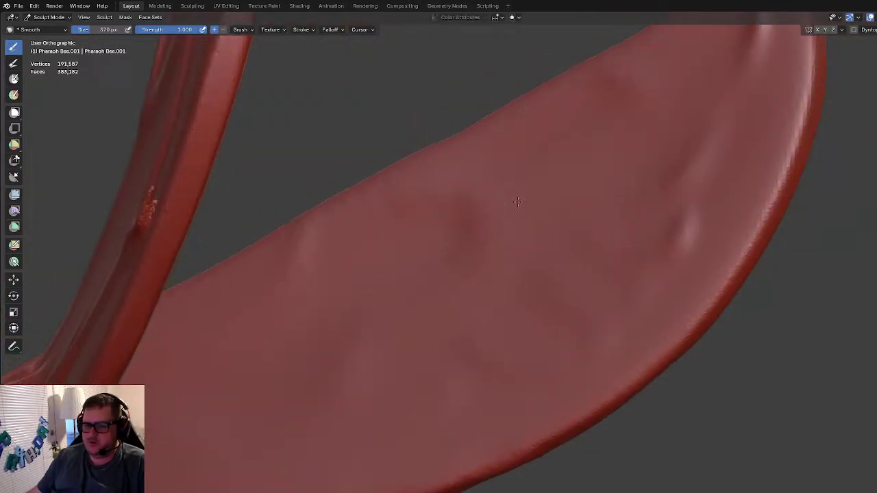
{"action": "middle_click_drag", "start_coordinate": [314, 277], "coordinate": [601, 200]}
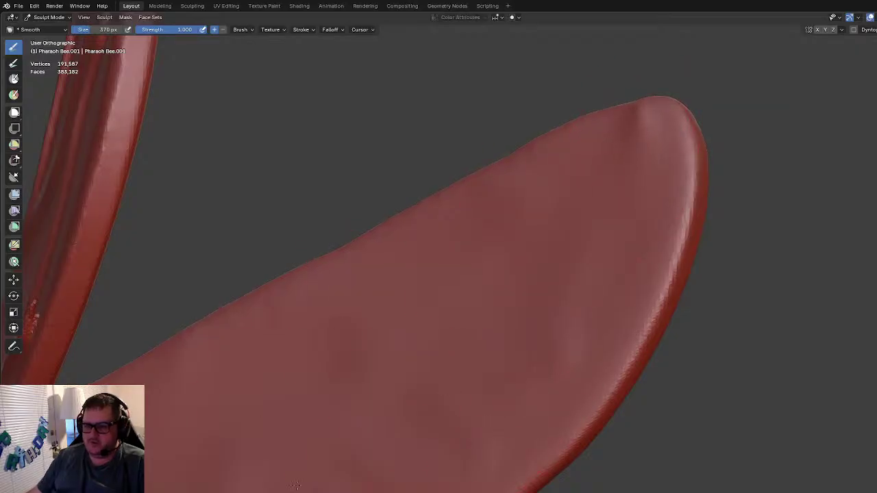
Step: Smooth away the veins and folds on the back side of the smaller wing, from its outer area to its root
{"action": "scroll", "coordinate": [506, 301], "scroll_direction": "down", "scroll_amount": 4}
{"action": "mouse_move", "coordinate": [505, 301]}
{"action": "middle_mouse_down", "text": "shift"}
{"action": "mouse_move", "coordinate": [574, 359]}
{"action": "mouse_move", "coordinate": [578, 403]}
{"action": "middle_mouse_up", "text": "shift"}
{"action": "mouse_move", "coordinate": [479, 347]}
{"action": "middle_mouse_down", "text": "shift"}
{"action": "mouse_move", "coordinate": [539, 372]}
{"action": "mouse_move", "coordinate": [696, 149]}
{"action": "middle_mouse_up", "text": "shift"}
{"action": "scroll", "coordinate": [509, 374], "scroll_direction": "up", "scroll_amount": 4}
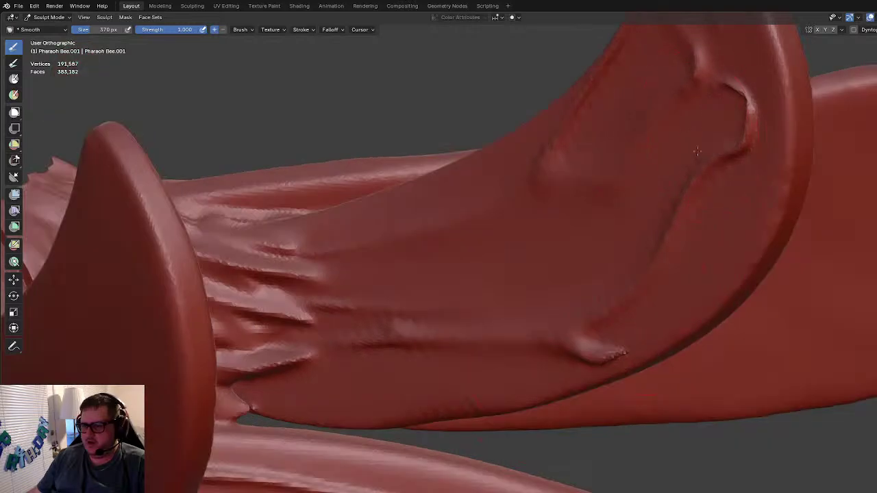
{"action": "mouse_move", "coordinate": [572, 302]}
{"action": "left_mouse_down"}
{"action": "mouse_move", "coordinate": [398, 332]}
{"action": "mouse_move", "coordinate": [266, 306]}
{"action": "left_mouse_up"}
{"action": "mouse_move", "coordinate": [267, 274]}
{"action": "middle_mouse_down"}
{"action": "mouse_move", "coordinate": [362, 285]}
{"action": "mouse_move", "coordinate": [499, 377]}
{"action": "mouse_move", "coordinate": [779, 245]}
{"action": "middle_mouse_up"}
{"action": "scroll", "coordinate": [532, 356], "scroll_direction": "up", "scroll_amount": 4}
{"action": "mouse_move", "coordinate": [779, 244]}
{"action": "left_mouse_down"}
{"action": "mouse_move", "coordinate": [768, 208]}
{"action": "mouse_move", "coordinate": [750, 219]}
{"action": "mouse_move", "coordinate": [814, 348]}
{"action": "mouse_move", "coordinate": [737, 383]}
{"action": "left_mouse_up"}
{"action": "mouse_move", "coordinate": [736, 384]}
{"action": "middle_mouse_down"}
{"action": "mouse_move", "coordinate": [550, 422]}
{"action": "mouse_move", "coordinate": [515, 403]}
{"action": "mouse_move", "coordinate": [475, 249]}
{"action": "middle_mouse_up"}
{"action": "mouse_move", "coordinate": [491, 256]}
{"action": "left_mouse_down"}
{"action": "mouse_move", "coordinate": [456, 217]}
{"action": "mouse_move", "coordinate": [646, 350]}
{"action": "mouse_move", "coordinate": [607, 471]}
{"action": "left_mouse_up"}
{"action": "middle_click_drag", "start_coordinate": [607, 472], "coordinate": [578, 283], "text": "shift"}
{"action": "mouse_move", "coordinate": [526, 274]}
{"action": "left_mouse_down"}
{"action": "mouse_move", "coordinate": [391, 132]}
{"action": "mouse_move", "coordinate": [402, 202]}
{"action": "mouse_move", "coordinate": [425, 205]}
{"action": "mouse_move", "coordinate": [484, 154]}
{"action": "mouse_move", "coordinate": [594, 233]}
{"action": "left_mouse_up"}
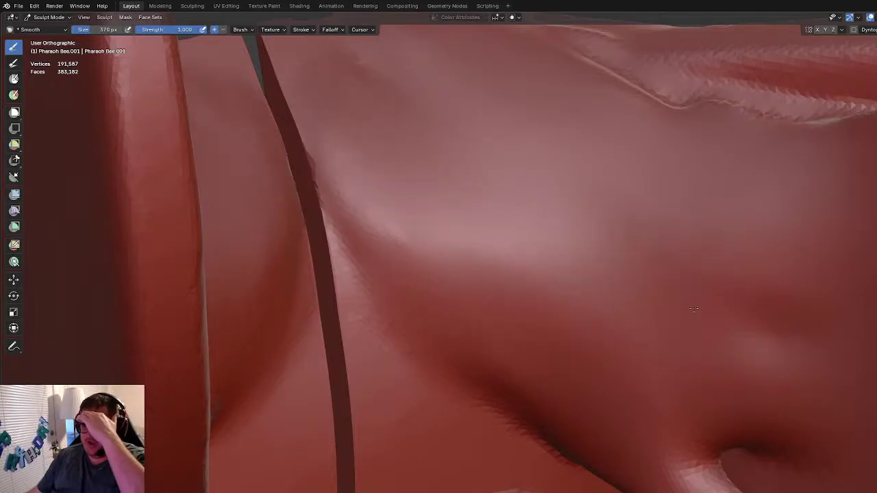
Step: Smooth out the sharp crease near the wing's outer edge, setting the Smooth brush's size to 244 px for the remaining pinch
{"action": "scroll", "coordinate": [678, 308], "scroll_direction": "down", "scroll_amount": 7}
{"action": "scroll", "coordinate": [667, 367], "scroll_direction": "up", "scroll_amount": 2}
{"action": "mouse_move", "coordinate": [667, 366]}
{"action": "middle_mouse_down"}
{"action": "mouse_move", "coordinate": [687, 360]}
{"action": "mouse_move", "coordinate": [594, 334]}
{"action": "mouse_move", "coordinate": [515, 361]}
{"action": "middle_mouse_up"}
{"action": "scroll", "coordinate": [594, 334], "scroll_direction": "up", "scroll_amount": 3}
{"action": "scroll", "coordinate": [589, 331], "scroll_direction": "up", "scroll_amount": 3}
{"action": "scroll", "coordinate": [740, 295], "scroll_direction": "down", "scroll_amount": 2}
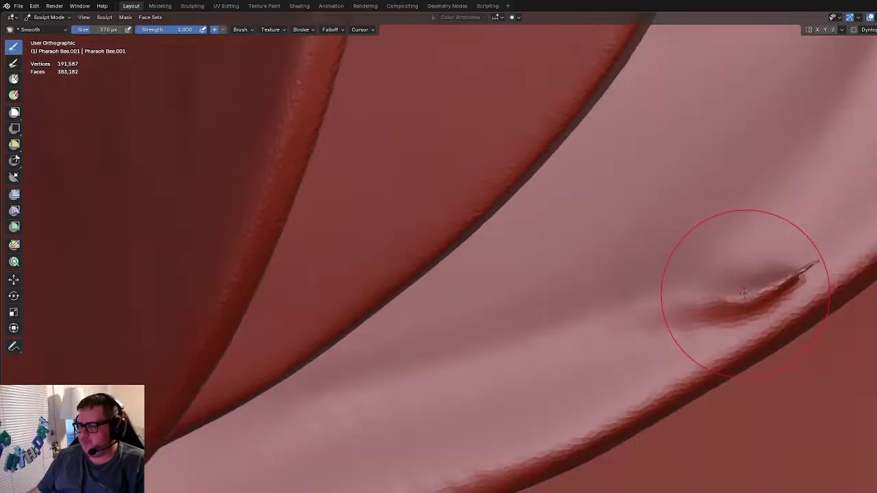
{"action": "mouse_move", "coordinate": [677, 259]}
{"action": "left_mouse_down"}
{"action": "mouse_move", "coordinate": [657, 311]}
{"action": "mouse_move", "coordinate": [705, 239]}
{"action": "mouse_move", "coordinate": [680, 303]}
{"action": "mouse_move", "coordinate": [631, 328]}
{"action": "left_mouse_up"}
{"action": "key", "text": "f"}
{"action": "left_click", "coordinate": [679, 267]}
{"action": "left_click_drag", "start_coordinate": [696, 306], "coordinate": [712, 254]}
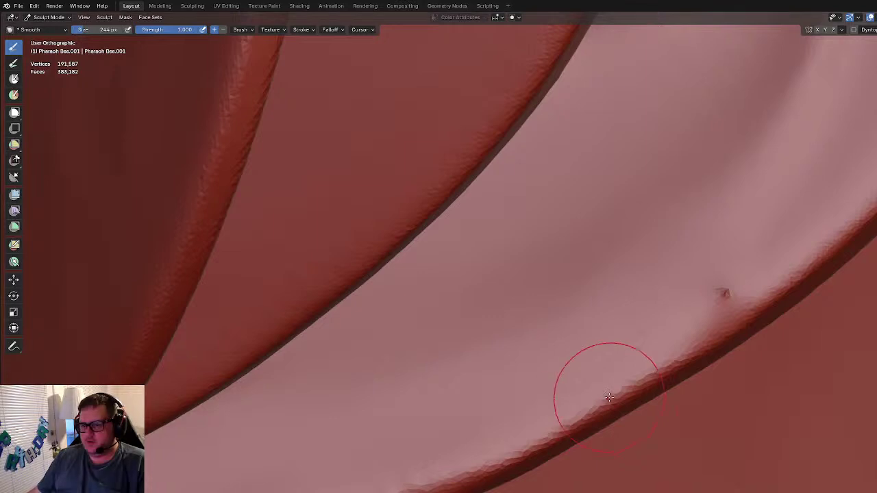
Step: Smooth away the folds and the crease along the large wing's edge, from its rounded tip down its length
{"action": "scroll", "coordinate": [601, 394], "scroll_direction": "down", "scroll_amount": 10}
{"action": "scroll", "coordinate": [601, 352], "scroll_direction": "up", "scroll_amount": 6}
{"action": "mouse_move", "coordinate": [600, 352]}
{"action": "middle_mouse_down"}
{"action": "mouse_move", "coordinate": [520, 390]}
{"action": "mouse_move", "coordinate": [473, 354]}
{"action": "mouse_move", "coordinate": [516, 362]}
{"action": "middle_mouse_up"}
{"action": "scroll", "coordinate": [473, 355], "scroll_direction": "up", "scroll_amount": 3}
{"action": "left_click_drag", "start_coordinate": [385, 285], "coordinate": [271, 479]}
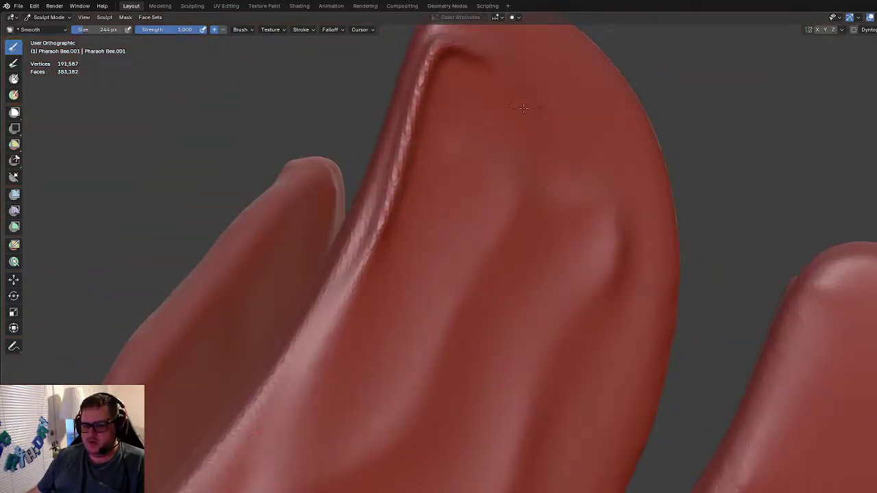
{"action": "left_click_drag", "start_coordinate": [506, 392], "coordinate": [638, 173]}
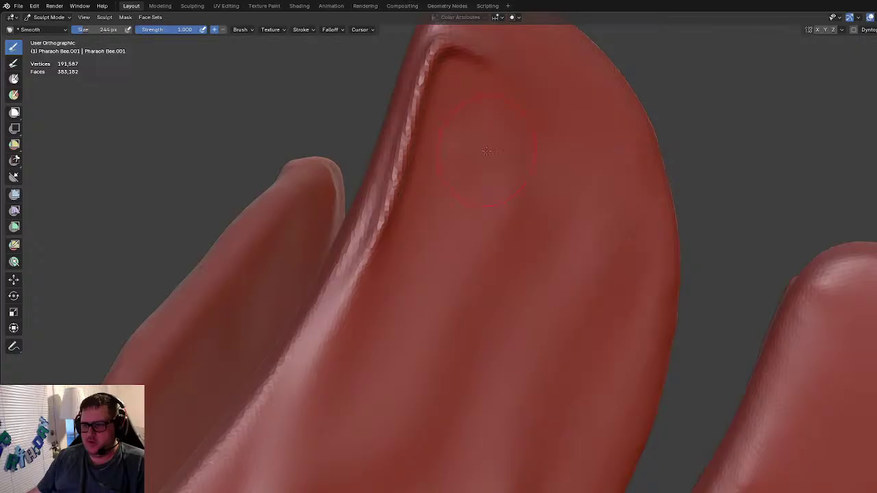
{"action": "mouse_move", "coordinate": [462, 64]}
{"action": "left_mouse_down"}
{"action": "mouse_move", "coordinate": [339, 322]}
{"action": "mouse_move", "coordinate": [501, 103]}
{"action": "left_mouse_up"}
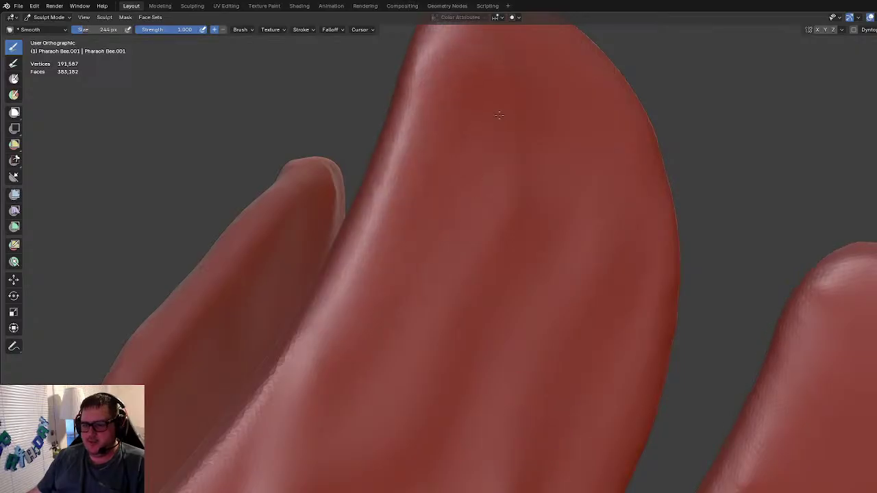
{"action": "middle_click_drag", "start_coordinate": [463, 409], "coordinate": [425, 383]}
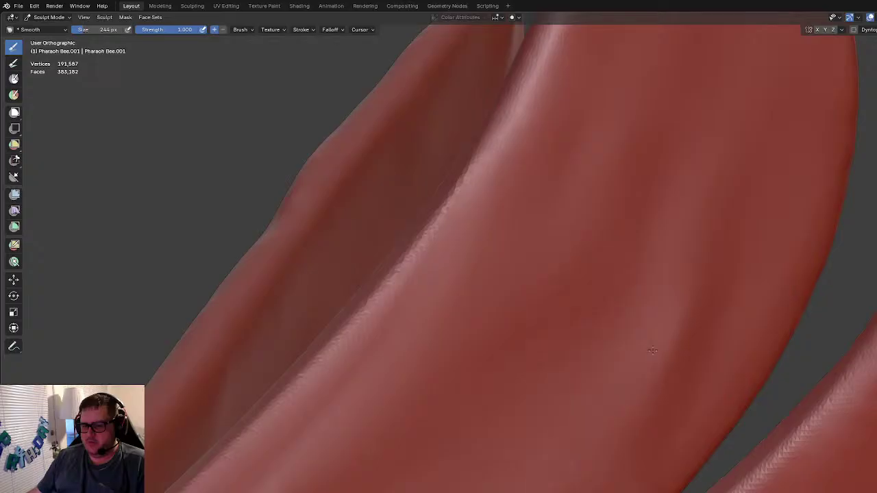
{"action": "middle_click_drag", "start_coordinate": [438, 418], "coordinate": [470, 371]}
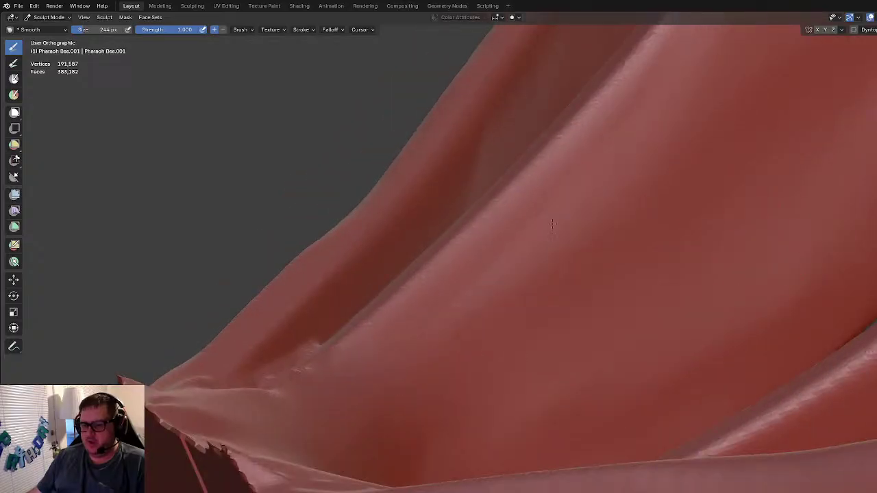
Step: Smooth away the branching veins and the long ridge on the visible side of the lower wing, from root to tip
{"action": "scroll", "coordinate": [532, 425], "scroll_direction": "down", "scroll_amount": 7}
{"action": "middle_click_drag", "start_coordinate": [534, 425], "coordinate": [654, 436]}
{"action": "mouse_move", "coordinate": [565, 394]}
{"action": "middle_mouse_down"}
{"action": "mouse_move", "coordinate": [661, 348]}
{"action": "mouse_move", "coordinate": [676, 381]}
{"action": "mouse_move", "coordinate": [534, 315]}
{"action": "mouse_move", "coordinate": [507, 244]}
{"action": "mouse_move", "coordinate": [558, 338]}
{"action": "middle_mouse_up"}
{"action": "scroll", "coordinate": [522, 310], "scroll_direction": "up", "scroll_amount": 5}
{"action": "scroll", "coordinate": [522, 310], "scroll_direction": "up", "scroll_amount": 5}
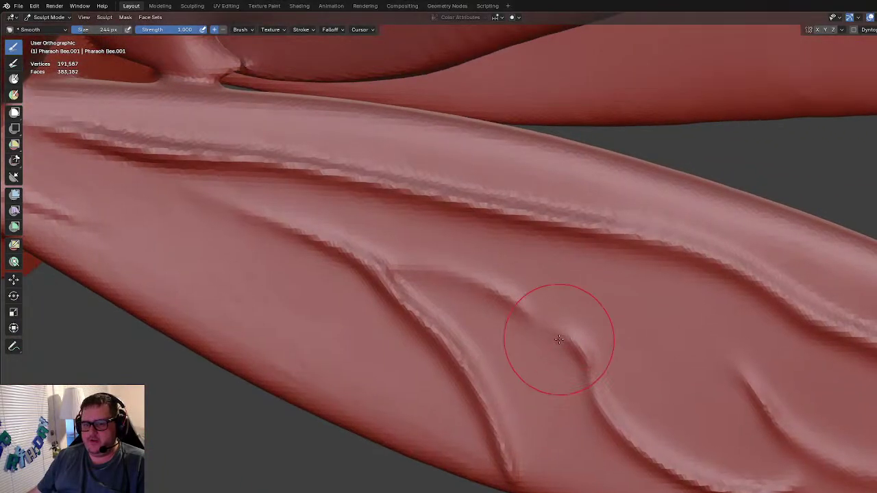
{"action": "left_click_drag", "start_coordinate": [557, 339], "coordinate": [479, 294]}
{"action": "middle_click_drag", "start_coordinate": [480, 295], "coordinate": [515, 325]}
{"action": "scroll", "coordinate": [515, 325], "scroll_direction": "down", "scroll_amount": 2}
{"action": "mouse_move", "coordinate": [305, 237]}
{"action": "left_mouse_down"}
{"action": "mouse_move", "coordinate": [226, 214]}
{"action": "mouse_move", "coordinate": [568, 257]}
{"action": "mouse_move", "coordinate": [807, 381]}
{"action": "mouse_move", "coordinate": [712, 305]}
{"action": "mouse_move", "coordinate": [689, 380]}
{"action": "mouse_move", "coordinate": [582, 411]}
{"action": "mouse_move", "coordinate": [681, 416]}
{"action": "mouse_move", "coordinate": [582, 402]}
{"action": "mouse_move", "coordinate": [611, 399]}
{"action": "mouse_move", "coordinate": [604, 371]}
{"action": "left_mouse_up"}
{"action": "left_click_drag", "start_coordinate": [272, 203], "coordinate": [371, 228]}
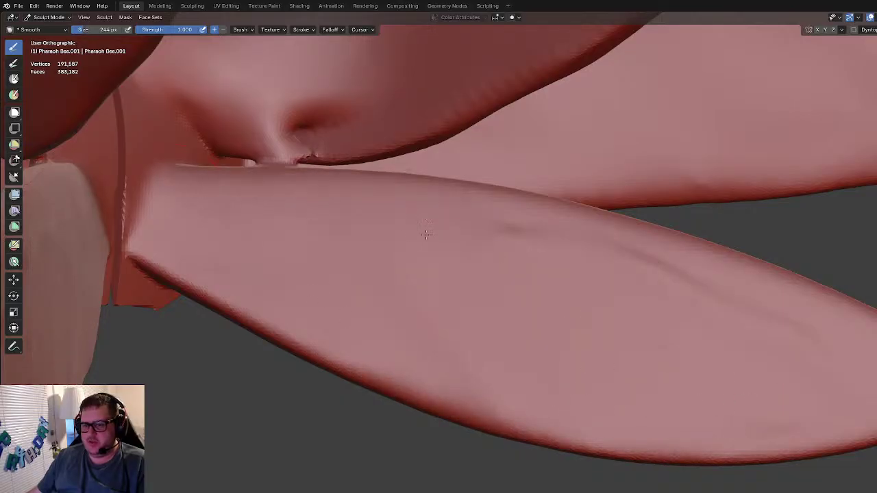
{"action": "left_click_drag", "start_coordinate": [771, 335], "coordinate": [812, 361]}
Step: Smooth the remaining unevenness on the opposite side of the lower wing
{"action": "scroll", "coordinate": [767, 362], "scroll_direction": "down", "scroll_amount": 4}
{"action": "middle_click_drag", "start_coordinate": [716, 360], "coordinate": [532, 321]}
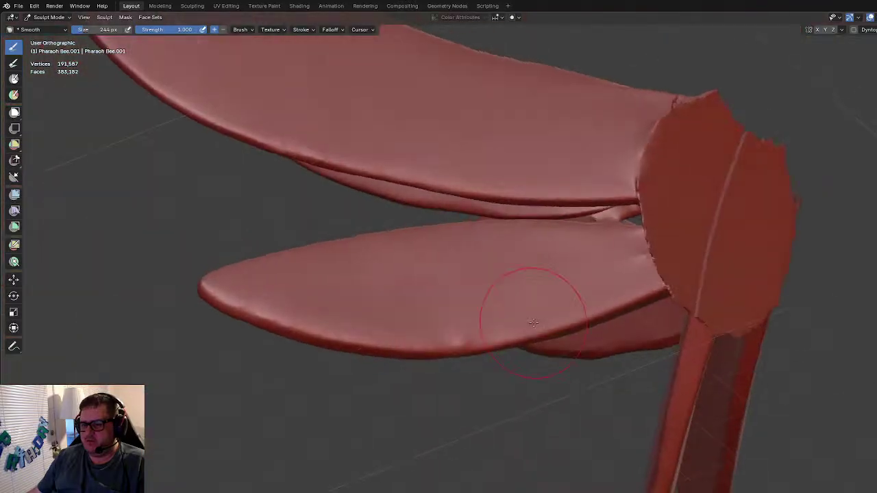
{"action": "scroll", "coordinate": [548, 312], "scroll_direction": "up", "scroll_amount": 2}
{"action": "left_click_drag", "start_coordinate": [596, 278], "coordinate": [381, 334]}
{"action": "middle_click_drag", "start_coordinate": [394, 339], "coordinate": [655, 304]}
{"action": "scroll", "coordinate": [656, 303], "scroll_direction": "down", "scroll_amount": 3}
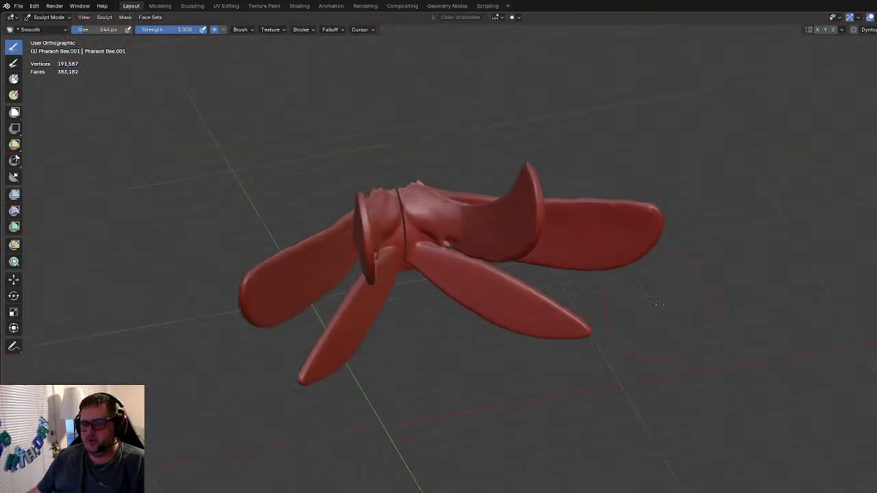
Step: Return to Object Mode and add a plane mesh to the scene
{"action": "left_click", "coordinate": [60, 18]}
{"action": "key", "text": "o"}
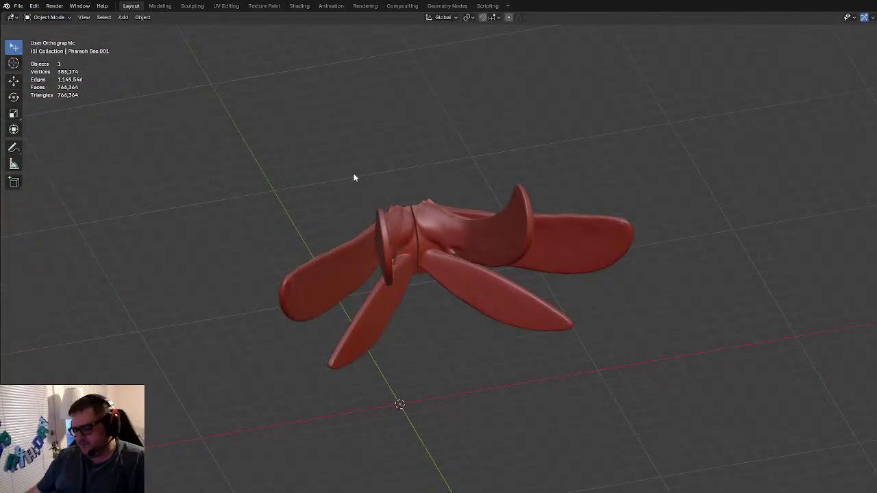
{"action": "key", "text": "KP_1"}
{"action": "scroll", "coordinate": [463, 241], "scroll_direction": "up", "scroll_amount": 3}
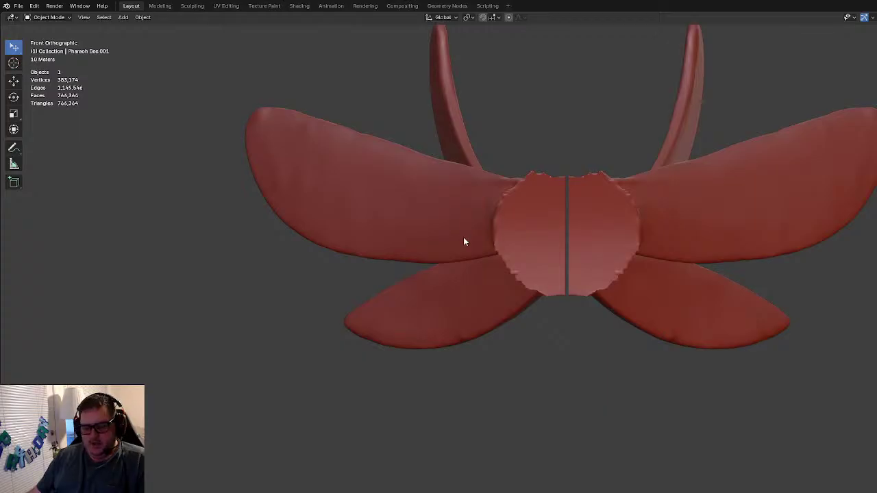
{"action": "key", "text": "shift+a"}
{"action": "mouse_move", "coordinate": [459, 260]}
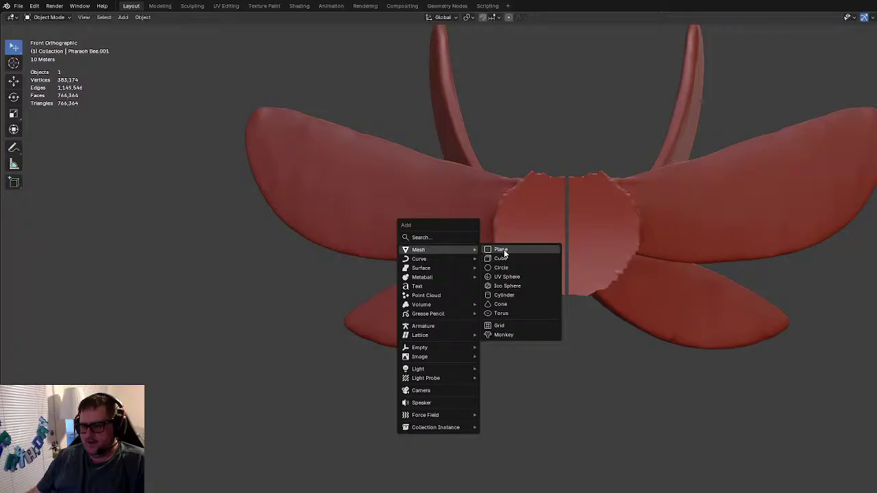
{"action": "left_click", "coordinate": [502, 249]}
{"action": "scroll", "coordinate": [514, 296], "scroll_direction": "down", "scroll_amount": 6}
{"action": "scroll", "coordinate": [513, 298], "scroll_direction": "down", "scroll_amount": 1}
{"action": "scroll", "coordinate": [513, 309], "scroll_direction": "up", "scroll_amount": 2}
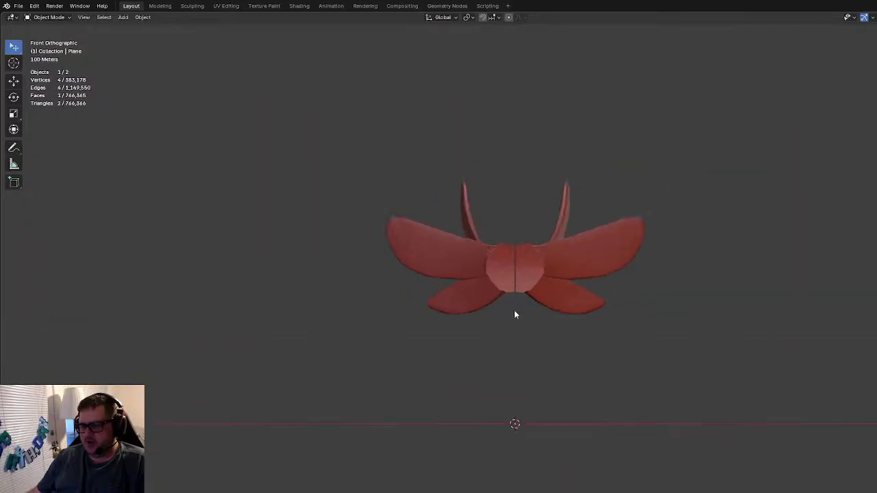
{"action": "scroll", "coordinate": [515, 311], "scroll_direction": "down", "scroll_amount": 2}
{"action": "middle_click_drag", "start_coordinate": [580, 316], "coordinate": [492, 244]}
{"action": "scroll", "coordinate": [487, 354], "scroll_direction": "up", "scroll_amount": 5}
{"action": "scroll", "coordinate": [487, 350], "scroll_direction": "up", "scroll_amount": 3}
{"action": "scroll", "coordinate": [493, 246], "scroll_direction": "up", "scroll_amount": 2}
{"action": "middle_click_drag", "start_coordinate": [419, 442], "coordinate": [490, 131], "text": "shift"}
{"action": "middle_click_drag", "start_coordinate": [488, 419], "coordinate": [457, 270], "text": "shift"}
Step: Edit the plane's mesh and scale it up until it is larger than the whole set of wings
{"action": "key", "text": "Tab"}
{"action": "scroll", "coordinate": [454, 191], "scroll_direction": "down", "scroll_amount": 7}
{"action": "scroll", "coordinate": [463, 222], "scroll_direction": "down", "scroll_amount": 2}
{"action": "scroll", "coordinate": [480, 293], "scroll_direction": "up", "scroll_amount": 1}
{"action": "key", "text": "s"}
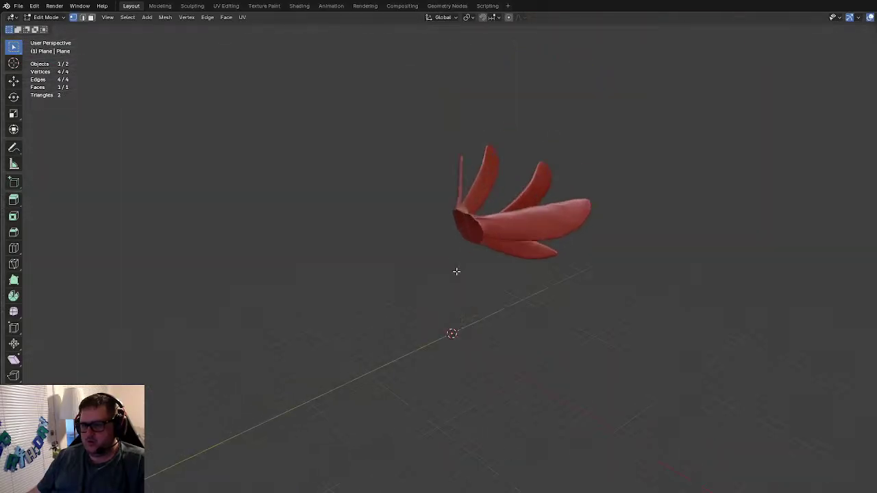
{"action": "left_click", "coordinate": [757, 309]}
{"action": "key", "text": "s"}
{"action": "left_click", "coordinate": [830, 294]}
{"action": "key", "text": "s"}
{"action": "left_click", "coordinate": [738, 313]}
{"action": "scroll", "coordinate": [626, 253], "scroll_direction": "down", "scroll_amount": 6}
{"action": "middle_click_drag", "start_coordinate": [624, 250], "coordinate": [596, 278], "text": "shift"}
{"action": "scroll", "coordinate": [563, 303], "scroll_direction": "up", "scroll_amount": 7}
{"action": "middle_click_drag", "start_coordinate": [562, 304], "coordinate": [590, 271], "text": "shift"}
Step: Rotate the plane's mesh 90 degrees in the front view so it stands upright, and view it from the right side
{"action": "key", "text": "KP_1"}
{"action": "type", "text": "r"}
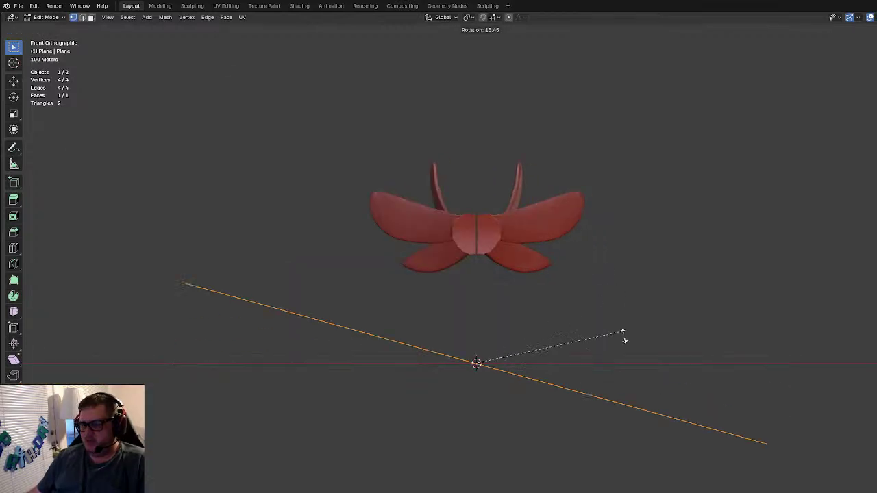
{"action": "type", "text": "90"}
{"action": "key", "text": "KP_3"}
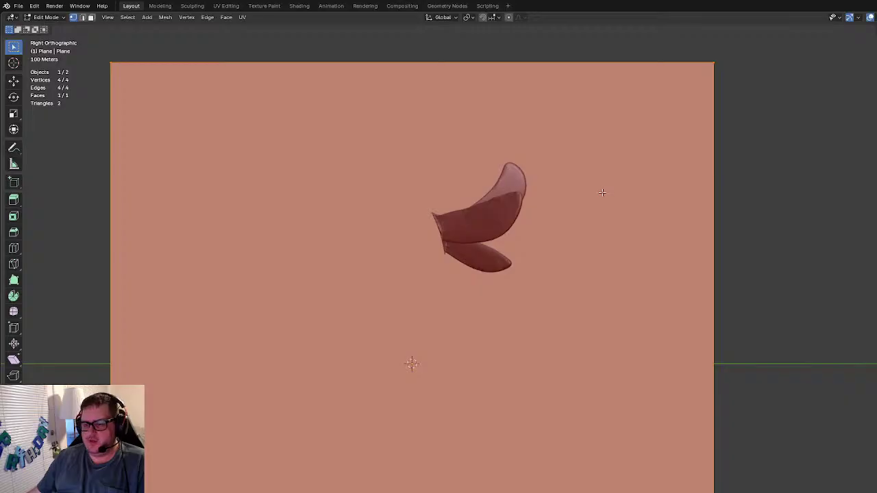
{"action": "left_click", "coordinate": [112, 64]}
{"action": "scroll", "coordinate": [201, 145], "scroll_direction": "down", "scroll_amount": 2}
{"action": "key", "text": "s"}
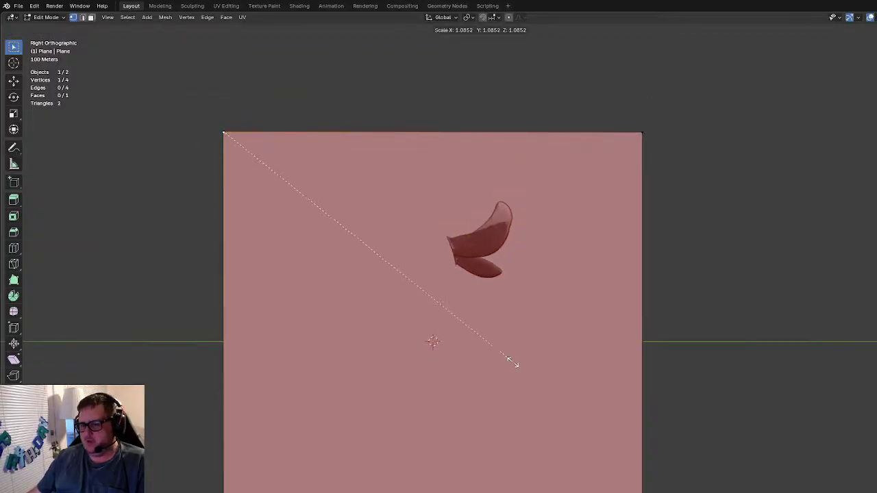
{"action": "left_click", "coordinate": [495, 356]}
{"action": "key", "text": "Tab"}
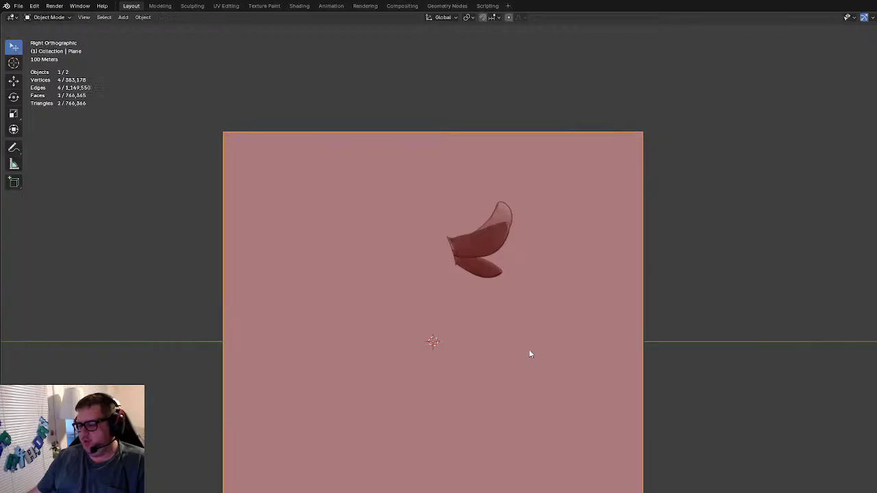
{"action": "key", "text": "s"}
{"action": "right_click", "coordinate": [636, 372]}
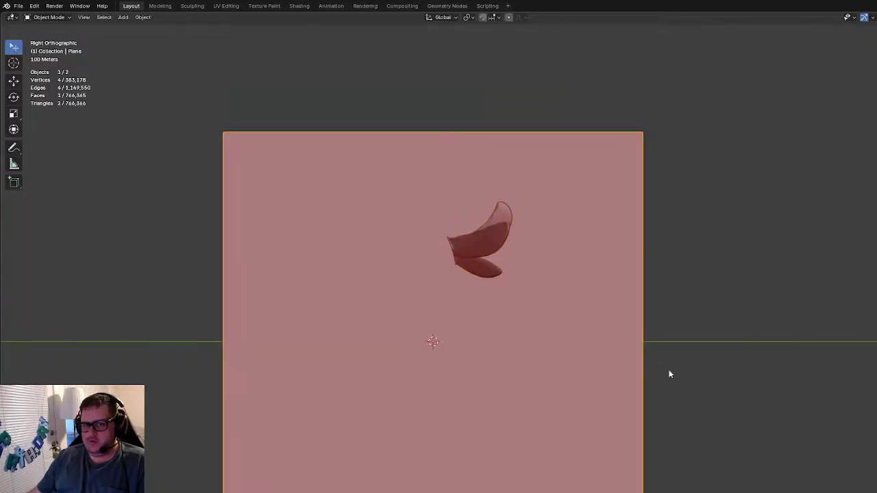
{"action": "key", "text": "Tab"}
Step: Scale the whole plane down in stages to roughly the lower wing's size and move it beside that wing
{"action": "key", "text": "a"}
{"action": "key", "text": "s"}
{"action": "left_click", "coordinate": [532, 358]}
{"action": "scroll", "coordinate": [516, 405], "scroll_direction": "up", "scroll_amount": 4}
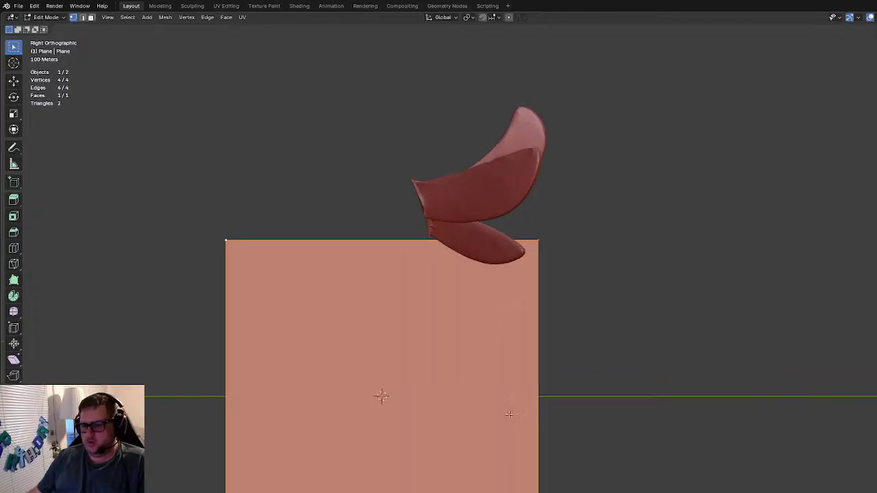
{"action": "key", "text": "g"}
{"action": "left_click", "coordinate": [588, 290]}
{"action": "scroll", "coordinate": [588, 290], "scroll_direction": "up", "scroll_amount": 3}
{"action": "key", "text": "s"}
{"action": "left_click", "coordinate": [540, 308]}
{"action": "middle_click_drag", "start_coordinate": [548, 288], "coordinate": [528, 326], "text": "shift"}
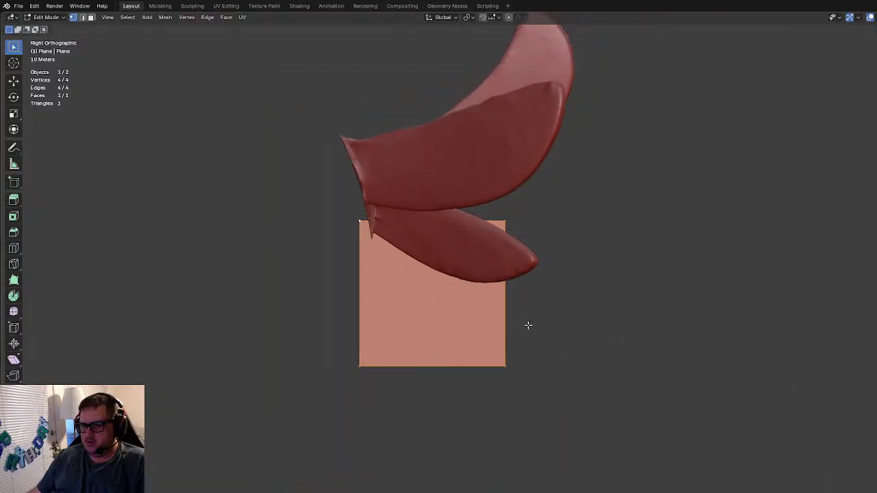
{"action": "scroll", "coordinate": [528, 326], "scroll_direction": "up", "scroll_amount": 3}
{"action": "key", "text": "s"}
{"action": "left_click", "coordinate": [525, 349]}
Step: Rotate the plane about 20 degrees and place it over the lower wing, with the model displayed in wireframe
{"action": "key", "text": "r"}
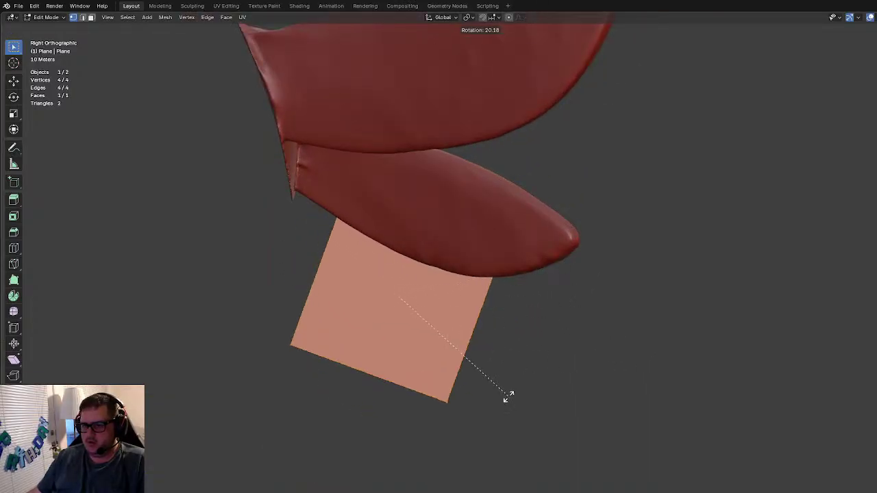
{"action": "left_click", "coordinate": [508, 396]}
{"action": "key", "text": "g"}
{"action": "left_click", "coordinate": [524, 362]}
{"action": "key", "text": "z"}
{"action": "left_click", "coordinate": [358, 333]}
{"action": "scroll", "coordinate": [569, 407], "scroll_direction": "up", "scroll_amount": 2}
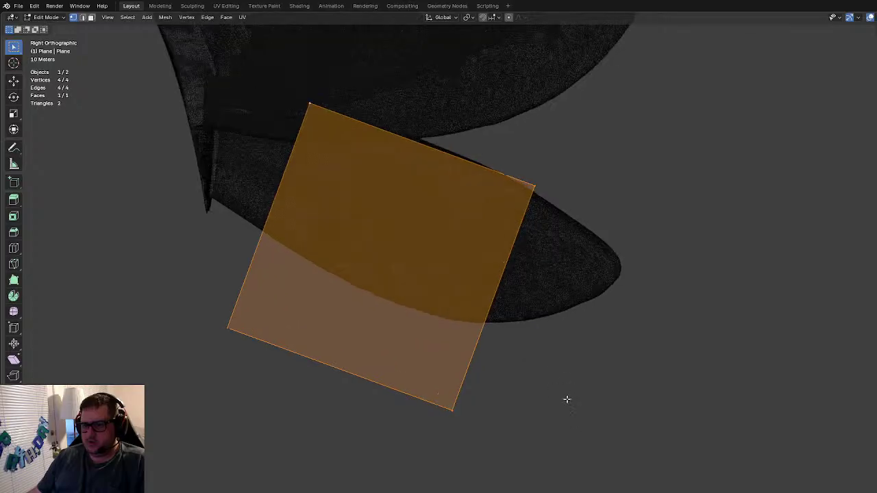
{"action": "key", "text": "g"}
{"action": "left_click", "coordinate": [576, 401]}
Step: Shrink the whole plane to about the lower wing's width and position it over the middle of the wing
{"action": "left_click", "coordinate": [634, 190]}
{"action": "left_click_drag", "start_coordinate": [498, 143], "coordinate": [588, 207]}
{"action": "left_click_drag", "start_coordinate": [405, 329], "coordinate": [484, 388], "text": "shift"}
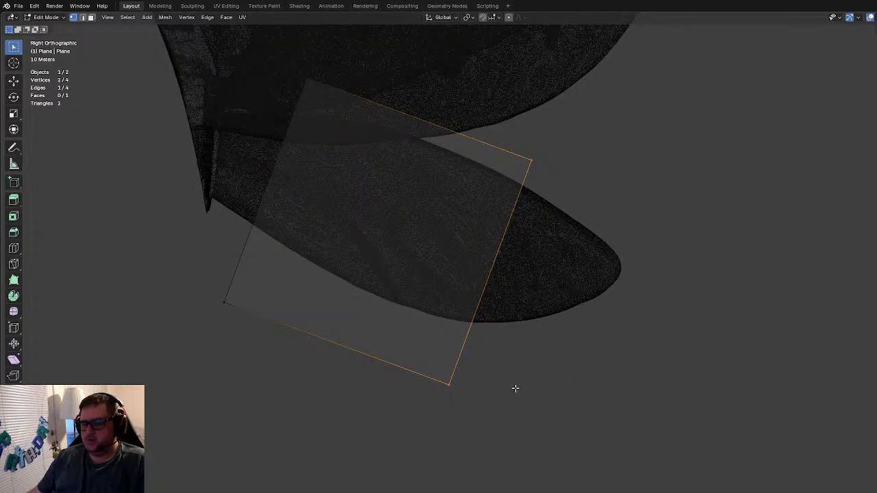
{"action": "key", "text": "a"}
{"action": "key", "text": "s"}
{"action": "left_click", "coordinate": [456, 383]}
{"action": "key", "text": "g"}
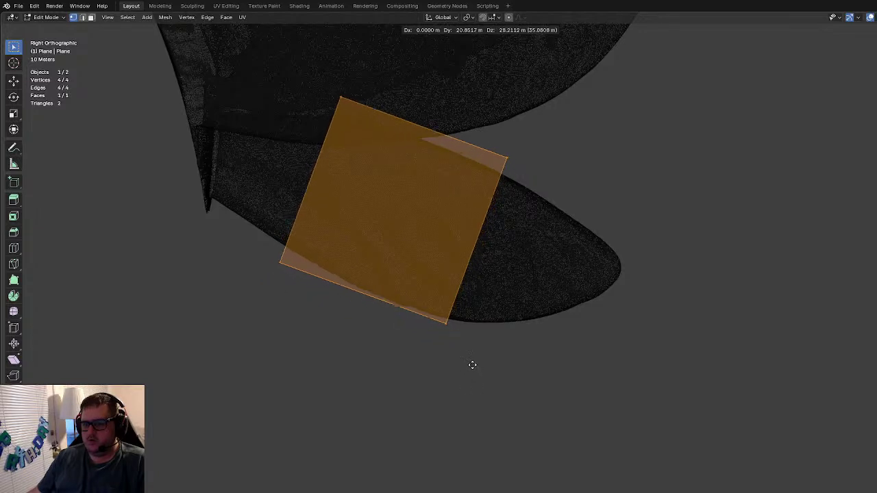
{"action": "left_click", "coordinate": [441, 348]}
Step: Move the plane's inner edge to the lower wing's root and fit its lower corner to the wing's bottom edge
{"action": "left_click_drag", "start_coordinate": [221, 48], "coordinate": [319, 305]}
{"action": "key", "text": "g"}
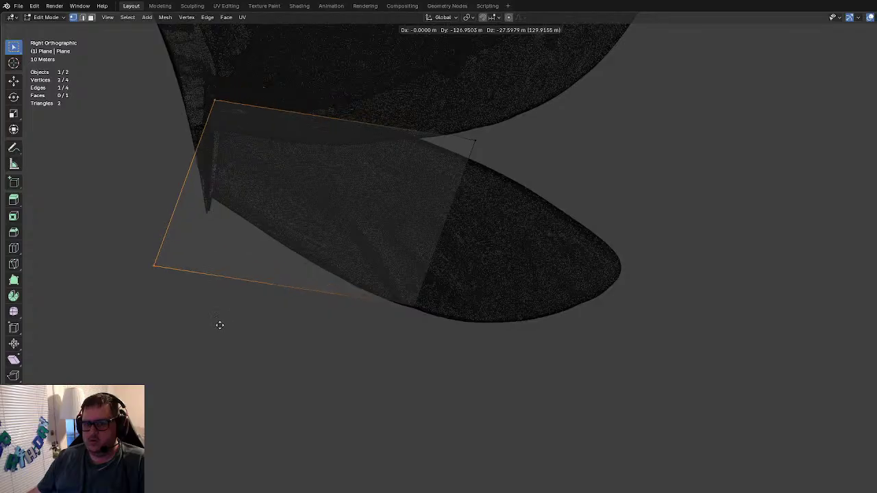
{"action": "left_click", "coordinate": [220, 324]}
{"action": "left_click_drag", "start_coordinate": [95, 264], "coordinate": [163, 288]}
{"action": "key", "text": "g"}
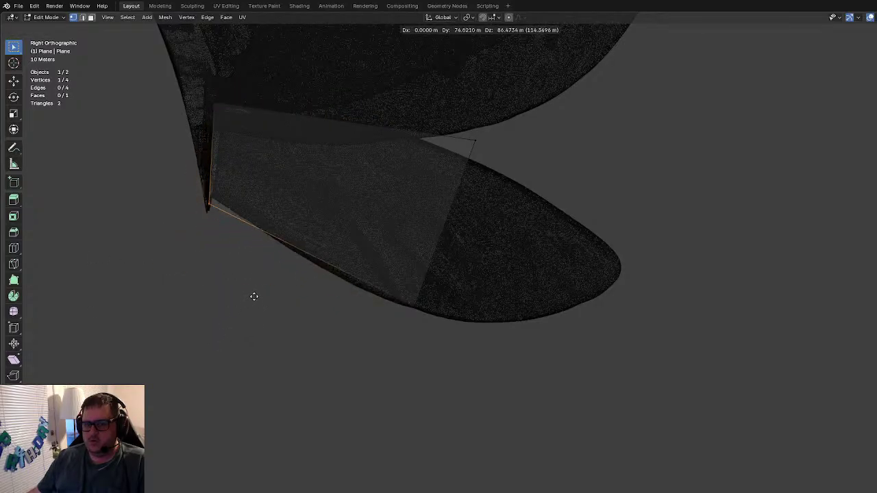
Step: Move the plane's two outer corners onto the outline at the lower wing's tip
{"action": "left_click_drag", "start_coordinate": [407, 125], "coordinate": [485, 177]}
{"action": "key", "text": "g"}
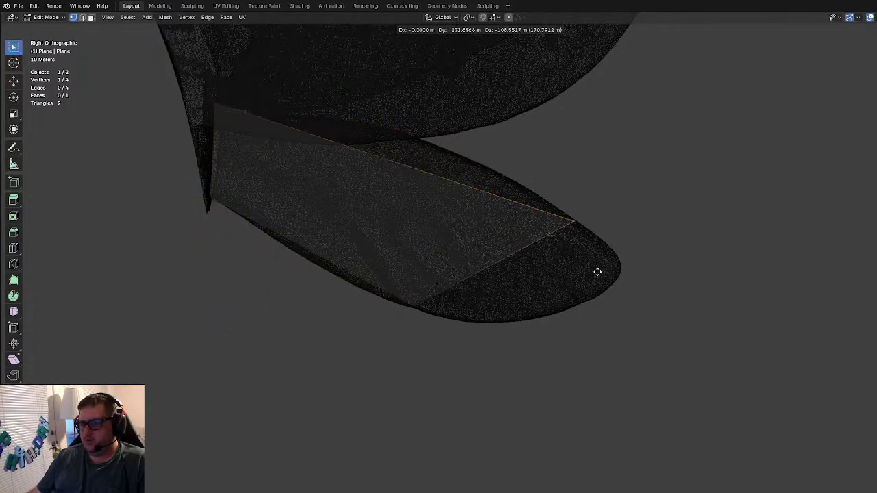
{"action": "left_click_drag", "start_coordinate": [382, 259], "coordinate": [509, 357]}
{"action": "key", "text": "g"}
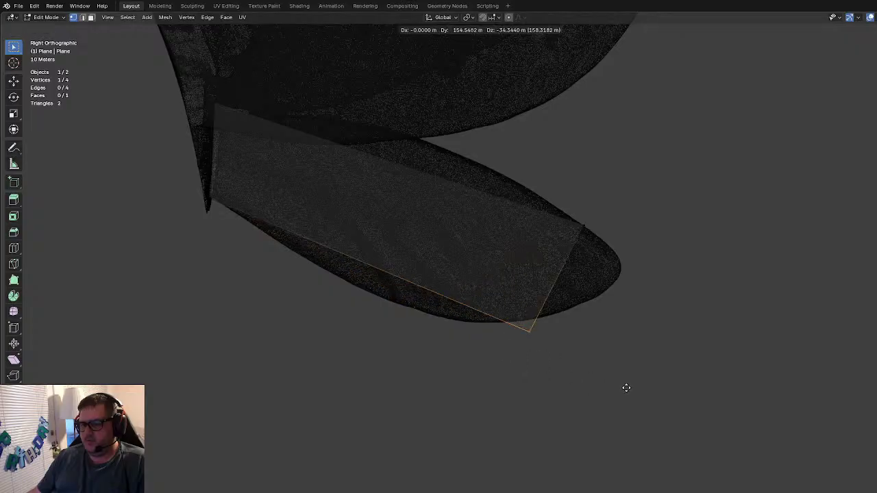
{"action": "left_click", "coordinate": [693, 385]}
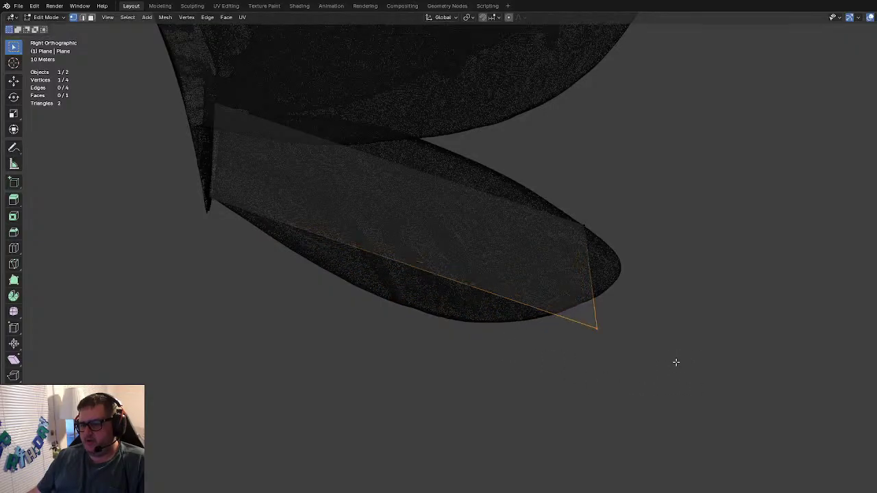
{"action": "scroll", "coordinate": [659, 284], "scroll_direction": "up", "scroll_amount": 4}
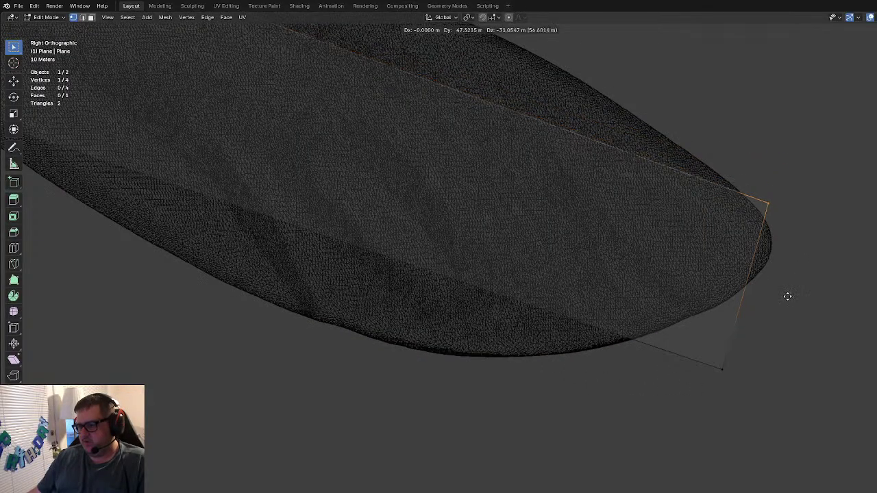
{"action": "left_click", "coordinate": [838, 382]}
{"action": "left_click", "coordinate": [782, 368]}
Step: Add three evenly spaced loop cuts across the length of the plane
{"action": "scroll", "coordinate": [705, 338], "scroll_direction": "down", "scroll_amount": 3}
{"action": "key", "text": "ctrl+r"}
{"action": "scroll", "coordinate": [428, 183], "scroll_direction": "up", "scroll_amount": 3}
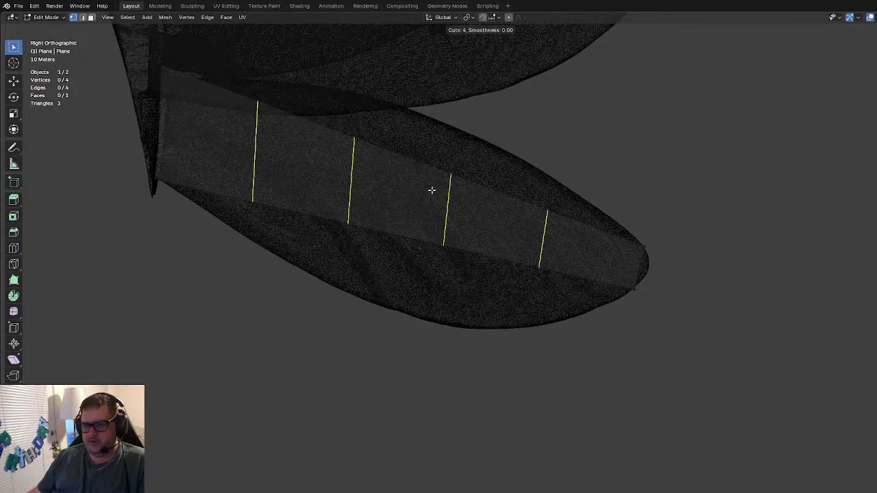
{"action": "scroll", "coordinate": [431, 189], "scroll_direction": "down", "scroll_amount": 1}
{"action": "left_click", "coordinate": [449, 195]}
Step: Move the plane's upper loop-cut vertices onto the upper outline of the lower wing
{"action": "key", "text": "alt+a"}
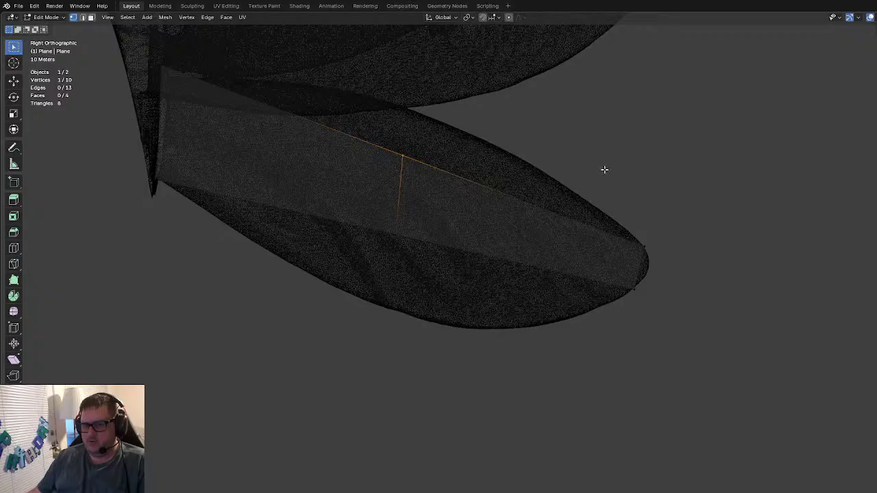
{"action": "key", "text": "g"}
{"action": "left_click", "coordinate": [630, 141]}
{"action": "left_click_drag", "start_coordinate": [508, 176], "coordinate": [589, 211]}
{"action": "key", "text": "g"}
{"action": "left_click", "coordinate": [631, 168]}
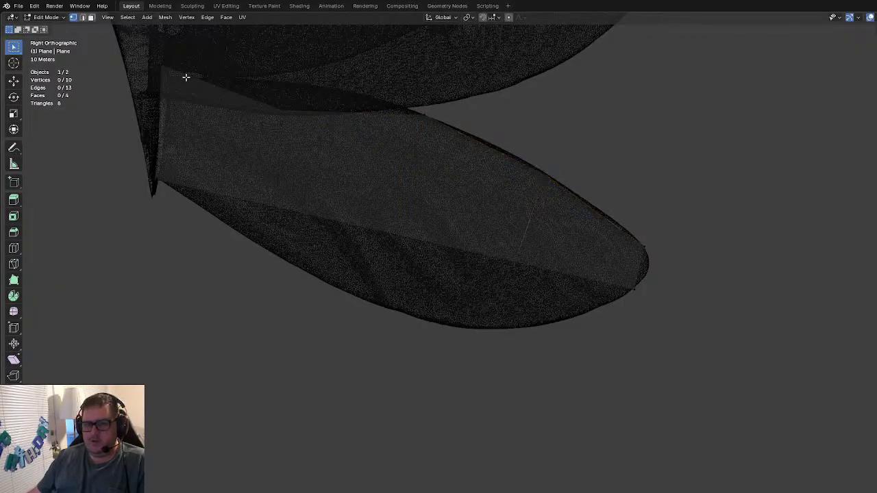
{"action": "key", "text": "g"}
{"action": "left_click", "coordinate": [749, 164]}
Step: Move the plane's three lower loop-cut vertices onto the lower outline of the lower wing
{"action": "left_click", "coordinate": [296, 239]}
{"action": "key", "text": "g"}
{"action": "left_click", "coordinate": [309, 243]}
{"action": "key", "text": "g"}
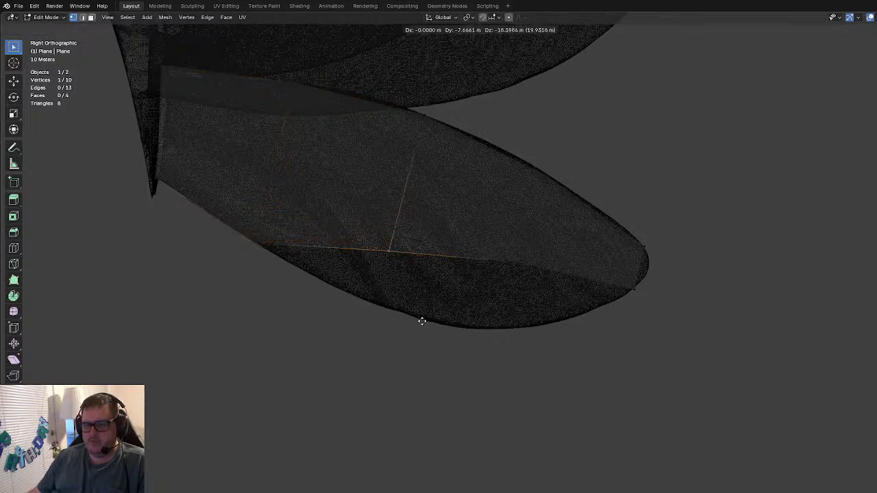
{"action": "left_click", "coordinate": [416, 375]}
{"action": "left_click_drag", "start_coordinate": [481, 232], "coordinate": [551, 342]}
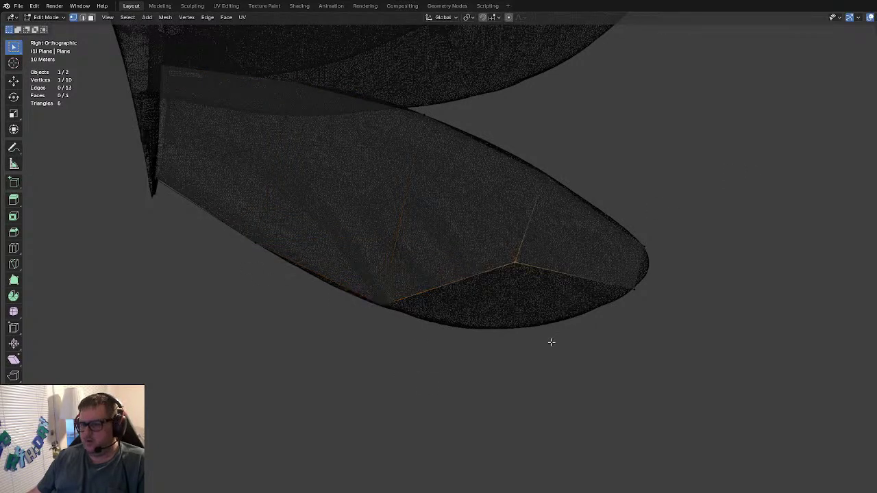
{"action": "key", "text": "g"}
{"action": "left_click", "coordinate": [546, 415]}
{"action": "left_click", "coordinate": [583, 403]}
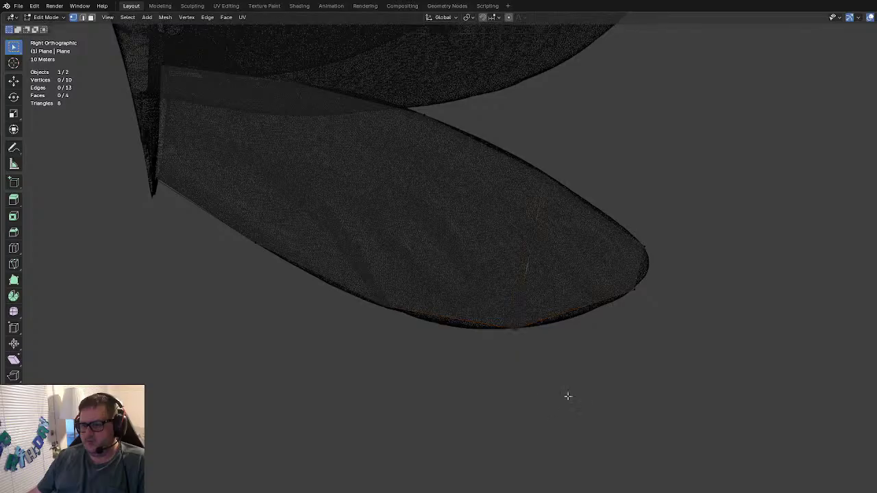
Step: Move the plane's upper root corner down to where the top edge of the lower wing meets the body
{"action": "key", "text": "g"}
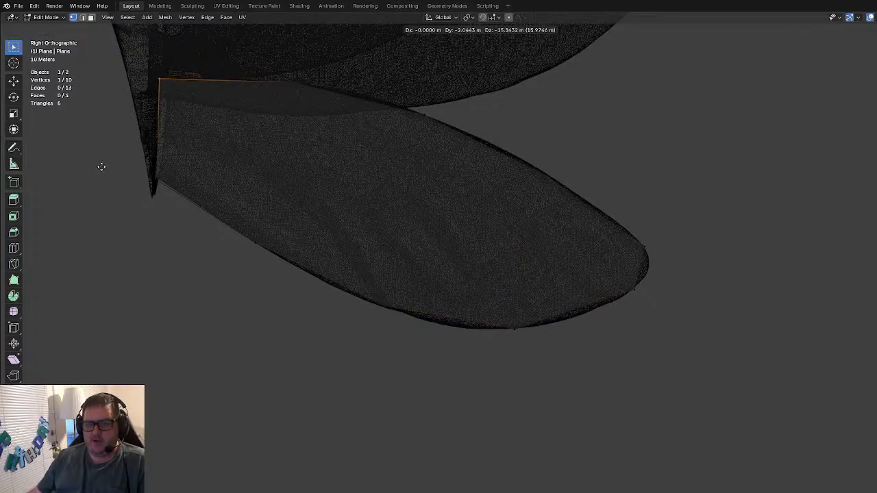
{"action": "left_click", "coordinate": [102, 166]}
{"action": "key", "text": "shift+z"}
{"action": "mouse_move", "coordinate": [374, 231]}
{"action": "middle_mouse_down"}
{"action": "mouse_move", "coordinate": [260, 249]}
{"action": "mouse_move", "coordinate": [323, 248]}
{"action": "middle_mouse_up"}
{"action": "key", "text": "KP_1"}
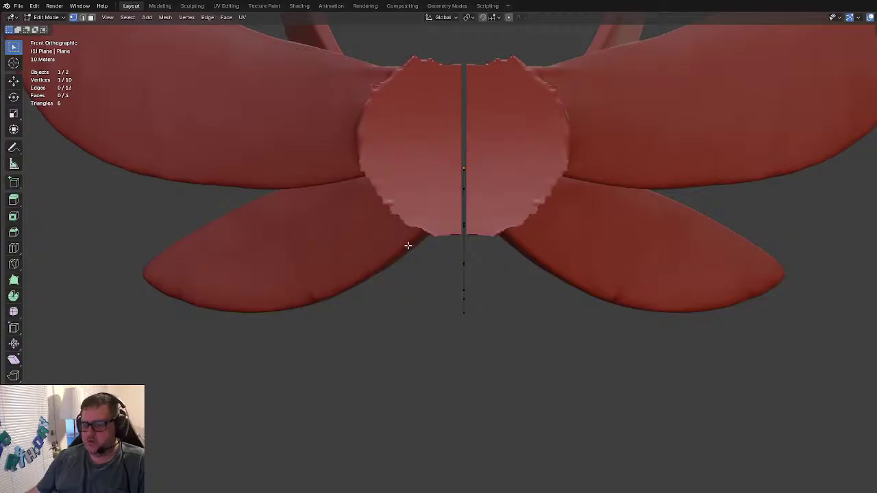
{"action": "key", "text": "KP_3"}
{"action": "key", "text": "alt+z"}
{"action": "scroll", "coordinate": [348, 254], "scroll_direction": "up", "scroll_amount": 6}
{"action": "middle_click_drag", "start_coordinate": [350, 315], "coordinate": [396, 326], "text": "shift"}
{"action": "scroll", "coordinate": [396, 291], "scroll_direction": "down", "scroll_amount": 2}
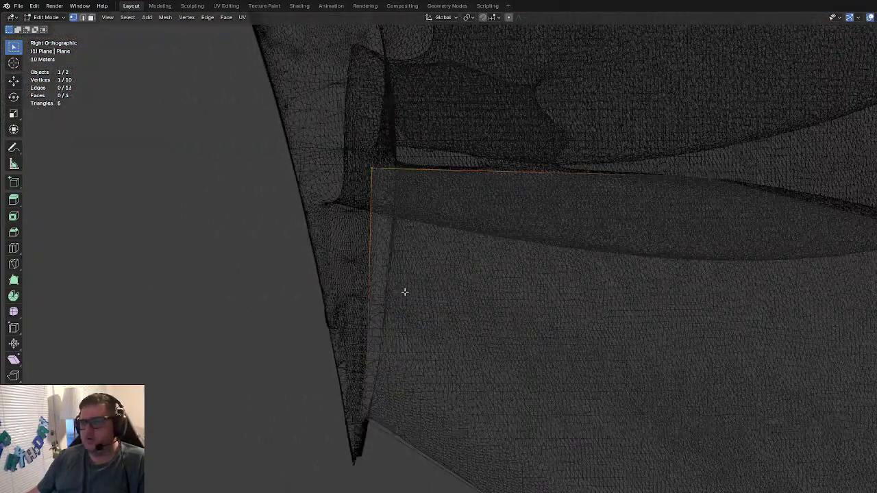
{"action": "key", "text": "g"}
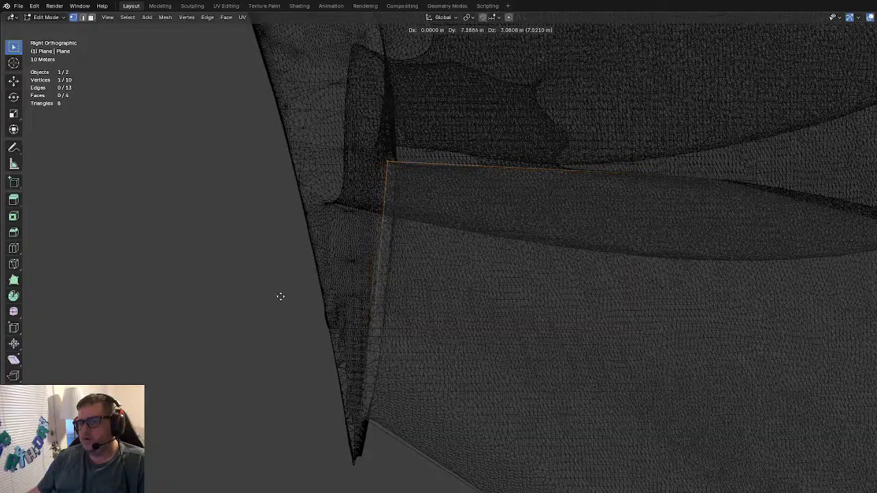
{"action": "left_click", "coordinate": [273, 297]}
Step: Move the plane's lower root corner to the start of the wing's lower edge
{"action": "left_click", "coordinate": [350, 433]}
{"action": "key", "text": "g"}
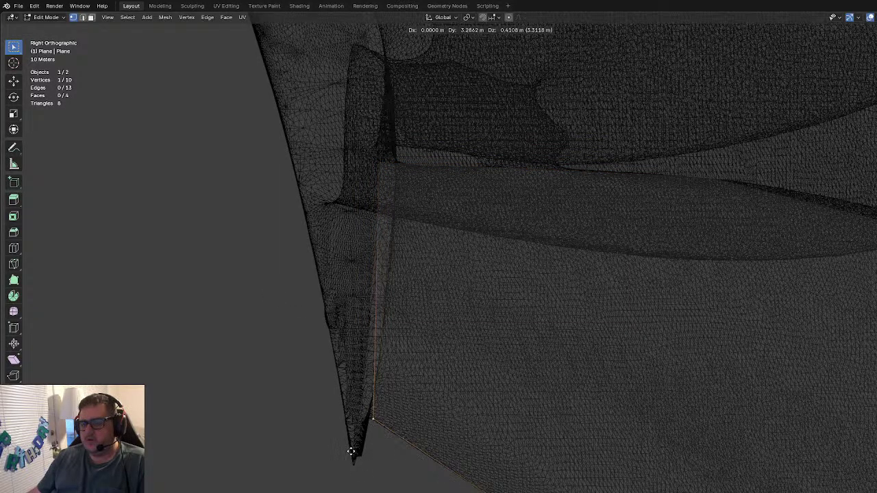
{"action": "left_click", "coordinate": [359, 369]}
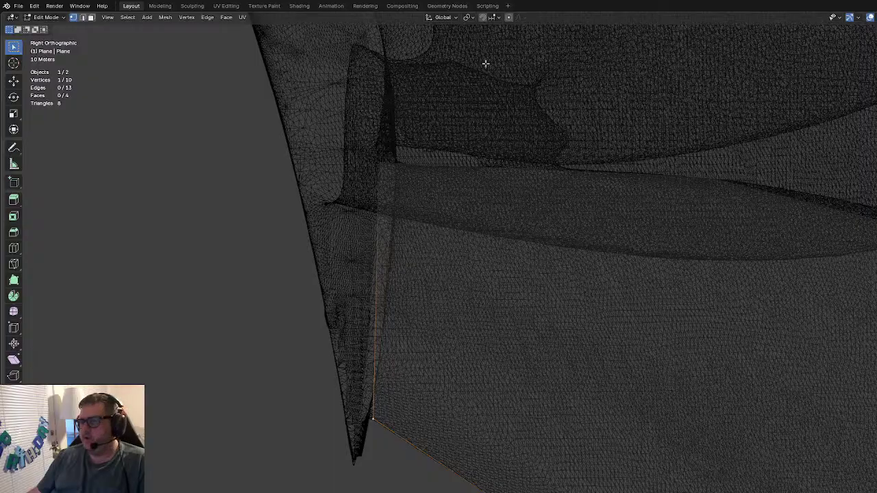
Step: Set the snap target to Vertex and align the lower root corner with the upper one along the Y axis
{"action": "left_click", "coordinate": [497, 17]}
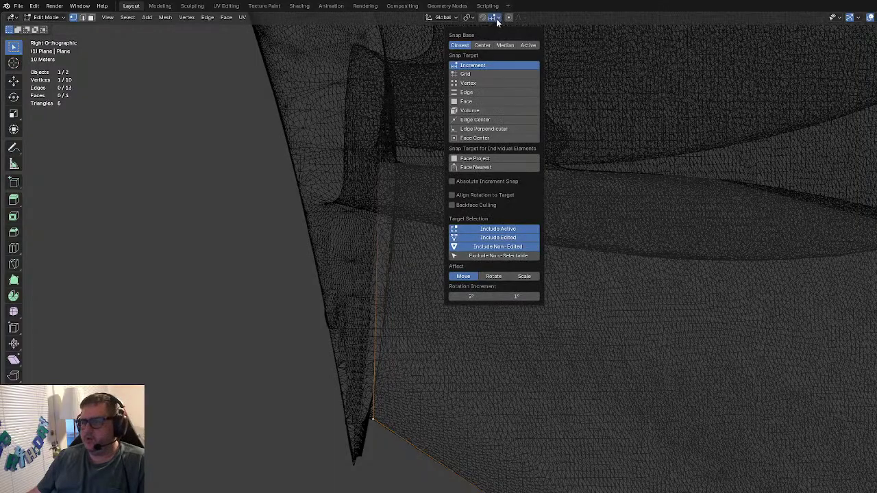
{"action": "left_click", "coordinate": [476, 82]}
{"action": "key", "text": "g"}
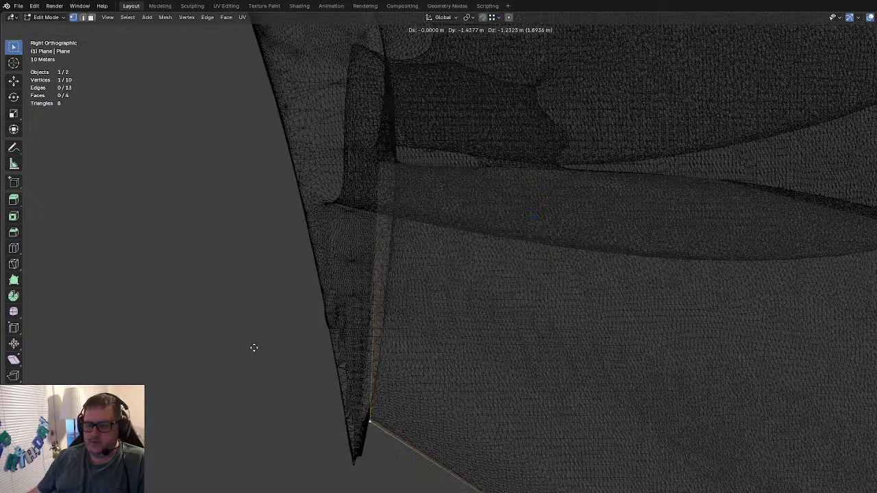
{"action": "key", "text": "y"}
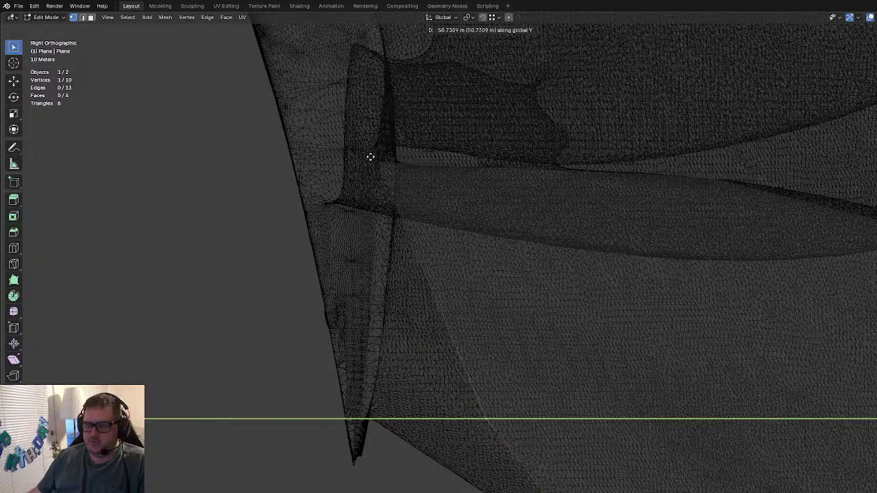
{"action": "left_click", "coordinate": [152, 310]}
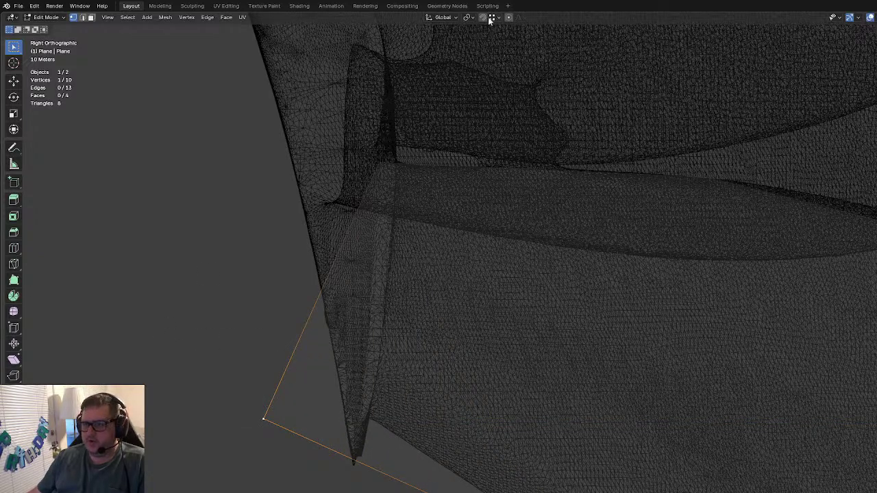
{"action": "key", "text": "g"}
{"action": "key", "text": "y"}
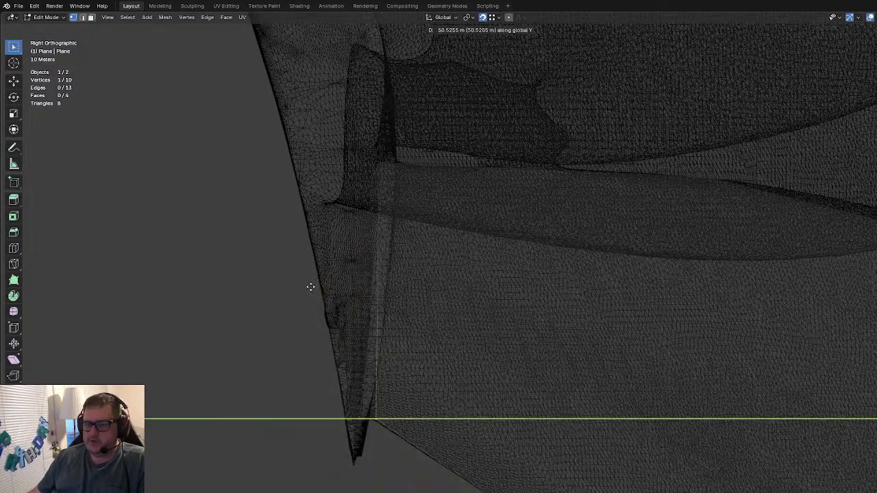
{"action": "left_click", "coordinate": [379, 162]}
Step: Extrude the plane's root edge along the Y axis through the body and past its outline
{"action": "left_click", "coordinate": [383, 161], "text": "shift"}
{"action": "key", "text": "e"}
{"action": "key", "text": "z"}
{"action": "key", "text": "y"}
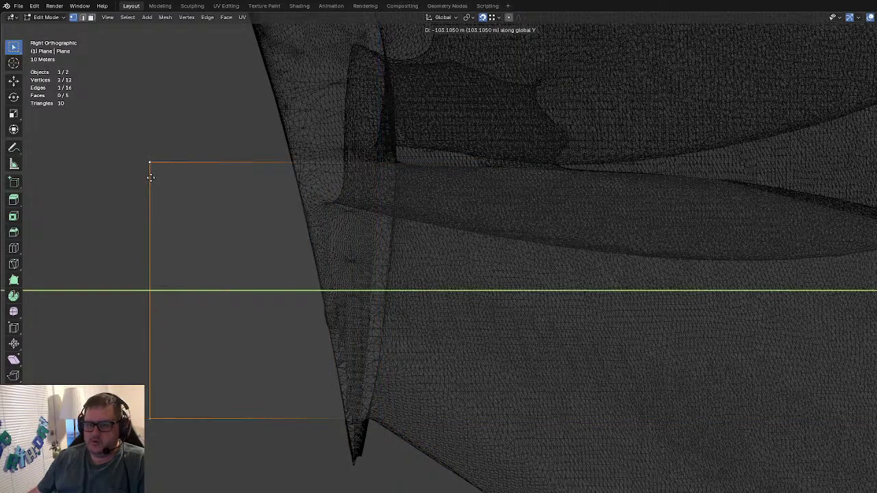
{"action": "left_click", "coordinate": [220, 211]}
Step: Add a centred loop cut to each of the three outer sections of the wing plane
{"action": "scroll", "coordinate": [319, 292], "scroll_direction": "down", "scroll_amount": 6}
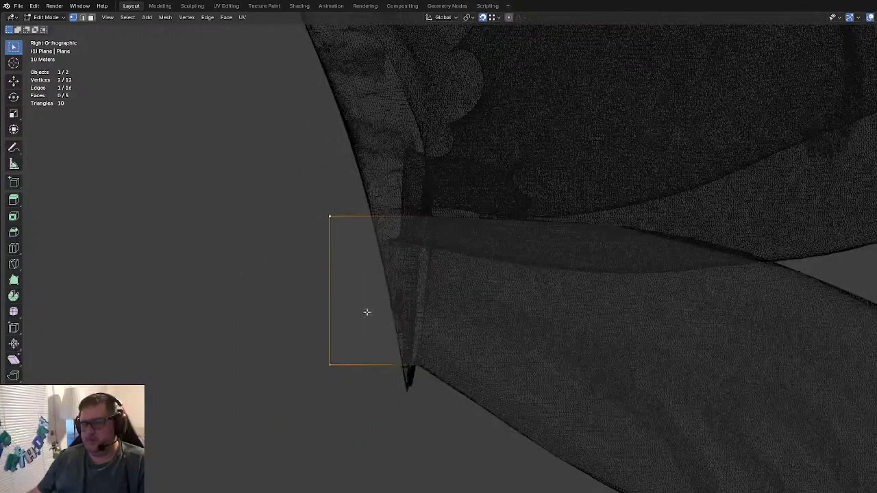
{"action": "scroll", "coordinate": [441, 313], "scroll_direction": "up", "scroll_amount": 3}
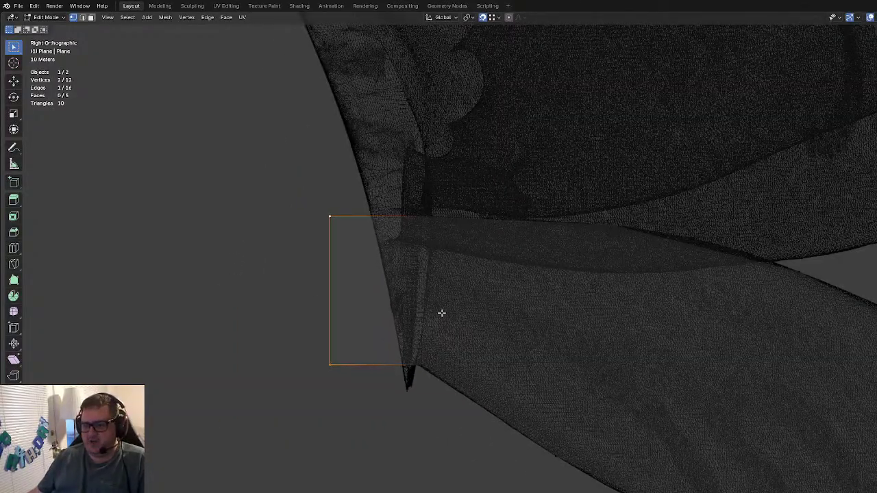
{"action": "middle_click_drag", "start_coordinate": [552, 368], "coordinate": [338, 292], "text": "shift"}
{"action": "left_click", "coordinate": [754, 214]}
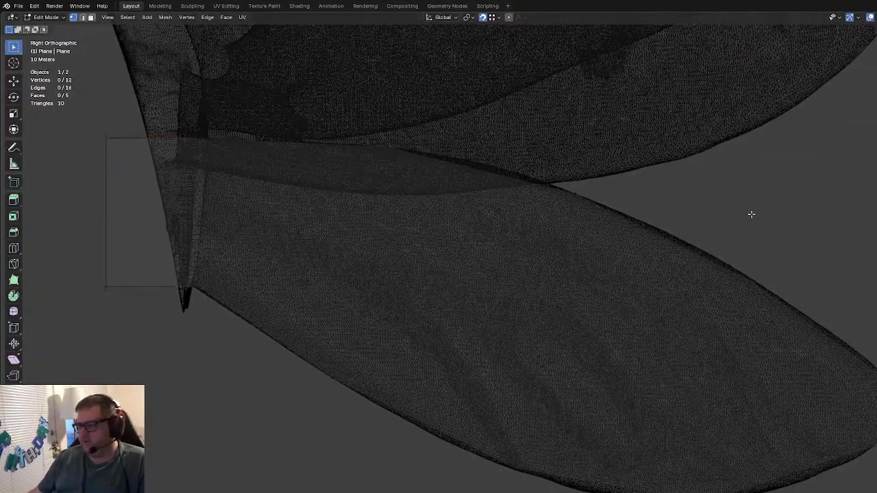
{"action": "key", "text": "a"}
{"action": "middle_click_drag", "start_coordinate": [674, 326], "coordinate": [628, 322], "text": "shift"}
{"action": "left_click", "coordinate": [718, 223]}
{"action": "key", "text": "ctrl+r"}
{"action": "left_click", "coordinate": [423, 184]}
{"action": "right_click", "coordinate": [562, 197]}
{"action": "key", "text": "k"}
{"action": "left_click", "coordinate": [563, 483]}
{"action": "left_click", "coordinate": [613, 240]}
{"action": "key", "text": "Return"}
{"action": "left_click", "coordinate": [779, 322]}
{"action": "key", "text": "ctrl+r"}
{"action": "left_click", "coordinate": [777, 350]}
{"action": "right_click", "coordinate": [779, 348]}
Step: Move the upper and lower vertices of the loop cut nearest the tip onto the wing outline without snapping
{"action": "left_click", "coordinate": [816, 326]}
{"action": "key", "text": "g"}
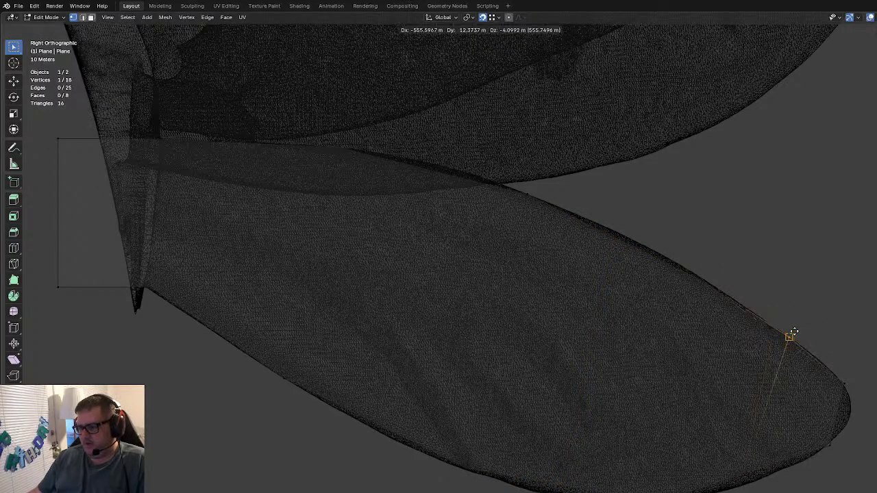
{"action": "right_click", "coordinate": [792, 309]}
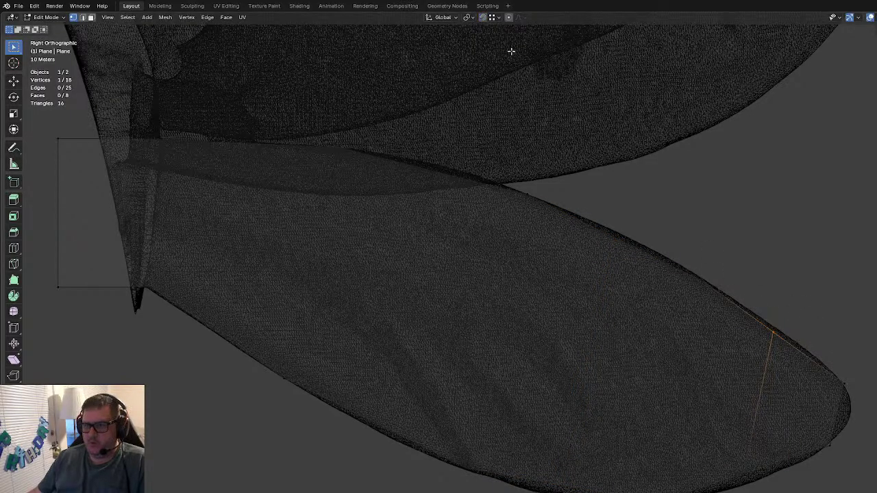
{"action": "key", "text": "g"}
{"action": "left_click", "coordinate": [875, 258]}
{"action": "left_click_drag", "start_coordinate": [736, 451], "coordinate": [759, 491]}
{"action": "key", "text": "g"}
{"action": "left_click", "coordinate": [750, 489]}
Step: Move both vertices of the middle new loop cut out onto the wing's upper and lower outlines
{"action": "key", "text": "a"}
{"action": "left_click_drag", "start_coordinate": [588, 204], "coordinate": [632, 253]}
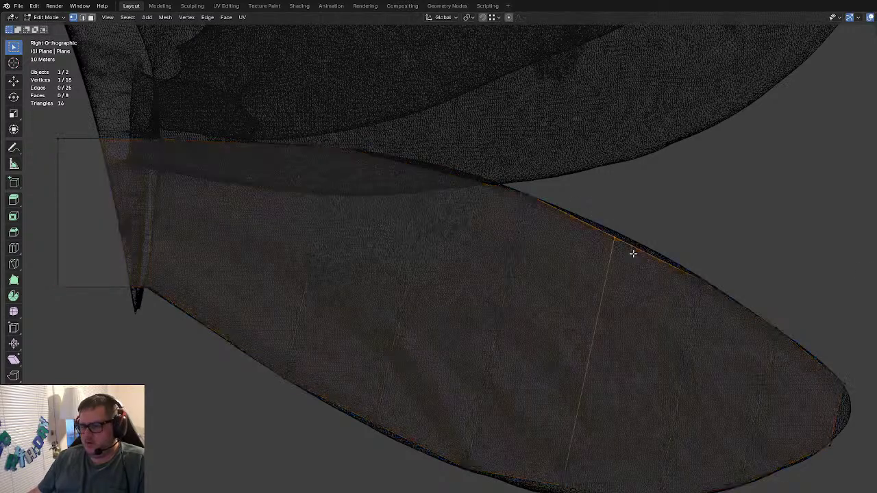
{"action": "key", "text": "g"}
{"action": "left_click", "coordinate": [654, 216]}
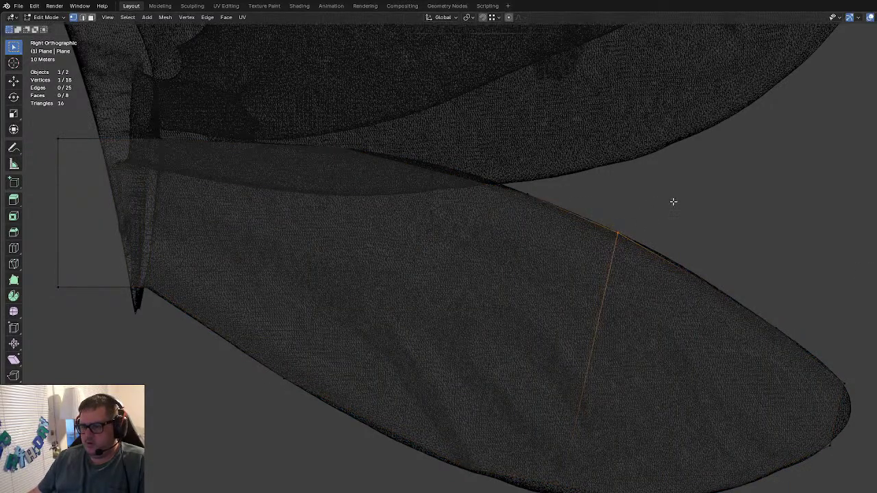
{"action": "left_click_drag", "start_coordinate": [512, 492], "coordinate": [590, 492]}
{"action": "key", "text": "g"}
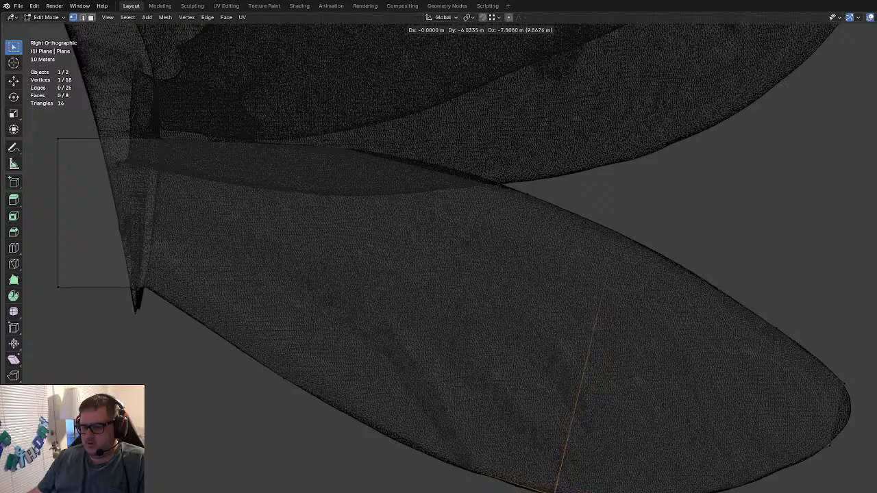
{"action": "left_click", "coordinate": [557, 492]}
Step: Fit both vertices of the innermost new loop cut to the wing's lower and upper outlines
{"action": "key", "text": "a"}
{"action": "key", "text": "a"}
{"action": "left_click", "coordinate": [383, 415]}
{"action": "key", "text": "g"}
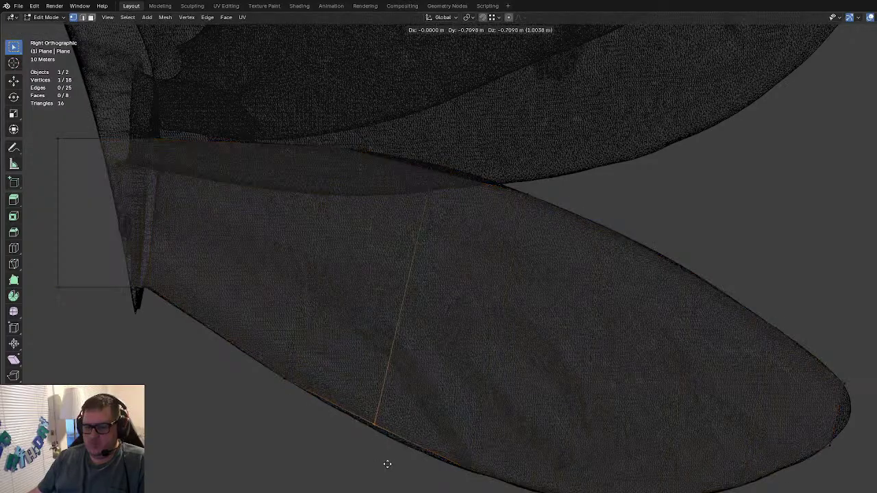
{"action": "key", "text": "Escape"}
{"action": "key", "text": "a"}
{"action": "left_click_drag", "start_coordinate": [422, 140], "coordinate": [458, 190]}
{"action": "key", "text": "g"}
{"action": "left_click", "coordinate": [470, 158]}
{"action": "left_click", "coordinate": [704, 205]}
{"action": "key", "text": "a"}
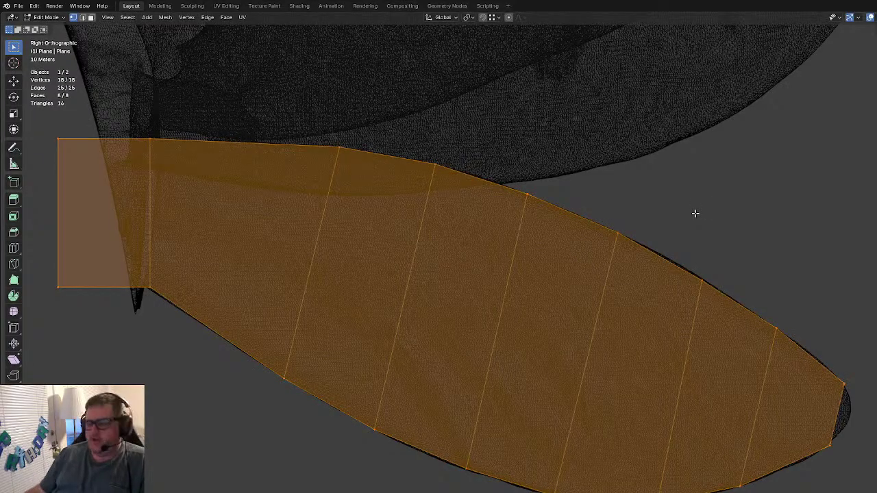
{"action": "left_click", "coordinate": [661, 187]}
Step: Add a centred loop cut to the section beside the wing root and fit its upper vertex to the outline
{"action": "key", "text": "ctrl+r"}
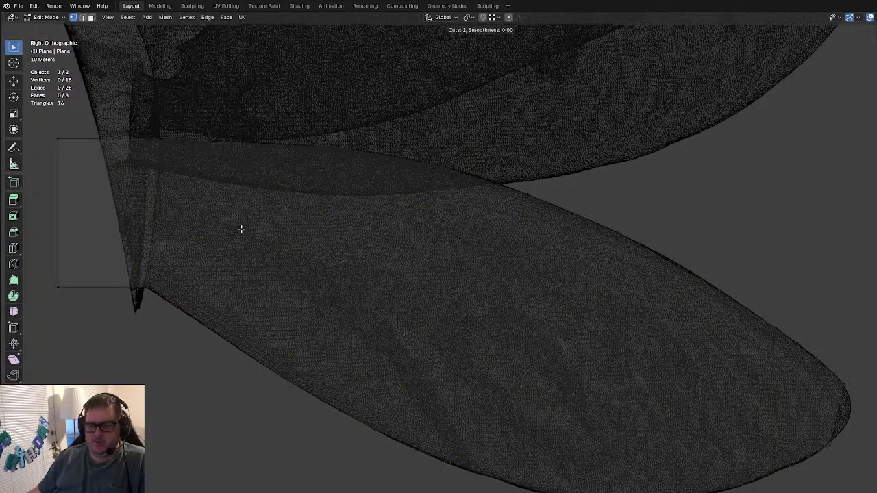
{"action": "left_click", "coordinate": [237, 150]}
{"action": "left_click", "coordinate": [246, 205]}
{"action": "left_click", "coordinate": [184, 375]}
{"action": "left_click", "coordinate": [236, 136]}
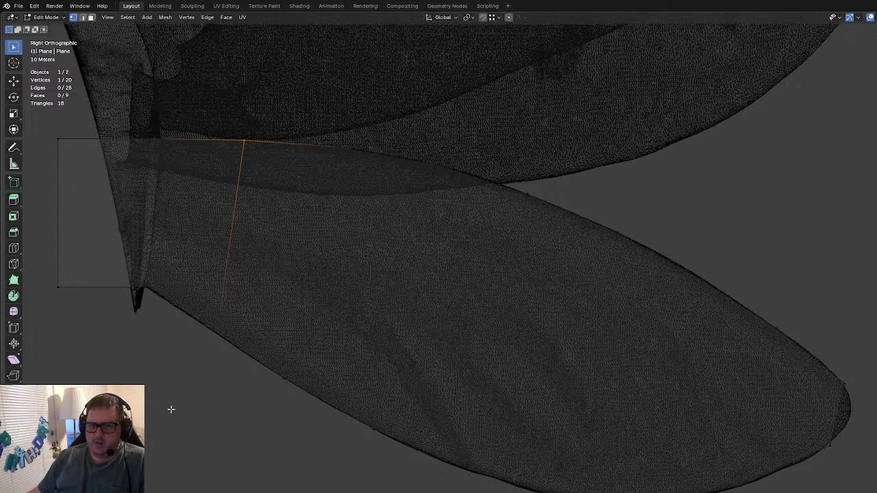
{"action": "key", "text": "a"}
{"action": "left_click", "coordinate": [218, 361]}
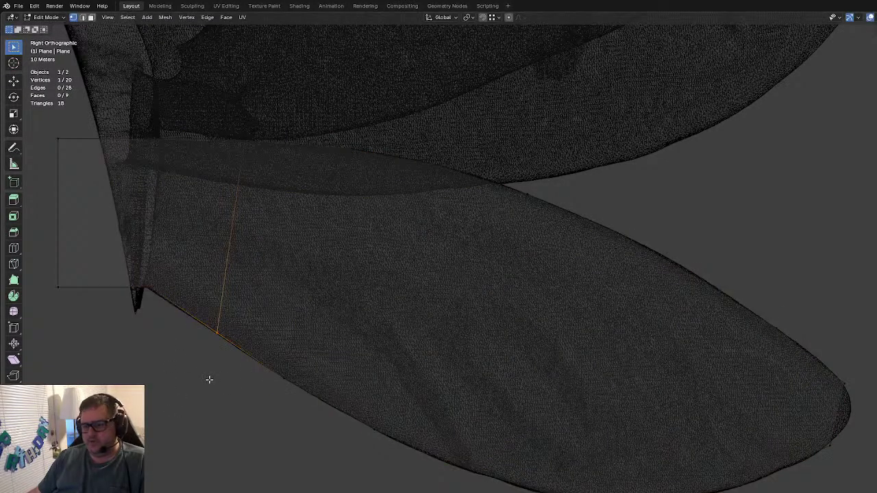
{"action": "key", "text": "a"}
Step: Adjust the plane's two tip corners so they sit on the rounded end of the wing outline
{"action": "scroll", "coordinate": [378, 386], "scroll_direction": "down", "scroll_amount": 6}
{"action": "scroll", "coordinate": [507, 370], "scroll_direction": "up", "scroll_amount": 1}
{"action": "scroll", "coordinate": [507, 351], "scroll_direction": "up", "scroll_amount": 5}
{"action": "left_click", "coordinate": [510, 288]}
{"action": "left_click_drag", "start_coordinate": [485, 335], "coordinate": [535, 390]}
{"action": "key", "text": "g"}
{"action": "left_click", "coordinate": [554, 358]}
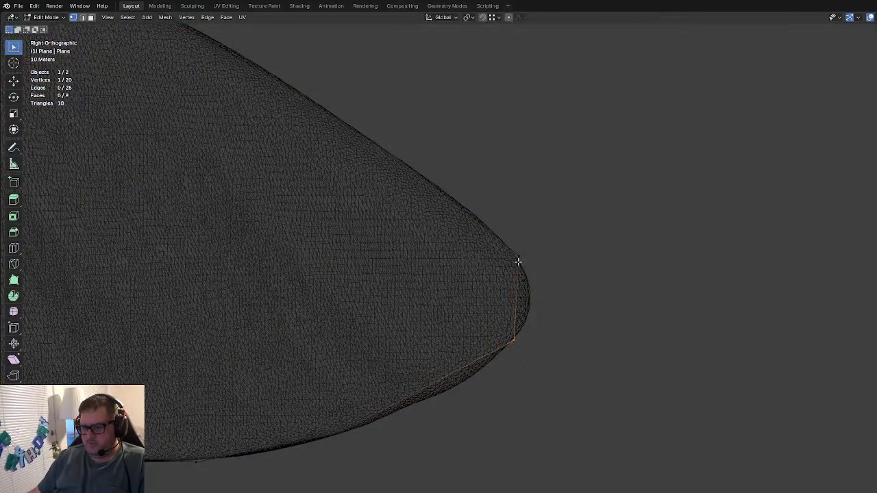
{"action": "left_click_drag", "start_coordinate": [497, 230], "coordinate": [537, 274]}
{"action": "key", "text": "g"}
{"action": "left_click", "coordinate": [541, 284]}
{"action": "left_click", "coordinate": [496, 321]}
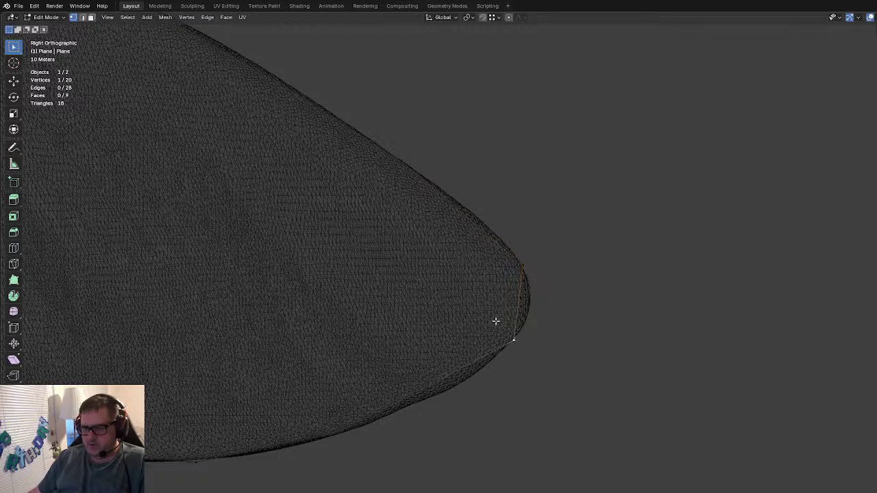
{"action": "key", "text": "g"}
{"action": "left_click", "coordinate": [511, 366]}
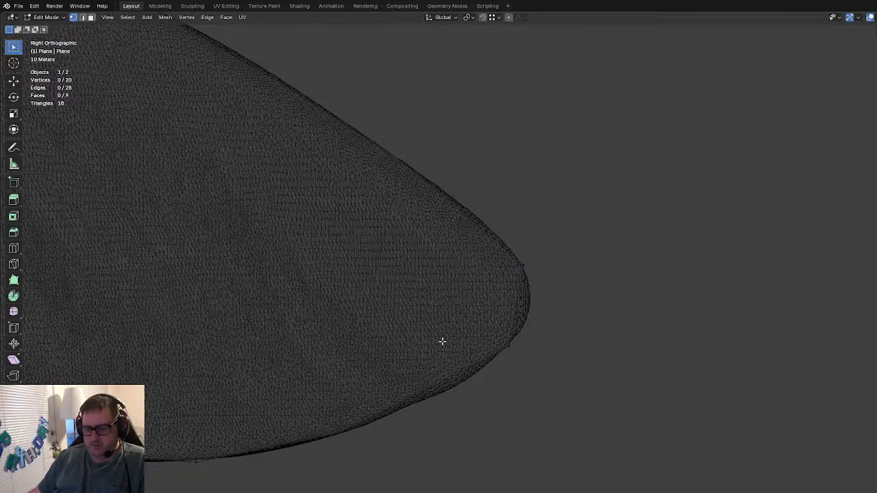
Step: Add a loop cut in the last section before the tip and move its two vertices onto the outline
{"action": "key", "text": "ctrl+r"}
{"action": "double_click", "coordinate": [431, 162]}
{"action": "left_click_drag", "start_coordinate": [380, 353], "coordinate": [413, 405]}
{"action": "key", "text": "g"}
{"action": "left_click", "coordinate": [442, 450]}
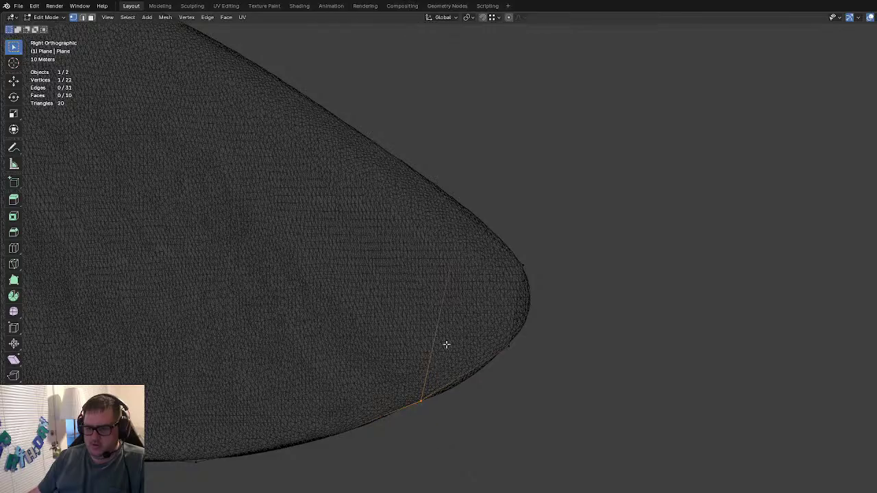
{"action": "key", "text": "g"}
{"action": "left_click", "coordinate": [487, 186]}
{"action": "key", "text": "a"}
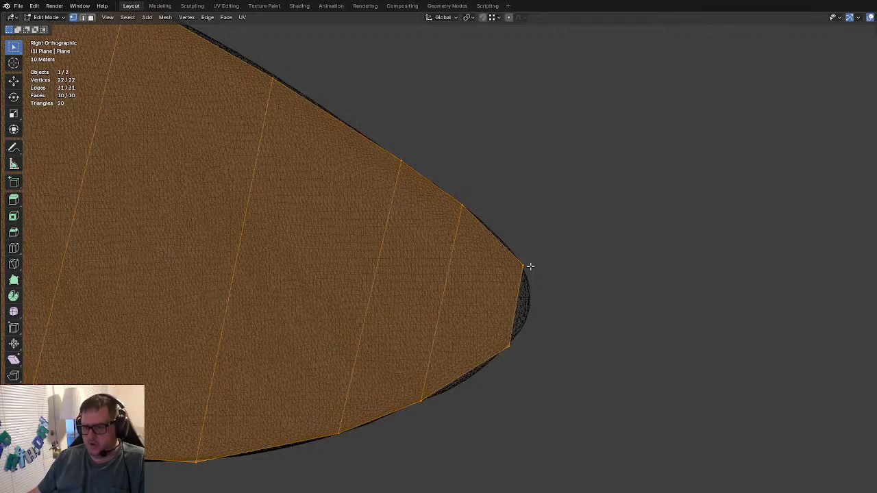
Step: Finish editing the traced wing plane and hide the original wing mesh in Object Mode
{"action": "scroll", "coordinate": [526, 270], "scroll_direction": "down", "scroll_amount": 3}
{"action": "scroll", "coordinate": [511, 286], "scroll_direction": "down", "scroll_amount": 2}
{"action": "scroll", "coordinate": [503, 300], "scroll_direction": "up", "scroll_amount": 5}
{"action": "middle_click_drag", "start_coordinate": [456, 319], "coordinate": [564, 334], "text": "shift"}
{"action": "scroll", "coordinate": [547, 314], "scroll_direction": "down", "scroll_amount": 5}
{"action": "middle_click_drag", "start_coordinate": [542, 299], "coordinate": [582, 309], "text": "shift"}
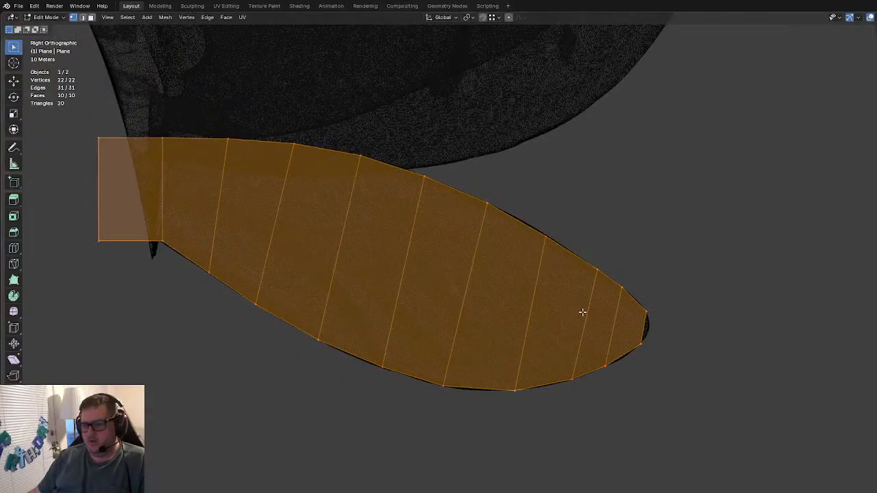
{"action": "key", "text": "Tab"}
{"action": "scroll", "coordinate": [521, 288], "scroll_direction": "down", "scroll_amount": 2}
{"action": "left_click", "coordinate": [482, 152]}
{"action": "key", "text": "h"}
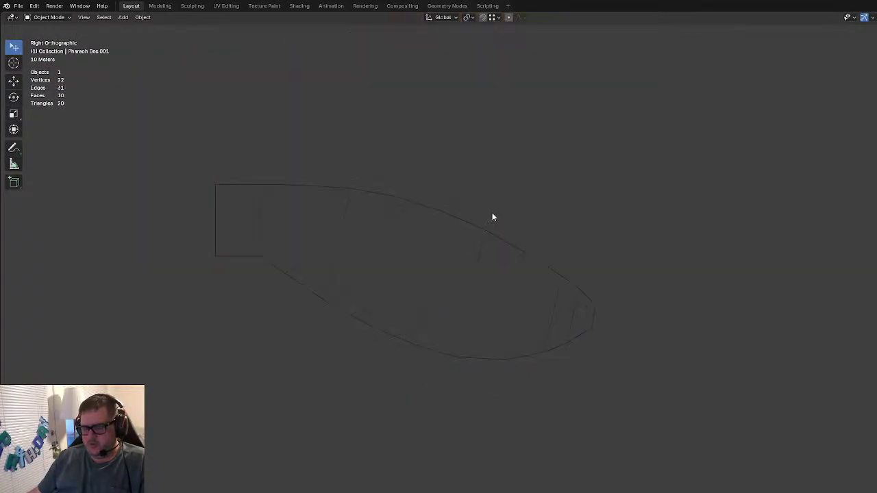
Step: Reopen the traced wing plane for editing and slide the lower vertices of the second and third cuts from the tip toward the root
{"action": "left_click", "coordinate": [470, 224]}
{"action": "key", "text": "Tab"}
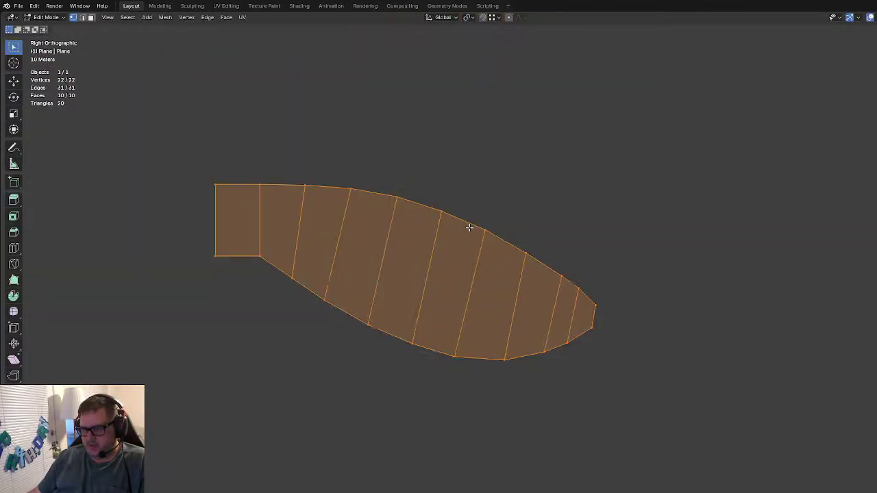
{"action": "left_click", "coordinate": [602, 220]}
{"action": "scroll", "coordinate": [532, 239], "scroll_direction": "up", "scroll_amount": 1}
{"action": "middle_click_drag", "start_coordinate": [545, 264], "coordinate": [579, 293], "text": "shift"}
{"action": "key", "text": "g"}
{"action": "key", "text": "g"}
{"action": "left_click", "coordinate": [524, 437]}
{"action": "key", "text": "g"}
{"action": "key", "text": "g"}
{"action": "left_click", "coordinate": [551, 447]}
Step: Slide the upper vertices of the second and third cuts from the tip and the fourth cut's lower vertex toward the root
{"action": "key", "text": "g"}
{"action": "key", "text": "g"}
{"action": "left_click", "coordinate": [647, 254]}
{"action": "key", "text": "g"}
{"action": "key", "text": "g"}
{"action": "left_click", "coordinate": [616, 239]}
{"action": "left_click", "coordinate": [480, 393]}
{"action": "key", "text": "g"}
{"action": "key", "text": "g"}
{"action": "left_click", "coordinate": [481, 393]}
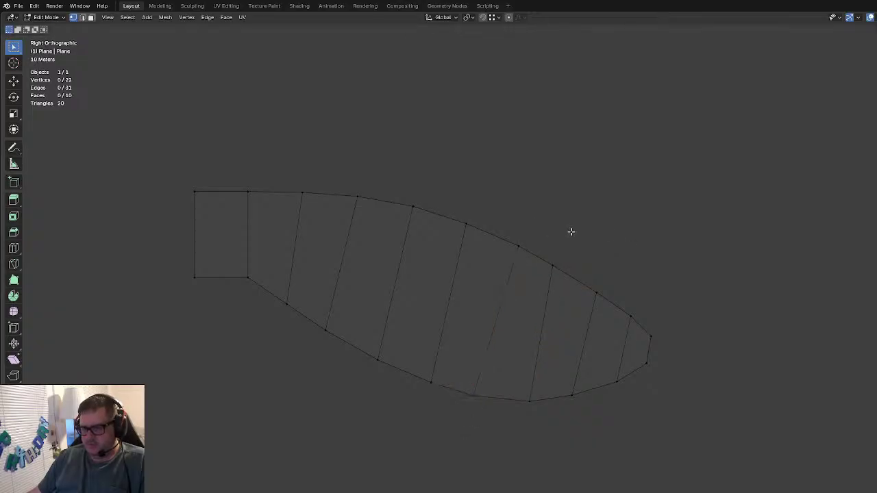
Step: Slide the fourth cut's upper vertex and the third cut's lower vertex, counted from the tip, slightly toward the wing root
{"action": "left_click", "coordinate": [524, 244]}
{"action": "key", "text": "g"}
{"action": "key", "text": "g"}
{"action": "left_click", "coordinate": [561, 230]}
{"action": "left_click", "coordinate": [529, 401]}
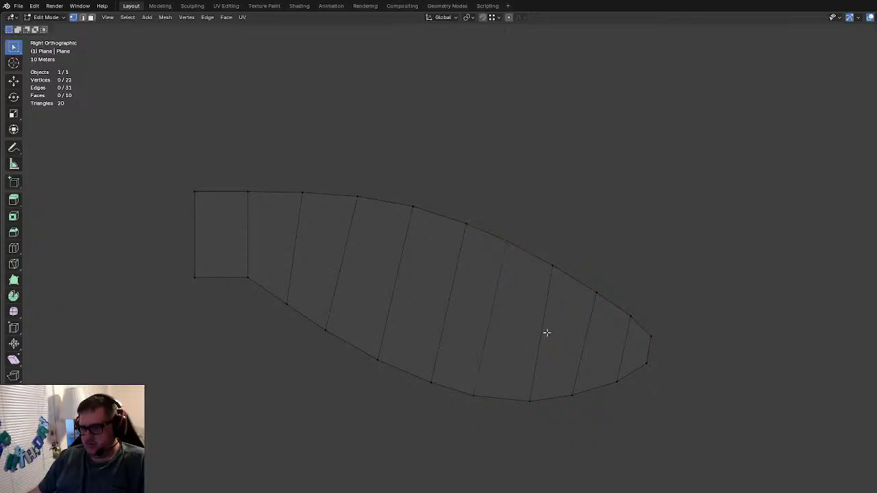
{"action": "key", "text": "g"}
{"action": "key", "text": "g"}
{"action": "left_click", "coordinate": [547, 431]}
Step: Slide the fifth cut's two vertices slightly toward the root and the fourth cut's lower vertex slightly toward the tip
{"action": "left_click", "coordinate": [467, 226]}
{"action": "key", "text": "g"}
{"action": "key", "text": "g"}
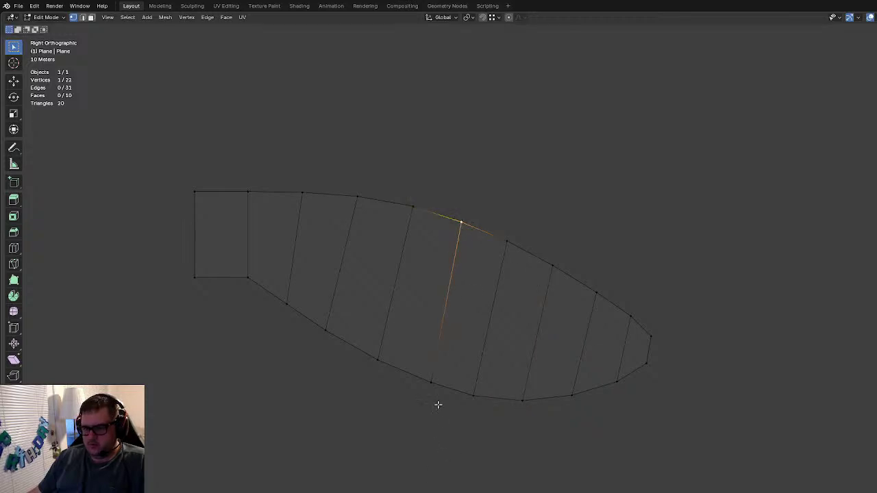
{"action": "left_click", "coordinate": [424, 453]}
{"action": "left_click", "coordinate": [473, 409]}
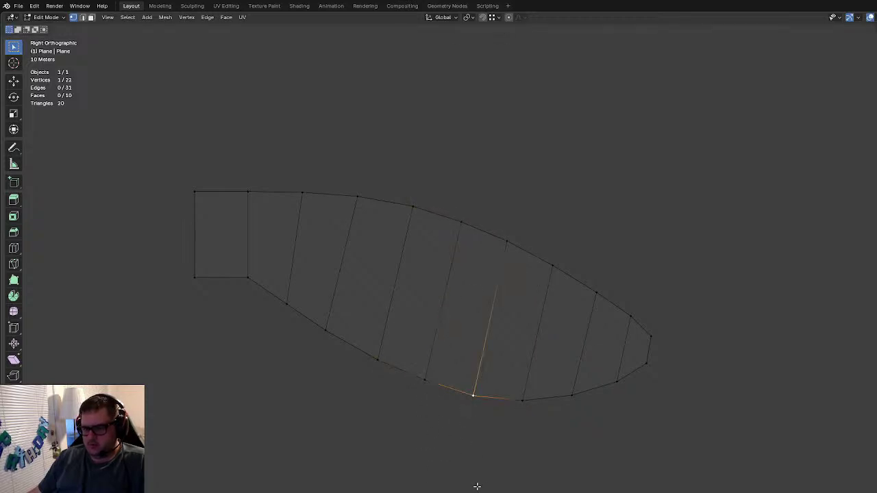
{"action": "key", "text": "g"}
{"action": "key", "text": "g"}
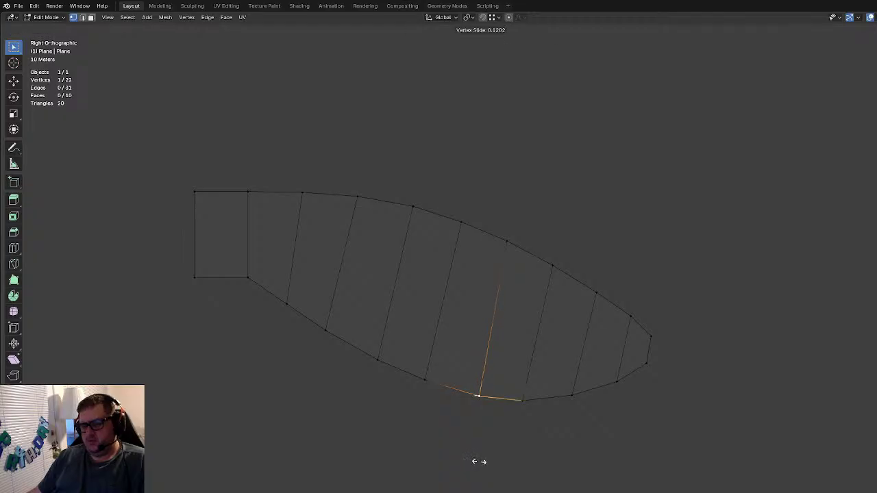
{"action": "left_click", "coordinate": [479, 461]}
Step: Slide the fourth cut's upper vertex and both vertices of the third cut slightly toward the tip to even the spacing
{"action": "key", "text": "g"}
{"action": "key", "text": "g"}
{"action": "left_click", "coordinate": [541, 225]}
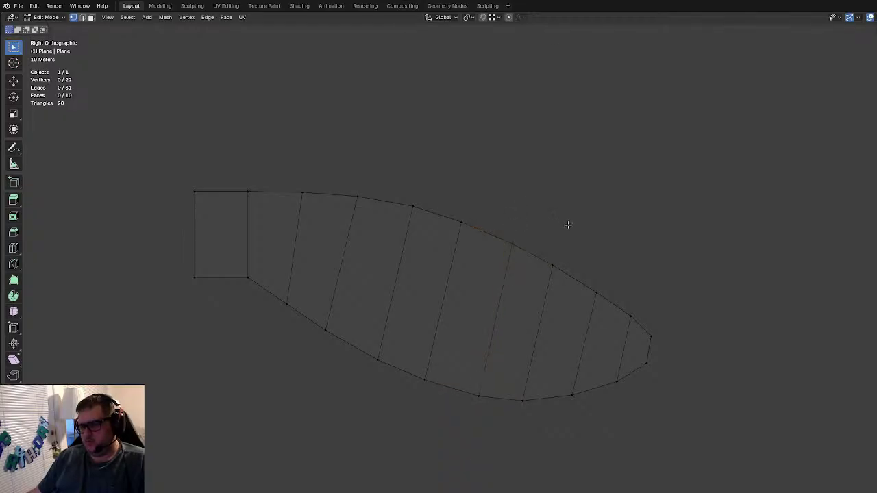
{"action": "key", "text": "g"}
{"action": "key", "text": "g"}
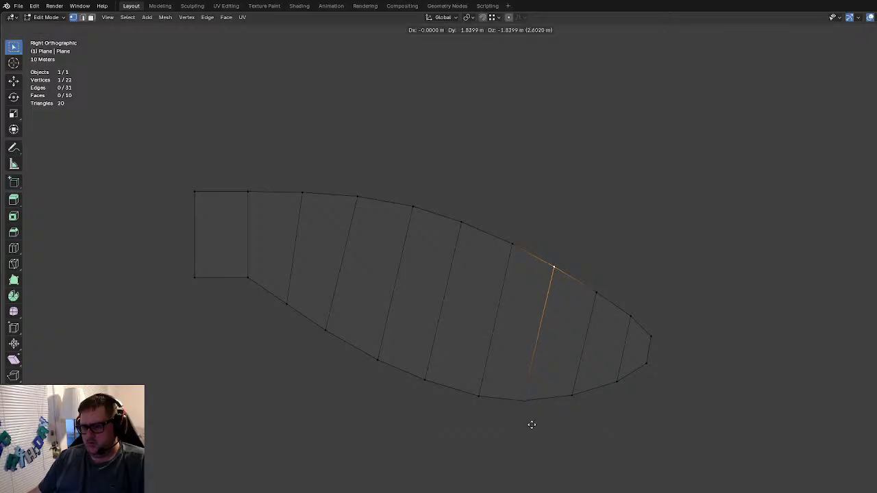
{"action": "left_click", "coordinate": [534, 424]}
{"action": "key", "text": "g"}
{"action": "key", "text": "g"}
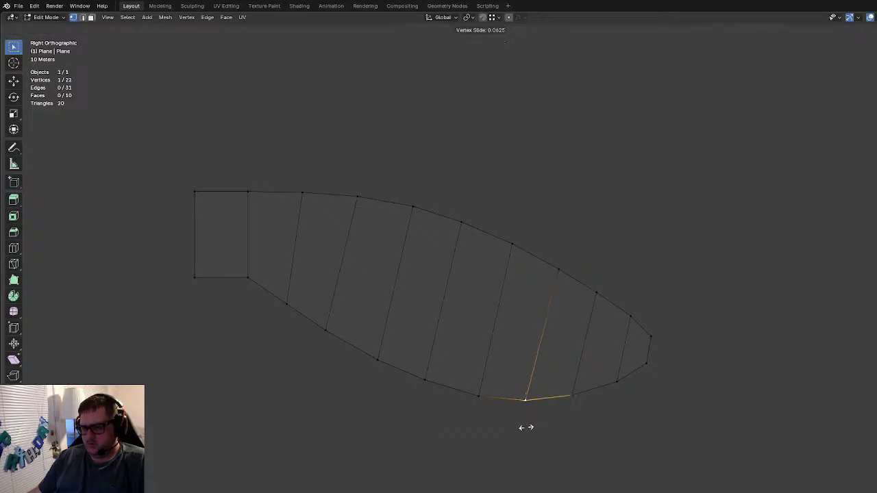
{"action": "left_click", "coordinate": [531, 433]}
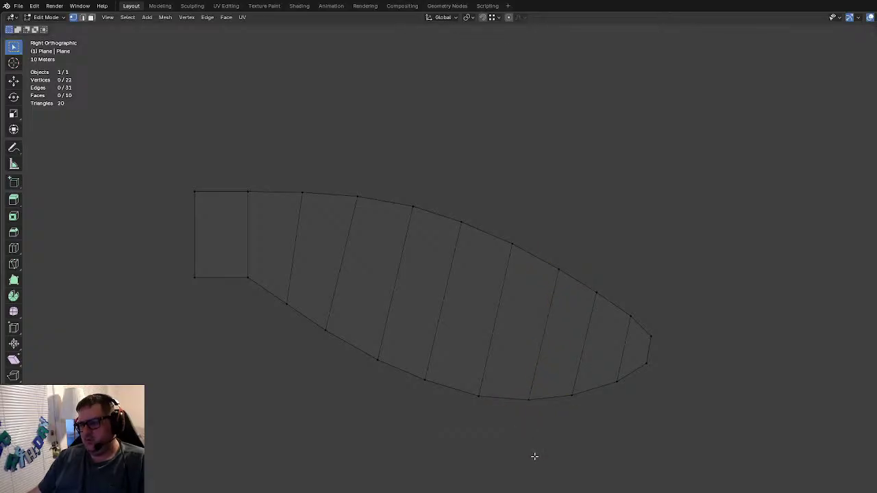
Step: Slide the lower vertices of the fifth and seventh cuts from the tip slightly toward the tip along the wing's lower edge
{"action": "key", "text": "g"}
{"action": "key", "text": "g"}
{"action": "left_click", "coordinate": [420, 435]}
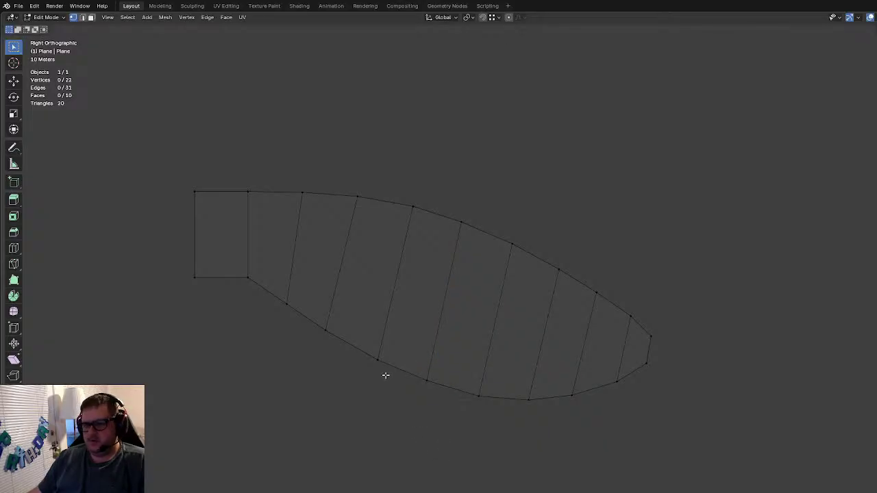
{"action": "key", "text": "g"}
{"action": "key", "text": "g"}
{"action": "left_click", "coordinate": [302, 390]}
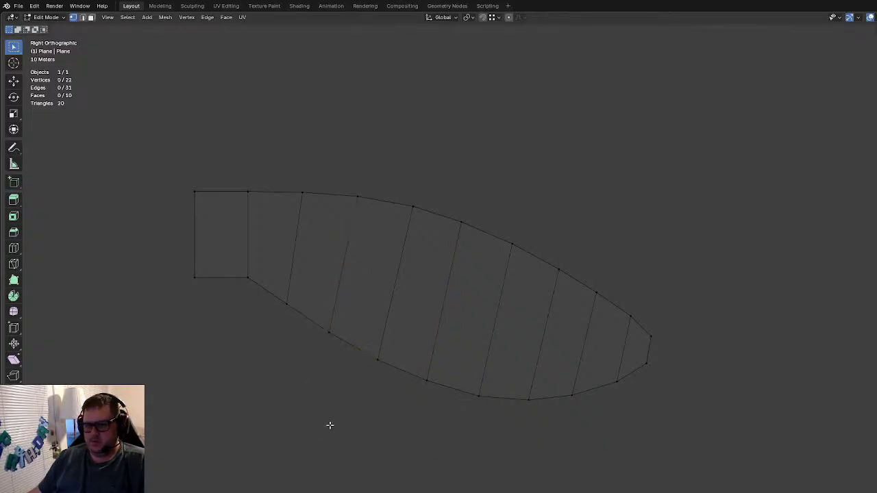
{"action": "scroll", "coordinate": [402, 410], "scroll_direction": "down", "scroll_amount": 3}
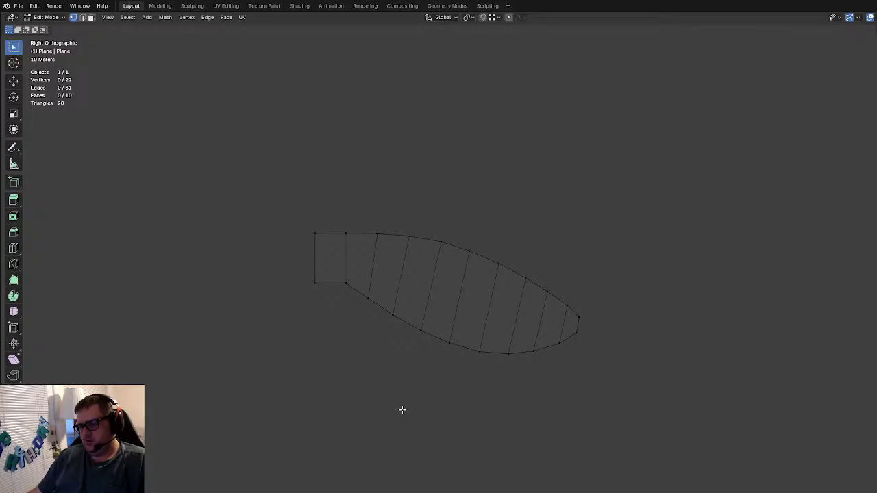
Step: Extrude the entire wing plane about 42 m along its normal, return to Object Mode and unhide the other bee objects
{"action": "key", "text": "Tab"}
{"action": "key", "text": "Tab"}
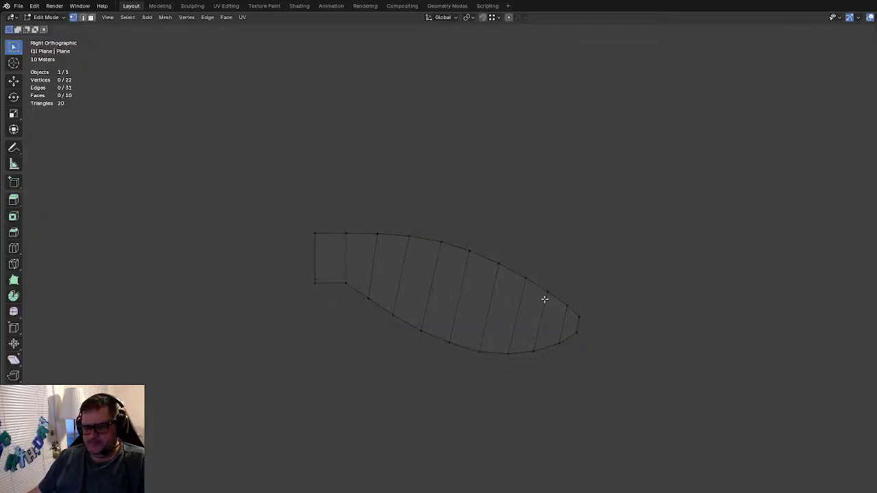
{"action": "key", "text": "a"}
{"action": "middle_click_drag", "start_coordinate": [559, 294], "coordinate": [598, 369]}
{"action": "key", "text": "e"}
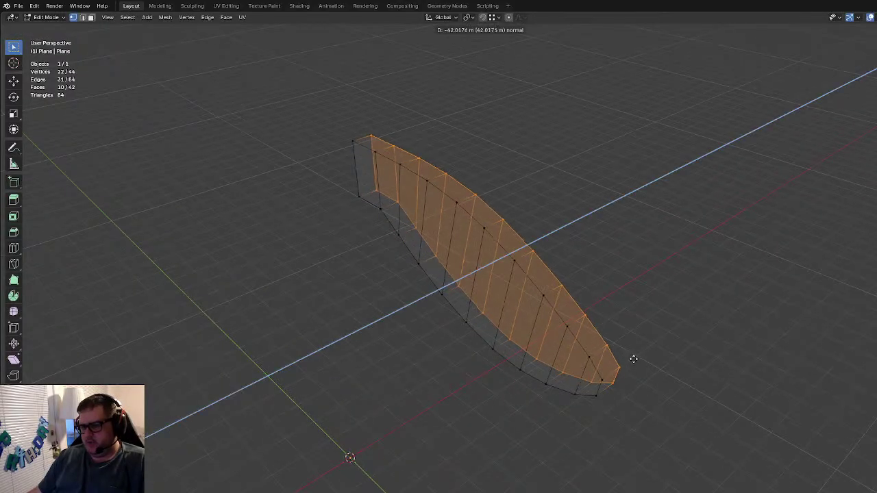
{"action": "left_click", "coordinate": [629, 355]}
{"action": "key", "text": "Tab"}
{"action": "key", "text": "shift+z"}
Step: Delete the striped headdress, the body, the neck piece and the head objects
{"action": "left_click", "coordinate": [659, 310]}
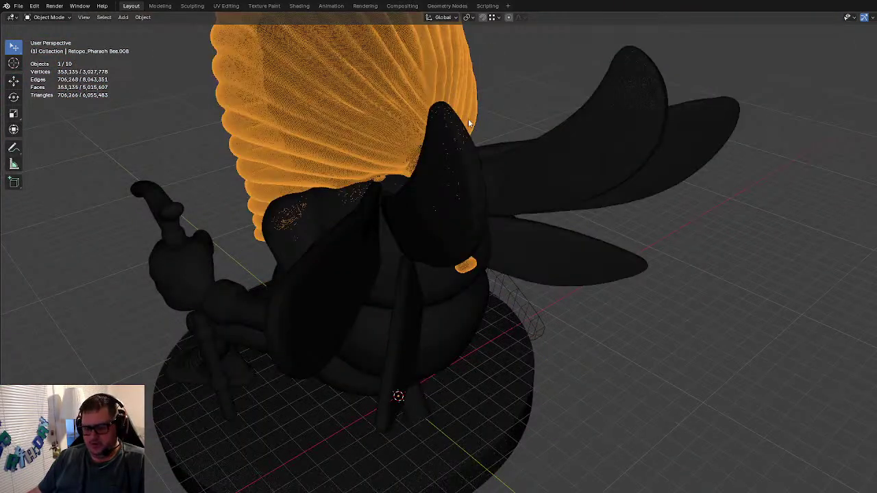
{"action": "key", "text": "Delete"}
{"action": "left_click", "coordinate": [328, 181]}
{"action": "key", "text": "Delete"}
{"action": "left_click", "coordinate": [294, 136]}
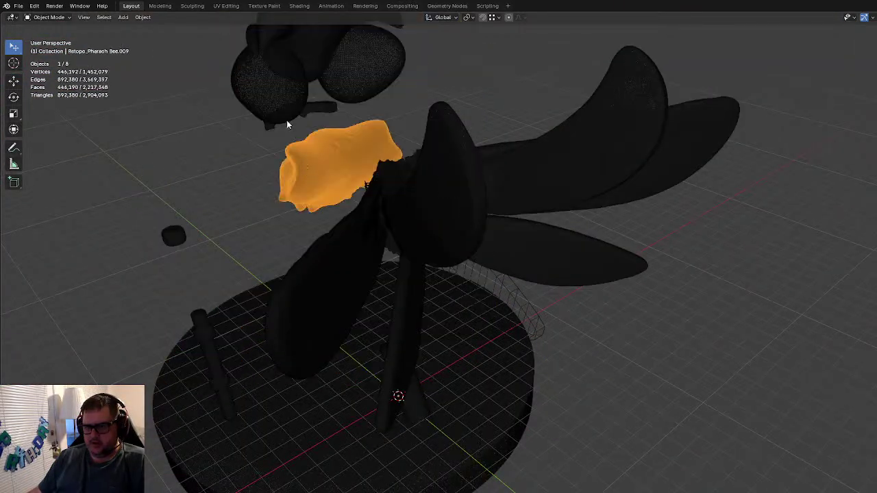
{"action": "key", "text": "Delete"}
{"action": "scroll", "coordinate": [307, 79], "scroll_direction": "down", "scroll_amount": 1}
{"action": "left_click", "coordinate": [296, 84]}
{"action": "key", "text": "Delete"}
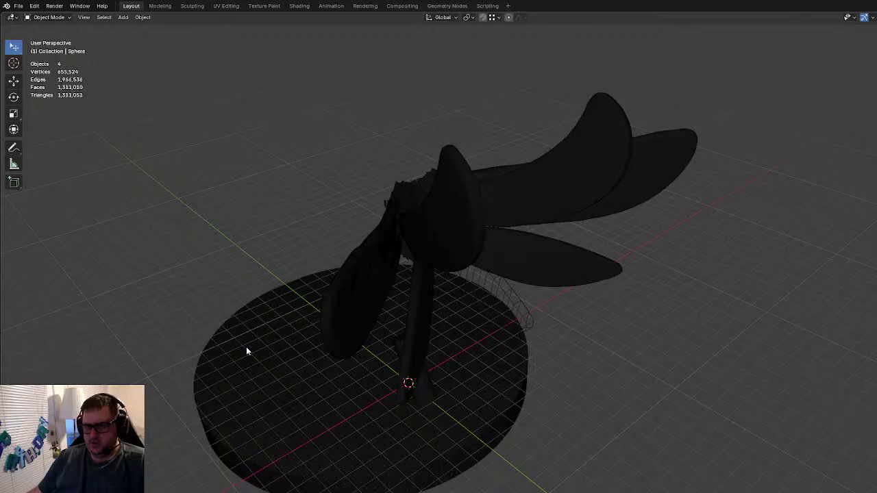
Step: Delete the round base and the remaining part standing on it, keeping only the original wings and the new wing mesh
{"action": "left_click", "coordinate": [255, 308]}
{"action": "key", "text": "Delete"}
{"action": "left_click", "coordinate": [434, 417]}
{"action": "key", "text": "Delete"}
{"action": "scroll", "coordinate": [482, 350], "scroll_direction": "up", "scroll_amount": 2}
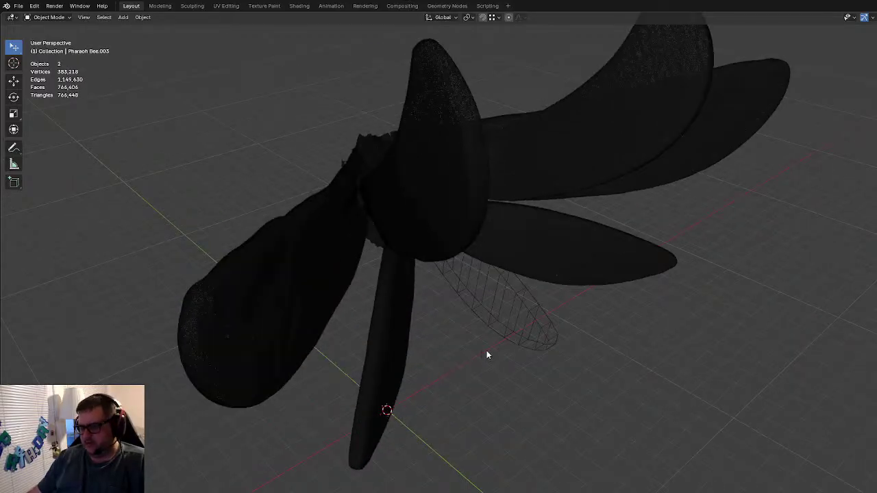
Step: Switch the view to solid shading and select the new wing mesh between the original wings
{"action": "key", "text": "KP_7"}
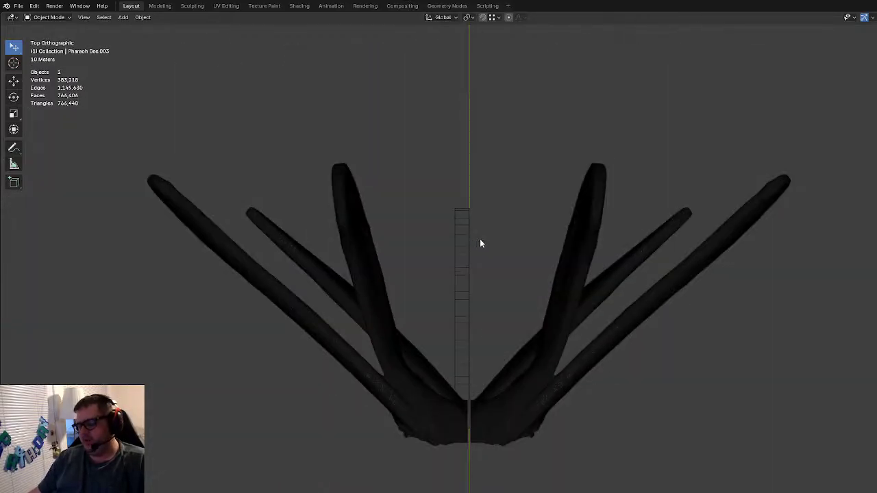
{"action": "key", "text": "KP_3"}
{"action": "key", "text": "z"}
{"action": "left_click", "coordinate": [562, 302]}
{"action": "mouse_move", "coordinate": [562, 302]}
{"action": "middle_mouse_down"}
{"action": "mouse_move", "coordinate": [454, 323]}
{"action": "mouse_move", "coordinate": [460, 345]}
{"action": "middle_mouse_up"}
{"action": "left_click", "coordinate": [490, 277]}
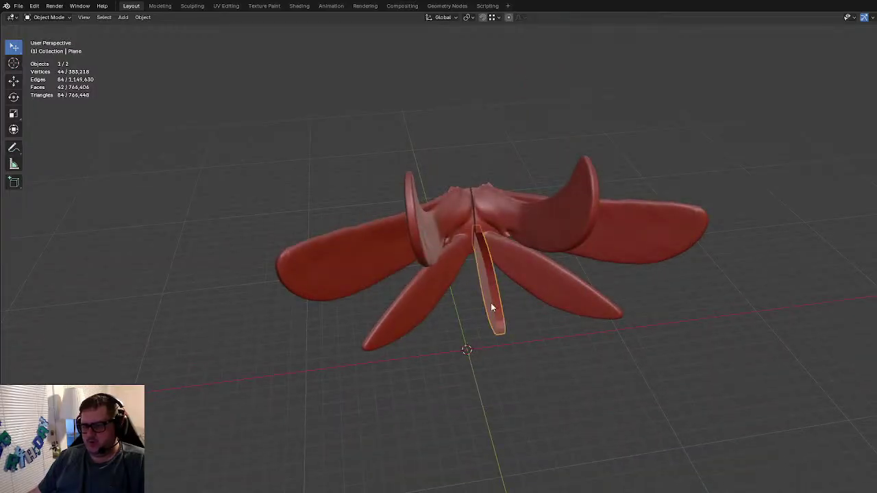
Step: Move the whole new wing mesh about 69 m along X in Edit Mode, viewed from the top
{"action": "key", "text": "KP_7"}
{"action": "key", "text": "Tab"}
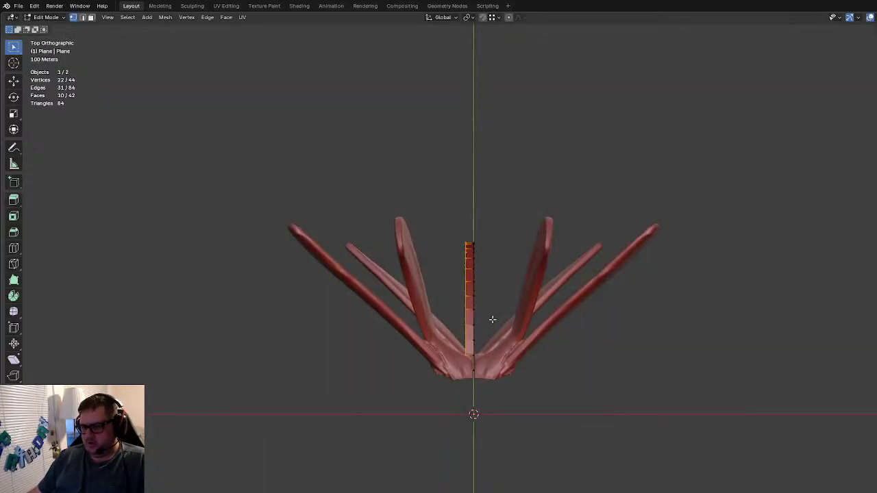
{"action": "scroll", "coordinate": [478, 337], "scroll_direction": "up", "scroll_amount": 2}
{"action": "scroll", "coordinate": [590, 433], "scroll_direction": "up", "scroll_amount": 2}
{"action": "key", "text": "g"}
{"action": "key", "text": "x"}
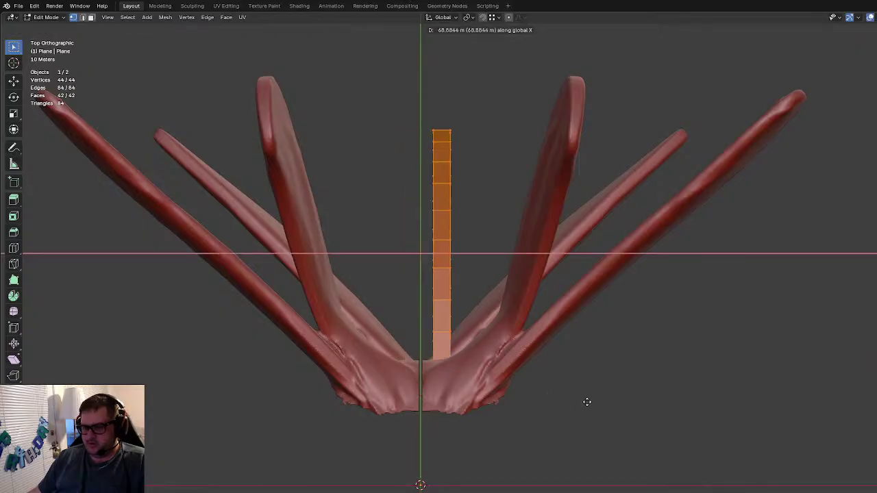
{"action": "left_click", "coordinate": [588, 391]}
Step: Select all wing sections except those at the root and rotate and move them toward the original small lower wing on the +X side
{"action": "key", "text": "alt+z"}
{"action": "scroll", "coordinate": [446, 322], "scroll_direction": "up", "scroll_amount": 2, "text": "shift"}
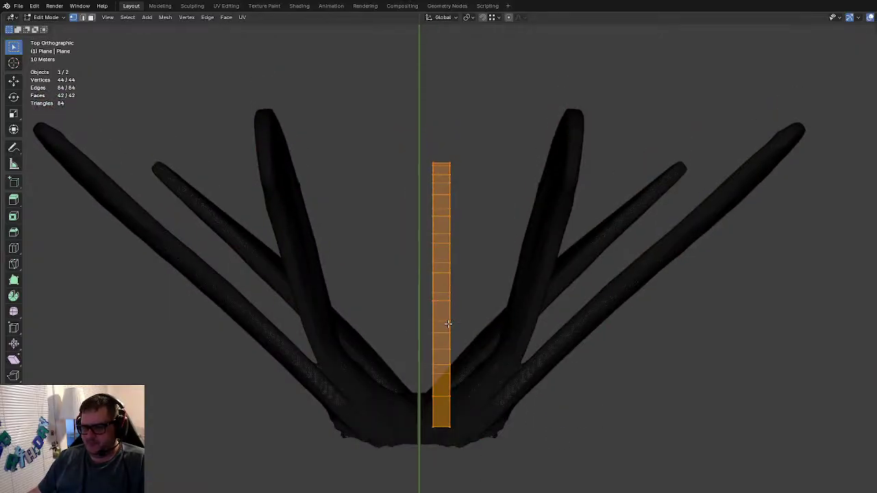
{"action": "left_click_drag", "start_coordinate": [372, 141], "coordinate": [500, 382]}
{"action": "key", "text": "r"}
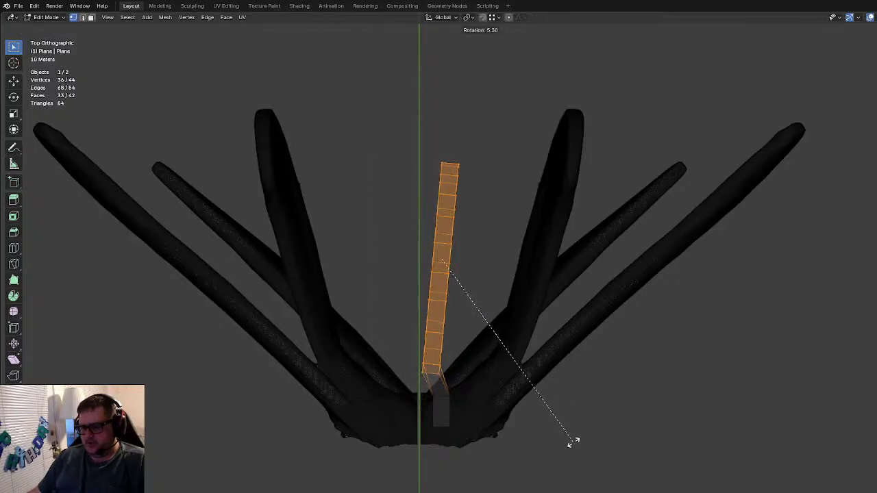
{"action": "key", "text": "Escape"}
{"action": "key", "text": "g"}
{"action": "key", "text": "r"}
{"action": "left_click", "coordinate": [474, 409]}
{"action": "key", "text": "g"}
{"action": "key", "text": "r"}
{"action": "left_click", "coordinate": [569, 426]}
Step: Fine-tune the rotation of the selected wing sections and move them outward to the tip of the original small wing
{"action": "key", "text": "g"}
{"action": "left_click", "coordinate": [584, 424]}
{"action": "key", "text": "r"}
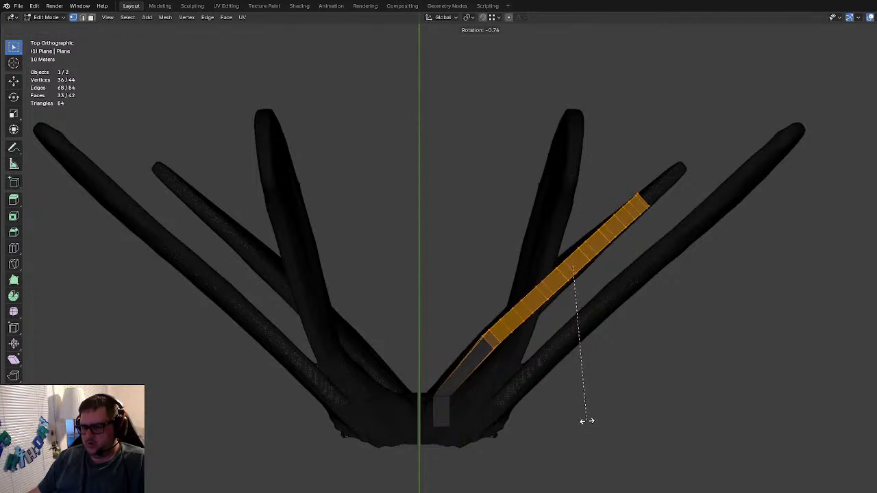
{"action": "left_click", "coordinate": [586, 421]}
{"action": "key", "text": "g"}
{"action": "left_click", "coordinate": [628, 390]}
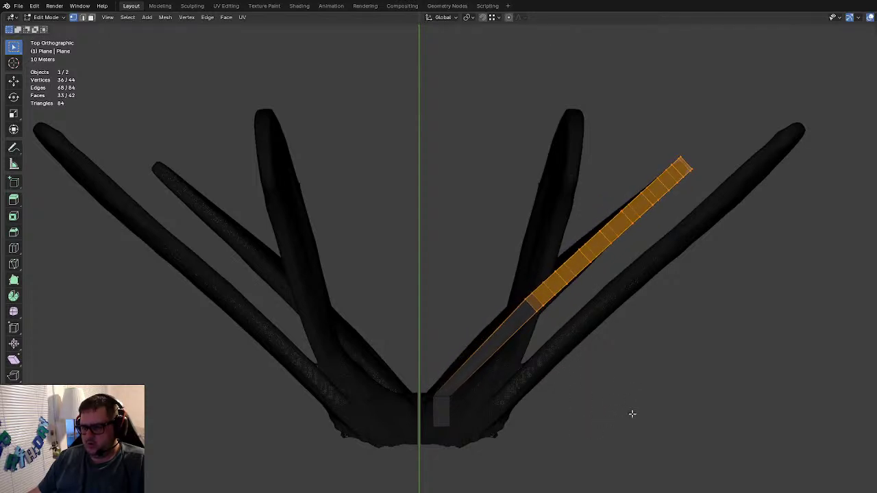
{"action": "left_click", "coordinate": [630, 418]}
Step: Select the four vertices of the inner edge loop on the new wing and move them toward the wing root
{"action": "scroll", "coordinate": [631, 440], "scroll_direction": "down", "scroll_amount": 1}
{"action": "middle_click_drag", "start_coordinate": [554, 350], "coordinate": [566, 333]}
{"action": "key", "text": "KP_3"}
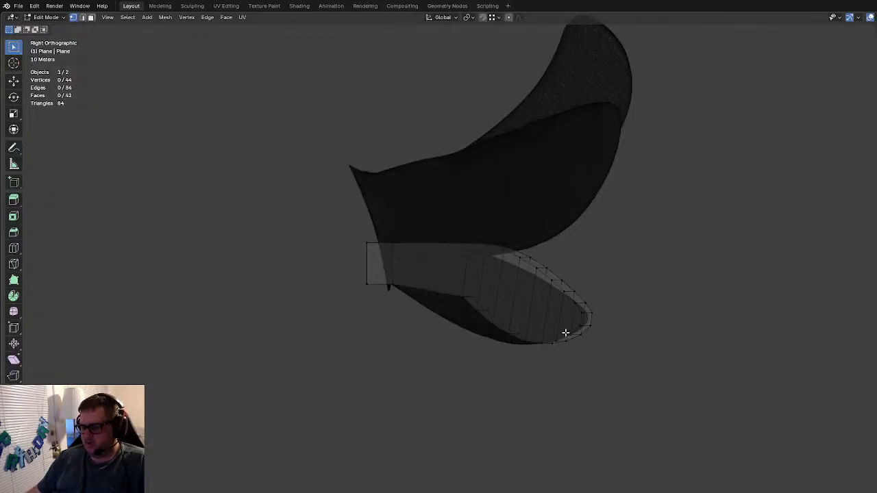
{"action": "key", "text": "KP_4"}
{"action": "key", "text": "KP_4"}
{"action": "key", "text": "KP_4"}
{"action": "key", "text": "KP_4"}
{"action": "middle_click_drag", "start_coordinate": [566, 333], "coordinate": [541, 314]}
{"action": "scroll", "coordinate": [551, 330], "scroll_direction": "up", "scroll_amount": 3}
{"action": "left_click_drag", "start_coordinate": [466, 148], "coordinate": [538, 359]}
{"action": "key", "text": "g"}
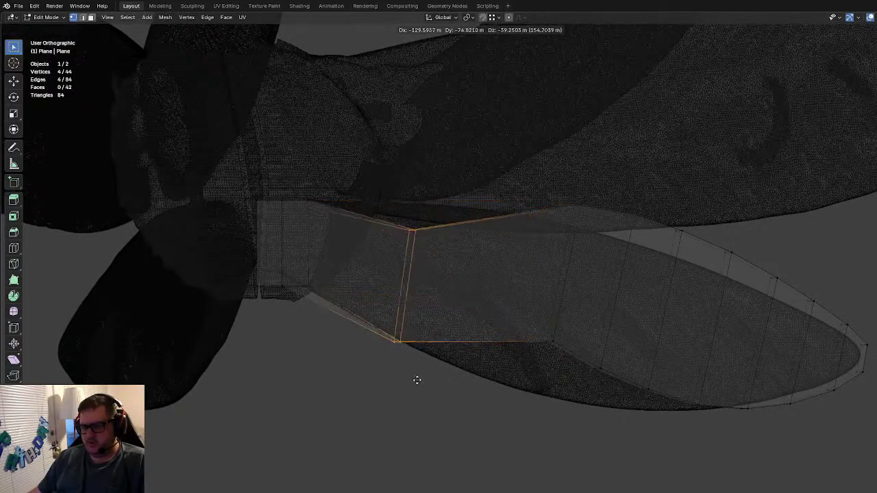
{"action": "left_click", "coordinate": [408, 367]}
Step: Undo the repositioning of the new wing mesh, including its rotation toward the original wing and its shift along X
{"action": "key", "text": "ctrl+z"}
{"action": "key", "text": "ctrl+z"}
{"action": "key", "text": "ctrl+z"}
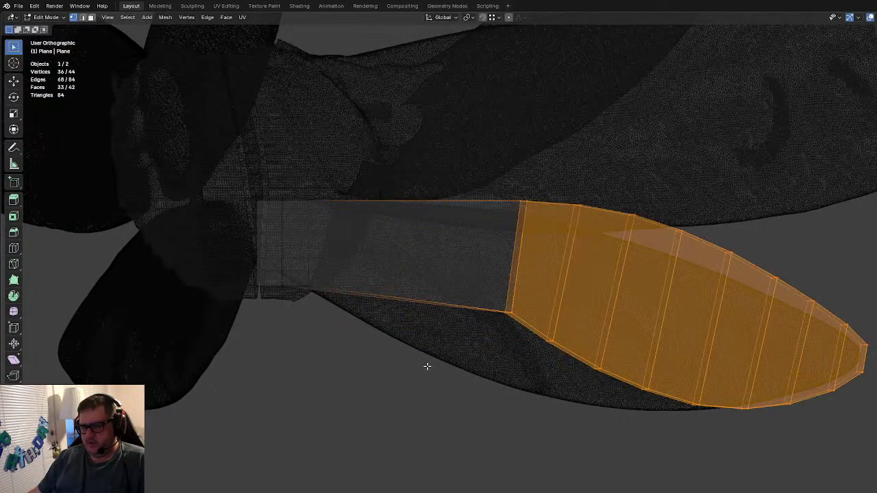
{"action": "key", "text": "ctrl+z"}
{"action": "key", "text": "ctrl+z"}
{"action": "key", "text": "ctrl+z"}
{"action": "key", "text": "ctrl+z"}
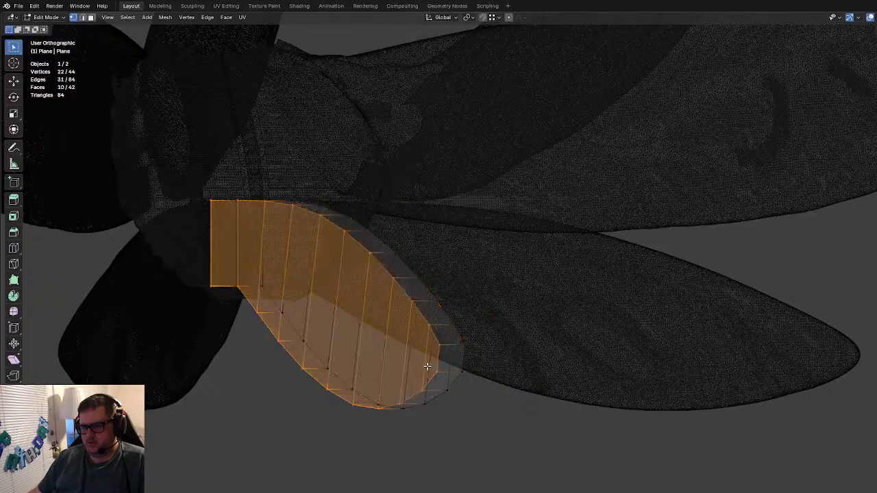
Step: Undo the object deletions to bring back the base, head, neck piece, body and headdress of the bee
{"action": "key", "text": "ctrl+z"}
{"action": "key", "text": "ctrl+z"}
{"action": "key", "text": "ctrl+z"}
{"action": "key", "text": "ctrl+z"}
{"action": "key", "text": "ctrl+z"}
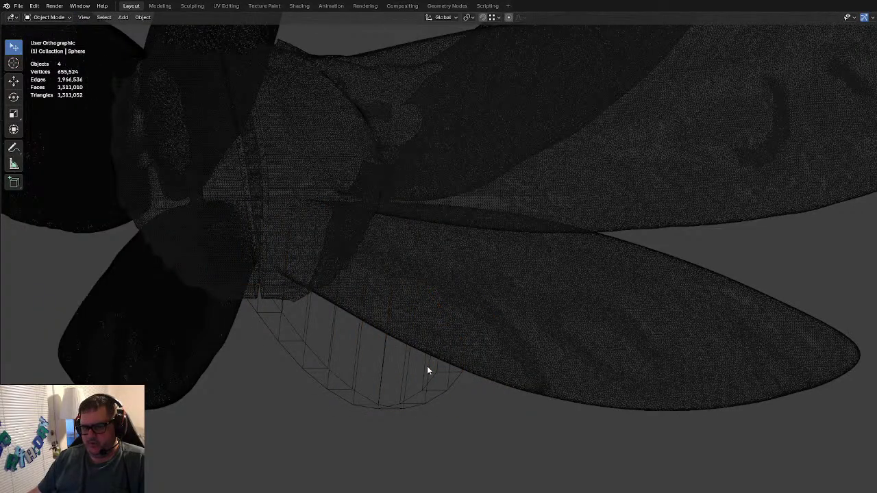
{"action": "key", "text": "ctrl+z"}
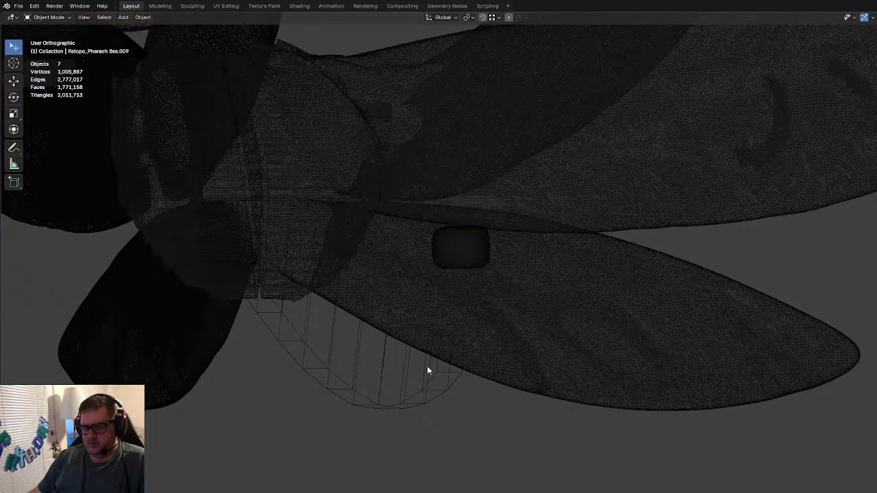
{"action": "scroll", "coordinate": [427, 367], "scroll_direction": "down", "scroll_amount": 5}
{"action": "key", "text": "ctrl+z"}
{"action": "key", "text": "ctrl+z"}
{"action": "key", "text": "ctrl+z"}
{"action": "key", "text": "ctrl+z"}
{"action": "key", "text": "ctrl+z"}
{"action": "key", "text": "ctrl+z"}
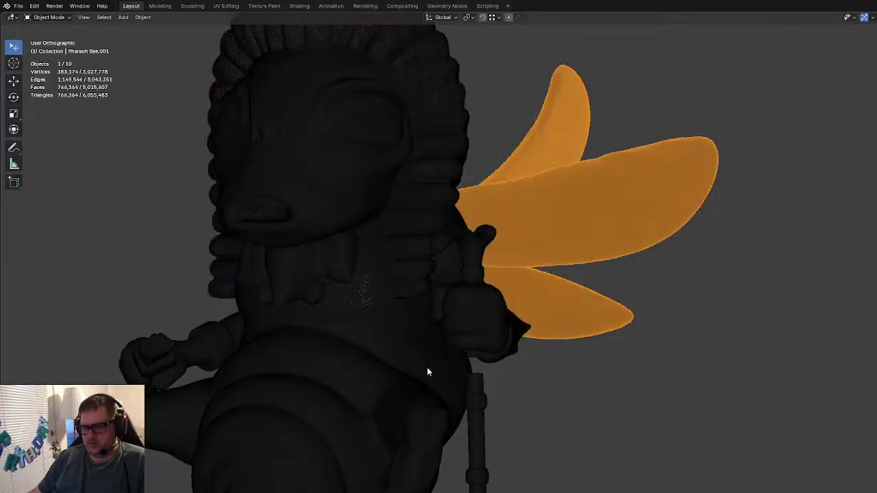
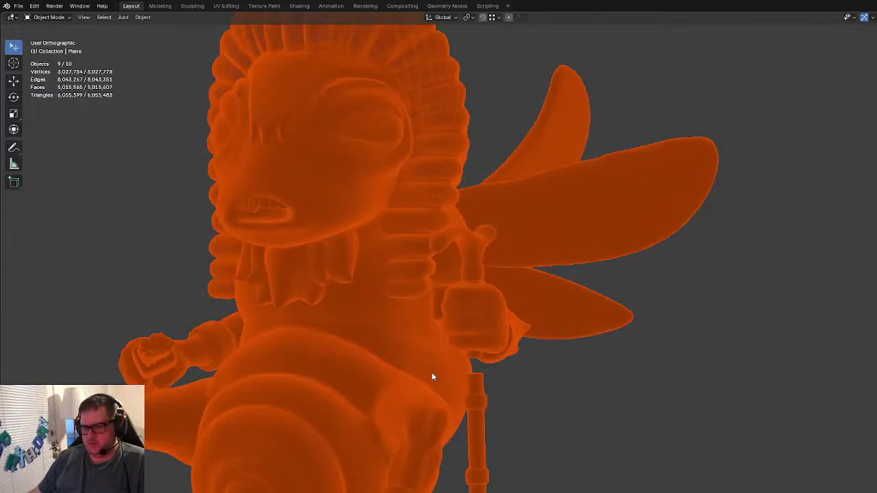
Step: Undo the recent changes back to the stage where only the extruded small wing mesh is shown
{"action": "left_click", "coordinate": [432, 372]}
{"action": "scroll", "coordinate": [473, 389], "scroll_direction": "down", "scroll_amount": 4}
{"action": "key", "text": "ctrl+z"}
{"action": "key", "text": "ctrl+z"}
{"action": "key", "text": "ctrl+z"}
{"action": "key", "text": "ctrl+z"}
{"action": "key", "text": "ctrl+z"}
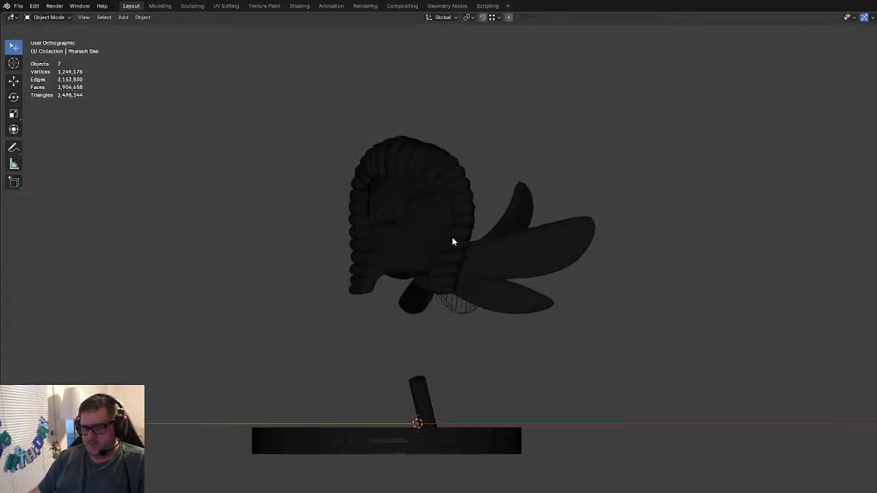
{"action": "key", "text": "ctrl+z"}
{"action": "key", "text": "ctrl+z"}
{"action": "key", "text": "ctrl+z"}
{"action": "key", "text": "ctrl+z"}
{"action": "key", "text": "ctrl+z"}
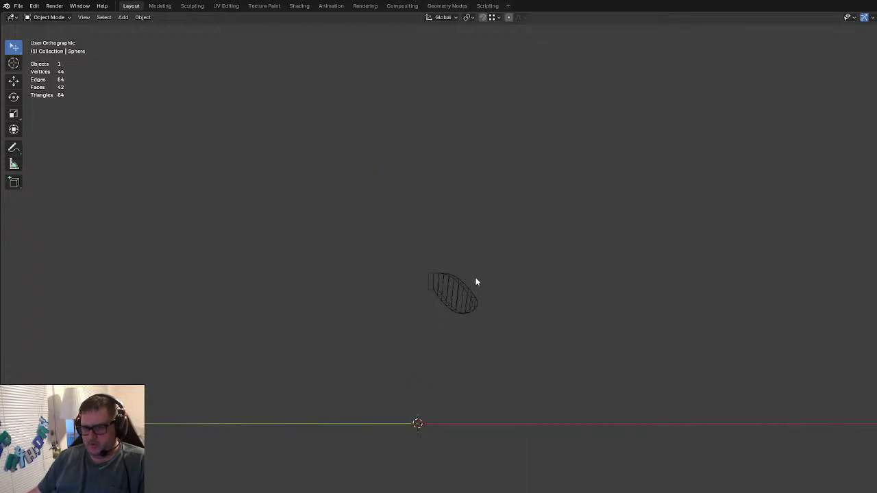
{"action": "key", "text": "ctrl+z"}
Step: Delete the extruded side of the small wing mesh, keeping the flat outline, and unhide the other bee parts
{"action": "key", "text": "Tab"}
{"action": "key", "text": "KP_7"}
{"action": "key", "text": "x"}
{"action": "left_click", "coordinate": [466, 288]}
{"action": "middle_click_drag", "start_coordinate": [444, 307], "coordinate": [377, 251]}
{"action": "key", "text": "Tab"}
{"action": "left_click", "coordinate": [632, 337]}
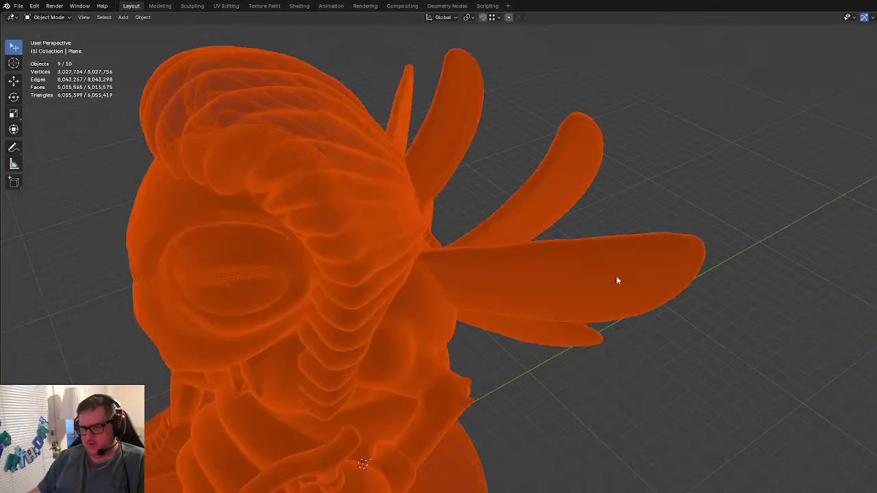
Step: Hide the headdress, head and body of the bee
{"action": "left_click", "coordinate": [363, 232]}
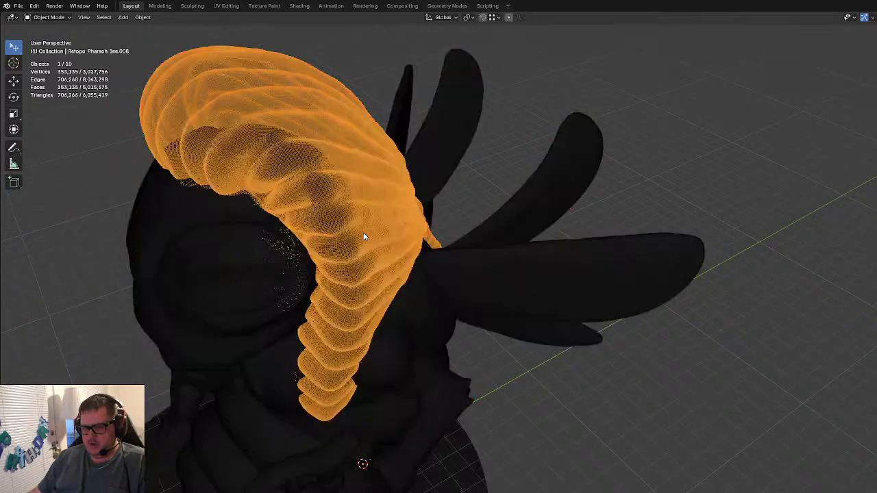
{"action": "key", "text": "h"}
{"action": "left_click", "coordinate": [270, 274]}
{"action": "key", "text": "h"}
{"action": "left_click", "coordinate": [336, 325]}
{"action": "key", "text": "h"}
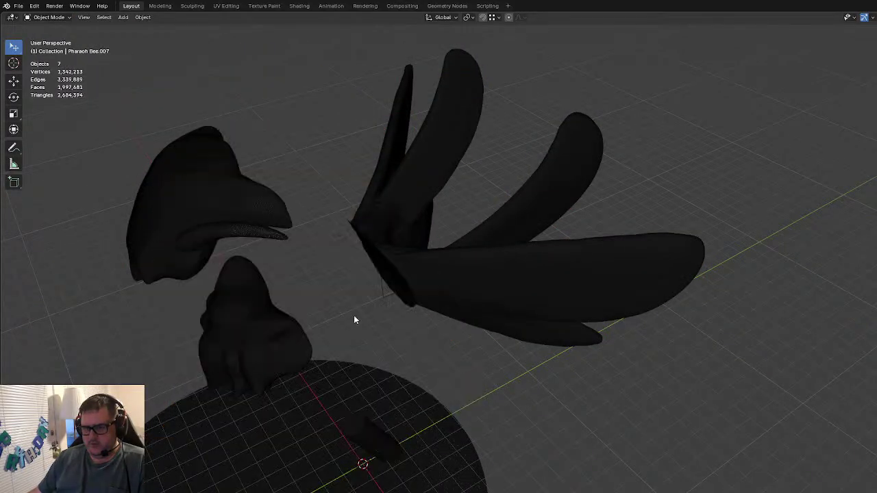
Step: Hide the remaining head and neck pieces and the base, keeping only the original wings and the new wing plane
{"action": "left_click", "coordinate": [252, 274]}
{"action": "key", "text": "h"}
{"action": "left_click", "coordinate": [241, 224]}
{"action": "key", "text": "h"}
{"action": "left_click", "coordinate": [237, 231]}
{"action": "key", "text": "h"}
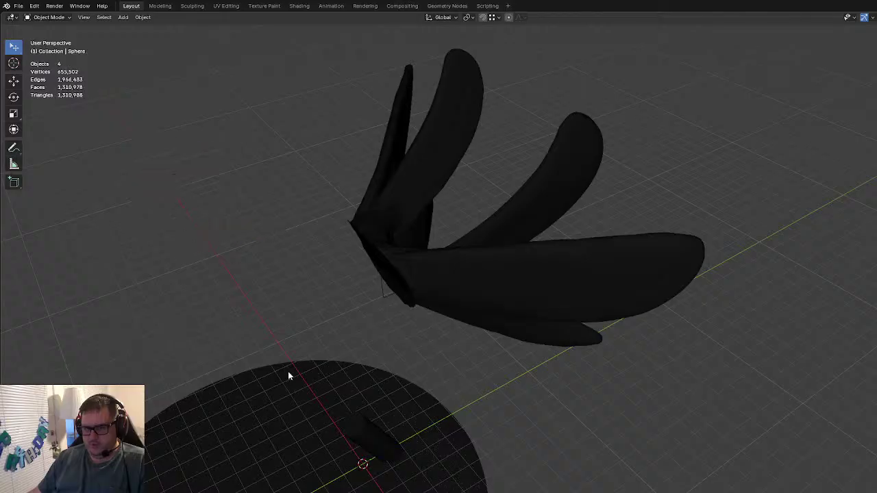
{"action": "left_click", "coordinate": [347, 462]}
{"action": "key", "text": "h"}
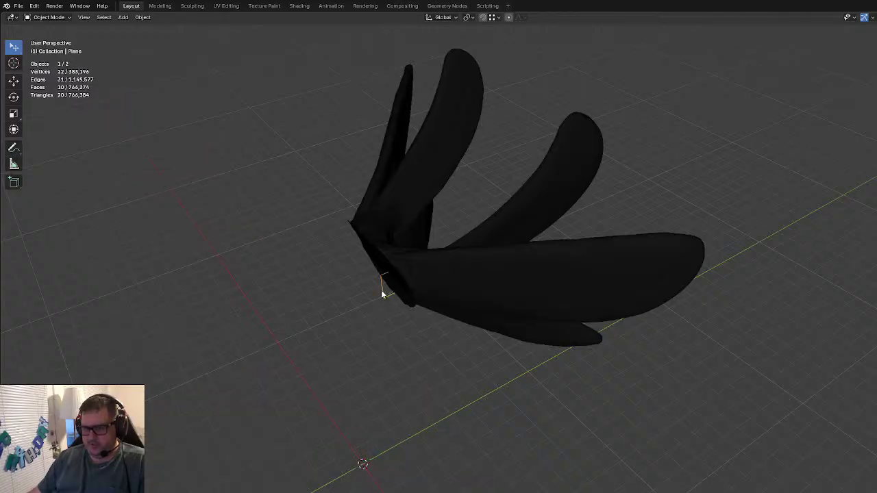
Step: Move the whole new wing plane along X from the centre line toward the original wing root in top view
{"action": "key", "text": "KP_7"}
{"action": "scroll", "coordinate": [483, 355], "scroll_direction": "up", "scroll_amount": 3}
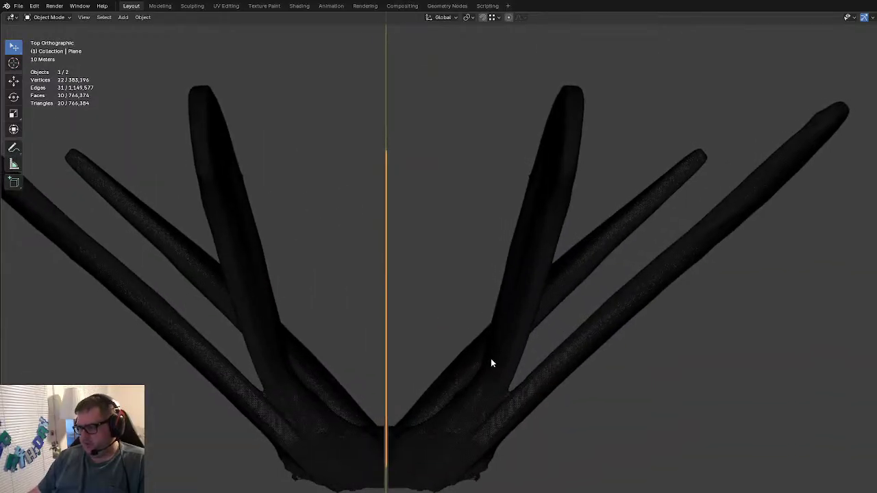
{"action": "key", "text": "Tab"}
{"action": "key", "text": "a"}
{"action": "key", "text": "g"}
{"action": "key", "text": "x"}
{"action": "left_click", "coordinate": [559, 447]}
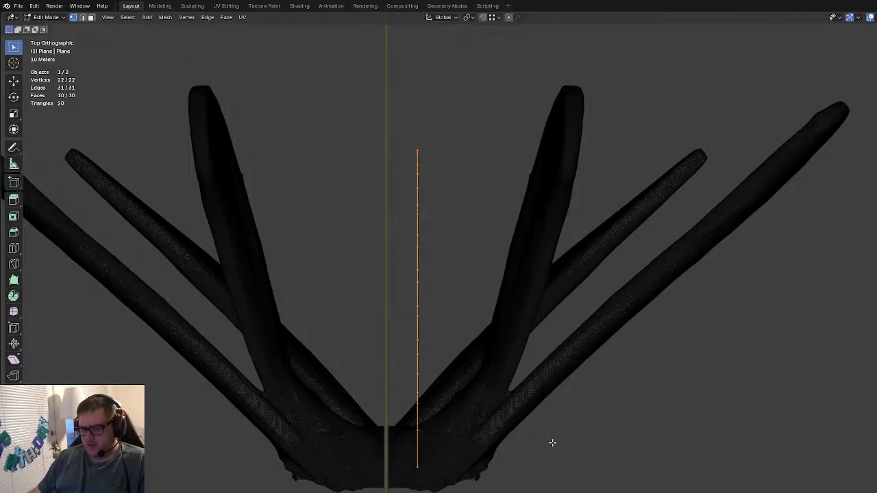
Step: Select the two vertices of the second cross edge from the wing root and snap the 3D cursor to them
{"action": "left_click_drag", "start_coordinate": [366, 146], "coordinate": [465, 415]}
{"action": "middle_click_drag", "start_coordinate": [439, 428], "coordinate": [385, 372]}
{"action": "left_click", "coordinate": [326, 333]}
{"action": "left_click", "coordinate": [315, 288], "text": "shift"}
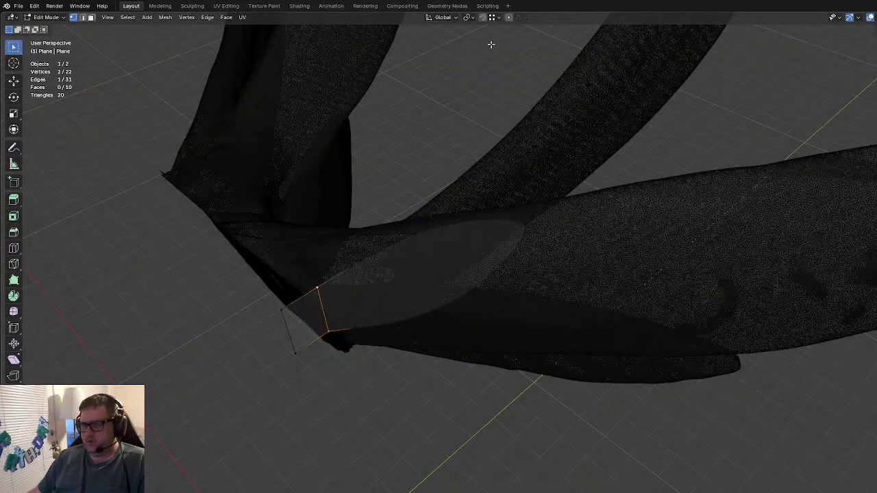
{"action": "key", "text": "F3"}
{"action": "type", "text": "cu"}
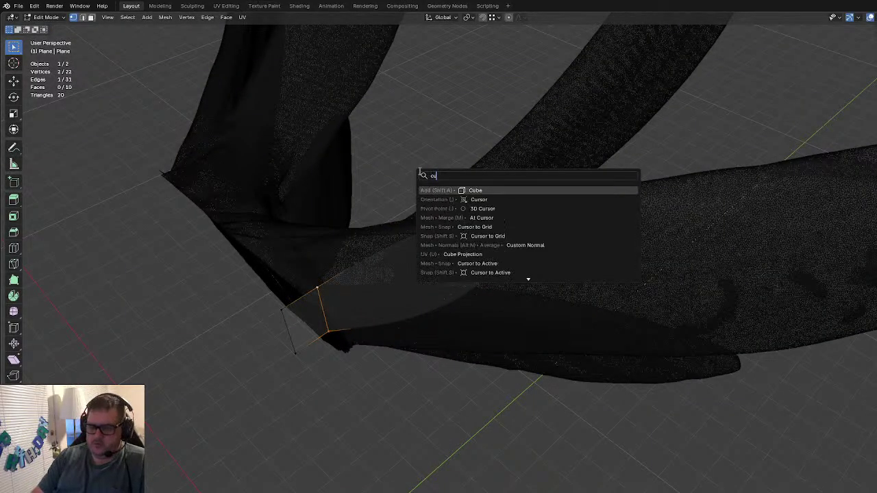
{"action": "type", "text": "rsor to se"}
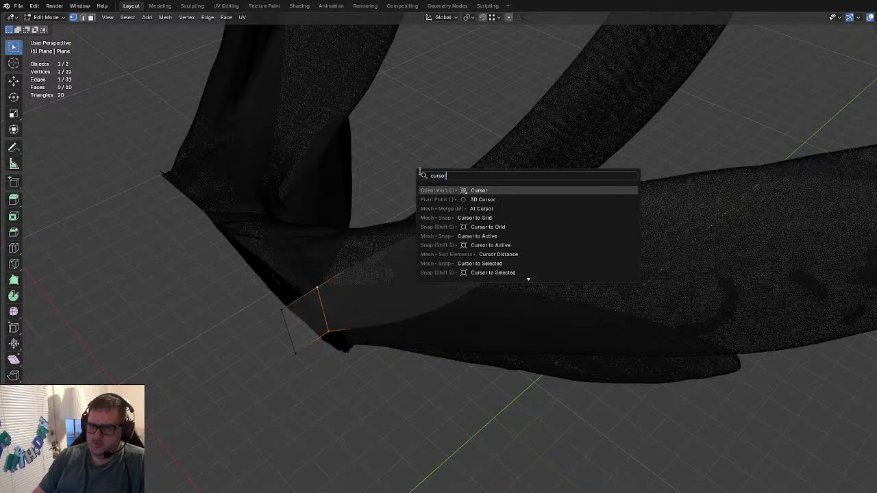
{"action": "key", "text": "Return"}
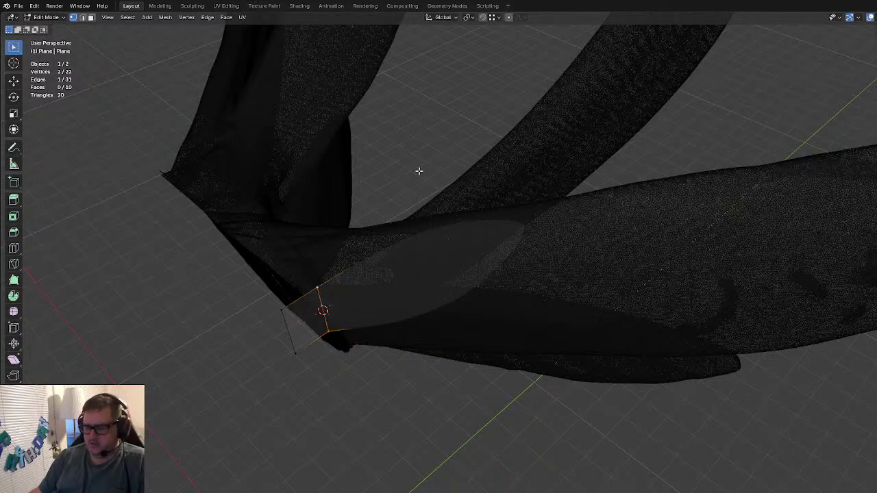
Step: Rotate the 18 outer vertices of the new wing around the 3D cursor toward the original small wing in top view
{"action": "key", "text": "KP_7"}
{"action": "left_click_drag", "start_coordinate": [312, 94], "coordinate": [502, 411]}
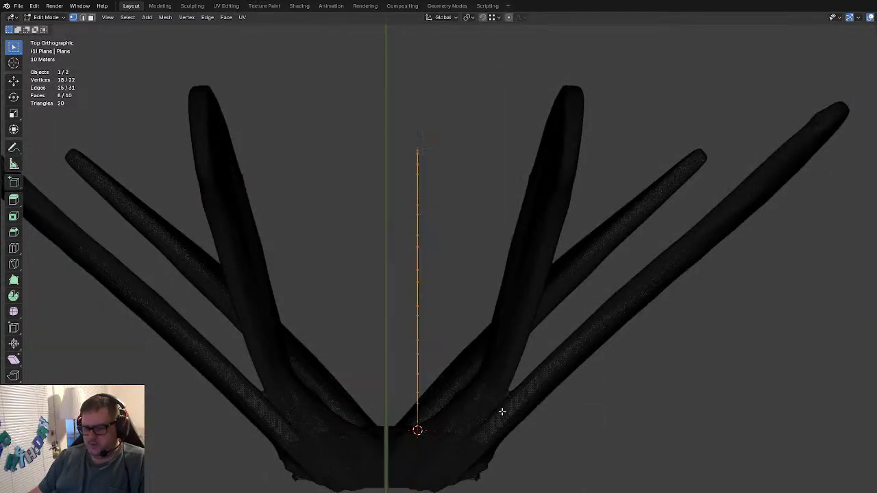
{"action": "left_click", "coordinate": [469, 17]}
{"action": "left_click", "coordinate": [493, 50]}
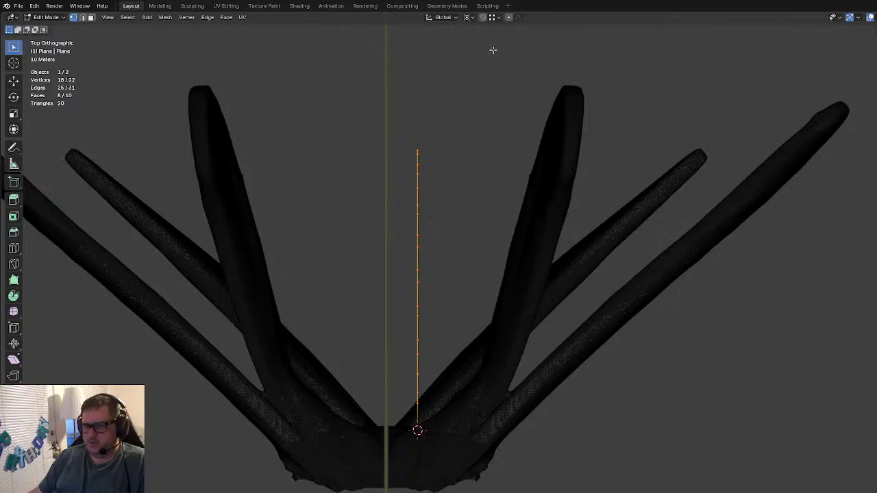
{"action": "key", "text": "r"}
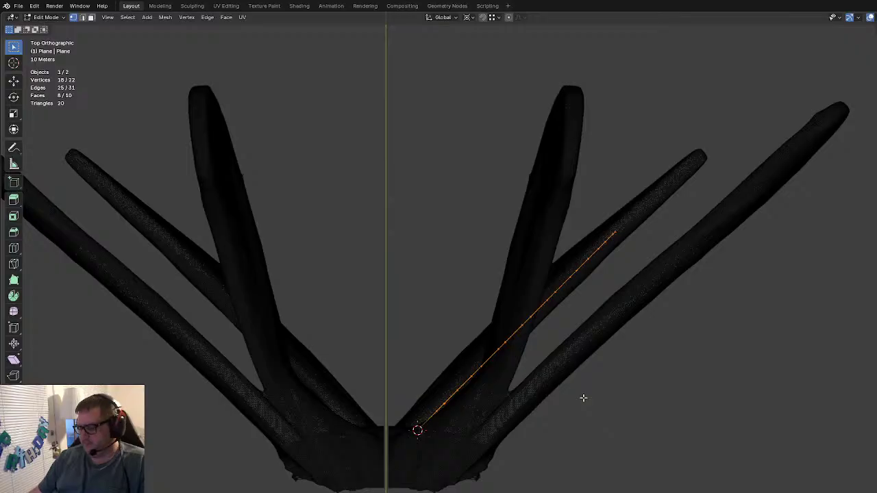
Step: Select the eight outermost wing vertices and move them toward the original small wing's tip using proportional editing with a large falloff
{"action": "key", "text": "KP_3"}
{"action": "key", "text": "KP_4"}
{"action": "key", "text": "KP_4"}
{"action": "key", "text": "KP_4"}
{"action": "key", "text": "KP_4"}
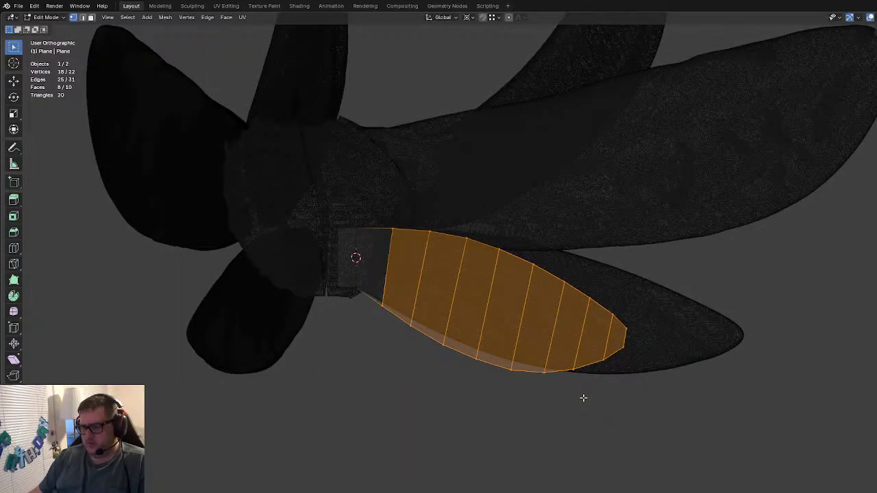
{"action": "key", "text": "alt+a"}
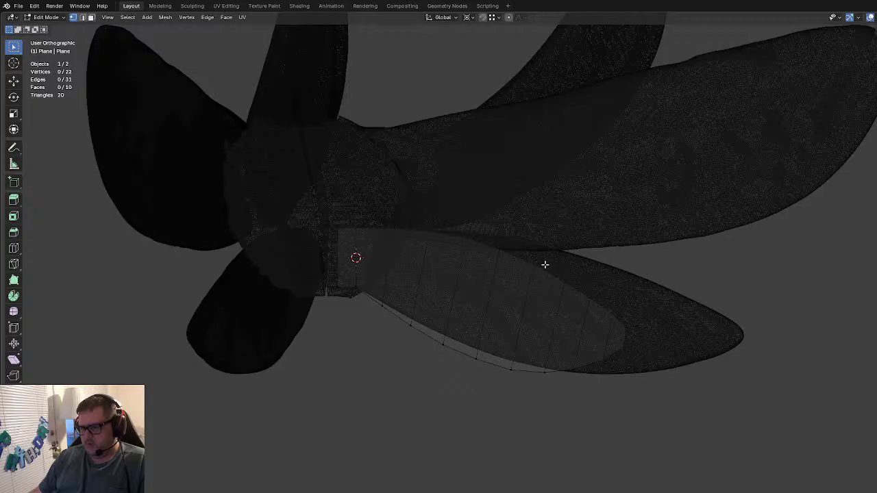
{"action": "key", "text": "c"}
{"action": "mouse_move", "coordinate": [554, 290]}
{"action": "left_mouse_down"}
{"action": "mouse_move", "coordinate": [560, 384]}
{"action": "mouse_move", "coordinate": [646, 362]}
{"action": "left_mouse_up"}
{"action": "right_click", "coordinate": [664, 428]}
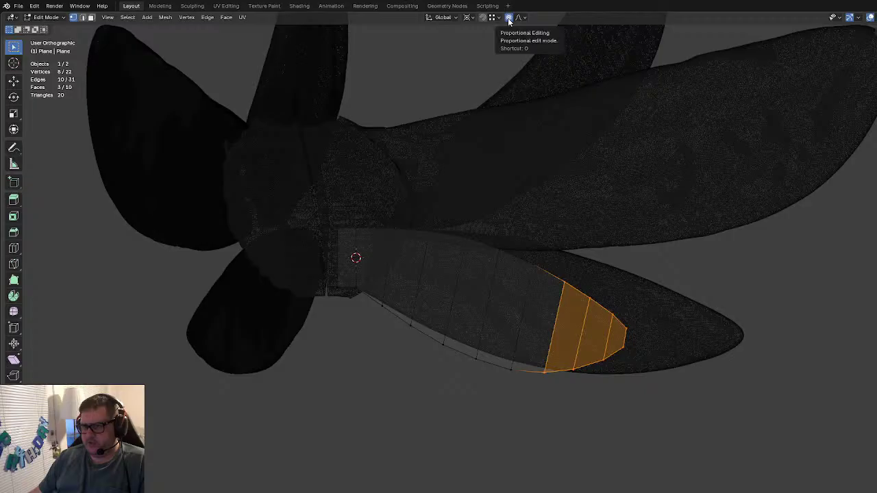
{"action": "key", "text": "g"}
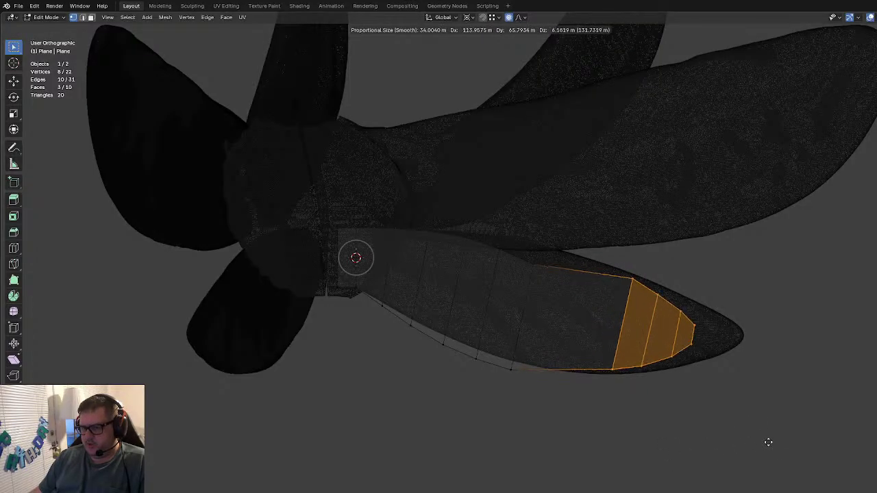
{"action": "scroll", "coordinate": [777, 444], "scroll_direction": "down", "scroll_amount": 20}
{"action": "scroll", "coordinate": [792, 445], "scroll_direction": "up", "scroll_amount": 2}
{"action": "scroll", "coordinate": [793, 448], "scroll_direction": "down", "scroll_amount": 6}
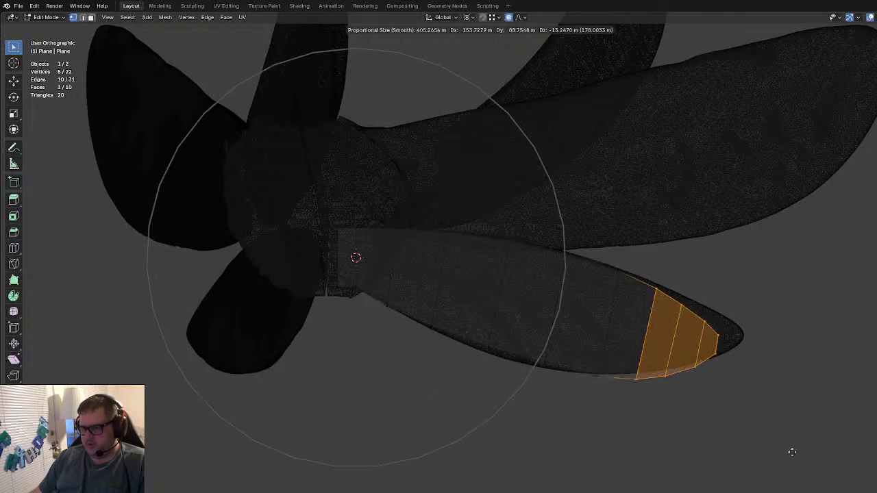
{"action": "left_click", "coordinate": [790, 446]}
{"action": "left_click", "coordinate": [783, 417]}
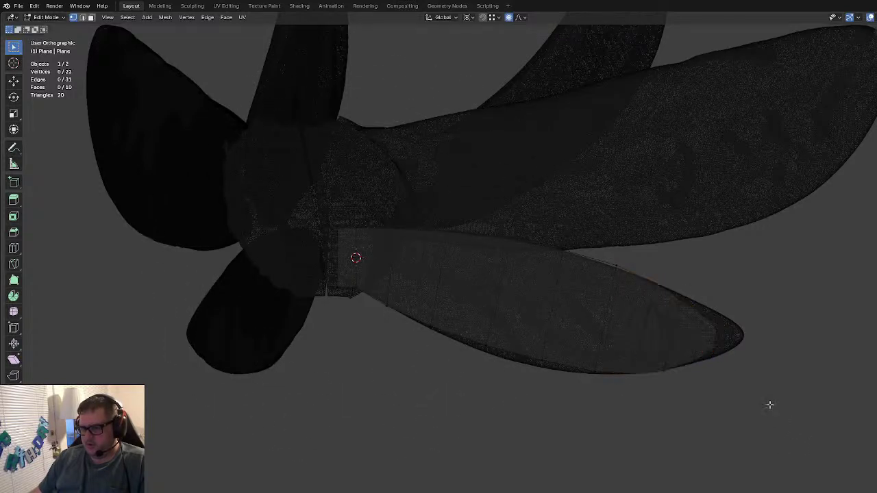
Step: Move the four end vertices farther toward the original wing's tip with a reduced proportional falloff
{"action": "left_click", "coordinate": [691, 301]}
{"action": "key", "text": "g"}
{"action": "scroll", "coordinate": [773, 384], "scroll_direction": "up", "scroll_amount": 5}
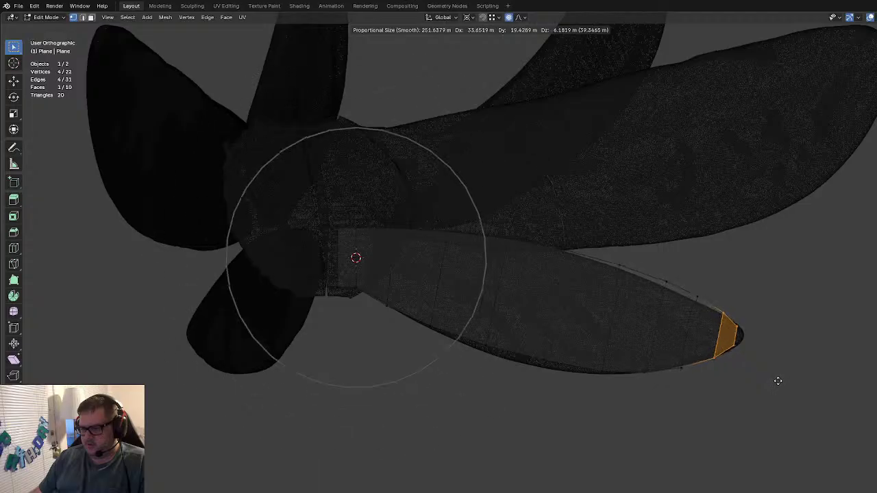
{"action": "scroll", "coordinate": [777, 383], "scroll_direction": "up", "scroll_amount": 1}
{"action": "left_click", "coordinate": [773, 380]}
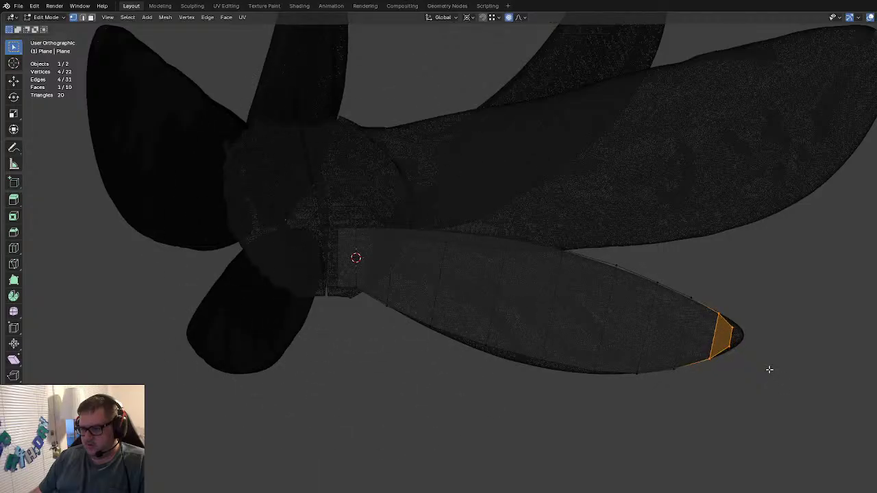
Step: Move the last two tip vertices onto the very end of the original small wing with a small proportional falloff
{"action": "left_click", "coordinate": [738, 333]}
{"action": "key", "text": "g"}
{"action": "scroll", "coordinate": [763, 377], "scroll_direction": "up", "scroll_amount": 10}
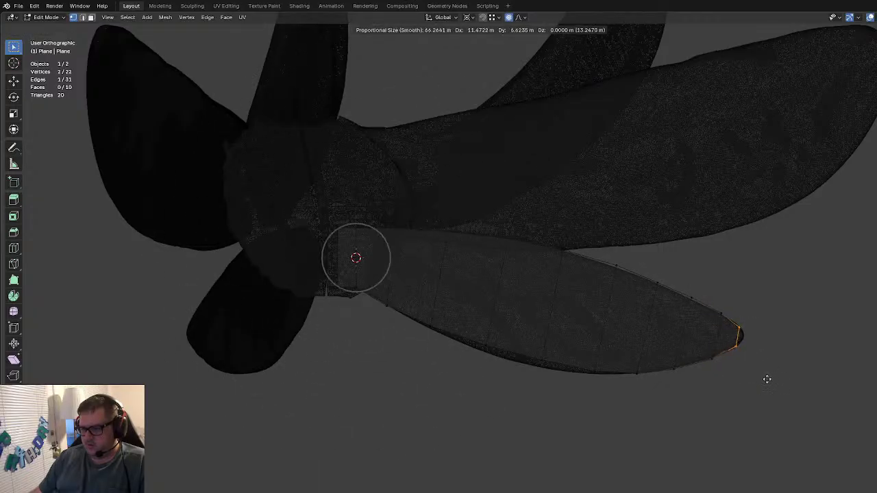
{"action": "left_click", "coordinate": [766, 378]}
{"action": "left_click", "coordinate": [739, 433]}
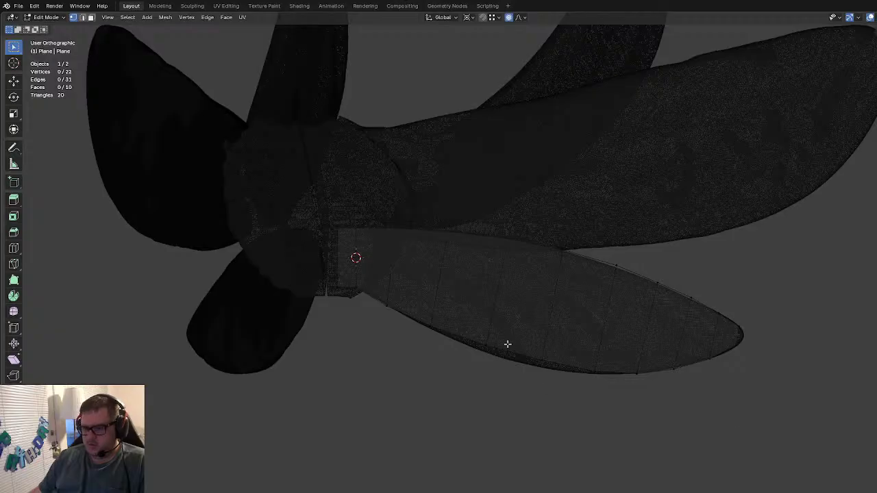
Step: Move the vertices along the new wing's lower edge one by one onto the original small wing's outline
{"action": "key", "text": "g"}
{"action": "left_click", "coordinate": [537, 400]}
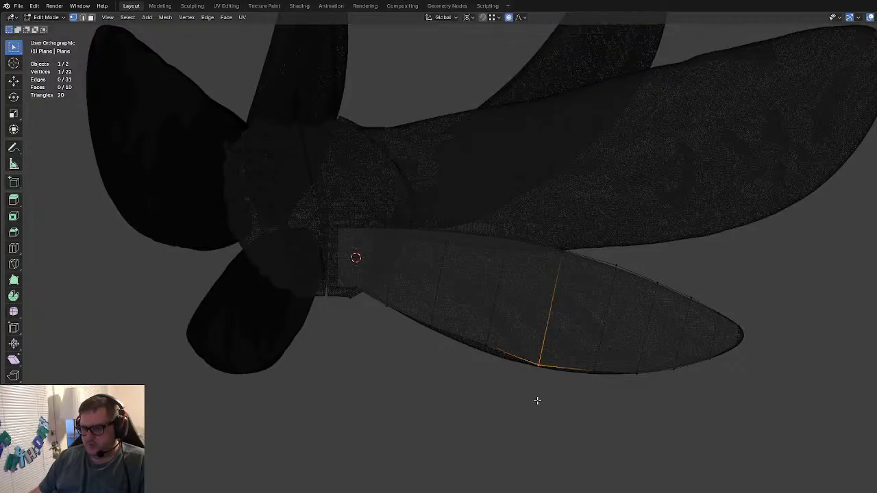
{"action": "key", "text": "g"}
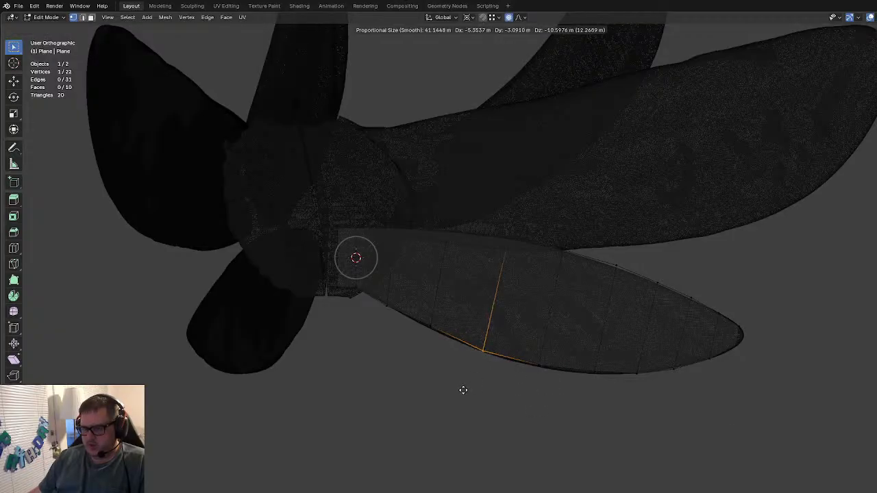
{"action": "left_click", "coordinate": [464, 388]}
{"action": "left_click_drag", "start_coordinate": [452, 314], "coordinate": [411, 343]}
{"action": "key", "text": "g"}
{"action": "left_click", "coordinate": [410, 352]}
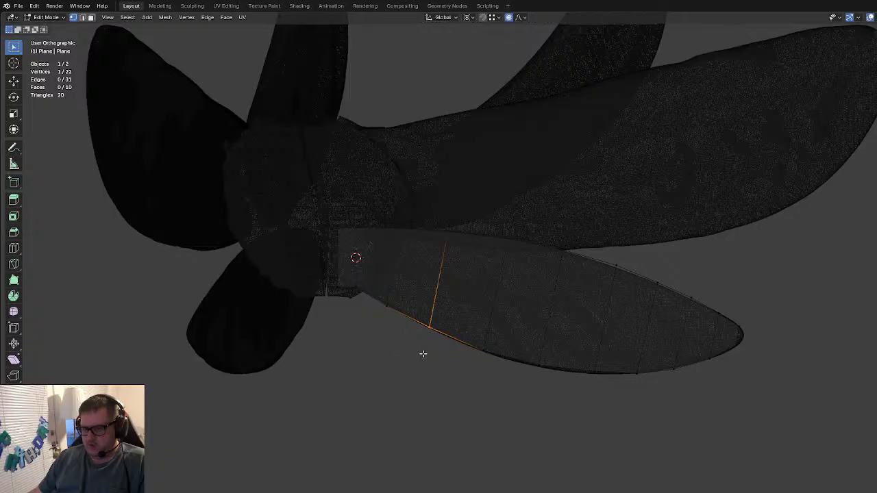
{"action": "key", "text": "g"}
{"action": "left_click", "coordinate": [527, 380]}
{"action": "left_click", "coordinate": [582, 399]}
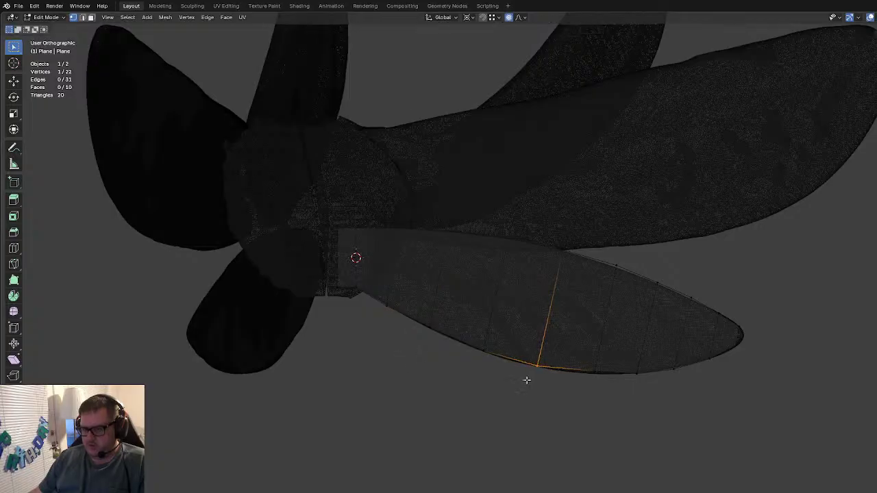
{"action": "key", "text": "g"}
{"action": "left_click", "coordinate": [583, 390]}
{"action": "left_click", "coordinate": [617, 427]}
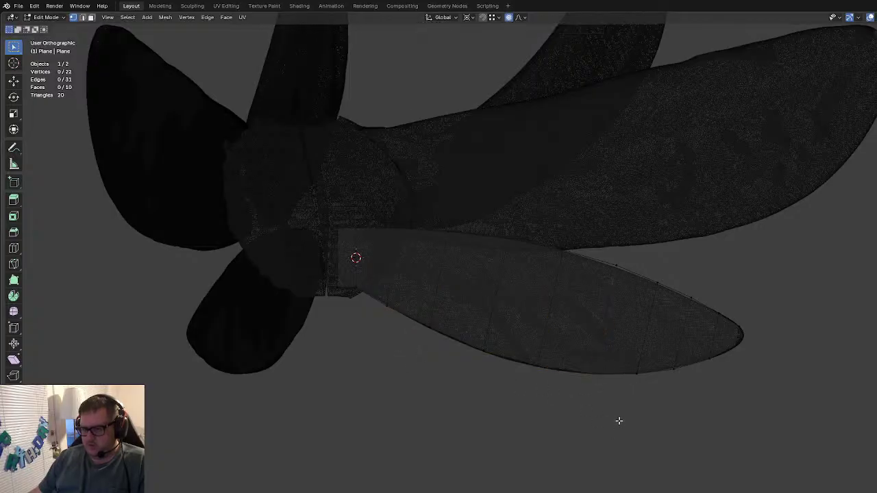
Step: Select the small wing's eight outer vertices in top view and move them into the original wing's thickness with a proportional falloff of about 790 m
{"action": "middle_click_drag", "start_coordinate": [626, 371], "coordinate": [505, 405]}
{"action": "key", "text": "KP_7"}
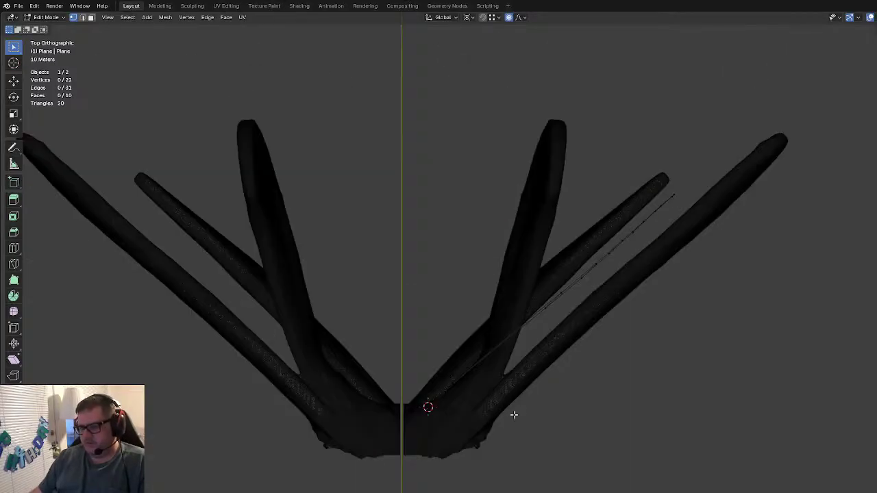
{"action": "scroll", "coordinate": [653, 345], "scroll_direction": "up", "scroll_amount": 2}
{"action": "middle_click_drag", "start_coordinate": [645, 315], "coordinate": [554, 348], "text": "shift"}
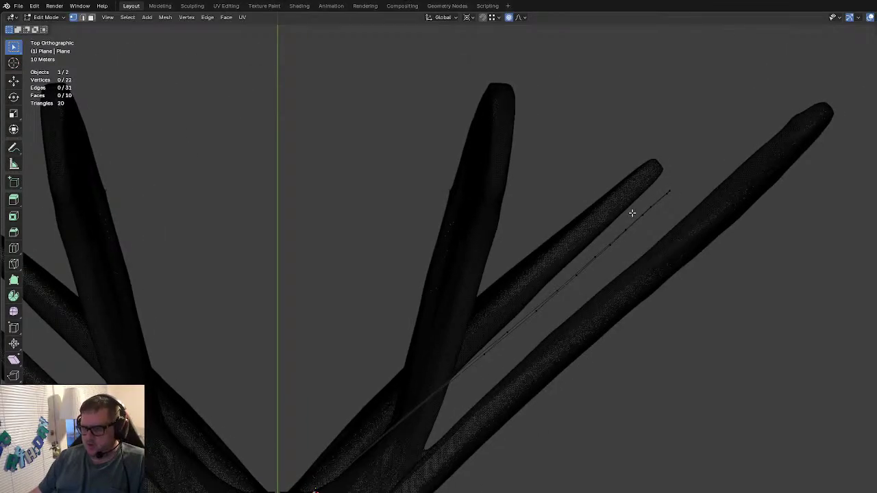
{"action": "key", "text": "b"}
{"action": "left_click_drag", "start_coordinate": [544, 112], "coordinate": [726, 305]}
{"action": "key", "text": "g"}
{"action": "scroll", "coordinate": [751, 299], "scroll_direction": "down", "scroll_amount": 6}
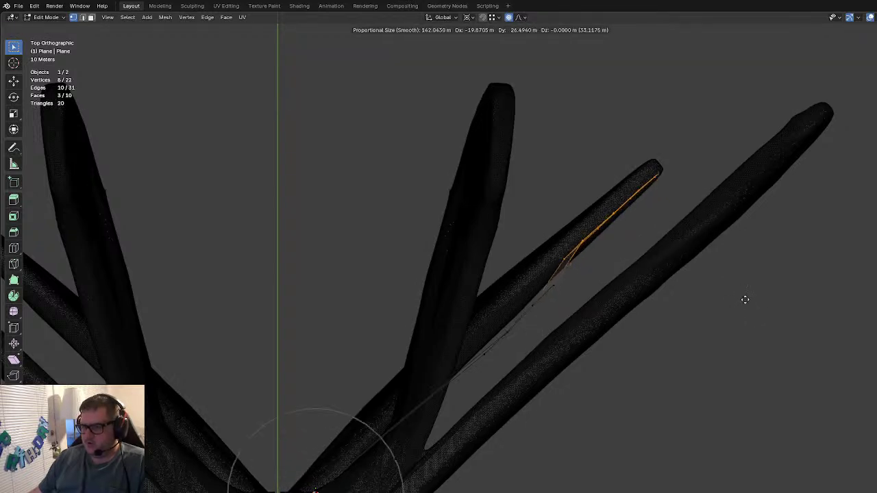
{"action": "scroll", "coordinate": [749, 302], "scroll_direction": "down", "scroll_amount": 9}
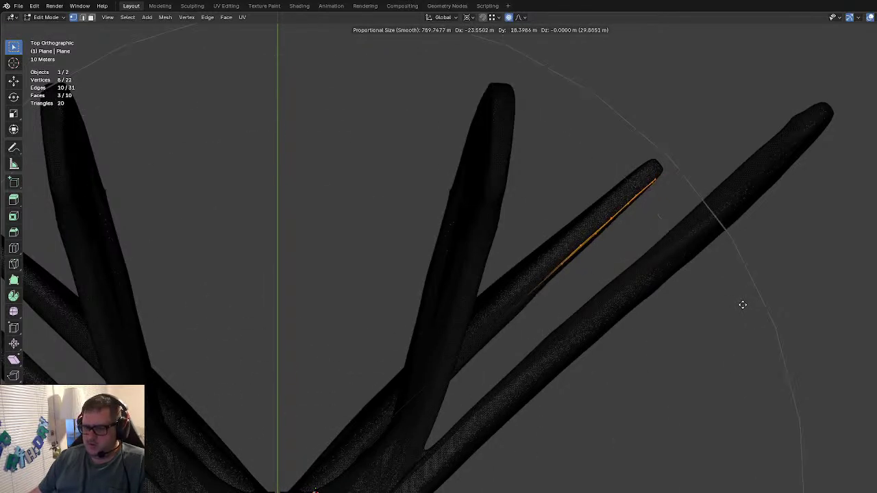
{"action": "left_click", "coordinate": [747, 292]}
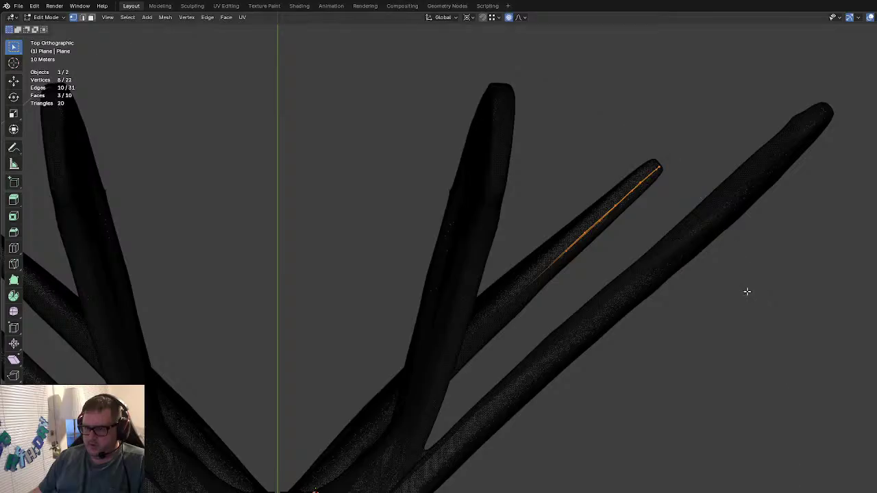
Step: Duplicate the finished small wing plane, place the copy on the original large wing in top view, and raise it along Z in front view
{"action": "middle_click_drag", "start_coordinate": [697, 308], "coordinate": [595, 306]}
{"action": "key", "text": "KP_3"}
{"action": "key", "text": "KP_7"}
{"action": "key", "text": "Tab"}
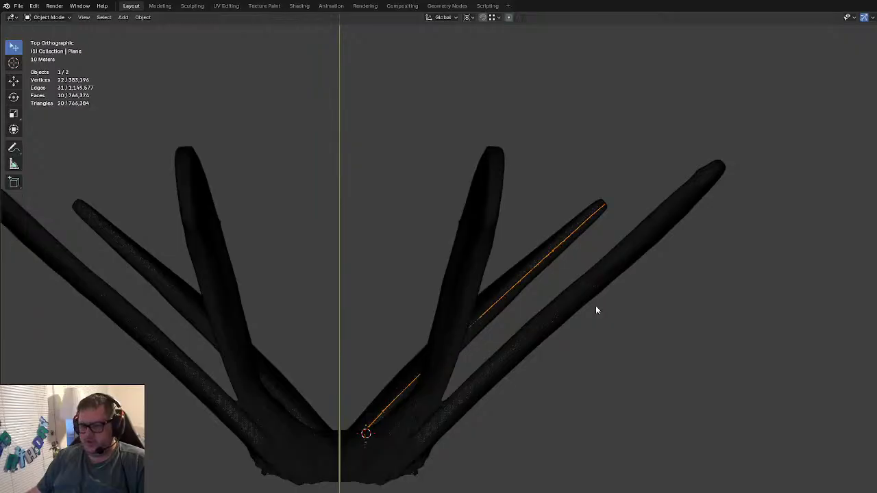
{"action": "key", "text": "shift+d"}
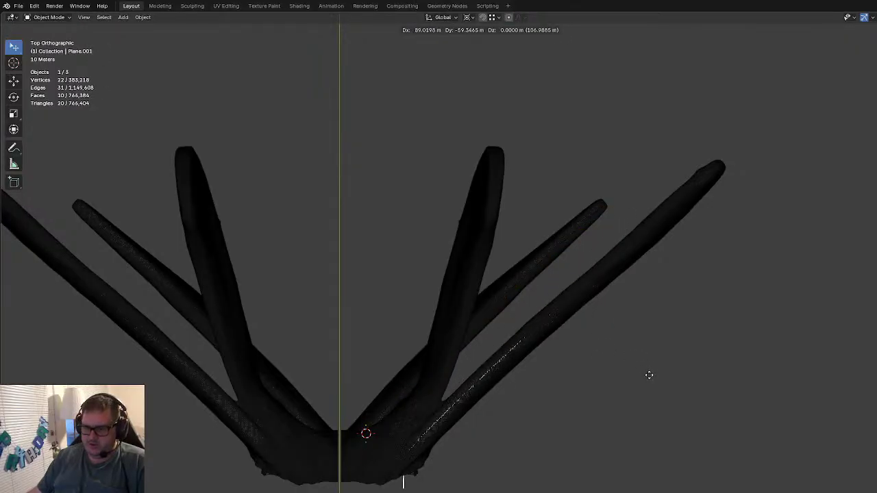
{"action": "left_click", "coordinate": [644, 381]}
{"action": "middle_click_drag", "start_coordinate": [642, 380], "coordinate": [601, 281]}
{"action": "key", "text": "KP_1"}
{"action": "key", "text": "g"}
{"action": "key", "text": "z"}
{"action": "left_click", "coordinate": [641, 368]}
Step: Move the copy's four end vertices up toward the large wing's tip in front view with a proportional falloff of about 956 m
{"action": "key", "text": "Tab"}
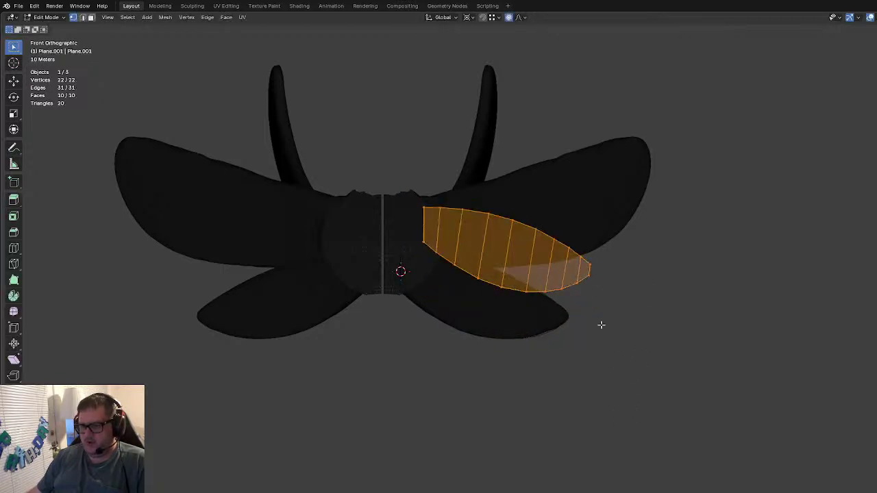
{"action": "scroll", "coordinate": [610, 340], "scroll_direction": "up", "scroll_amount": 3}
{"action": "middle_click_drag", "start_coordinate": [626, 265], "coordinate": [577, 327], "text": "shift"}
{"action": "left_click_drag", "start_coordinate": [588, 280], "coordinate": [639, 374]}
{"action": "key", "text": "g"}
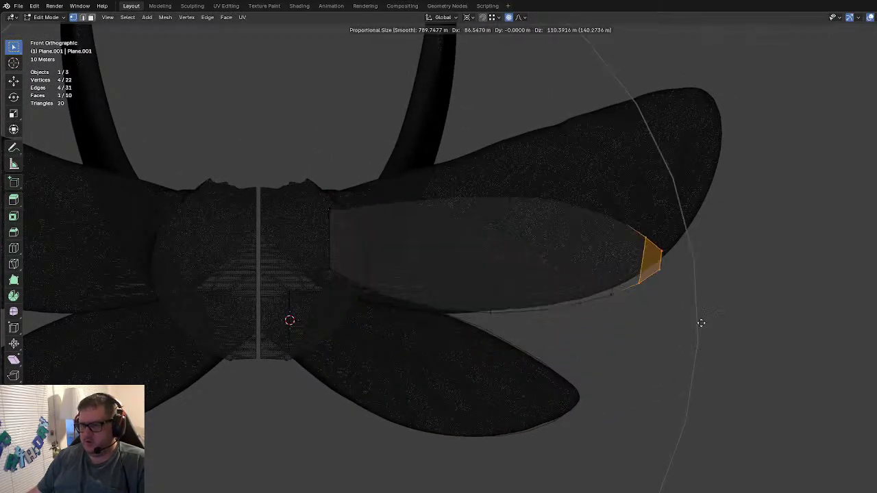
{"action": "scroll", "coordinate": [697, 335], "scroll_direction": "up", "scroll_amount": 5}
{"action": "scroll", "coordinate": [728, 254], "scroll_direction": "down", "scroll_amount": 3}
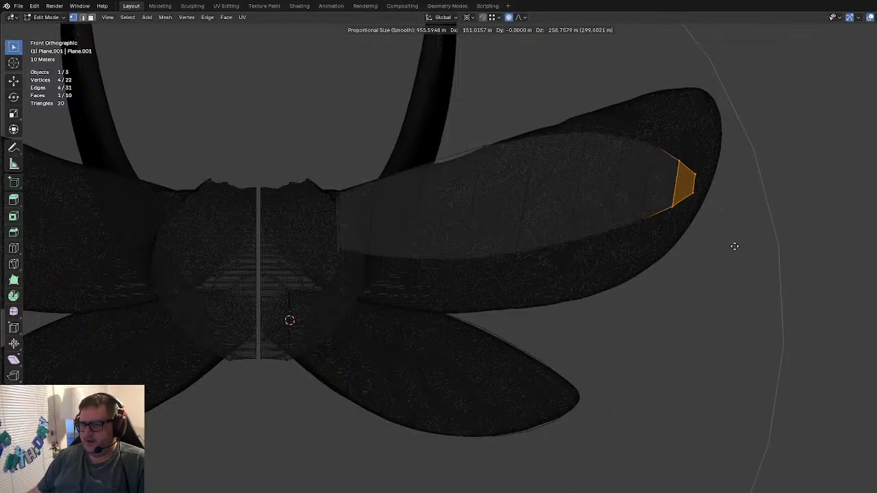
{"action": "left_click", "coordinate": [750, 244]}
Step: Move three lower-edge vertices with a falloff of about 335 m, and the adjacent outer one with a smaller falloff, onto the large wing's lower outline
{"action": "left_click_drag", "start_coordinate": [399, 247], "coordinate": [586, 278]}
{"action": "key", "text": "g"}
{"action": "scroll", "coordinate": [582, 310], "scroll_direction": "up", "scroll_amount": 3}
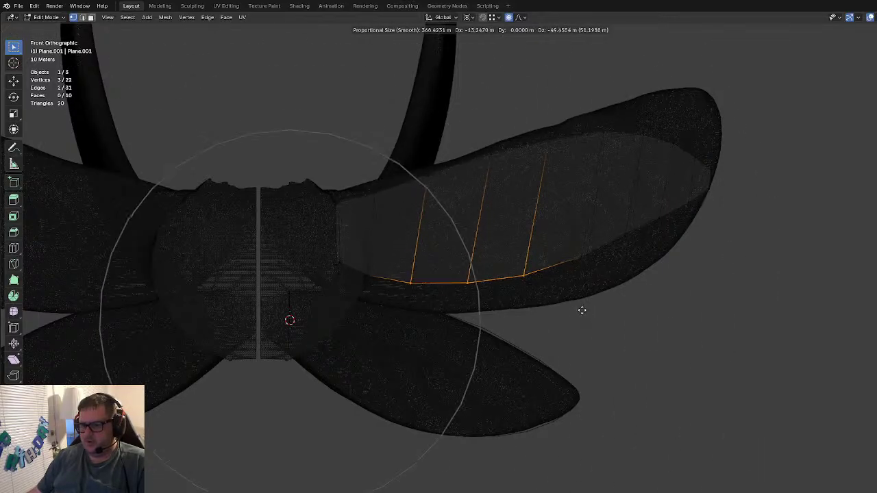
{"action": "scroll", "coordinate": [581, 332], "scroll_direction": "up", "scroll_amount": 1}
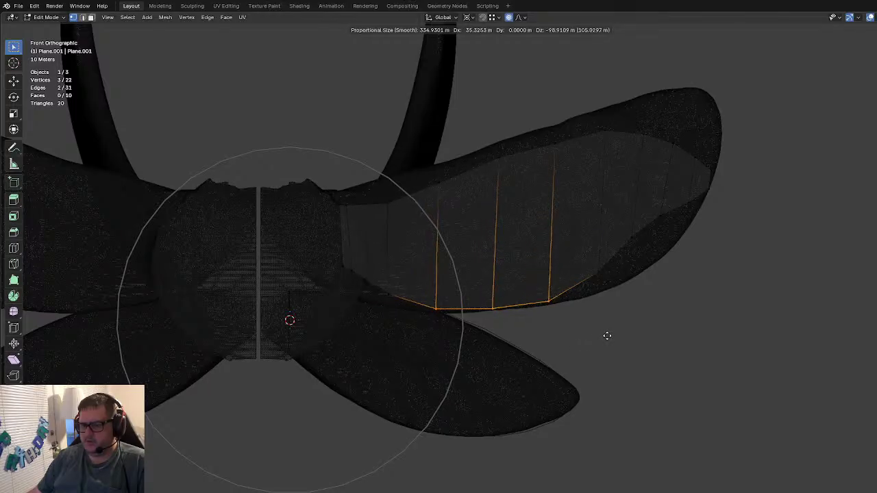
{"action": "left_click", "coordinate": [607, 337]}
{"action": "left_click", "coordinate": [606, 281]}
{"action": "key", "text": "g"}
{"action": "scroll", "coordinate": [609, 299], "scroll_direction": "up", "scroll_amount": 10}
{"action": "left_click", "coordinate": [613, 305]}
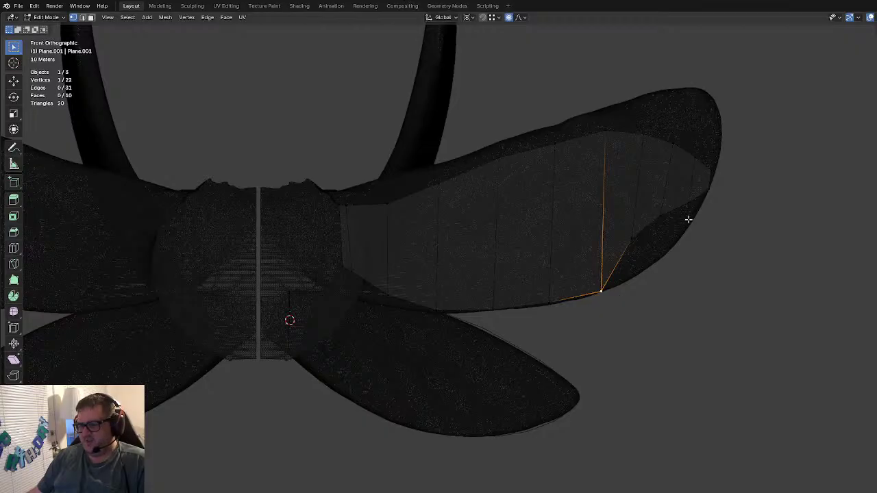
Step: Move the copy's tip vertices up to the rounded end of the original large wing with a small proportional falloff
{"action": "key", "text": "g"}
{"action": "scroll", "coordinate": [739, 149], "scroll_direction": "up", "scroll_amount": 3}
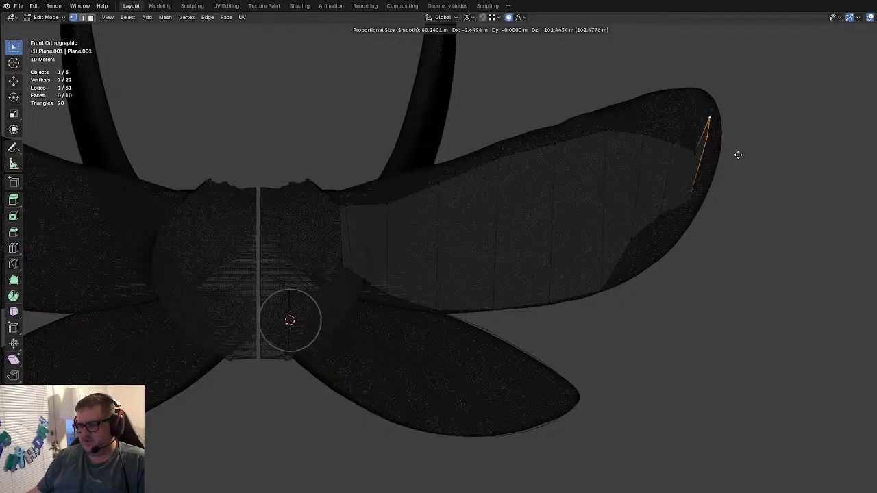
{"action": "left_click", "coordinate": [736, 152]}
{"action": "key", "text": "g"}
{"action": "left_click", "coordinate": [752, 149]}
{"action": "left_click", "coordinate": [691, 156]}
{"action": "key", "text": "g"}
{"action": "scroll", "coordinate": [674, 137], "scroll_direction": "up", "scroll_amount": 5}
{"action": "scroll", "coordinate": [676, 120], "scroll_direction": "down", "scroll_amount": 15}
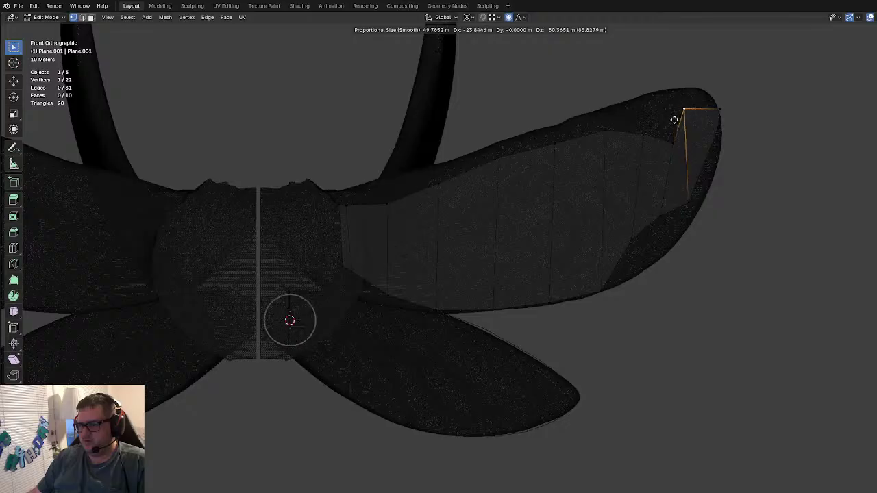
{"action": "key", "text": "Escape"}
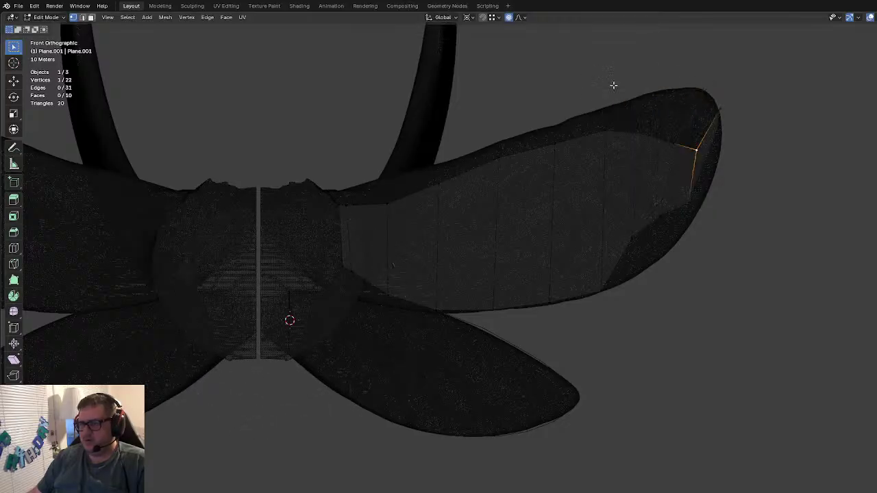
Step: Move the vertices along the middle and outer upper edge one by one onto the large wing's outline without proportional editing
{"action": "key", "text": "g"}
{"action": "left_click", "coordinate": [506, 135]}
{"action": "key", "text": "g"}
{"action": "left_click", "coordinate": [555, 133]}
{"action": "left_click", "coordinate": [604, 131]}
{"action": "key", "text": "g"}
{"action": "key", "text": "g"}
{"action": "left_click", "coordinate": [649, 96]}
{"action": "key", "text": "g"}
{"action": "left_click", "coordinate": [680, 71]}
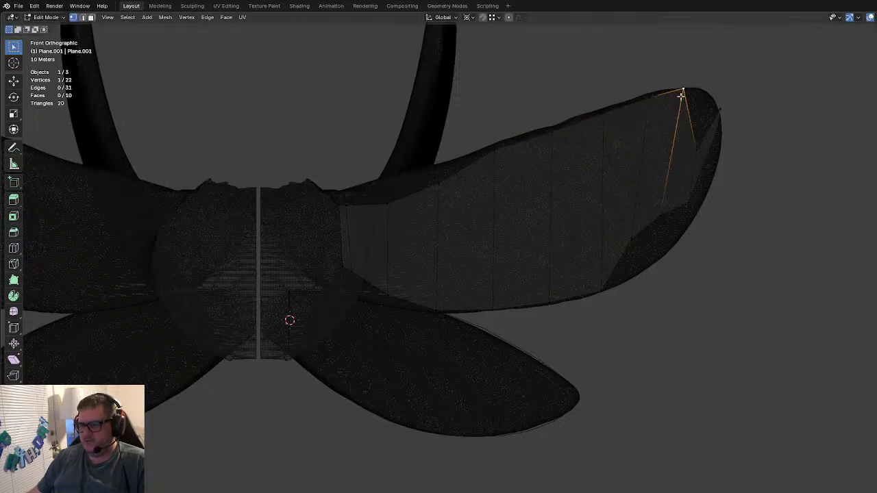
Step: Move the remaining outer lower-edge and tip vertices one by one onto the rounded outline of the original large wing
{"action": "key", "text": "g"}
{"action": "left_click", "coordinate": [644, 278]}
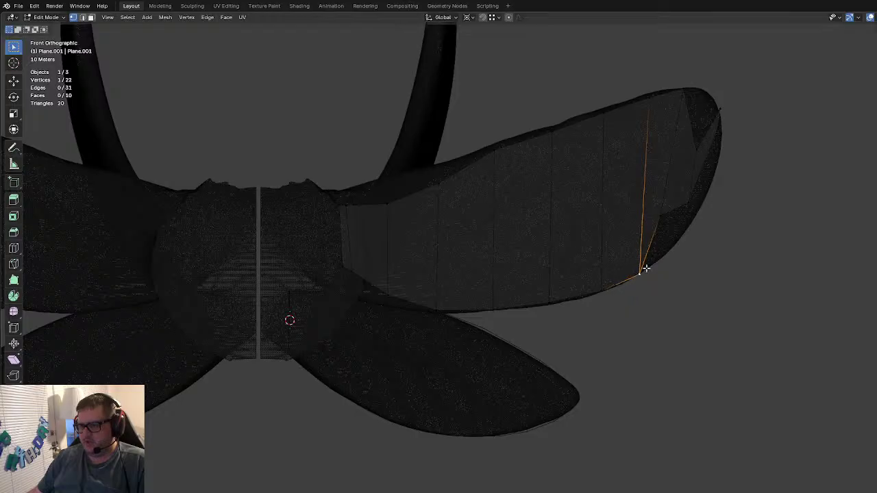
{"action": "key", "text": "g"}
{"action": "left_click", "coordinate": [690, 257]}
{"action": "key", "text": "g"}
{"action": "right_click", "coordinate": [694, 135]}
{"action": "key", "text": "g"}
{"action": "left_click", "coordinate": [703, 91]}
{"action": "key", "text": "g"}
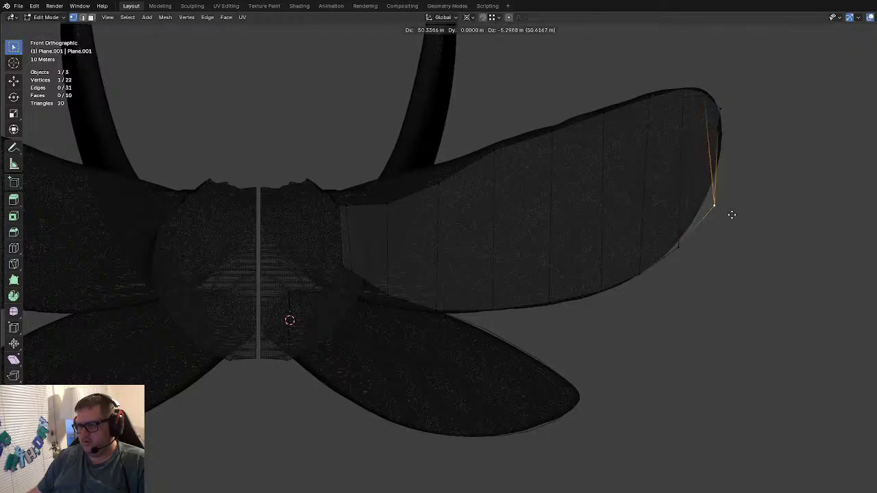
{"action": "left_click", "coordinate": [716, 223]}
{"action": "key", "text": "g"}
{"action": "left_click", "coordinate": [726, 164]}
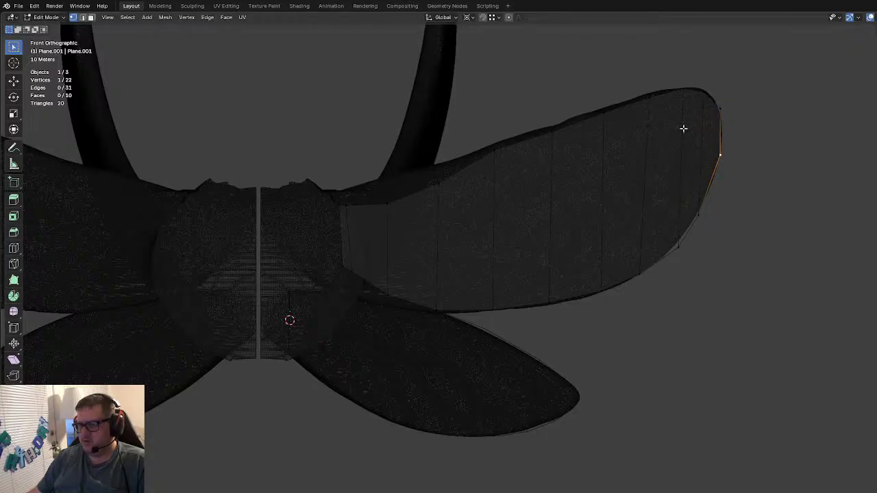
Step: Move the three upper-edge vertices nearest the wing root one by one onto the original large wing's outline
{"action": "left_click", "coordinate": [747, 254]}
{"action": "scroll", "coordinate": [473, 204], "scroll_direction": "up", "scroll_amount": 2}
{"action": "key", "text": "g"}
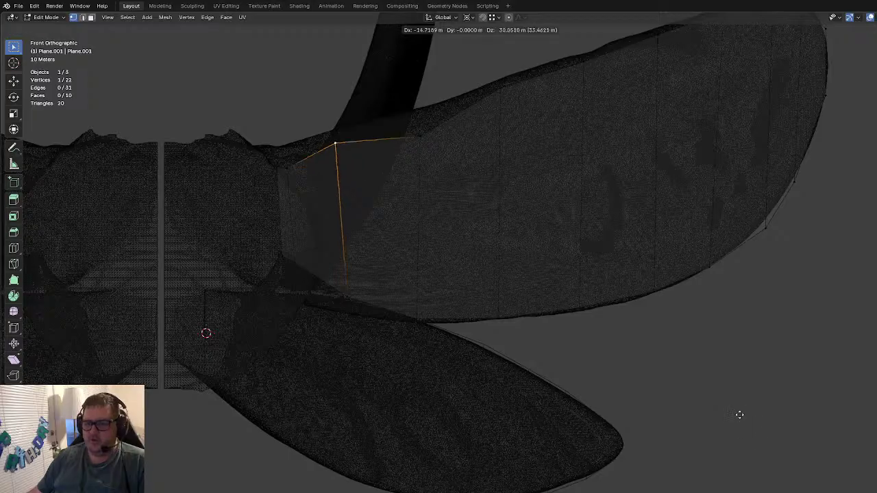
{"action": "left_click", "coordinate": [739, 404]}
{"action": "left_click", "coordinate": [425, 136]}
{"action": "key", "text": "g"}
{"action": "left_click", "coordinate": [710, 348]}
{"action": "key", "text": "g"}
{"action": "left_click", "coordinate": [790, 433]}
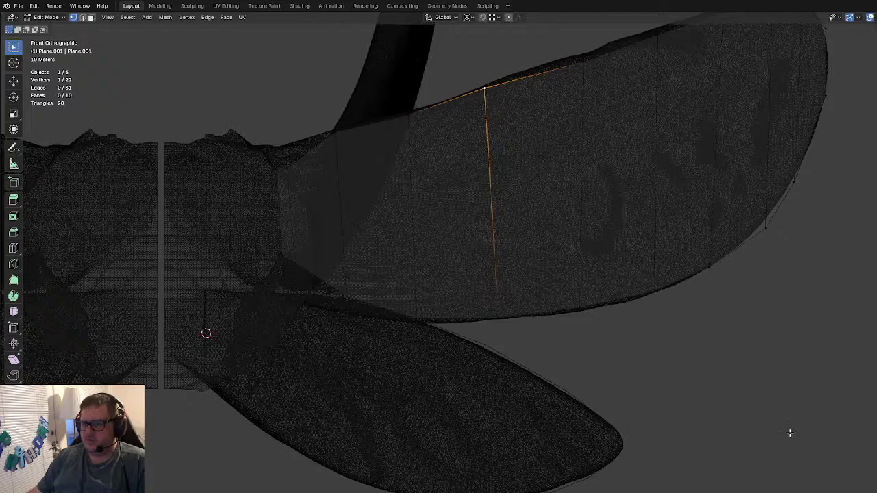
Step: Reposition the middle vertices on the low-poly strip's upper edge so they sit along the outline of the dense reference blade
{"action": "key", "text": "g"}
{"action": "left_click", "coordinate": [812, 463]}
{"action": "left_click", "coordinate": [793, 459]}
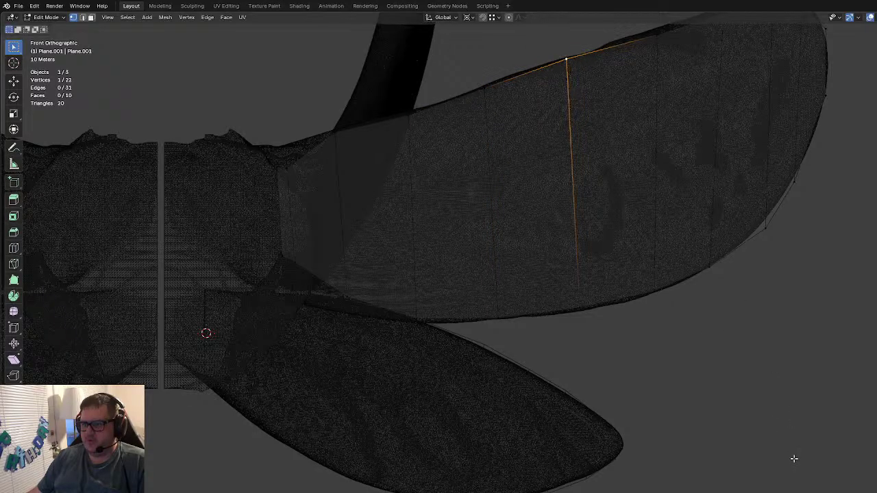
{"action": "middle_click_drag", "start_coordinate": [717, 395], "coordinate": [723, 447], "text": "shift"}
{"action": "key", "text": "g"}
{"action": "key", "text": "g"}
{"action": "left_click", "coordinate": [828, 385]}
Step: Move the two lower vertices at the strip's inner end down onto the reference blade's lower outline
{"action": "left_click", "coordinate": [405, 387]}
{"action": "left_click", "coordinate": [349, 358]}
{"action": "left_click", "coordinate": [287, 314]}
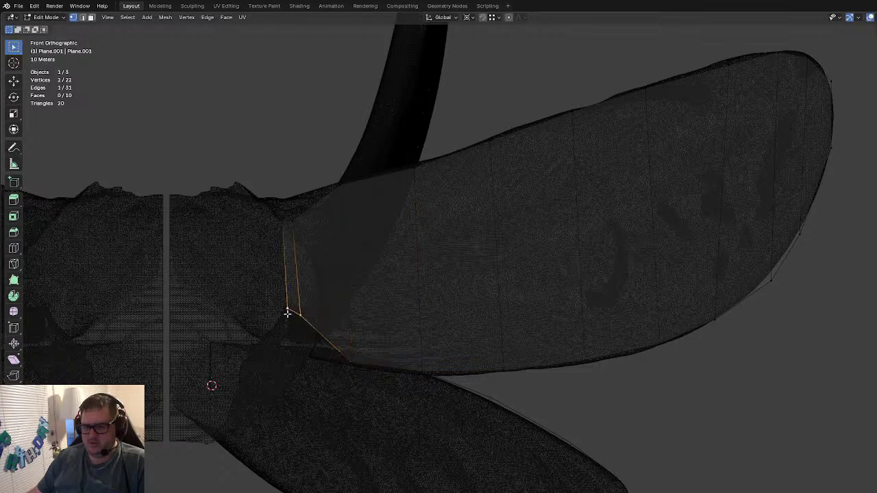
{"action": "key", "text": "g"}
{"action": "key", "text": "x"}
{"action": "key", "text": "y"}
{"action": "left_click", "coordinate": [749, 470]}
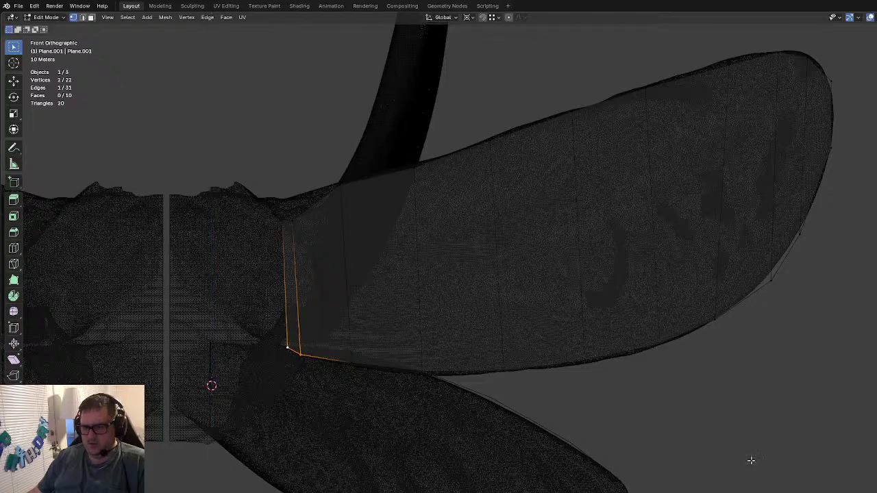
Step: Adjust the next two lower-edge vertices near the inner end to follow the reference blade's lower outline
{"action": "left_click", "coordinate": [419, 377]}
{"action": "key", "text": "g"}
{"action": "key", "text": "x"}
{"action": "key", "text": "y"}
{"action": "left_click", "coordinate": [709, 450]}
{"action": "key", "text": "g"}
{"action": "left_click", "coordinate": [711, 421]}
{"action": "key", "text": "g"}
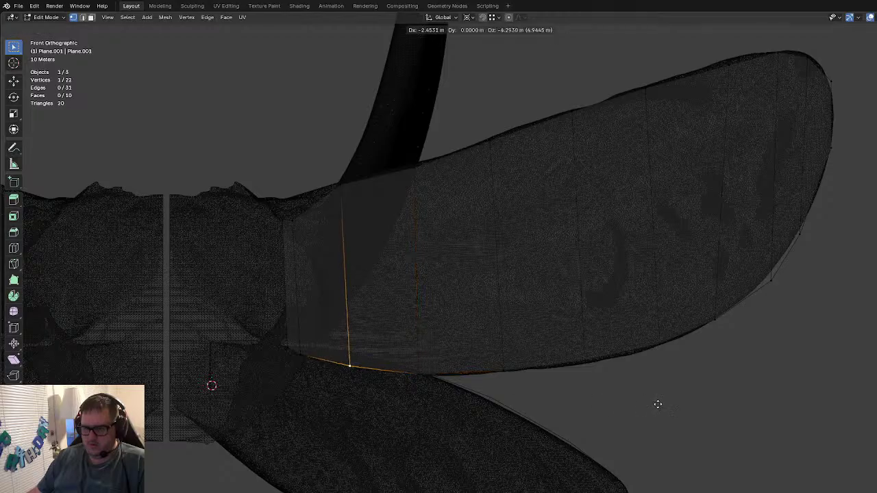
{"action": "left_click", "coordinate": [659, 404]}
Step: Move two lower-edge vertices on the outer half of the strip onto the reference blade's lower outline
{"action": "left_click", "coordinate": [593, 362]}
{"action": "key", "text": "g"}
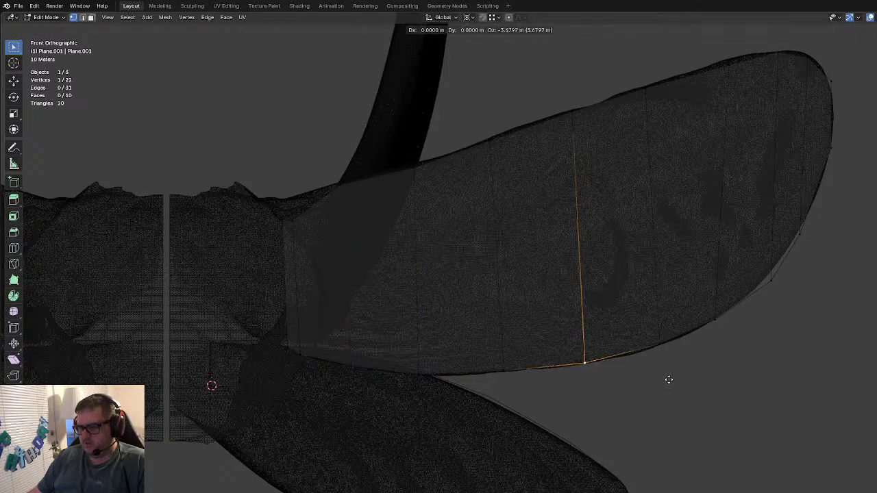
{"action": "left_click", "coordinate": [670, 378]}
{"action": "left_click", "coordinate": [671, 353]}
{"action": "key", "text": "g"}
{"action": "left_click", "coordinate": [675, 360]}
Step: Move the upper and lower ends of the middle cross edge along the outline toward the inner end
{"action": "left_click", "coordinate": [571, 120]}
{"action": "key", "text": "g"}
{"action": "left_click", "coordinate": [776, 393]}
{"action": "left_click", "coordinate": [580, 352]}
{"action": "key", "text": "g"}
{"action": "key", "text": "g"}
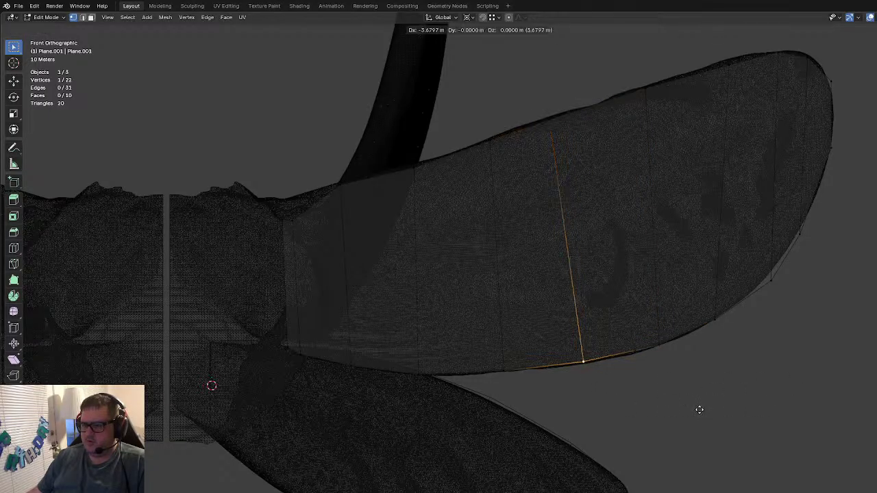
{"action": "left_click", "coordinate": [679, 408]}
Step: Slide both end vertices of the cross edge just inward of the middle one toward the base to even the spacing
{"action": "left_click", "coordinate": [494, 151]}
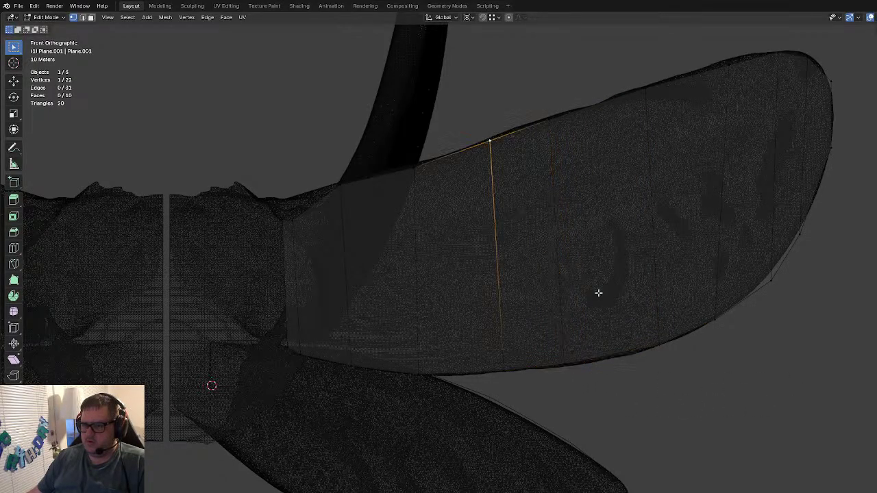
{"action": "key", "text": "g"}
{"action": "key", "text": "g"}
{"action": "left_click", "coordinate": [645, 417]}
{"action": "left_click", "coordinate": [509, 374]}
{"action": "key", "text": "g"}
{"action": "key", "text": "g"}
{"action": "left_click", "coordinate": [722, 448]}
Step: Check the strip's full topology and slide two lower-edge vertices near the inner end slightly outward along the edge
{"action": "key", "text": "a"}
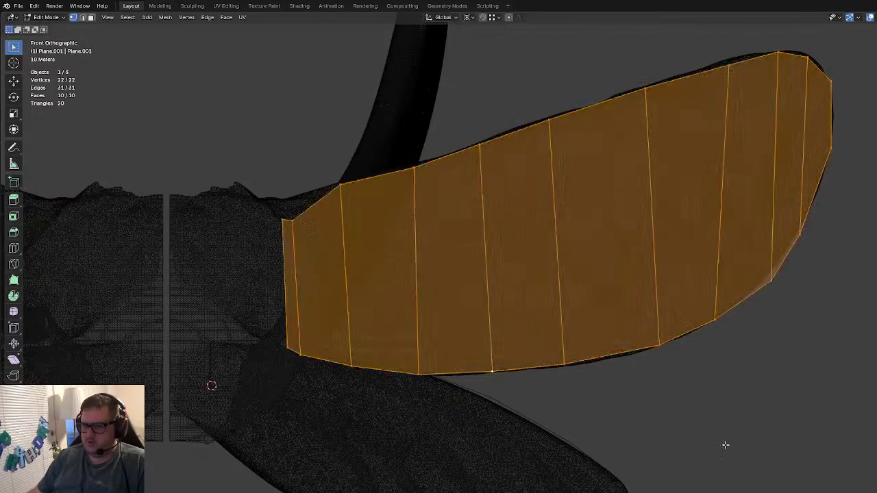
{"action": "left_click", "coordinate": [421, 368]}
{"action": "key", "text": "g"}
{"action": "key", "text": "g"}
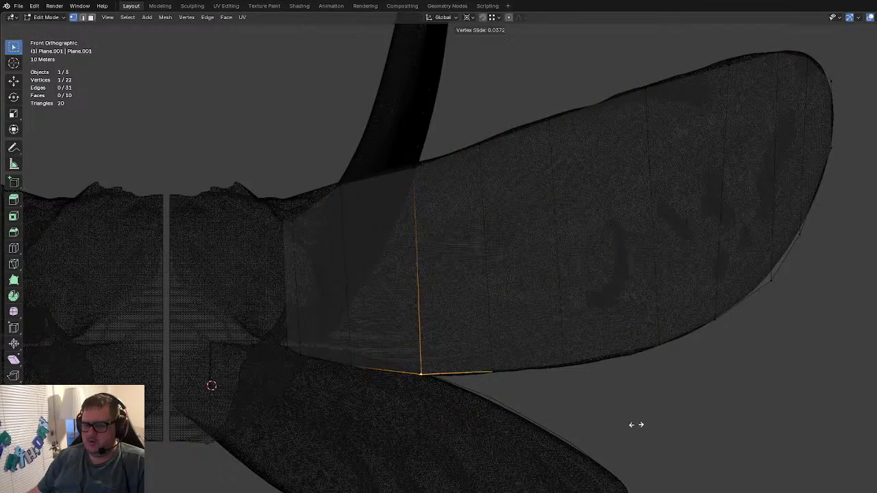
{"action": "left_click", "coordinate": [640, 423]}
{"action": "key", "text": "a"}
{"action": "left_click", "coordinate": [360, 368]}
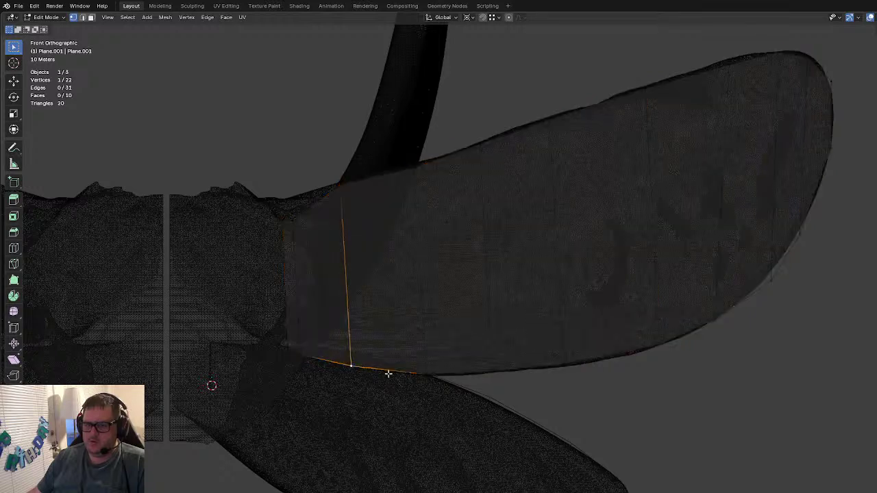
{"action": "key", "text": "g"}
{"action": "key", "text": "g"}
{"action": "left_click", "coordinate": [569, 399]}
Step: Slide the upper vertex near the inner end outward and raise the two inner-end upper vertices along Z to the reference outline
{"action": "left_click", "coordinate": [344, 186]}
{"action": "key", "text": "g"}
{"action": "key", "text": "g"}
{"action": "left_click", "coordinate": [607, 397]}
{"action": "left_click", "coordinate": [284, 221]}
{"action": "key", "text": "g"}
{"action": "key", "text": "z"}
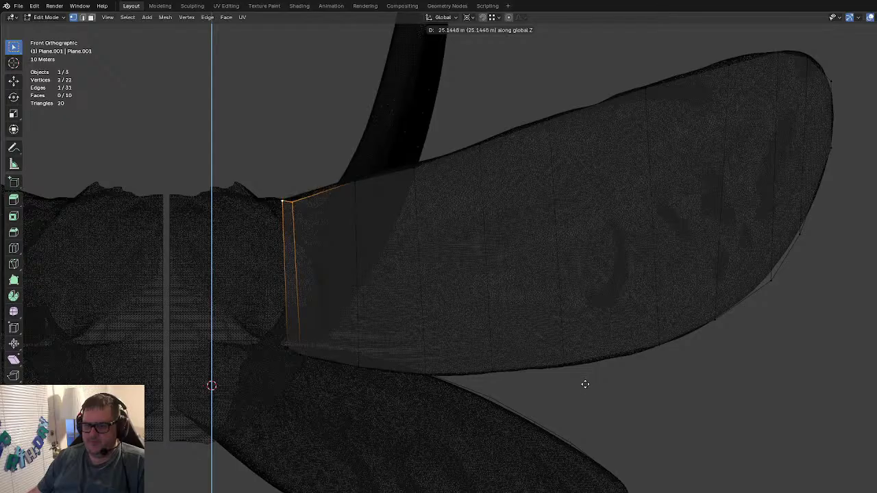
{"action": "left_click", "coordinate": [584, 380]}
Step: Check the strip from above, then slide both ends of the cross edge on its outer half inward in front view
{"action": "middle_click_drag", "start_coordinate": [514, 364], "coordinate": [520, 443]}
{"action": "key", "text": "KP_7"}
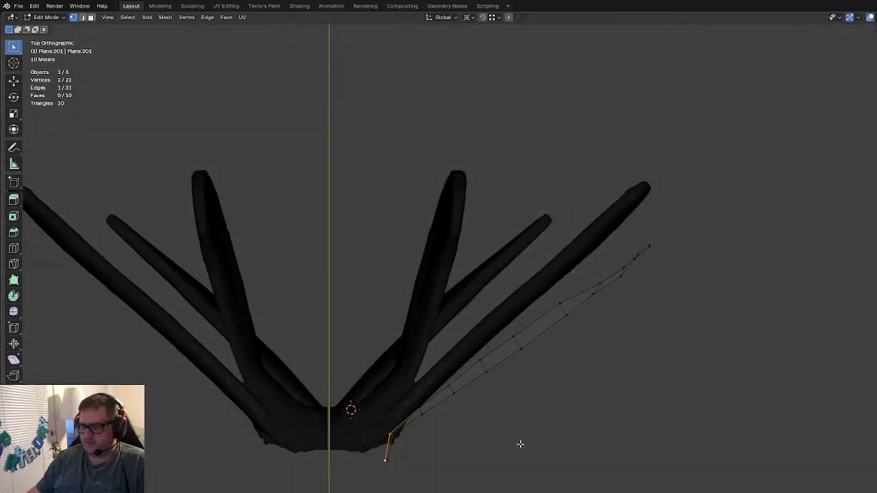
{"action": "key", "text": "KP_1"}
{"action": "scroll", "coordinate": [610, 375], "scroll_direction": "up", "scroll_amount": 1}
{"action": "left_click", "coordinate": [618, 386]}
{"action": "middle_click_drag", "start_coordinate": [620, 387], "coordinate": [562, 413], "text": "shift"}
{"action": "scroll", "coordinate": [544, 394], "scroll_direction": "up", "scroll_amount": 2}
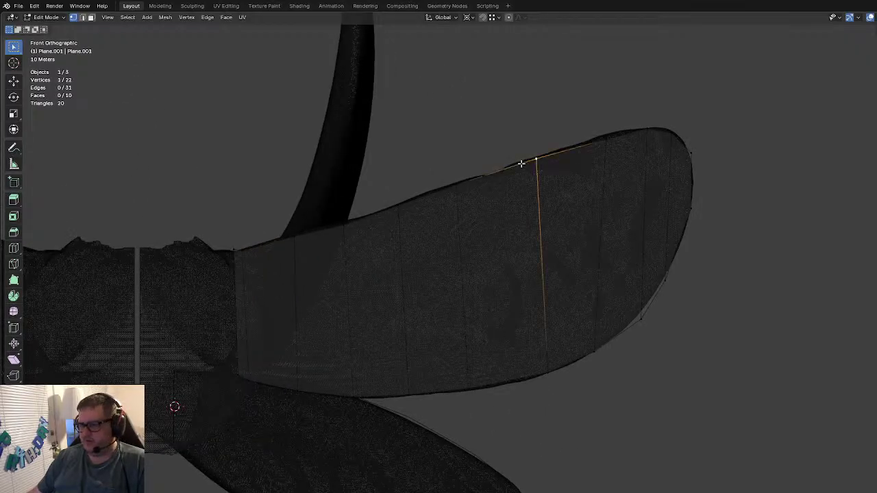
{"action": "key", "text": "g"}
{"action": "key", "text": "g"}
{"action": "left_click", "coordinate": [493, 117]}
{"action": "left_click", "coordinate": [546, 370]}
{"action": "key", "text": "g"}
{"action": "key", "text": "g"}
{"action": "left_click", "coordinate": [554, 426]}
Step: Move the next two upper-edge vertices toward the tip inward along the reference blade's upper outline
{"action": "left_click", "coordinate": [482, 137]}
{"action": "key", "text": "g"}
{"action": "key", "text": "g"}
{"action": "left_click", "coordinate": [481, 125]}
{"action": "left_click", "coordinate": [614, 127]}
{"action": "key", "text": "g"}
{"action": "left_click", "coordinate": [678, 381]}
Step: Move the two matching lower-edge vertices near the tip onto the reference blade's lower outline
{"action": "left_click", "coordinate": [591, 357]}
{"action": "key", "text": "g"}
{"action": "left_click", "coordinate": [602, 387]}
{"action": "left_click", "coordinate": [640, 319]}
{"action": "key", "text": "g"}
{"action": "left_click", "coordinate": [773, 226]}
{"action": "left_click", "coordinate": [641, 319]}
{"action": "key", "text": "g"}
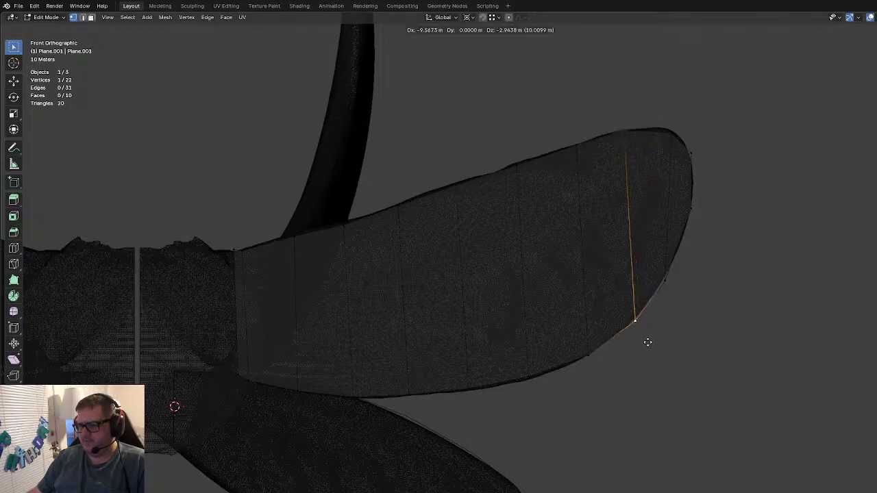
{"action": "left_click", "coordinate": [646, 340]}
Step: Fit both ends of the cross edge nearest the tip to the reference outline and select the whole mesh to check spacing
{"action": "left_click", "coordinate": [660, 283]}
{"action": "key", "text": "g"}
{"action": "left_click", "coordinate": [726, 323]}
{"action": "left_click", "coordinate": [670, 143]}
{"action": "key", "text": "g"}
{"action": "left_click", "coordinate": [665, 115]}
{"action": "left_click", "coordinate": [723, 124]}
{"action": "key", "text": "a"}
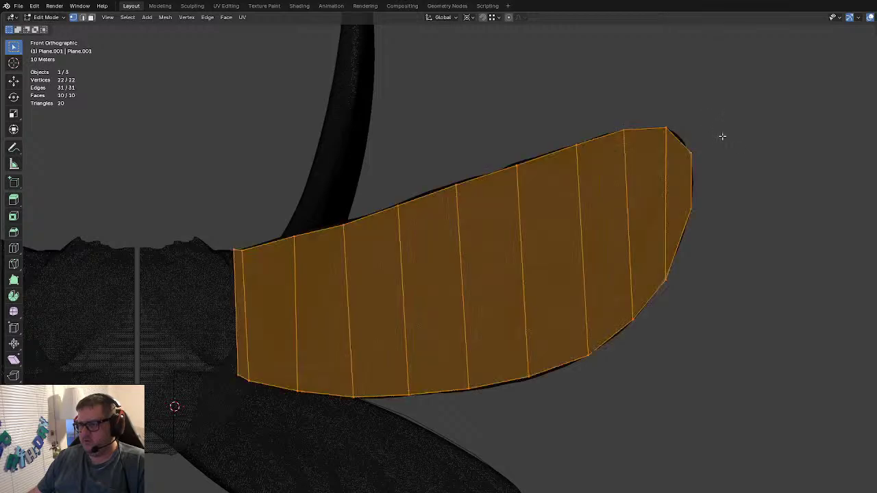
Step: Shift the second and third cross edges from the tip inward, and add the cross edges on either side to the selection
{"action": "left_click", "coordinate": [616, 141]}
{"action": "left_click", "coordinate": [618, 318], "text": "shift"}
{"action": "key", "text": "g"}
{"action": "left_click", "coordinate": [629, 368]}
{"action": "left_click", "coordinate": [659, 137], "text": "shift"}
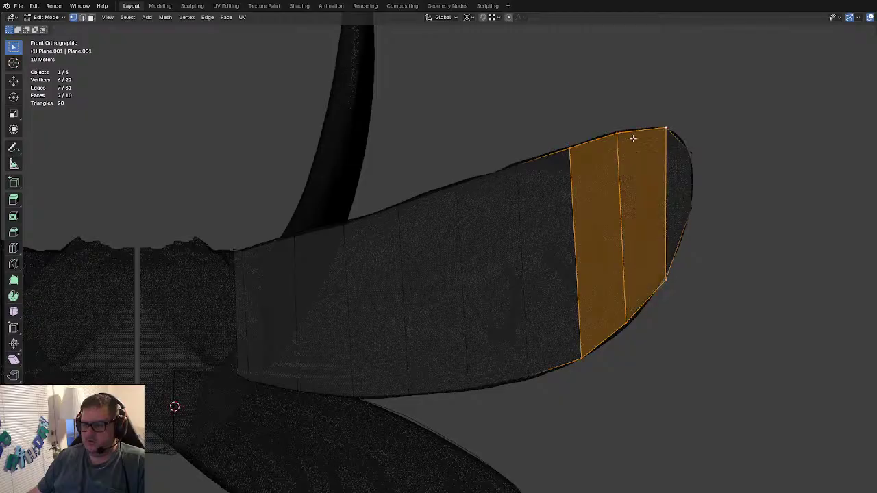
{"action": "left_click", "coordinate": [522, 170], "text": "shift"}
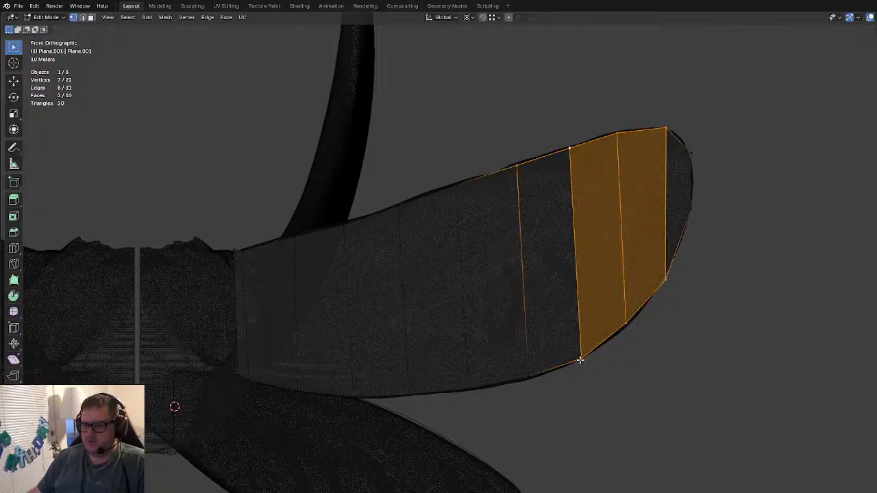
{"action": "left_click", "coordinate": [532, 381], "text": "shift"}
{"action": "key", "text": "ctrl+x"}
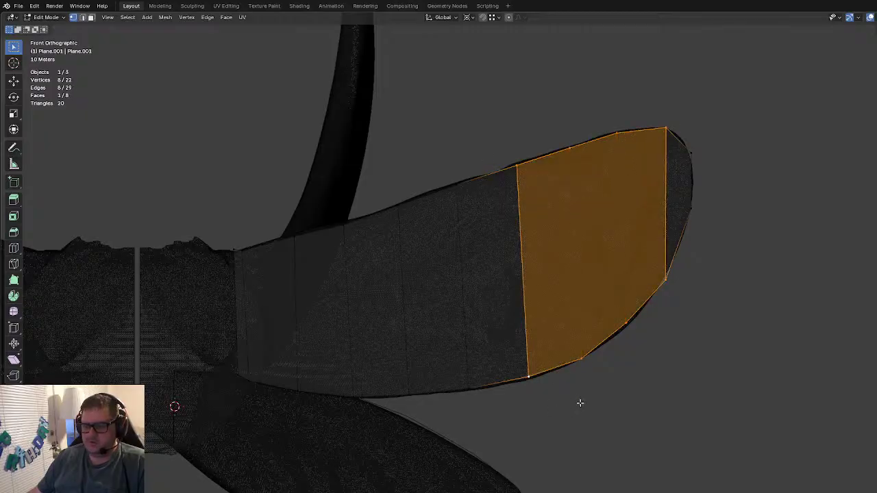
{"action": "key", "text": "g"}
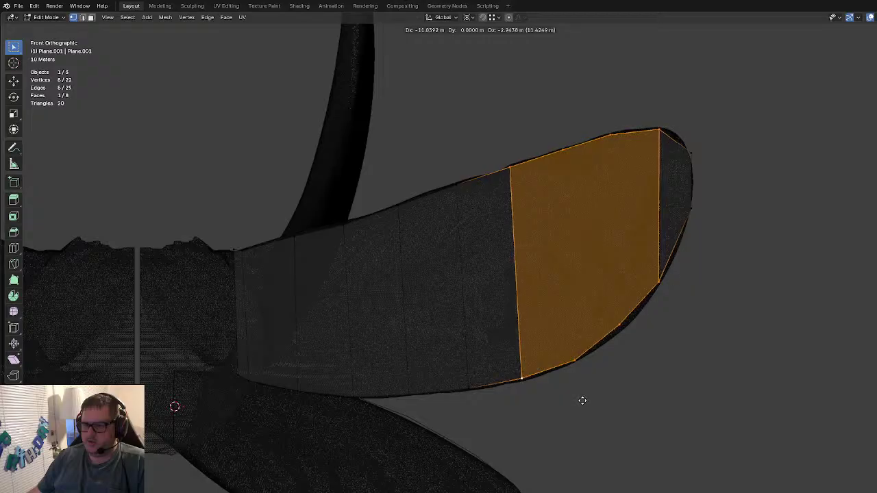
{"action": "left_click", "coordinate": [584, 401]}
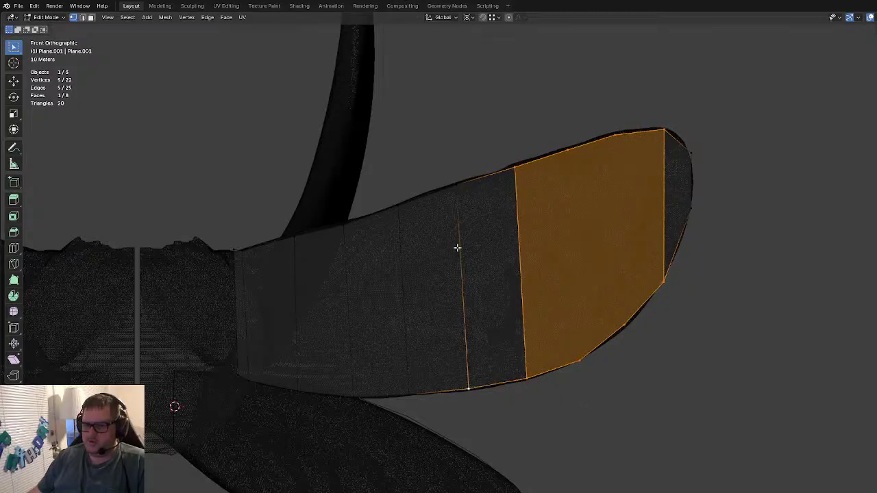
{"action": "left_click", "coordinate": [454, 182], "text": "shift"}
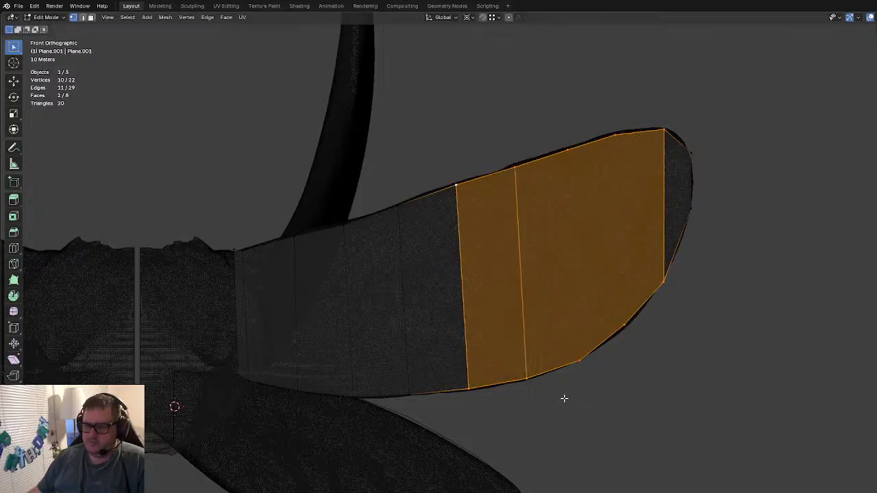
{"action": "key", "text": "ctrl+z"}
{"action": "key", "text": "ctrl+z"}
{"action": "key", "text": "ctrl+z"}
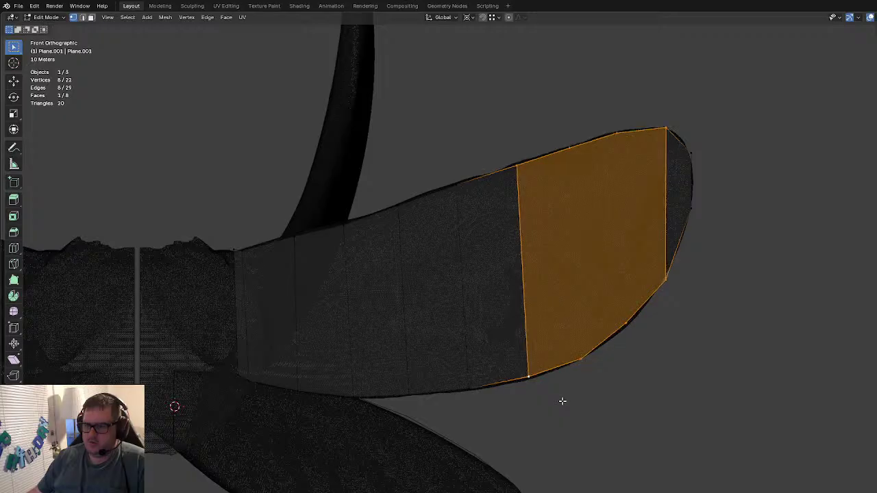
Step: Extend the selection by the next two cross edges toward the base, shifting the selected group slightly inward
{"action": "left_click", "coordinate": [468, 388], "text": "shift"}
{"action": "left_click", "coordinate": [456, 185], "text": "shift"}
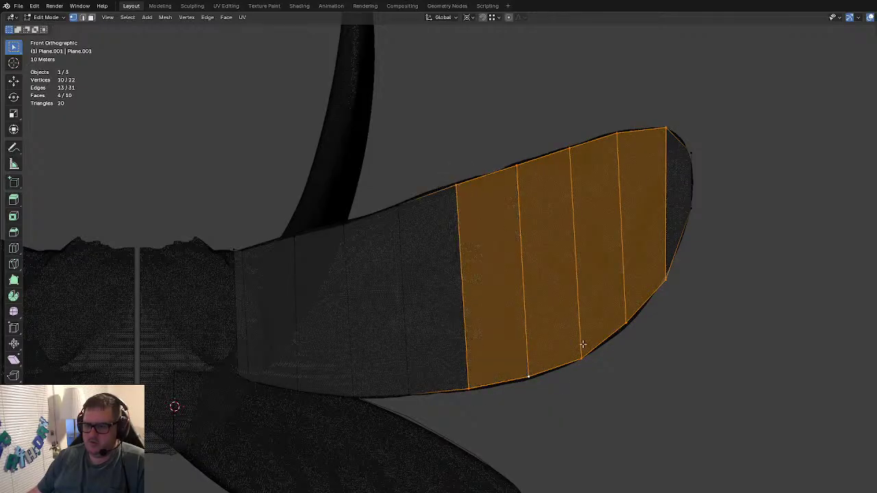
{"action": "left_click", "coordinate": [440, 409], "text": "shift"}
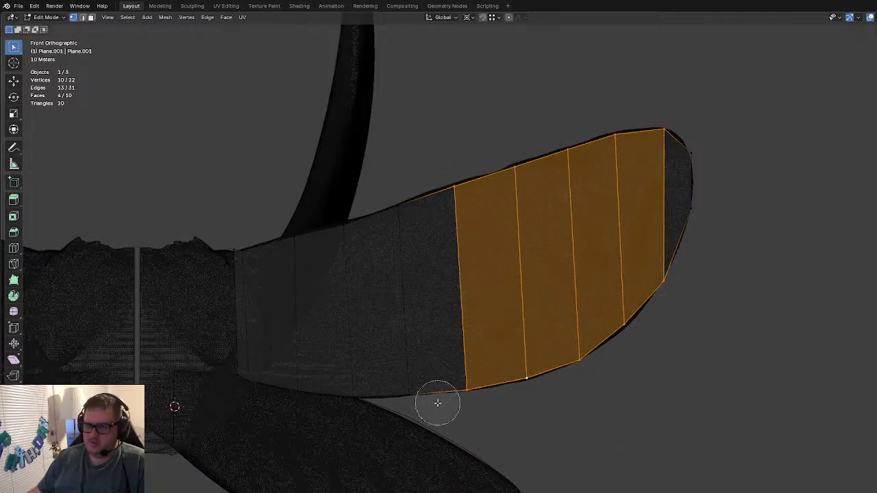
{"action": "left_click", "coordinate": [410, 210], "text": "shift"}
{"action": "key", "text": "g"}
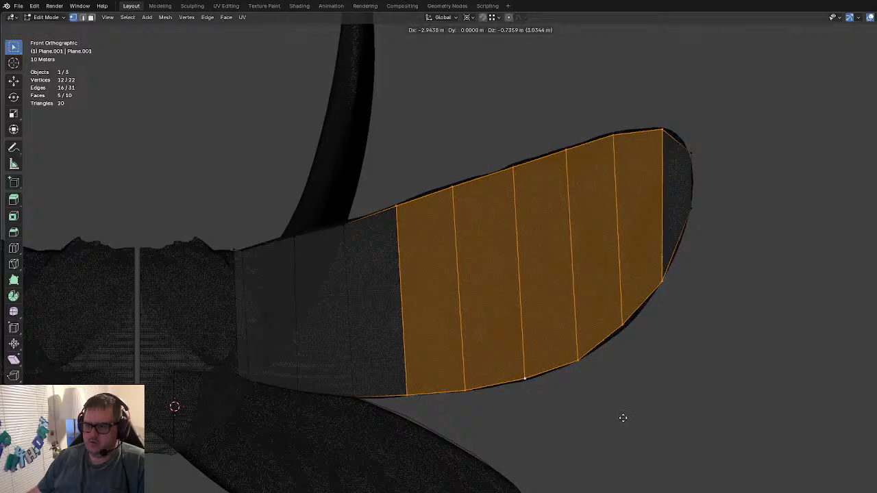
{"action": "left_click", "coordinate": [622, 417]}
Step: Nudge the lower vertex near the tip, the mid upper-edge vertex and the tip vertices onto the reference outline, then select everything
{"action": "left_click", "coordinate": [632, 333]}
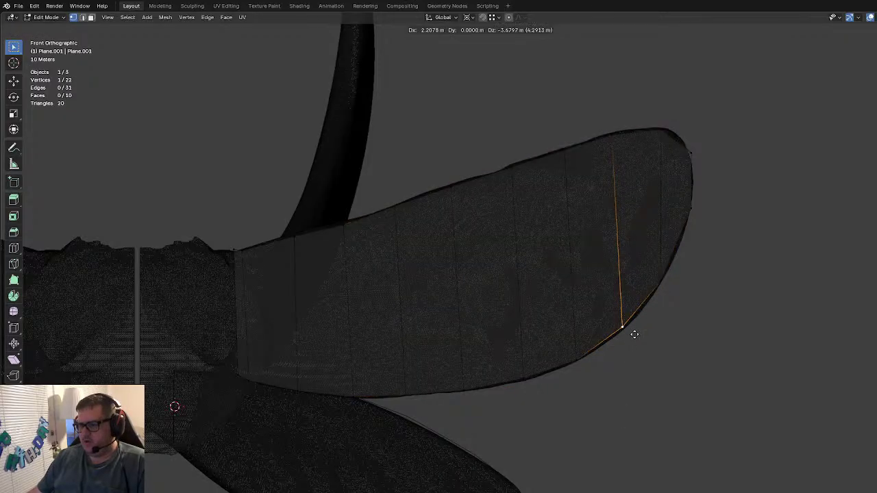
{"action": "left_click", "coordinate": [519, 169]}
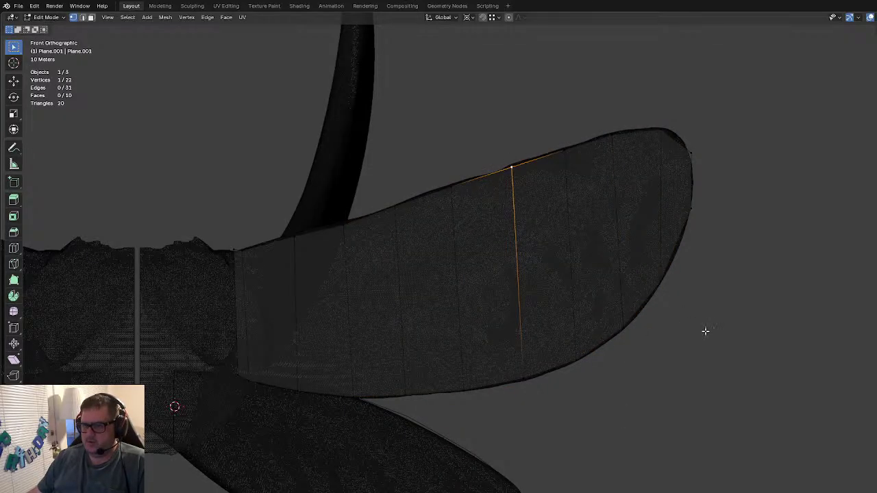
{"action": "key", "text": "g"}
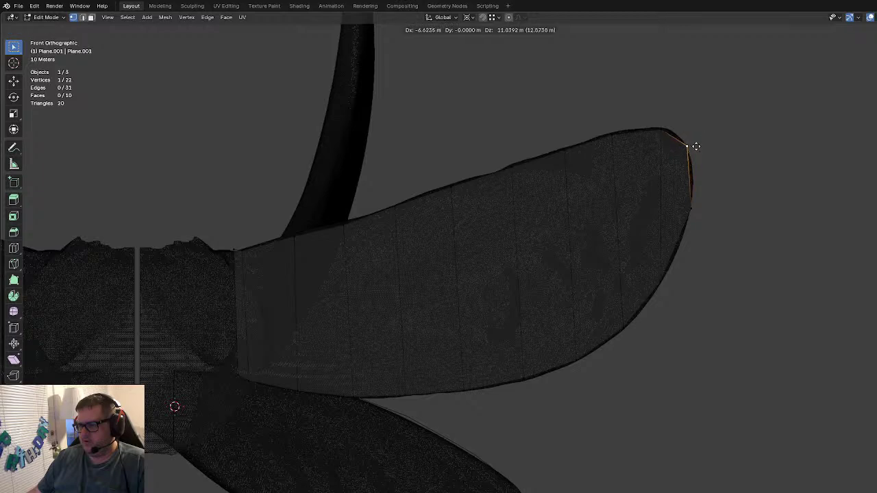
{"action": "left_click", "coordinate": [694, 144]}
{"action": "key", "text": "g"}
{"action": "left_click", "coordinate": [702, 211]}
{"action": "key", "text": "a"}
{"action": "key", "text": "KP_7"}
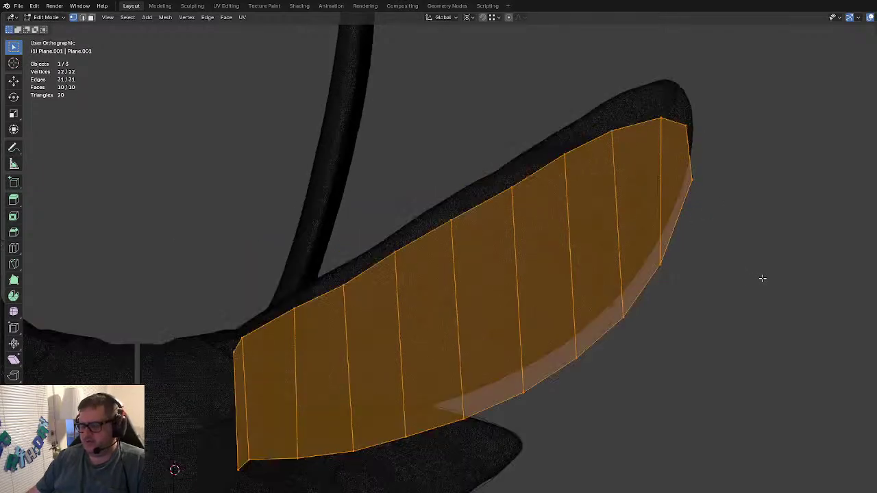
{"action": "key", "text": "alt+a"}
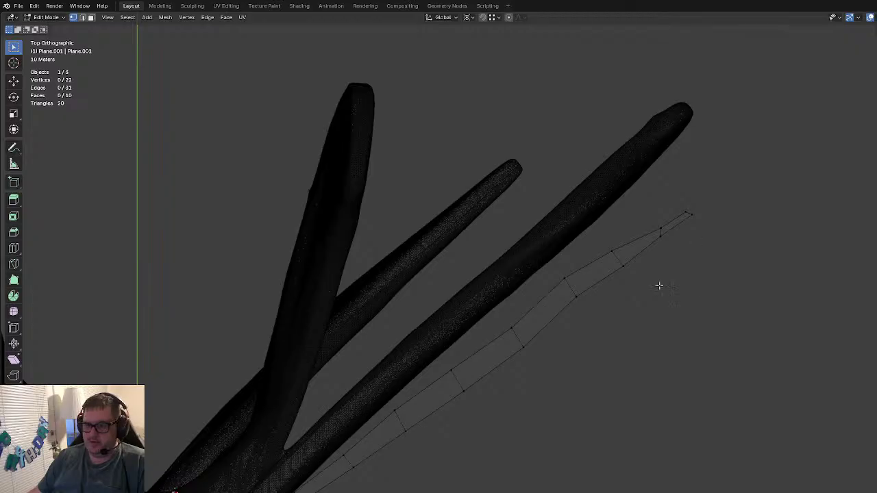
{"action": "left_click_drag", "start_coordinate": [679, 185], "coordinate": [724, 235]}
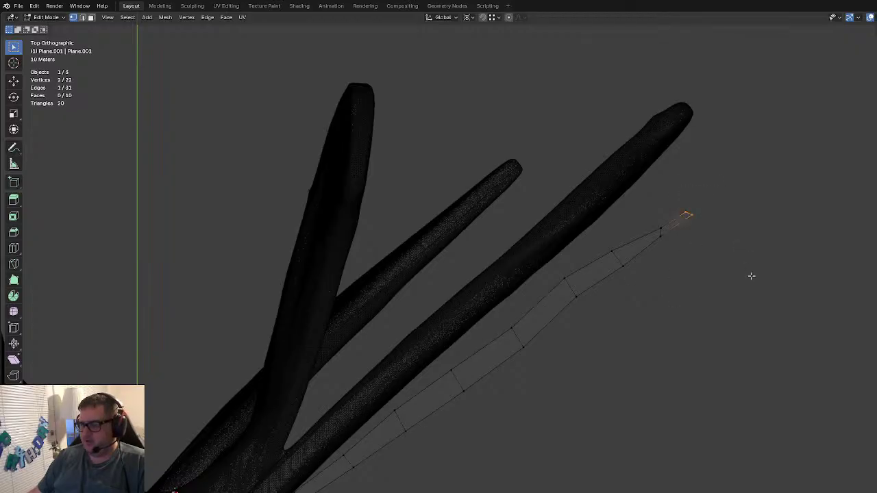
{"action": "key", "text": "g"}
{"action": "scroll", "coordinate": [719, 304], "scroll_direction": "down", "scroll_amount": 5}
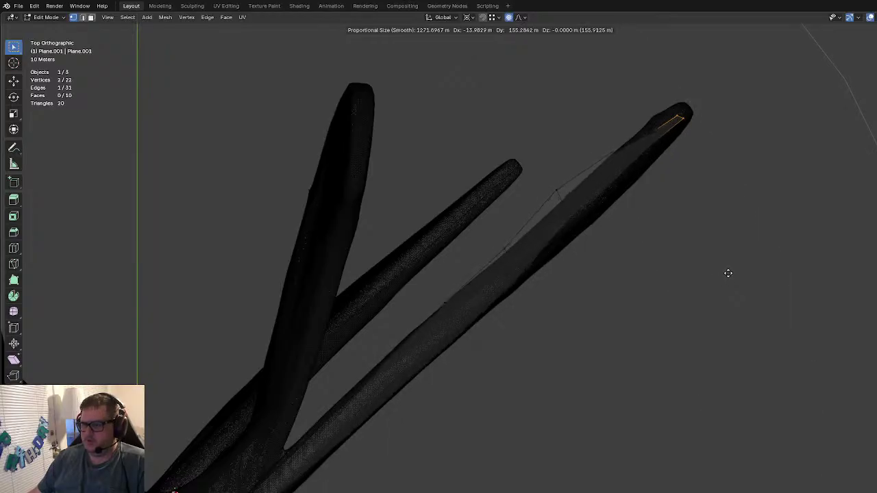
{"action": "scroll", "coordinate": [729, 272], "scroll_direction": "up", "scroll_amount": 8}
{"action": "right_click", "coordinate": [731, 269]}
Step: In top view, move the rear tip vertex about 9.8 m along X and -3.4 m along Y, over the other tip vertex
{"action": "mouse_move", "coordinate": [705, 227]}
{"action": "middle_mouse_down"}
{"action": "mouse_move", "coordinate": [638, 306]}
{"action": "mouse_move", "coordinate": [666, 313]}
{"action": "mouse_move", "coordinate": [619, 312]}
{"action": "mouse_move", "coordinate": [652, 324]}
{"action": "mouse_move", "coordinate": [648, 295]}
{"action": "middle_mouse_up"}
{"action": "key", "text": "KP_7"}
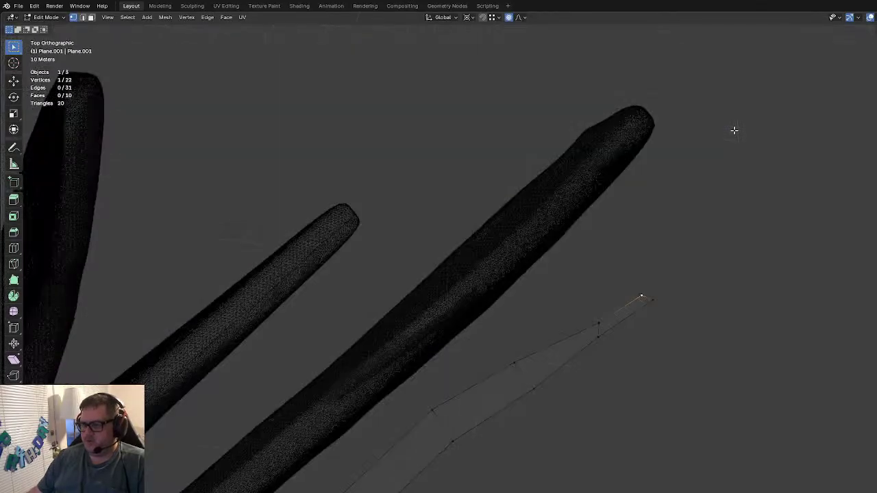
{"action": "key", "text": "g"}
{"action": "right_click", "coordinate": [704, 336]}
{"action": "middle_click_drag", "start_coordinate": [730, 391], "coordinate": [705, 346]}
{"action": "key", "text": "KP_7"}
{"action": "key", "text": "g"}
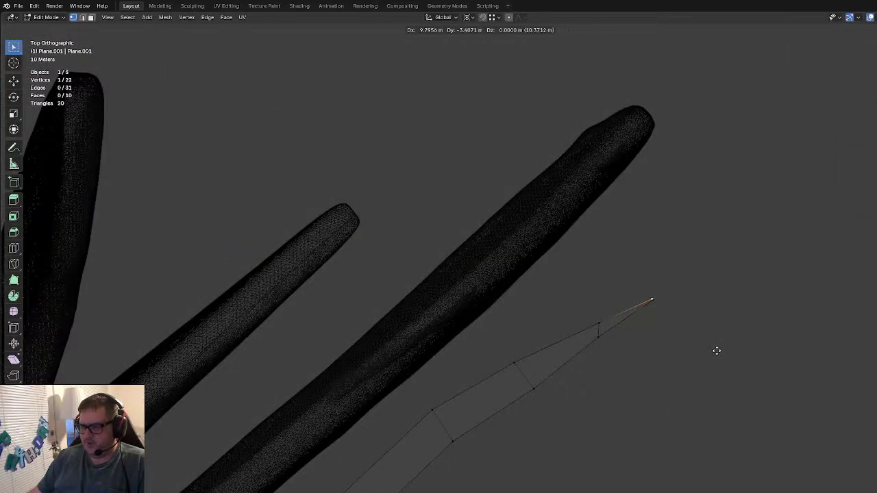
{"action": "left_click", "coordinate": [716, 351]}
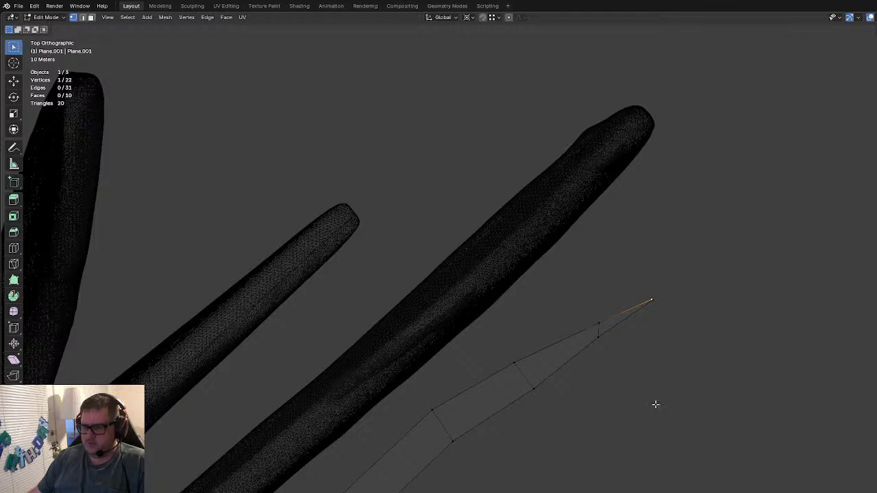
Step: In top view, move the second cross edge's rear vertex about -2.0 m along X and -12.3 m along Y, over its partner
{"action": "middle_click_drag", "start_coordinate": [655, 404], "coordinate": [640, 352]}
{"action": "left_click", "coordinate": [615, 109]}
{"action": "key", "text": "KP_7"}
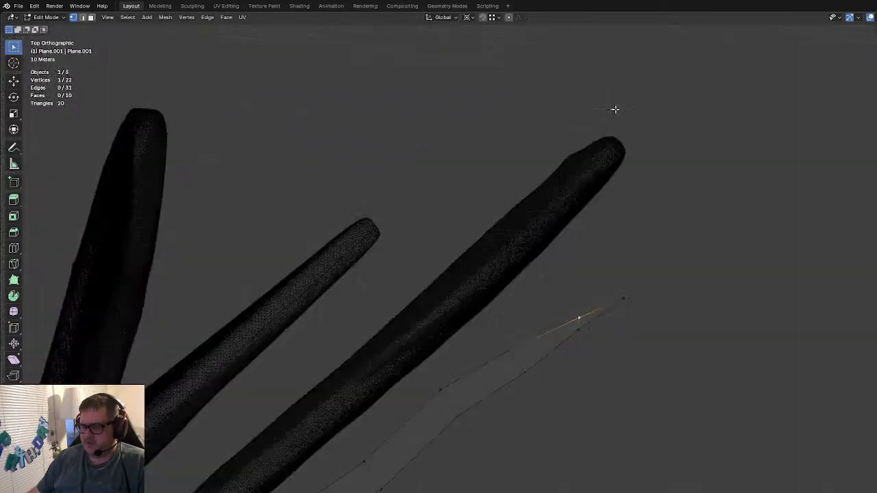
{"action": "key", "text": "g"}
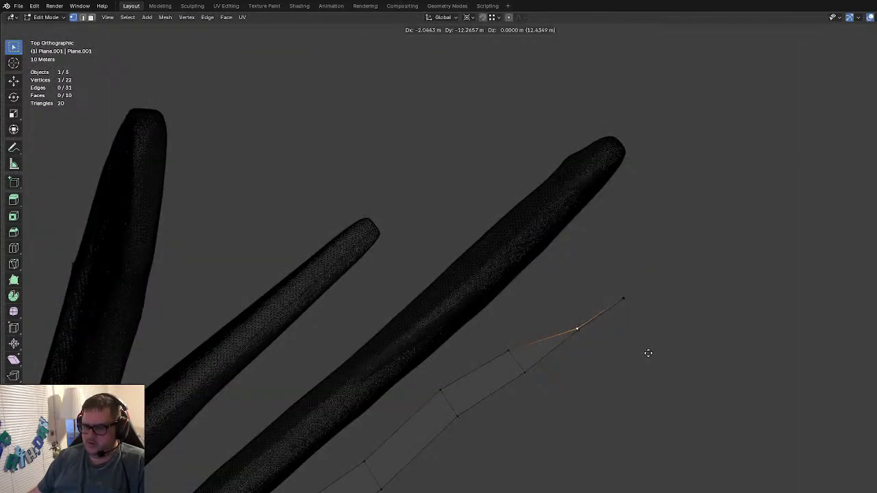
{"action": "left_click", "coordinate": [649, 354]}
Step: Move the rear vertices of the third and fourth cross edges from the tip over their partner vertices in top view
{"action": "middle_click_drag", "start_coordinate": [567, 404], "coordinate": [581, 407]}
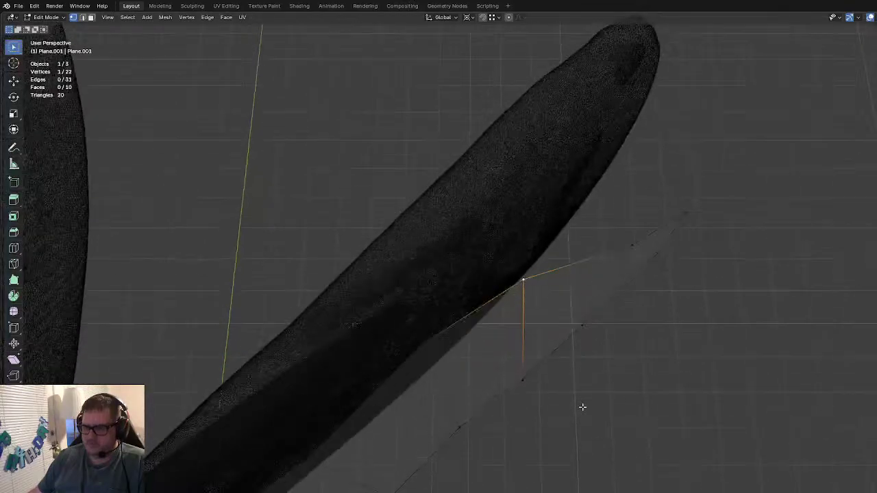
{"action": "key", "text": "KP_7"}
{"action": "key", "text": "g"}
{"action": "left_click", "coordinate": [602, 428]}
{"action": "middle_click_drag", "start_coordinate": [602, 428], "coordinate": [553, 382]}
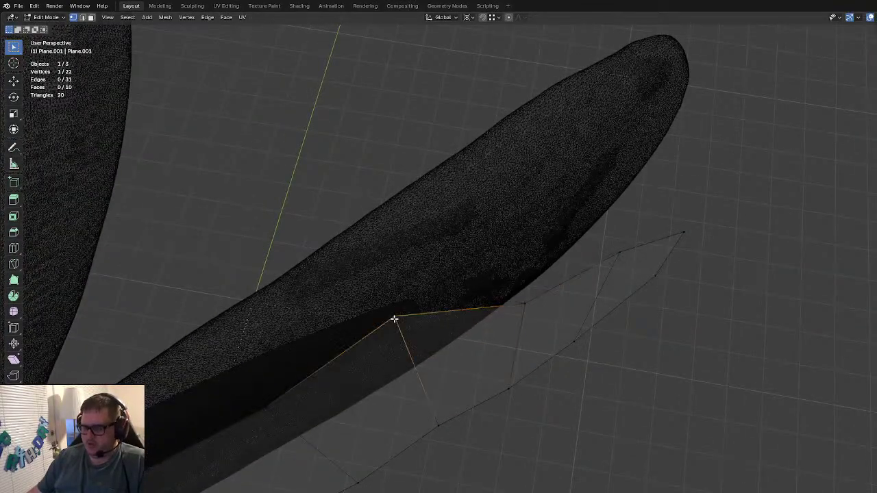
{"action": "key", "text": "KP_7"}
{"action": "key", "text": "g"}
{"action": "left_click", "coordinate": [498, 474]}
Step: Line up the rear vertices of the fifth and sixth cross edges from the tip with their partners in top view
{"action": "middle_click_drag", "start_coordinate": [448, 474], "coordinate": [578, 377], "text": "shift"}
{"action": "key", "text": "KP_7"}
{"action": "key", "text": "g"}
{"action": "left_click", "coordinate": [605, 410]}
{"action": "key", "text": "g"}
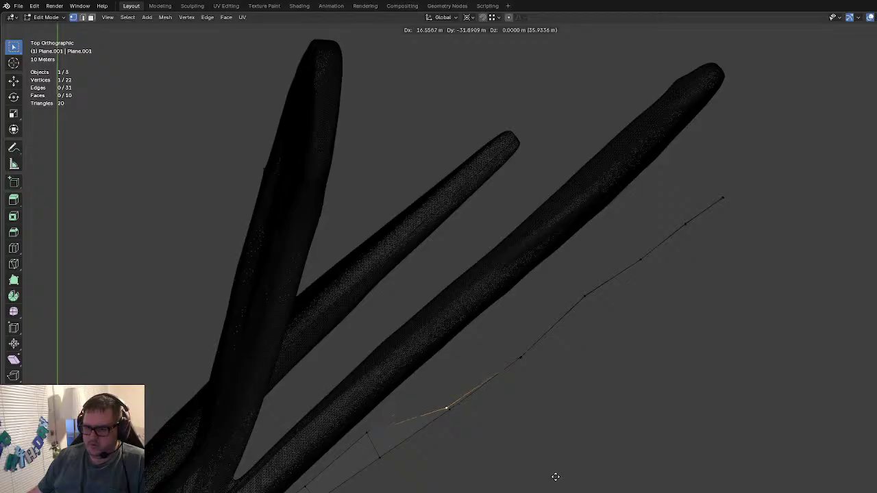
{"action": "left_click", "coordinate": [559, 479]}
Step: Move the rear vertices of the seventh, eighth and ninth cross edges from the tip over their partners in top view
{"action": "key", "text": "g"}
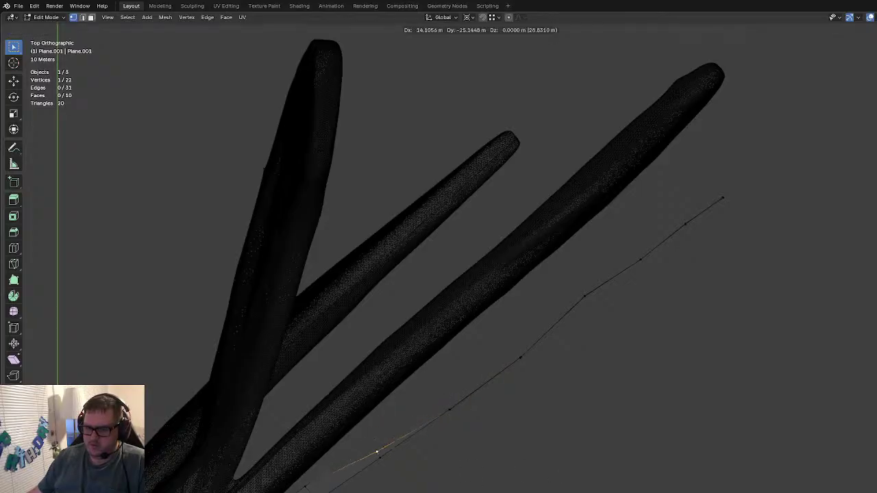
{"action": "left_click", "coordinate": [394, 490]}
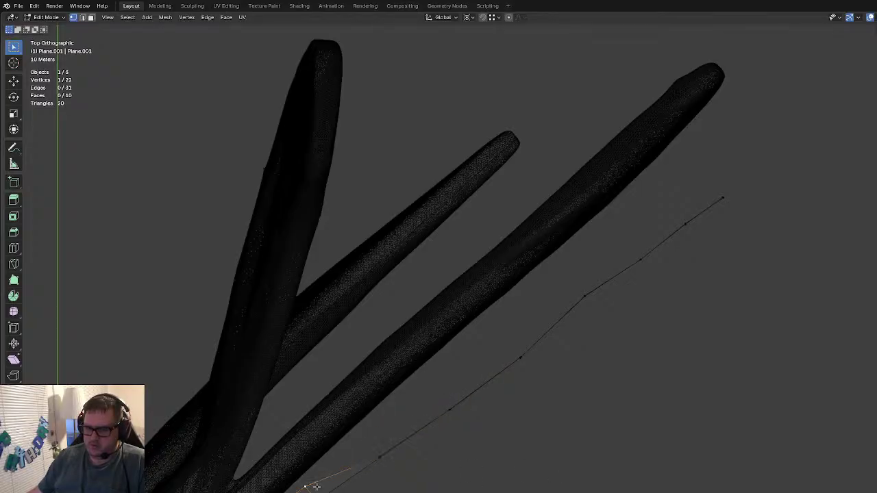
{"action": "key", "text": "g"}
{"action": "left_click", "coordinate": [368, 492]}
{"action": "middle_click_drag", "start_coordinate": [368, 492], "coordinate": [594, 359], "text": "shift"}
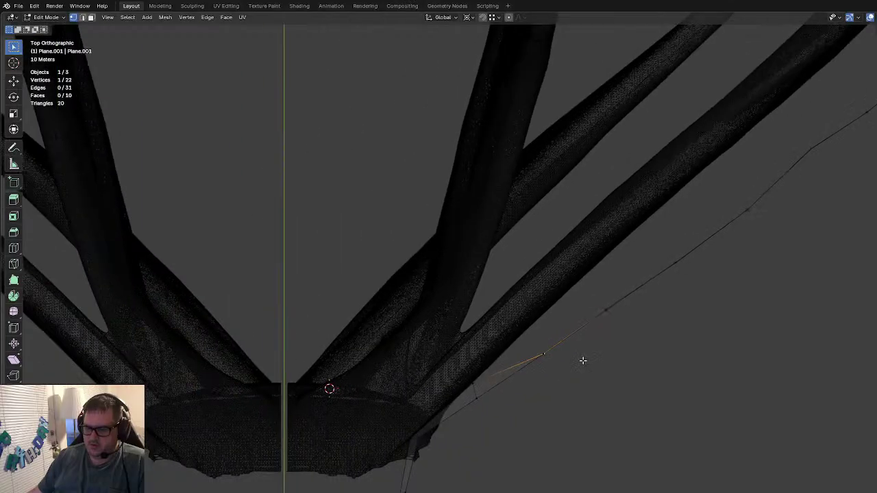
{"action": "key", "text": "g"}
{"action": "left_click", "coordinate": [514, 450]}
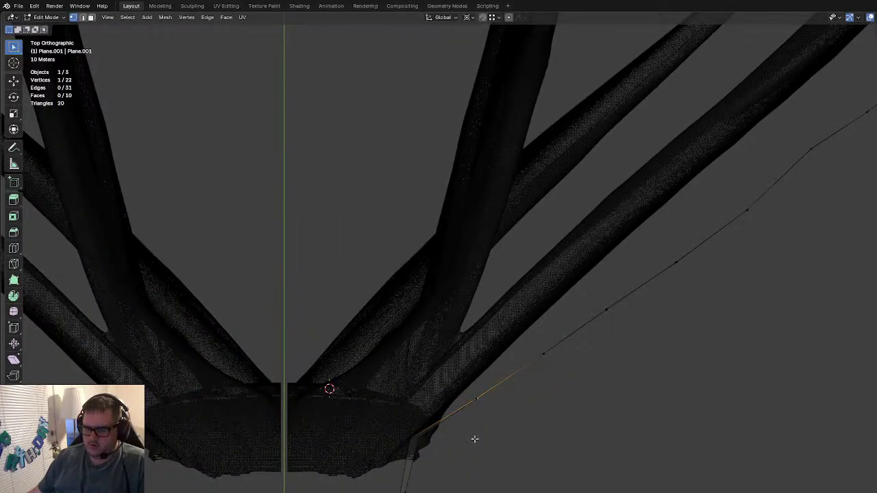
Step: Select the nine cross edges outside the base and rotate them about the 3D cursor toward the reference blade
{"action": "scroll", "coordinate": [480, 441], "scroll_direction": "down", "scroll_amount": 1}
{"action": "key", "text": "c"}
{"action": "mouse_move", "coordinate": [519, 417]}
{"action": "left_mouse_down"}
{"action": "mouse_move", "coordinate": [509, 385]}
{"action": "mouse_move", "coordinate": [853, 103]}
{"action": "left_mouse_up"}
{"action": "key", "text": "Escape"}
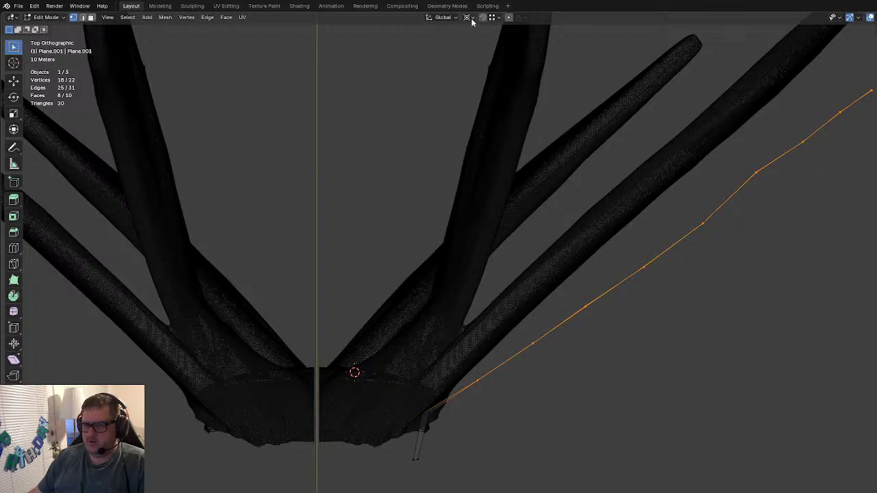
{"action": "key", "text": "r"}
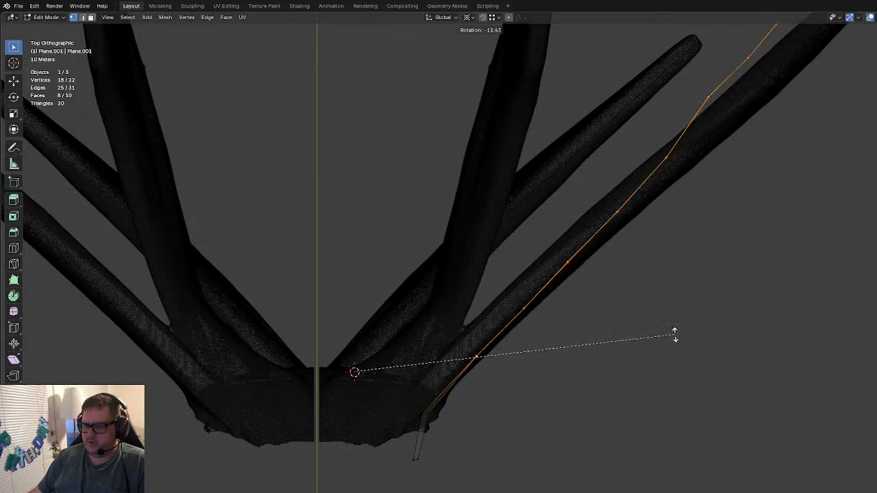
{"action": "left_click", "coordinate": [659, 313]}
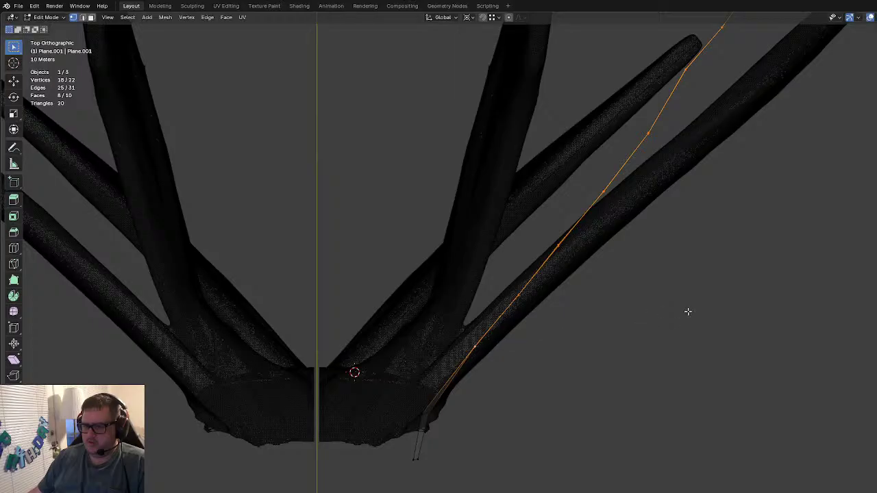
Step: Leave out the cross edges nearest the base and rotate the remaining ones about the 3D cursor back toward the blade
{"action": "middle_click_drag", "start_coordinate": [681, 329], "coordinate": [573, 398], "text": "shift"}
{"action": "scroll", "coordinate": [573, 399], "scroll_direction": "down", "scroll_amount": 2}
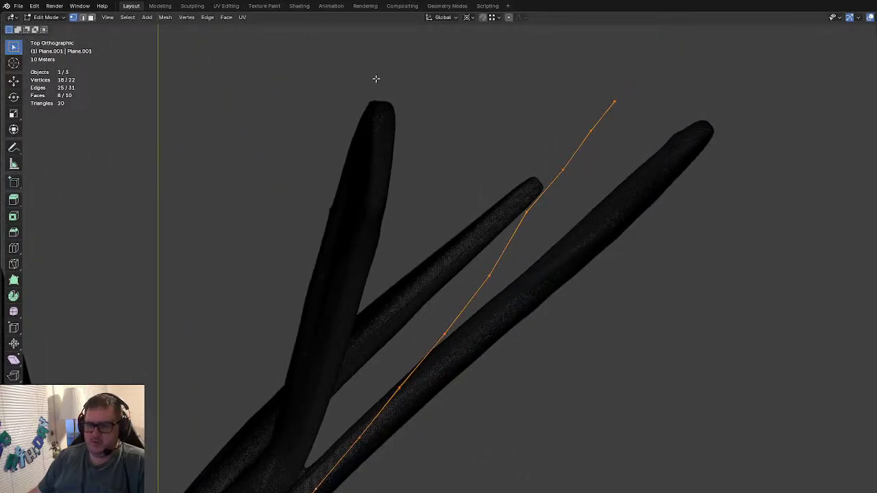
{"action": "key", "text": "alt+a"}
{"action": "key", "text": "c"}
{"action": "left_click_drag", "start_coordinate": [592, 107], "coordinate": [384, 412]}
{"action": "key", "text": "Escape"}
{"action": "key", "text": "r"}
{"action": "left_click", "coordinate": [522, 476]}
Step: Twice reselect the outer cross edges, starting farther from the base, and rotate each group about the 3D cursor along the blade
{"action": "key", "text": "alt+a"}
{"action": "key", "text": "c"}
{"action": "mouse_move", "coordinate": [411, 380]}
{"action": "left_mouse_down"}
{"action": "mouse_move", "coordinate": [427, 347]}
{"action": "mouse_move", "coordinate": [628, 120]}
{"action": "left_mouse_up"}
{"action": "key", "text": "Escape"}
{"action": "key", "text": "r"}
{"action": "left_click", "coordinate": [657, 349]}
{"action": "key", "text": "alt+a"}
{"action": "key", "text": "c"}
{"action": "left_click_drag", "start_coordinate": [445, 363], "coordinate": [667, 137]}
{"action": "key", "text": "Escape"}
{"action": "key", "text": "r"}
{"action": "left_click", "coordinate": [671, 309]}
Step: Select the cross edges from about the blade's middle to the tip and rotate them about the 3D cursor to follow its curve
{"action": "key", "text": "alt+a"}
{"action": "key", "text": "c"}
{"action": "left_click_drag", "start_coordinate": [472, 342], "coordinate": [644, 137]}
{"action": "key", "text": "Escape"}
{"action": "key", "text": "r"}
{"action": "left_click", "coordinate": [690, 298]}
Step: Select the four cross edges nearest the tip, rotate them about 1.6° around the 3D cursor and move them toward the blade tip
{"action": "key", "text": "alt+a"}
{"action": "key", "text": "c"}
{"action": "left_click_drag", "start_coordinate": [524, 288], "coordinate": [666, 159]}
{"action": "key", "text": "Escape"}
{"action": "key", "text": "r"}
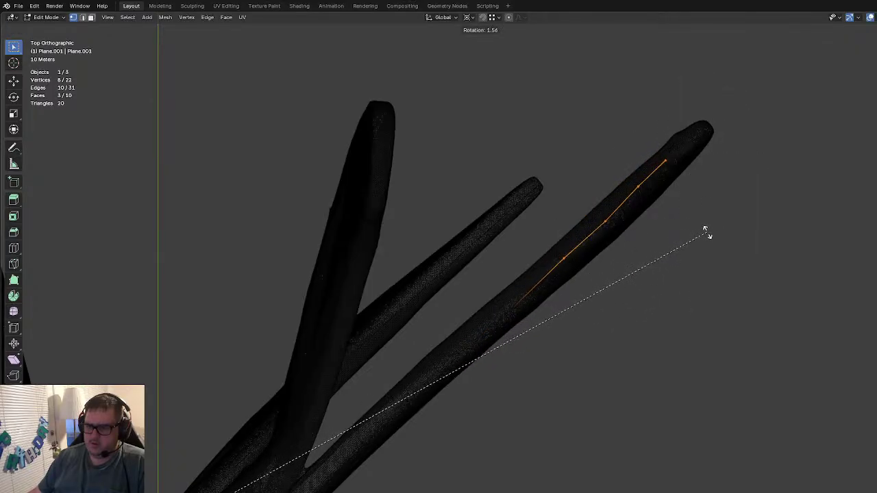
{"action": "left_click", "coordinate": [705, 234]}
{"action": "key", "text": "s"}
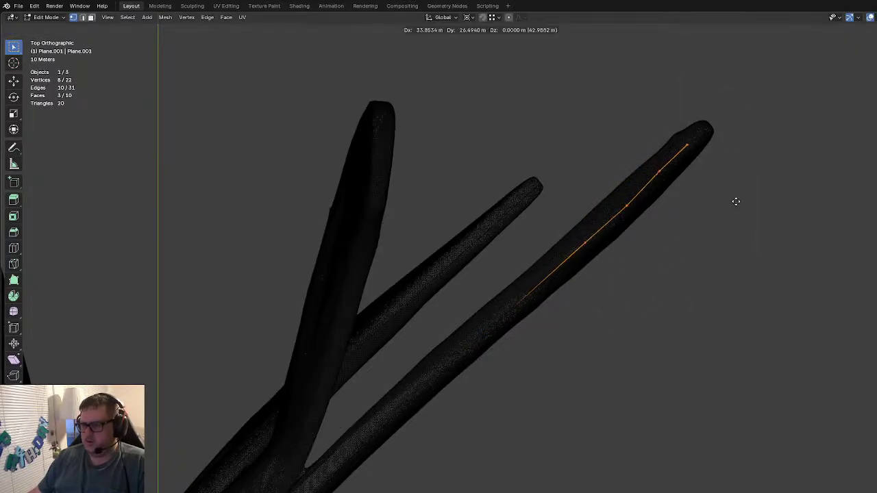
{"action": "left_click", "coordinate": [755, 186]}
Step: Select the whole strip and examine its fit against the blade from the front and from turned orthographic views
{"action": "scroll", "coordinate": [662, 294], "scroll_direction": "down", "scroll_amount": 5}
{"action": "key", "text": "a"}
{"action": "middle_click_drag", "start_coordinate": [661, 294], "coordinate": [608, 206]}
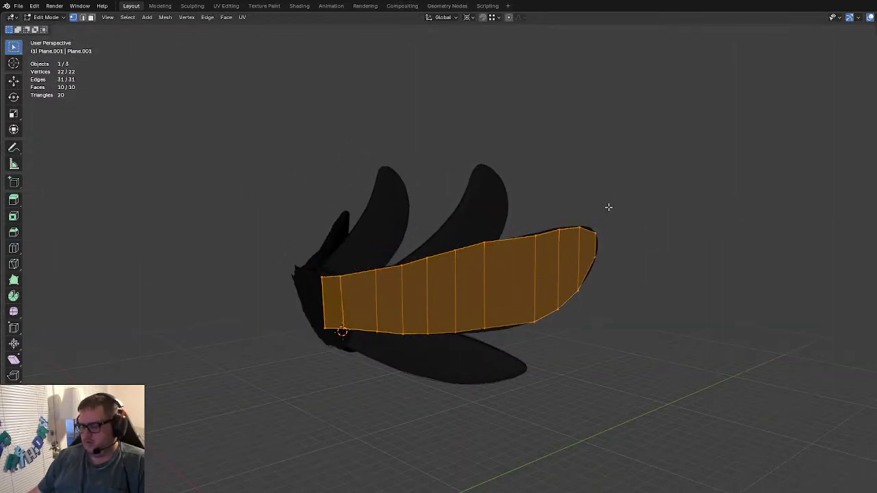
{"action": "key", "text": "KP_1"}
{"action": "key", "text": "KP_4"}
{"action": "key", "text": "KP_6"}
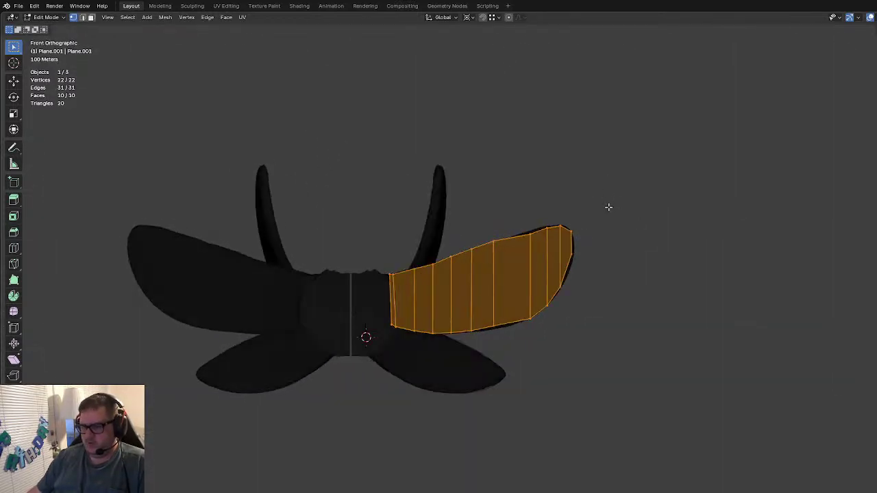
{"action": "key", "text": "KP_6"}
{"action": "key", "text": "KP_6"}
{"action": "key", "text": "KP_4"}
{"action": "key", "text": "KP_4"}
{"action": "key", "text": "KP_6"}
{"action": "key", "text": "KP_6"}
{"action": "key", "text": "KP_4"}
{"action": "scroll", "coordinate": [508, 328], "scroll_direction": "up", "scroll_amount": 2}
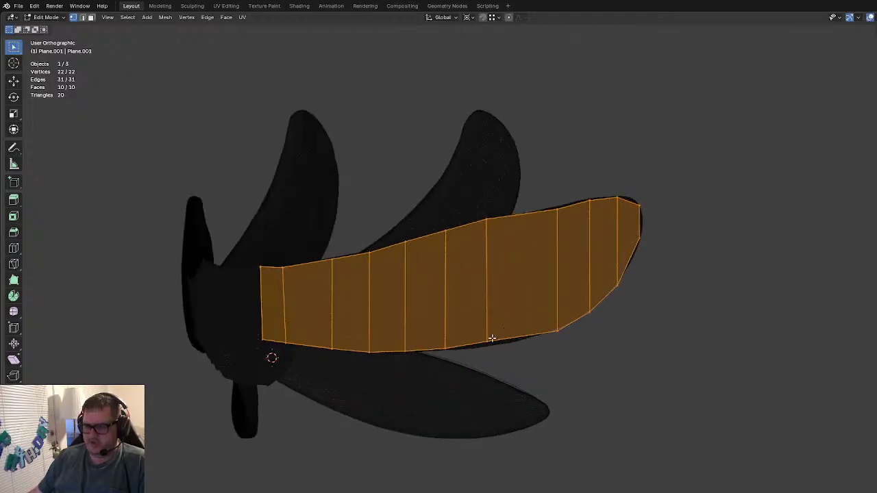
Step: Shift the lower and upper vertices of the fifth cross edge toward the tip, onto the blade outline
{"action": "left_click", "coordinate": [492, 338]}
{"action": "key", "text": "g"}
{"action": "key", "text": "g"}
{"action": "left_click", "coordinate": [527, 382]}
{"action": "key", "text": "g"}
{"action": "left_click", "coordinate": [555, 379]}
Step: Nudge the fourth cross edge's vertices and the third cross edge's upper vertex onto the blade outline
{"action": "left_click", "coordinate": [561, 216]}
{"action": "key", "text": "g"}
{"action": "left_click", "coordinate": [632, 386]}
{"action": "key", "text": "g"}
{"action": "left_click", "coordinate": [583, 377]}
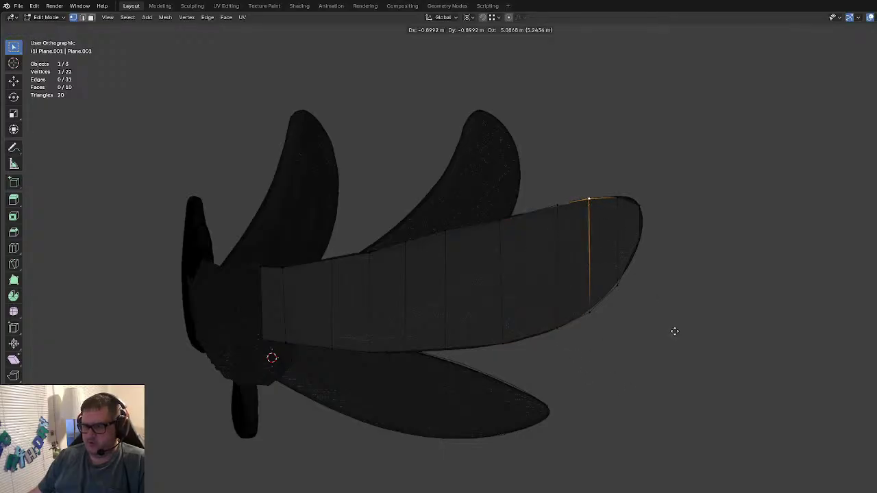
Step: Fit the lower vertices of the second and third cross edges to the blade outline and select the upper tip vertex
{"action": "left_click", "coordinate": [618, 294]}
{"action": "key", "text": "g"}
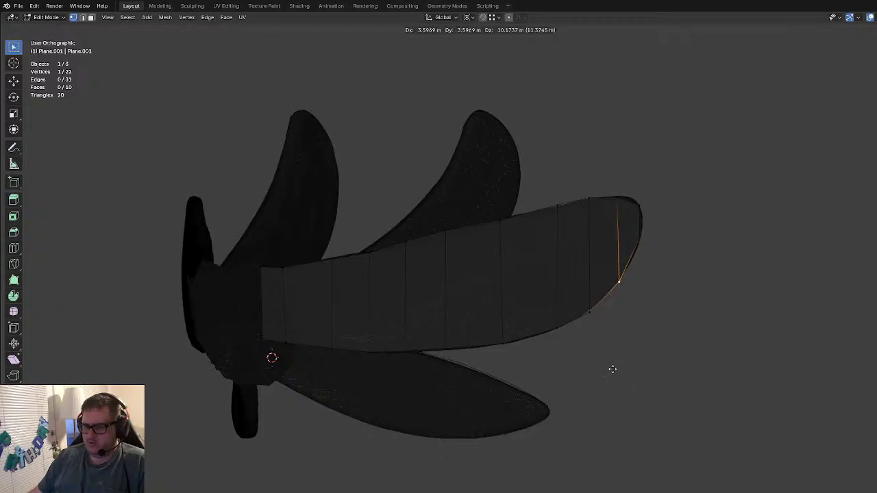
{"action": "left_click", "coordinate": [612, 369]}
{"action": "left_click", "coordinate": [599, 321]}
{"action": "key", "text": "g"}
{"action": "left_click", "coordinate": [590, 365]}
{"action": "left_click", "coordinate": [665, 299]}
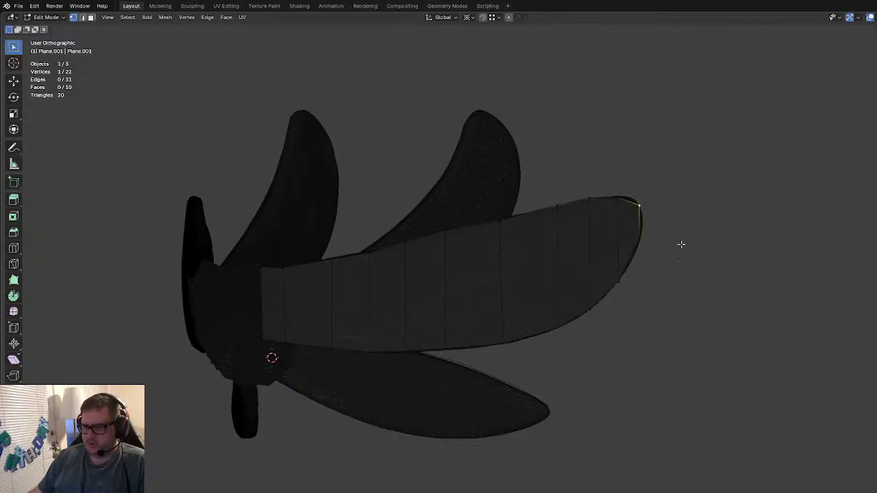
{"action": "key", "text": "a"}
Step: Adjust the lower and upper vertices of the sixth cross edge from the tip to match the blade outline
{"action": "left_click", "coordinate": [442, 344]}
{"action": "key", "text": "g"}
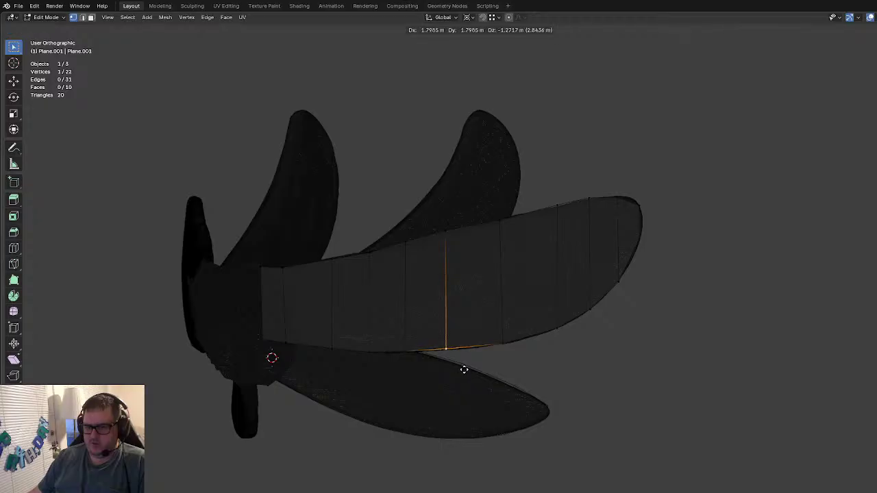
{"action": "left_click", "coordinate": [464, 360]}
{"action": "left_click", "coordinate": [462, 238]}
{"action": "key", "text": "g"}
{"action": "left_click", "coordinate": [622, 376]}
Step: Nudge the upper vertices of the fifth and fourth cross edges from the base slightly toward the base along the outline
{"action": "left_click", "coordinate": [407, 250]}
{"action": "key", "text": "g"}
{"action": "left_click", "coordinate": [687, 364]}
{"action": "left_click", "coordinate": [367, 254]}
{"action": "key", "text": "g"}
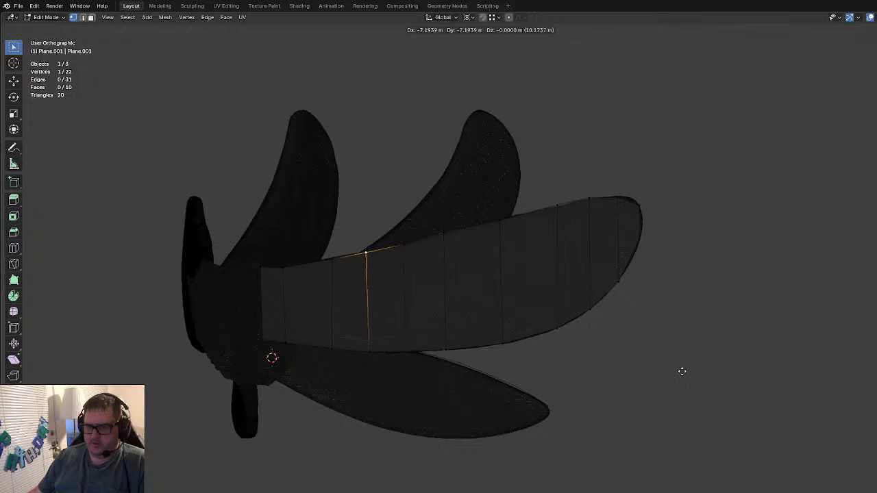
{"action": "right_click", "coordinate": [683, 371]}
Step: Fit the fourth cross edge's lower vertex and both vertices of the third from the base to the outline, then clear the selection
{"action": "left_click", "coordinate": [369, 351]}
{"action": "key", "text": "g"}
{"action": "right_click", "coordinate": [556, 399]}
{"action": "left_click", "coordinate": [323, 256]}
{"action": "key", "text": "g"}
{"action": "right_click", "coordinate": [725, 442]}
{"action": "left_click", "coordinate": [331, 348]}
{"action": "key", "text": "g"}
{"action": "right_click", "coordinate": [651, 433]}
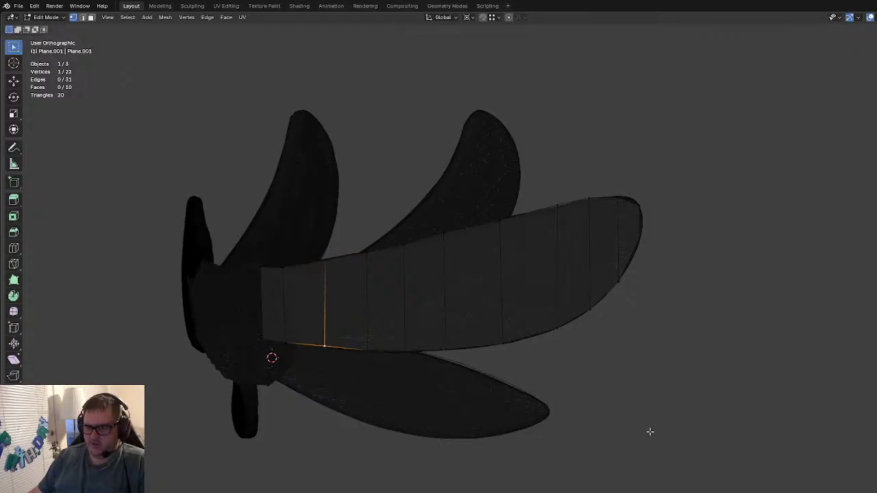
{"action": "key", "text": "g"}
{"action": "right_click", "coordinate": [635, 457]}
{"action": "left_click", "coordinate": [635, 404]}
Step: Return to Object Mode with solid shading and inspect the strips against the blades from several angles
{"action": "scroll", "coordinate": [635, 404], "scroll_direction": "down", "scroll_amount": 2}
{"action": "middle_click_drag", "start_coordinate": [635, 405], "coordinate": [637, 424]}
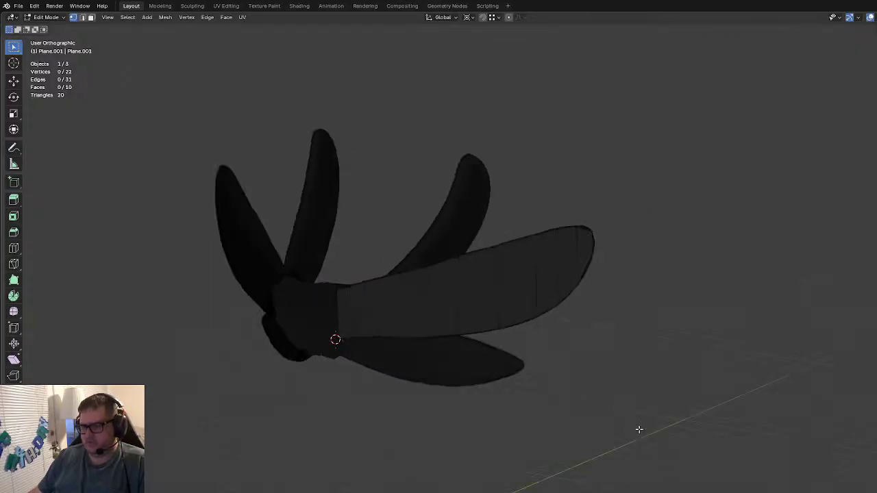
{"action": "key", "text": "z"}
{"action": "key", "text": "Tab"}
{"action": "middle_click_drag", "start_coordinate": [662, 348], "coordinate": [548, 360]}
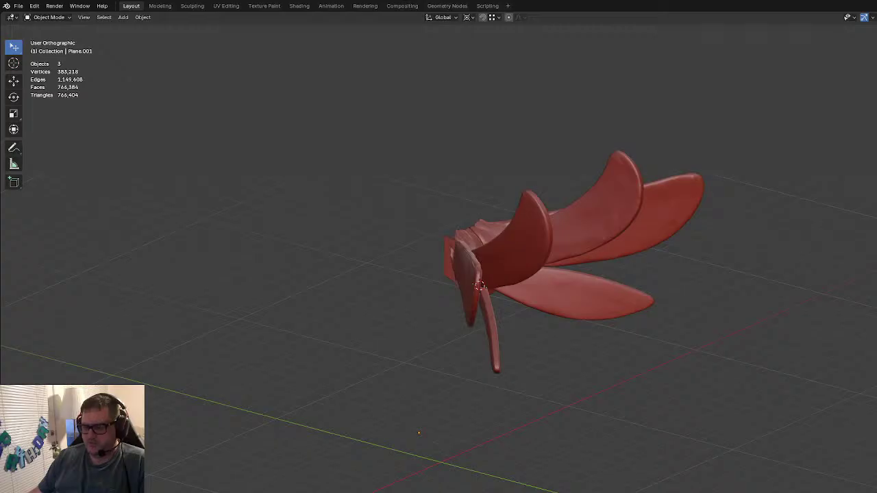
{"action": "key", "text": "a"}
{"action": "middle_click_drag", "start_coordinate": [489, 313], "coordinate": [578, 259]}
{"action": "middle_click_drag", "start_coordinate": [581, 339], "coordinate": [444, 372]}
Step: Duplicate the lower blade's strip in right view and place the copy slightly above the original
{"action": "left_click", "coordinate": [440, 373]}
{"action": "key", "text": "KP_3"}
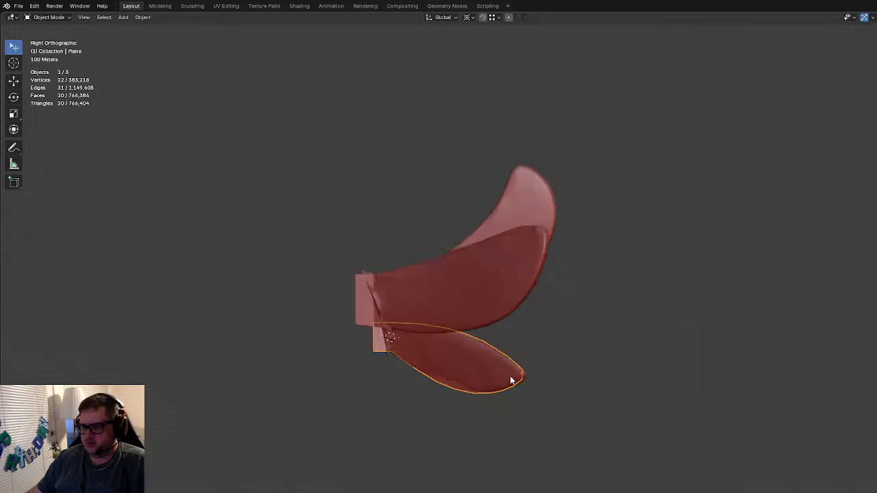
{"action": "key", "text": "shift+d"}
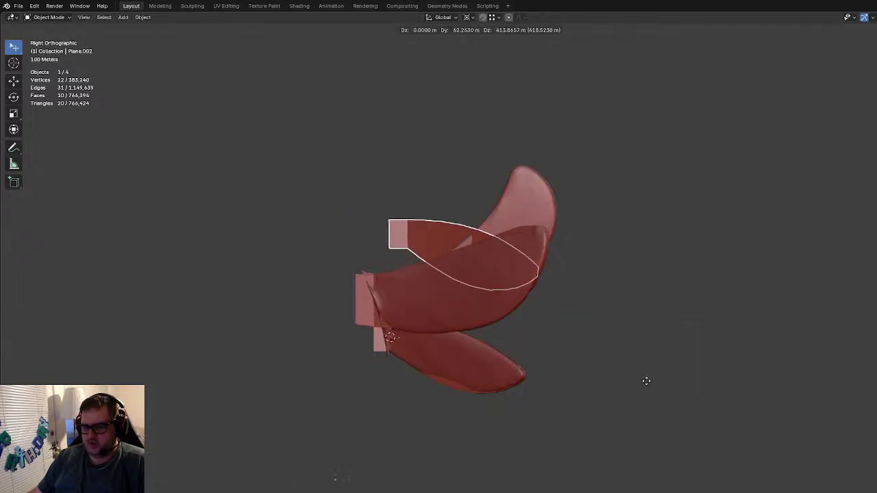
{"action": "left_click", "coordinate": [613, 453]}
{"action": "key", "text": "r"}
Step: Hide the two original strips and open the duplicate in Edit Mode with a wireframe view of the blades
{"action": "left_click", "coordinate": [359, 319]}
{"action": "left_click", "coordinate": [376, 354], "text": "shift"}
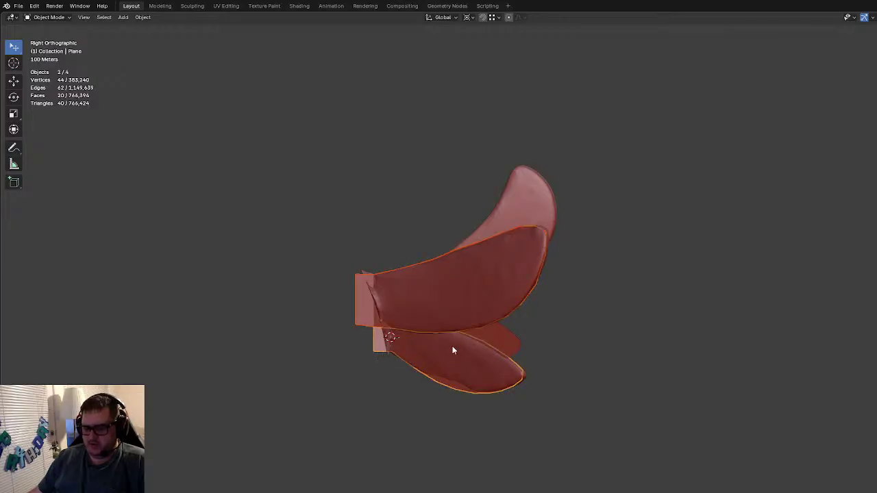
{"action": "key", "text": "ctrl+z"}
{"action": "key", "text": "ctrl+z"}
{"action": "key", "text": "Tab"}
{"action": "scroll", "coordinate": [479, 289], "scroll_direction": "up", "scroll_amount": 2}
{"action": "key", "text": "alt+z"}
{"action": "middle_click_drag", "start_coordinate": [453, 323], "coordinate": [470, 354], "text": "shift"}
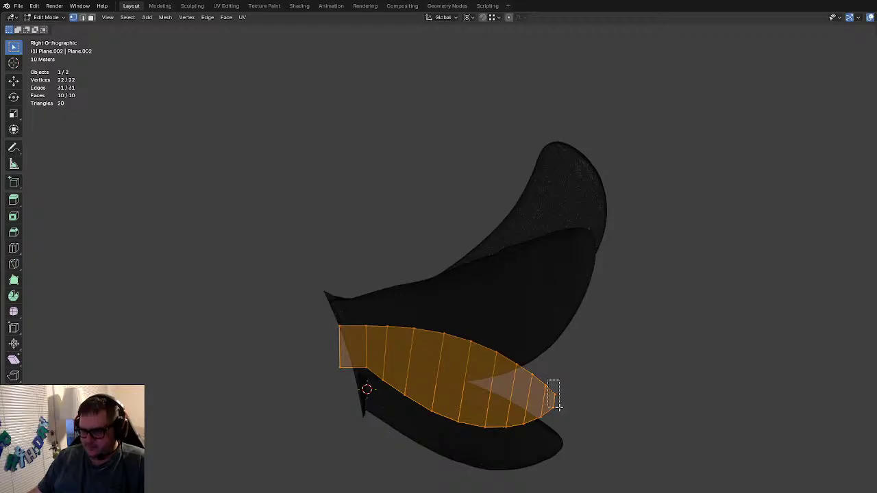
Step: Select the duplicate's tip edge and move it toward the rear blade's tip using smooth proportional editing with a radius of about 539 m
{"action": "left_click_drag", "start_coordinate": [554, 397], "coordinate": [579, 429]}
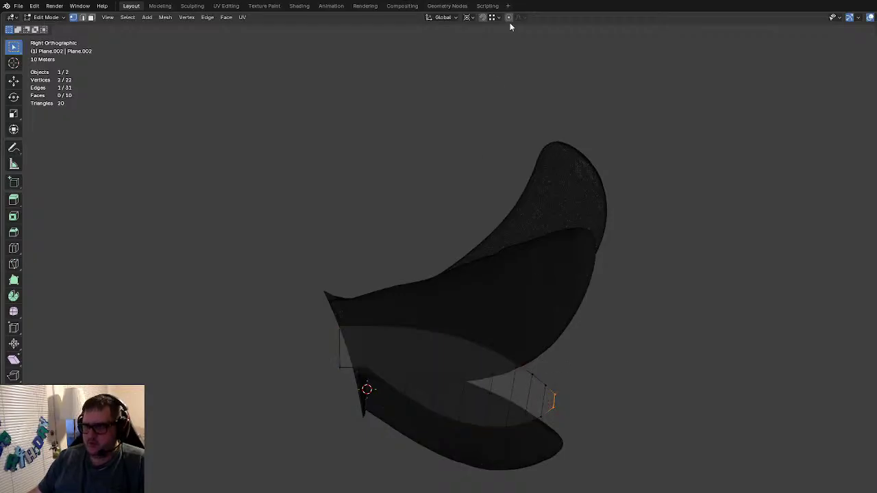
{"action": "key", "text": "r"}
{"action": "scroll", "coordinate": [662, 260], "scroll_direction": "up", "scroll_amount": 3}
{"action": "left_click", "coordinate": [653, 249]}
{"action": "key", "text": "g"}
{"action": "scroll", "coordinate": [640, 198], "scroll_direction": "up", "scroll_amount": 7}
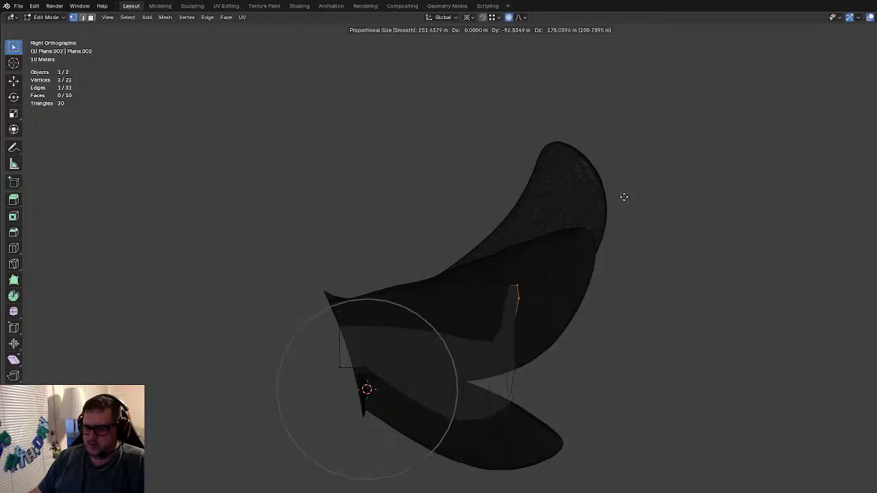
{"action": "scroll", "coordinate": [630, 185], "scroll_direction": "down", "scroll_amount": 14}
{"action": "scroll", "coordinate": [648, 167], "scroll_direction": "up", "scroll_amount": 4}
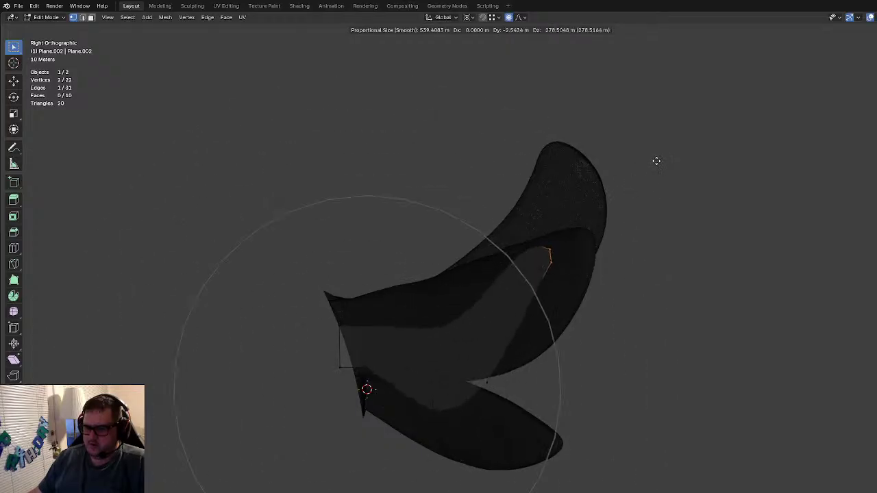
{"action": "left_click", "coordinate": [688, 124]}
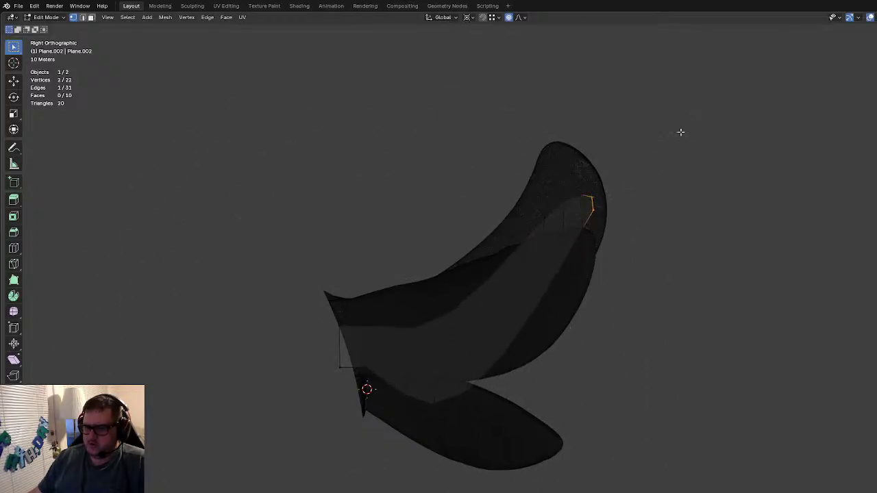
Step: Set the pivot to Individual Origins, turn proportional editing off, and move the duplicate strip's tip-end vertices onto the rear blade's outline
{"action": "key", "text": "r"}
{"action": "key", "text": "Escape"}
{"action": "left_click", "coordinate": [470, 18]}
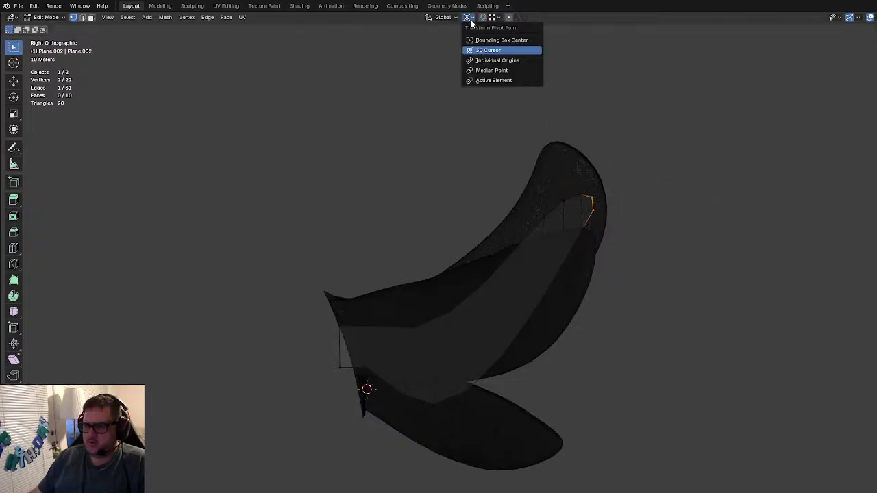
{"action": "left_click", "coordinate": [488, 61]}
{"action": "key", "text": "g"}
{"action": "left_click", "coordinate": [685, 135]}
{"action": "key", "text": "g"}
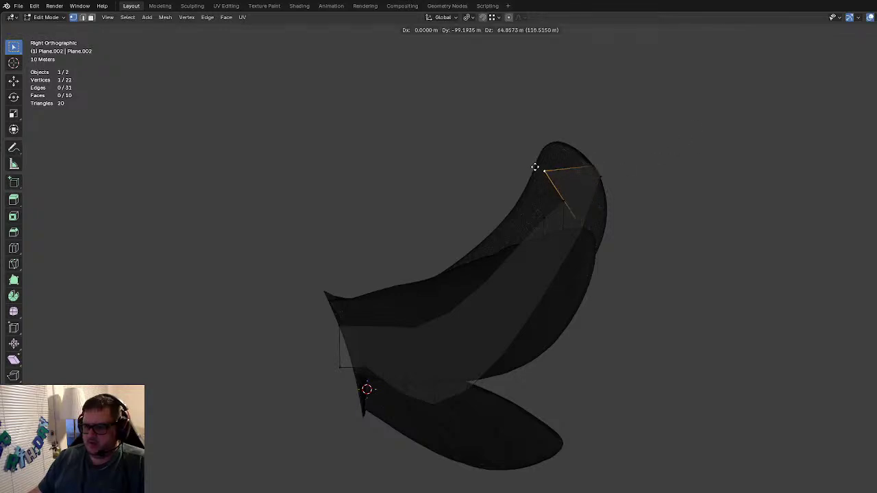
{"action": "left_click", "coordinate": [553, 162]}
{"action": "key", "text": "g"}
{"action": "left_click", "coordinate": [518, 174]}
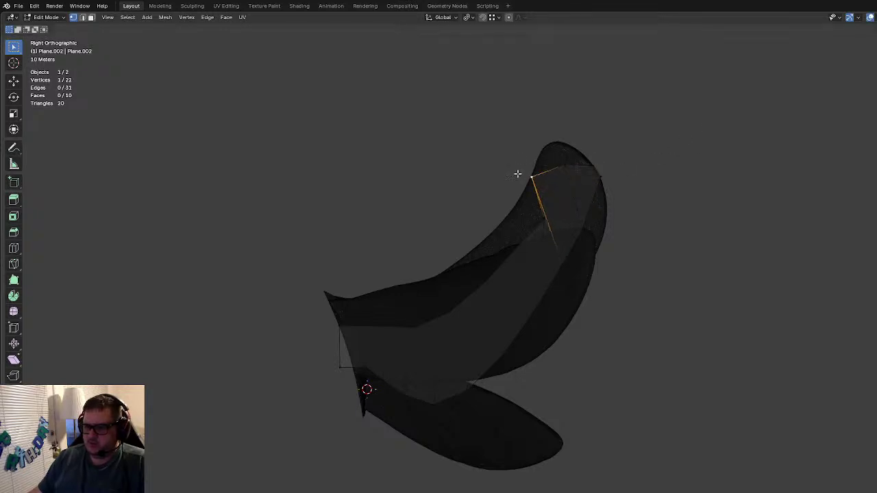
Step: Move the strip's successive upper-edge vertices onto the rear blade's upper outline, working from the tip toward the root
{"action": "key", "text": "g"}
{"action": "left_click", "coordinate": [505, 251]}
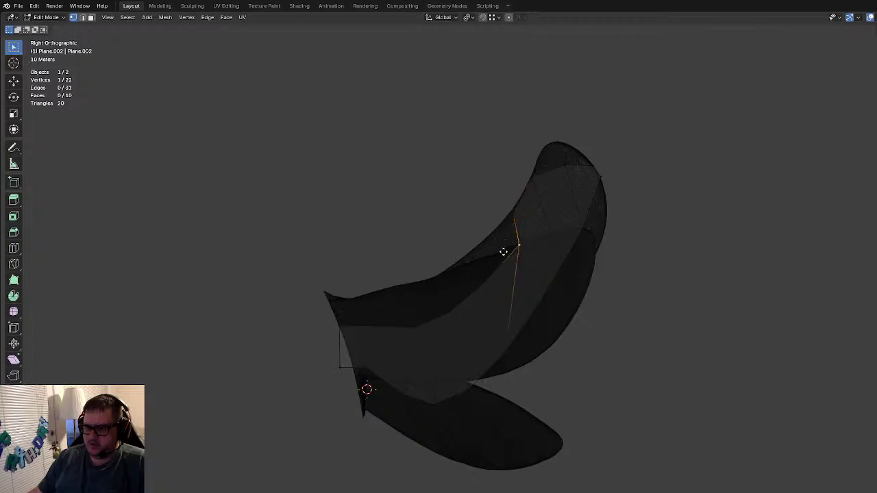
{"action": "key", "text": "g"}
{"action": "left_click", "coordinate": [476, 245]}
{"action": "key", "text": "g"}
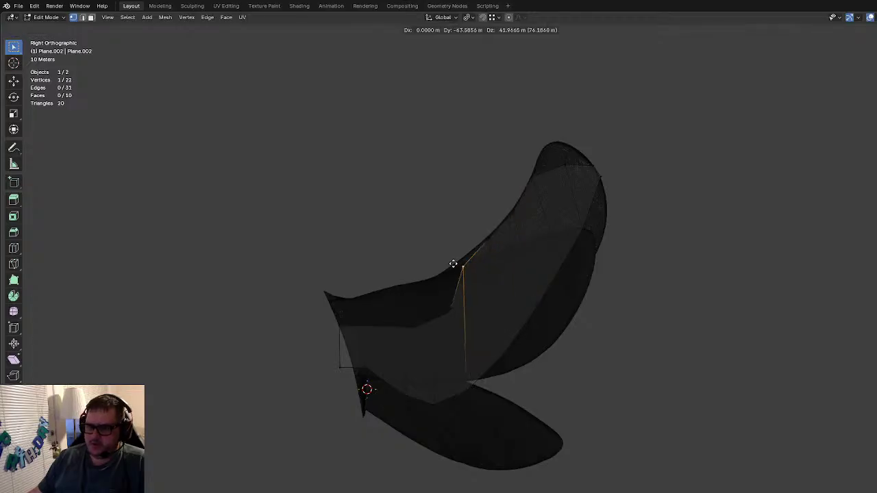
{"action": "left_click", "coordinate": [450, 259]}
{"action": "key", "text": "g"}
{"action": "left_click", "coordinate": [420, 282]}
{"action": "key", "text": "g"}
{"action": "left_click", "coordinate": [400, 291]}
Step: Check the strip from below, then in right view raise the upper-edge vertex nearest the root along the blade's edge
{"action": "middle_click_drag", "start_coordinate": [400, 291], "coordinate": [409, 394]}
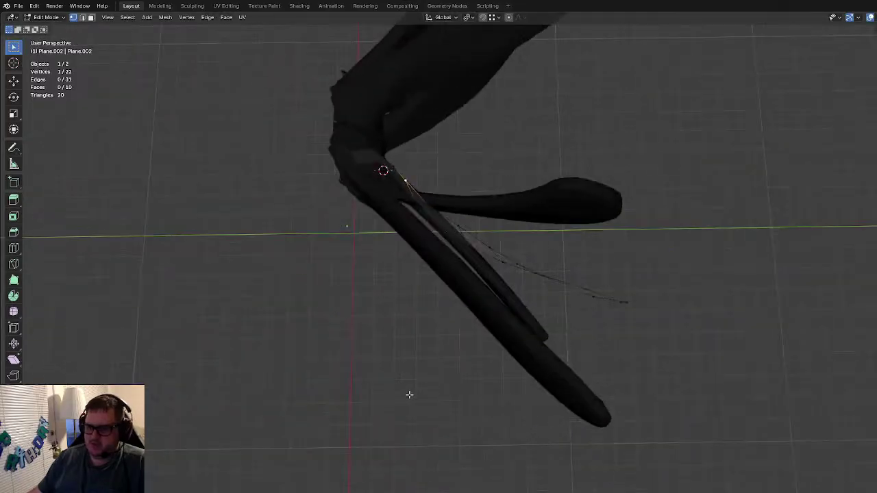
{"action": "key", "text": "KP_1"}
{"action": "key", "text": "KP_3"}
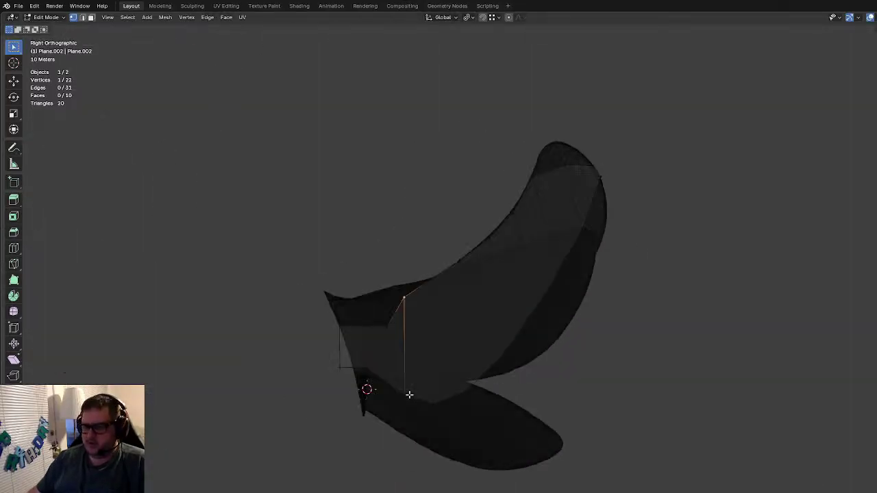
{"action": "scroll", "coordinate": [290, 336], "scroll_direction": "up", "scroll_amount": 5}
{"action": "scroll", "coordinate": [429, 280], "scroll_direction": "down", "scroll_amount": 2}
{"action": "scroll", "coordinate": [411, 315], "scroll_direction": "up", "scroll_amount": 1}
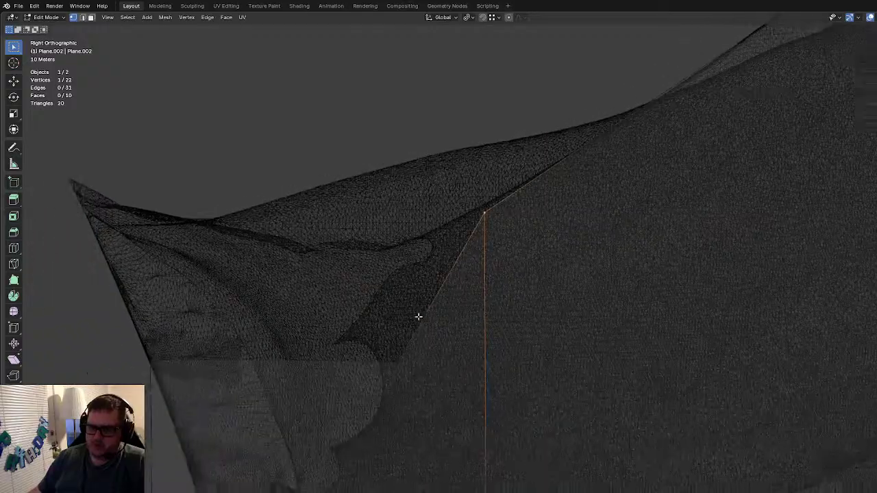
{"action": "scroll", "coordinate": [394, 353], "scroll_direction": "down", "scroll_amount": 3}
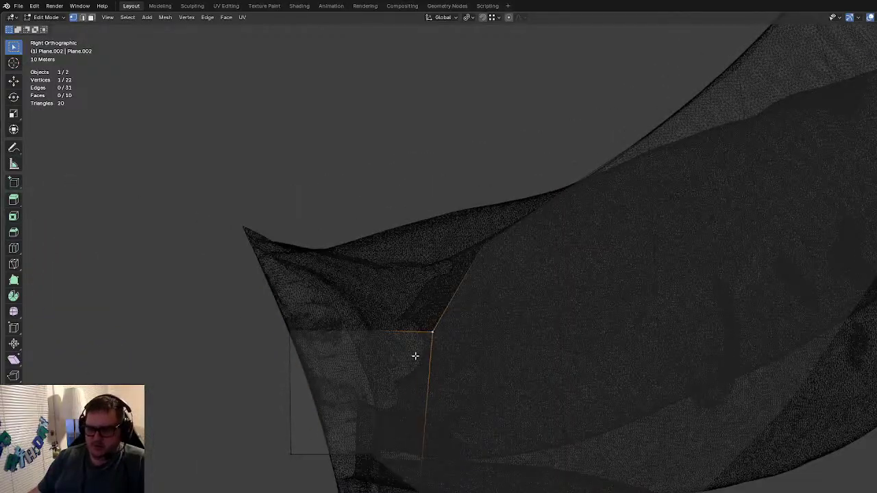
{"action": "key", "text": "g"}
{"action": "left_click", "coordinate": [470, 260]}
{"action": "key", "text": "g"}
{"action": "left_click", "coordinate": [486, 241]}
Step: Fine-tune the mid-span upper-edge vertices so they sit exactly on the rear blade's concave outline
{"action": "middle_click_drag", "start_coordinate": [556, 228], "coordinate": [448, 326], "text": "shift"}
{"action": "middle_click_drag", "start_coordinate": [590, 208], "coordinate": [407, 340], "text": "shift"}
{"action": "left_click", "coordinate": [383, 353]}
{"action": "left_click", "coordinate": [438, 308]}
{"action": "key", "text": "g"}
{"action": "left_click", "coordinate": [441, 300]}
{"action": "left_click", "coordinate": [523, 237]}
{"action": "key", "text": "g"}
{"action": "left_click", "coordinate": [512, 217]}
Step: Move the upper-edge vertices just below the rear blade's tip outward onto its silhouette
{"action": "middle_click_drag", "start_coordinate": [575, 103], "coordinate": [490, 285], "text": "shift"}
{"action": "key", "text": "g"}
{"action": "left_click", "coordinate": [485, 296]}
{"action": "key", "text": "g"}
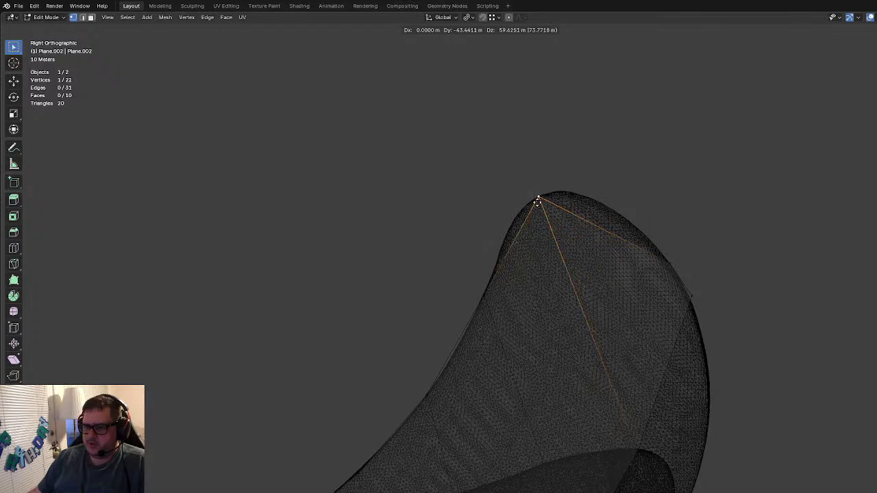
{"action": "left_click", "coordinate": [508, 230]}
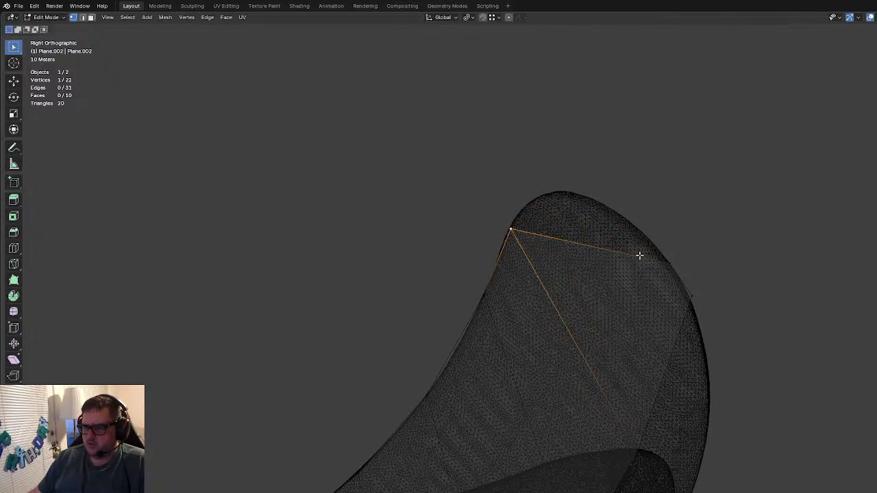
{"action": "key", "text": "g"}
{"action": "left_click", "coordinate": [521, 185]}
Step: Spread the strip's end vertices around the rounded tip of the rear blade so they follow its curve
{"action": "key", "text": "g"}
{"action": "left_click", "coordinate": [619, 219]}
{"action": "key", "text": "g"}
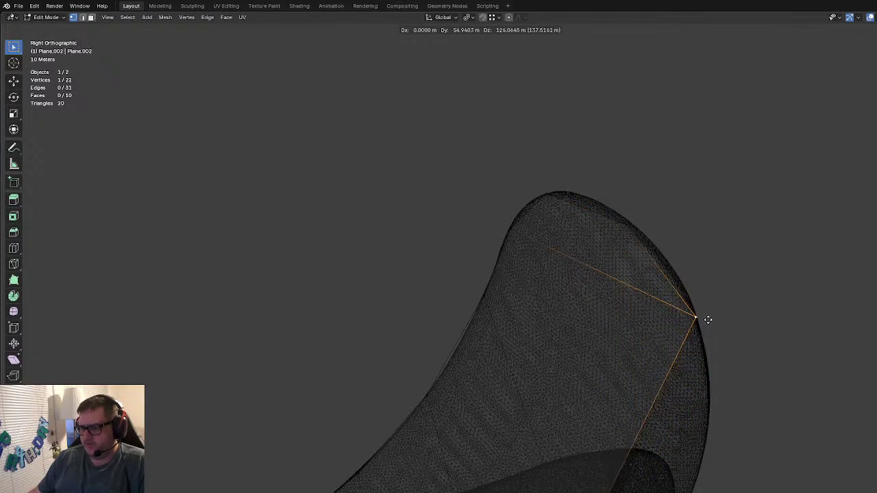
{"action": "left_click", "coordinate": [708, 312]}
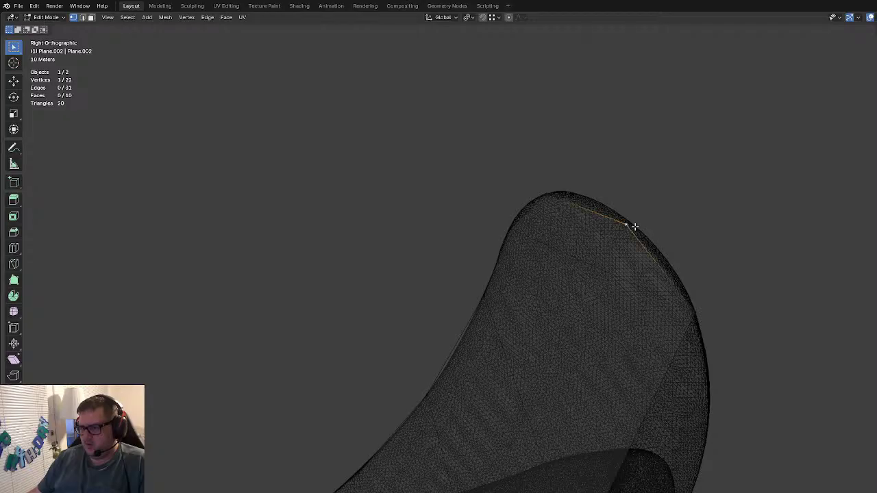
{"action": "key", "text": "g"}
{"action": "left_click", "coordinate": [656, 240]}
{"action": "left_click", "coordinate": [566, 197]}
{"action": "key", "text": "g"}
{"action": "left_click", "coordinate": [560, 192]}
Step: Move the two outer-edge vertices below the tip onto the rear blade's convex outline
{"action": "middle_click_drag", "start_coordinate": [618, 490], "coordinate": [607, 379], "text": "shift"}
{"action": "left_click", "coordinate": [564, 394]}
{"action": "key", "text": "g"}
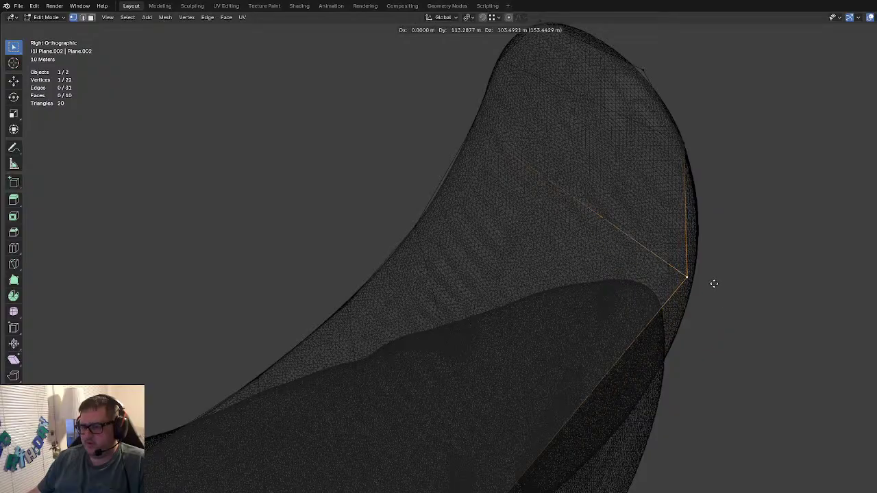
{"action": "left_click", "coordinate": [727, 251]}
{"action": "key", "text": "a"}
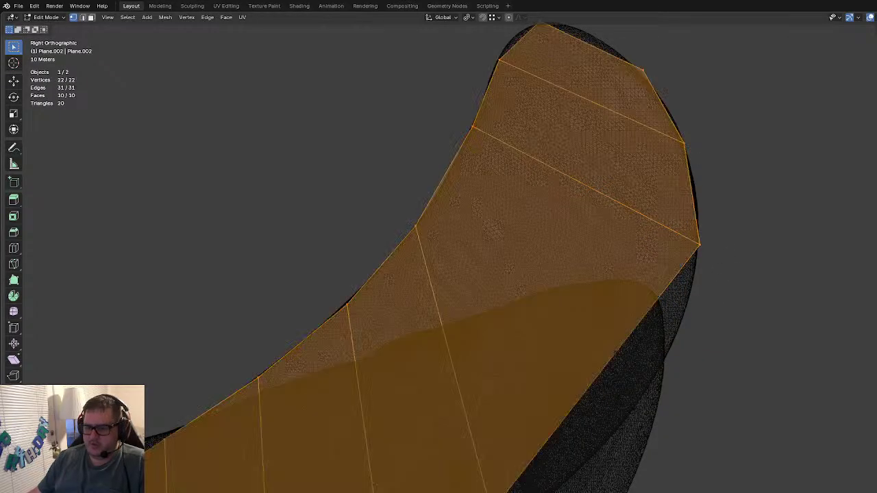
{"action": "middle_click_drag", "start_coordinate": [478, 491], "coordinate": [482, 439], "text": "shift"}
{"action": "left_click", "coordinate": [505, 429]}
{"action": "key", "text": "g"}
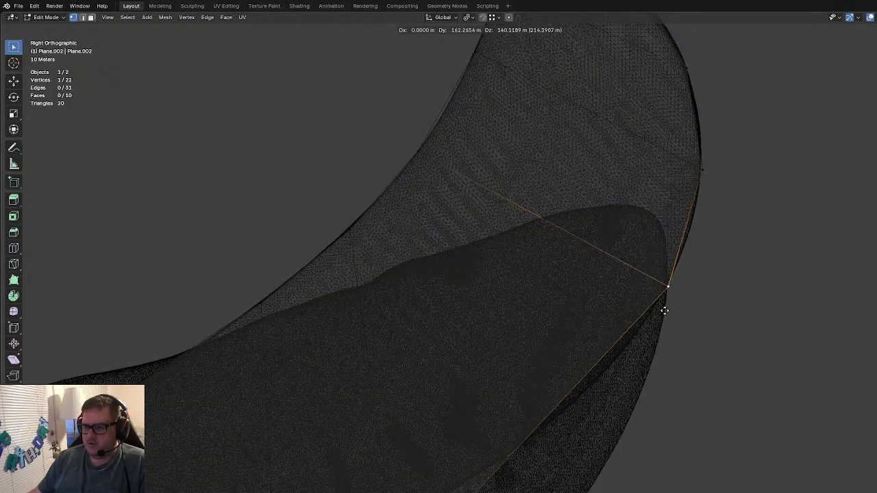
{"action": "left_click", "coordinate": [662, 310]}
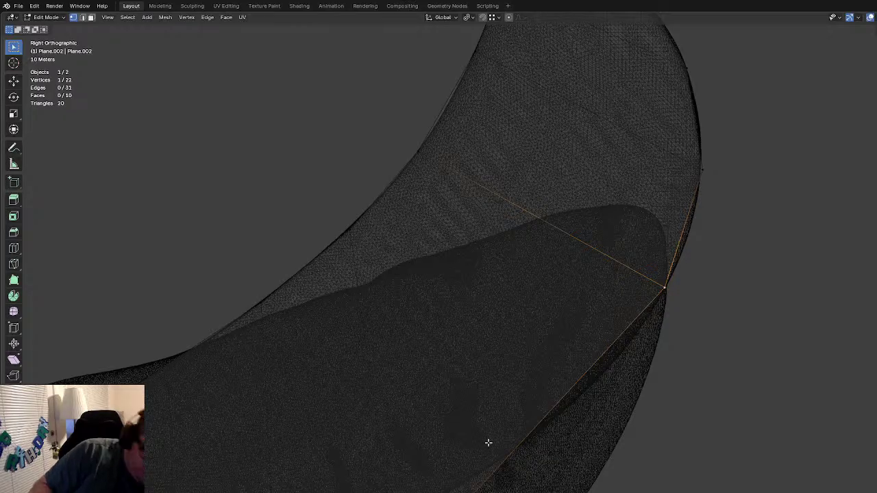
Step: Move the next two lower-edge vertices outward to continue the rear blade's curve across the overlapping blade
{"action": "scroll", "coordinate": [487, 442], "scroll_direction": "down", "scroll_amount": 3}
{"action": "left_click", "coordinate": [480, 438]}
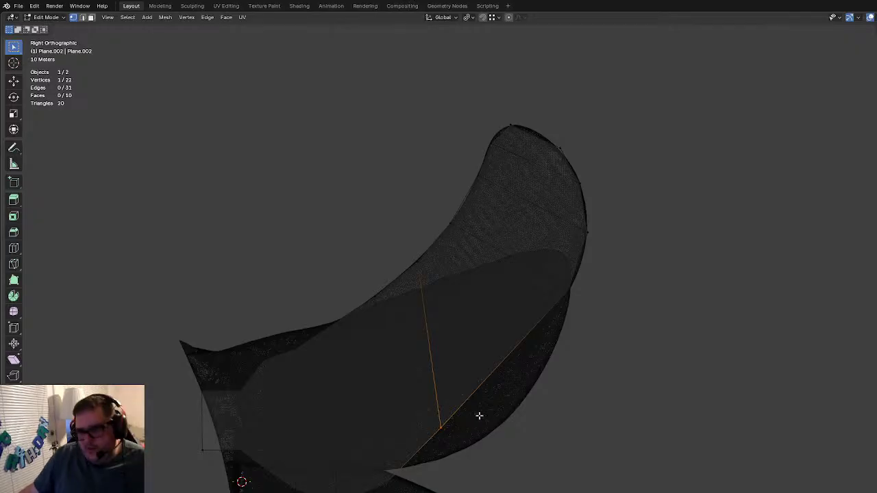
{"action": "key", "text": "g"}
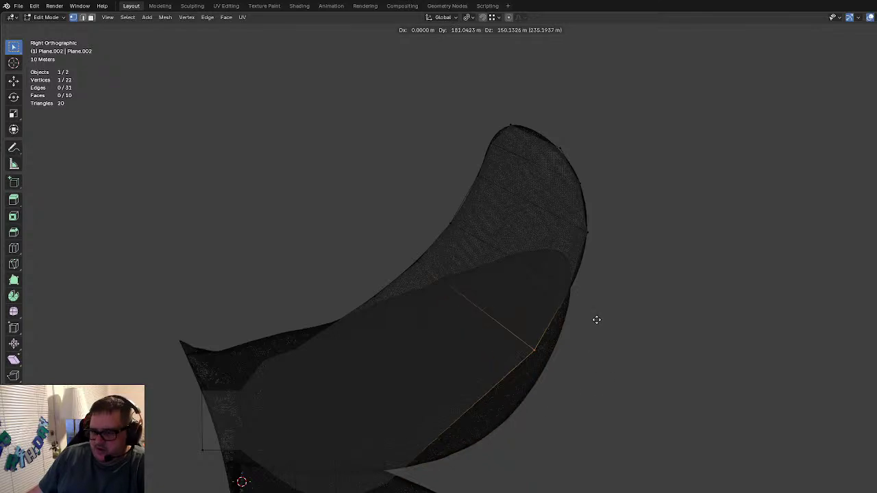
{"action": "left_click", "coordinate": [582, 346]}
{"action": "scroll", "coordinate": [581, 351], "scroll_direction": "up", "scroll_amount": 1}
{"action": "key", "text": "g"}
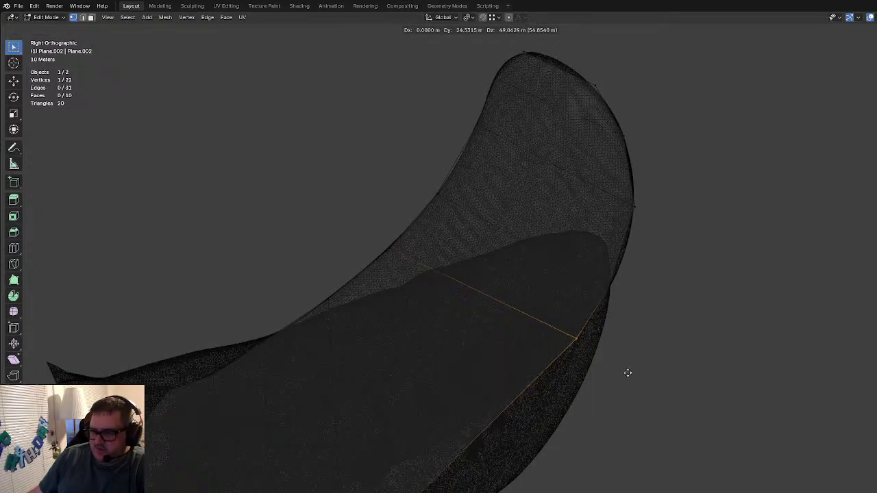
{"action": "left_click", "coordinate": [624, 376]}
{"action": "key", "text": "g"}
{"action": "left_click", "coordinate": [537, 427]}
Step: Pull the remaining lower-edge vertices up and toward the root to form a smooth lower curve
{"action": "left_click", "coordinate": [396, 490]}
{"action": "middle_click_drag", "start_coordinate": [396, 492], "coordinate": [430, 409], "text": "shift"}
{"action": "left_click", "coordinate": [400, 478]}
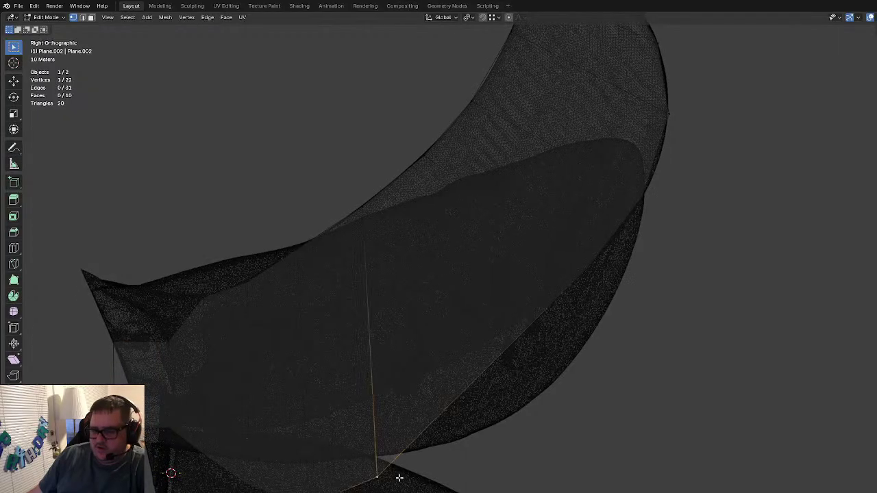
{"action": "key", "text": "g"}
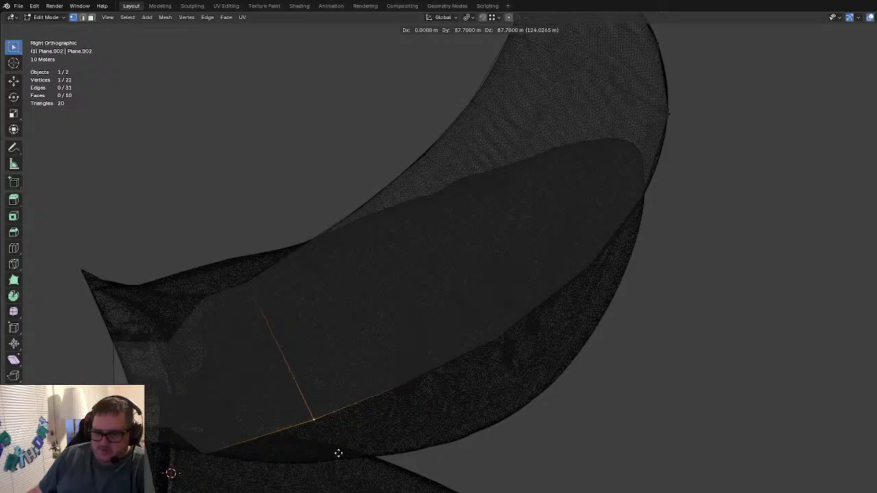
{"action": "left_click", "coordinate": [203, 458]}
{"action": "scroll", "coordinate": [206, 471], "scroll_direction": "up", "scroll_amount": 2}
{"action": "middle_click_drag", "start_coordinate": [194, 485], "coordinate": [421, 407], "text": "shift"}
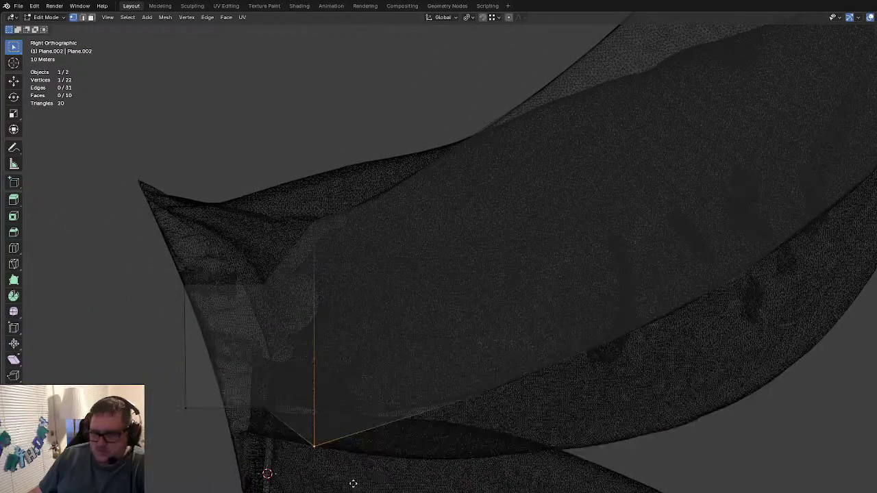
{"action": "key", "text": "g"}
{"action": "left_click", "coordinate": [378, 449]}
{"action": "key", "text": "g"}
{"action": "left_click", "coordinate": [434, 411]}
Step: Show the whole strip's edges and shift the mid-span lower-edge vertex toward the root to even out the face widths
{"action": "key", "text": "a"}
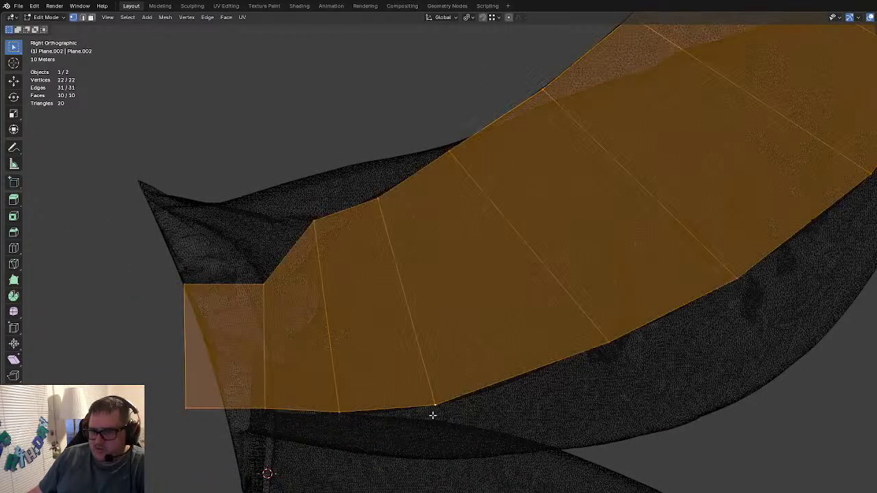
{"action": "left_click", "coordinate": [617, 347]}
{"action": "key", "text": "g"}
{"action": "left_click", "coordinate": [563, 360]}
{"action": "key", "text": "a"}
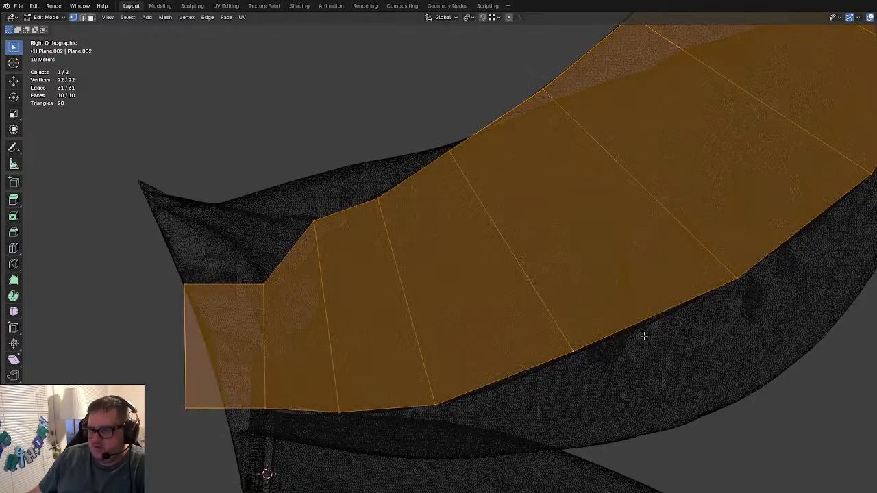
Step: Lower the upper-edge vertex near the root so the edge tapers smoothly into the root face
{"action": "middle_click_drag", "start_coordinate": [644, 336], "coordinate": [525, 411], "text": "shift"}
{"action": "left_click", "coordinate": [213, 306]}
{"action": "key", "text": "g"}
{"action": "left_click", "coordinate": [212, 335]}
{"action": "key", "text": "a"}
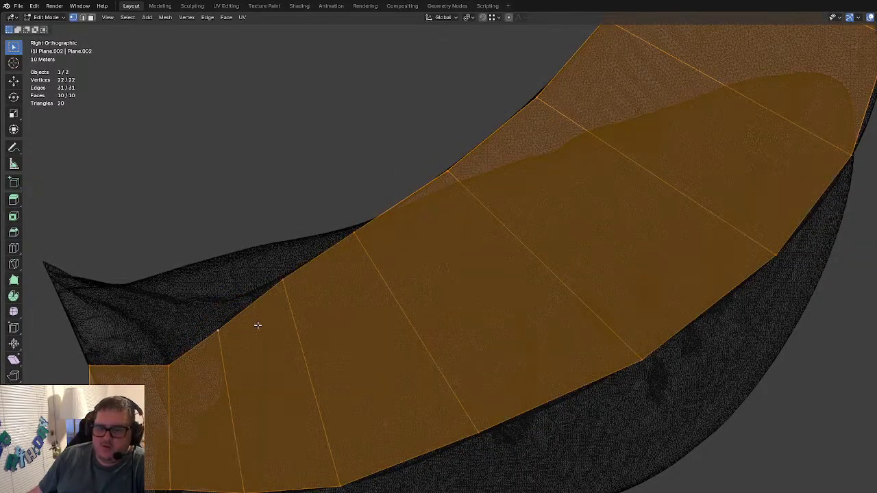
{"action": "left_click", "coordinate": [284, 289]}
{"action": "key", "text": "g"}
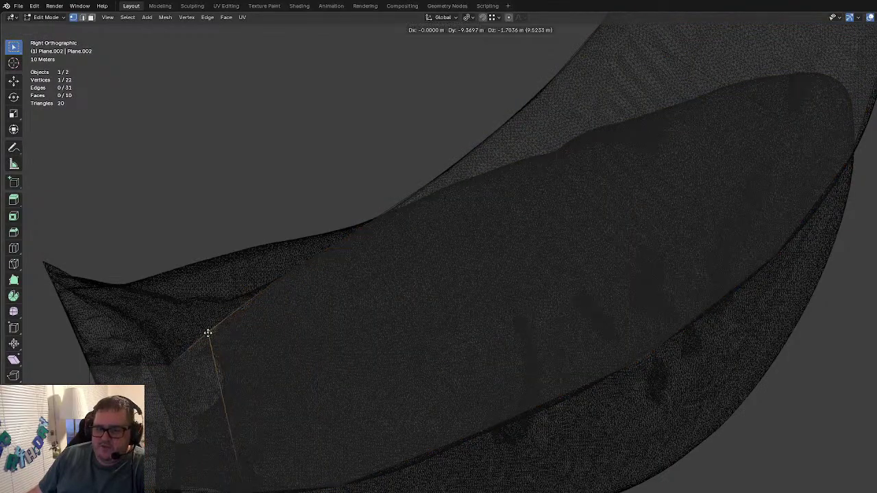
{"action": "left_click", "coordinate": [207, 333]}
{"action": "key", "text": "a"}
Step: Nudge the lower-edge vertices between root and mid-span to smooth the curve and space the cross edges evenly
{"action": "scroll", "coordinate": [261, 315], "scroll_direction": "down", "scroll_amount": 2}
{"action": "middle_click_drag", "start_coordinate": [353, 300], "coordinate": [322, 357], "text": "shift"}
{"action": "left_click", "coordinate": [346, 463]}
{"action": "key", "text": "g"}
{"action": "left_click", "coordinate": [352, 461]}
{"action": "key", "text": "a"}
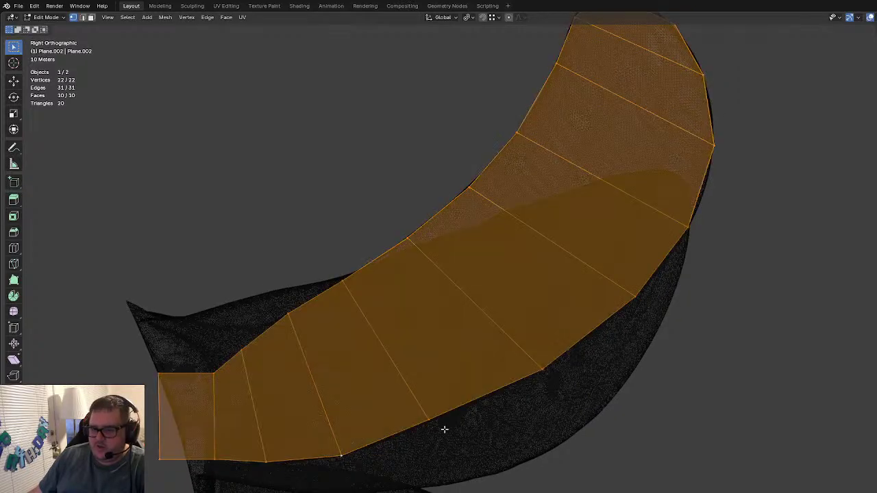
{"action": "left_click", "coordinate": [437, 417]}
{"action": "key", "text": "g"}
{"action": "left_click", "coordinate": [429, 426]}
{"action": "key", "text": "a"}
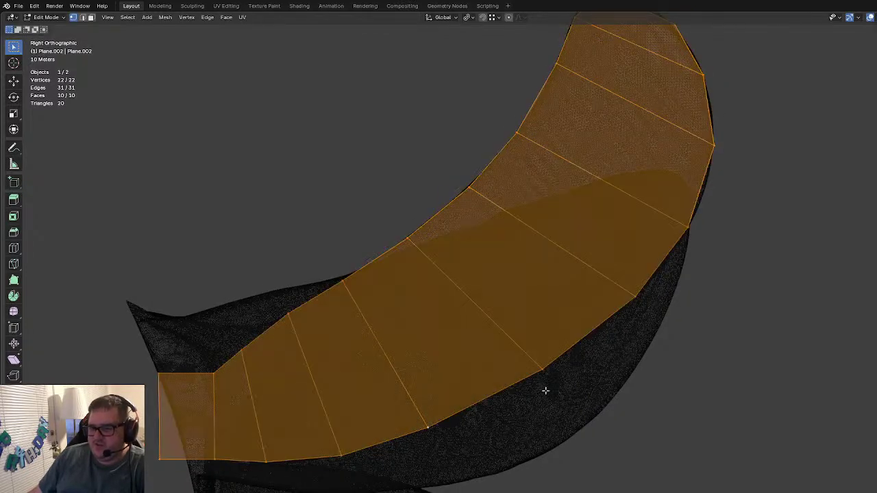
{"action": "left_click", "coordinate": [539, 366]}
{"action": "key", "text": "g"}
Step: Examine the reshaped strip's depth and alignment against the rear blade from the top view and in perspective
{"action": "scroll", "coordinate": [582, 385], "scroll_direction": "down", "scroll_amount": 8}
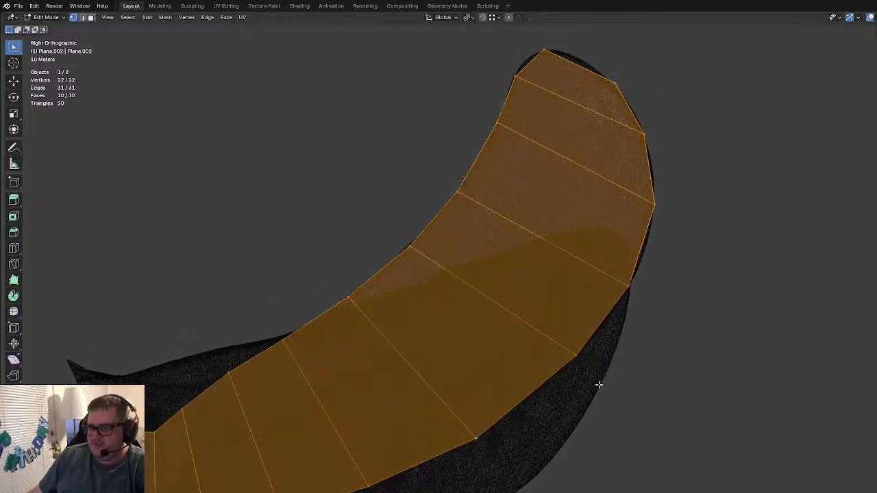
{"action": "middle_click_drag", "start_coordinate": [539, 297], "coordinate": [622, 355]}
{"action": "key", "text": "KP_7"}
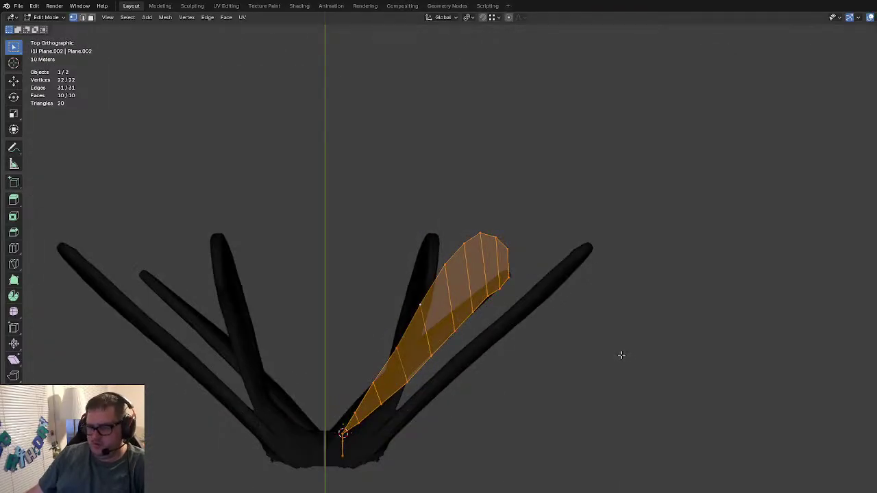
{"action": "scroll", "coordinate": [448, 297], "scroll_direction": "up", "scroll_amount": 3}
{"action": "middle_click_drag", "start_coordinate": [447, 298], "coordinate": [483, 309]}
{"action": "key", "text": "KP_7"}
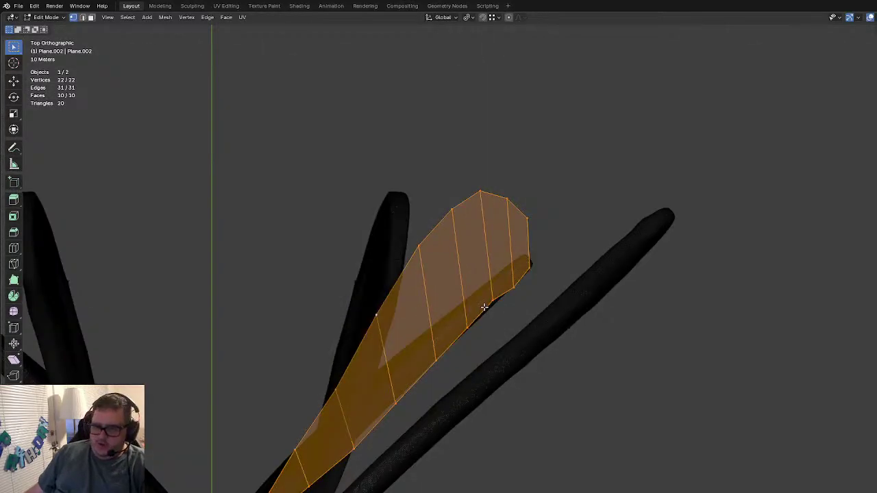
{"action": "middle_click_drag", "start_coordinate": [466, 315], "coordinate": [690, 303]}
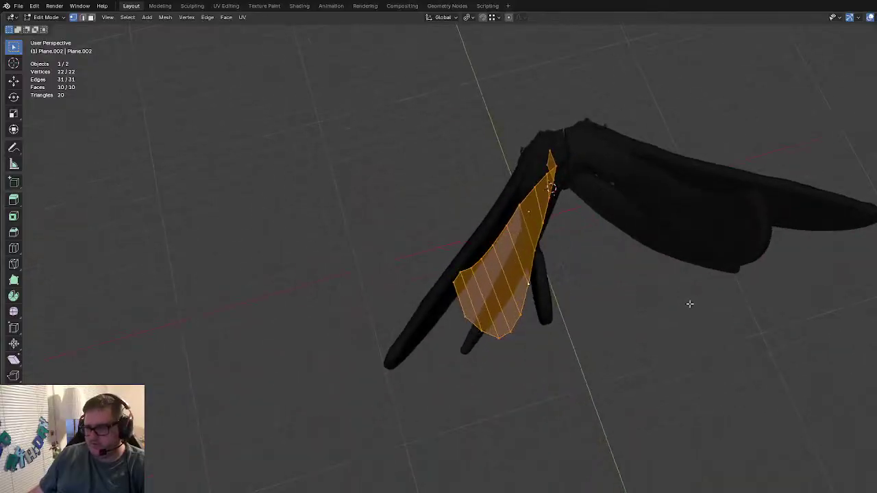
{"action": "key", "text": "KP_7"}
{"action": "scroll", "coordinate": [487, 251], "scroll_direction": "up", "scroll_amount": 4}
{"action": "middle_click_drag", "start_coordinate": [450, 268], "coordinate": [585, 345], "text": "shift"}
Step: Circle-select all 11 vertices along the strip's lower edge, hide them, and return to top view
{"action": "left_click", "coordinate": [437, 387]}
{"action": "key", "text": "KP_5"}
{"action": "key", "text": "KP_7"}
{"action": "middle_click_drag", "start_coordinate": [543, 399], "coordinate": [462, 315]}
{"action": "key", "text": "c"}
{"action": "mouse_move", "coordinate": [345, 429]}
{"action": "left_mouse_down"}
{"action": "mouse_move", "coordinate": [324, 437]}
{"action": "mouse_move", "coordinate": [542, 364]}
{"action": "mouse_move", "coordinate": [644, 260]}
{"action": "mouse_move", "coordinate": [665, 201]}
{"action": "left_mouse_up"}
{"action": "right_click", "coordinate": [676, 279]}
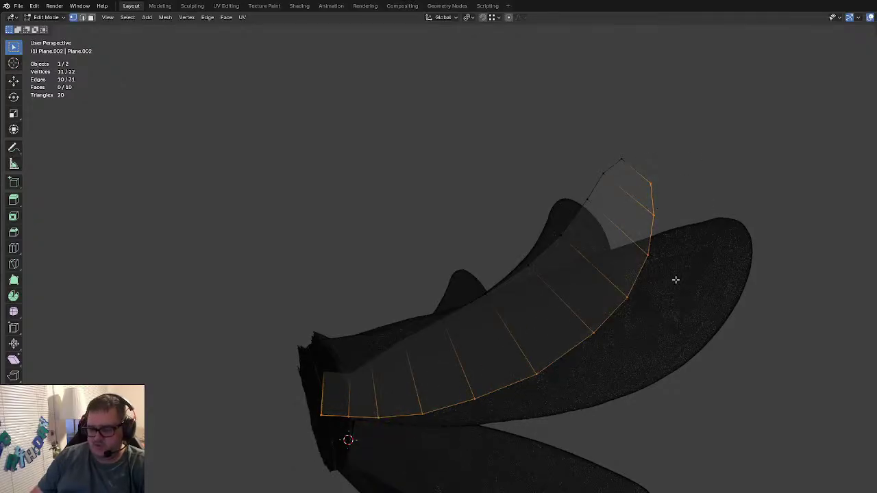
{"action": "key", "text": "h"}
{"action": "key", "text": "KP_7"}
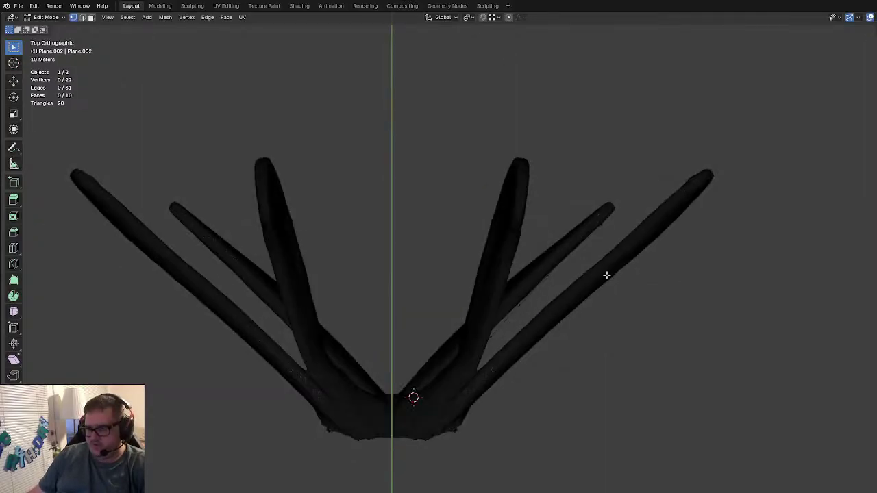
Step: Move the strip's visible upper-edge vertices near the root onto the base of the steep inner blade in top view
{"action": "scroll", "coordinate": [470, 290], "scroll_direction": "up", "scroll_amount": 4}
{"action": "scroll", "coordinate": [483, 329], "scroll_direction": "down", "scroll_amount": 1}
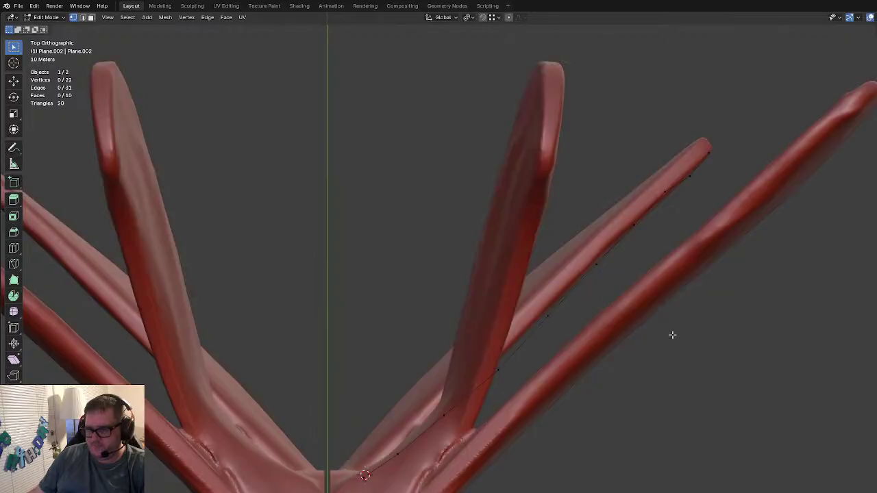
{"action": "key", "text": "g"}
{"action": "left_click", "coordinate": [346, 351]}
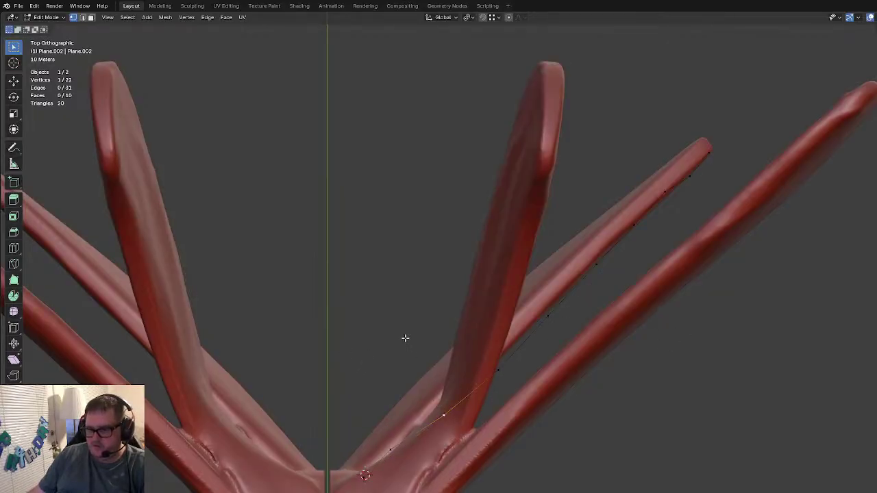
{"action": "key", "text": "g"}
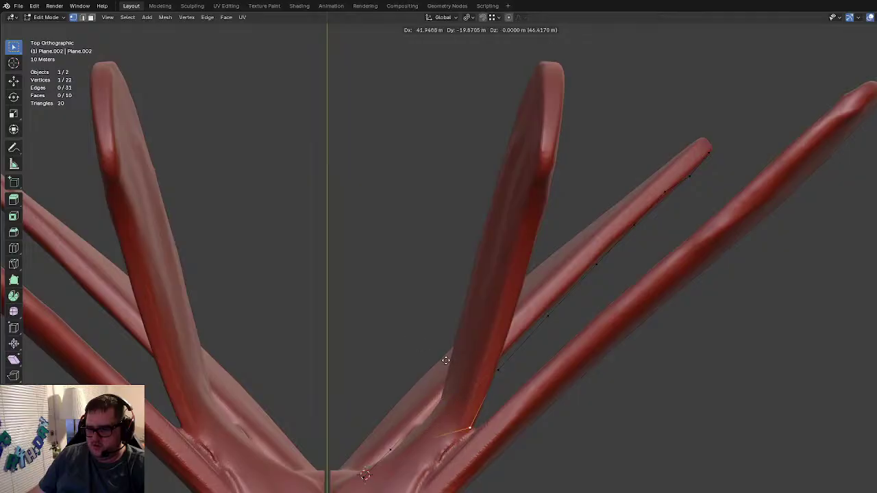
{"action": "left_click", "coordinate": [439, 357]}
{"action": "key", "text": "g"}
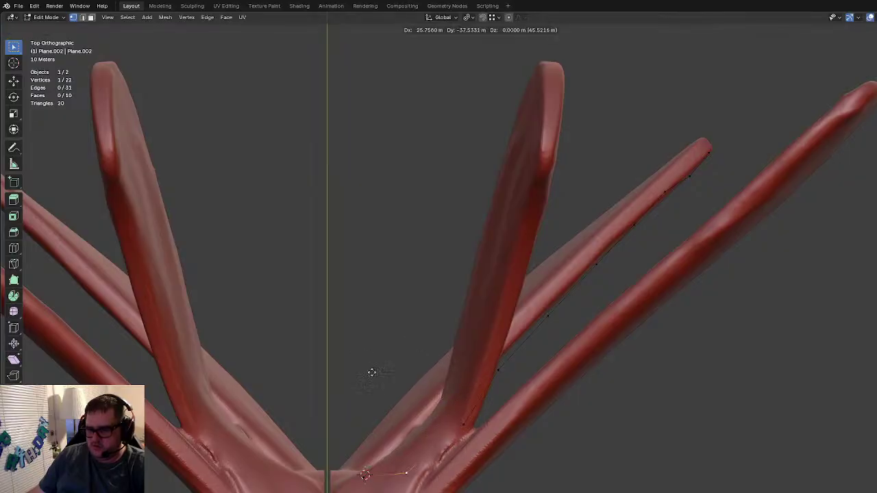
{"action": "left_click", "coordinate": [391, 365]}
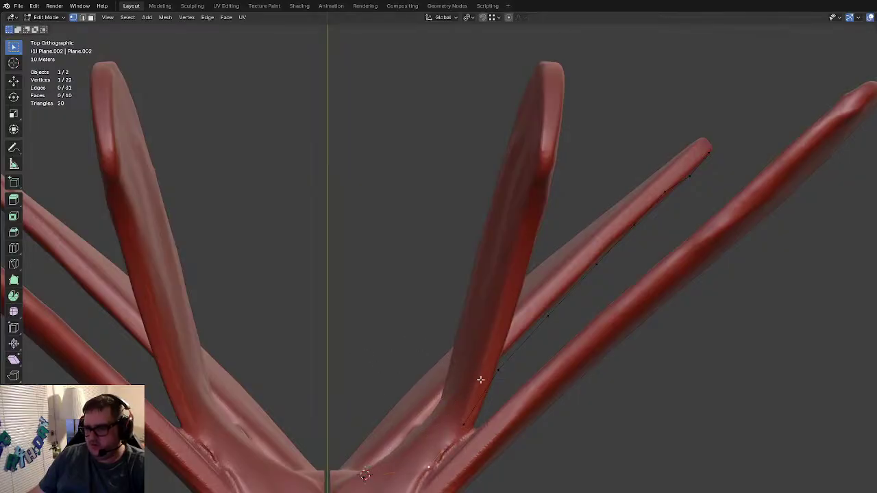
{"action": "key", "text": "g"}
{"action": "left_click", "coordinate": [369, 367]}
Step: Move the strip's mid-span upper-edge vertices inward onto the steep inner blade in top view
{"action": "key", "text": "g"}
{"action": "left_click", "coordinate": [360, 303]}
{"action": "key", "text": "g"}
{"action": "left_click", "coordinate": [386, 250]}
{"action": "key", "text": "g"}
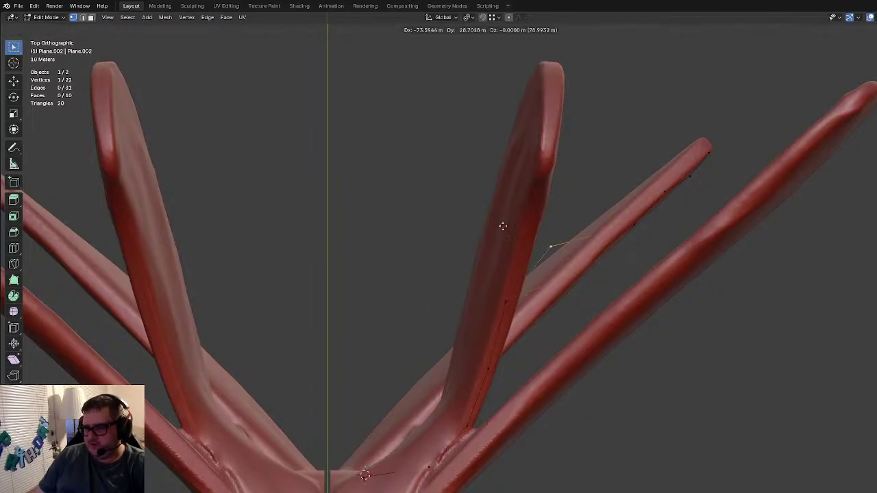
{"action": "left_click", "coordinate": [477, 221]}
{"action": "key", "text": "z"}
{"action": "left_click", "coordinate": [364, 212]}
{"action": "middle_click_drag", "start_coordinate": [603, 235], "coordinate": [571, 284], "text": "shift"}
{"action": "double_click", "coordinate": [579, 275]}
{"action": "left_click", "coordinate": [620, 279]}
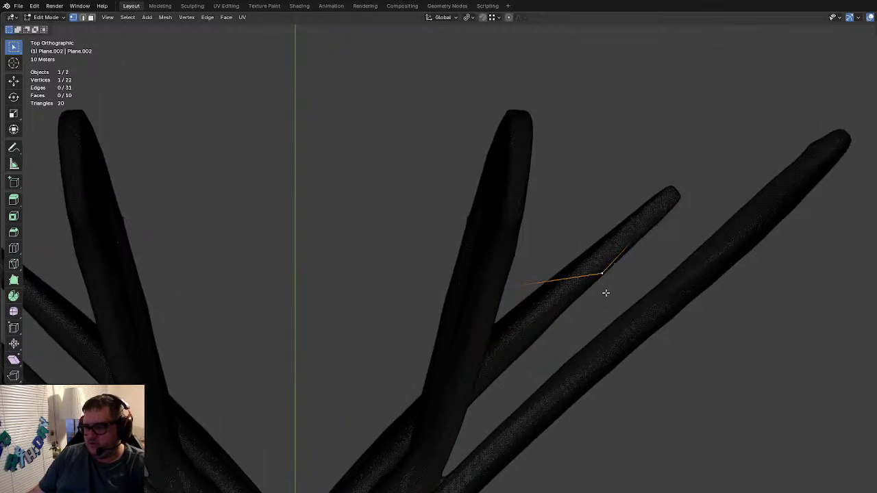
{"action": "key", "text": "g"}
{"action": "left_click", "coordinate": [513, 258]}
Step: Place the remaining upper-edge vertices along the outer part and tip of the steep inner blade in top view
{"action": "scroll", "coordinate": [527, 274], "scroll_direction": "down", "scroll_amount": 3}
{"action": "middle_click_drag", "start_coordinate": [540, 286], "coordinate": [459, 210]}
{"action": "key", "text": "KP_7"}
{"action": "scroll", "coordinate": [480, 281], "scroll_direction": "up", "scroll_amount": 3}
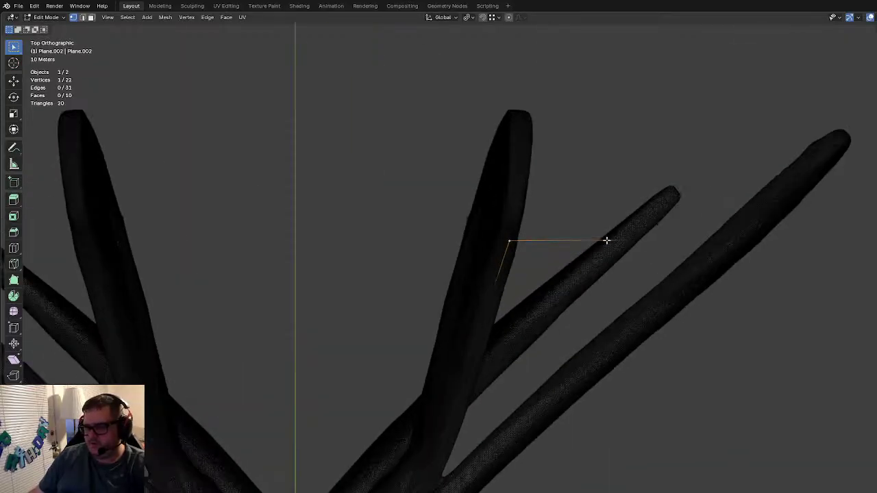
{"action": "key", "text": "g"}
{"action": "left_click", "coordinate": [504, 203]}
{"action": "key", "text": "g"}
{"action": "left_click", "coordinate": [478, 132]}
{"action": "left_click", "coordinate": [679, 196]}
{"action": "key", "text": "g"}
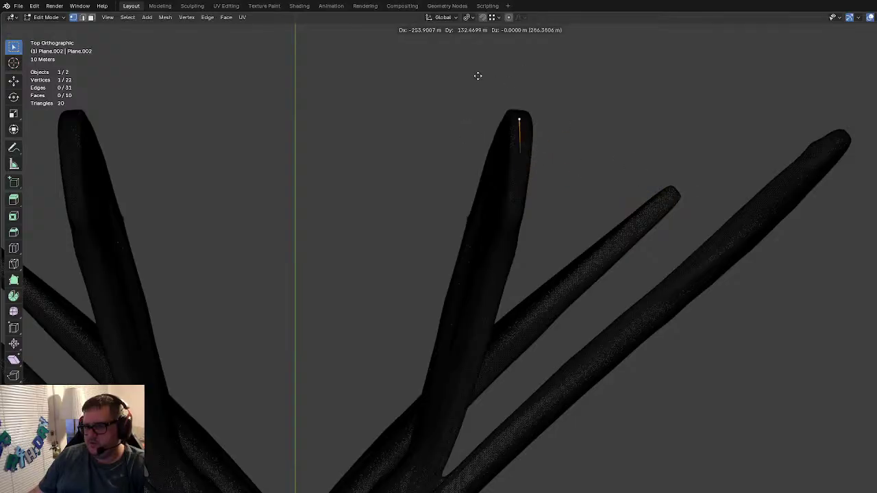
{"action": "left_click", "coordinate": [481, 74]}
Step: Fit the upper-edge vertices around the blade tip to the tall blade's outline in right view
{"action": "key", "text": "KP_3"}
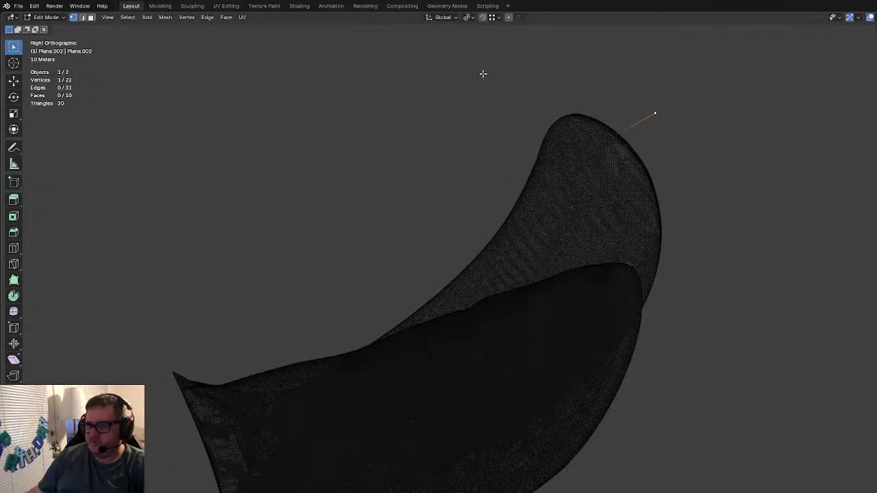
{"action": "key", "text": "ctrl+l"}
{"action": "scroll", "coordinate": [620, 152], "scroll_direction": "down", "scroll_amount": 1}
{"action": "left_click", "coordinate": [523, 240]}
{"action": "key", "text": "g"}
{"action": "left_click", "coordinate": [664, 264]}
{"action": "key", "text": "g"}
{"action": "left_click", "coordinate": [688, 252]}
{"action": "key", "text": "g"}
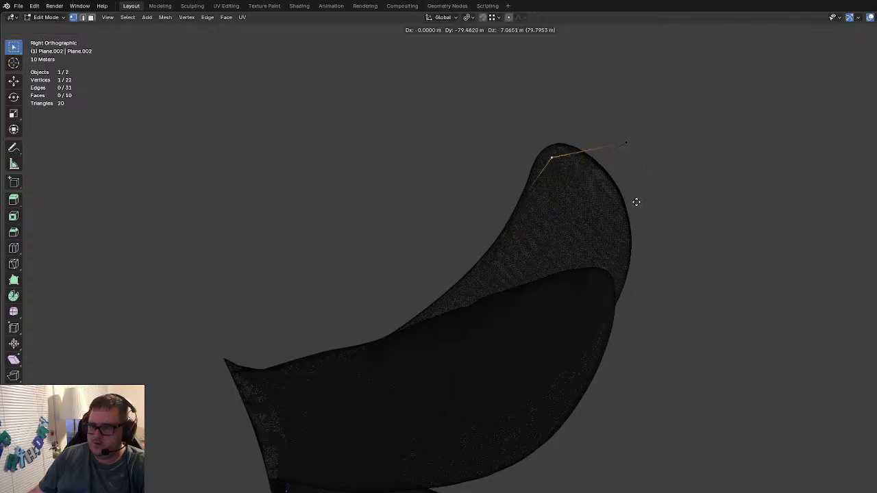
{"action": "left_click", "coordinate": [625, 202]}
{"action": "key", "text": "g"}
{"action": "left_click", "coordinate": [557, 150]}
Step: Align the mid-span upper-edge vertices with the tall blade's concave outline in right view
{"action": "key", "text": "ctrl+l"}
{"action": "left_click", "coordinate": [488, 275]}
{"action": "key", "text": "g"}
{"action": "left_click", "coordinate": [696, 358]}
{"action": "key", "text": "ctrl+l"}
{"action": "left_click", "coordinate": [435, 322]}
{"action": "key", "text": "g"}
{"action": "left_click", "coordinate": [641, 429]}
{"action": "key", "text": "ctrl+l"}
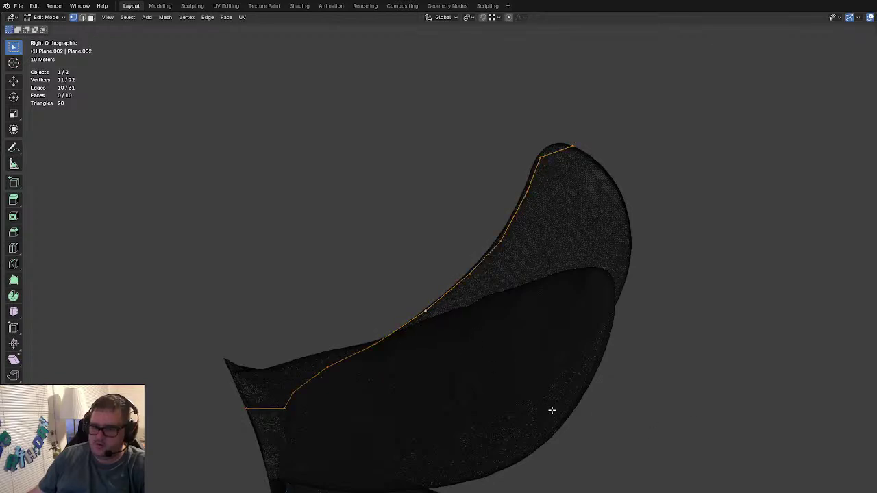
Step: Refine the depth of the mid-span and tip upper-edge vertices against the steep inner blade in top view
{"action": "key", "text": "KP_7"}
{"action": "scroll", "coordinate": [481, 285], "scroll_direction": "up", "scroll_amount": 2}
{"action": "left_click", "coordinate": [518, 268]}
{"action": "key", "text": "g"}
{"action": "left_click", "coordinate": [542, 269]}
{"action": "key", "text": "ctrl+l"}
{"action": "left_click", "coordinate": [526, 226]}
{"action": "key", "text": "g"}
{"action": "key", "text": "g"}
{"action": "left_click", "coordinate": [541, 159]}
{"action": "key", "text": "g"}
{"action": "left_click", "coordinate": [562, 161]}
{"action": "key", "text": "ctrl+l"}
Step: Reveal the strip's hidden lower edge, hide the fitted upper-edge vertices, and return to top view
{"action": "scroll", "coordinate": [573, 172], "scroll_direction": "down", "scroll_amount": 5}
{"action": "middle_click_drag", "start_coordinate": [573, 172], "coordinate": [541, 162]}
{"action": "left_click", "coordinate": [599, 155]}
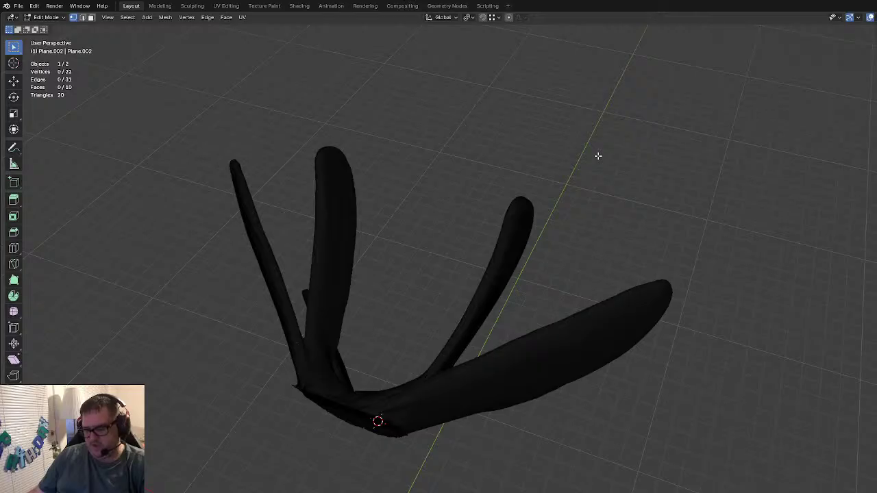
{"action": "left_click", "coordinate": [597, 173], "text": "alt"}
{"action": "middle_click_drag", "start_coordinate": [607, 230], "coordinate": [554, 203]}
{"action": "key", "text": "g"}
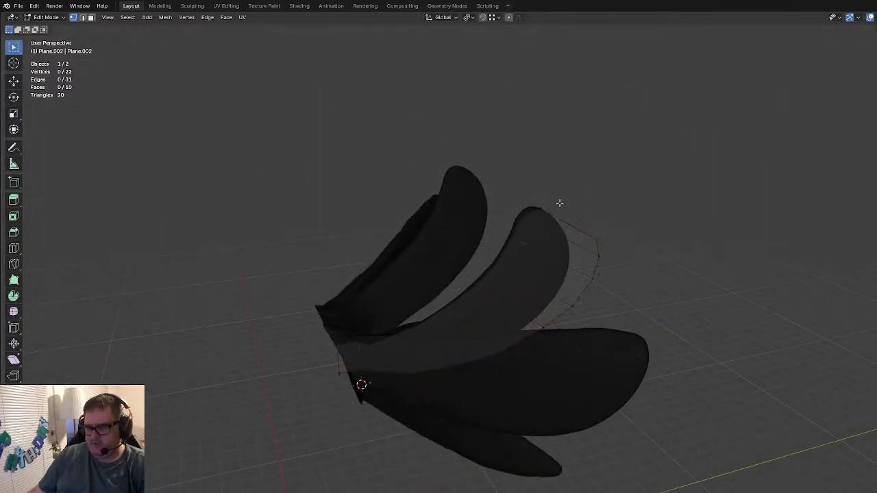
{"action": "left_click", "coordinate": [327, 308]}
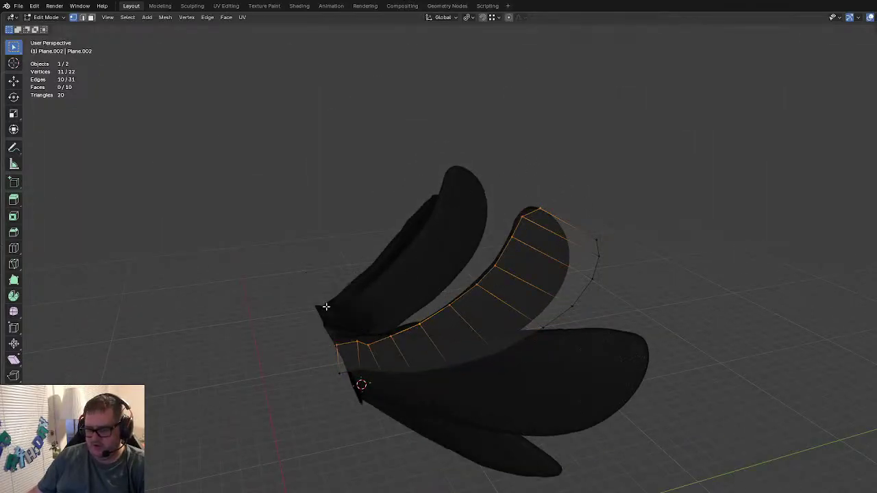
{"action": "key", "text": "alt+a"}
{"action": "key", "text": "KP_7"}
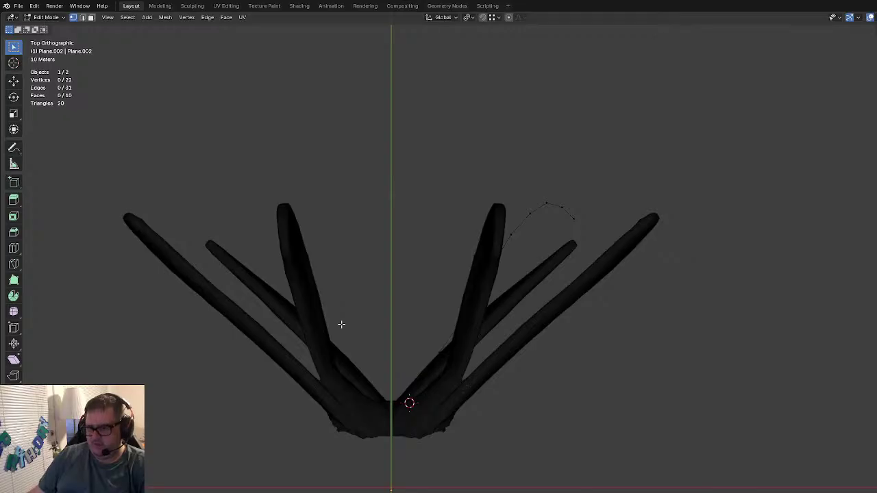
Step: Move the lower-edge vertices from the root to mid-span onto the steep inner blade in top view
{"action": "left_click", "coordinate": [490, 313], "text": "alt"}
{"action": "scroll", "coordinate": [489, 313], "scroll_direction": "up", "scroll_amount": 4}
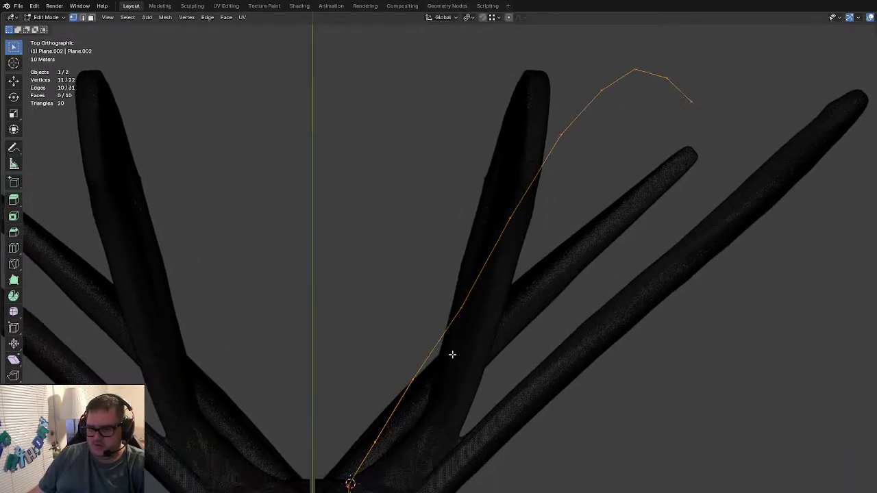
{"action": "left_click", "coordinate": [375, 443]}
{"action": "key", "text": "g"}
{"action": "left_click", "coordinate": [429, 472]}
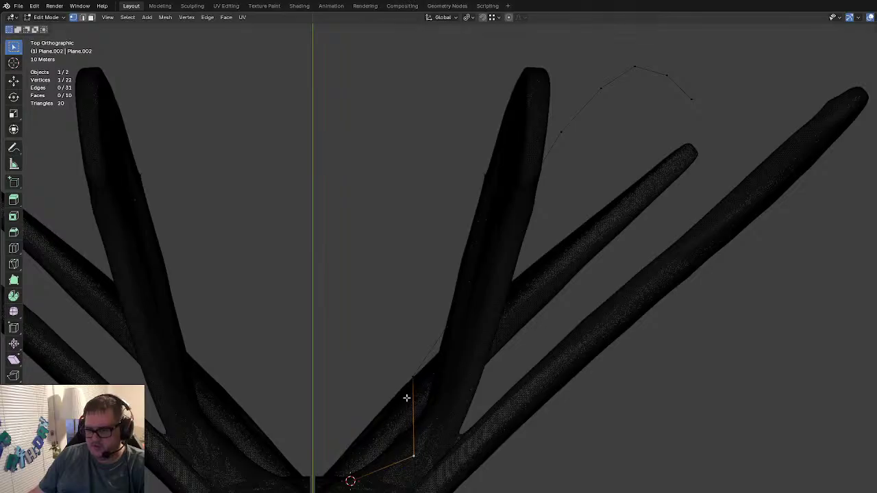
{"action": "key", "text": "g"}
{"action": "left_click", "coordinate": [453, 348]}
{"action": "key", "text": "g"}
{"action": "left_click", "coordinate": [488, 330]}
{"action": "key", "text": "g"}
{"action": "right_click", "coordinate": [464, 308]}
{"action": "key", "text": "g"}
{"action": "left_click", "coordinate": [445, 416]}
{"action": "key", "text": "g"}
{"action": "left_click", "coordinate": [498, 318]}
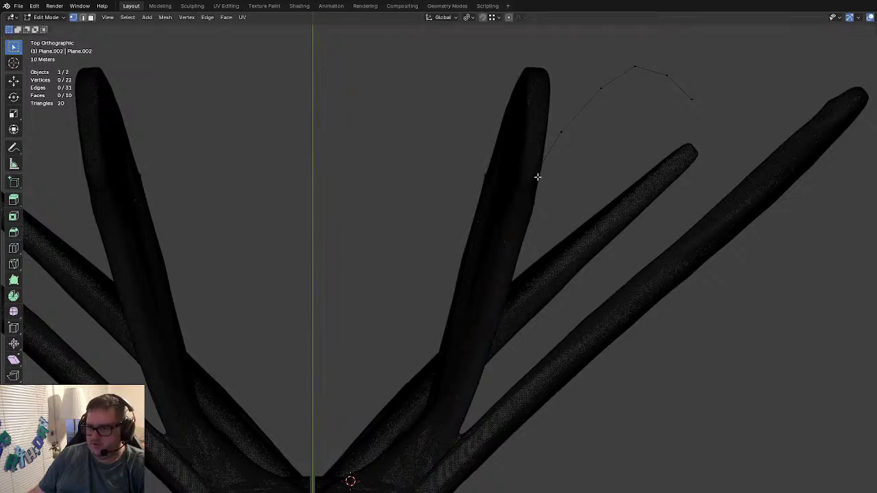
Step: Bring the outer lower-edge vertices inward onto the tip section of the steep inner blade in top view
{"action": "key", "text": "g"}
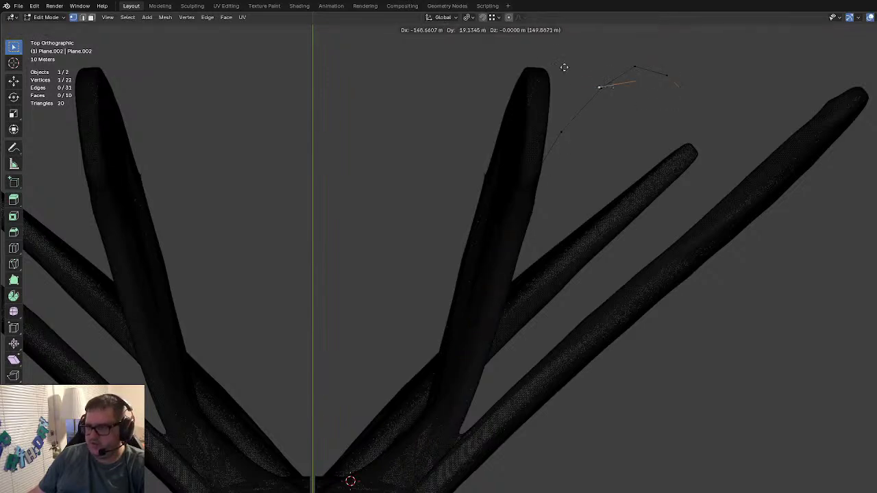
{"action": "left_click", "coordinate": [507, 59]}
{"action": "left_click", "coordinate": [653, 84]}
{"action": "key", "text": "g"}
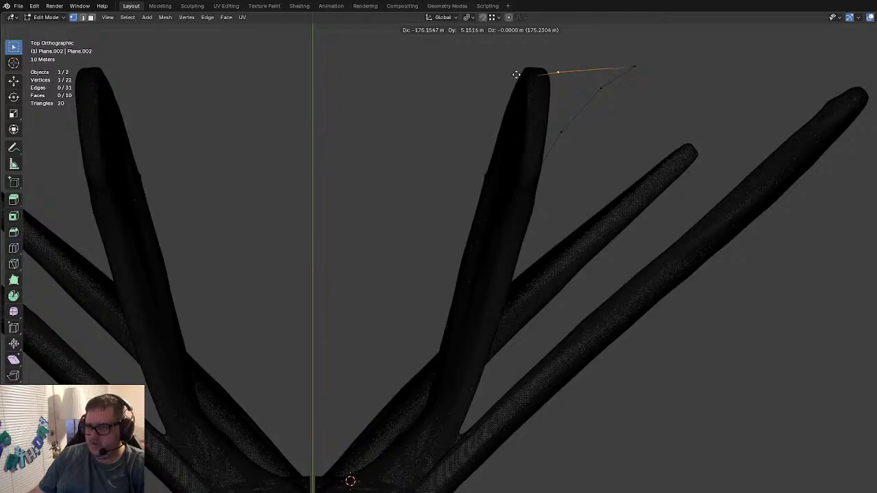
{"action": "left_click", "coordinate": [499, 80]}
{"action": "left_click", "coordinate": [634, 66]}
{"action": "key", "text": "g"}
{"action": "left_click", "coordinate": [535, 91]}
{"action": "left_click", "coordinate": [602, 87]}
{"action": "key", "text": "g"}
{"action": "left_click", "coordinate": [517, 108]}
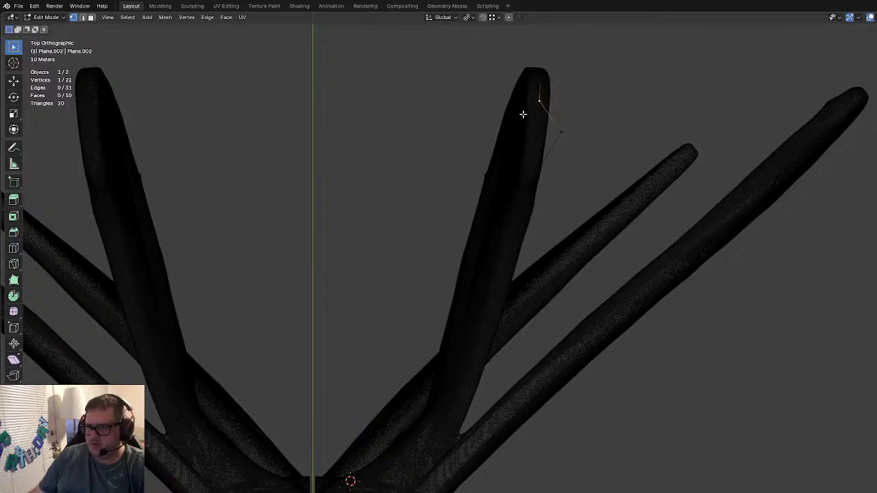
{"action": "key", "text": "g"}
{"action": "left_click", "coordinate": [533, 144]}
Step: Nudge the mid-span lower-edge vertices so they follow the steep inner blade's slope in top view
{"action": "double_click", "coordinate": [516, 211]}
{"action": "left_click", "coordinate": [510, 221]}
{"action": "key", "text": "g"}
{"action": "left_click", "coordinate": [524, 220]}
{"action": "left_click", "coordinate": [524, 220], "text": "alt"}
{"action": "left_click", "coordinate": [484, 324]}
{"action": "key", "text": "g"}
{"action": "left_click", "coordinate": [494, 315]}
{"action": "left_click", "coordinate": [493, 318], "text": "alt"}
Step: Fit the lower-edge vertices near the tip to the tall blade's convex outer outline in right view
{"action": "key", "text": "alt+a"}
{"action": "key", "text": "KP_3"}
{"action": "key", "text": "z"}
{"action": "key", "text": "Escape"}
{"action": "key", "text": "ctrl+z"}
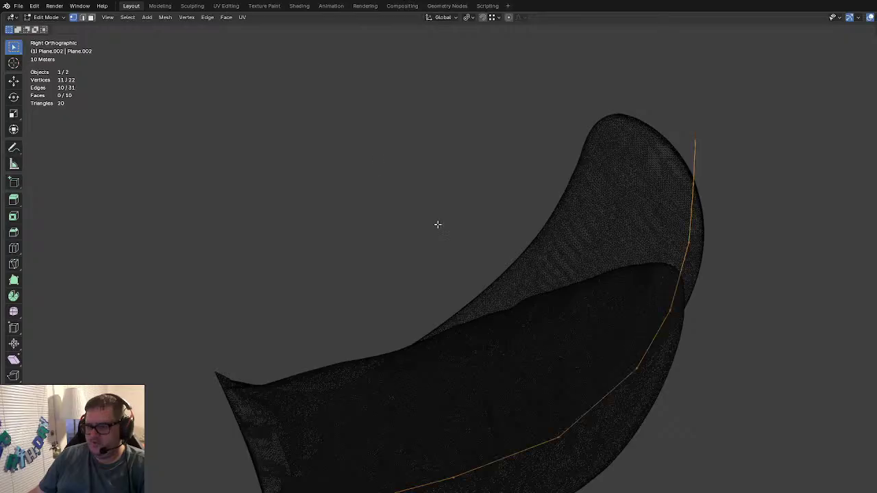
{"action": "middle_click_drag", "start_coordinate": [543, 313], "coordinate": [517, 235], "text": "shift"}
{"action": "middle_click_drag", "start_coordinate": [581, 215], "coordinate": [591, 267], "text": "shift"}
{"action": "left_click", "coordinate": [664, 288]}
{"action": "key", "text": "g"}
{"action": "left_click", "coordinate": [685, 310]}
{"action": "key", "text": "g"}
{"action": "left_click", "coordinate": [707, 267]}
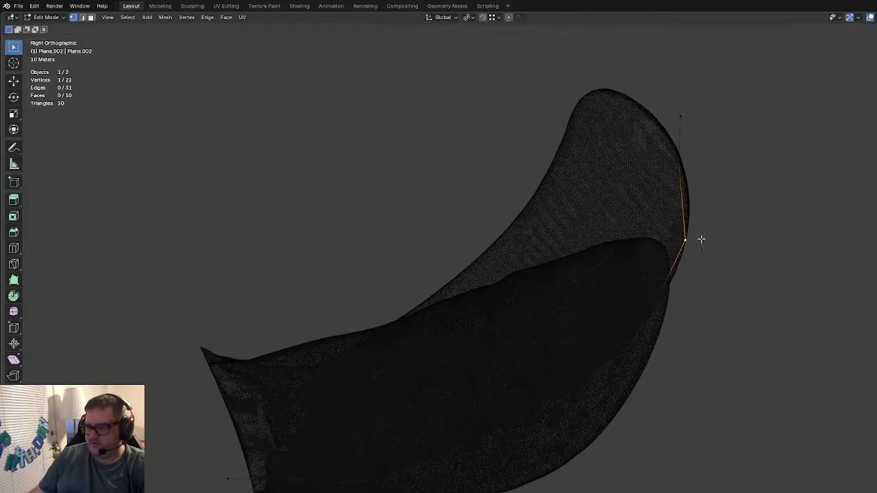
{"action": "key", "text": "g"}
{"action": "left_click", "coordinate": [690, 202]}
{"action": "key", "text": "g"}
{"action": "left_click", "coordinate": [662, 124]}
Step: Reveal the hidden upper-edge vertices, clear the selection, and view the whole strip in perspective
{"action": "key", "text": "ctrl+l"}
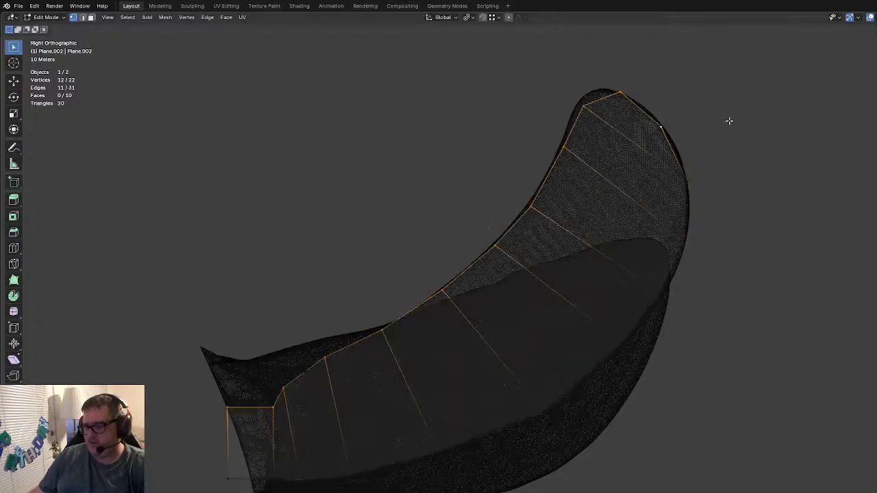
{"action": "left_click", "coordinate": [729, 120]}
{"action": "scroll", "coordinate": [668, 163], "scroll_direction": "down", "scroll_amount": 4}
{"action": "middle_click_drag", "start_coordinate": [667, 163], "coordinate": [531, 302]}
Step: Turn off the floor grid in the viewport overlays
{"action": "left_click", "coordinate": [859, 18]}
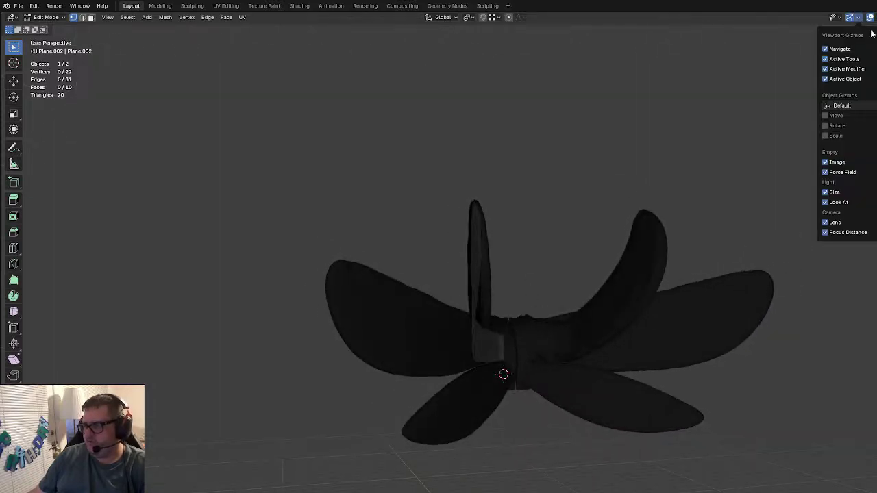
{"action": "mouse_move", "coordinate": [876, 18]}
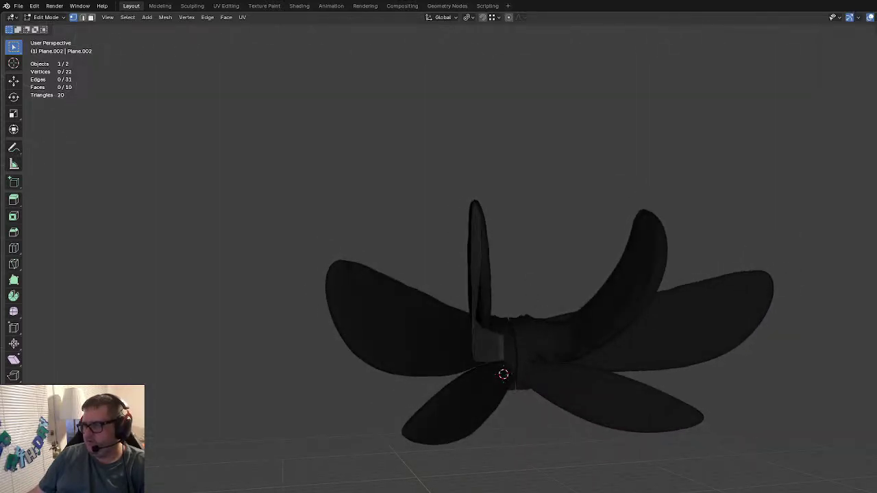
{"action": "left_click", "coordinate": [876, 18]}
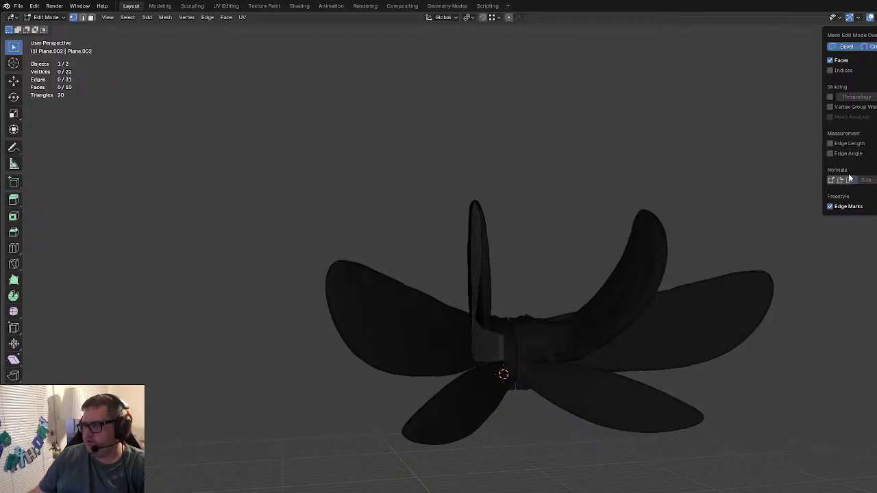
{"action": "left_click", "coordinate": [872, 18]}
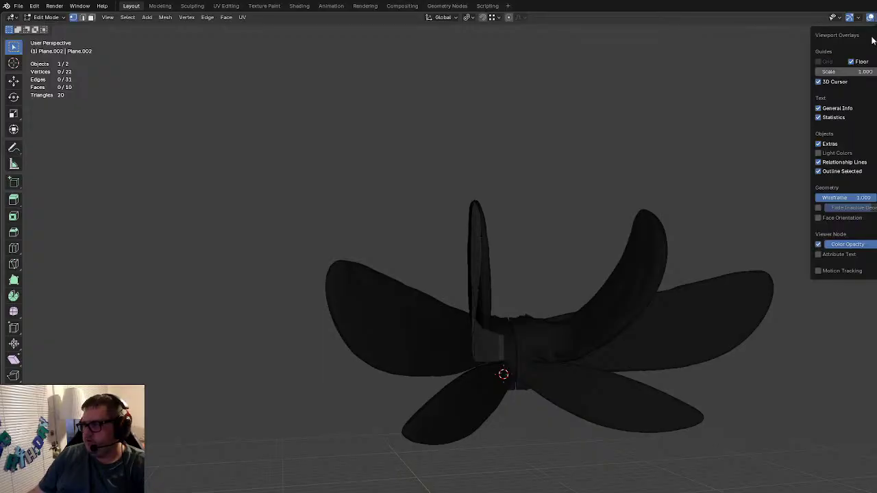
{"action": "left_click", "coordinate": [851, 62]}
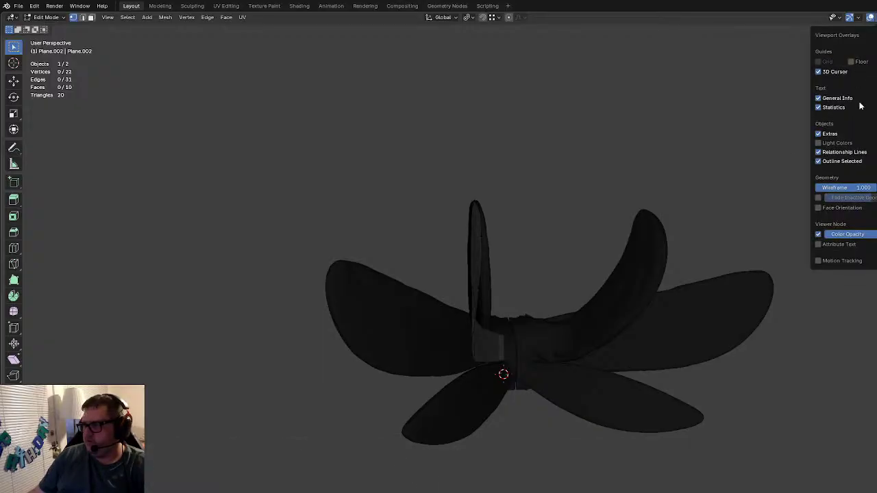
Step: Shift the strip's mid-span edge vertices sideways toward the middle of the blade's thickness in perspective
{"action": "scroll", "coordinate": [470, 284], "scroll_direction": "up", "scroll_amount": 5}
{"action": "middle_click_drag", "start_coordinate": [538, 254], "coordinate": [461, 249]}
{"action": "key", "text": "g"}
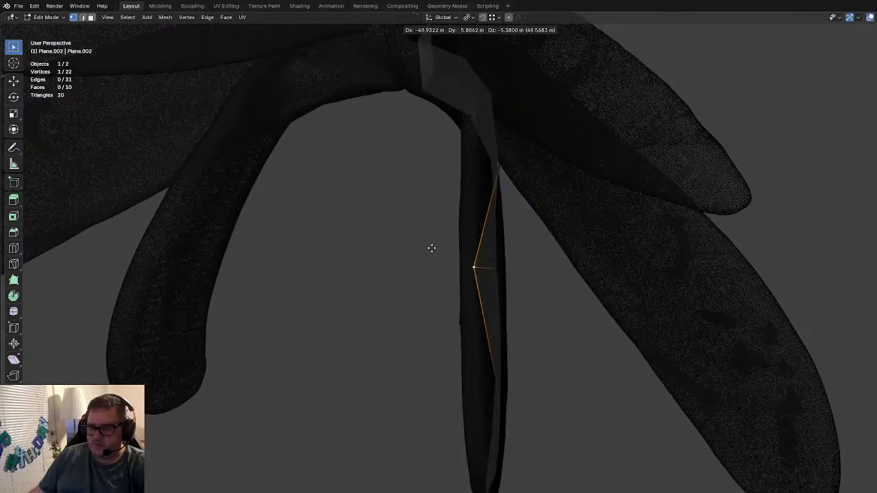
{"action": "left_click", "coordinate": [430, 248]}
{"action": "key", "text": "g"}
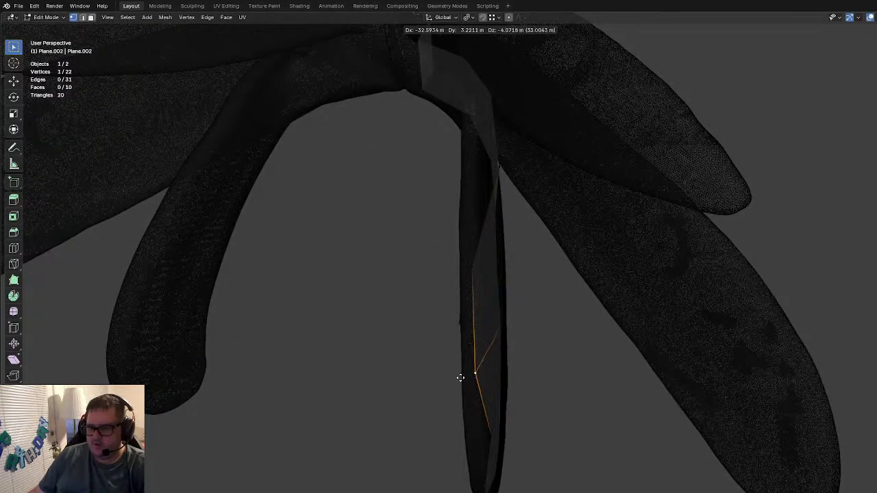
{"action": "left_click", "coordinate": [485, 431]}
{"action": "key", "text": "g"}
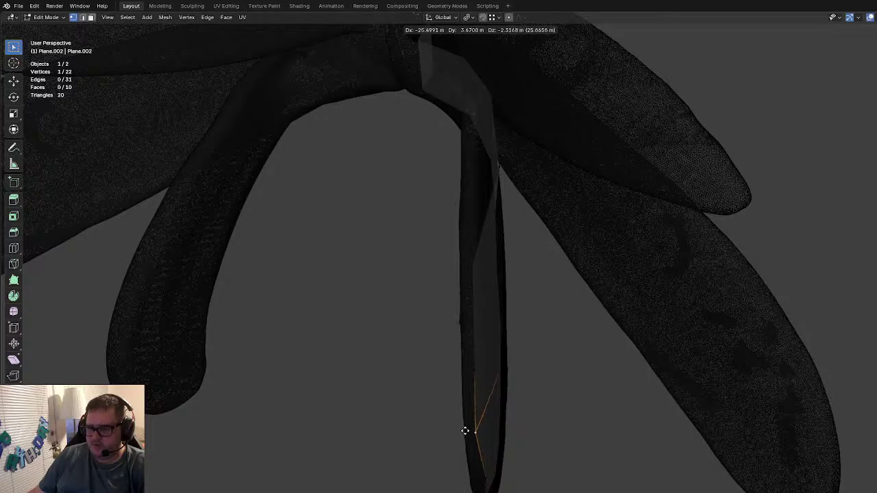
{"action": "left_click", "coordinate": [465, 431]}
{"action": "key", "text": "g"}
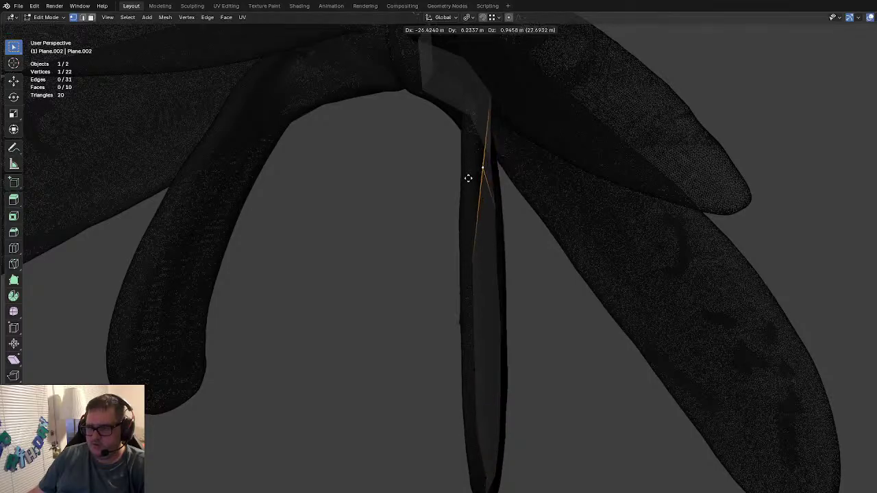
{"action": "left_click", "coordinate": [482, 157]}
Step: Shift the strip's vertices near the root sideways into the middle of the blade's thickness in perspective
{"action": "middle_click_drag", "start_coordinate": [484, 154], "coordinate": [640, 258]}
{"action": "key", "text": "g"}
{"action": "scroll", "coordinate": [491, 185], "scroll_direction": "up", "scroll_amount": 3}
{"action": "middle_click_drag", "start_coordinate": [456, 436], "coordinate": [464, 399]}
{"action": "middle_click_drag", "start_coordinate": [483, 333], "coordinate": [458, 362]}
{"action": "key", "text": "g"}
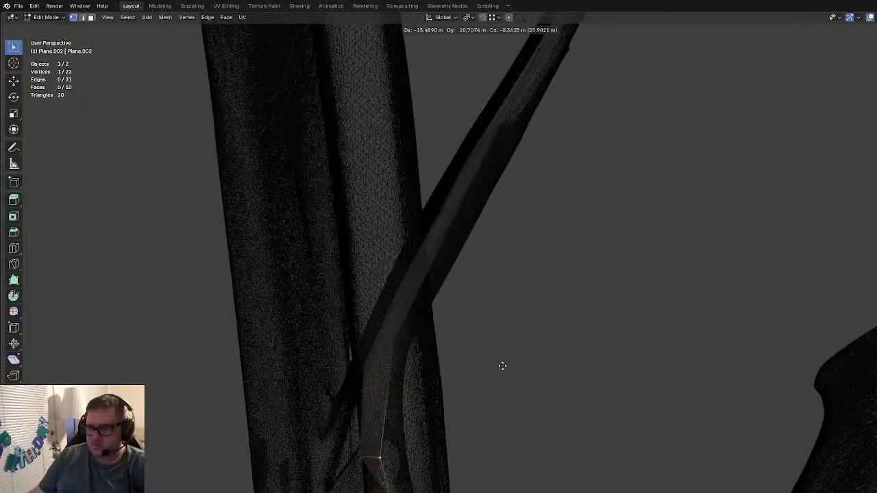
{"action": "left_click", "coordinate": [504, 363]}
{"action": "middle_click_drag", "start_coordinate": [449, 467], "coordinate": [634, 459]}
{"action": "key", "text": "g"}
{"action": "left_click", "coordinate": [461, 350]}
Step: Leave mesh editing, reveal all hidden objects, and delete the leftover Retopo_Pharaoh Bee pieces one by one
{"action": "key", "text": "Tab"}
{"action": "left_click", "coordinate": [627, 452]}
{"action": "key", "text": "alt+h"}
{"action": "scroll", "coordinate": [631, 438], "scroll_direction": "down", "scroll_amount": 4}
{"action": "left_click", "coordinate": [638, 406]}
{"action": "left_click", "coordinate": [509, 372]}
{"action": "middle_click_drag", "start_coordinate": [508, 372], "coordinate": [480, 336]}
{"action": "key", "text": "Delete"}
{"action": "left_click", "coordinate": [476, 365]}
{"action": "key", "text": "Delete"}
{"action": "left_click", "coordinate": [474, 391]}
{"action": "key", "text": "Delete"}
{"action": "left_click", "coordinate": [506, 378]}
{"action": "key", "text": "Delete"}
{"action": "left_click", "coordinate": [458, 272]}
{"action": "key", "text": "Delete"}
{"action": "left_click", "coordinate": [357, 347]}
{"action": "key", "text": "Delete"}
{"action": "left_click", "coordinate": [348, 248]}
{"action": "key", "text": "Delete"}
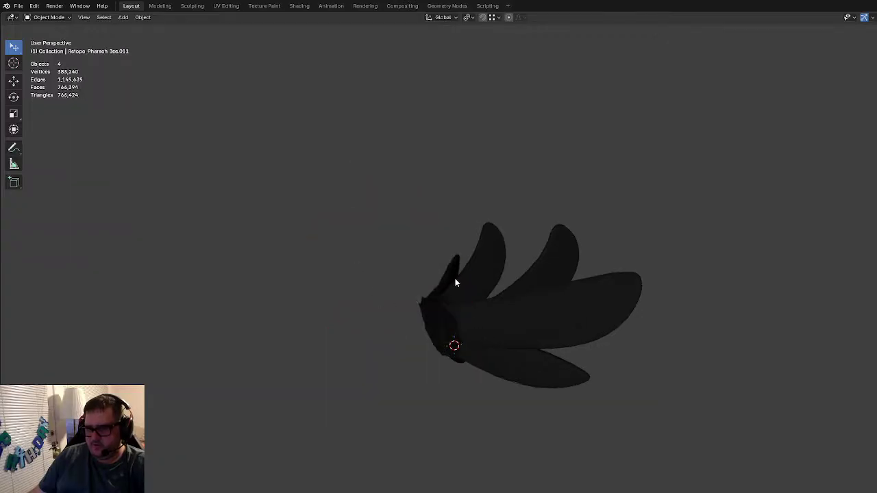
Step: Delete the dense Pharaoh Bee.001 reference mesh, keeping only the low-poly strips
{"action": "left_click", "coordinate": [456, 282]}
{"action": "middle_click_drag", "start_coordinate": [494, 309], "coordinate": [494, 342]}
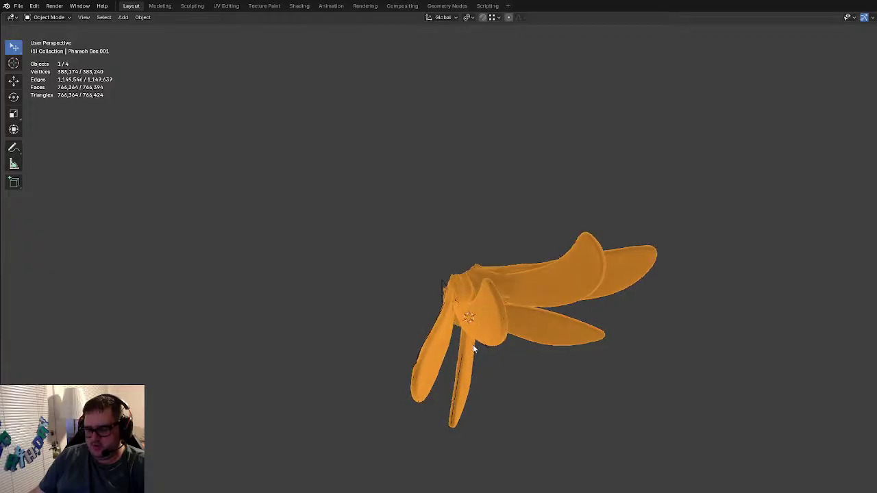
{"action": "key", "text": "Delete"}
Step: Join the low strip and the tall curved strip into one object, with Plane as the active object
{"action": "scroll", "coordinate": [507, 339], "scroll_direction": "up", "scroll_amount": 3}
{"action": "middle_click_drag", "start_coordinate": [452, 331], "coordinate": [523, 323]}
{"action": "left_click", "coordinate": [517, 348]}
{"action": "left_click", "coordinate": [512, 355], "text": "shift"}
{"action": "key", "text": "x"}
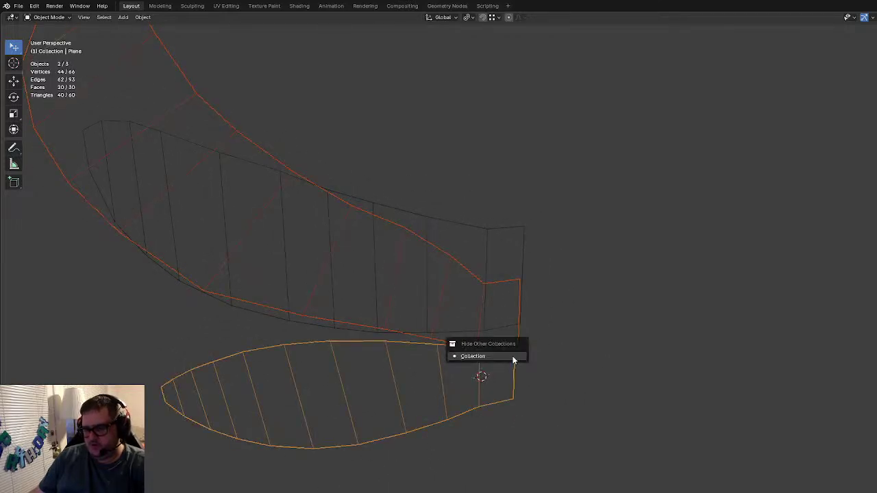
{"action": "key", "text": "ctrl+j"}
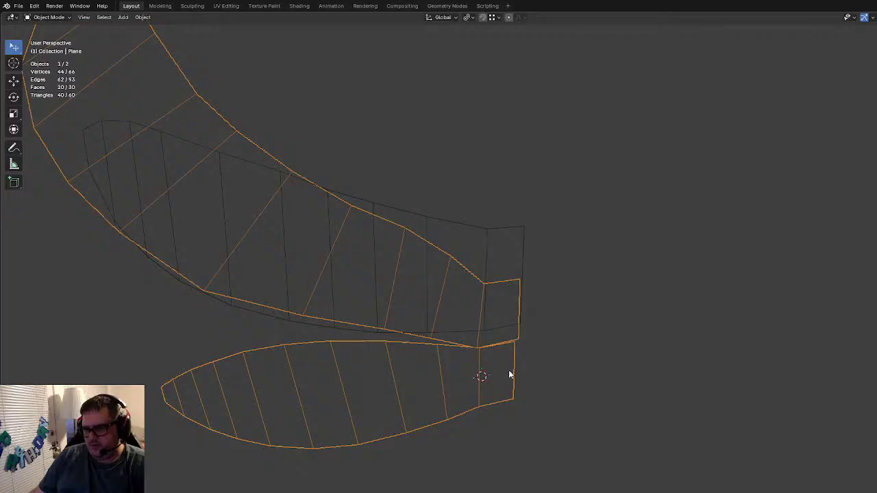
Step: Select the low strip's upper root corner vertex in the joined mesh and enable snapping with Vertex as the target
{"action": "key", "text": "Tab"}
{"action": "scroll", "coordinate": [512, 370], "scroll_direction": "up", "scroll_amount": 2}
{"action": "left_click", "coordinate": [526, 388]}
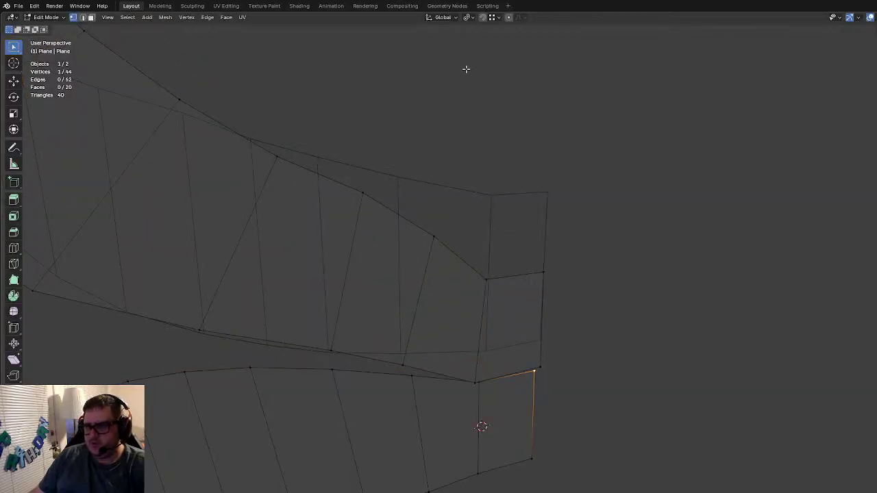
{"action": "left_click", "coordinate": [445, 17]}
{"action": "left_click", "coordinate": [491, 18]}
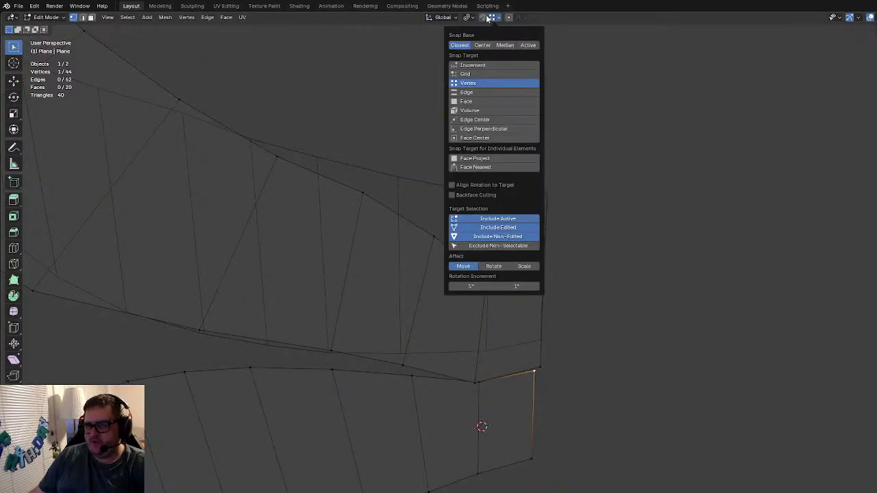
{"action": "left_click", "coordinate": [491, 19]}
{"action": "left_click", "coordinate": [483, 18]}
Step: Snap the low strip's upper root corner onto the tall strip's lower root corner
{"action": "key", "text": "g"}
{"action": "left_click", "coordinate": [539, 374]}
{"action": "left_click", "coordinate": [479, 387]}
{"action": "left_click", "coordinate": [570, 397]}
{"action": "middle_click_drag", "start_coordinate": [569, 398], "coordinate": [592, 375]}
{"action": "key", "text": "Tab"}
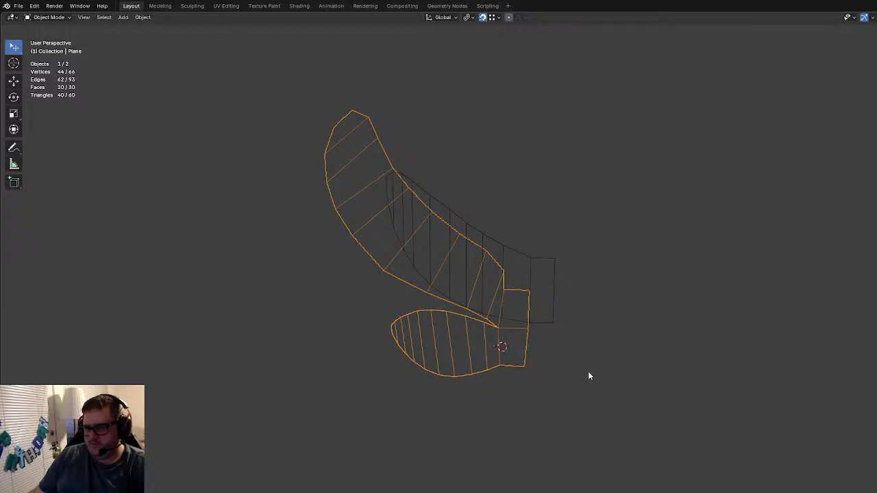
Step: Add a level 3 subdivision surface to the joined strips and switch from wireframe to solid display
{"action": "key", "text": "Tab"}
{"action": "key", "text": "a"}
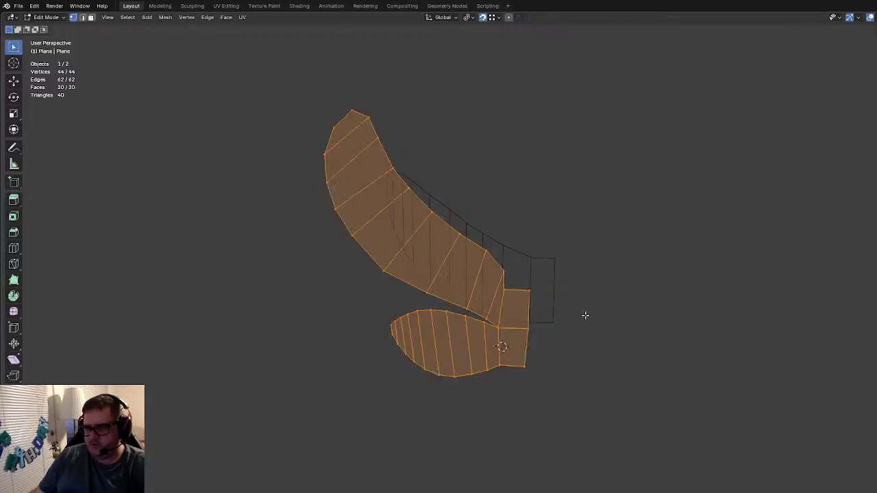
{"action": "key", "text": "Tab"}
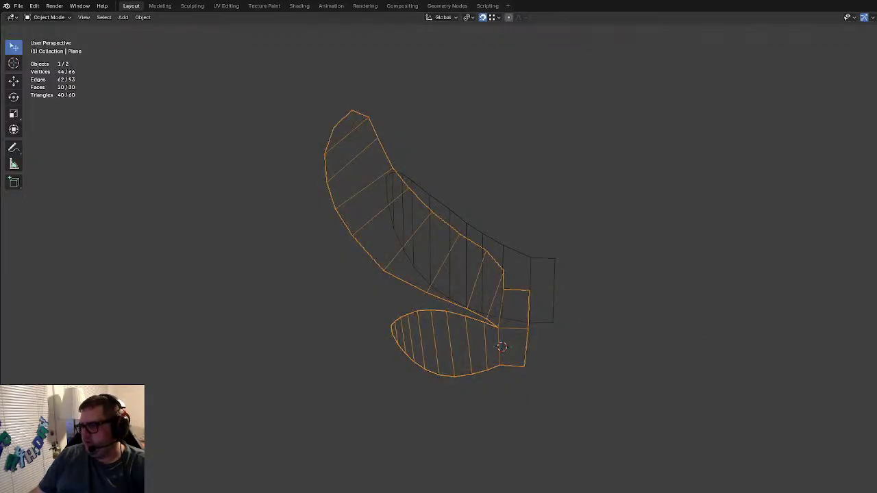
{"action": "key", "text": "ctrl+1"}
{"action": "key", "text": "ctrl+3"}
{"action": "left_click", "coordinate": [635, 301]}
{"action": "middle_click_drag", "start_coordinate": [634, 301], "coordinate": [574, 295]}
{"action": "key", "text": "shift+z"}
{"action": "middle_click_drag", "start_coordinate": [757, 315], "coordinate": [542, 269]}
{"action": "left_click", "coordinate": [619, 306]}
Step: Move a vertex near the root of the joined strips, starting from top view
{"action": "key", "text": "Tab"}
{"action": "key", "text": "KP_7"}
{"action": "scroll", "coordinate": [552, 305], "scroll_direction": "up", "scroll_amount": 3}
{"action": "left_click", "coordinate": [588, 316]}
{"action": "left_click", "coordinate": [640, 272]}
{"action": "key", "text": "g"}
{"action": "left_click", "coordinate": [486, 208]}
{"action": "middle_click_drag", "start_coordinate": [486, 214], "coordinate": [639, 389]}
{"action": "key", "text": "Tab"}
{"action": "key", "text": "Tab"}
Step: Reposition the seam vertices near the root where the low and tall strips meet
{"action": "left_click", "coordinate": [512, 357], "text": "shift"}
{"action": "key", "text": "g"}
{"action": "left_click", "coordinate": [632, 357]}
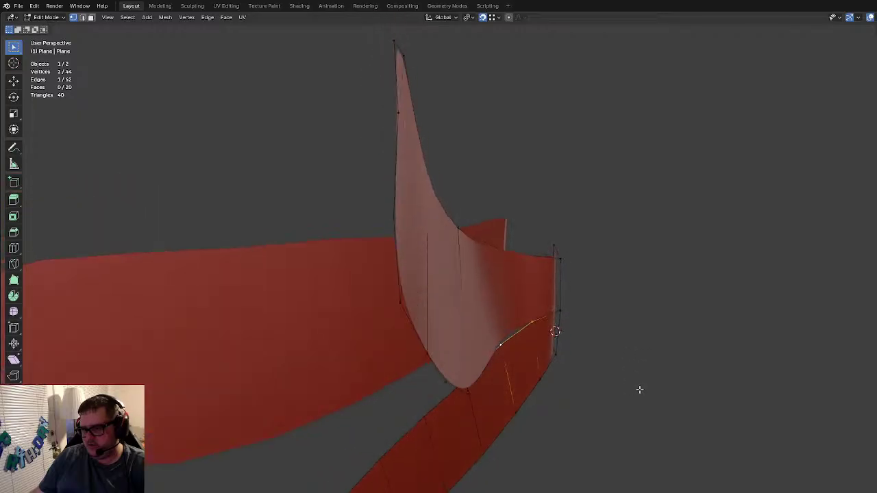
{"action": "left_click", "coordinate": [552, 330]}
{"action": "middle_click_drag", "start_coordinate": [719, 382], "coordinate": [559, 350]}
{"action": "key", "text": "g"}
{"action": "left_click", "coordinate": [725, 361]}
{"action": "key", "text": "g"}
{"action": "left_click", "coordinate": [667, 381]}
{"action": "left_click", "coordinate": [500, 354]}
{"action": "key", "text": "g"}
{"action": "left_click", "coordinate": [744, 396]}
{"action": "left_click", "coordinate": [660, 405]}
Step: Add a level 3 subdivision surface to the separate long strip Plane.001, undoing the unwanted change made to it first
{"action": "key", "text": "Tab"}
{"action": "left_click", "coordinate": [659, 404]}
{"action": "left_click", "coordinate": [558, 349]}
{"action": "middle_click_drag", "start_coordinate": [487, 286], "coordinate": [401, 341]}
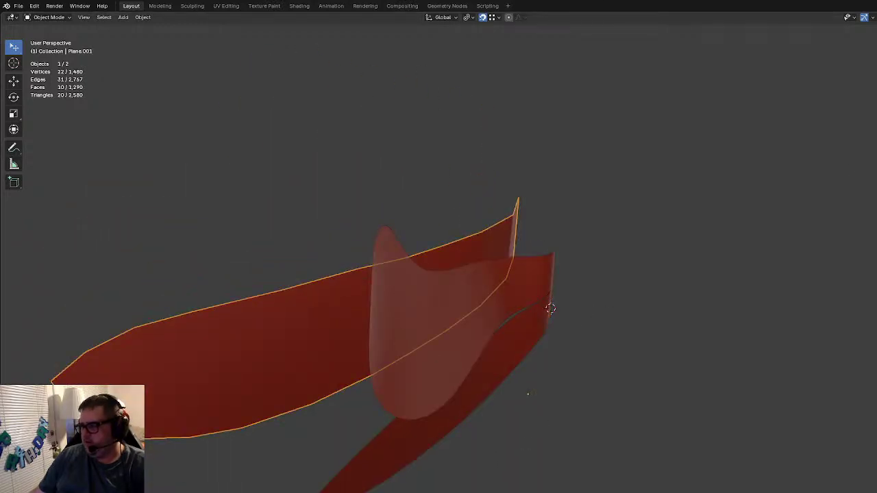
{"action": "key", "text": "ctrl+z"}
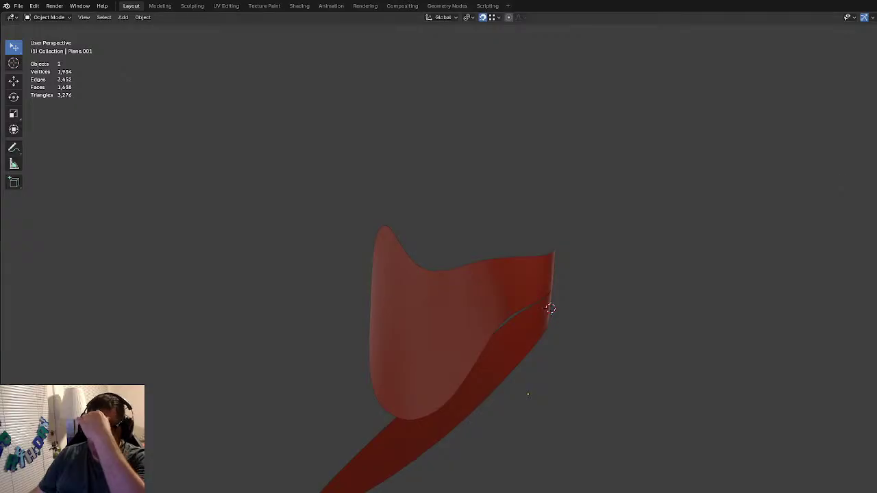
{"action": "key", "text": "ctrl+z"}
{"action": "left_click", "coordinate": [370, 349]}
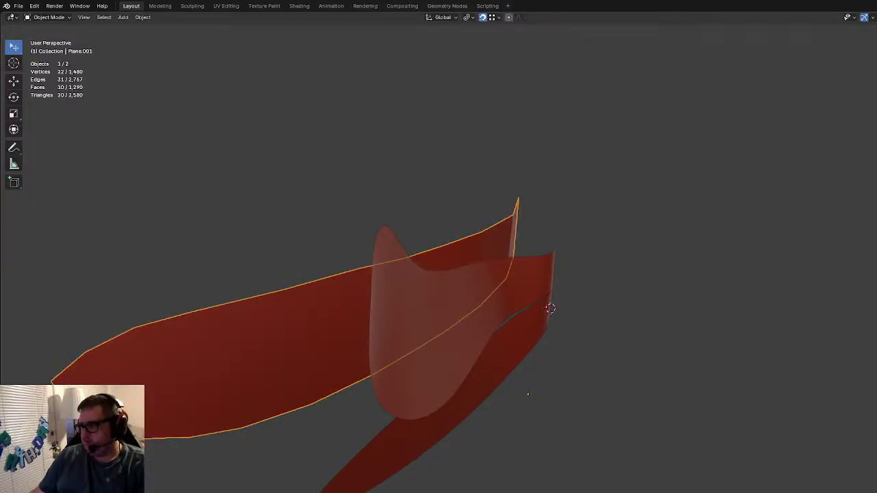
{"action": "key", "text": "ctrl+1"}
{"action": "key", "text": "ctrl+2"}
{"action": "key", "text": "ctrl+3"}
Step: Thicken the joined low and tall strips into solid blades
{"action": "left_click", "coordinate": [687, 284]}
{"action": "scroll", "coordinate": [603, 295], "scroll_direction": "down", "scroll_amount": 5}
{"action": "middle_click_drag", "start_coordinate": [602, 295], "coordinate": [580, 300]}
{"action": "left_click", "coordinate": [461, 271]}
{"action": "key", "text": "Tab"}
{"action": "key", "text": "a"}
{"action": "key", "text": "Tab"}
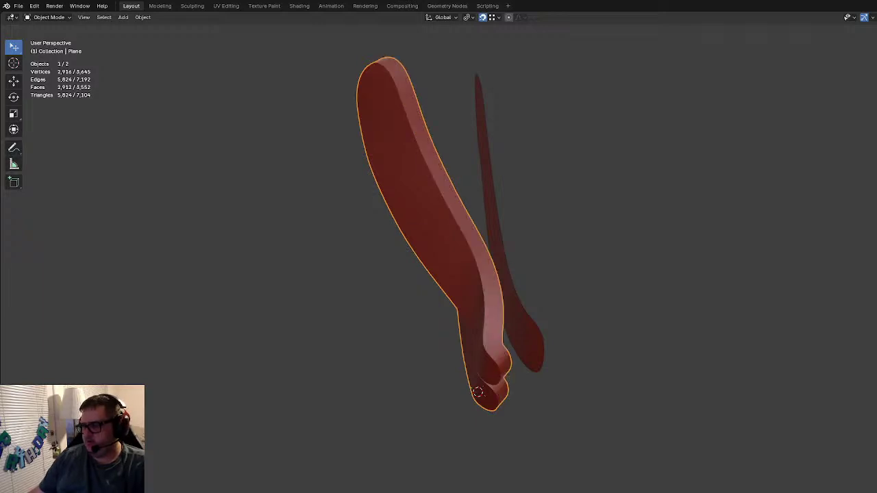
Step: Undo the extra subdivision on the separate strip Plane.001 and thicken it into a solid blade
{"action": "left_click", "coordinate": [701, 363]}
{"action": "middle_click_drag", "start_coordinate": [701, 363], "coordinate": [560, 346]}
{"action": "left_click", "coordinate": [560, 346]}
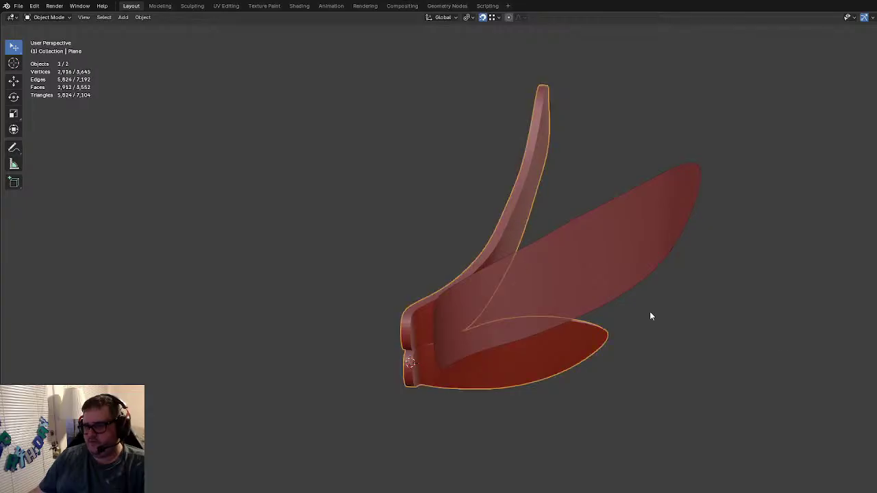
{"action": "left_click", "coordinate": [617, 396]}
{"action": "left_click", "coordinate": [607, 245]}
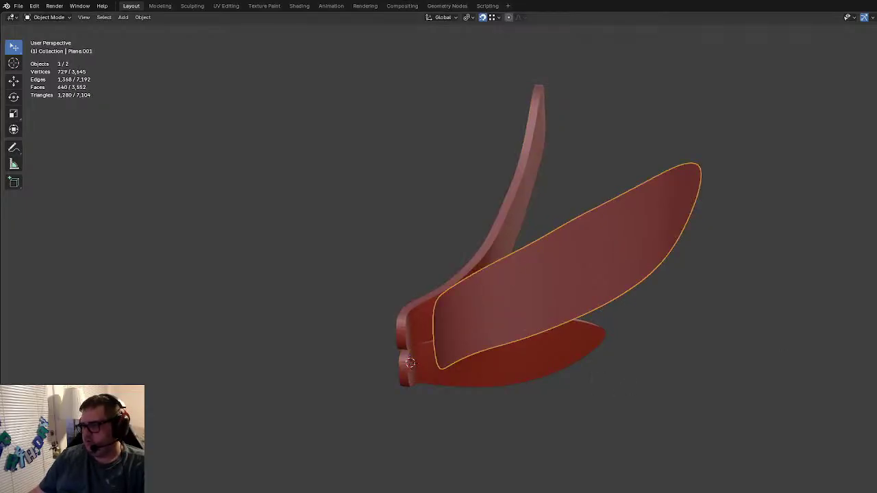
{"action": "key", "text": "ctrl+3"}
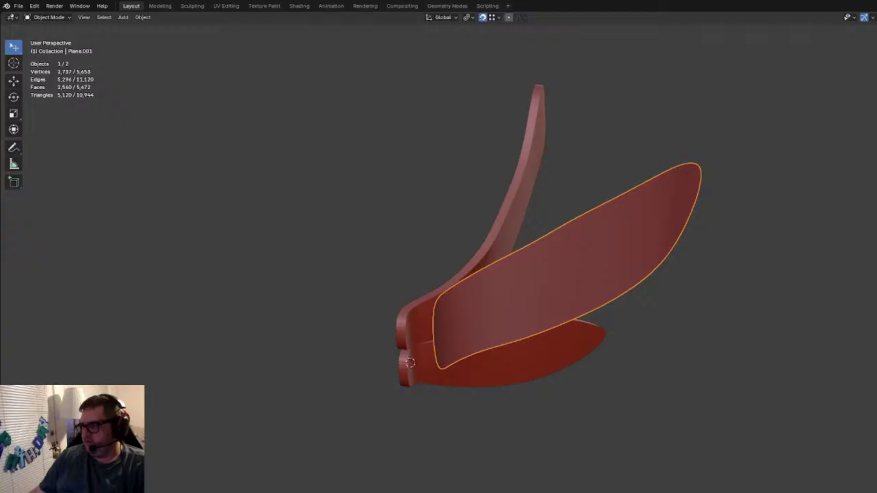
{"action": "key", "text": "ctrl+z"}
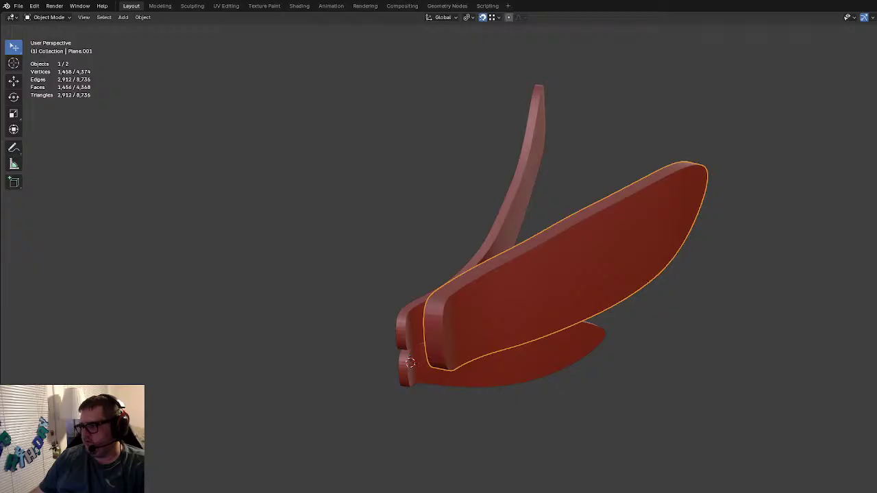
Step: Add a loop cut close to the root end of the separate blade to square off its rounded end
{"action": "left_click", "coordinate": [754, 429]}
{"action": "scroll", "coordinate": [675, 414], "scroll_direction": "down", "scroll_amount": 1}
{"action": "middle_click_drag", "start_coordinate": [674, 417], "coordinate": [607, 354]}
{"action": "key", "text": "Tab"}
{"action": "scroll", "coordinate": [558, 339], "scroll_direction": "up", "scroll_amount": 3}
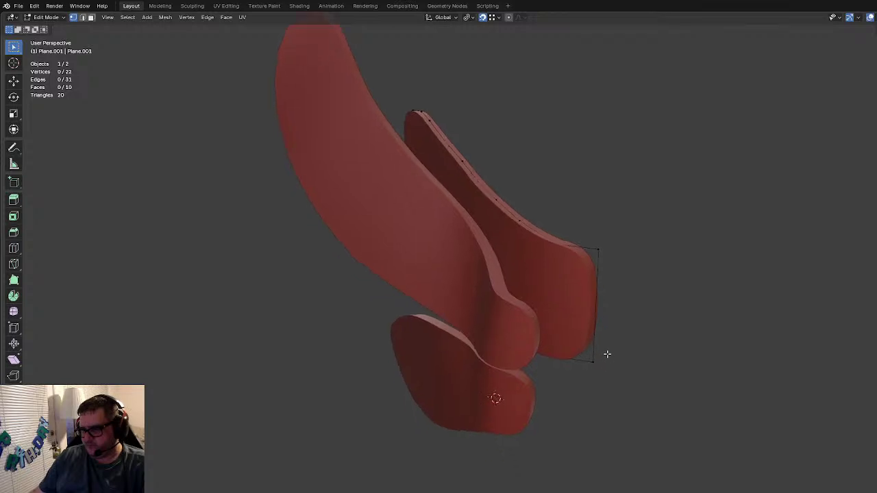
{"action": "key", "text": "ctrl+r"}
{"action": "left_click", "coordinate": [584, 249]}
{"action": "left_click", "coordinate": [605, 243]}
{"action": "key", "text": "Tab"}
Step: Add loop cuts close to the root ends of the joined tall and low blades to square them off
{"action": "left_click", "coordinate": [696, 283]}
{"action": "left_click", "coordinate": [503, 317]}
{"action": "key", "text": "Tab"}
{"action": "key", "text": "ctrl+r"}
{"action": "left_click", "coordinate": [523, 324]}
{"action": "left_click", "coordinate": [558, 319]}
{"action": "left_click", "coordinate": [636, 400]}
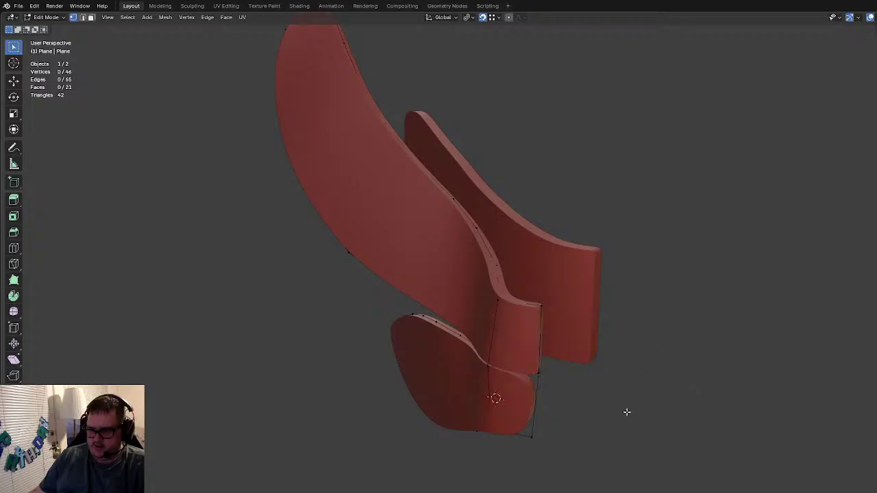
{"action": "key", "text": "ctrl+r"}
{"action": "left_click", "coordinate": [594, 472]}
{"action": "left_click", "coordinate": [615, 454]}
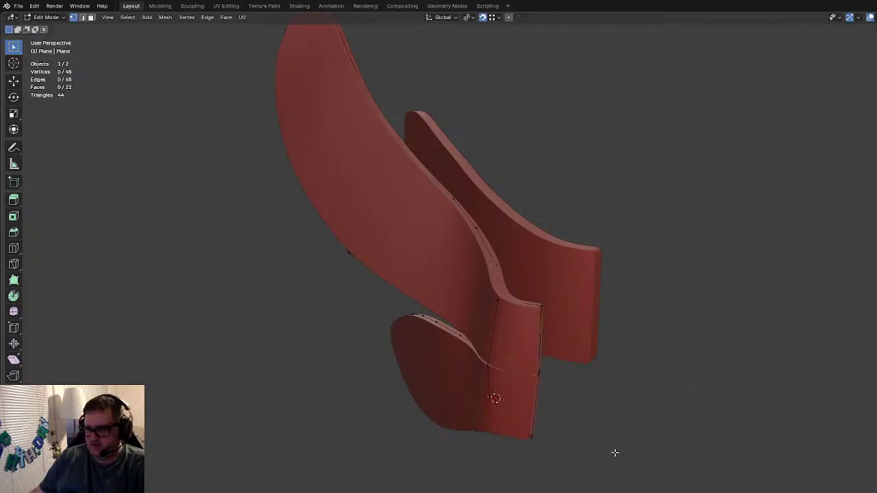
{"action": "key", "text": "Tab"}
Step: Try a lengthwise loop cut along the tall blade, slid all the way to its lower edge
{"action": "middle_click_drag", "start_coordinate": [673, 397], "coordinate": [652, 398]}
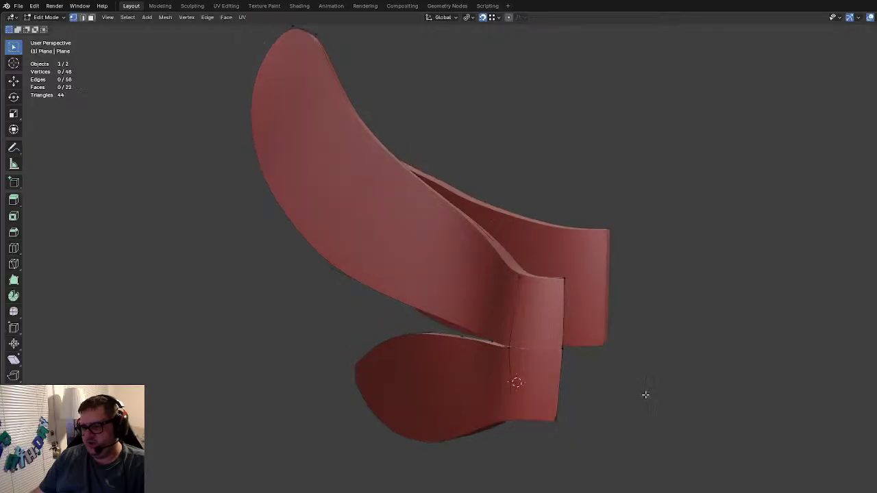
{"action": "key", "text": "Tab"}
{"action": "scroll", "coordinate": [598, 397], "scroll_direction": "up", "scroll_amount": 2}
{"action": "middle_click_drag", "start_coordinate": [597, 397], "coordinate": [594, 405]}
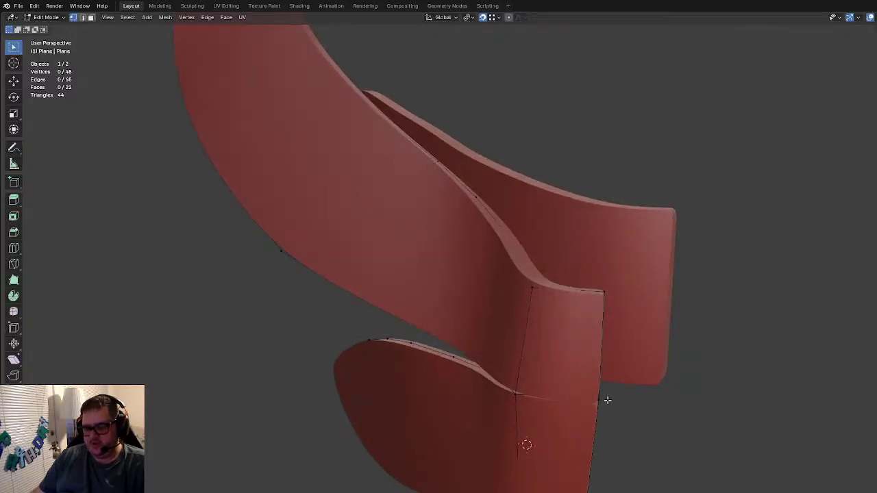
{"action": "scroll", "coordinate": [602, 403], "scroll_direction": "down", "scroll_amount": 3}
{"action": "key", "text": "ctrl+r"}
{"action": "left_click", "coordinate": [536, 340]}
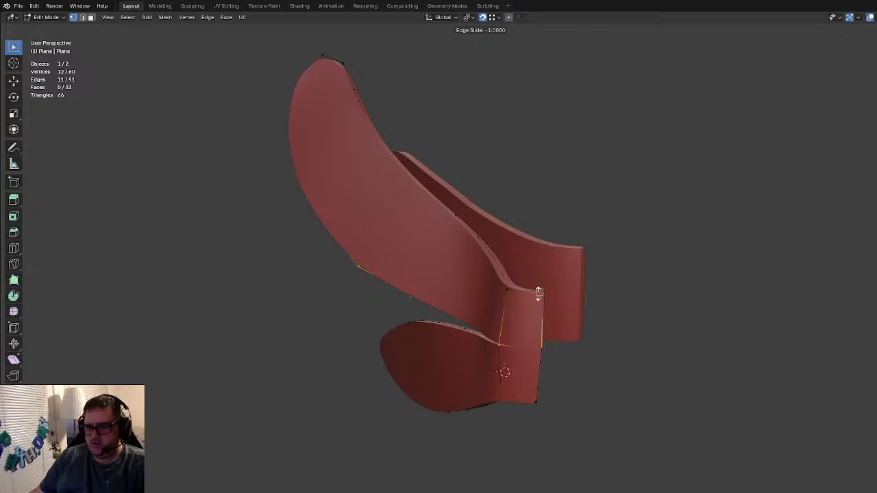
{"action": "left_click", "coordinate": [498, 123]}
{"action": "key", "text": "ctrl+x"}
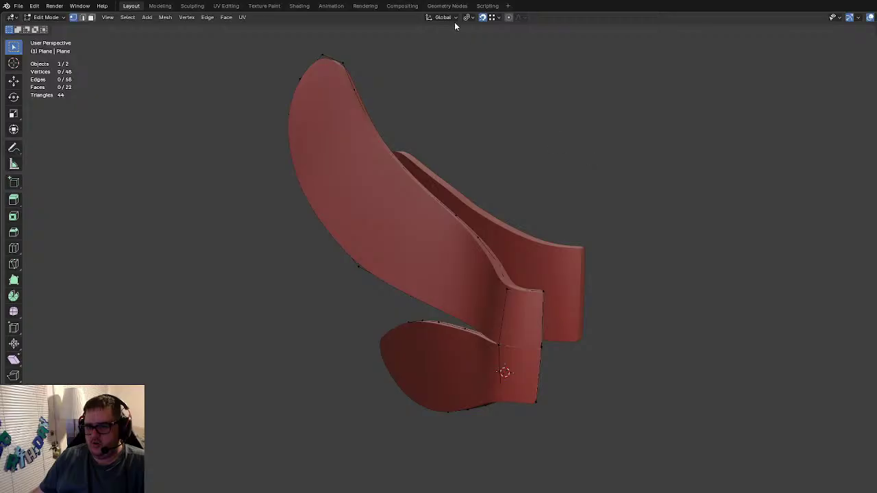
Step: Turn off snapping, join all blades into one object, and mirror them to the opposite side
{"action": "key", "text": "Tab"}
{"action": "middle_click_drag", "start_coordinate": [608, 182], "coordinate": [520, 253]}
{"action": "left_click", "coordinate": [591, 236]}
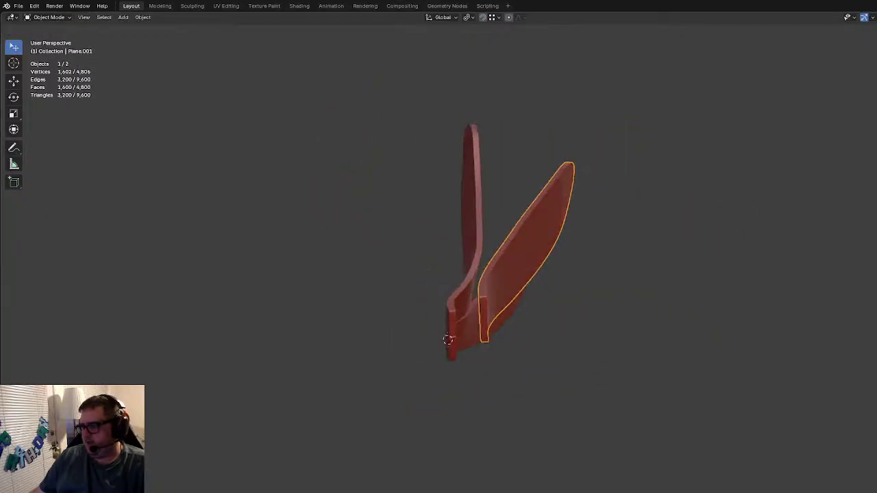
{"action": "left_click", "coordinate": [713, 249]}
{"action": "left_click", "coordinate": [472, 237]}
{"action": "left_click", "coordinate": [548, 242], "text": "shift"}
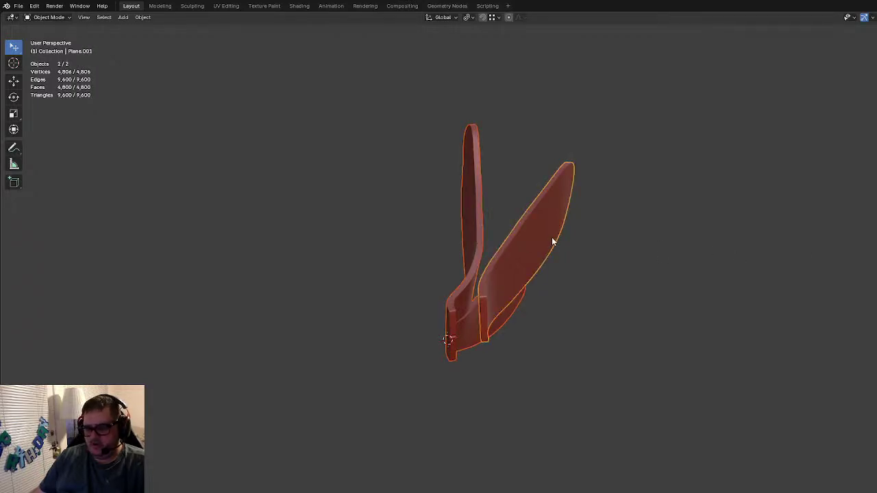
{"action": "key", "text": "ctrl+j"}
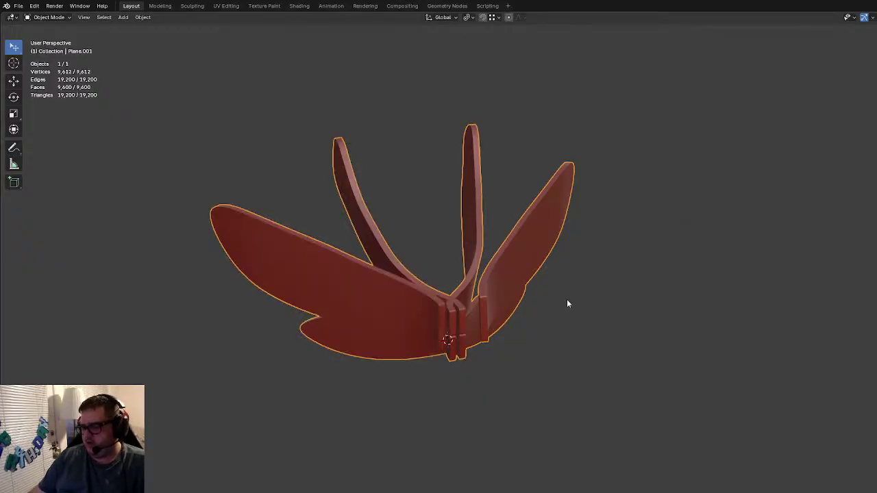
Step: Set the 3D cursor's X, Y and Z location to 0 in top view
{"action": "key", "text": "KP_7"}
{"action": "scroll", "coordinate": [569, 303], "scroll_direction": "down", "scroll_amount": 8}
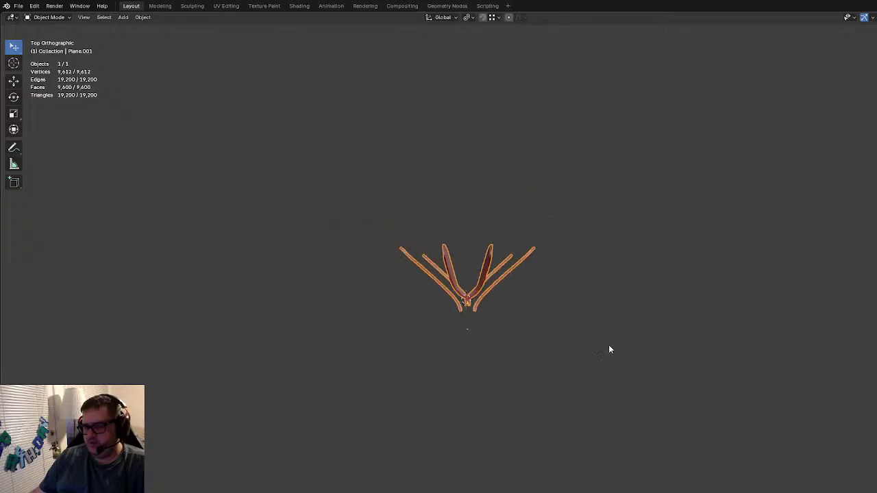
{"action": "scroll", "coordinate": [531, 338], "scroll_direction": "up", "scroll_amount": 8}
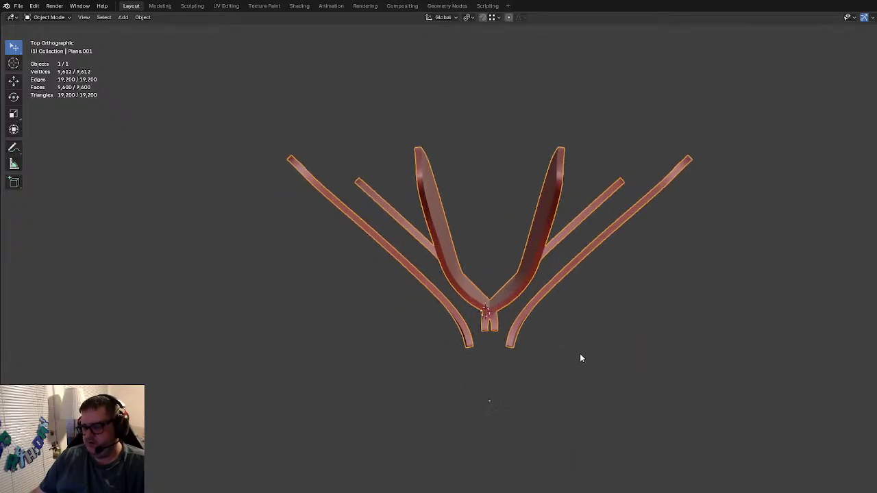
{"action": "key", "text": "n"}
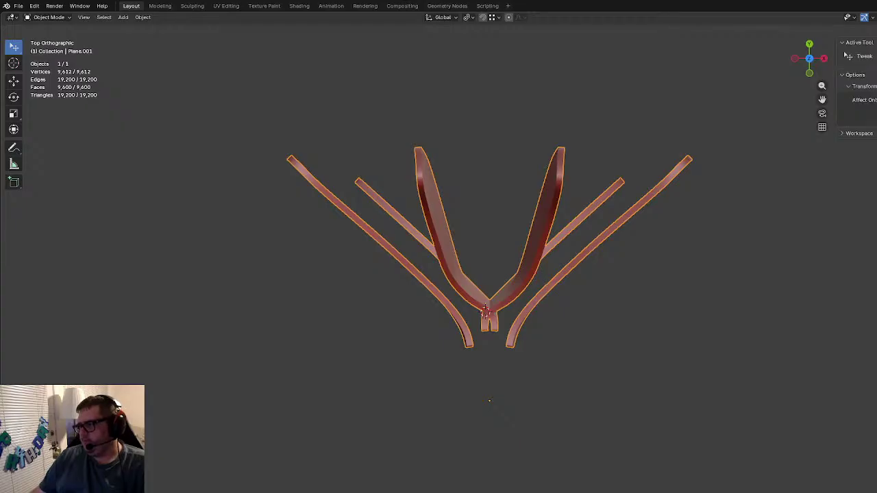
{"action": "left_click", "coordinate": [871, 213]}
{"action": "type", "text": "0"}
{"action": "key", "text": "Tab"}
{"action": "type", "text": "0"}
{"action": "key", "text": "Tab"}
{"action": "type", "text": "0"}
{"action": "key", "text": "Tab"}
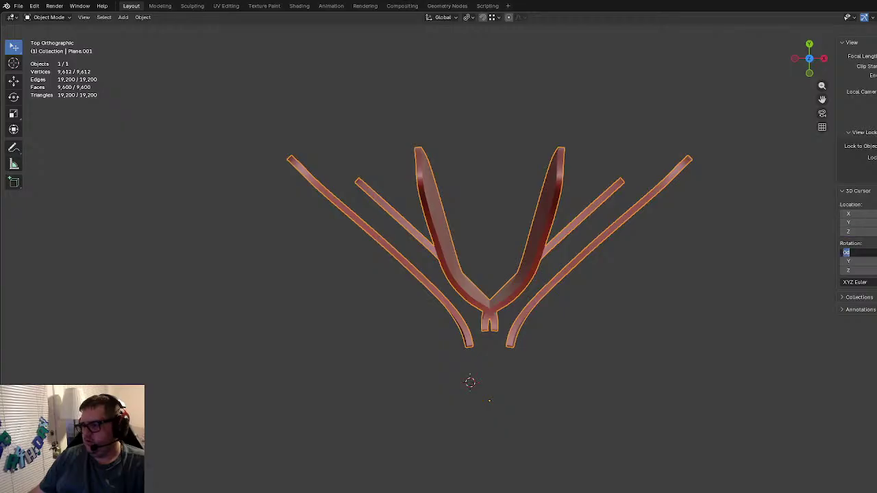
{"action": "key", "text": "Return"}
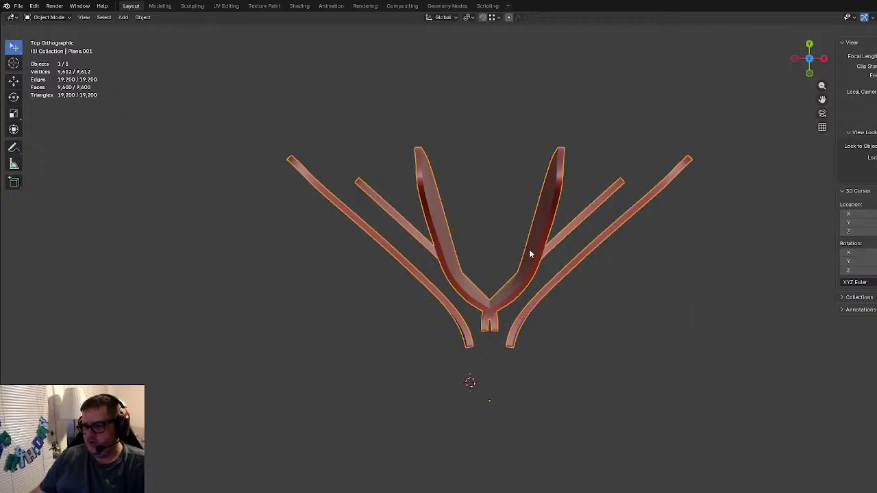
{"action": "key", "text": "F3"}
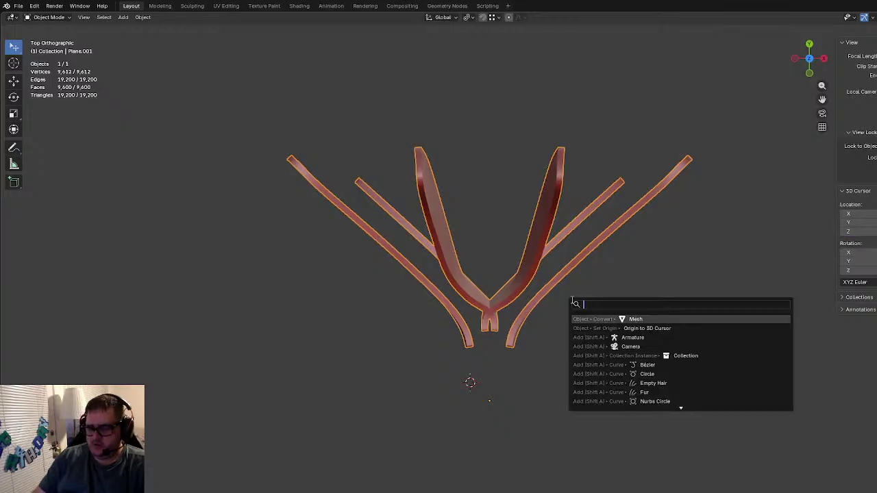
{"action": "key", "text": "Return"}
{"action": "key", "text": "Tab"}
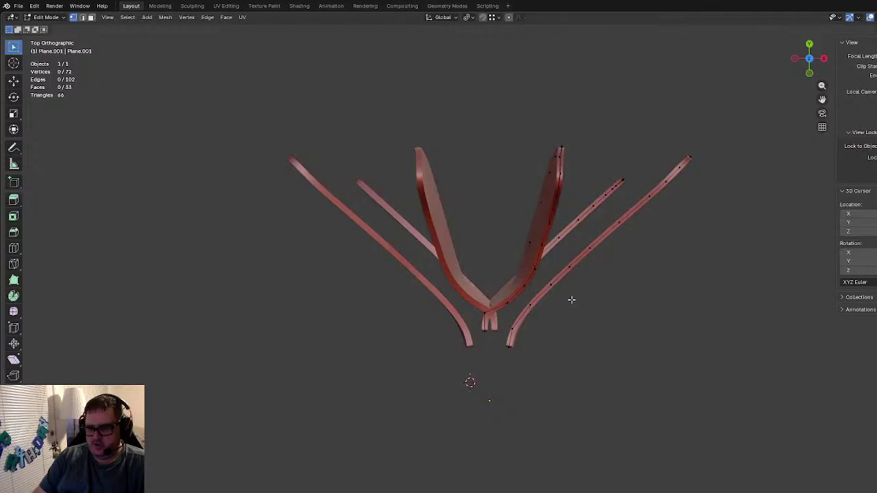
{"action": "key", "text": "a"}
{"action": "key", "text": "F2"}
{"action": "type", "text": "m"}
{"action": "key", "text": "Escape"}
{"action": "key", "text": "F3"}
{"action": "type", "text": "cur"}
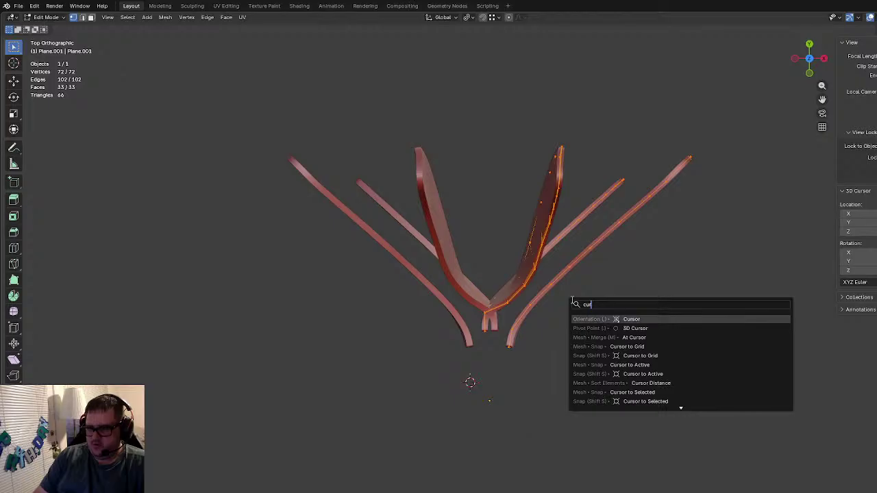
{"action": "key", "text": "Escape"}
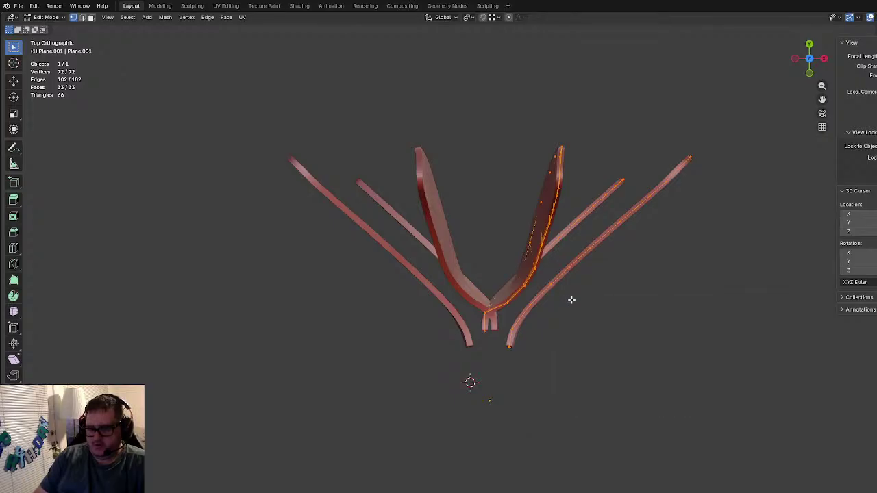
{"action": "key", "text": "Tab"}
{"action": "key", "text": "F2"}
{"action": "key", "text": "Escape"}
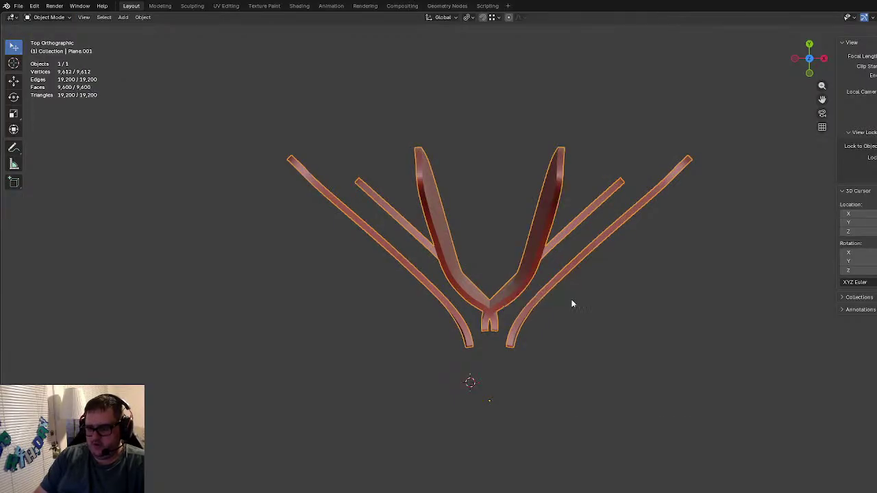
Step: Set the origin of the mirrored wing object to the 3D cursor
{"action": "key", "text": "F3"}
{"action": "type", "text": "set origin"}
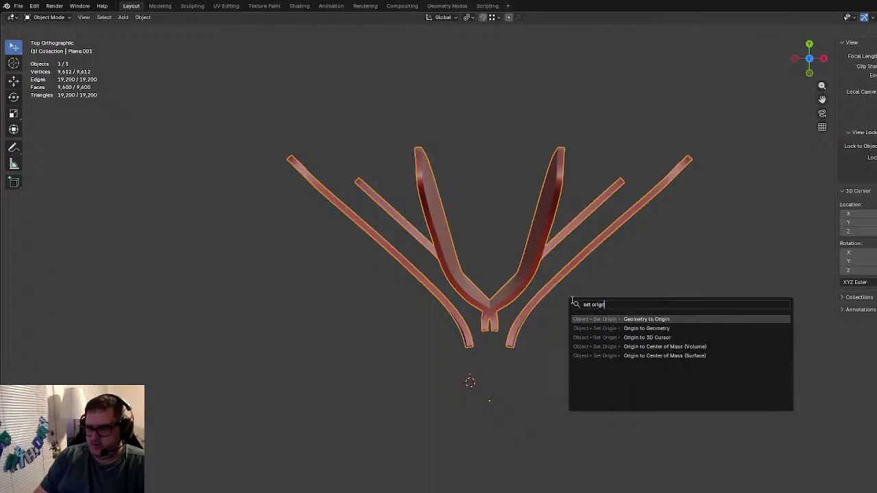
{"action": "key", "text": "Down"}
{"action": "key", "text": "Down"}
{"action": "key", "text": "Return"}
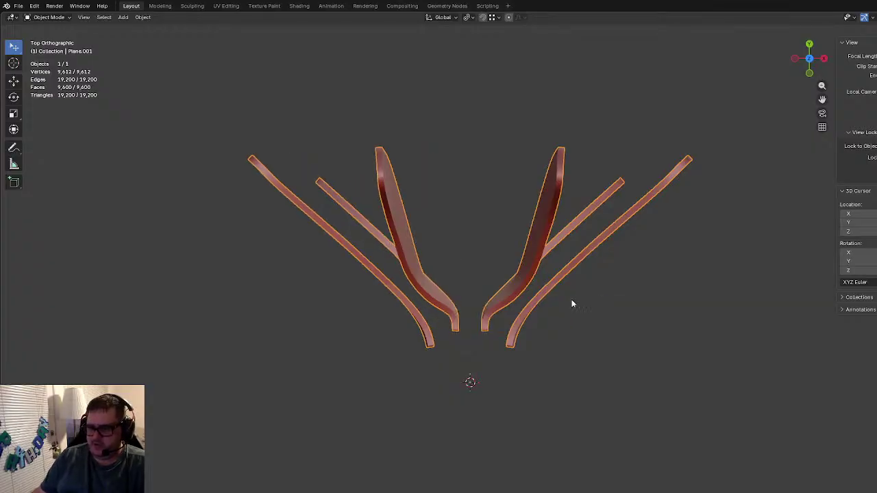
{"action": "left_click", "coordinate": [617, 350]}
{"action": "left_click", "coordinate": [680, 359]}
Step: Show the full model again and delete the old dense wing mesh underneath the new blades
{"action": "middle_click_drag", "start_coordinate": [681, 359], "coordinate": [547, 319]}
{"action": "left_click", "coordinate": [529, 275]}
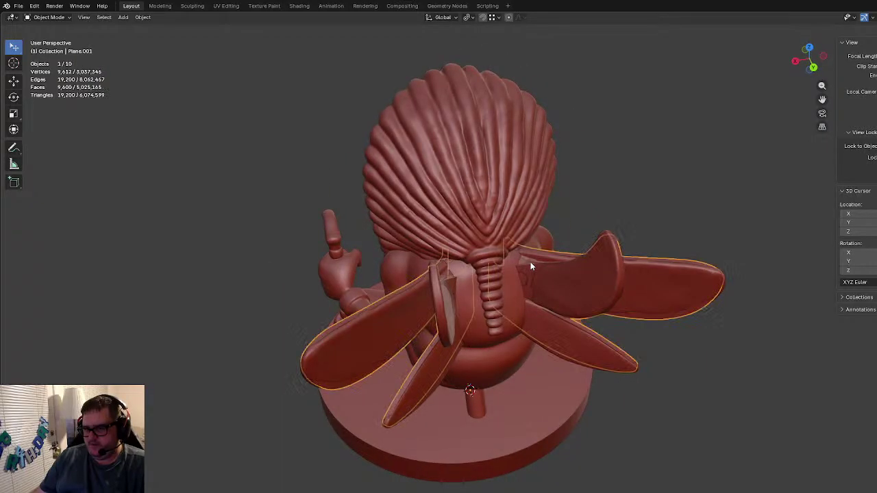
{"action": "key", "text": "x"}
{"action": "left_click", "coordinate": [730, 204]}
Step: Sculpt a Clay Strips stroke on the headdress mesh where it meets the back near the wing root, and return to Object Mode
{"action": "middle_click_drag", "start_coordinate": [745, 212], "coordinate": [504, 286]}
{"action": "left_click", "coordinate": [600, 218]}
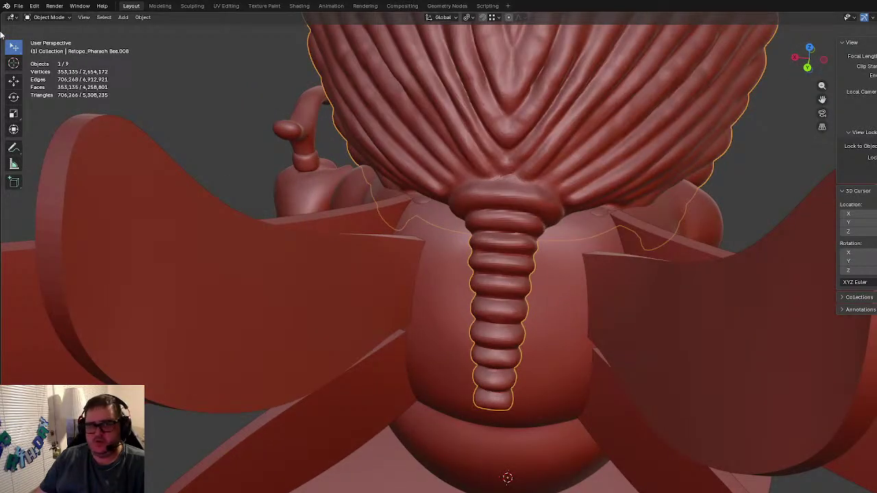
{"action": "left_click", "coordinate": [57, 18]}
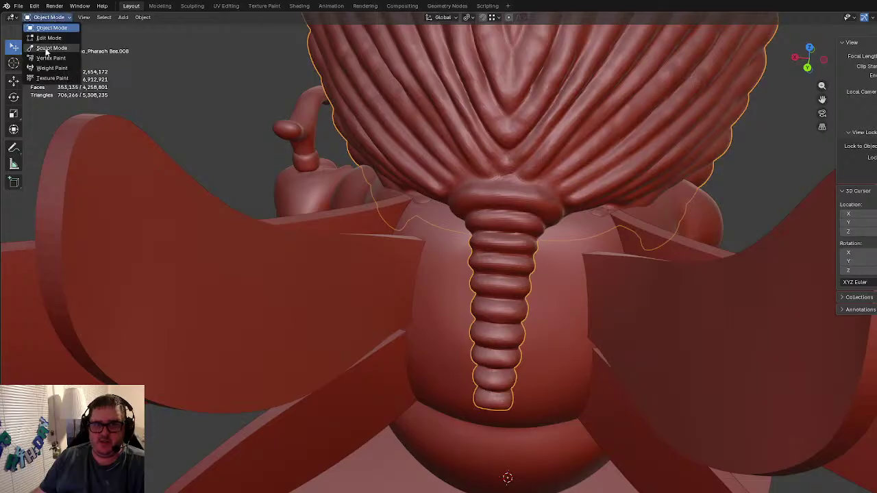
{"action": "left_click", "coordinate": [48, 52]}
{"action": "scroll", "coordinate": [381, 284], "scroll_direction": "up", "scroll_amount": 2}
{"action": "key", "text": "c"}
{"action": "scroll", "coordinate": [537, 333], "scroll_direction": "up", "scroll_amount": 6}
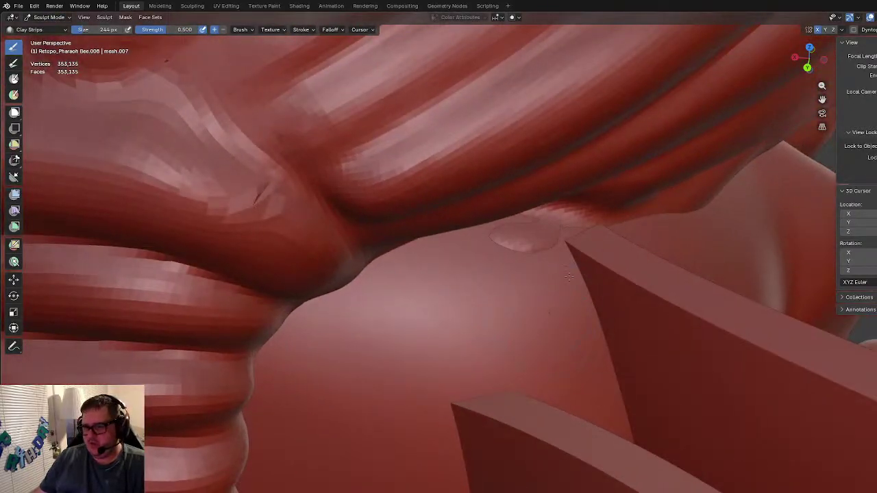
{"action": "mouse_move", "coordinate": [513, 255]}
{"action": "left_mouse_down"}
{"action": "mouse_move", "coordinate": [585, 257]}
{"action": "mouse_move", "coordinate": [570, 240]}
{"action": "left_mouse_up"}
{"action": "mouse_move", "coordinate": [593, 283]}
{"action": "middle_mouse_down"}
{"action": "mouse_move", "coordinate": [548, 314]}
{"action": "mouse_move", "coordinate": [463, 309]}
{"action": "mouse_move", "coordinate": [180, 191]}
{"action": "middle_mouse_up"}
{"action": "scroll", "coordinate": [463, 310], "scroll_direction": "down", "scroll_amount": 7}
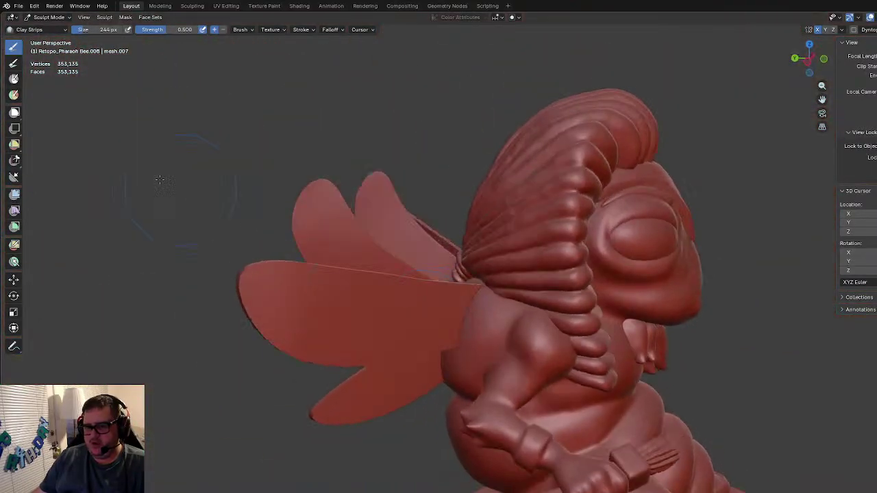
{"action": "left_click", "coordinate": [52, 17]}
{"action": "left_click", "coordinate": [47, 28]}
Step: Lower the three upper-edge vertices at the wing blade's root by about 14.66 m along Z, selecting them in wireframe view
{"action": "left_click", "coordinate": [414, 323]}
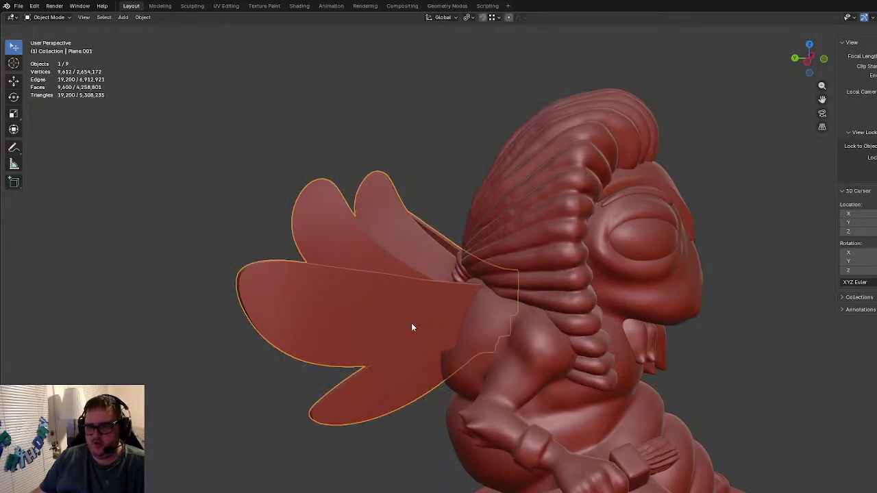
{"action": "key", "text": "Tab"}
{"action": "mouse_move", "coordinate": [308, 317]}
{"action": "middle_mouse_down"}
{"action": "mouse_move", "coordinate": [495, 356]}
{"action": "mouse_move", "coordinate": [512, 371]}
{"action": "mouse_move", "coordinate": [470, 280]}
{"action": "middle_mouse_up"}
{"action": "scroll", "coordinate": [512, 371], "scroll_direction": "up", "scroll_amount": 5}
{"action": "key", "text": "z"}
{"action": "left_click", "coordinate": [407, 276]}
{"action": "scroll", "coordinate": [408, 276], "scroll_direction": "up", "scroll_amount": 3}
{"action": "middle_click_drag", "start_coordinate": [408, 276], "coordinate": [406, 287]}
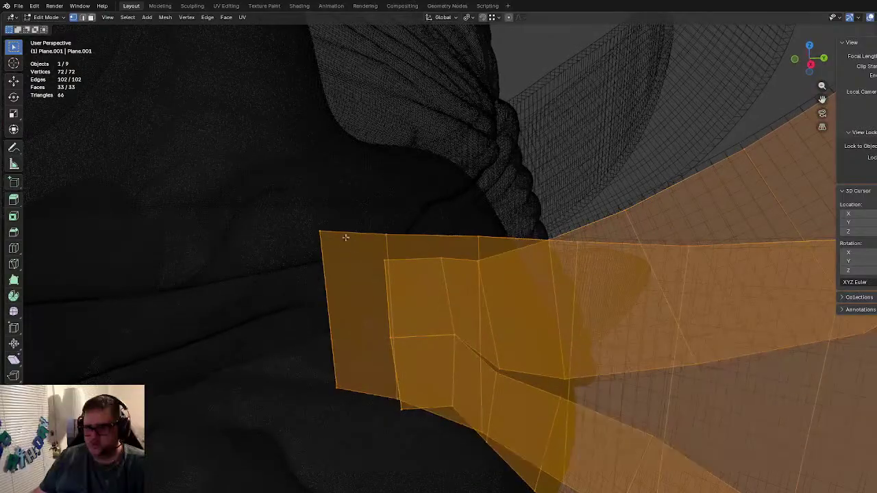
{"action": "left_click", "coordinate": [337, 239], "text": "shift"}
{"action": "left_click", "coordinate": [317, 230]}
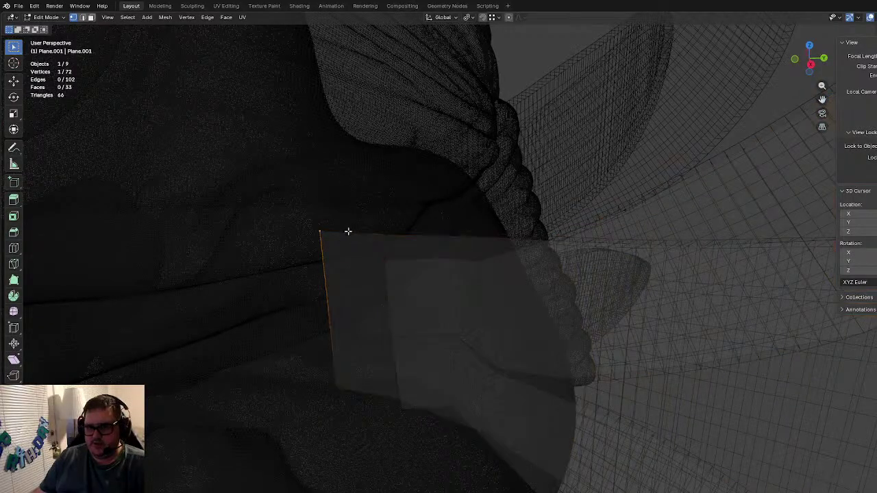
{"action": "key", "text": "z"}
{"action": "left_click", "coordinate": [629, 237]}
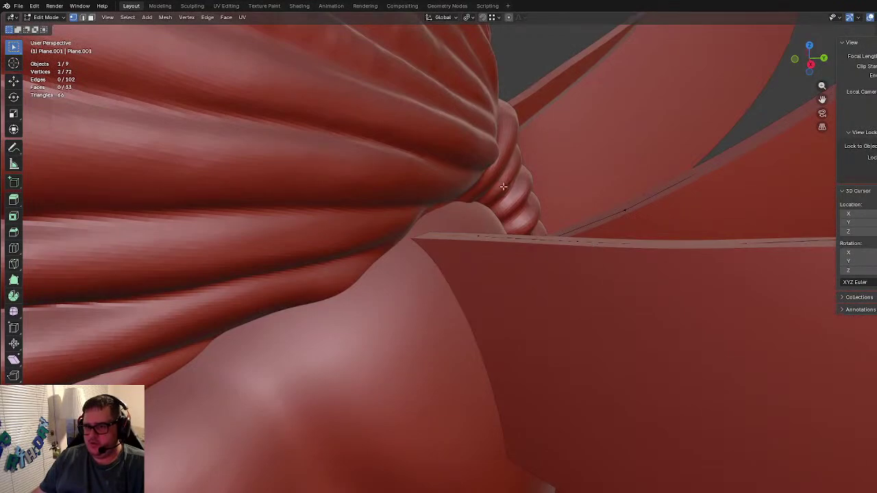
{"action": "key", "text": "z"}
{"action": "left_click", "coordinate": [358, 232]}
{"action": "key", "text": "z"}
{"action": "left_click", "coordinate": [659, 230]}
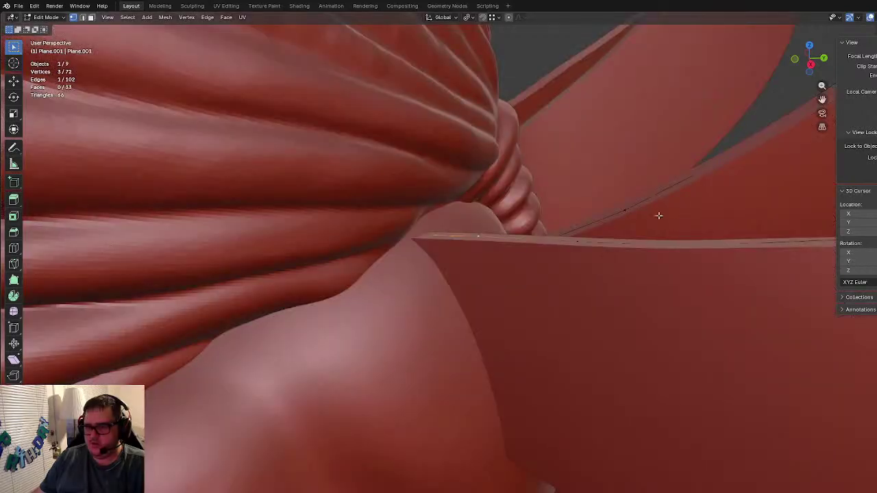
{"action": "key", "text": "g"}
{"action": "key", "text": "z"}
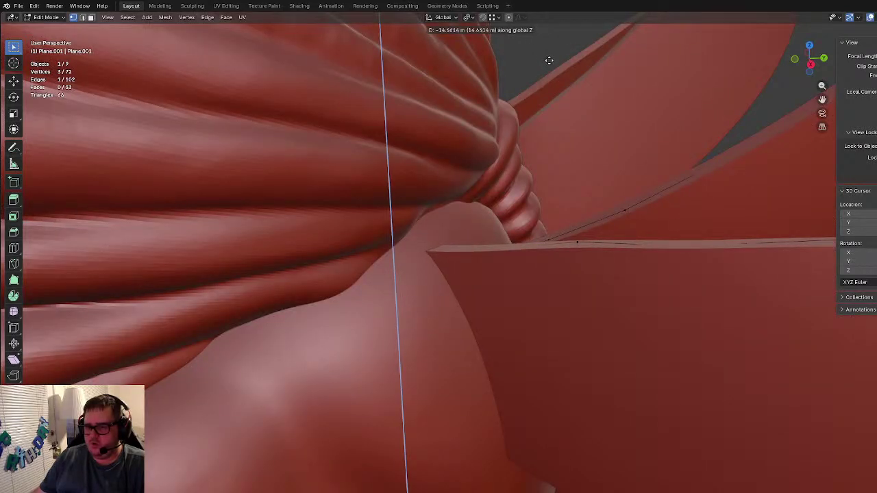
{"action": "left_click", "coordinate": [548, 61]}
Step: Lower the innermost upper-edge vertices at the wing root further along Z and leave Edit Mode
{"action": "key", "text": "shift+z"}
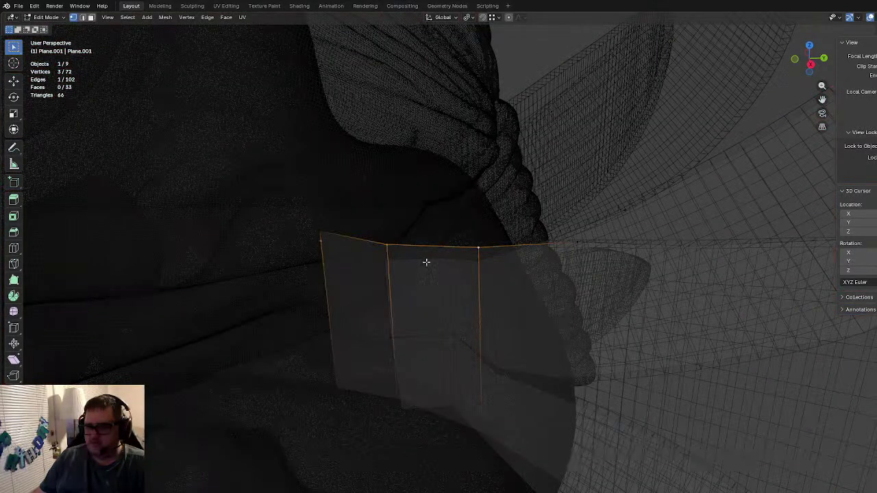
{"action": "left_click", "coordinate": [381, 252]}
{"action": "left_click", "coordinate": [336, 236], "text": "shift"}
{"action": "left_click", "coordinate": [381, 238]}
{"action": "left_click", "coordinate": [319, 229], "text": "shift"}
{"action": "key", "text": "z"}
{"action": "left_click", "coordinate": [640, 153]}
{"action": "key", "text": "g"}
{"action": "key", "text": "z"}
{"action": "left_click", "coordinate": [538, 67]}
{"action": "scroll", "coordinate": [550, 177], "scroll_direction": "down", "scroll_amount": 5}
{"action": "middle_click_drag", "start_coordinate": [550, 178], "coordinate": [500, 211]}
{"action": "key", "text": "Tab"}
Step: Delete the round display base and the support peg under the bee
{"action": "left_click", "coordinate": [593, 161]}
{"action": "middle_click_drag", "start_coordinate": [593, 161], "coordinate": [609, 330]}
{"action": "scroll", "coordinate": [548, 215], "scroll_direction": "down", "scroll_amount": 4}
{"action": "left_click", "coordinate": [526, 338]}
{"action": "left_click", "coordinate": [720, 341]}
{"action": "middle_click_drag", "start_coordinate": [720, 340], "coordinate": [507, 379]}
{"action": "left_click", "coordinate": [519, 357]}
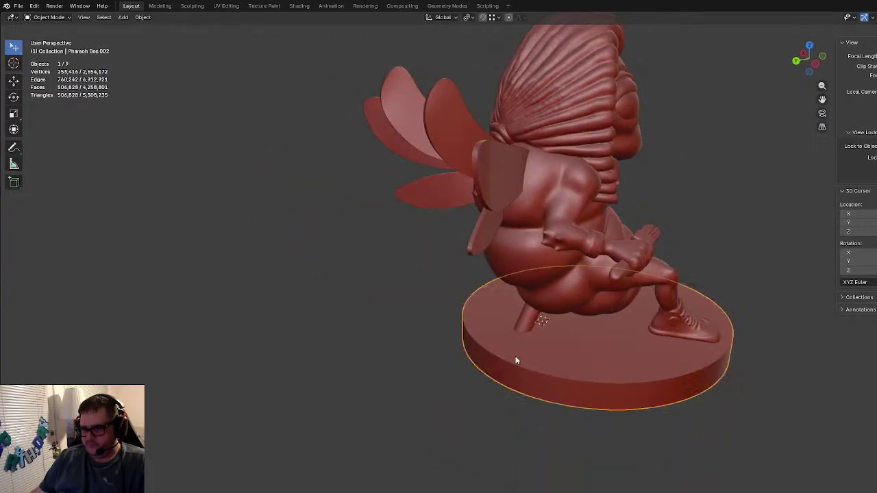
{"action": "key", "text": "Delete"}
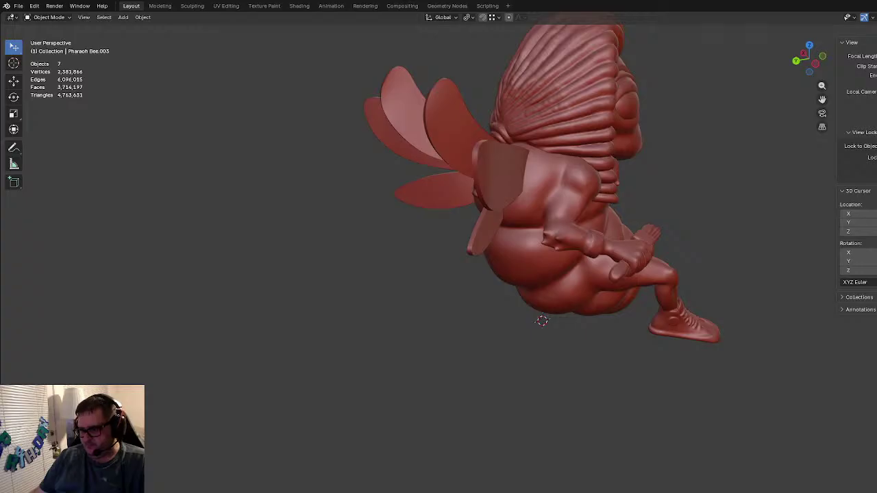
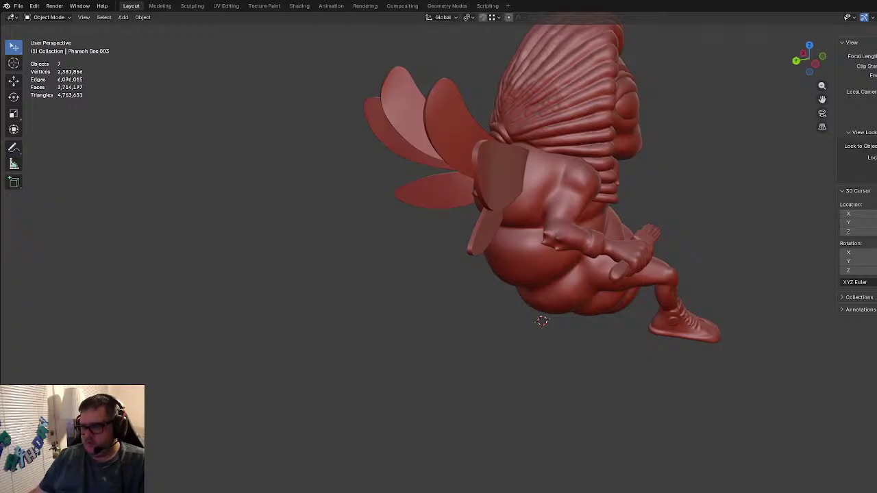
Step: Add a mesh circle and move it up beside the bee's head in front view
{"action": "middle_click_drag", "start_coordinate": [602, 314], "coordinate": [618, 376]}
{"action": "scroll", "coordinate": [607, 376], "scroll_direction": "down", "scroll_amount": 5}
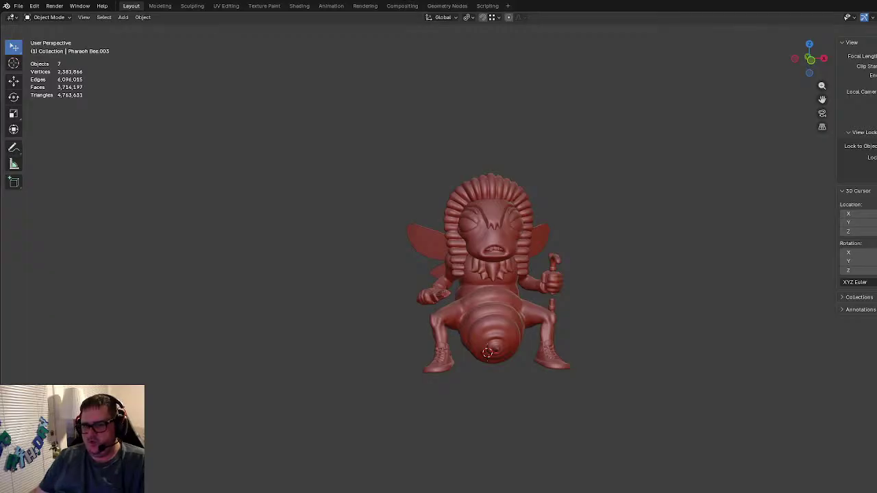
{"action": "middle_click_drag", "start_coordinate": [631, 388], "coordinate": [542, 332]}
{"action": "scroll", "coordinate": [528, 249], "scroll_direction": "up", "scroll_amount": 5}
{"action": "key", "text": "shift+a"}
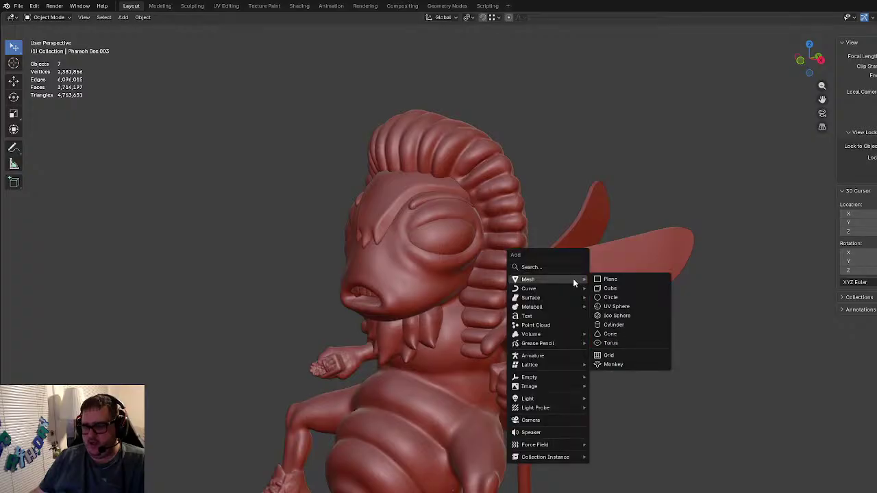
{"action": "left_click", "coordinate": [619, 298]}
{"action": "scroll", "coordinate": [617, 299], "scroll_direction": "down", "scroll_amount": 5}
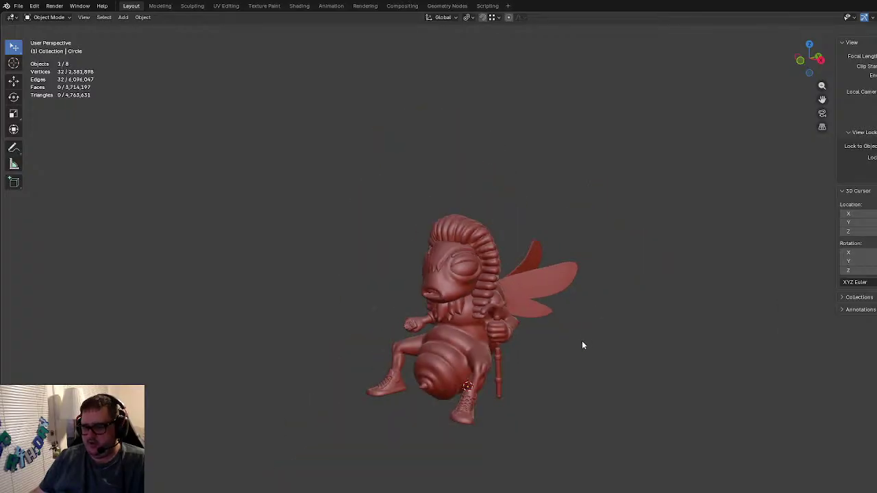
{"action": "key", "text": "KP_1"}
{"action": "scroll", "coordinate": [583, 344], "scroll_direction": "up", "scroll_amount": 5}
{"action": "key", "text": "g"}
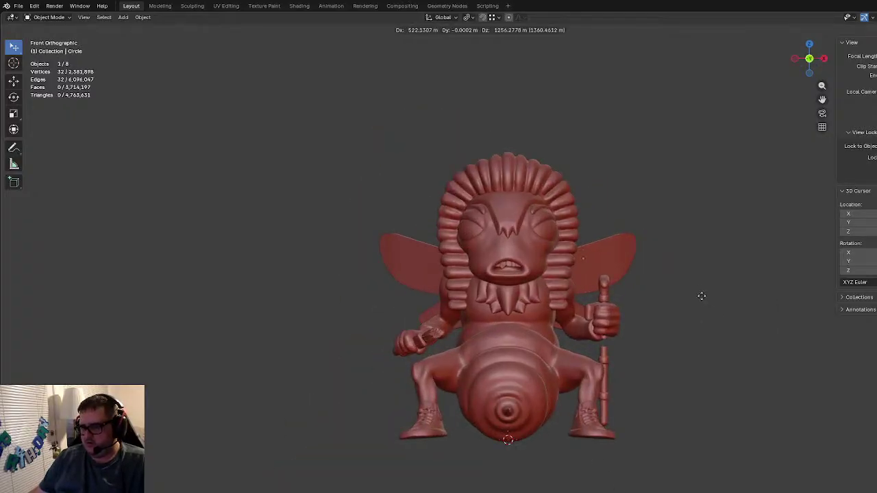
{"action": "left_click", "coordinate": [708, 265]}
Step: Scale the circle's vertices up in Edit Mode until the ring is roughly eye-sized
{"action": "key", "text": "KP_3"}
{"action": "middle_click_drag", "start_coordinate": [547, 299], "coordinate": [607, 388]}
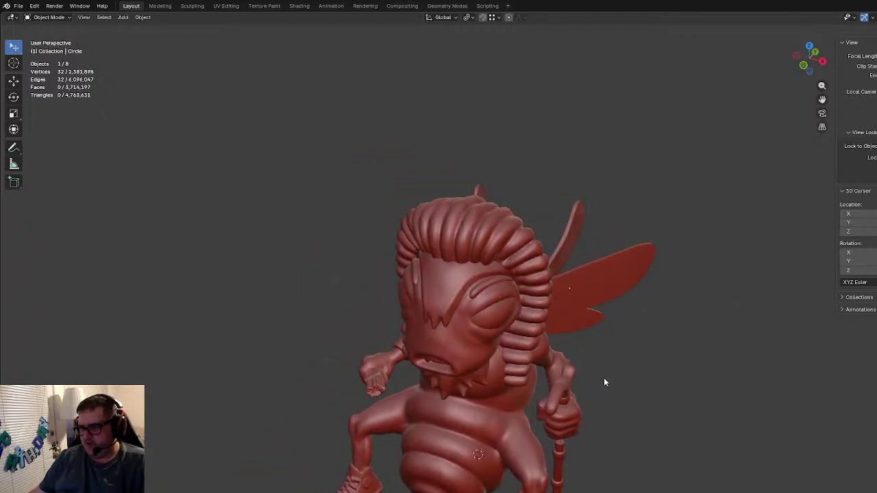
{"action": "key", "text": "Tab"}
{"action": "key", "text": "s"}
{"action": "key", "text": "Escape"}
{"action": "key", "text": "s"}
{"action": "left_click", "coordinate": [578, 487]}
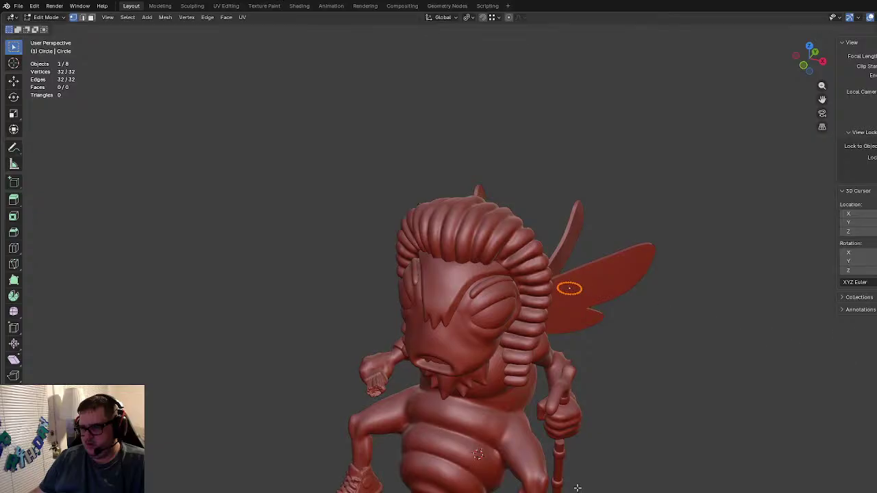
{"action": "key", "text": "Tab"}
Step: Rotate the circle upright about the global Y axis and move it over the eye in right view
{"action": "key", "text": "KP_3"}
{"action": "key", "text": "r"}
{"action": "key", "text": "z"}
{"action": "key", "text": "x"}
{"action": "key", "text": "z"}
{"action": "key", "text": "y"}
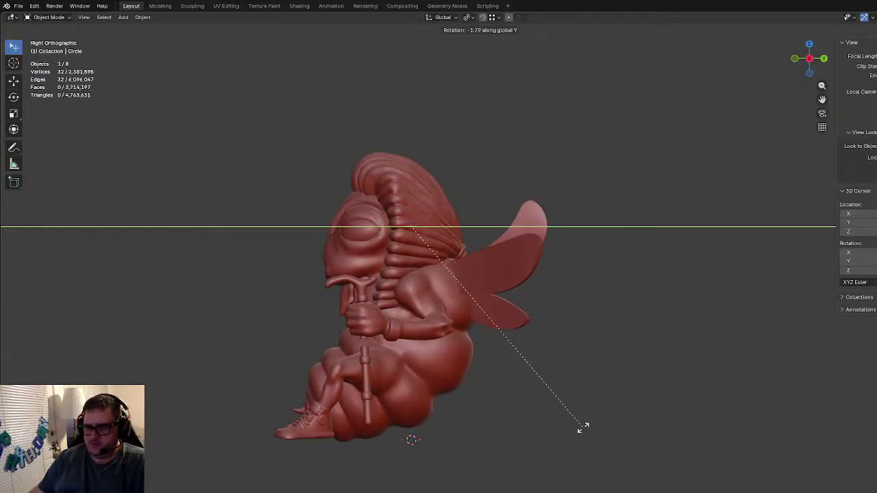
{"action": "key", "text": "Return"}
{"action": "key", "text": "g"}
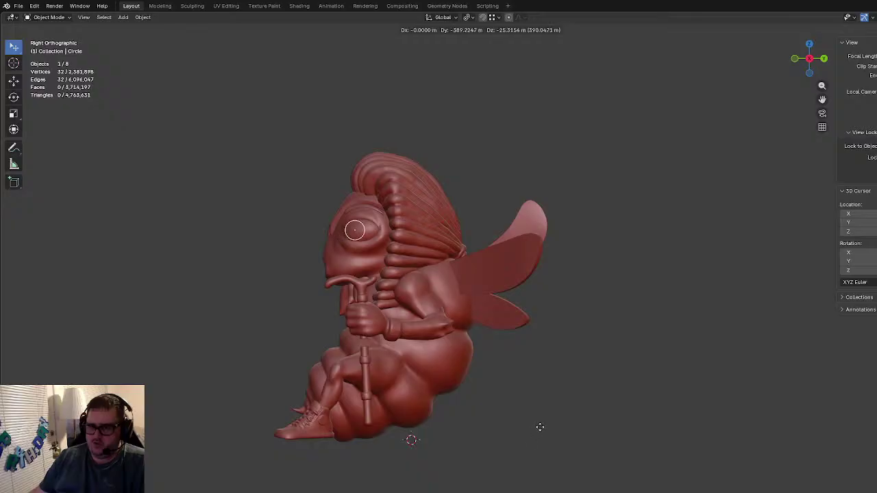
{"action": "left_click", "coordinate": [543, 428]}
Step: Duplicate the ring in place within the circle mesh and scale the copy down into a smaller concentric ring
{"action": "middle_click_drag", "start_coordinate": [359, 362], "coordinate": [472, 388], "text": "shift"}
{"action": "middle_click_drag", "start_coordinate": [466, 386], "coordinate": [543, 382]}
{"action": "scroll", "coordinate": [517, 405], "scroll_direction": "up", "scroll_amount": 2}
{"action": "scroll", "coordinate": [543, 382], "scroll_direction": "up", "scroll_amount": 1}
{"action": "scroll", "coordinate": [454, 378], "scroll_direction": "down", "scroll_amount": 2}
{"action": "key", "text": "KP_1"}
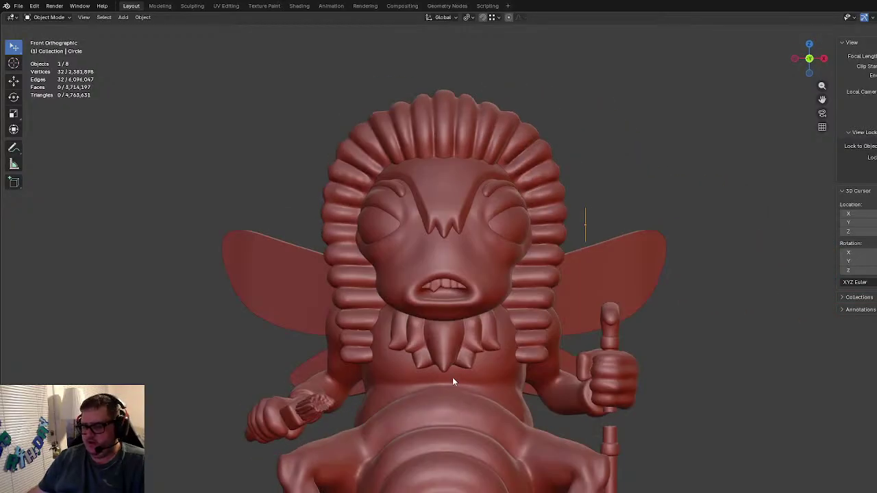
{"action": "key", "text": "KP_3"}
{"action": "key", "text": "Tab"}
{"action": "scroll", "coordinate": [376, 260], "scroll_direction": "up", "scroll_amount": 4}
{"action": "middle_click_drag", "start_coordinate": [312, 248], "coordinate": [670, 400], "text": "shift"}
{"action": "scroll", "coordinate": [669, 400], "scroll_direction": "up", "scroll_amount": 2}
{"action": "middle_click_drag", "start_coordinate": [510, 385], "coordinate": [334, 303], "text": "shift"}
{"action": "key", "text": "shift+d"}
{"action": "right_click", "coordinate": [308, 230]}
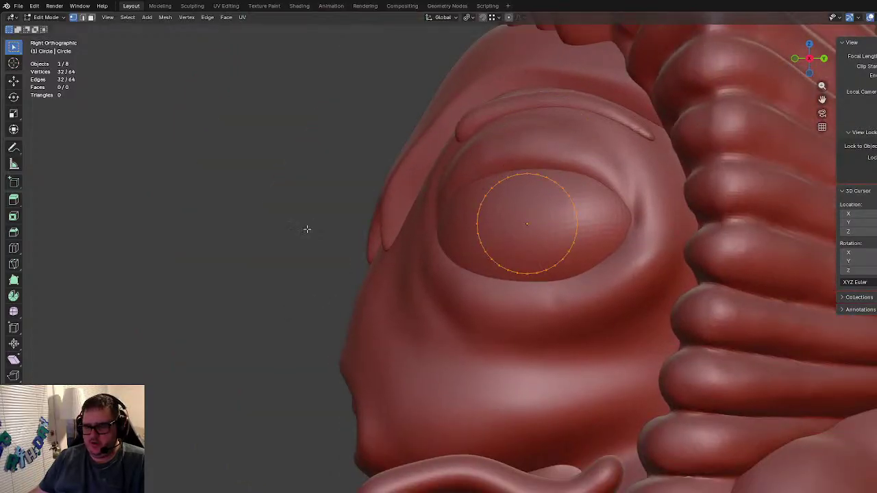
{"action": "key", "text": "s"}
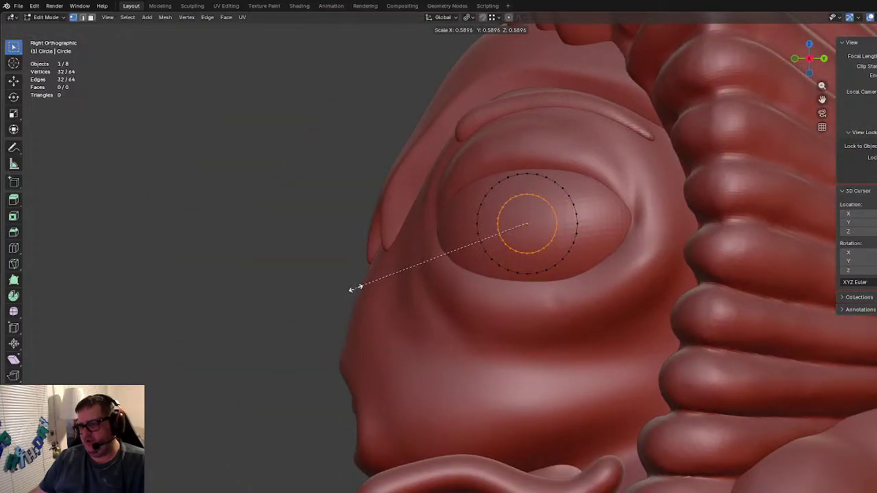
{"action": "left_click", "coordinate": [385, 281]}
{"action": "key", "text": "Tab"}
Step: Wrap the double-ring circle onto the eye's surface by picking the head mesh at the eye as its target
{"action": "middle_click_drag", "start_coordinate": [384, 283], "coordinate": [509, 317]}
{"action": "left_click", "coordinate": [509, 250]}
{"action": "left_click", "coordinate": [602, 268]}
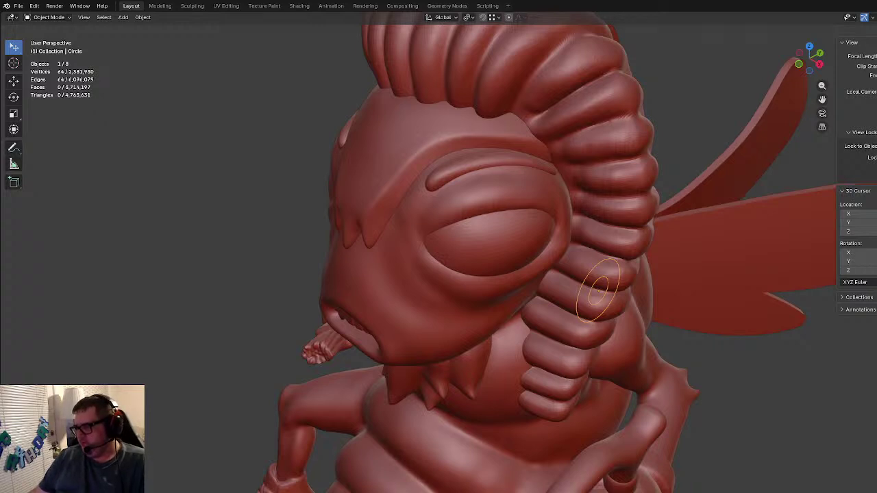
{"action": "left_click", "coordinate": [490, 239]}
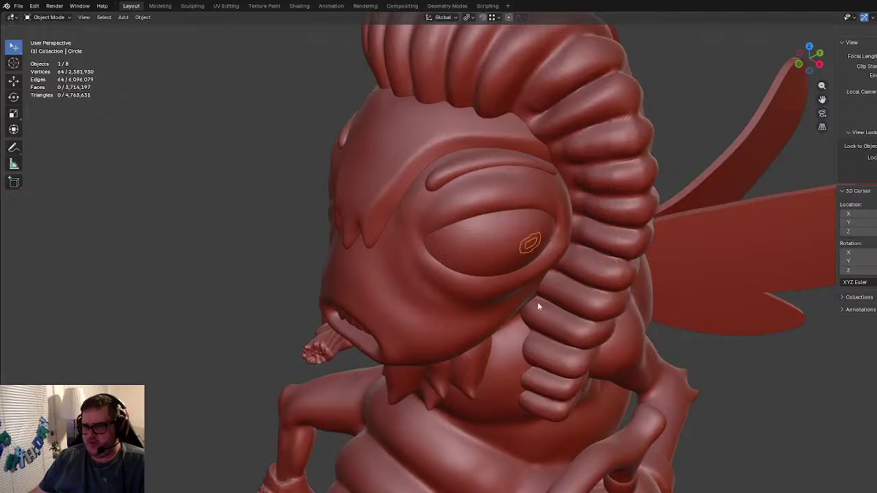
Step: Move both concentric rings forward of the eye in right view and scale them up to roughly three times their size
{"action": "key", "text": "ctrl+z"}
{"action": "key", "text": "Tab"}
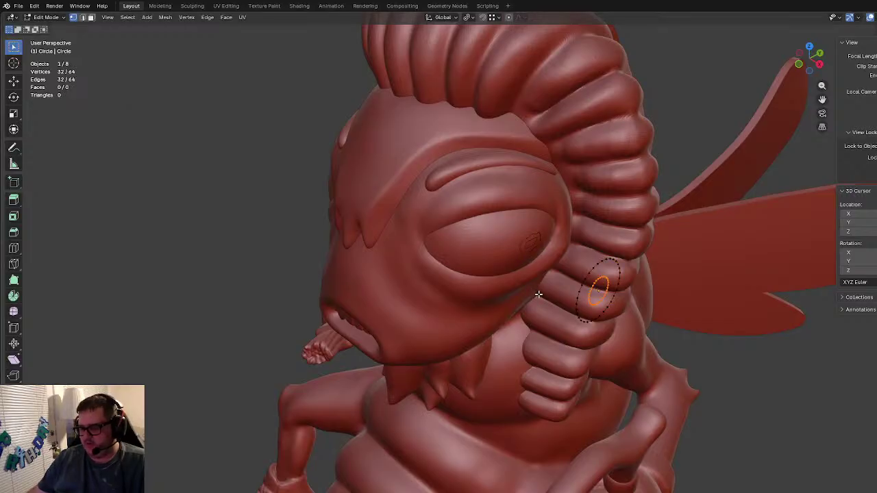
{"action": "key", "text": "KP_1"}
{"action": "key", "text": "KP_3"}
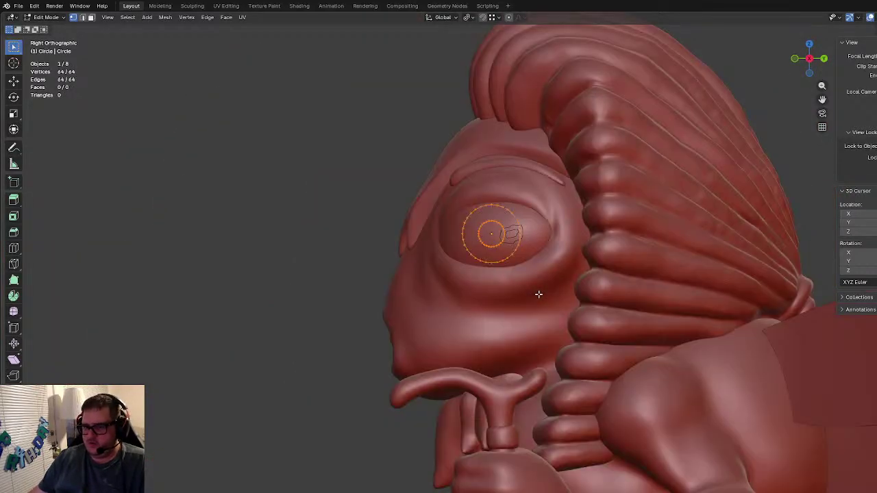
{"action": "scroll", "coordinate": [538, 293], "scroll_direction": "up", "scroll_amount": 6}
{"action": "key", "text": "g"}
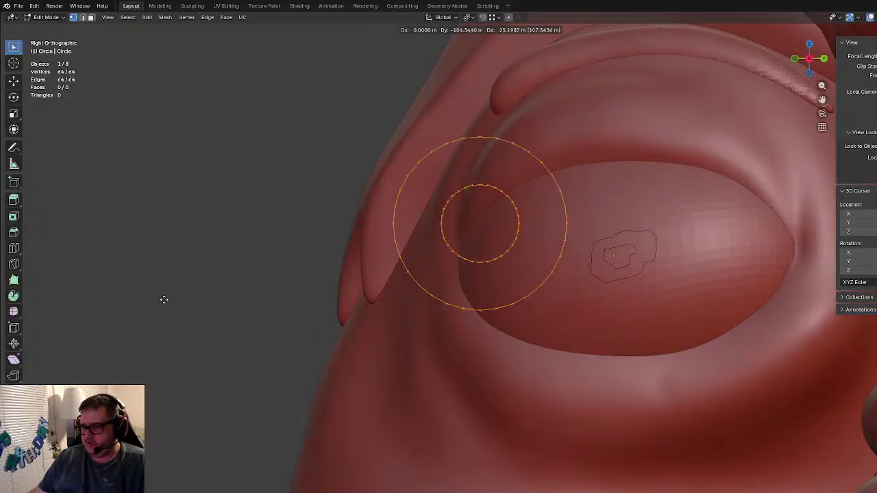
{"action": "left_click", "coordinate": [161, 353]}
{"action": "key", "text": "s"}
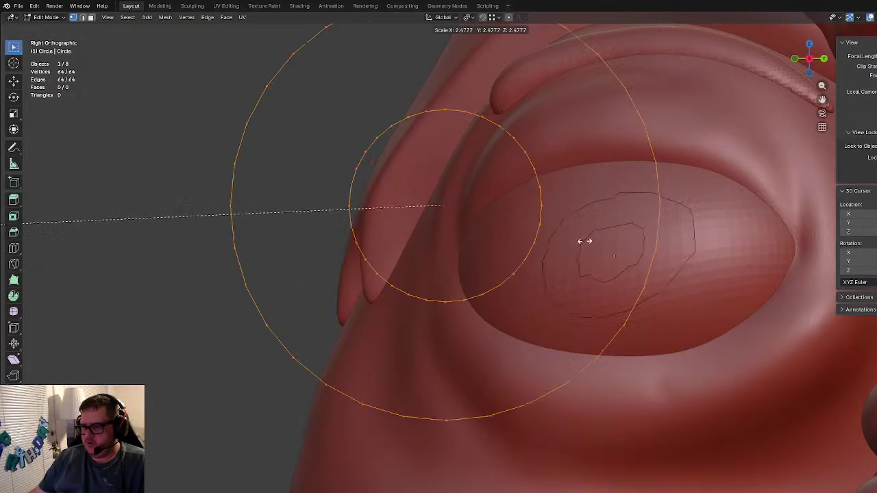
{"action": "left_click", "coordinate": [355, 209]}
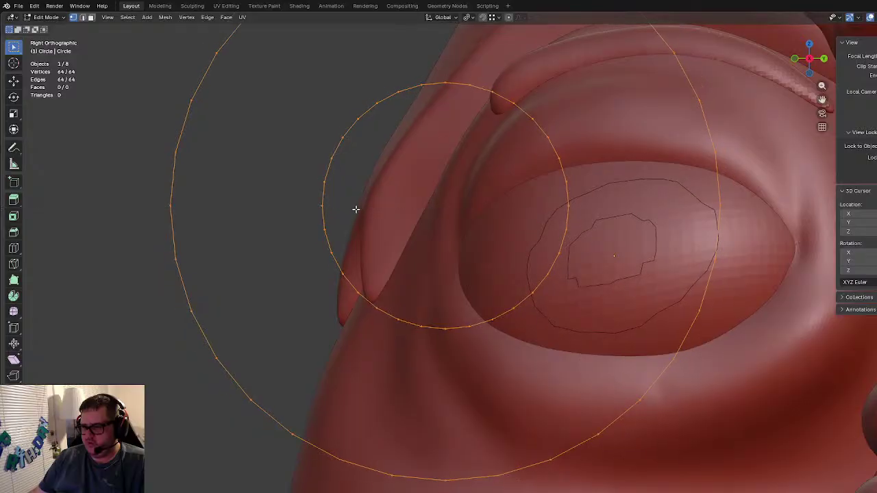
Step: Examine from several angles how the enlarged rings wrap onto the eye, comparing the source circles with the wrapped result
{"action": "scroll", "coordinate": [411, 221], "scroll_direction": "down", "scroll_amount": 4}
{"action": "middle_click_drag", "start_coordinate": [421, 229], "coordinate": [471, 261]}
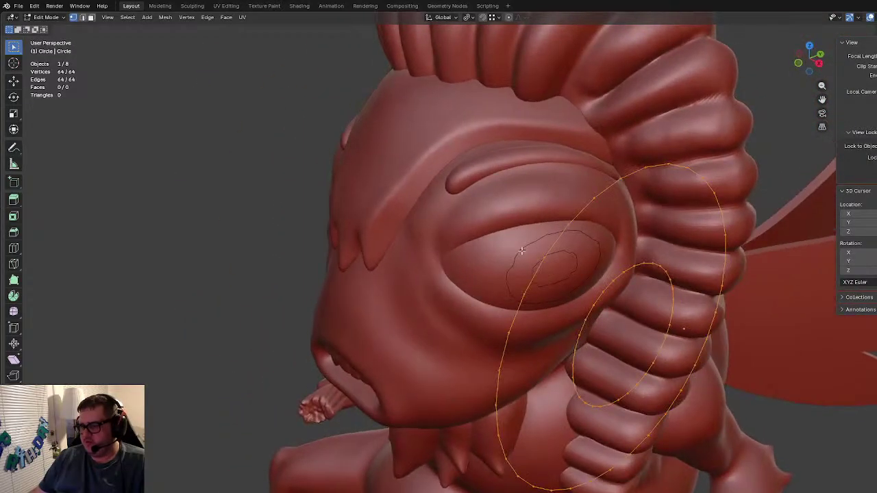
{"action": "key", "text": "Tab"}
{"action": "scroll", "coordinate": [563, 280], "scroll_direction": "up", "scroll_amount": 3}
{"action": "middle_click_drag", "start_coordinate": [563, 280], "coordinate": [675, 271]}
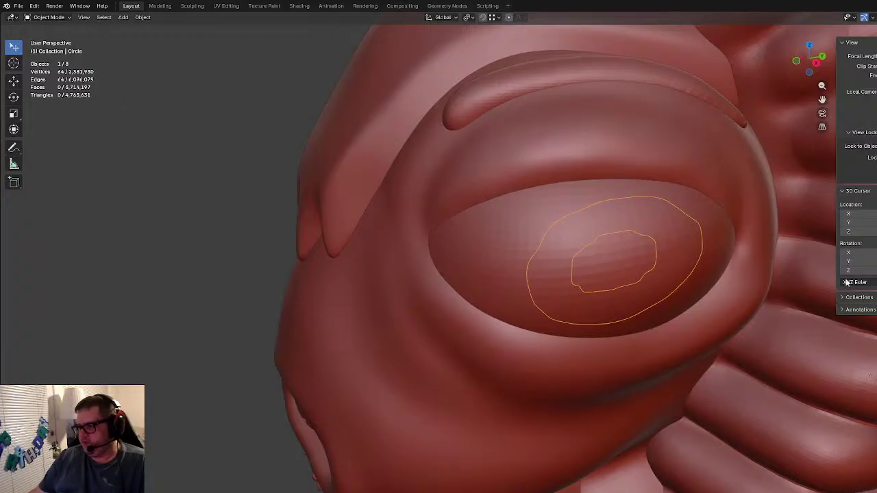
{"action": "scroll", "coordinate": [548, 252], "scroll_direction": "down", "scroll_amount": 4}
{"action": "mouse_move", "coordinate": [550, 254]}
{"action": "middle_mouse_down"}
{"action": "mouse_move", "coordinate": [611, 260]}
{"action": "mouse_move", "coordinate": [626, 244]}
{"action": "mouse_move", "coordinate": [568, 245]}
{"action": "mouse_move", "coordinate": [577, 256]}
{"action": "mouse_move", "coordinate": [536, 257]}
{"action": "mouse_move", "coordinate": [583, 278]}
{"action": "mouse_move", "coordinate": [548, 261]}
{"action": "middle_mouse_up"}
{"action": "scroll", "coordinate": [567, 245], "scroll_direction": "up", "scroll_amount": 3}
{"action": "key", "text": "Tab"}
{"action": "scroll", "coordinate": [568, 245], "scroll_direction": "down", "scroll_amount": 2}
{"action": "key", "text": "Tab"}
{"action": "scroll", "coordinate": [570, 269], "scroll_direction": "down", "scroll_amount": 3}
{"action": "key", "text": "Tab"}
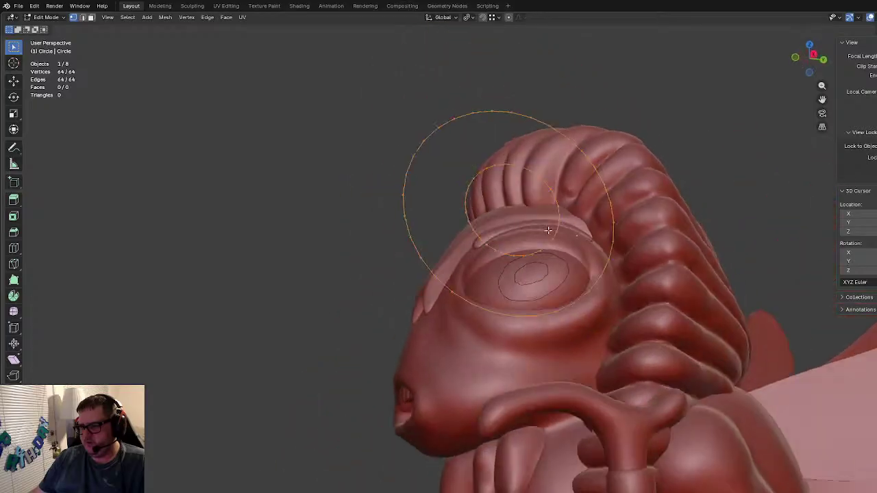
Step: Try to resize the double ring in right view and stretch it into an oval along the global Y axis
{"action": "scroll", "coordinate": [534, 253], "scroll_direction": "up", "scroll_amount": 3}
{"action": "key", "text": "KP_1"}
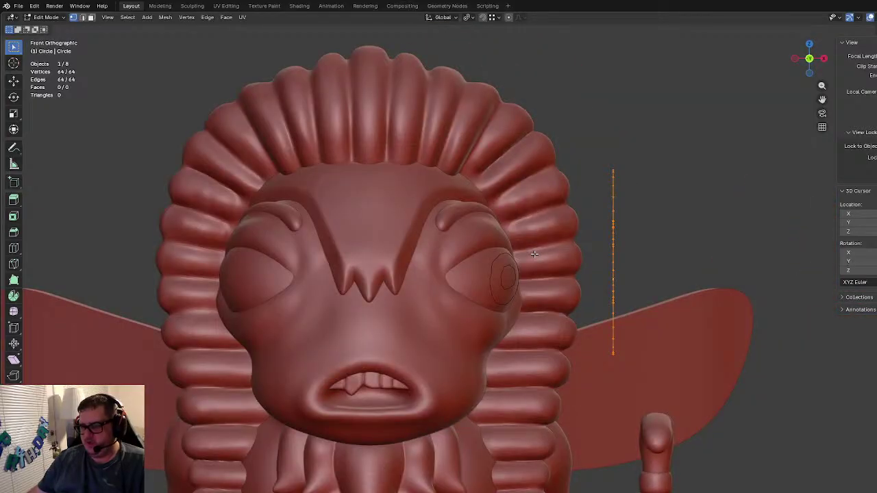
{"action": "key", "text": "KP_3"}
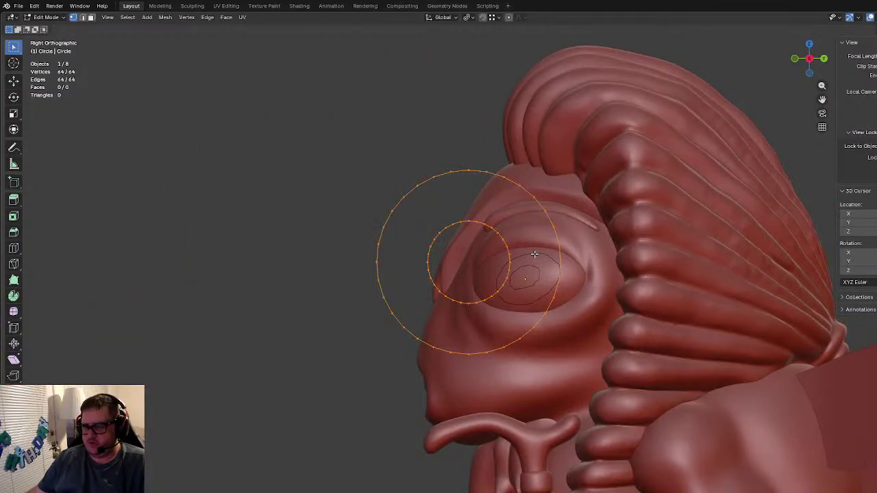
{"action": "scroll", "coordinate": [534, 254], "scroll_direction": "up", "scroll_amount": 3}
{"action": "key", "text": "s"}
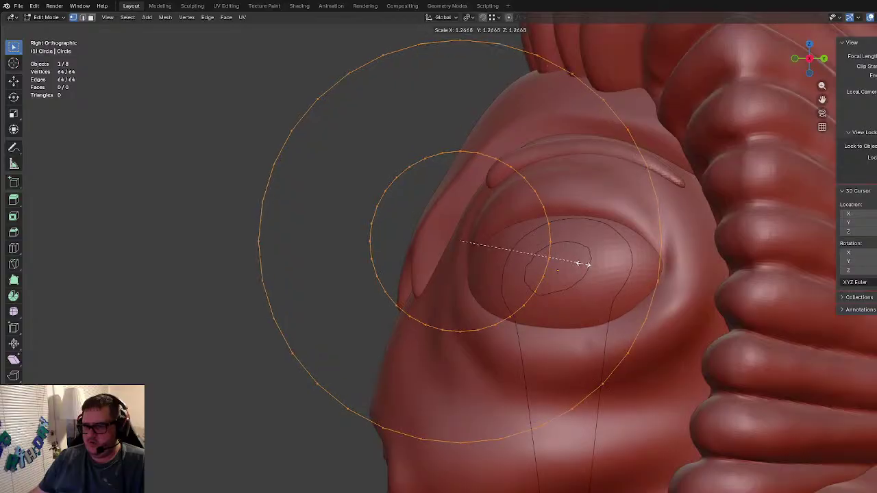
{"action": "left_click", "coordinate": [548, 260]}
{"action": "key", "text": "s"}
{"action": "key", "text": "z"}
{"action": "key", "text": "x"}
{"action": "key", "text": "y"}
{"action": "left_click", "coordinate": [546, 235]}
Step: Turn on proportional editing and try to reshape the inner ring by moving single vertices outward with a reduced influence radius
{"action": "left_click", "coordinate": [518, 195]}
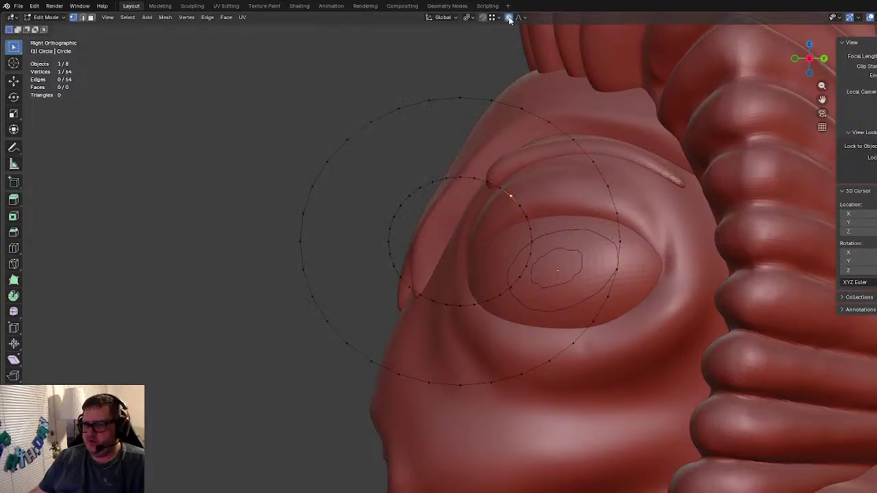
{"action": "key", "text": "g"}
{"action": "scroll", "coordinate": [165, 251], "scroll_direction": "down", "scroll_amount": 5}
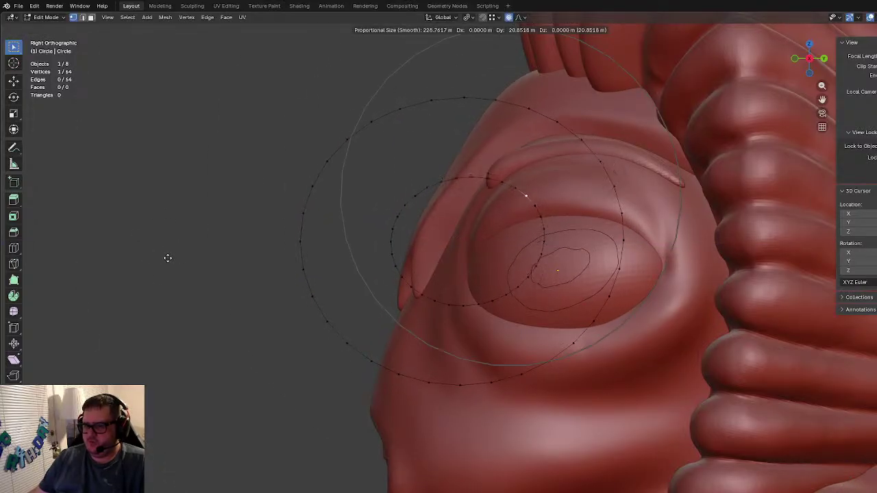
{"action": "left_click", "coordinate": [151, 248]}
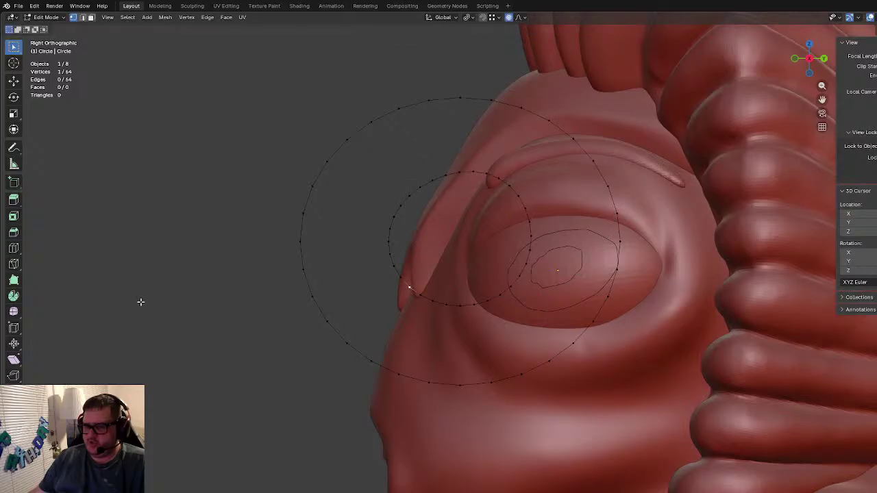
{"action": "key", "text": "g"}
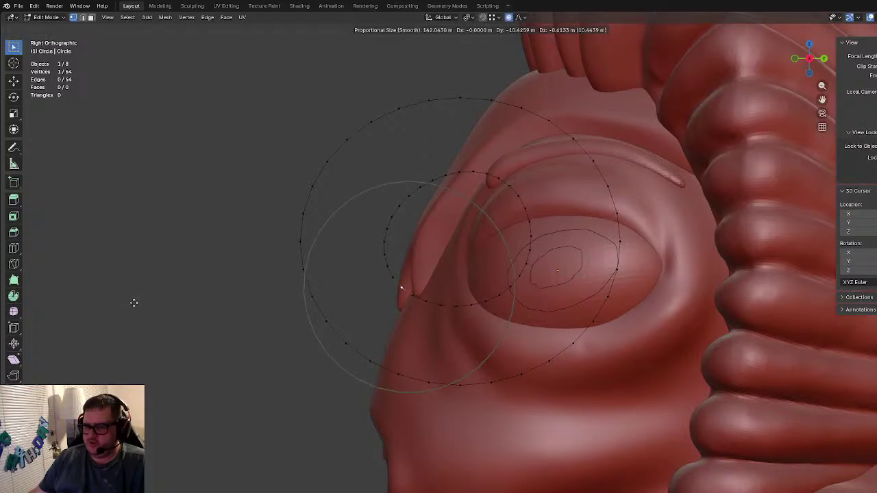
{"action": "left_click", "coordinate": [134, 303]}
{"action": "key", "text": "g"}
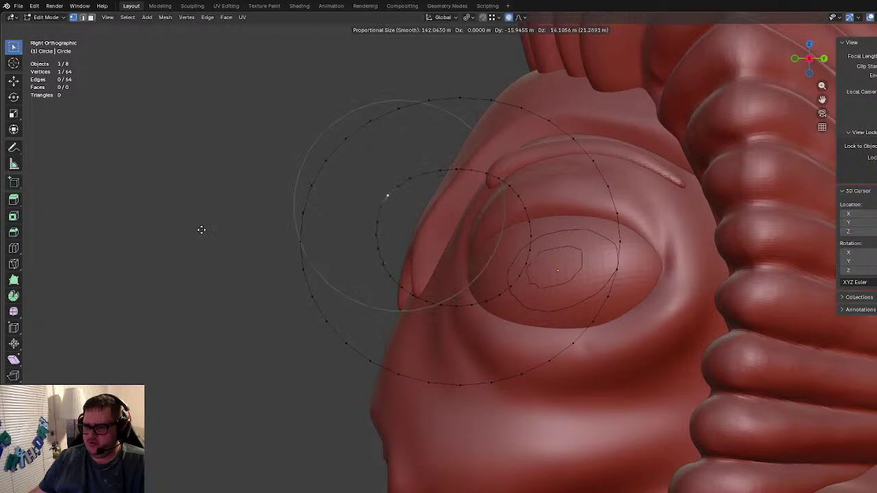
{"action": "left_click", "coordinate": [202, 223]}
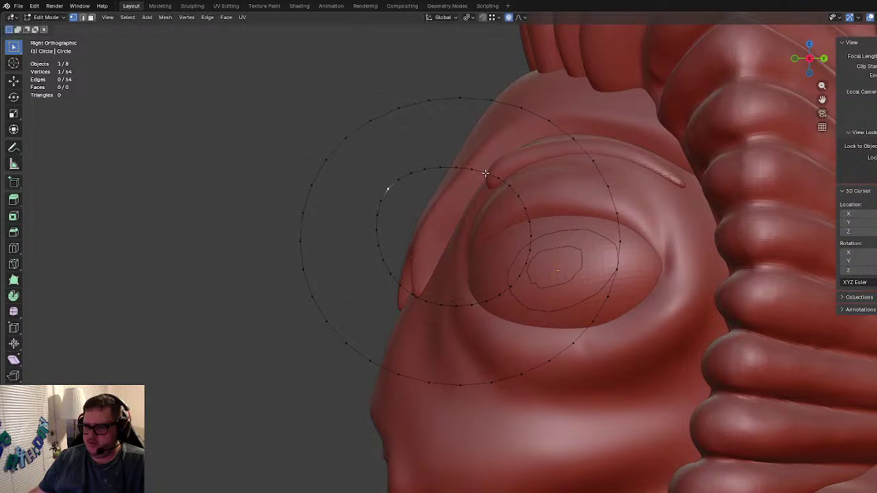
Step: Try to pull the inner ring's upper vertices outward, and undo the ring's vertex reshaping and scaling
{"action": "key", "text": "g"}
{"action": "left_click", "coordinate": [434, 202]}
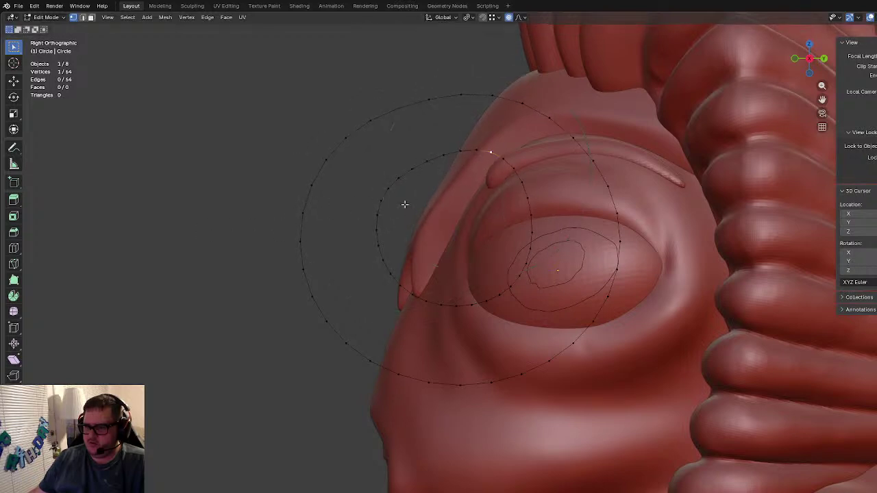
{"action": "key", "text": "g"}
{"action": "left_click", "coordinate": [366, 168]}
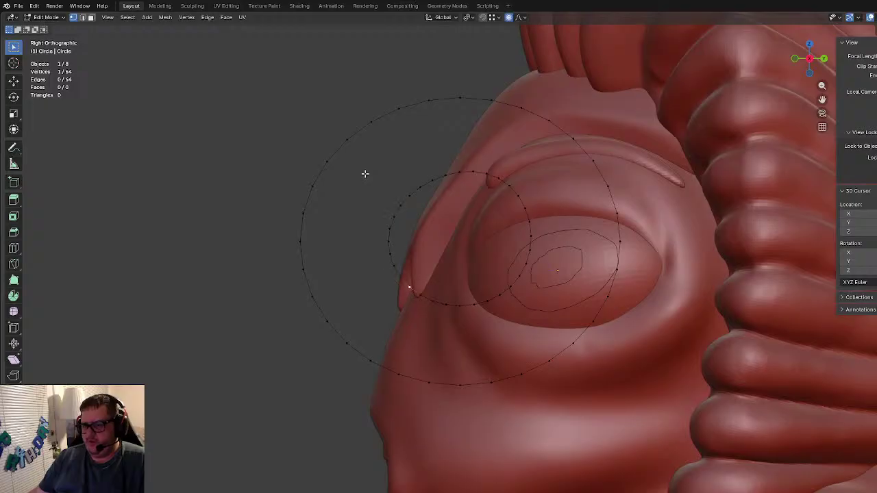
{"action": "key", "text": "ctrl+z"}
{"action": "key", "text": "ctrl+z"}
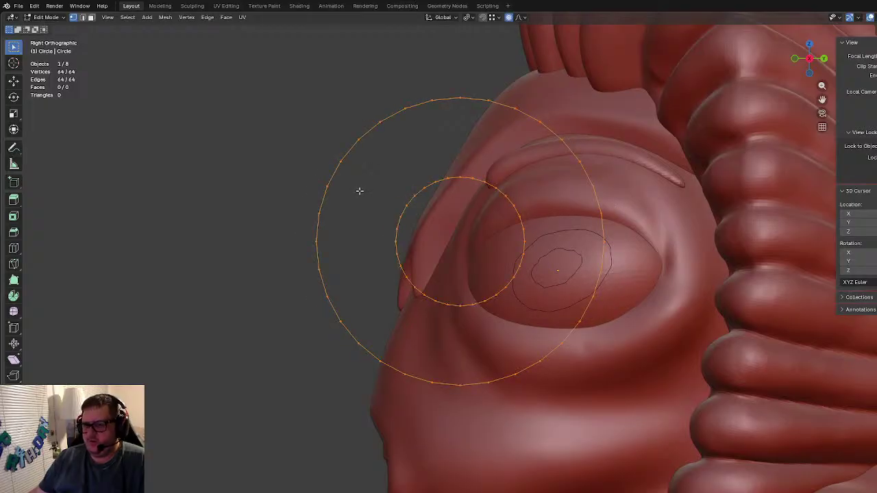
Step: Separate the eyeball behind the rings from the Pharaoh Bee mesh into its own object by selecting its linked geometry
{"action": "key", "text": "Tab"}
{"action": "left_click", "coordinate": [643, 271]}
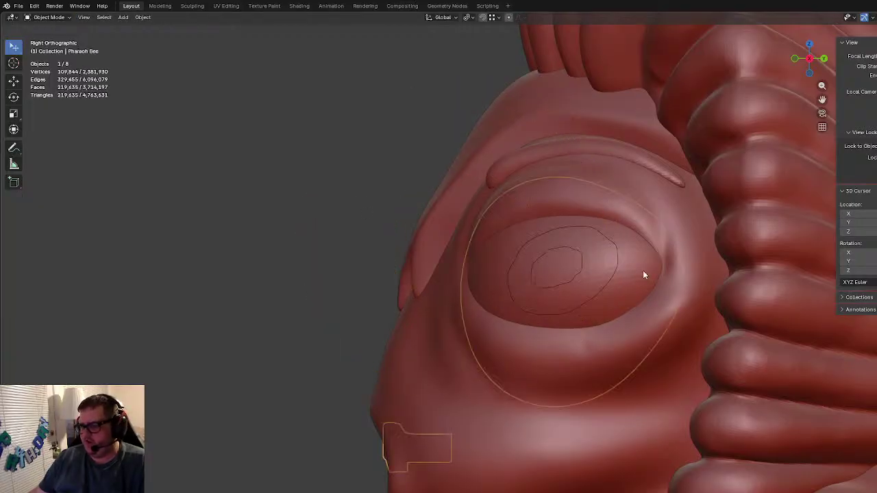
{"action": "scroll", "coordinate": [675, 298], "scroll_direction": "down", "scroll_amount": 3}
{"action": "middle_click_drag", "start_coordinate": [661, 299], "coordinate": [705, 312]}
{"action": "key", "text": "Tab"}
{"action": "mouse_move", "coordinate": [534, 319]}
{"action": "middle_mouse_down"}
{"action": "mouse_move", "coordinate": [556, 308]}
{"action": "mouse_move", "coordinate": [536, 310]}
{"action": "middle_mouse_up"}
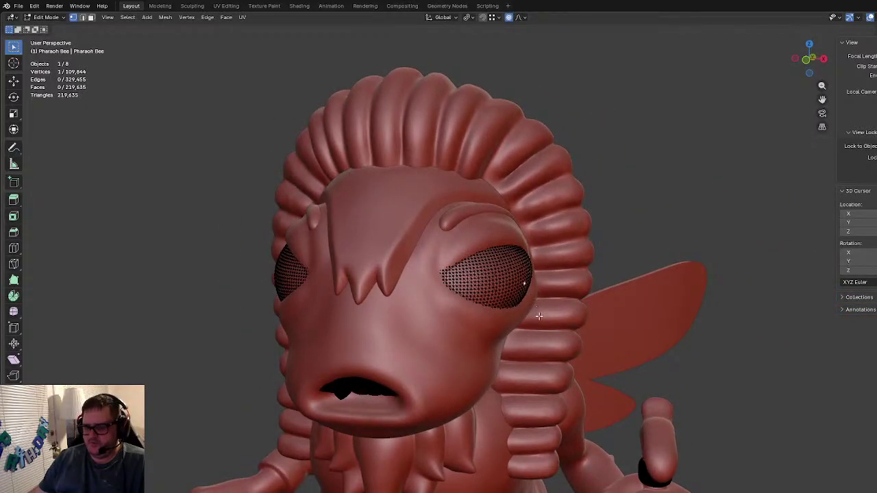
{"action": "key", "text": "ctrl+l"}
{"action": "key", "text": "p"}
{"action": "left_click", "coordinate": [539, 315]}
{"action": "key", "text": "Tab"}
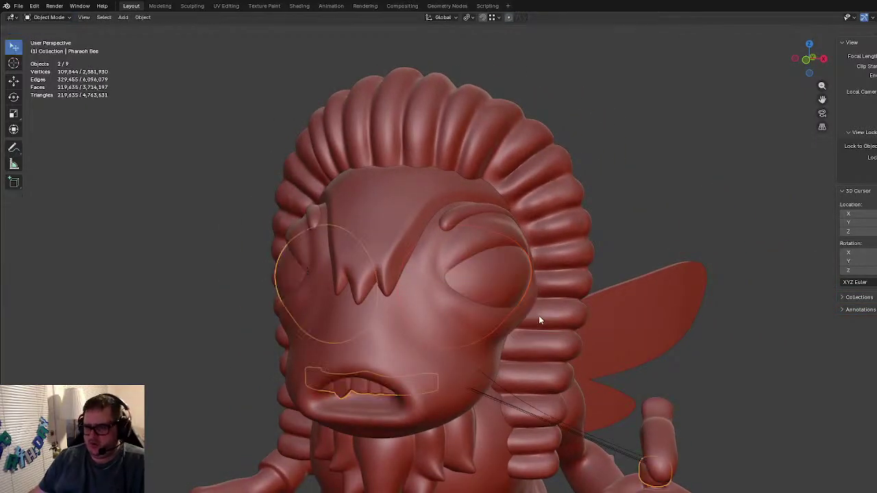
Step: Select the double-ring circle and wrap it onto the separated eye by picking that eye as its new target
{"action": "left_click", "coordinate": [578, 438]}
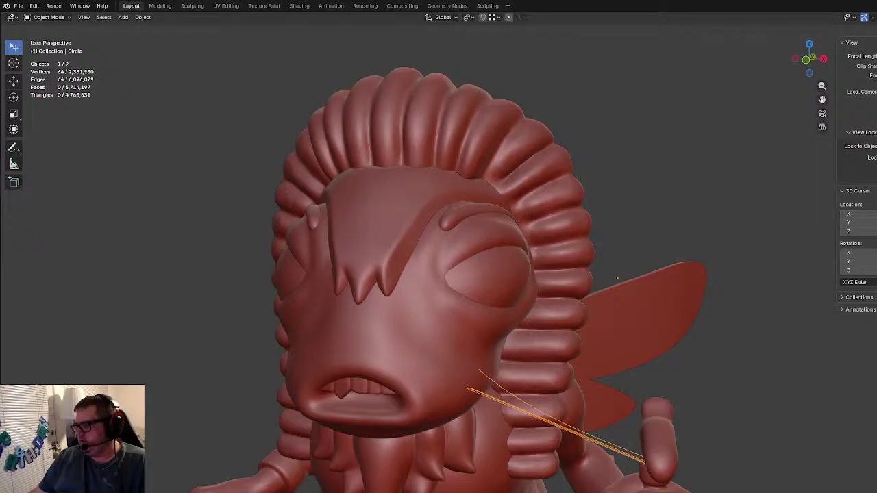
{"action": "key", "text": "alt+r"}
{"action": "left_click", "coordinate": [517, 267]}
{"action": "middle_click_drag", "start_coordinate": [608, 271], "coordinate": [634, 248]}
Step: Smooth the separated eye object with a level 2 subdivision surface so the wrapped rings follow it cleanly
{"action": "left_click", "coordinate": [569, 271]}
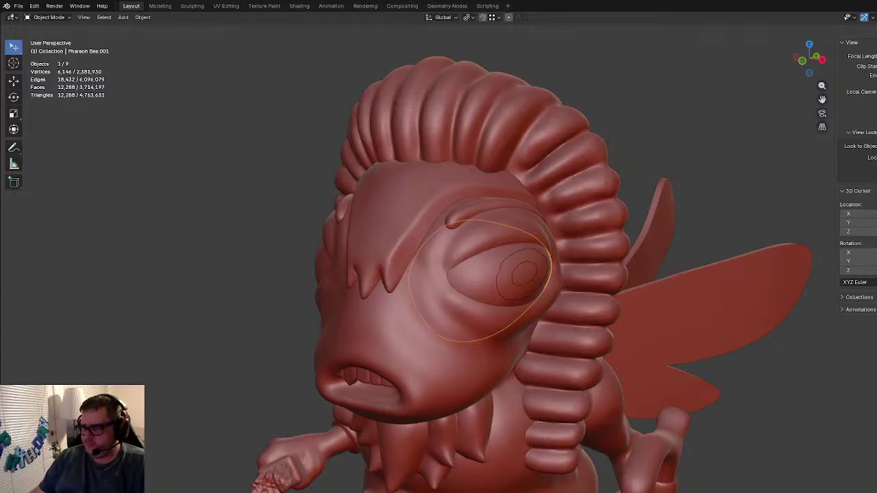
{"action": "key", "text": "ctrl+1"}
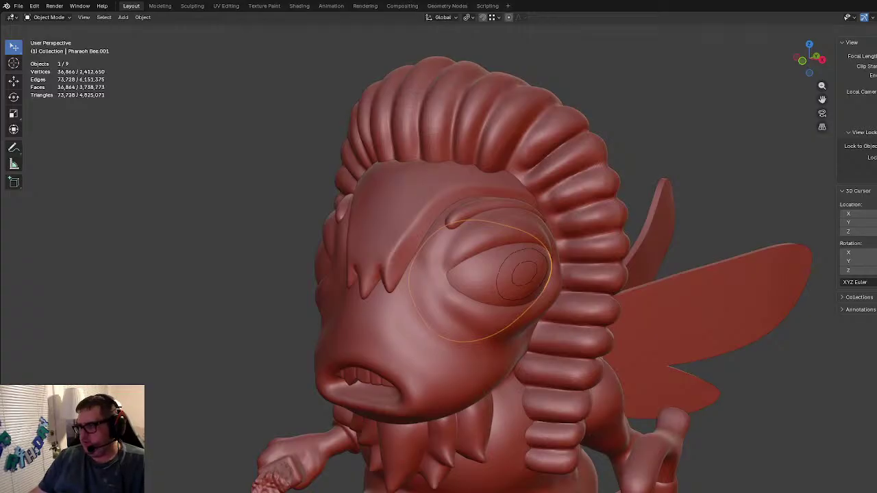
{"action": "scroll", "coordinate": [513, 288], "scroll_direction": "up", "scroll_amount": 4}
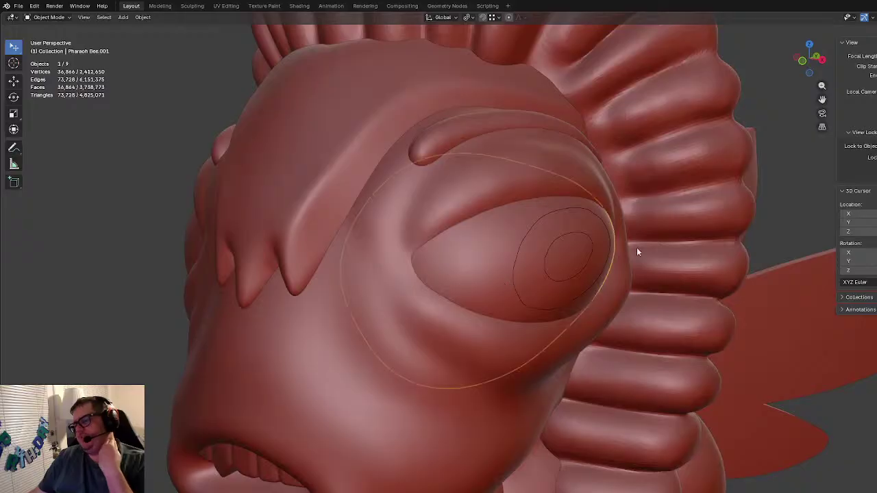
{"action": "key", "text": "ctrl+2"}
{"action": "scroll", "coordinate": [571, 269], "scroll_direction": "up", "scroll_amount": 4}
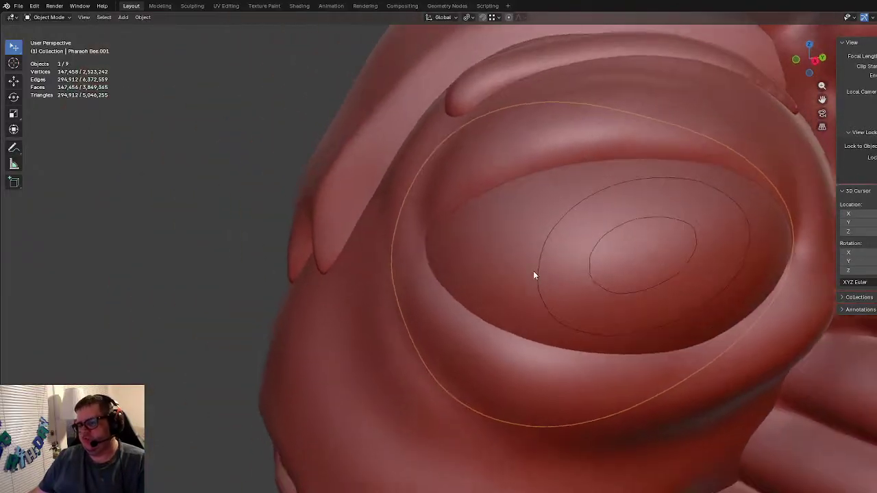
Step: Narrow the double ring along the global Y axis in Edit Mode and rotate it about -18° in the angled view of the eye
{"action": "scroll", "coordinate": [534, 275], "scroll_direction": "down", "scroll_amount": 5}
{"action": "middle_click_drag", "start_coordinate": [564, 268], "coordinate": [529, 278]}
{"action": "left_click", "coordinate": [545, 262]}
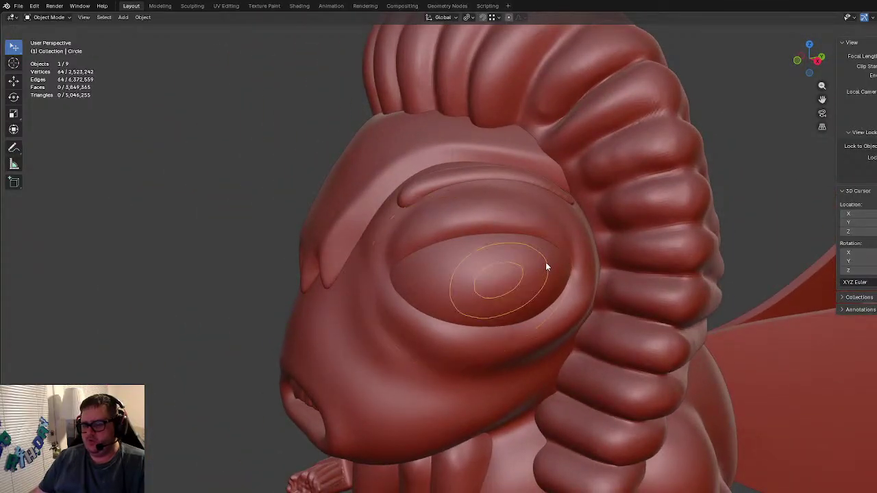
{"action": "key", "text": "Tab"}
{"action": "key", "text": "KP_1"}
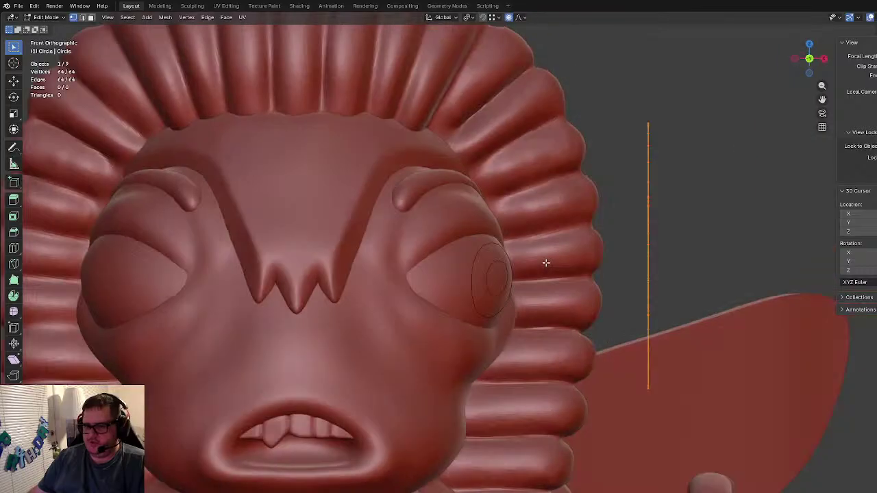
{"action": "key", "text": "KP_3"}
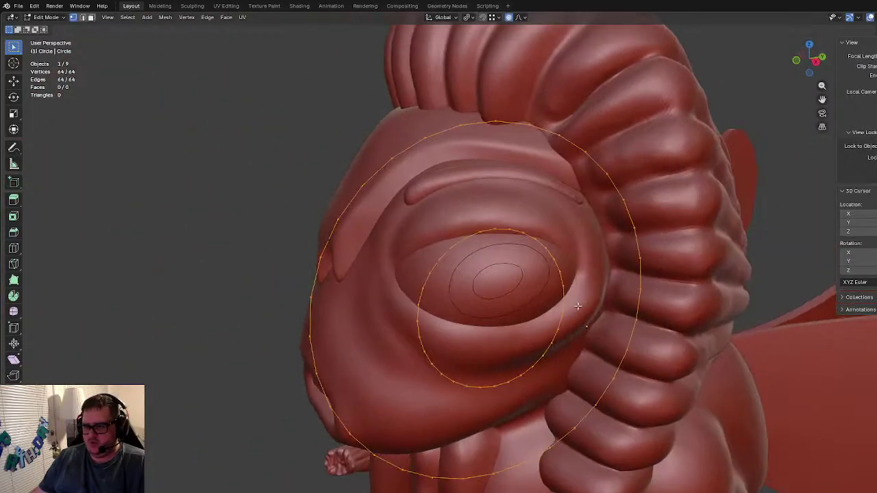
{"action": "key", "text": "KP_Decimal"}
{"action": "middle_click_drag", "start_coordinate": [577, 306], "coordinate": [606, 319]}
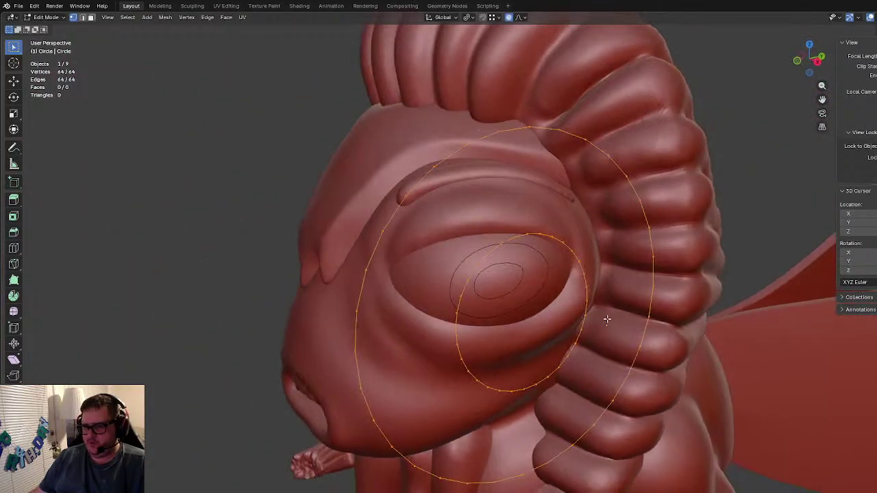
{"action": "key", "text": "z"}
{"action": "key", "text": "x"}
{"action": "key", "text": "y"}
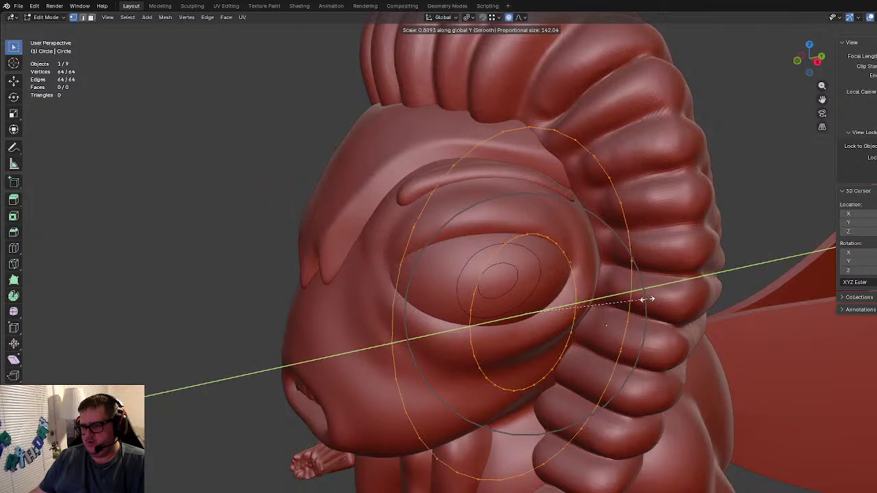
{"action": "left_click", "coordinate": [624, 300]}
{"action": "key", "text": "r"}
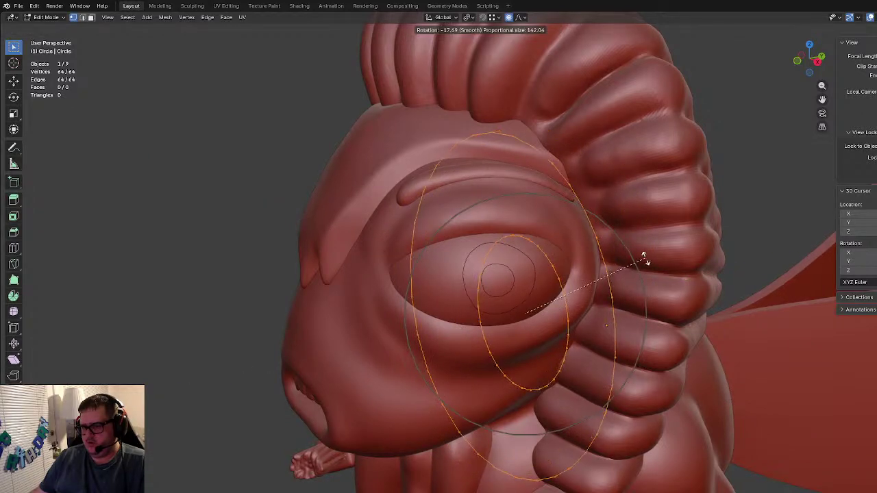
{"action": "left_click", "coordinate": [661, 251]}
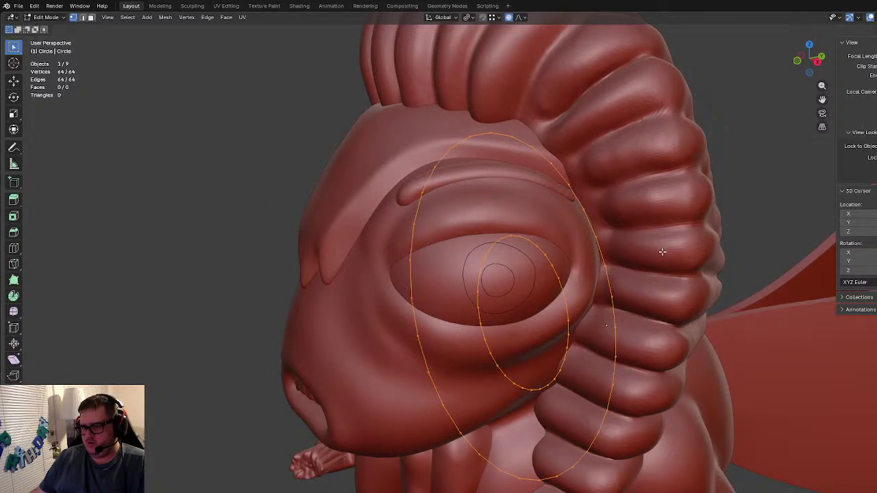
Step: Spread the outer ring toward the nose and the rear braid by moving its side vertices with a larger proportional-editing falloff
{"action": "left_click", "coordinate": [425, 371]}
{"action": "key", "text": "g"}
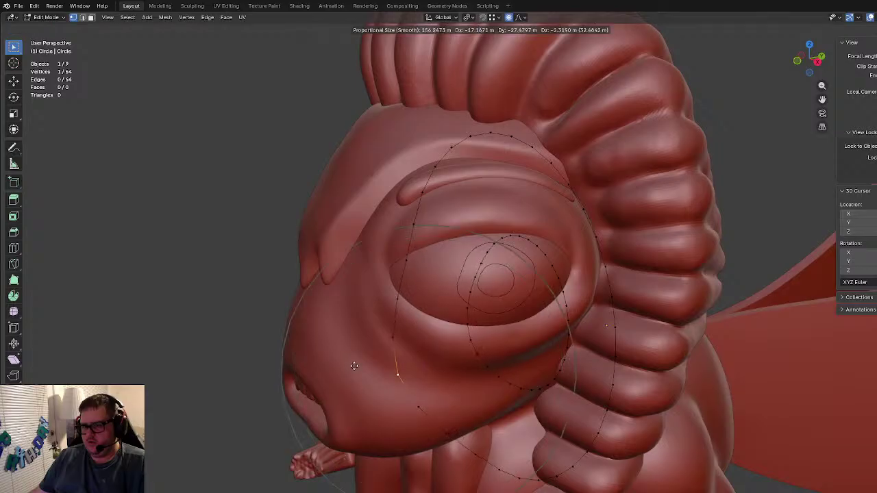
{"action": "scroll", "coordinate": [343, 343], "scroll_direction": "down", "scroll_amount": 7}
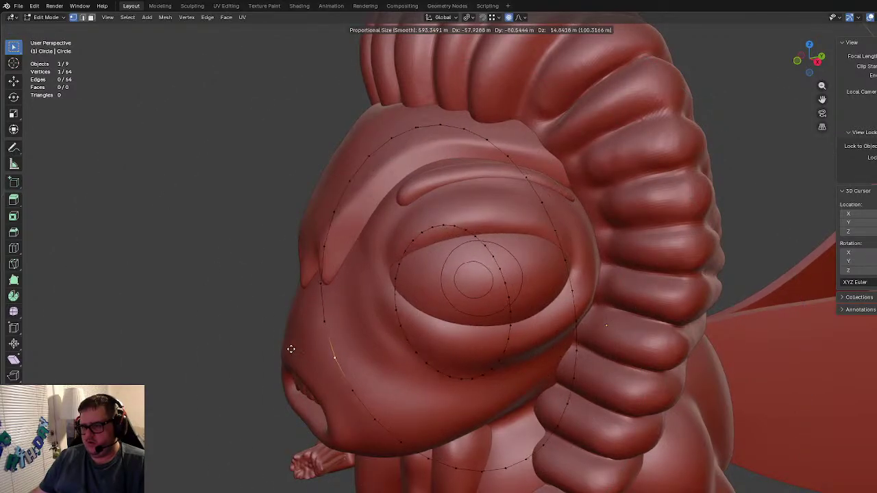
{"action": "left_click", "coordinate": [290, 349]}
{"action": "left_click", "coordinate": [563, 273]}
{"action": "key", "text": "g"}
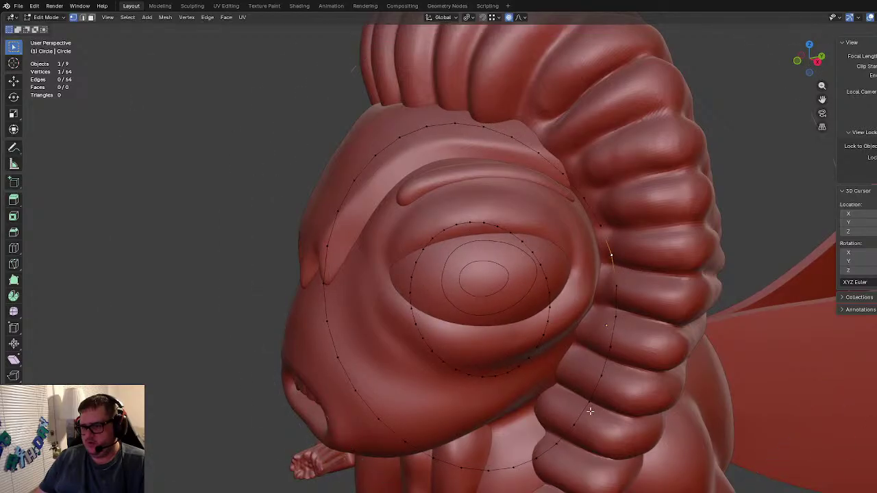
{"action": "left_click", "coordinate": [616, 439]}
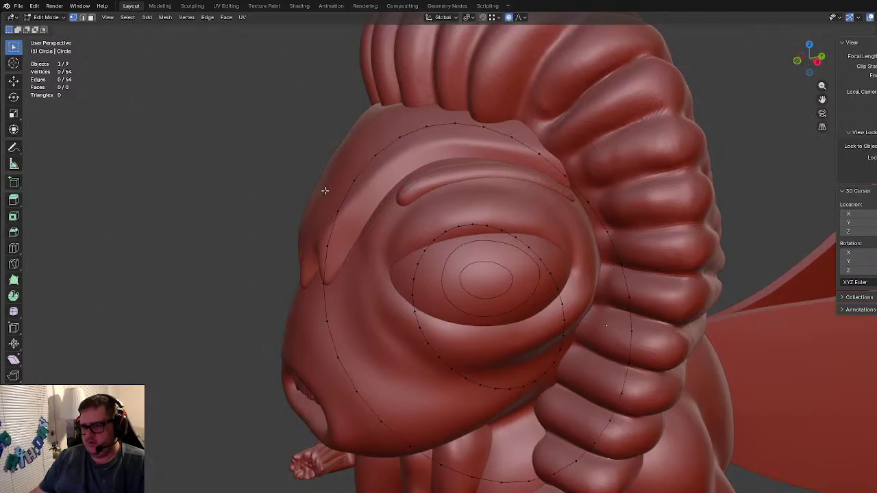
Step: Widen the upper part of the ring pair by pulling its upper front and upper rear vertices outward with proportional editing
{"action": "left_click", "coordinate": [340, 188]}
{"action": "key", "text": "g"}
{"action": "left_click", "coordinate": [323, 209]}
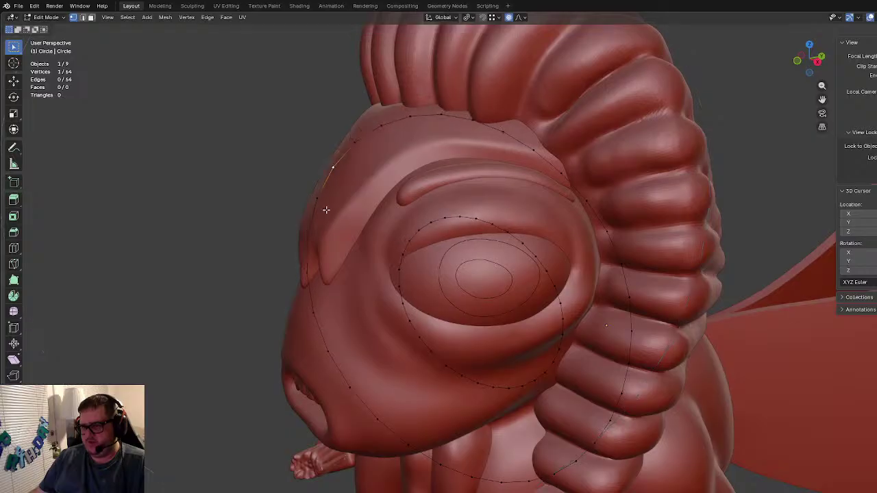
{"action": "key", "text": "g"}
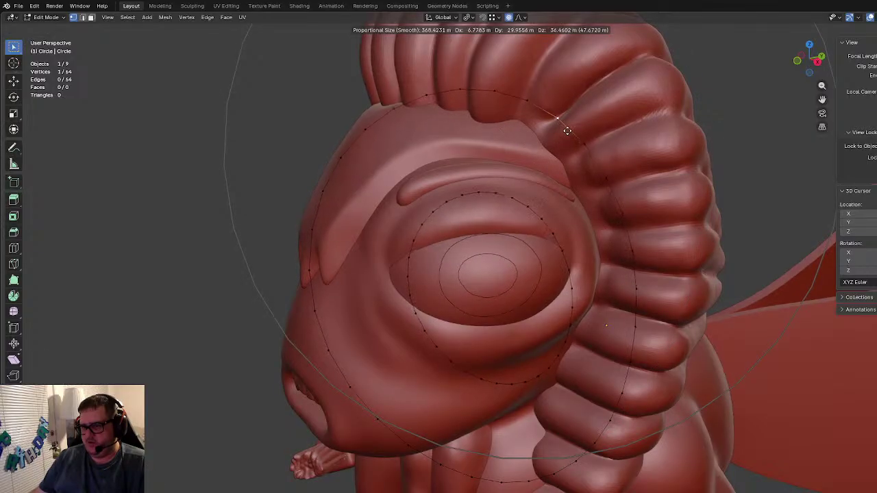
{"action": "left_click", "coordinate": [571, 127]}
{"action": "key", "text": "g"}
{"action": "left_click", "coordinate": [648, 368]}
Step: Even out the lower curve of the rings by repositioning front and rear vertices below the eye with proportional editing
{"action": "scroll", "coordinate": [423, 376], "scroll_direction": "down", "scroll_amount": 3}
{"action": "middle_click_drag", "start_coordinate": [423, 376], "coordinate": [418, 335]}
{"action": "key", "text": "g"}
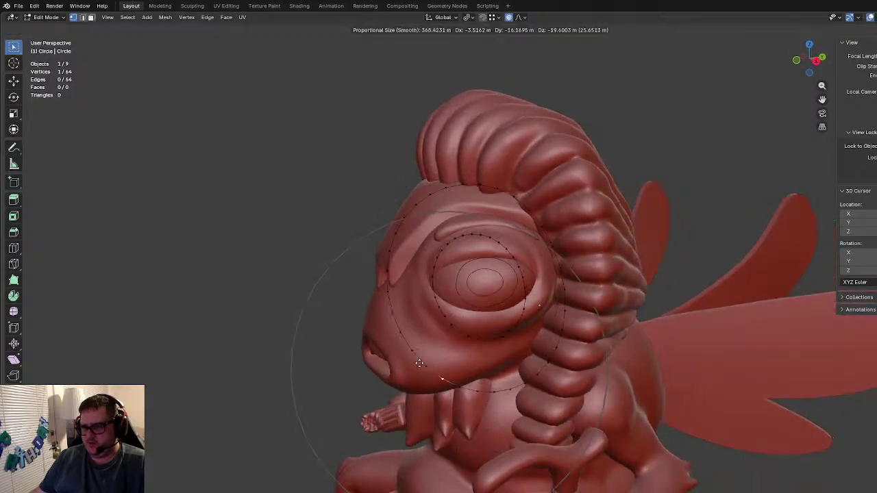
{"action": "left_click", "coordinate": [417, 386]}
{"action": "mouse_move", "coordinate": [549, 363]}
{"action": "middle_mouse_down"}
{"action": "mouse_move", "coordinate": [541, 375]}
{"action": "mouse_move", "coordinate": [552, 367]}
{"action": "middle_mouse_up"}
{"action": "key", "text": "g"}
{"action": "left_click", "coordinate": [555, 376]}
{"action": "key", "text": "g"}
{"action": "left_click", "coordinate": [423, 387]}
{"action": "key", "text": "g"}
{"action": "left_click", "coordinate": [535, 203]}
Step: Reshape the front side and upper front curve of the outer ring with proportional vertex moves from a more frontal view
{"action": "middle_click_drag", "start_coordinate": [535, 203], "coordinate": [514, 277]}
{"action": "key", "text": "g"}
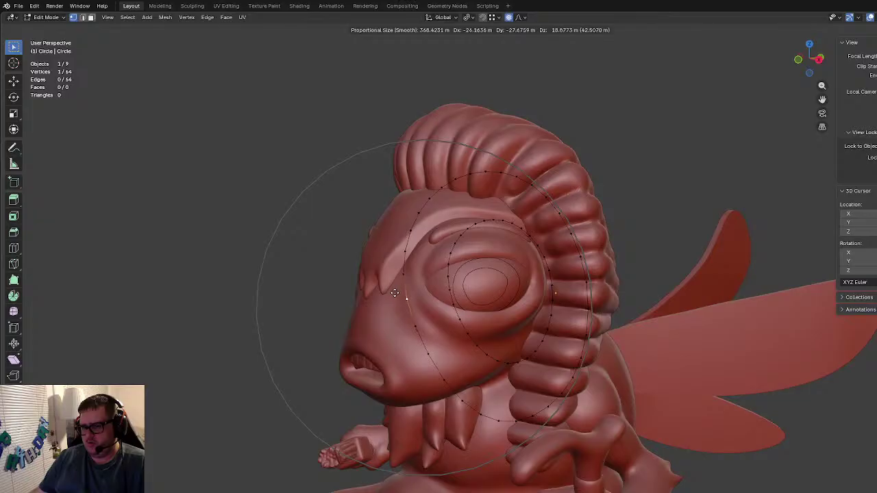
{"action": "left_click", "coordinate": [406, 294]}
{"action": "middle_click_drag", "start_coordinate": [445, 294], "coordinate": [429, 193]}
{"action": "key", "text": "g"}
{"action": "left_click", "coordinate": [542, 302]}
{"action": "key", "text": "g"}
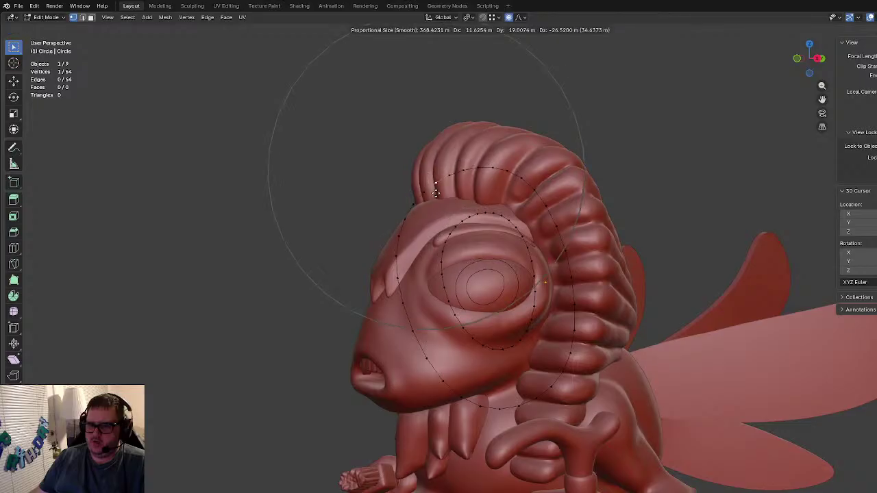
{"action": "left_click", "coordinate": [420, 178]}
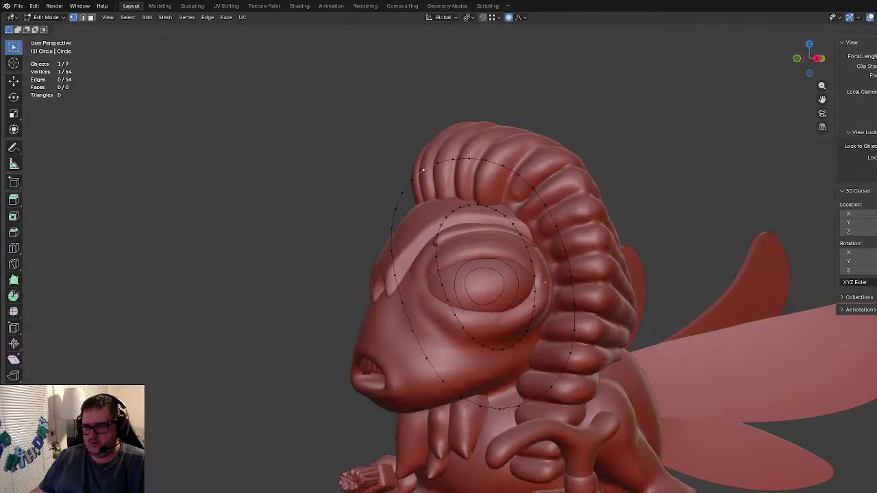
Step: Round the inner ring's upper and front curve by moving its vertices with a proportional size of about 189 m
{"action": "key", "text": "g"}
{"action": "left_click", "coordinate": [493, 194]}
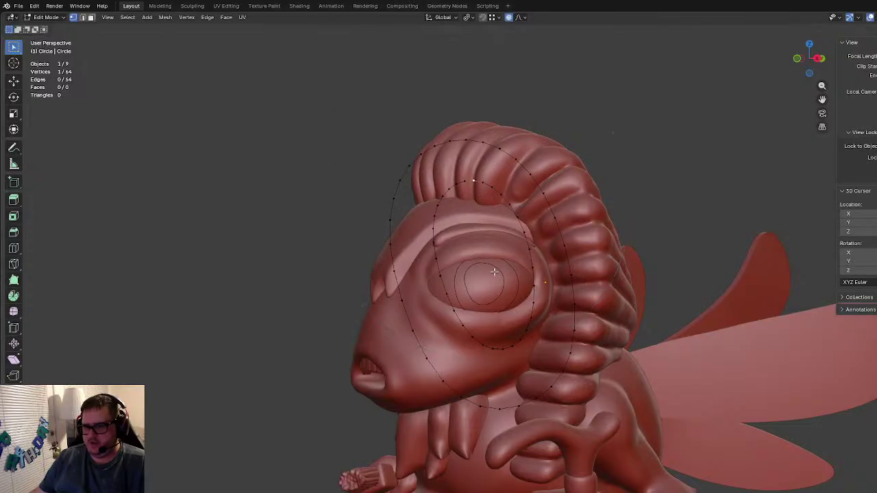
{"action": "left_click", "coordinate": [435, 249]}
{"action": "key", "text": "g"}
{"action": "left_click", "coordinate": [456, 272]}
{"action": "key", "text": "g"}
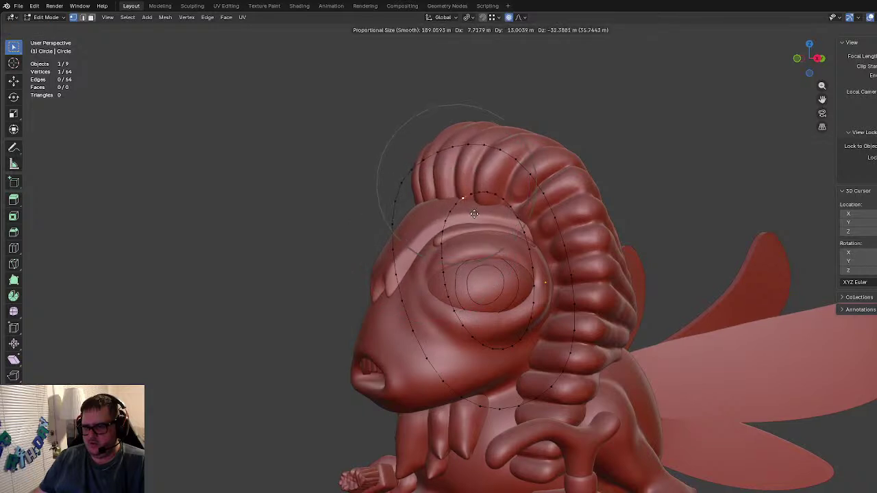
{"action": "left_click", "coordinate": [474, 214]}
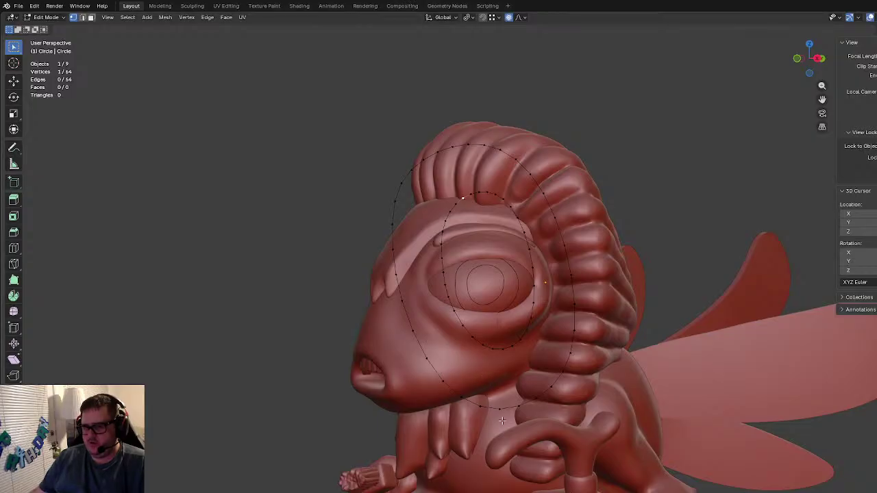
Step: Raise the bottom of the outer ring and smooth its lower rear curve with proportional vertex moves
{"action": "key", "text": "g"}
{"action": "scroll", "coordinate": [504, 404], "scroll_direction": "down", "scroll_amount": 3}
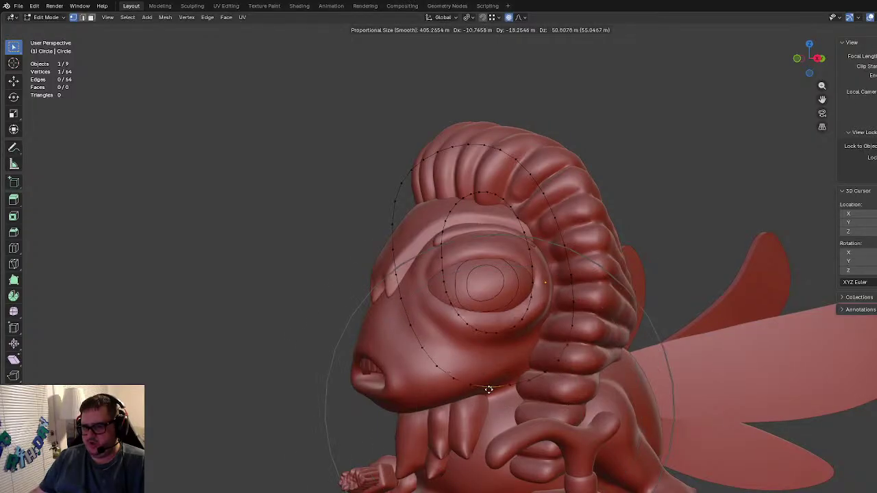
{"action": "scroll", "coordinate": [504, 397], "scroll_direction": "down", "scroll_amount": 2}
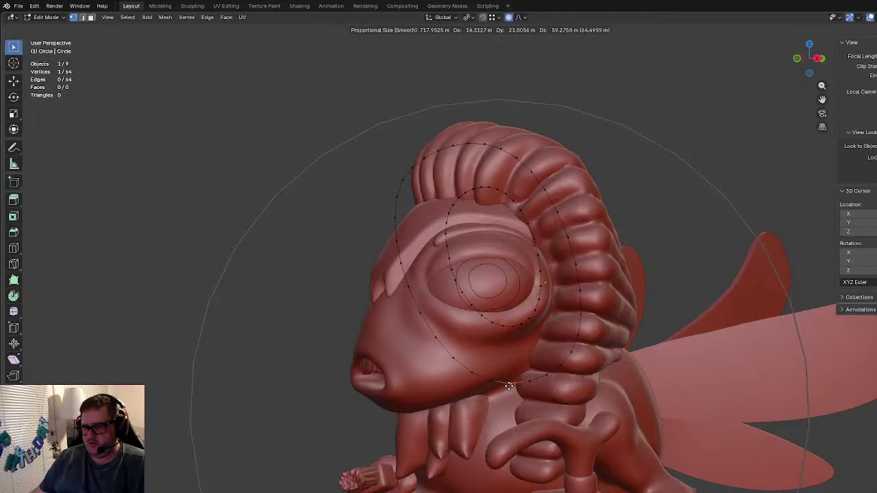
{"action": "left_click", "coordinate": [501, 381]}
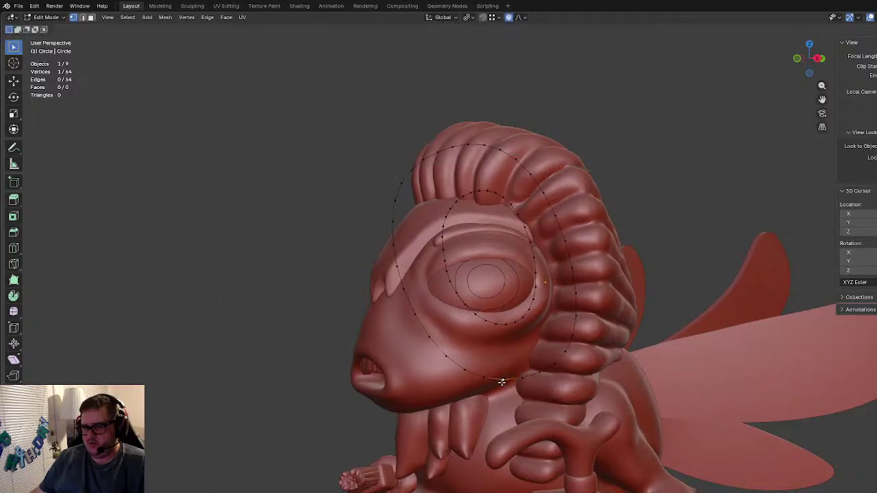
{"action": "key", "text": "g"}
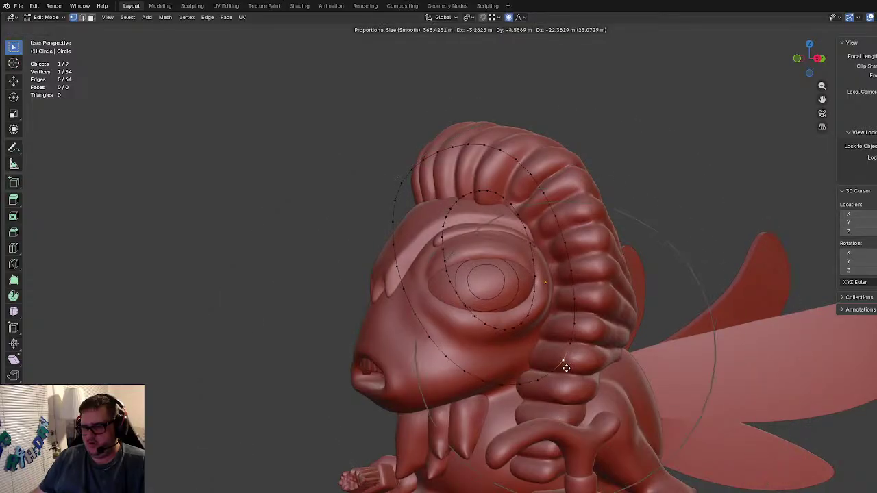
{"action": "left_click", "coordinate": [560, 370]}
{"action": "key", "text": "g"}
{"action": "left_click", "coordinate": [473, 318]}
Step: Adjust the inner ring's rear and front sides with a proportional size of about 156 m and return to Object Mode
{"action": "key", "text": "g"}
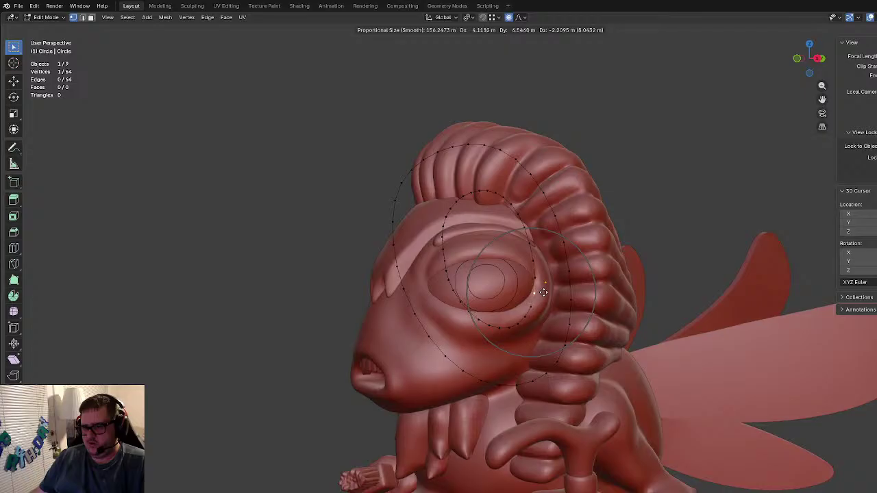
{"action": "left_click", "coordinate": [546, 292]}
{"action": "key", "text": "g"}
{"action": "left_click", "coordinate": [440, 269]}
{"action": "key", "text": "g"}
{"action": "left_click", "coordinate": [388, 241]}
{"action": "key", "text": "Tab"}
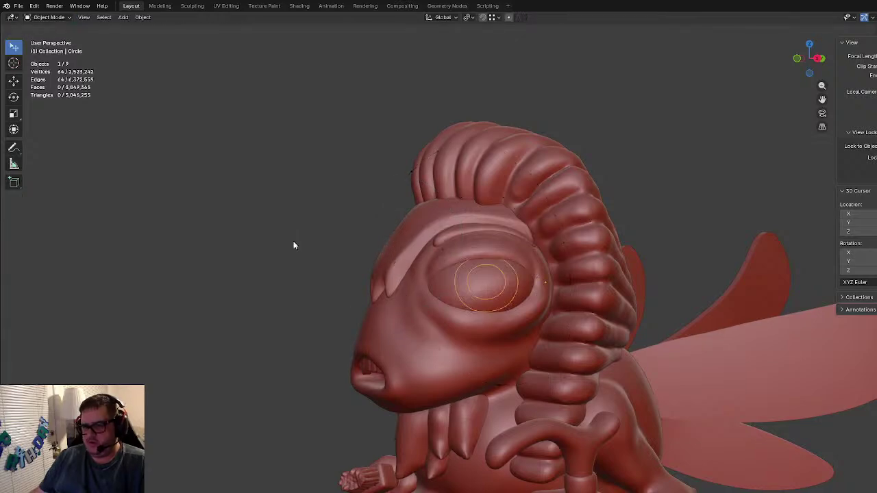
Step: Put the head mesh into Sculpt Mode and sharpen the fold beneath the lower eyelid with Crease Polish at strength 0.250
{"action": "middle_click_drag", "start_coordinate": [441, 250], "coordinate": [514, 375]}
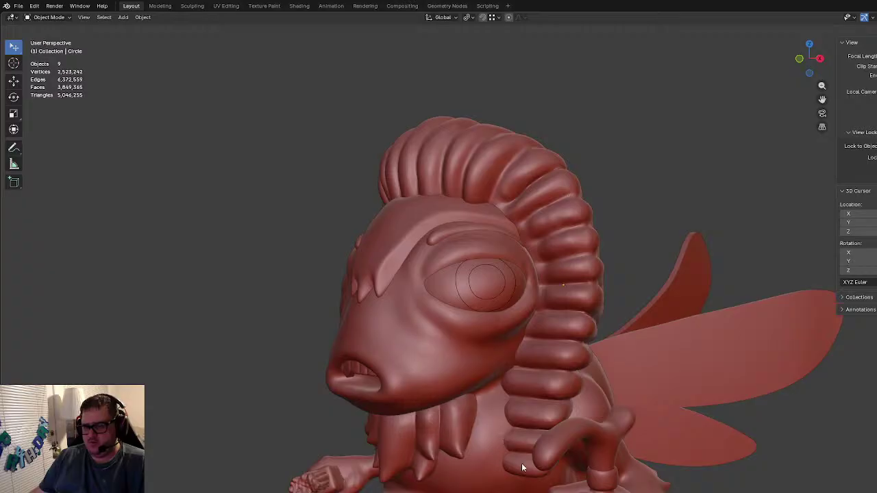
{"action": "mouse_move", "coordinate": [504, 409]}
{"action": "middle_mouse_down"}
{"action": "mouse_move", "coordinate": [458, 396]}
{"action": "mouse_move", "coordinate": [489, 411]}
{"action": "mouse_move", "coordinate": [484, 373]}
{"action": "mouse_move", "coordinate": [501, 400]}
{"action": "middle_mouse_up"}
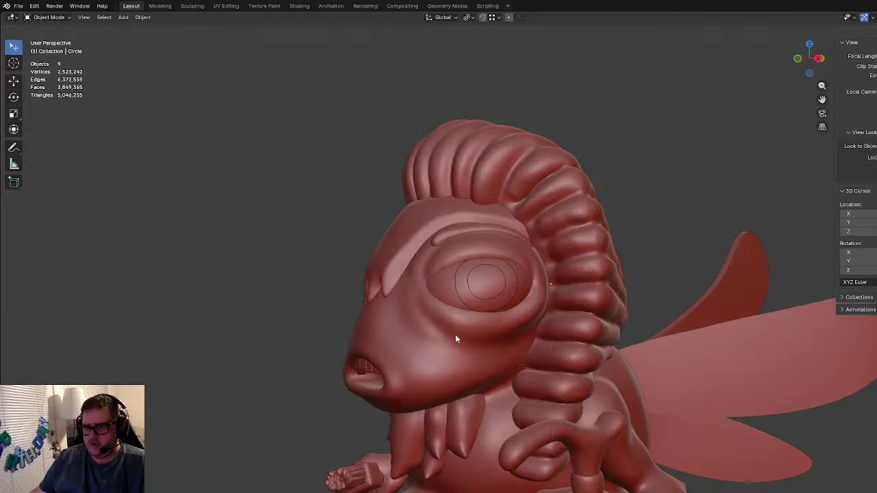
{"action": "scroll", "coordinate": [483, 295], "scroll_direction": "up", "scroll_amount": 4}
{"action": "mouse_move", "coordinate": [490, 355]}
{"action": "middle_mouse_down"}
{"action": "mouse_move", "coordinate": [463, 337]}
{"action": "mouse_move", "coordinate": [488, 357]}
{"action": "middle_mouse_up"}
{"action": "left_click", "coordinate": [524, 378]}
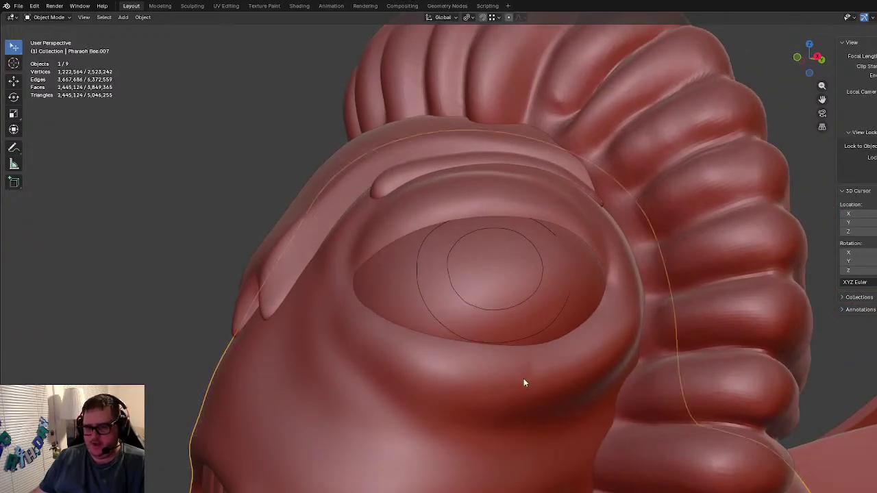
{"action": "left_click", "coordinate": [46, 16]}
{"action": "left_click", "coordinate": [54, 52]}
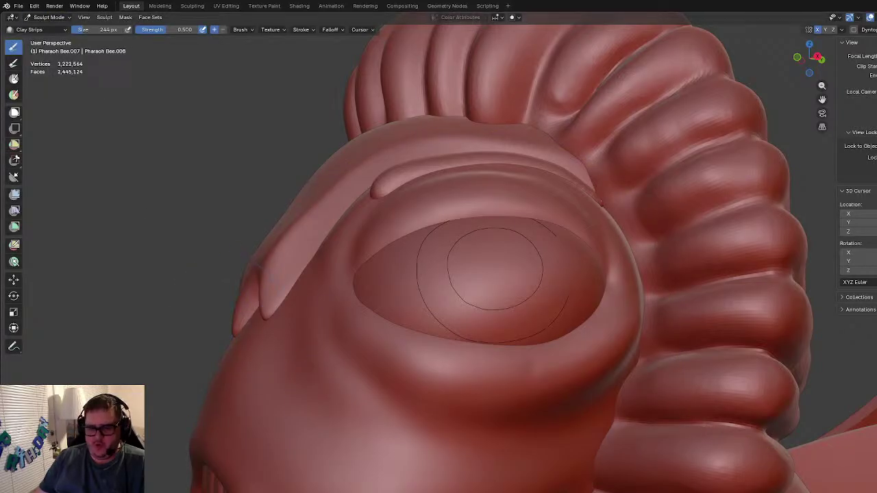
{"action": "key", "text": "shift+c"}
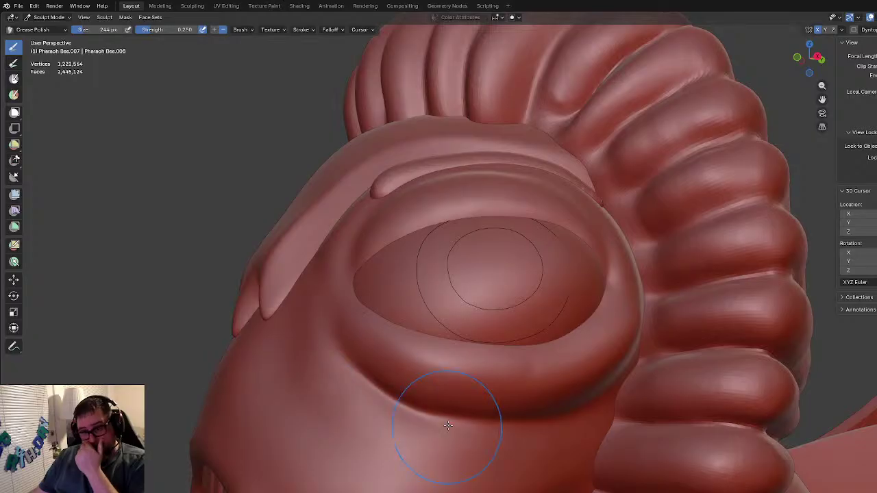
Step: Deepen the crease between the brow roll and the upper eyelid, continuing it down to the eye's inner corner
{"action": "scroll", "coordinate": [468, 431], "scroll_direction": "down", "scroll_amount": 3}
{"action": "mouse_move", "coordinate": [468, 432]}
{"action": "middle_mouse_down"}
{"action": "mouse_move", "coordinate": [470, 401]}
{"action": "mouse_move", "coordinate": [556, 401]}
{"action": "middle_mouse_up"}
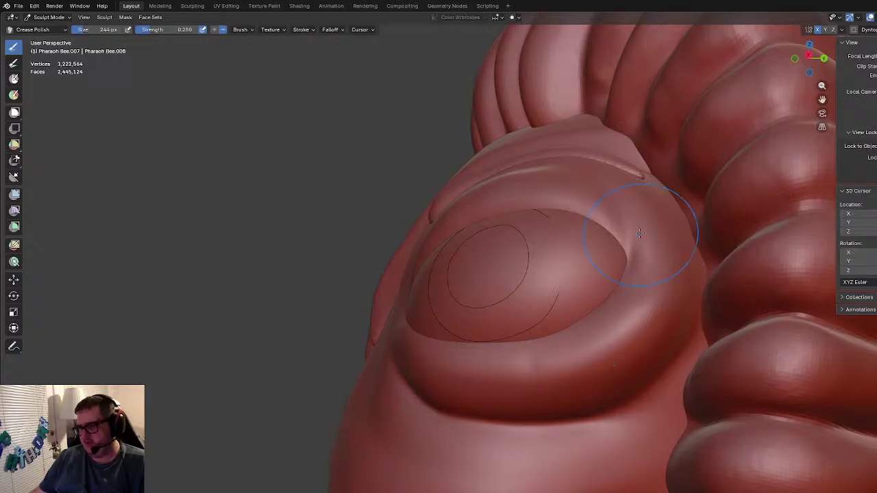
{"action": "mouse_move", "coordinate": [665, 303]}
{"action": "middle_mouse_down"}
{"action": "mouse_move", "coordinate": [672, 320]}
{"action": "mouse_move", "coordinate": [629, 311]}
{"action": "mouse_move", "coordinate": [646, 274]}
{"action": "mouse_move", "coordinate": [675, 265]}
{"action": "mouse_move", "coordinate": [606, 254]}
{"action": "mouse_move", "coordinate": [578, 343]}
{"action": "middle_mouse_up"}
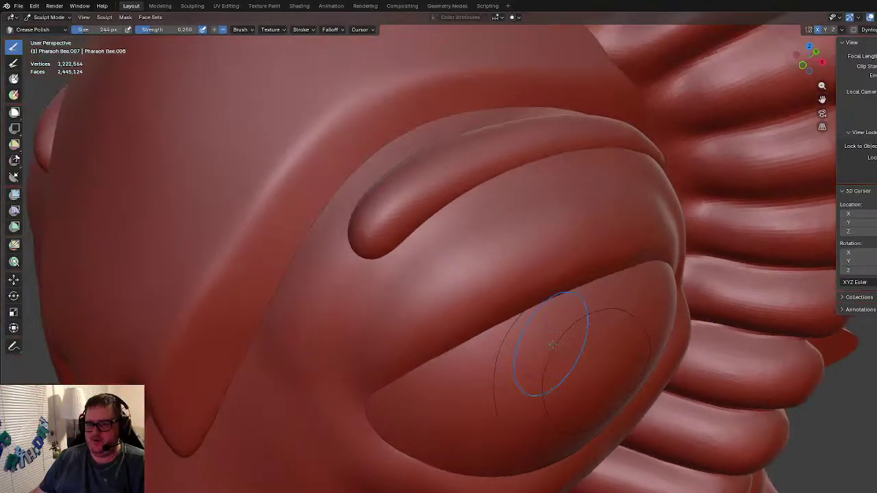
{"action": "left_click_drag", "start_coordinate": [368, 289], "coordinate": [405, 233]}
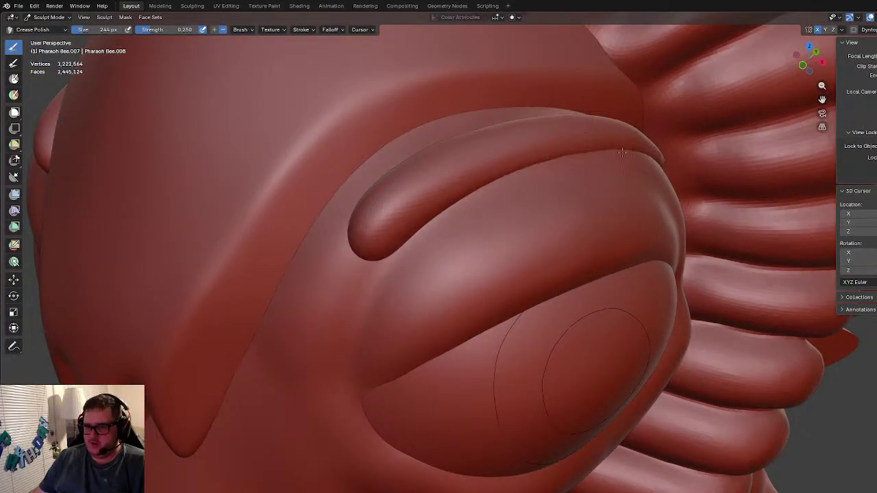
{"action": "mouse_move", "coordinate": [641, 163]}
{"action": "left_mouse_down"}
{"action": "mouse_move", "coordinate": [555, 150]}
{"action": "mouse_move", "coordinate": [428, 212]}
{"action": "mouse_move", "coordinate": [366, 302]}
{"action": "mouse_move", "coordinate": [353, 391]}
{"action": "left_mouse_up"}
Step: Crease the eyelid fold from beneath the brow's tail around the outer eye corner and return to Object Mode
{"action": "middle_click_drag", "start_coordinate": [375, 437], "coordinate": [398, 352]}
{"action": "middle_click_drag", "start_coordinate": [695, 384], "coordinate": [621, 328], "text": "shift"}
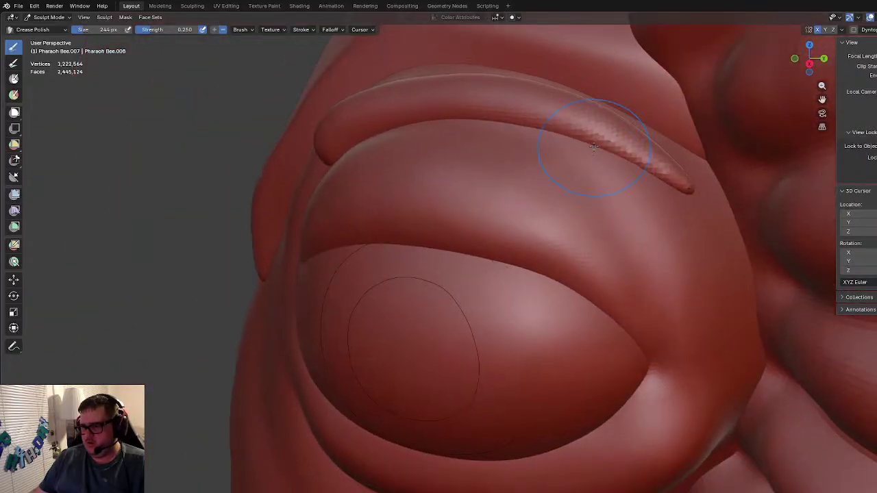
{"action": "mouse_move", "coordinate": [614, 155]}
{"action": "left_mouse_down"}
{"action": "mouse_move", "coordinate": [653, 209]}
{"action": "mouse_move", "coordinate": [649, 181]}
{"action": "mouse_move", "coordinate": [607, 174]}
{"action": "left_mouse_up"}
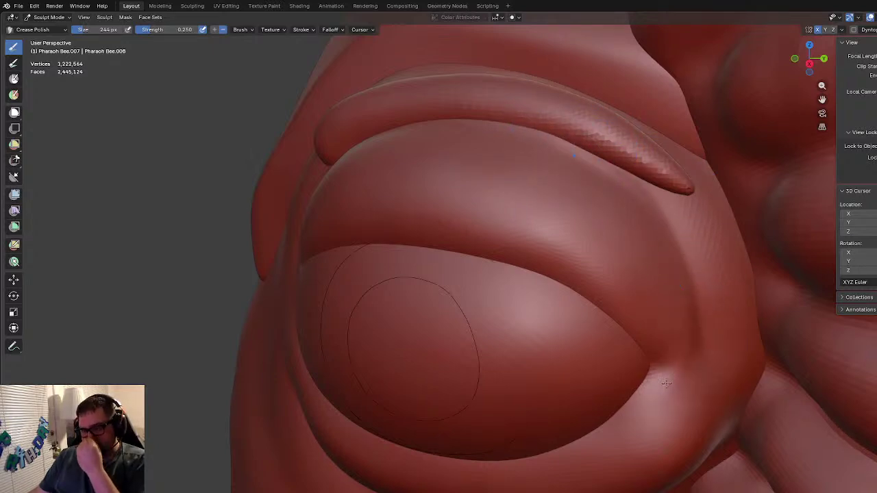
{"action": "left_click_drag", "start_coordinate": [668, 375], "coordinate": [611, 418]}
{"action": "scroll", "coordinate": [618, 413], "scroll_direction": "down", "scroll_amount": 4}
{"action": "mouse_move", "coordinate": [613, 413]}
{"action": "middle_mouse_down"}
{"action": "mouse_move", "coordinate": [618, 373]}
{"action": "mouse_move", "coordinate": [640, 391]}
{"action": "middle_mouse_up"}
{"action": "scroll", "coordinate": [637, 389], "scroll_direction": "down", "scroll_amount": 3}
{"action": "scroll", "coordinate": [589, 383], "scroll_direction": "up", "scroll_amount": 3}
{"action": "middle_click_drag", "start_coordinate": [538, 383], "coordinate": [522, 409]}
{"action": "scroll", "coordinate": [543, 383], "scroll_direction": "down", "scroll_amount": 4}
{"action": "scroll", "coordinate": [522, 410], "scroll_direction": "up", "scroll_amount": 3}
{"action": "left_click", "coordinate": [49, 17]}
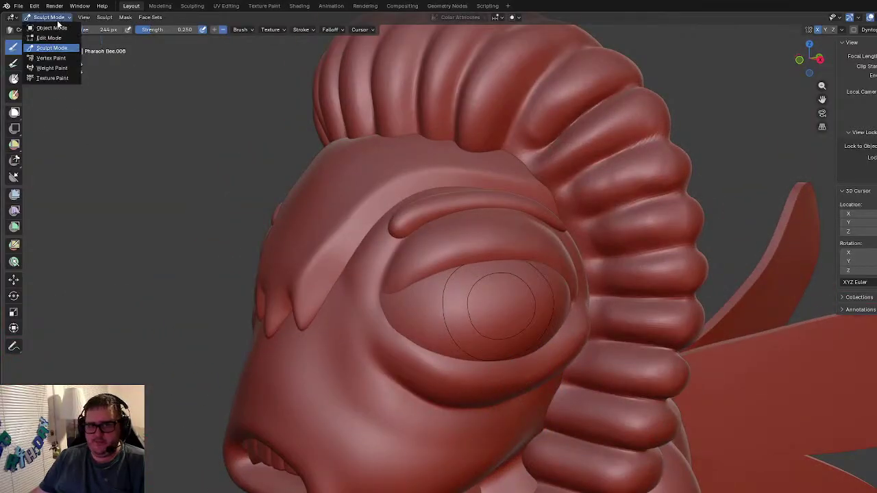
{"action": "left_click", "coordinate": [49, 28]}
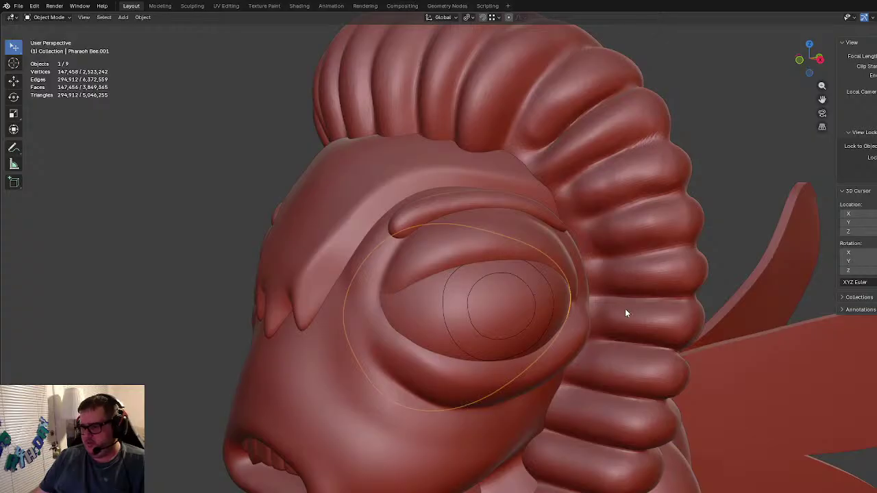
Step: Separate the inner ring from the double-ring circle into its own object in Edit Mode
{"action": "left_click", "coordinate": [554, 298]}
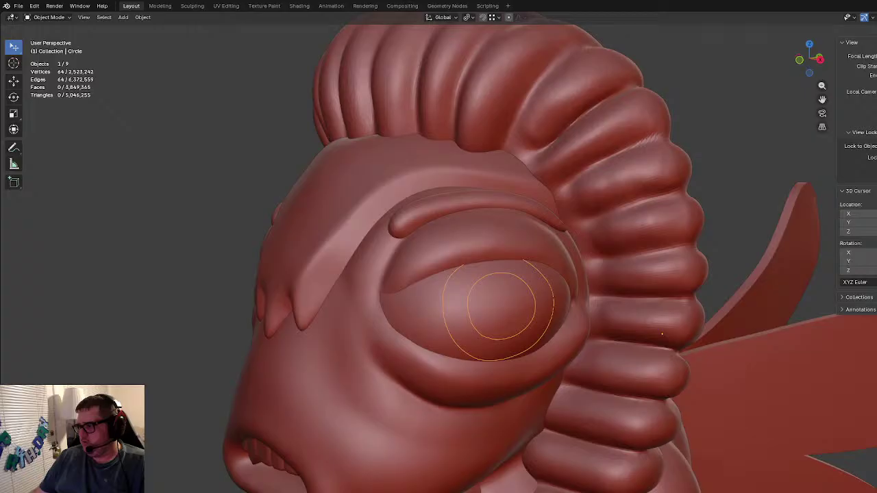
{"action": "key", "text": "Tab"}
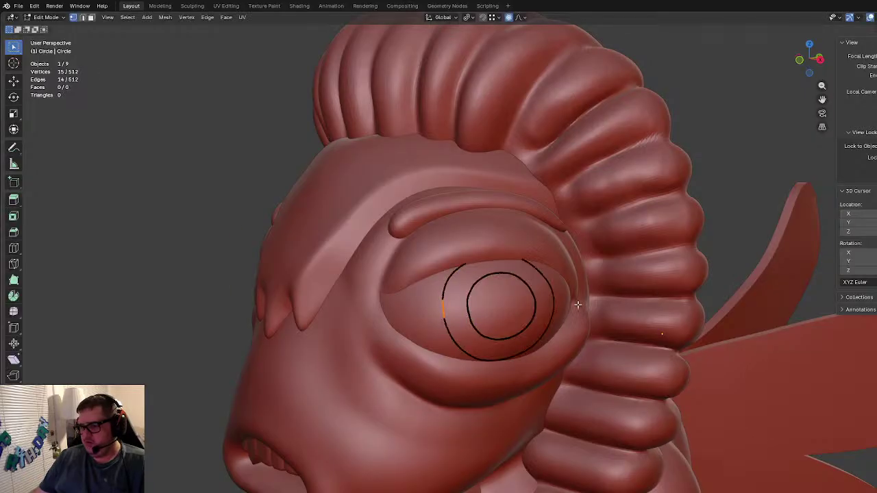
{"action": "scroll", "coordinate": [532, 317], "scroll_direction": "up", "scroll_amount": 8}
{"action": "scroll", "coordinate": [533, 317], "scroll_direction": "down", "scroll_amount": 8}
{"action": "scroll", "coordinate": [532, 317], "scroll_direction": "down", "scroll_amount": 5}
{"action": "key", "text": "a"}
{"action": "key", "text": "alt+a"}
{"action": "scroll", "coordinate": [569, 321], "scroll_direction": "up", "scroll_amount": 6}
{"action": "key", "text": "a"}
{"action": "key", "text": "alt+a"}
{"action": "key", "text": "c"}
{"action": "mouse_move", "coordinate": [525, 274]}
{"action": "left_mouse_down"}
{"action": "mouse_move", "coordinate": [577, 326]}
{"action": "mouse_move", "coordinate": [485, 352]}
{"action": "mouse_move", "coordinate": [513, 286]}
{"action": "left_mouse_up"}
{"action": "key", "text": "Escape"}
{"action": "key", "text": "alt+a"}
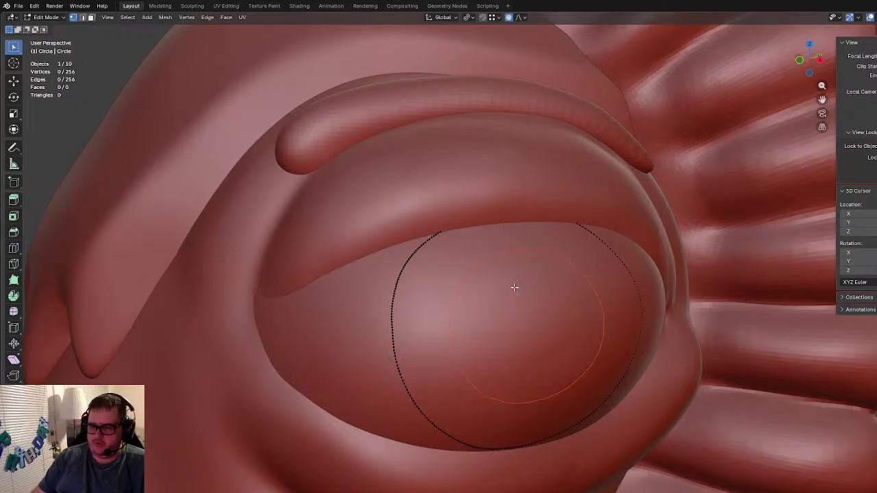
Step: Select all of the separated outer ring's geometry in Edit Mode and extrude it along the Z axis
{"action": "key", "text": "Tab"}
{"action": "left_click", "coordinate": [409, 259]}
{"action": "left_click", "coordinate": [410, 258]}
{"action": "left_click", "coordinate": [409, 257]}
{"action": "key", "text": "Tab"}
{"action": "key", "text": "a"}
{"action": "middle_click_drag", "start_coordinate": [455, 342], "coordinate": [658, 391]}
{"action": "key", "text": "e"}
{"action": "key", "text": "z"}
{"action": "left_click", "coordinate": [774, 391]}
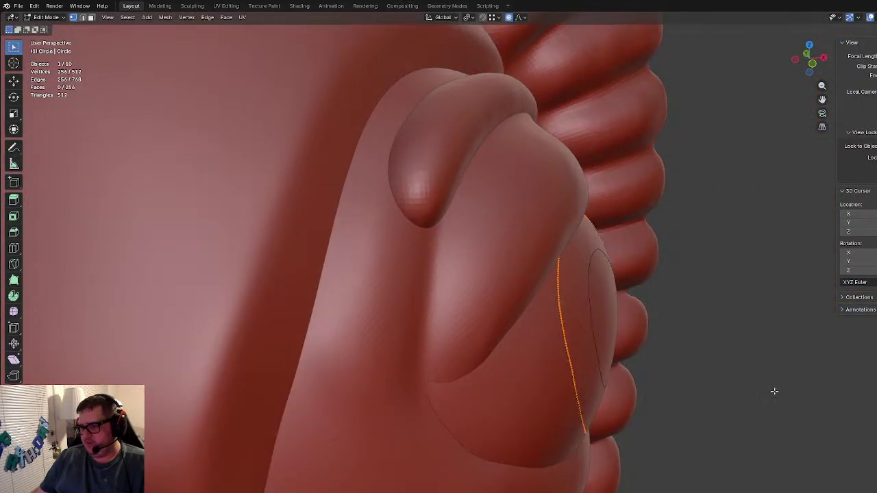
Step: Clear the selection and circle-select all vertices of the eye's outer ring, checking coverage in wireframe
{"action": "key", "text": "alt+a"}
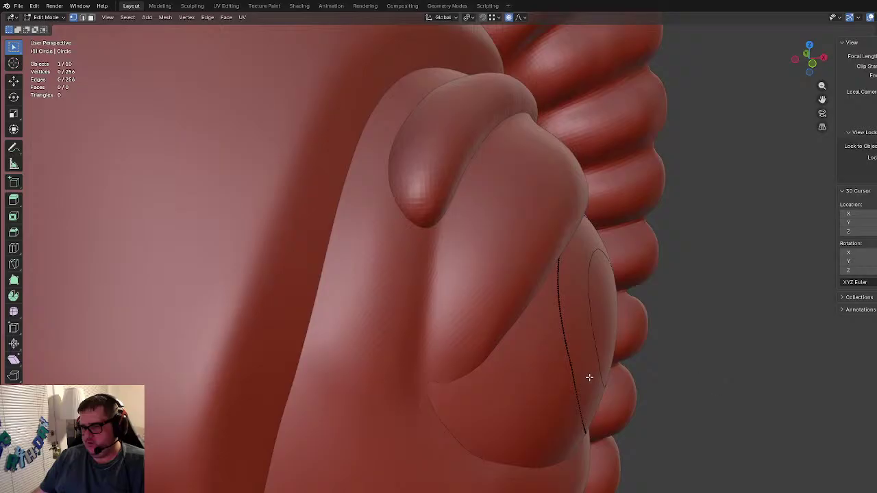
{"action": "key", "text": "c"}
{"action": "mouse_move", "coordinate": [579, 386]}
{"action": "left_mouse_down"}
{"action": "mouse_move", "coordinate": [545, 295]}
{"action": "mouse_move", "coordinate": [584, 206]}
{"action": "left_mouse_up"}
{"action": "key", "text": "Escape"}
{"action": "middle_click_drag", "start_coordinate": [689, 432], "coordinate": [464, 428]}
{"action": "key", "text": "c"}
{"action": "left_click_drag", "start_coordinate": [464, 427], "coordinate": [504, 442]}
{"action": "key", "text": "Escape"}
{"action": "key", "text": "z"}
{"action": "left_click", "coordinate": [342, 304]}
{"action": "key", "text": "c"}
{"action": "key", "text": "Escape"}
{"action": "key", "text": "shift+z"}
Step: Fill the outer ring with a face, extrude it about 16.8 m along its normal, and return to Object Mode
{"action": "mouse_move", "coordinate": [484, 397]}
{"action": "middle_mouse_down"}
{"action": "mouse_move", "coordinate": [534, 398]}
{"action": "mouse_move", "coordinate": [557, 380]}
{"action": "mouse_move", "coordinate": [600, 402]}
{"action": "mouse_move", "coordinate": [670, 415]}
{"action": "middle_mouse_up"}
{"action": "key", "text": "e"}
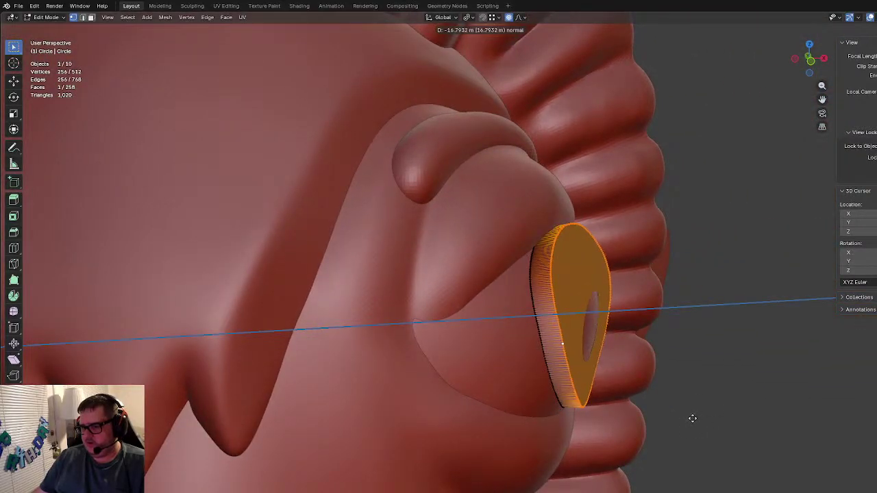
{"action": "left_click", "coordinate": [689, 418]}
{"action": "middle_click_drag", "start_coordinate": [689, 418], "coordinate": [636, 376]}
{"action": "key", "text": "Tab"}
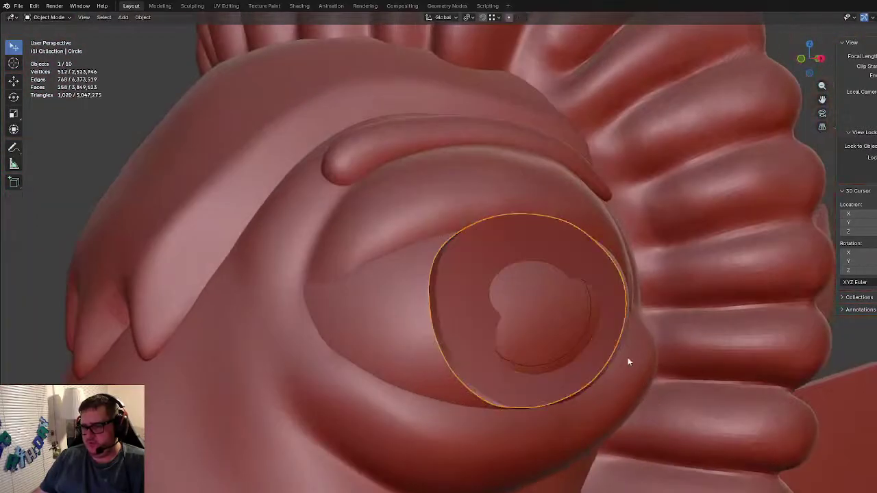
Step: Delete the separate inner ring object from the eye and reselect the extruded disc
{"action": "left_click", "coordinate": [587, 317]}
{"action": "left_click", "coordinate": [591, 313]}
{"action": "key", "text": "Delete"}
{"action": "left_click", "coordinate": [601, 313]}
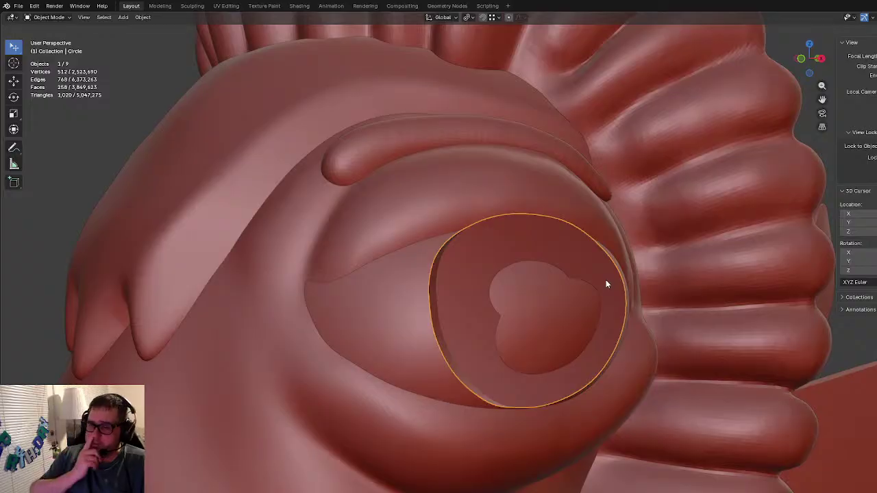
Step: Set the Quad Remesher quad count to 50000 for the extruded eye disc and remesh it
{"action": "middle_click_drag", "start_coordinate": [563, 268], "coordinate": [533, 267]}
{"action": "key", "text": "Tab"}
{"action": "left_click", "coordinate": [19, 5]}
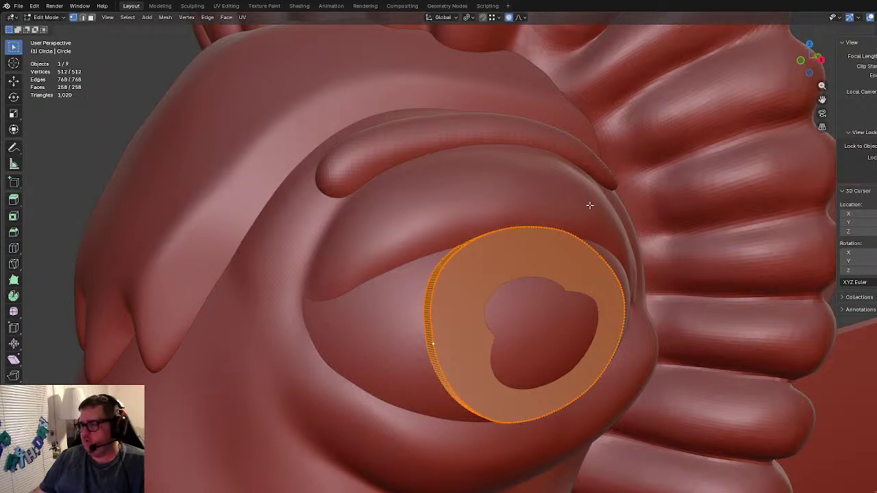
{"action": "key", "text": "Tab"}
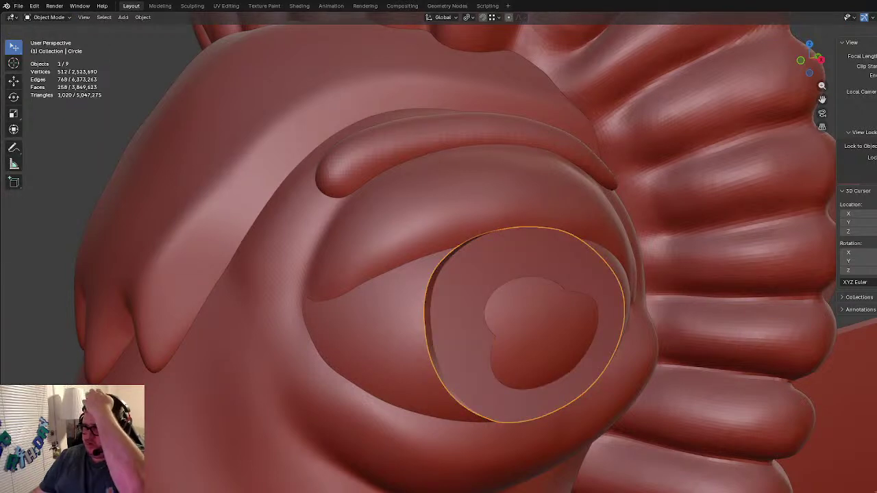
{"action": "left_click", "coordinate": [865, 73]}
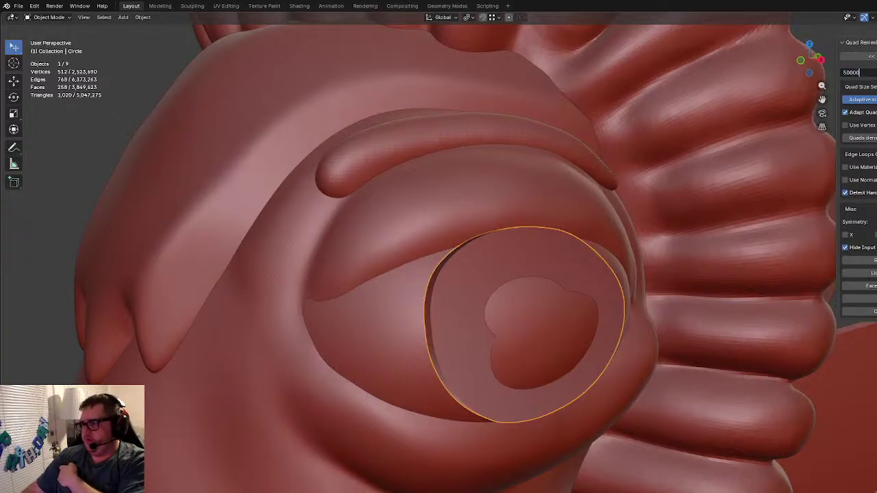
{"action": "key", "text": "Return"}
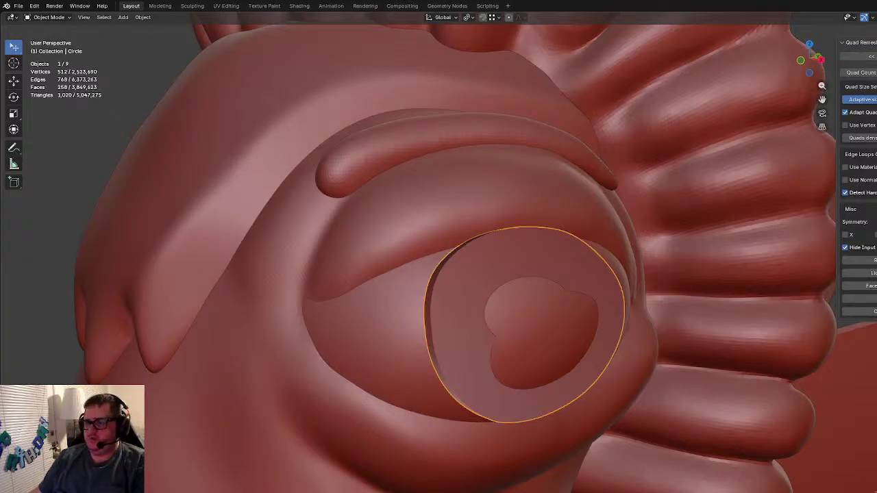
Step: Inspect the remeshed disc's geometry in Edit Mode and switch it to Sculpt Mode, framing the eye
{"action": "middle_click_drag", "start_coordinate": [607, 251], "coordinate": [636, 256]}
{"action": "key", "text": "Tab"}
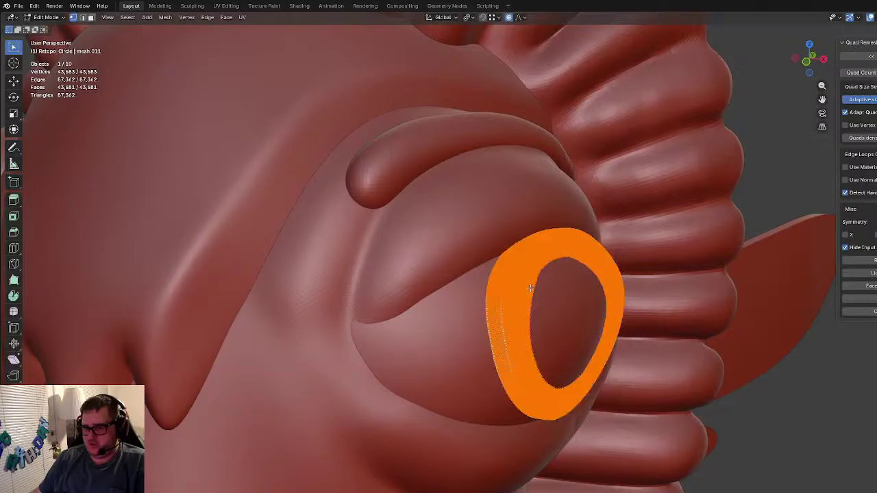
{"action": "scroll", "coordinate": [529, 296], "scroll_direction": "up", "scroll_amount": 4}
{"action": "scroll", "coordinate": [531, 297], "scroll_direction": "down", "scroll_amount": 3}
{"action": "middle_click_drag", "start_coordinate": [546, 299], "coordinate": [500, 285]}
{"action": "key", "text": "Tab"}
{"action": "left_click", "coordinate": [61, 17]}
{"action": "left_click", "coordinate": [40, 49]}
{"action": "scroll", "coordinate": [523, 361], "scroll_direction": "up", "scroll_amount": 1}
{"action": "middle_click_drag", "start_coordinate": [522, 361], "coordinate": [481, 328], "text": "shift"}
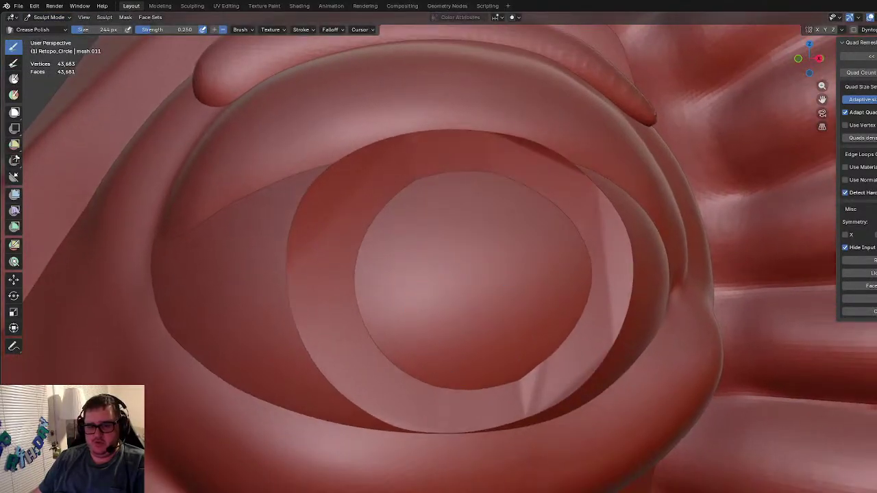
Step: Sculpt strokes around the disc's inner edge where the eyeball pokes through, undoing the last stroke
{"action": "mouse_move", "coordinate": [387, 288]}
{"action": "left_mouse_down"}
{"action": "mouse_move", "coordinate": [372, 257]}
{"action": "mouse_move", "coordinate": [415, 202]}
{"action": "mouse_move", "coordinate": [483, 165]}
{"action": "left_mouse_up"}
{"action": "mouse_move", "coordinate": [568, 272]}
{"action": "left_mouse_down"}
{"action": "mouse_move", "coordinate": [589, 302]}
{"action": "mouse_move", "coordinate": [458, 356]}
{"action": "left_mouse_up"}
{"action": "mouse_move", "coordinate": [534, 318]}
{"action": "left_mouse_down"}
{"action": "mouse_move", "coordinate": [470, 277]}
{"action": "mouse_move", "coordinate": [515, 232]}
{"action": "mouse_move", "coordinate": [490, 274]}
{"action": "mouse_move", "coordinate": [459, 298]}
{"action": "mouse_move", "coordinate": [442, 293]}
{"action": "mouse_move", "coordinate": [548, 277]}
{"action": "mouse_move", "coordinate": [599, 291]}
{"action": "mouse_move", "coordinate": [417, 389]}
{"action": "mouse_move", "coordinate": [389, 222]}
{"action": "left_mouse_up"}
{"action": "key", "text": "ctrl+z"}
{"action": "middle_click_drag", "start_coordinate": [437, 338], "coordinate": [420, 215]}
{"action": "scroll", "coordinate": [644, 346], "scroll_direction": "down", "scroll_amount": 4}
Step: Build up the disc's centre over the protruding eyeball with vertical Clay Strips strokes at strength 0.5
{"action": "left_click_drag", "start_coordinate": [362, 187], "coordinate": [350, 227]}
{"action": "mouse_move", "coordinate": [393, 263]}
{"action": "middle_mouse_down"}
{"action": "mouse_move", "coordinate": [412, 206]}
{"action": "mouse_move", "coordinate": [425, 262]}
{"action": "middle_mouse_up"}
{"action": "left_click_drag", "start_coordinate": [424, 271], "coordinate": [443, 348]}
{"action": "mouse_move", "coordinate": [511, 278]}
{"action": "left_mouse_down"}
{"action": "mouse_move", "coordinate": [523, 326]}
{"action": "mouse_move", "coordinate": [549, 350]}
{"action": "left_mouse_up"}
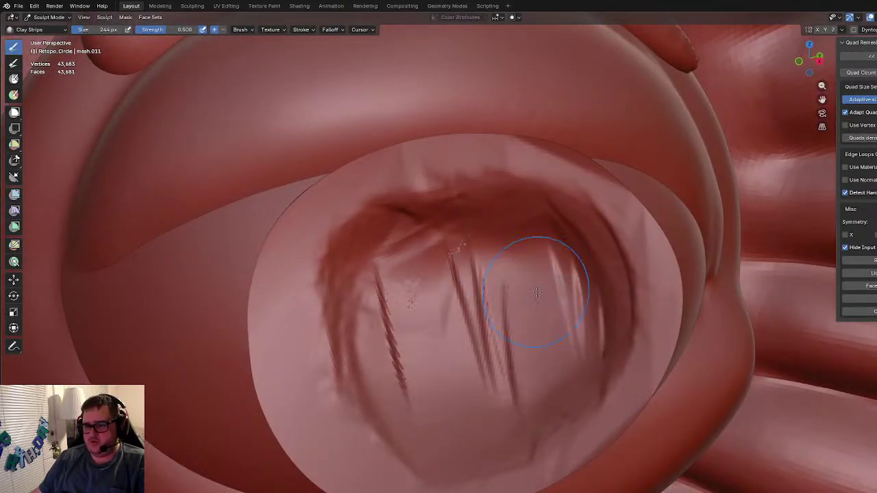
{"action": "left_click_drag", "start_coordinate": [528, 295], "coordinate": [507, 356]}
{"action": "left_click_drag", "start_coordinate": [433, 282], "coordinate": [424, 340]}
Step: Extend the Clay Strips buildup across the disc's upper and lower areas and along its outer side
{"action": "scroll", "coordinate": [470, 294], "scroll_direction": "down", "scroll_amount": 1}
{"action": "scroll", "coordinate": [480, 281], "scroll_direction": "up", "scroll_amount": 3}
{"action": "middle_click_drag", "start_coordinate": [486, 275], "coordinate": [478, 267]}
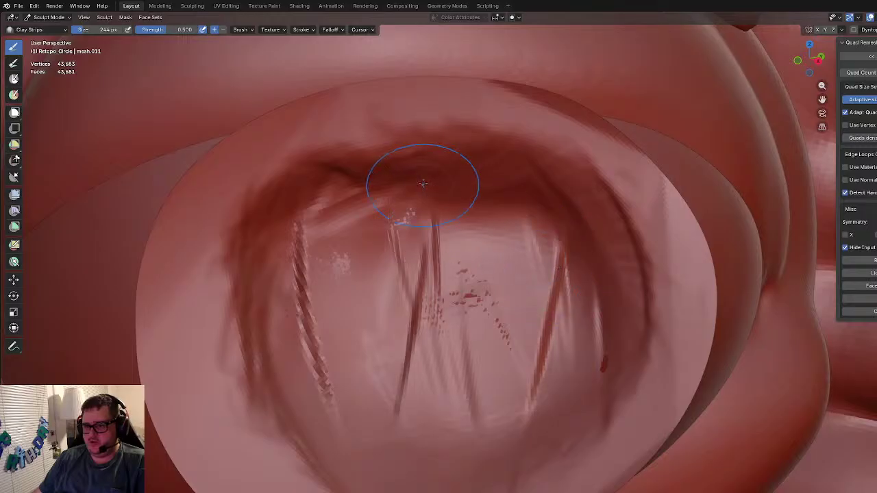
{"action": "middle_click_drag", "start_coordinate": [423, 185], "coordinate": [448, 233], "text": "shift"}
{"action": "scroll", "coordinate": [445, 231], "scroll_direction": "up", "scroll_amount": 2}
{"action": "mouse_move", "coordinate": [430, 224]}
{"action": "left_mouse_down"}
{"action": "mouse_move", "coordinate": [417, 216]}
{"action": "mouse_move", "coordinate": [453, 184]}
{"action": "mouse_move", "coordinate": [541, 192]}
{"action": "mouse_move", "coordinate": [630, 219]}
{"action": "mouse_move", "coordinate": [769, 374]}
{"action": "mouse_move", "coordinate": [740, 452]}
{"action": "left_mouse_up"}
{"action": "mouse_move", "coordinate": [737, 457]}
{"action": "middle_mouse_down"}
{"action": "mouse_move", "coordinate": [733, 343]}
{"action": "mouse_move", "coordinate": [713, 237]}
{"action": "middle_mouse_up"}
{"action": "mouse_move", "coordinate": [703, 244]}
{"action": "left_mouse_down"}
{"action": "mouse_move", "coordinate": [651, 373]}
{"action": "mouse_move", "coordinate": [494, 315]}
{"action": "mouse_move", "coordinate": [356, 301]}
{"action": "mouse_move", "coordinate": [196, 193]}
{"action": "left_mouse_up"}
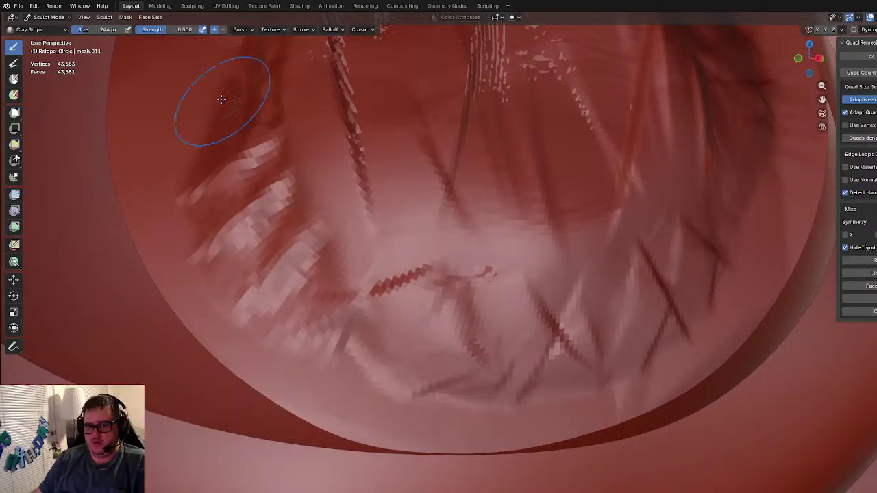
{"action": "middle_click_drag", "start_coordinate": [185, 112], "coordinate": [280, 239]}
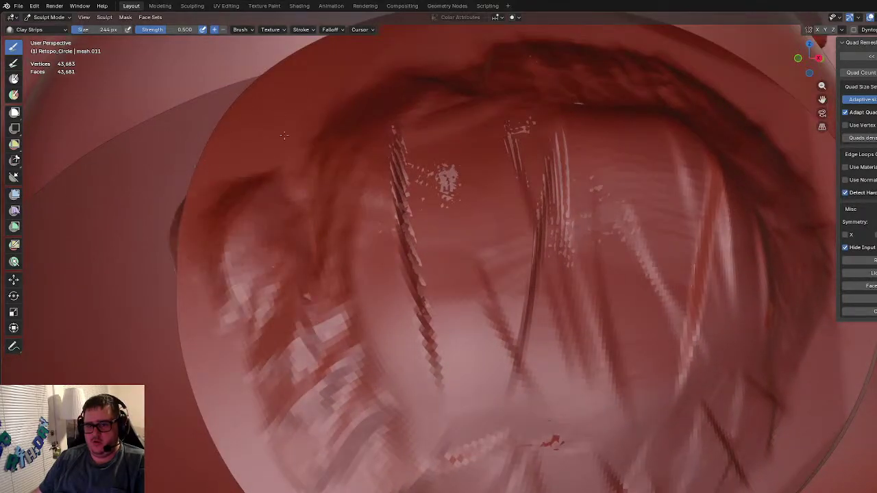
Step: Try a Clay Strips stroke diagonally across the pupil disc in the eye
{"action": "scroll", "coordinate": [421, 254], "scroll_direction": "down", "scroll_amount": 6}
{"action": "key", "text": "Tab"}
{"action": "mouse_move", "coordinate": [504, 286]}
{"action": "middle_mouse_down"}
{"action": "mouse_move", "coordinate": [530, 276]}
{"action": "mouse_move", "coordinate": [536, 285]}
{"action": "mouse_move", "coordinate": [501, 287]}
{"action": "middle_mouse_up"}
{"action": "scroll", "coordinate": [543, 283], "scroll_direction": "up", "scroll_amount": 6}
{"action": "key", "text": "Tab"}
{"action": "scroll", "coordinate": [526, 287], "scroll_direction": "down", "scroll_amount": 5}
{"action": "scroll", "coordinate": [502, 286], "scroll_direction": "up", "scroll_amount": 4}
{"action": "mouse_move", "coordinate": [505, 214]}
{"action": "left_mouse_down"}
{"action": "mouse_move", "coordinate": [523, 365]}
{"action": "mouse_move", "coordinate": [561, 322]}
{"action": "mouse_move", "coordinate": [613, 302]}
{"action": "mouse_move", "coordinate": [683, 233]}
{"action": "mouse_move", "coordinate": [658, 329]}
{"action": "left_mouse_up"}
{"action": "scroll", "coordinate": [597, 315], "scroll_direction": "down", "scroll_amount": 3}
{"action": "mouse_move", "coordinate": [596, 315]}
{"action": "middle_mouse_down"}
{"action": "mouse_move", "coordinate": [570, 290]}
{"action": "mouse_move", "coordinate": [577, 321]}
{"action": "mouse_move", "coordinate": [554, 320]}
{"action": "middle_mouse_up"}
{"action": "scroll", "coordinate": [569, 290], "scroll_direction": "up", "scroll_amount": 6}
{"action": "scroll", "coordinate": [577, 321], "scroll_direction": "down", "scroll_amount": 6}
Step: Flip the normals of the entire pupil mesh and return to sculpting it
{"action": "key", "text": "Tab"}
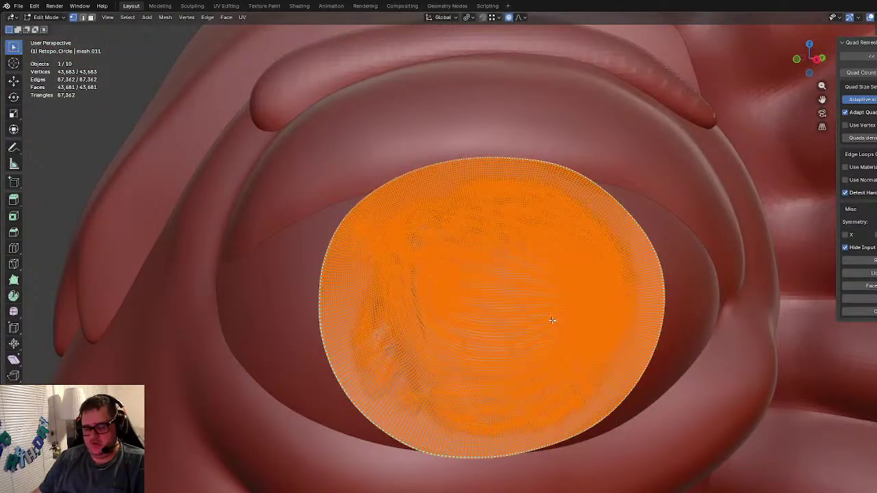
{"action": "right_click", "coordinate": [552, 320]}
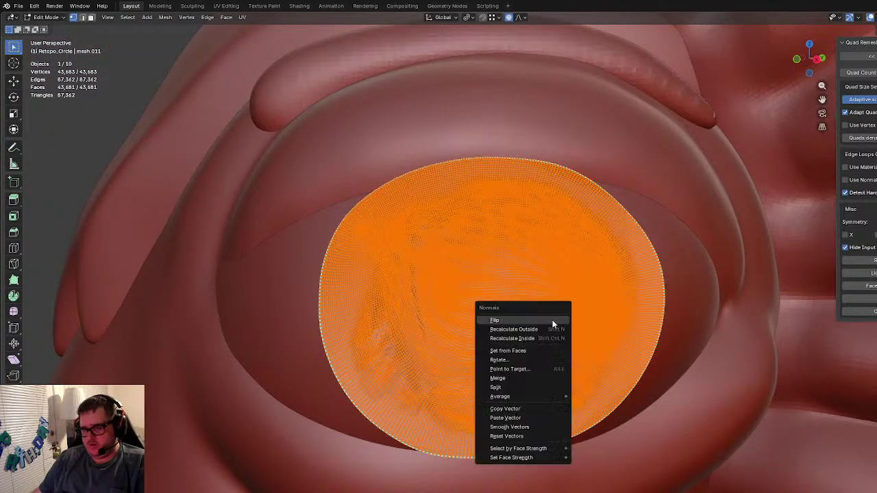
{"action": "key", "text": "Escape"}
{"action": "key", "text": "Tab"}
Step: Smooth away the rough strokes and dents across the pupil disc, including its rim, into an even rounded surface
{"action": "scroll", "coordinate": [400, 278], "scroll_direction": "up", "scroll_amount": 4}
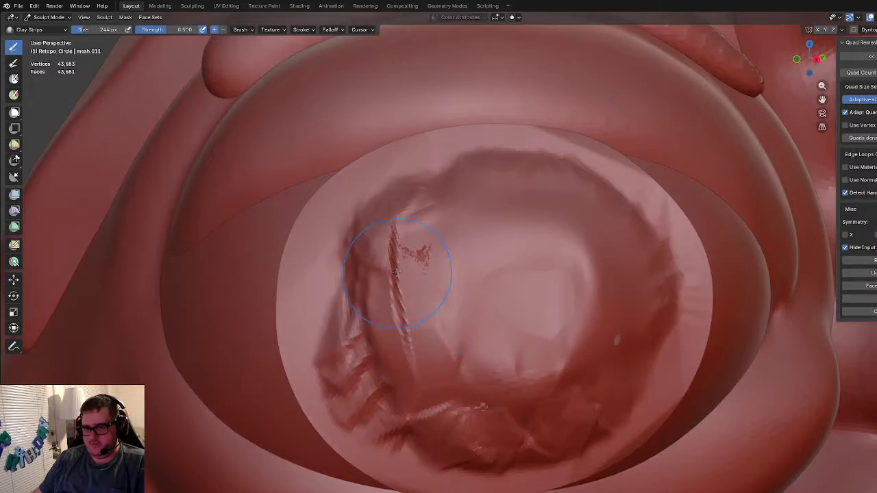
{"action": "left_click_drag", "start_coordinate": [342, 195], "coordinate": [346, 274], "text": "shift"}
{"action": "scroll", "coordinate": [401, 197], "scroll_direction": "down", "scroll_amount": 4}
{"action": "mouse_move", "coordinate": [415, 240]}
{"action": "left_mouse_down", "text": "shift"}
{"action": "mouse_move", "coordinate": [478, 388]}
{"action": "mouse_move", "coordinate": [583, 329]}
{"action": "mouse_move", "coordinate": [604, 387]}
{"action": "mouse_move", "coordinate": [391, 369]}
{"action": "mouse_move", "coordinate": [392, 268]}
{"action": "left_mouse_up", "text": "shift"}
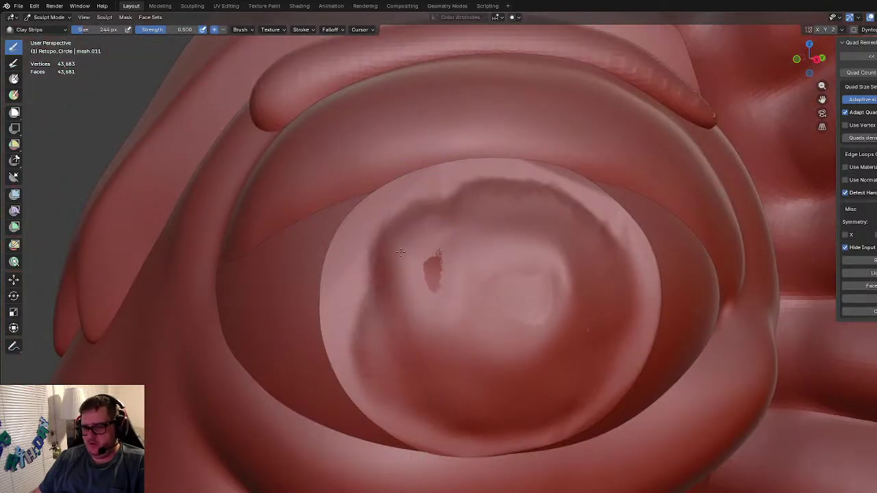
{"action": "mouse_move", "coordinate": [601, 267]}
{"action": "left_mouse_down", "text": "shift"}
{"action": "mouse_move", "coordinate": [631, 303]}
{"action": "mouse_move", "coordinate": [562, 431]}
{"action": "mouse_move", "coordinate": [479, 415]}
{"action": "mouse_move", "coordinate": [338, 306]}
{"action": "mouse_move", "coordinate": [401, 271]}
{"action": "mouse_move", "coordinate": [480, 168]}
{"action": "mouse_move", "coordinate": [538, 206]}
{"action": "mouse_move", "coordinate": [645, 317]}
{"action": "left_mouse_up", "text": "shift"}
{"action": "left_click_drag", "start_coordinate": [552, 341], "coordinate": [411, 291], "text": "shift"}
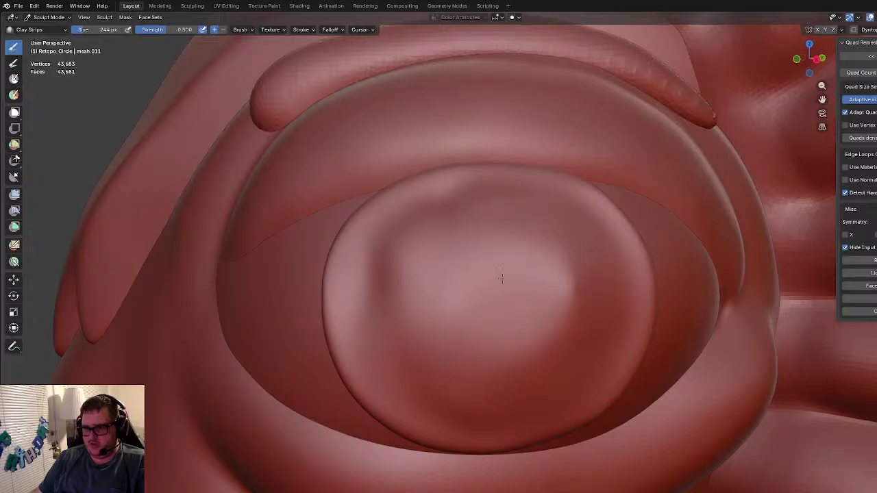
{"action": "mouse_move", "coordinate": [508, 250]}
{"action": "left_mouse_down", "text": "shift"}
{"action": "mouse_move", "coordinate": [552, 192]}
{"action": "mouse_move", "coordinate": [588, 298]}
{"action": "left_mouse_up", "text": "shift"}
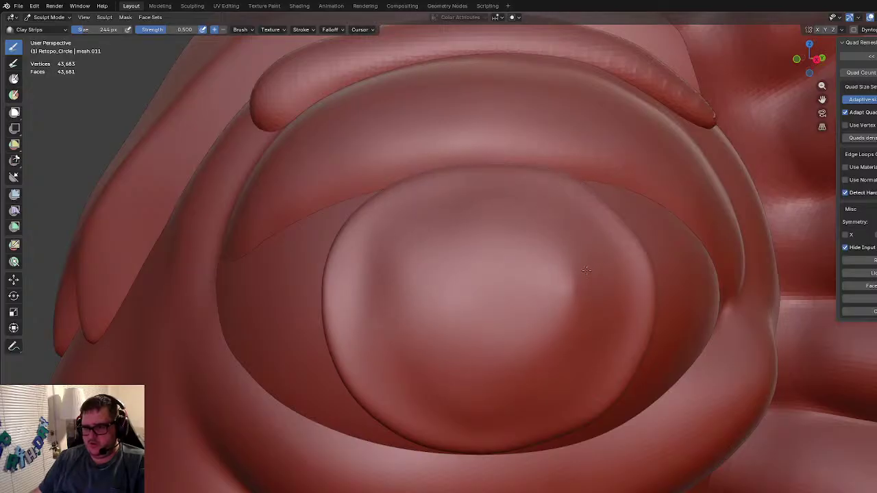
{"action": "mouse_move", "coordinate": [486, 430]}
{"action": "left_mouse_down", "text": "shift"}
{"action": "mouse_move", "coordinate": [363, 408]}
{"action": "mouse_move", "coordinate": [329, 246]}
{"action": "mouse_move", "coordinate": [361, 208]}
{"action": "left_mouse_up", "text": "shift"}
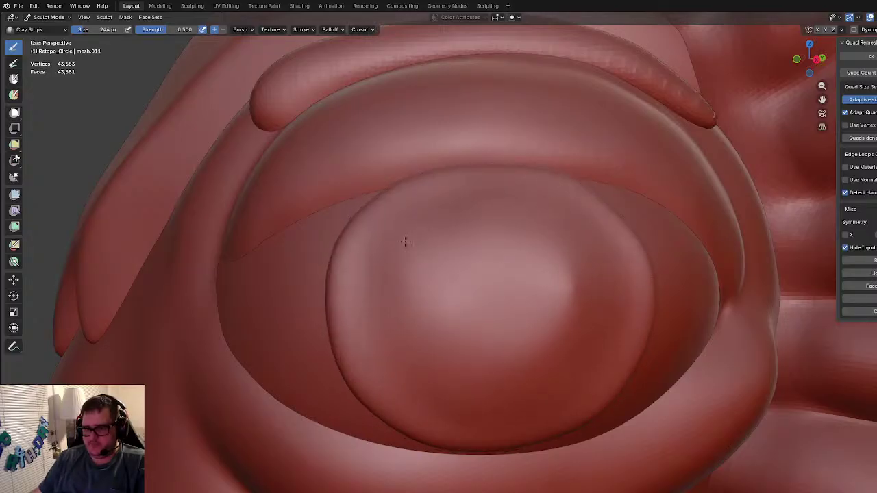
Step: Try carving inward with Clay Strips across the middle of the pupil, and undo the strokes
{"action": "mouse_move", "coordinate": [504, 308]}
{"action": "left_mouse_down", "text": "ctrl"}
{"action": "mouse_move", "coordinate": [499, 328]}
{"action": "mouse_move", "coordinate": [450, 258]}
{"action": "mouse_move", "coordinate": [542, 286]}
{"action": "mouse_move", "coordinate": [534, 301]}
{"action": "left_mouse_up", "text": "ctrl"}
{"action": "key", "text": "ctrl+z"}
{"action": "key", "text": "ctrl+z"}
{"action": "key", "text": "ctrl+z"}
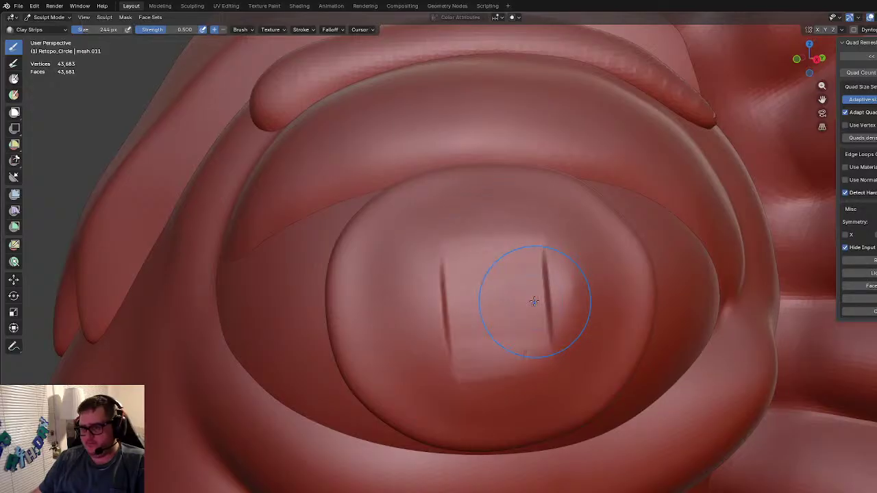
Step: Lower the Clay Strips strength to 0.182, sculpt light vertical strokes over the pupil and smooth the surface
{"action": "key", "text": "shift+f"}
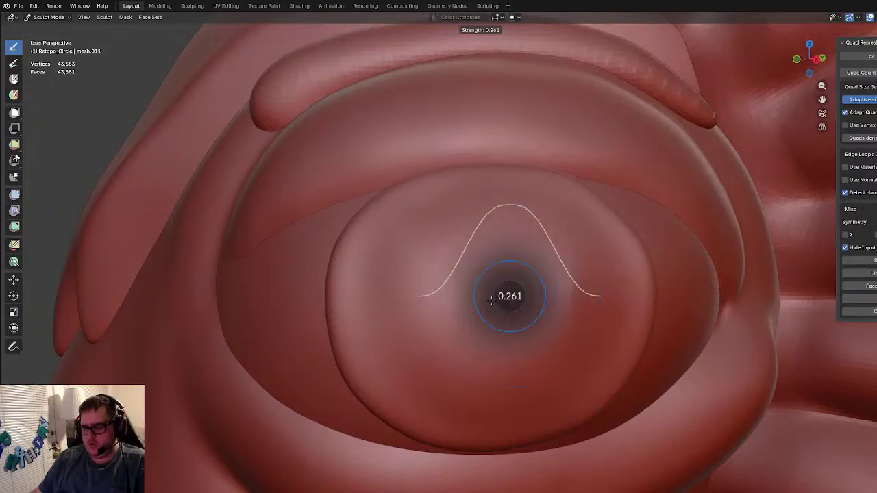
{"action": "left_click", "coordinate": [520, 274]}
{"action": "left_click_drag", "start_coordinate": [538, 228], "coordinate": [540, 331]}
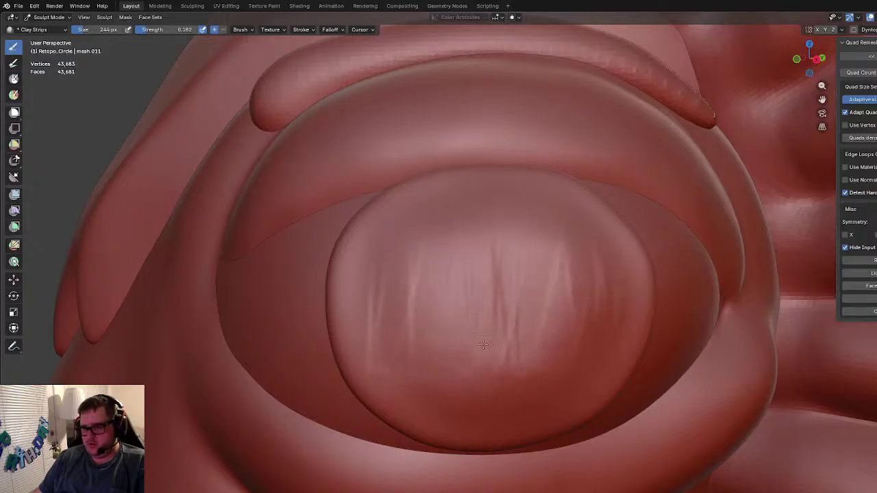
{"action": "scroll", "coordinate": [492, 331], "scroll_direction": "down", "scroll_amount": 2}
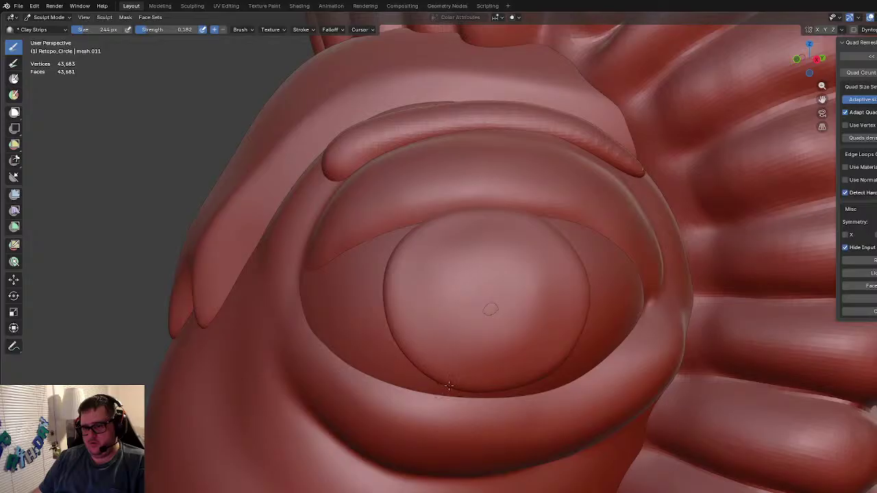
Step: Switch from the pupil to the eyeball object behind it and enter Sculpt Mode on it
{"action": "scroll", "coordinate": [524, 332], "scroll_direction": "down", "scroll_amount": 4}
{"action": "middle_click_drag", "start_coordinate": [524, 332], "coordinate": [510, 312]}
{"action": "scroll", "coordinate": [482, 310], "scroll_direction": "up", "scroll_amount": 3}
{"action": "scroll", "coordinate": [510, 312], "scroll_direction": "up", "scroll_amount": 1}
{"action": "middle_click_drag", "start_coordinate": [405, 294], "coordinate": [422, 301]}
{"action": "left_click", "coordinate": [52, 18]}
{"action": "left_click", "coordinate": [48, 31]}
{"action": "left_click", "coordinate": [386, 292]}
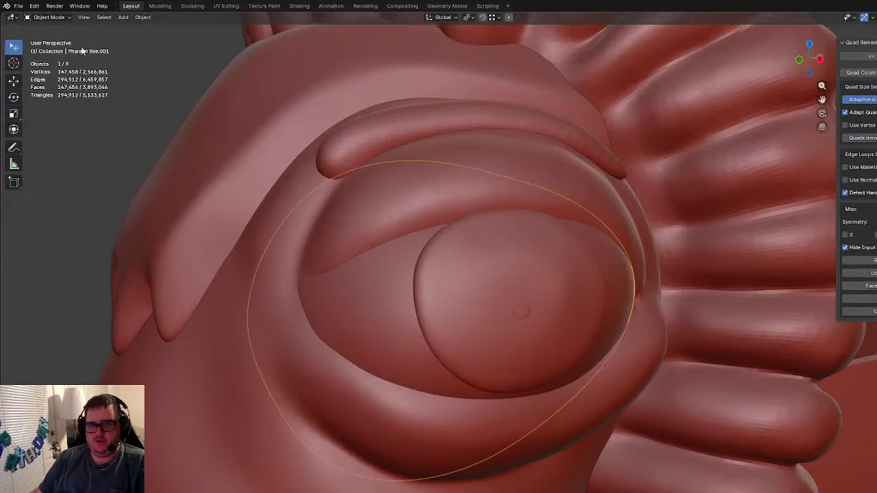
{"action": "left_click", "coordinate": [49, 17]}
{"action": "left_click", "coordinate": [48, 46]}
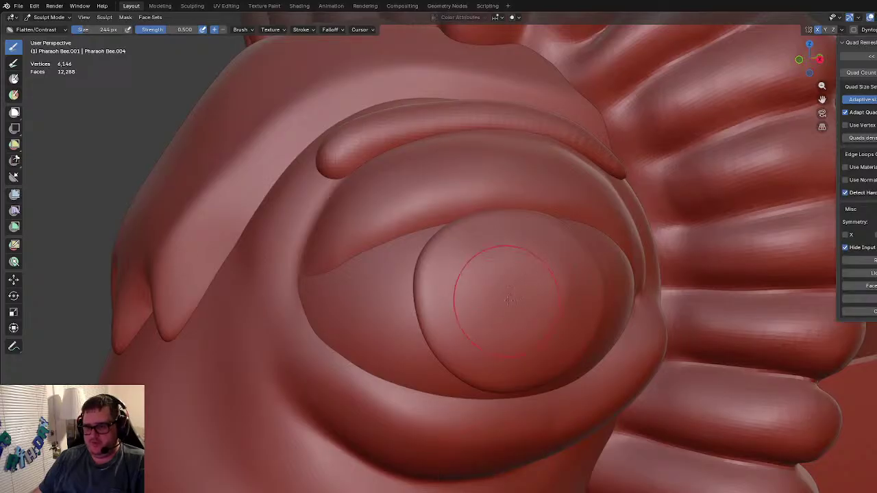
Step: Leave the eyeball, select the pupil disc and enter Sculpt Mode on it
{"action": "left_click", "coordinate": [49, 17]}
{"action": "left_click", "coordinate": [48, 31]}
{"action": "left_click", "coordinate": [457, 265]}
{"action": "left_click", "coordinate": [49, 17]}
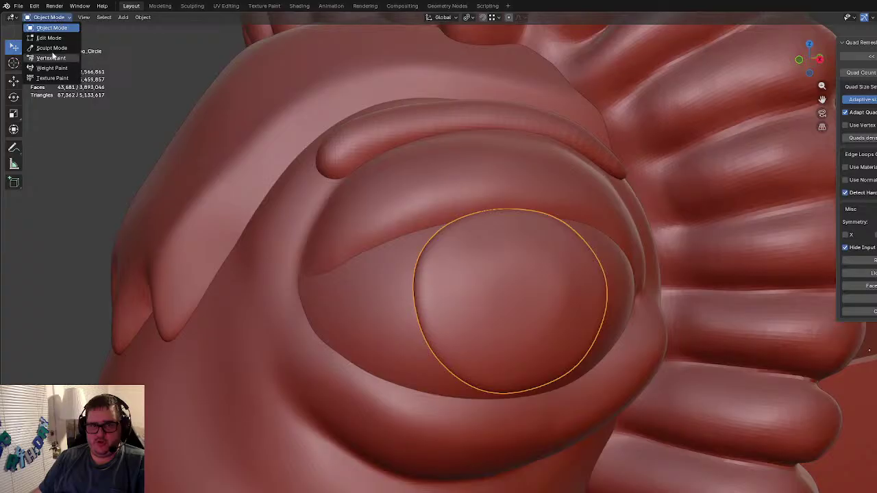
{"action": "left_click", "coordinate": [48, 46]}
Step: Build up the pupil's front and lower rim using the Inflate/Deflate brush at 108 px
{"action": "middle_click_drag", "start_coordinate": [411, 288], "coordinate": [529, 336]}
{"action": "scroll", "coordinate": [521, 333], "scroll_direction": "up", "scroll_amount": 3}
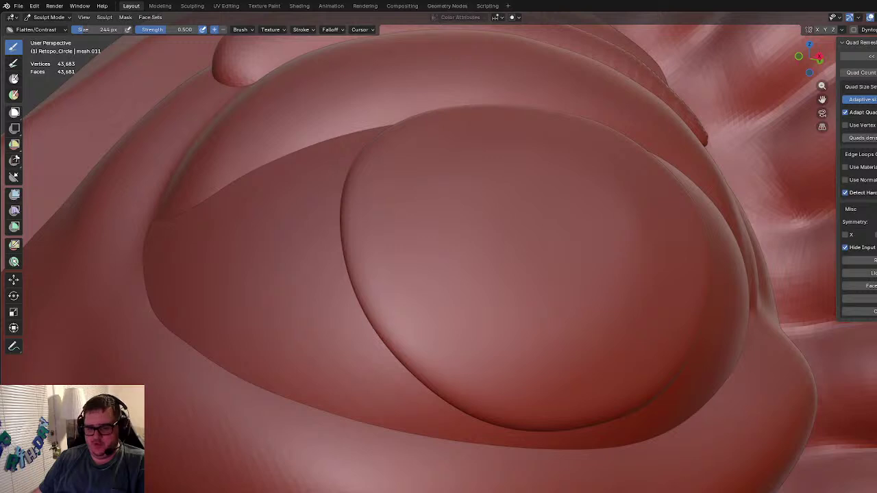
{"action": "key", "text": "f"}
{"action": "left_click", "coordinate": [439, 329]}
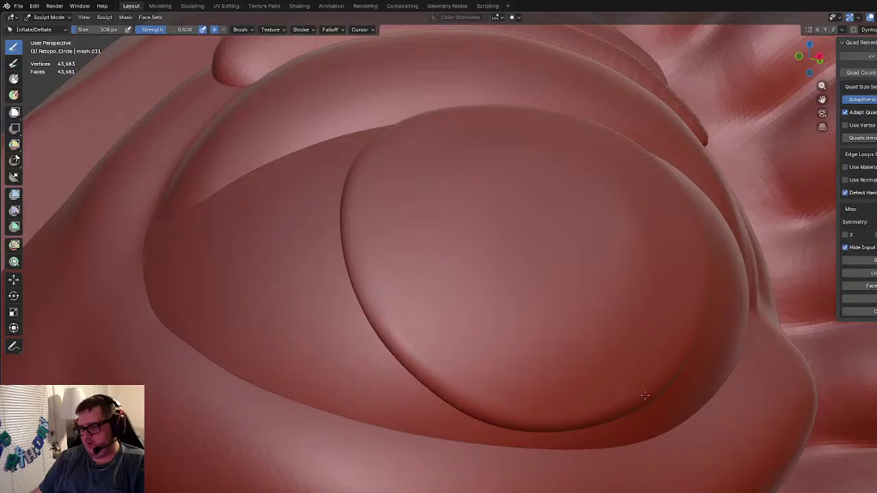
Step: Inflate the pupil's rear rim from its upper edge down to the bottom, along the outer corner of the eye
{"action": "scroll", "coordinate": [689, 346], "scroll_direction": "down", "scroll_amount": 2}
{"action": "middle_click_drag", "start_coordinate": [689, 345], "coordinate": [636, 368]}
{"action": "scroll", "coordinate": [606, 366], "scroll_direction": "up", "scroll_amount": 2}
{"action": "middle_click_drag", "start_coordinate": [586, 335], "coordinate": [429, 146]}
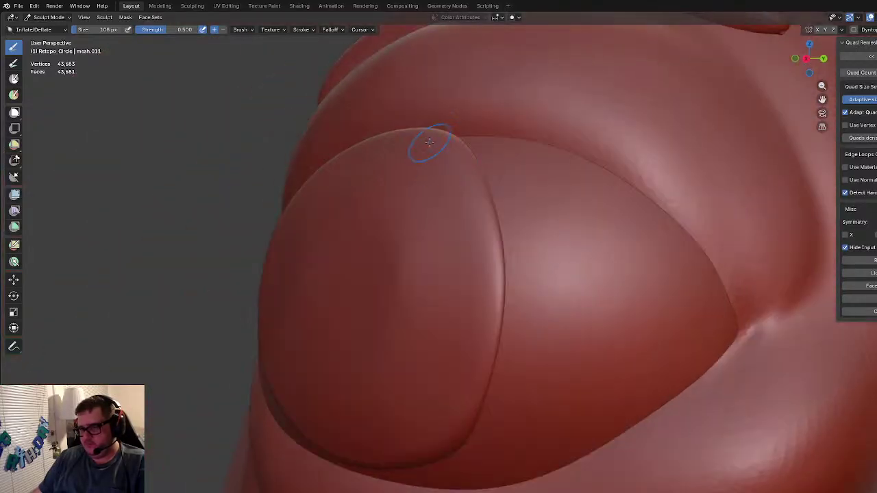
{"action": "left_click_drag", "start_coordinate": [496, 301], "coordinate": [483, 367]}
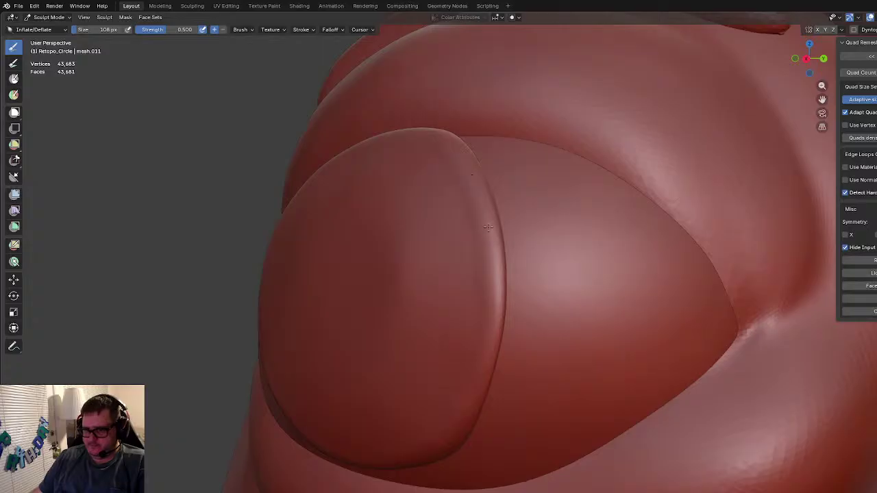
Step: Thicken the pupil's front rim facing the beak with repeated Inflate/Deflate strokes down to its lower edge
{"action": "middle_click_drag", "start_coordinate": [450, 417], "coordinate": [424, 129]}
{"action": "left_click_drag", "start_coordinate": [404, 287], "coordinate": [440, 385]}
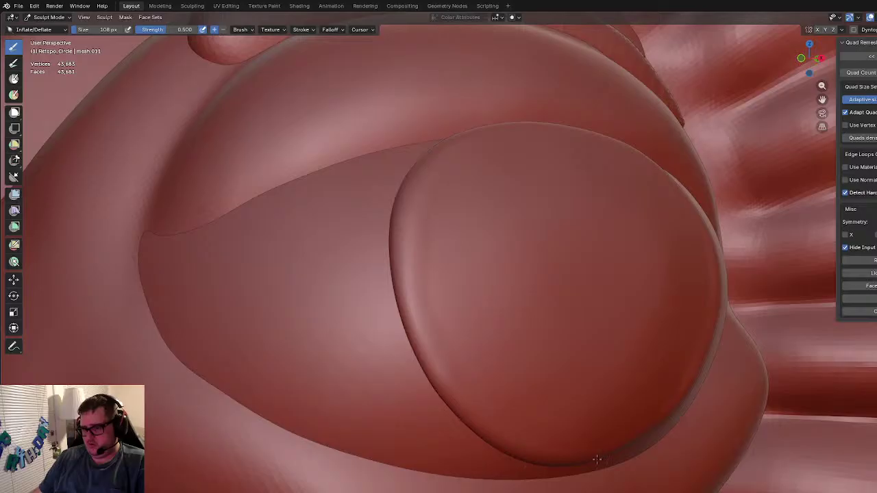
{"action": "scroll", "coordinate": [445, 376], "scroll_direction": "down", "scroll_amount": 5}
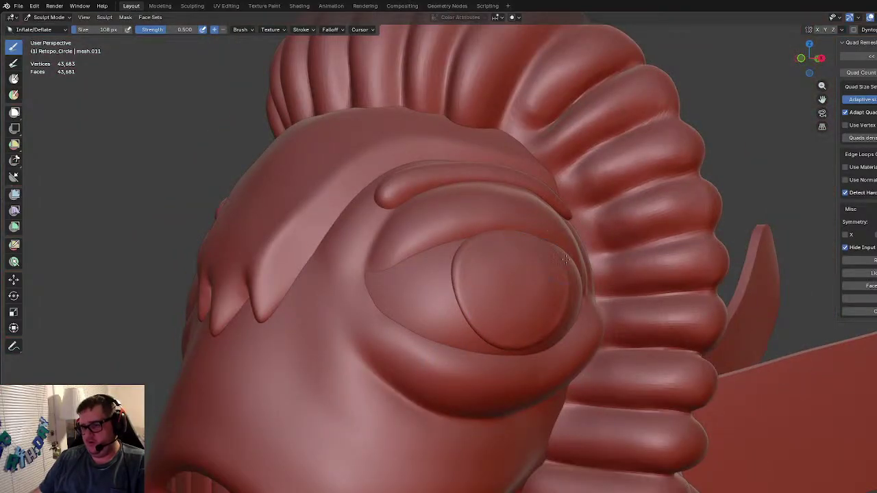
{"action": "scroll", "coordinate": [478, 289], "scroll_direction": "up", "scroll_amount": 5}
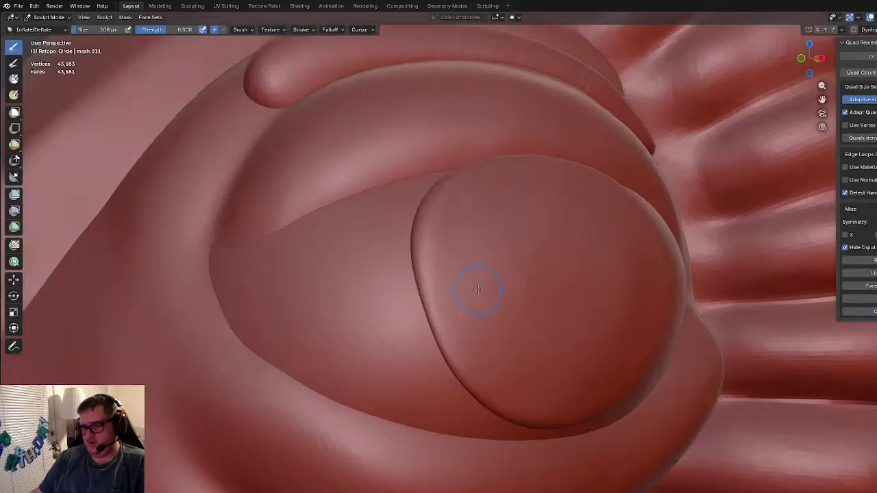
{"action": "left_click_drag", "start_coordinate": [429, 272], "coordinate": [457, 341]}
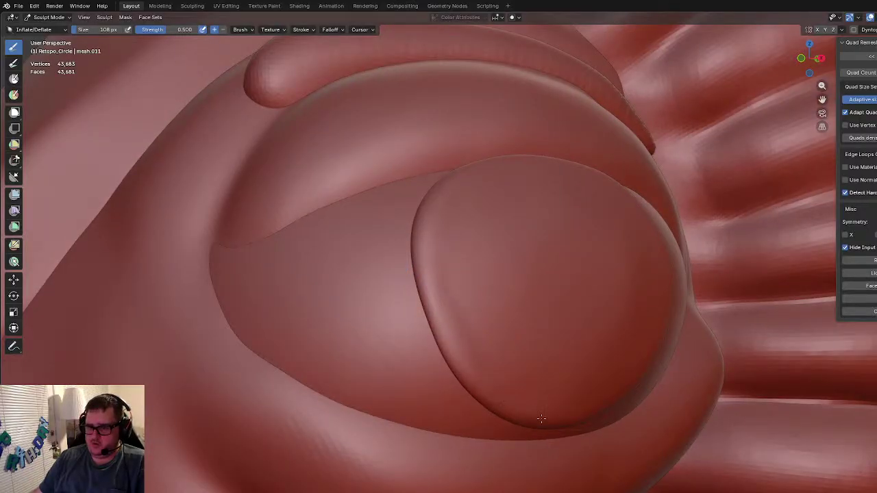
{"action": "mouse_move", "coordinate": [422, 235]}
{"action": "left_mouse_down"}
{"action": "mouse_move", "coordinate": [444, 323]}
{"action": "mouse_move", "coordinate": [474, 377]}
{"action": "left_mouse_up"}
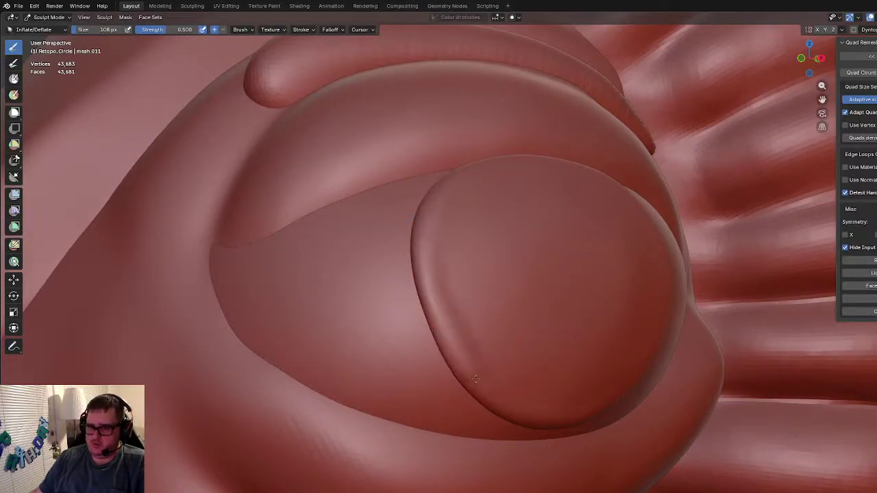
{"action": "scroll", "coordinate": [524, 420], "scroll_direction": "down", "scroll_amount": 5}
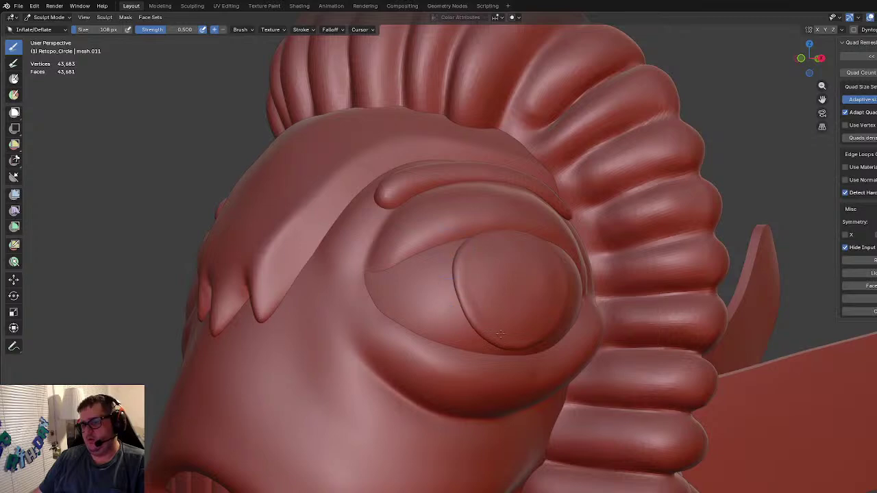
Step: Add another Inflate/Deflate pass along the pupil's rear rim to match the raised front edge
{"action": "middle_click_drag", "start_coordinate": [482, 277], "coordinate": [511, 248]}
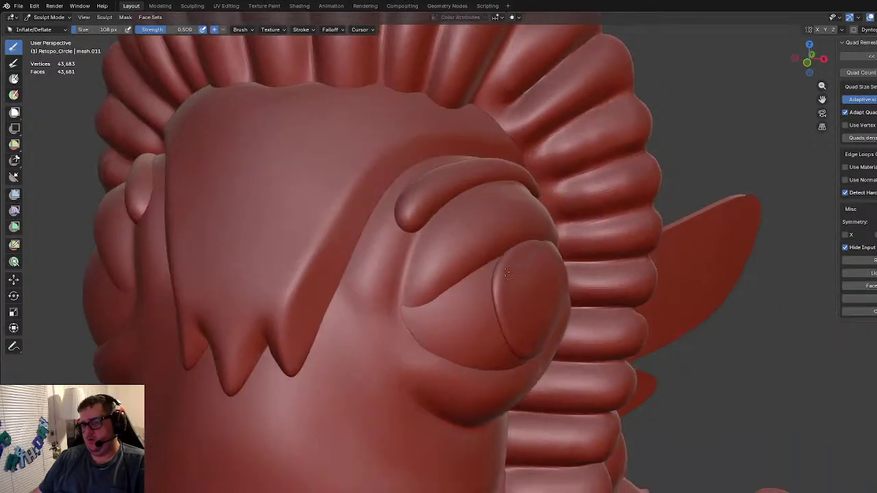
{"action": "middle_click_drag", "start_coordinate": [521, 301], "coordinate": [470, 260]}
{"action": "scroll", "coordinate": [471, 219], "scroll_direction": "up", "scroll_amount": 1}
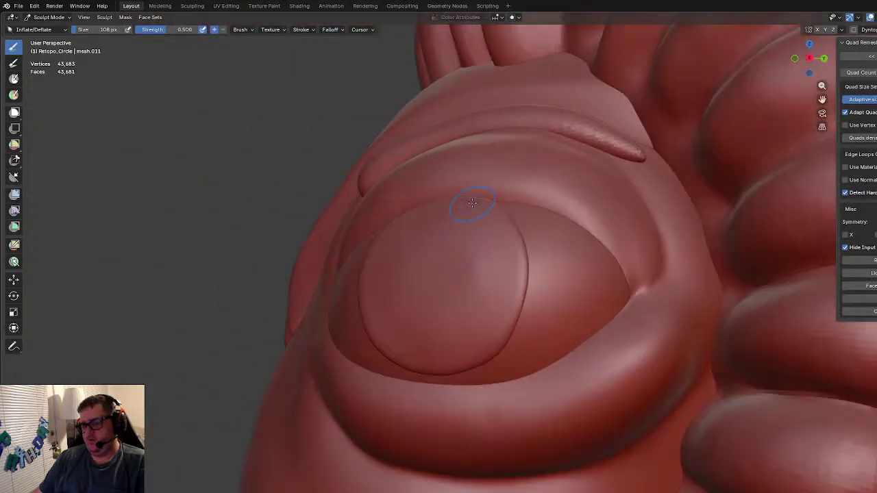
{"action": "mouse_move", "coordinate": [505, 234]}
{"action": "left_mouse_down"}
{"action": "mouse_move", "coordinate": [519, 291]}
{"action": "mouse_move", "coordinate": [502, 343]}
{"action": "left_mouse_up"}
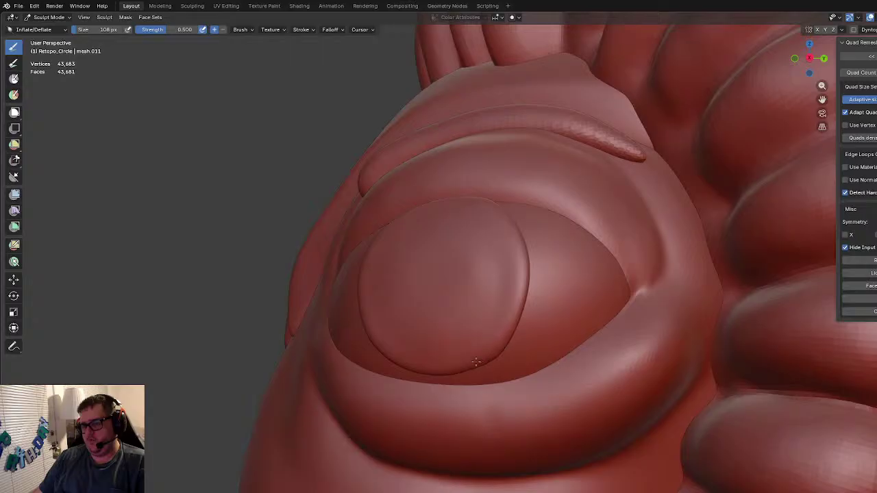
{"action": "scroll", "coordinate": [459, 302], "scroll_direction": "down", "scroll_amount": 4}
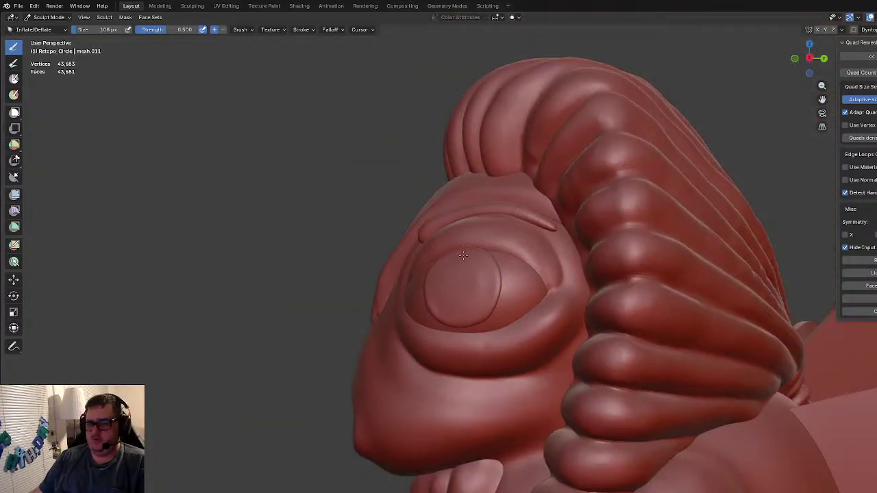
Step: Switch to the Flatten/Contrast brush for the pupil and set its size to 154 px
{"action": "middle_click_drag", "start_coordinate": [473, 294], "coordinate": [533, 323]}
{"action": "scroll", "coordinate": [534, 313], "scroll_direction": "up", "scroll_amount": 4}
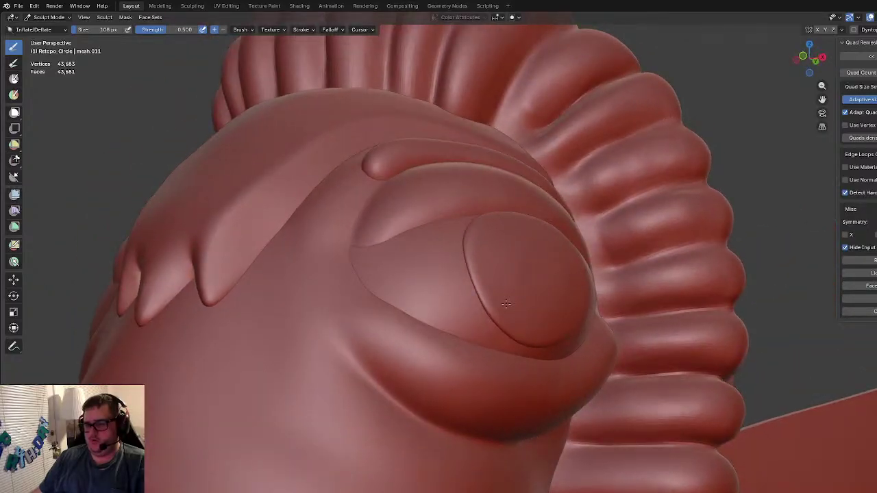
{"action": "middle_click_drag", "start_coordinate": [566, 272], "coordinate": [436, 267]}
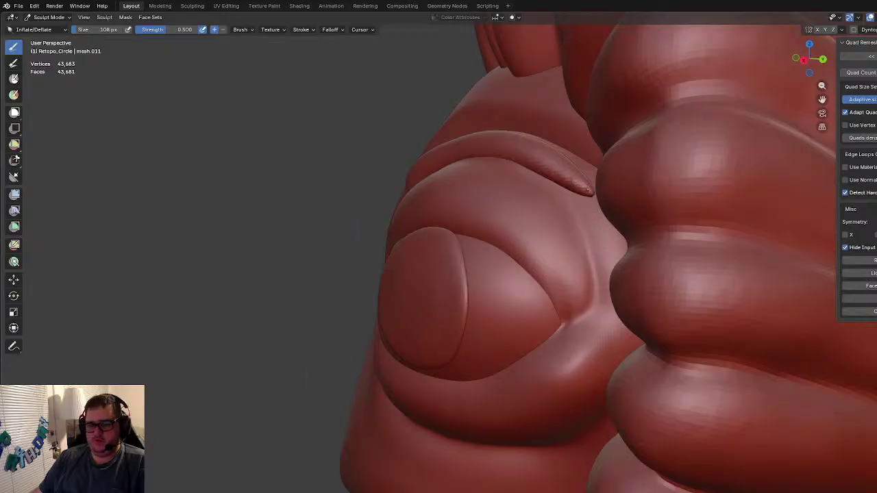
{"action": "key", "text": "shift+t"}
{"action": "scroll", "coordinate": [417, 349], "scroll_direction": "up", "scroll_amount": 2}
{"action": "middle_click_drag", "start_coordinate": [417, 349], "coordinate": [418, 307]}
{"action": "key", "text": "f"}
{"action": "left_click", "coordinate": [422, 260]}
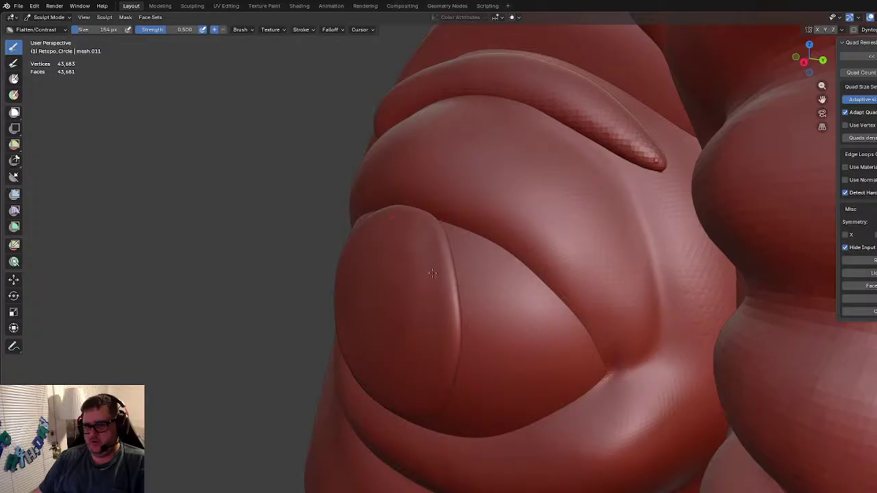
{"action": "middle_click_drag", "start_coordinate": [420, 275], "coordinate": [414, 226]}
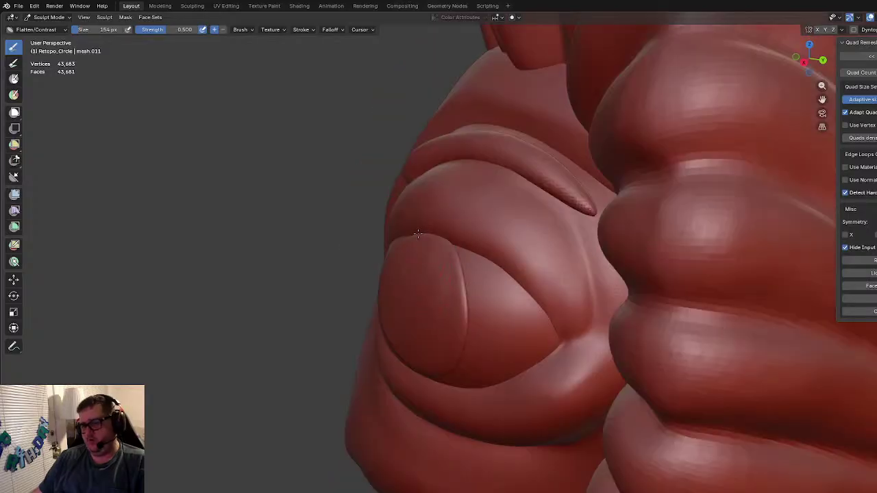
{"action": "middle_click_drag", "start_coordinate": [397, 268], "coordinate": [450, 286]}
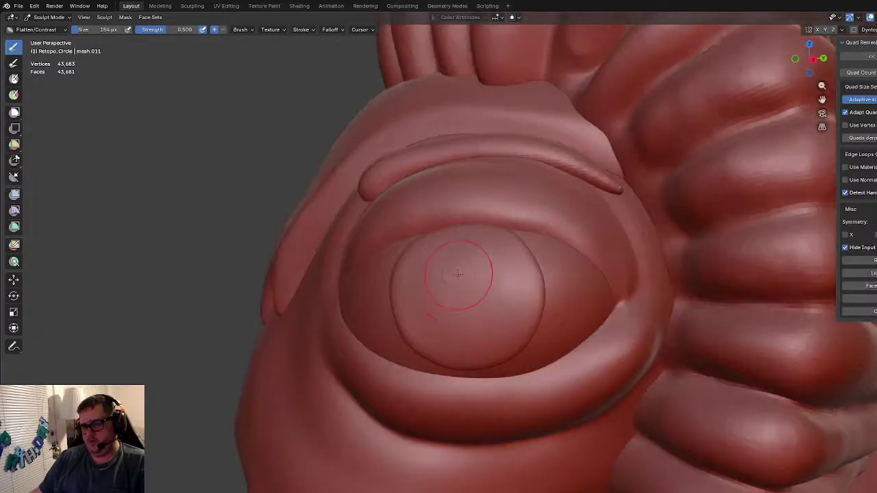
{"action": "middle_click_drag", "start_coordinate": [500, 336], "coordinate": [553, 276]}
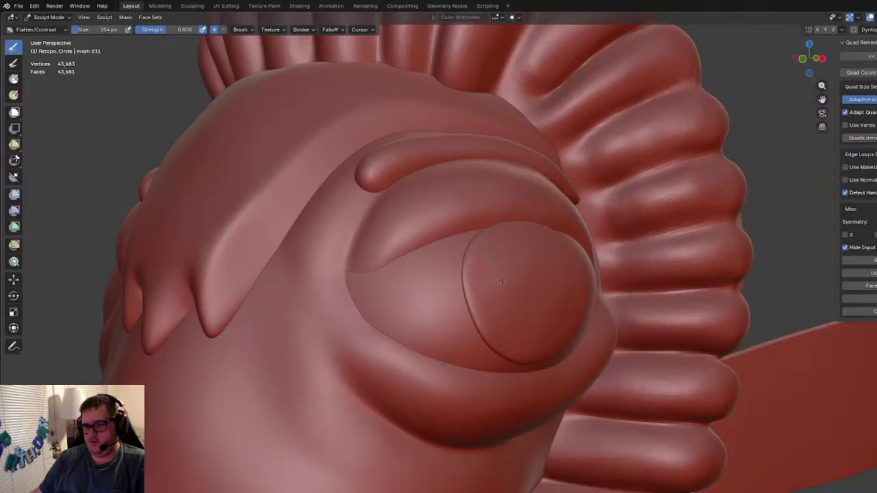
{"action": "middle_click_drag", "start_coordinate": [532, 281], "coordinate": [500, 267]}
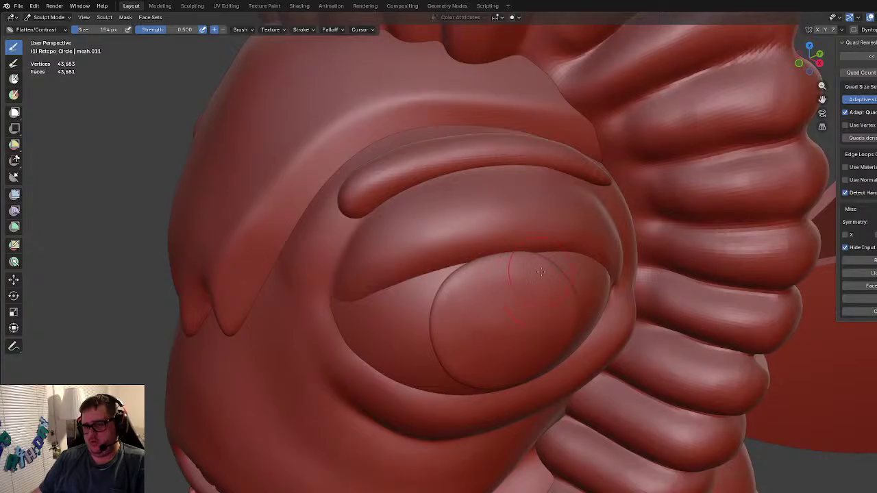
Step: Return to Object Mode, reveal all hidden objects and clear the selection
{"action": "scroll", "coordinate": [468, 342], "scroll_direction": "down", "scroll_amount": 7}
{"action": "middle_click_drag", "start_coordinate": [516, 313], "coordinate": [508, 294]}
{"action": "scroll", "coordinate": [529, 300], "scroll_direction": "up", "scroll_amount": 3}
{"action": "left_click", "coordinate": [48, 17]}
{"action": "left_click", "coordinate": [47, 30]}
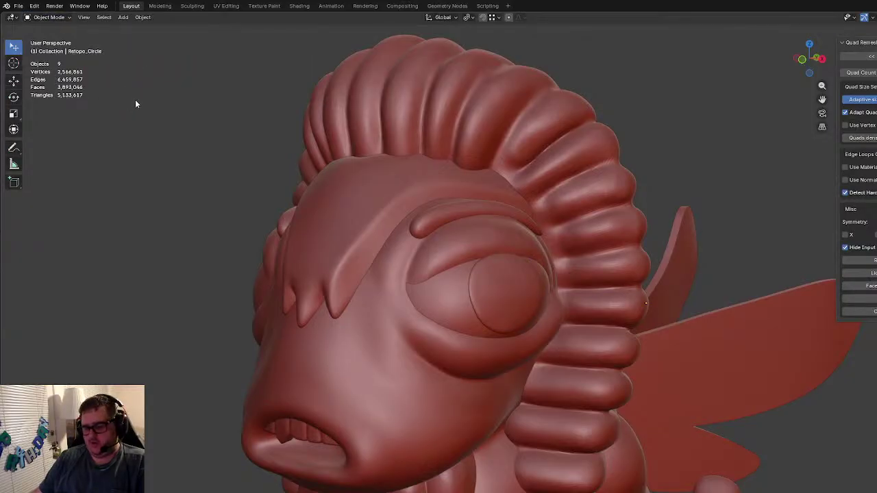
{"action": "key", "text": "alt+h"}
{"action": "left_click", "coordinate": [161, 146]}
Step: Select the unfilled circle outline on the eye in wireframe display and open it for mesh editing
{"action": "key", "text": "shift+z"}
{"action": "scroll", "coordinate": [513, 320], "scroll_direction": "up", "scroll_amount": 5}
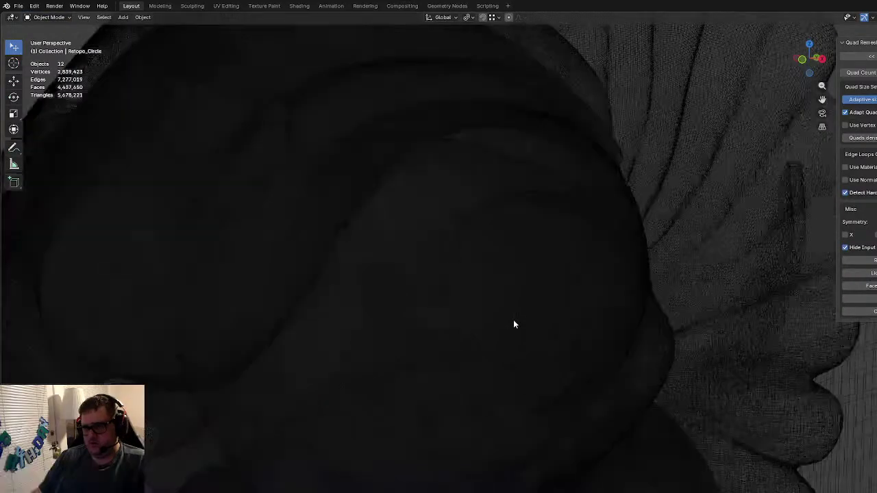
{"action": "left_click", "coordinate": [502, 333]}
{"action": "left_click", "coordinate": [503, 346]}
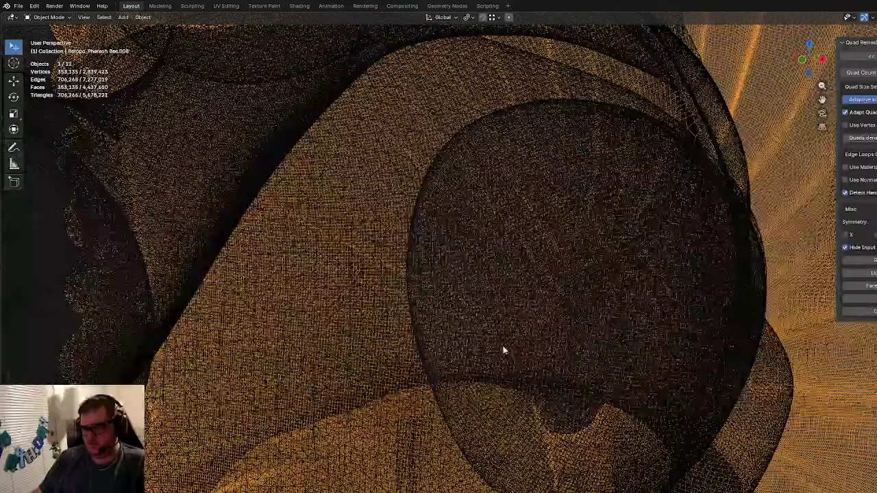
{"action": "left_click", "coordinate": [503, 348]}
{"action": "left_click", "coordinate": [503, 346]}
{"action": "left_click", "coordinate": [503, 346]}
{"action": "scroll", "coordinate": [506, 344], "scroll_direction": "down", "scroll_amount": 2}
{"action": "key", "text": "Tab"}
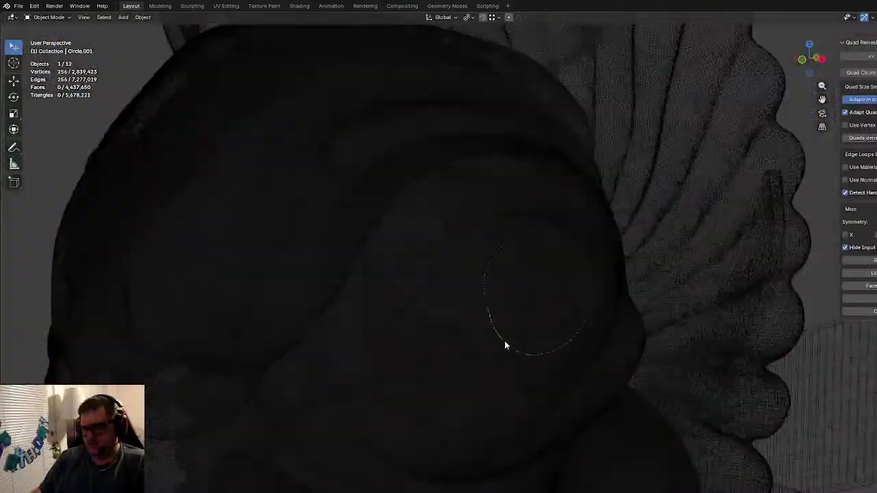
Step: Fill the circle with a face and extrude it outward from the eye as a short cylinder
{"action": "key", "text": "shift+z"}
{"action": "mouse_move", "coordinate": [603, 352]}
{"action": "middle_mouse_down", "text": "shift"}
{"action": "mouse_move", "coordinate": [469, 352]}
{"action": "mouse_move", "coordinate": [517, 349]}
{"action": "middle_mouse_up", "text": "shift"}
{"action": "key", "text": "f"}
{"action": "scroll", "coordinate": [454, 348], "scroll_direction": "down", "scroll_amount": 2}
{"action": "key", "text": "e"}
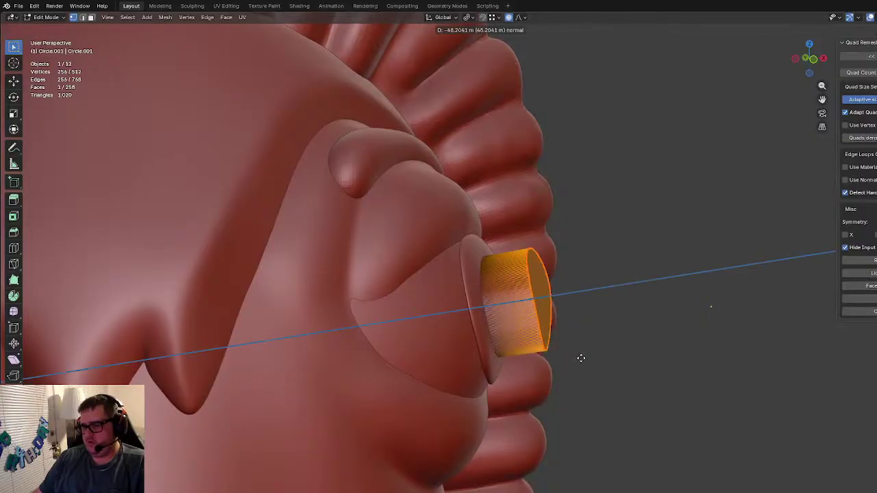
{"action": "left_click", "coordinate": [549, 377]}
{"action": "scroll", "coordinate": [549, 378], "scroll_direction": "down", "scroll_amount": 3}
{"action": "middle_click_drag", "start_coordinate": [549, 377], "coordinate": [504, 378]}
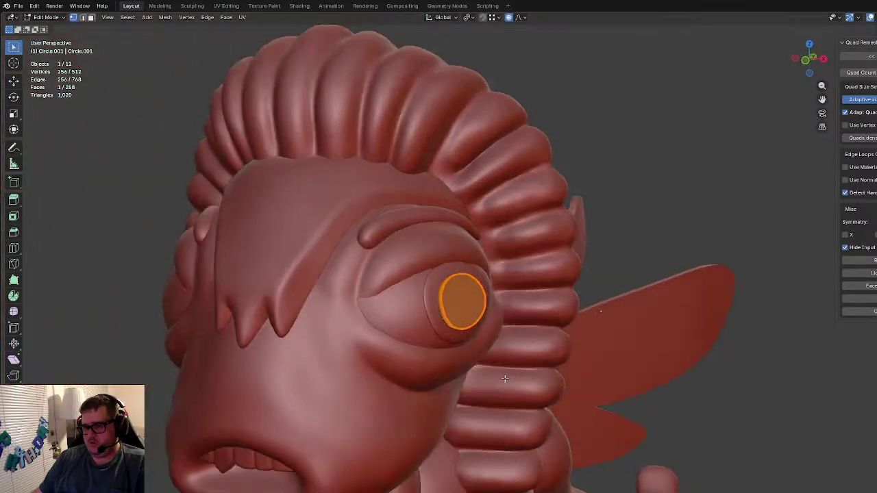
Step: Flip the normals of all faces on the extruded inner disc
{"action": "key", "text": "Tab"}
{"action": "left_click", "coordinate": [701, 190]}
{"action": "scroll", "coordinate": [701, 191], "scroll_direction": "down", "scroll_amount": 4}
{"action": "middle_click_drag", "start_coordinate": [702, 191], "coordinate": [430, 333]}
{"action": "scroll", "coordinate": [465, 331], "scroll_direction": "up", "scroll_amount": 7}
{"action": "left_click", "coordinate": [430, 329]}
{"action": "key", "text": "Tab"}
{"action": "key", "text": "a"}
{"action": "key", "text": "alt+n"}
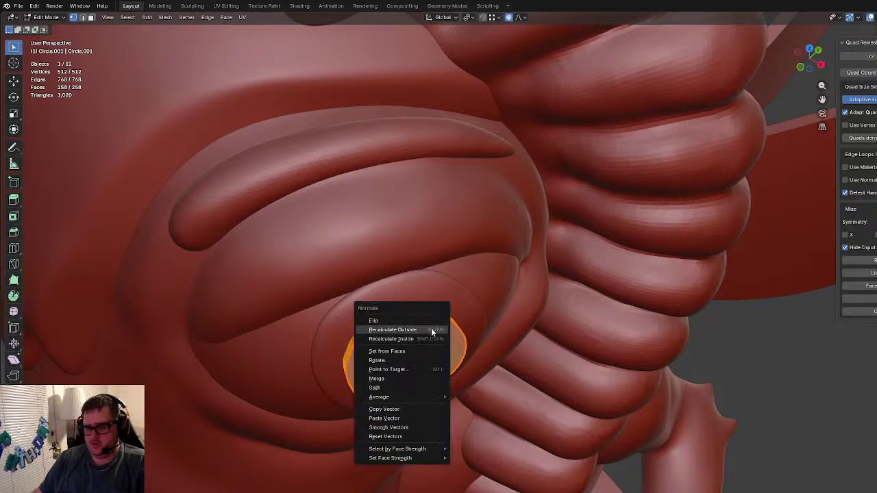
{"action": "left_click", "coordinate": [430, 321]}
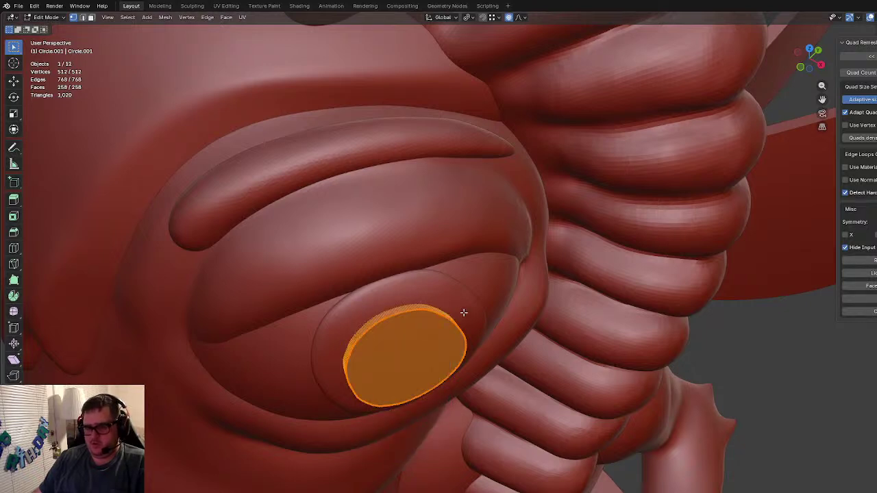
{"action": "key", "text": "Tab"}
Step: Quad-remesh the extruded inner disc of the eye
{"action": "middle_click_drag", "start_coordinate": [461, 323], "coordinate": [589, 278]}
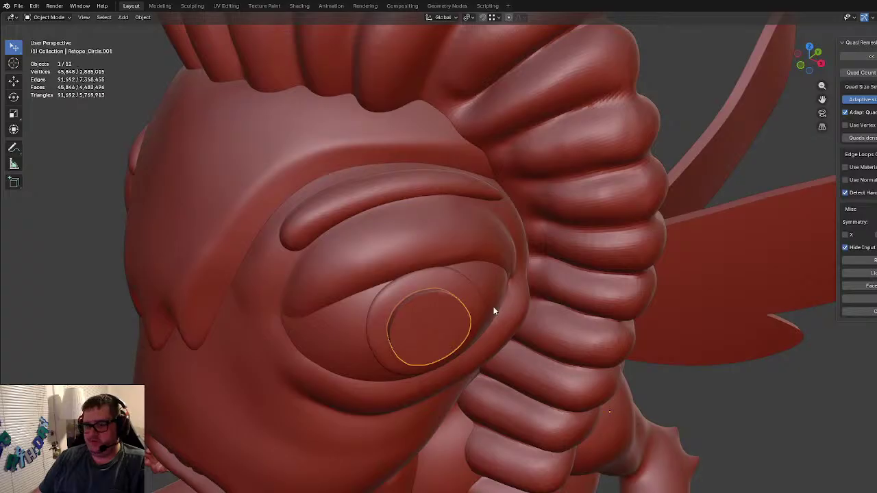
{"action": "scroll", "coordinate": [491, 315], "scroll_direction": "up", "scroll_amount": 3}
{"action": "key", "text": "Tab"}
{"action": "scroll", "coordinate": [412, 318], "scroll_direction": "up", "scroll_amount": 6}
{"action": "middle_click_drag", "start_coordinate": [399, 323], "coordinate": [566, 277], "text": "shift"}
{"action": "key", "text": "Tab"}
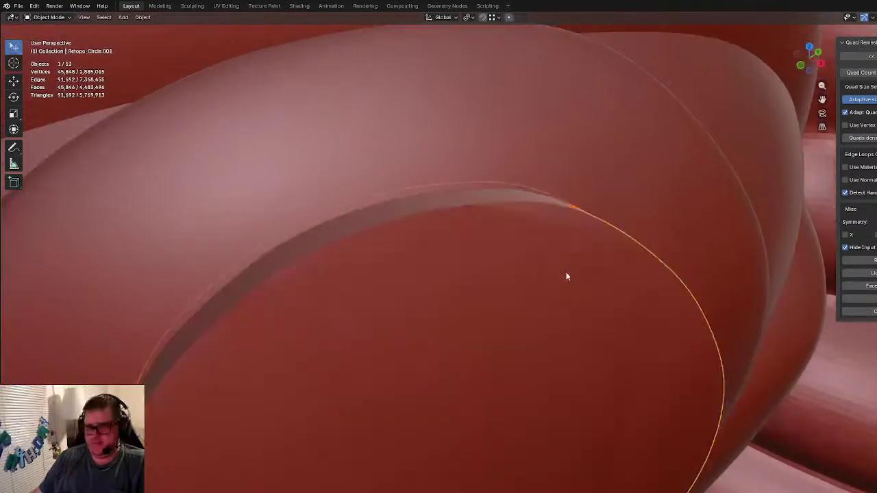
{"action": "scroll", "coordinate": [563, 278], "scroll_direction": "down", "scroll_amount": 7}
Step: Round off the inner disc's rim all the way around in Sculpt Mode with the Flatten/Contrast brush at 154 px
{"action": "left_click", "coordinate": [49, 18]}
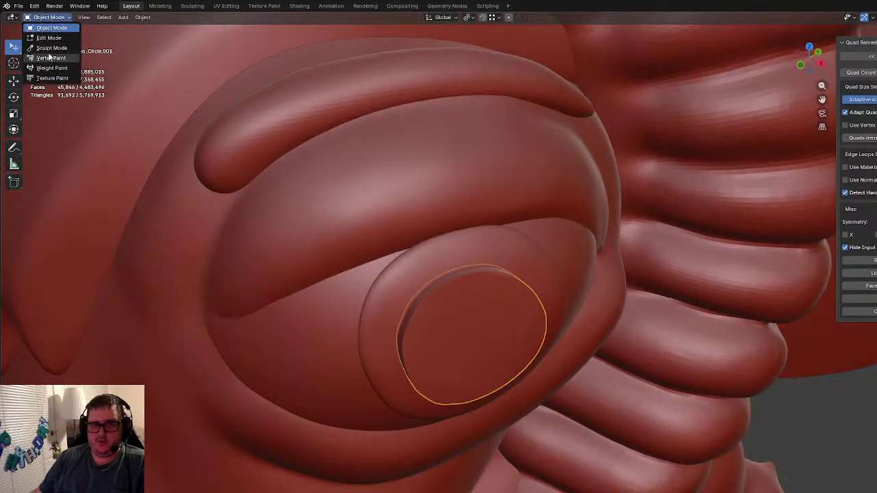
{"action": "left_click", "coordinate": [48, 49]}
{"action": "left_click_drag", "start_coordinate": [435, 291], "coordinate": [496, 279]}
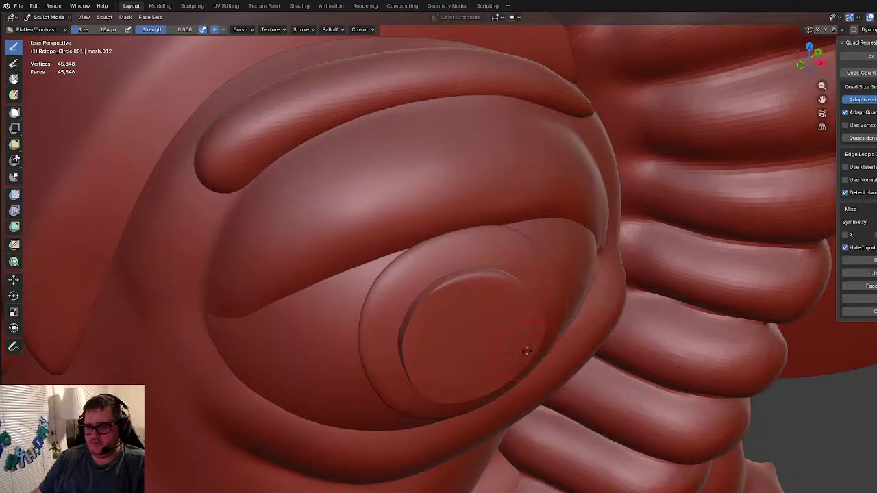
{"action": "middle_click_drag", "start_coordinate": [537, 350], "coordinate": [499, 299]}
{"action": "mouse_move", "coordinate": [472, 245]}
{"action": "left_mouse_down"}
{"action": "mouse_move", "coordinate": [499, 327]}
{"action": "mouse_move", "coordinate": [436, 354]}
{"action": "mouse_move", "coordinate": [391, 336]}
{"action": "mouse_move", "coordinate": [376, 266]}
{"action": "left_mouse_up"}
{"action": "mouse_move", "coordinate": [407, 348]}
{"action": "left_mouse_down"}
{"action": "mouse_move", "coordinate": [376, 299]}
{"action": "mouse_move", "coordinate": [406, 240]}
{"action": "left_mouse_up"}
{"action": "left_click_drag", "start_coordinate": [379, 309], "coordinate": [420, 355]}
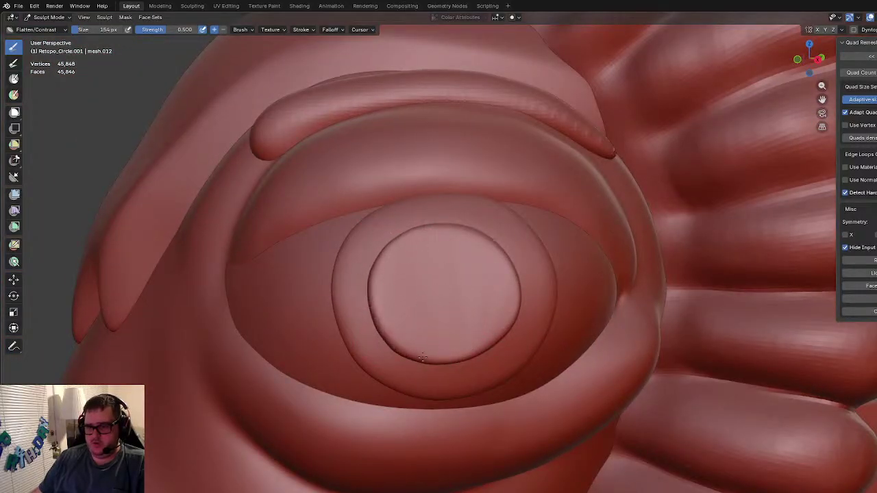
{"action": "left_click_drag", "start_coordinate": [502, 339], "coordinate": [430, 372]}
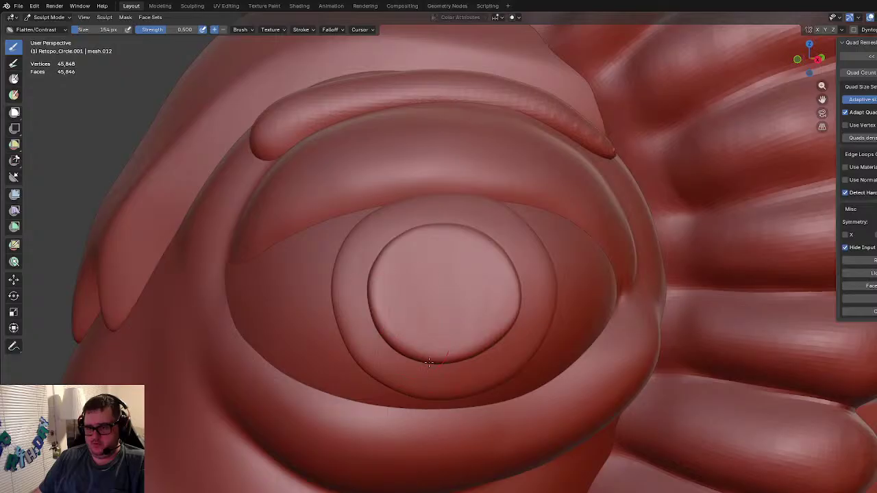
{"action": "mouse_move", "coordinate": [393, 255]}
{"action": "left_mouse_down"}
{"action": "mouse_move", "coordinate": [468, 237]}
{"action": "mouse_move", "coordinate": [509, 314]}
{"action": "left_mouse_up"}
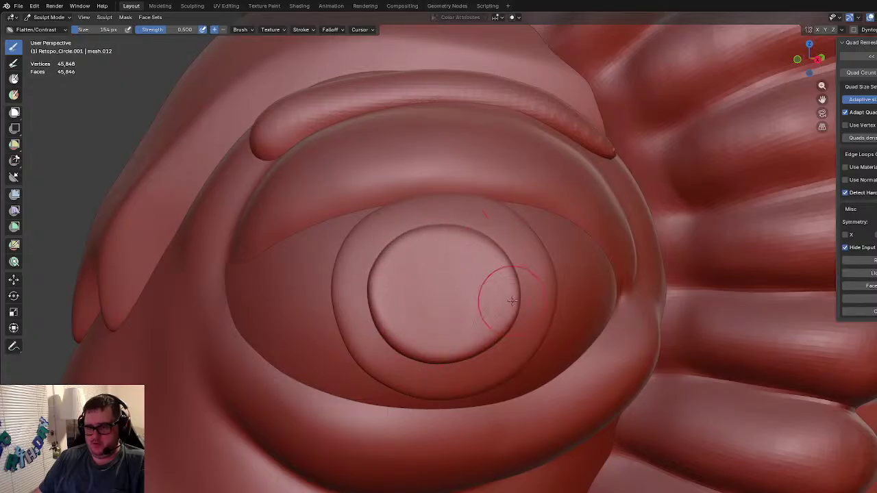
{"action": "mouse_move", "coordinate": [393, 332]}
{"action": "left_mouse_down"}
{"action": "mouse_move", "coordinate": [369, 279]}
{"action": "mouse_move", "coordinate": [391, 252]}
{"action": "left_mouse_up"}
{"action": "left_click_drag", "start_coordinate": [478, 266], "coordinate": [493, 295]}
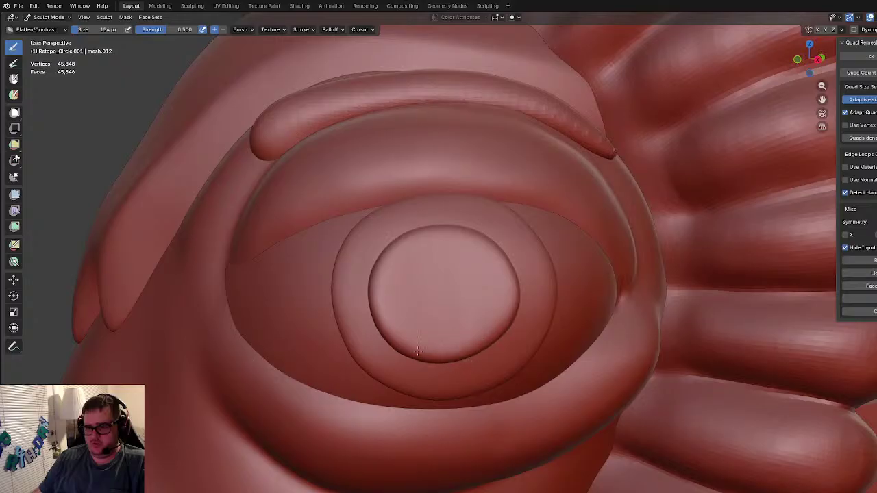
{"action": "scroll", "coordinate": [384, 294], "scroll_direction": "down", "scroll_amount": 7}
{"action": "middle_click_drag", "start_coordinate": [479, 305], "coordinate": [490, 282]}
{"action": "scroll", "coordinate": [498, 281], "scroll_direction": "up", "scroll_amount": 5}
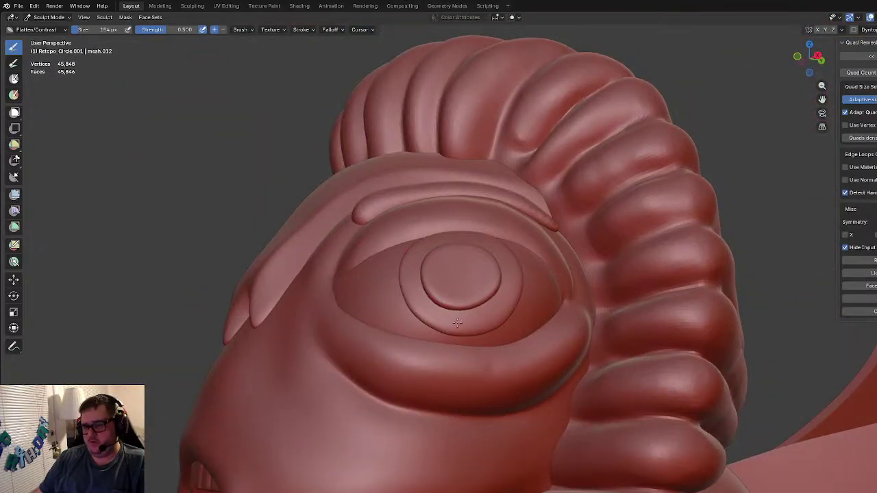
Step: Build up the inner disc's face into a dome with Clay Strips at 154 px and strength 0.182
{"action": "scroll", "coordinate": [518, 274], "scroll_direction": "down", "scroll_amount": 6}
{"action": "middle_click_drag", "start_coordinate": [520, 287], "coordinate": [489, 347]}
{"action": "scroll", "coordinate": [489, 299], "scroll_direction": "up", "scroll_amount": 7}
{"action": "scroll", "coordinate": [529, 337], "scroll_direction": "up", "scroll_amount": 3}
{"action": "mouse_move", "coordinate": [454, 325]}
{"action": "middle_mouse_down"}
{"action": "mouse_move", "coordinate": [530, 337]}
{"action": "mouse_move", "coordinate": [491, 359]}
{"action": "middle_mouse_up"}
{"action": "key", "text": "c"}
{"action": "scroll", "coordinate": [479, 319], "scroll_direction": "up", "scroll_amount": 2}
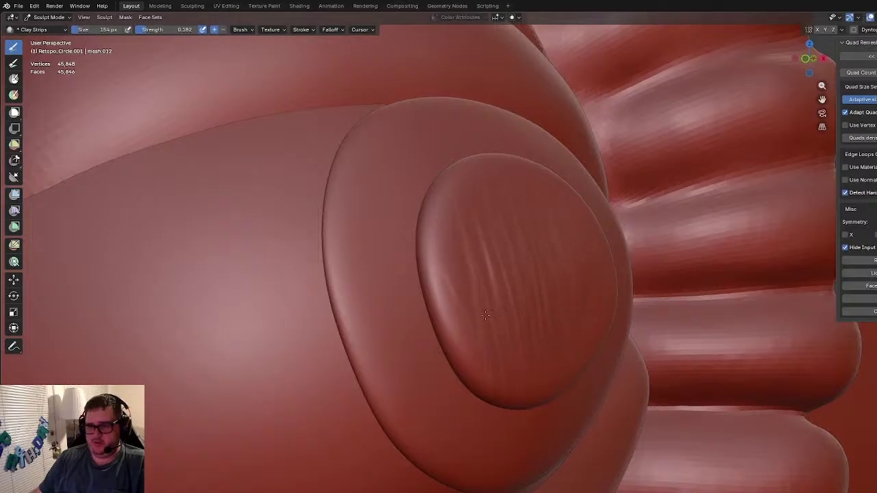
{"action": "left_click_drag", "start_coordinate": [509, 315], "coordinate": [567, 298]}
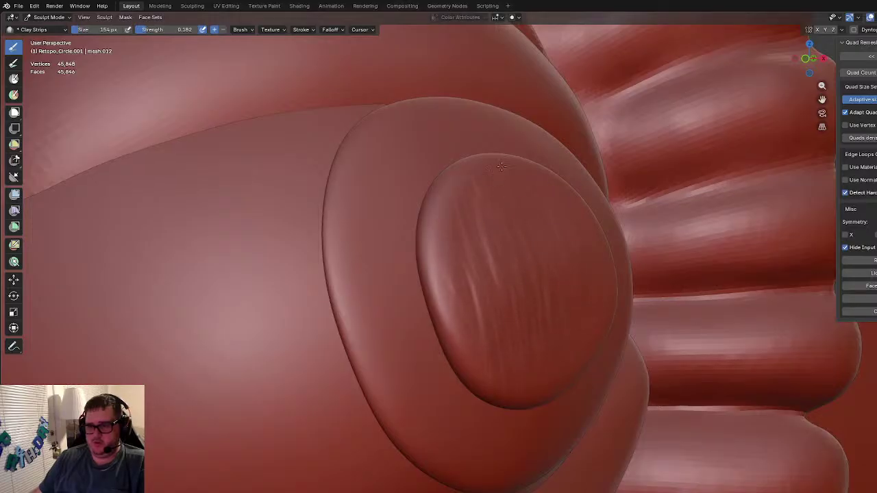
{"action": "mouse_move", "coordinate": [552, 347]}
{"action": "left_mouse_down"}
{"action": "mouse_move", "coordinate": [529, 316]}
{"action": "mouse_move", "coordinate": [512, 192]}
{"action": "mouse_move", "coordinate": [535, 202]}
{"action": "left_mouse_up"}
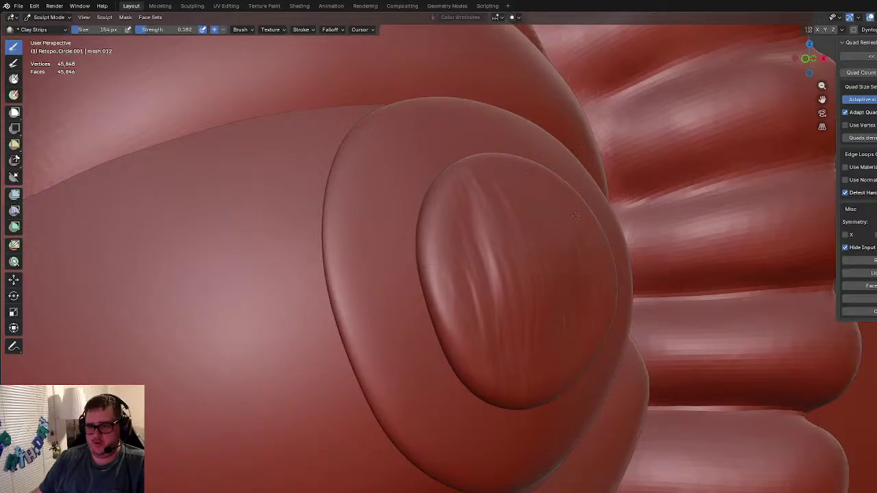
{"action": "mouse_move", "coordinate": [499, 325]}
{"action": "left_mouse_down"}
{"action": "mouse_move", "coordinate": [488, 240]}
{"action": "mouse_move", "coordinate": [524, 274]}
{"action": "left_mouse_up"}
{"action": "scroll", "coordinate": [500, 285], "scroll_direction": "down", "scroll_amount": 5}
{"action": "middle_click_drag", "start_coordinate": [501, 286], "coordinate": [445, 278]}
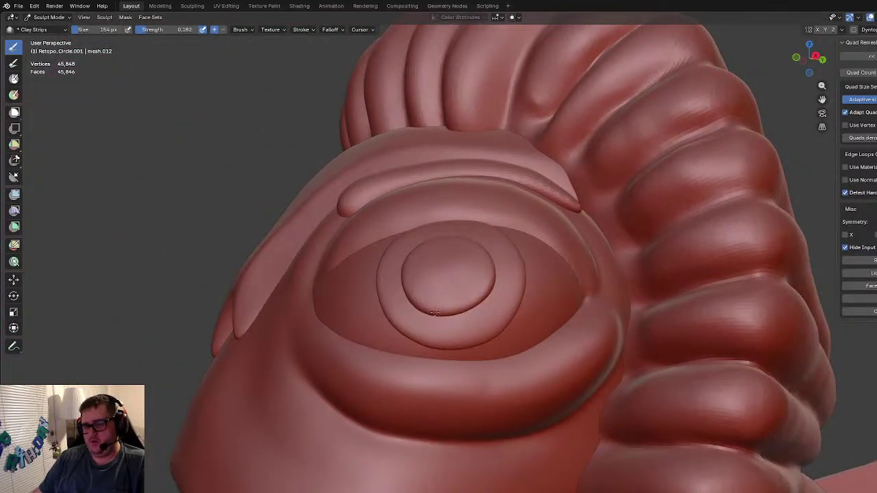
{"action": "middle_click_drag", "start_coordinate": [433, 241], "coordinate": [460, 294]}
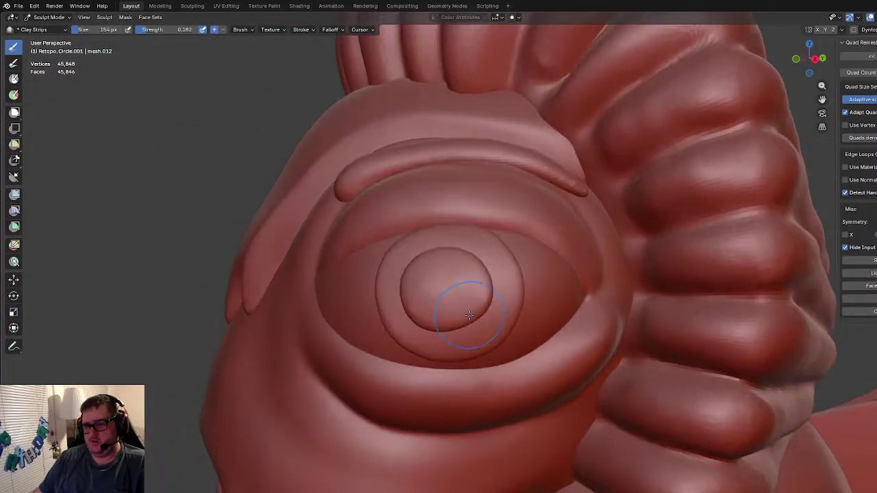
Step: Pull the inner disc's lower edge slightly downward with the Grab brush at 294 px
{"action": "scroll", "coordinate": [474, 297], "scroll_direction": "up", "scroll_amount": 2}
{"action": "key", "text": "g"}
{"action": "key", "text": "f"}
{"action": "left_click", "coordinate": [496, 316]}
{"action": "left_click_drag", "start_coordinate": [457, 349], "coordinate": [462, 358]}
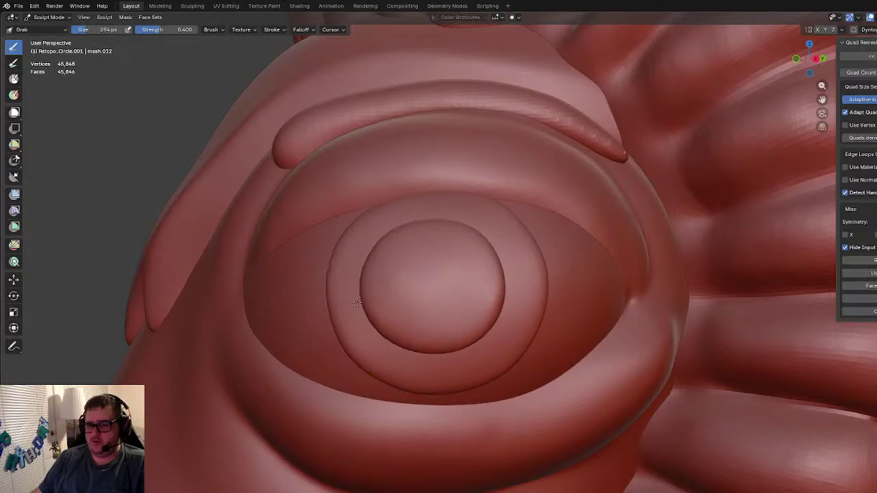
{"action": "scroll", "coordinate": [401, 236], "scroll_direction": "down", "scroll_amount": 6}
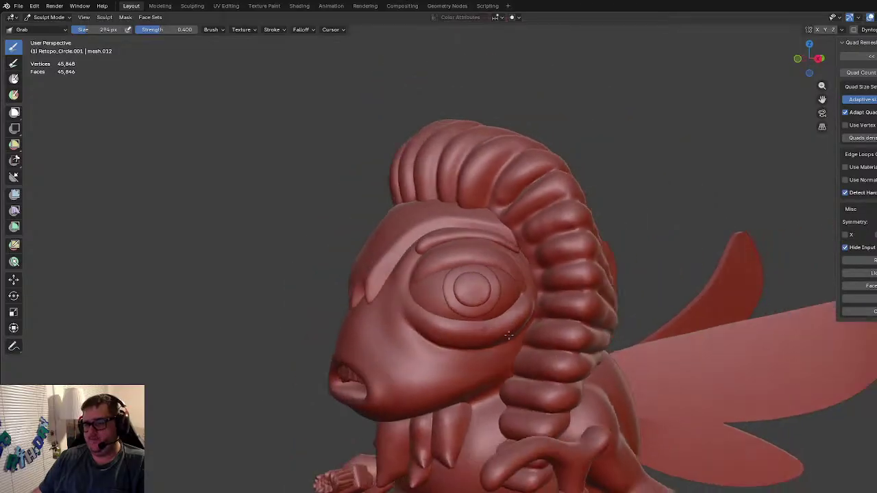
{"action": "scroll", "coordinate": [480, 329], "scroll_direction": "up", "scroll_amount": 4}
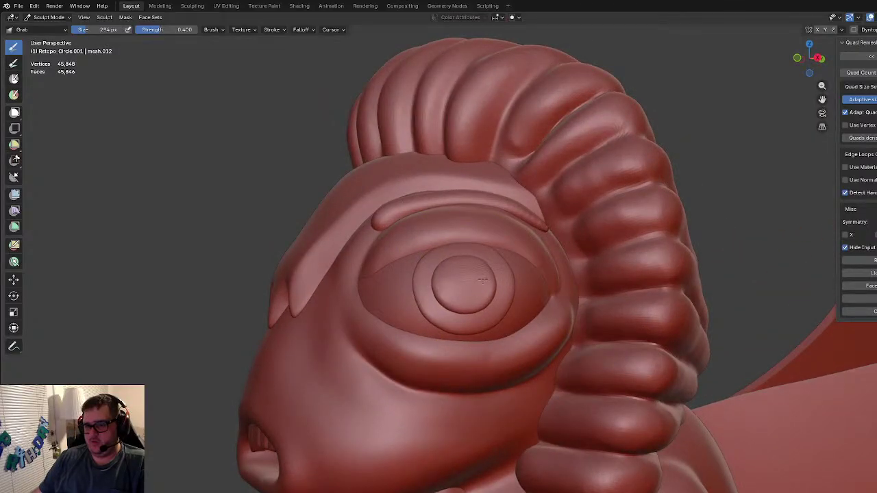
Step: Switch sculpting to the outer pupil disc with the Grab brush and inspect its outline from several angles
{"action": "scroll", "coordinate": [489, 381], "scroll_direction": "up", "scroll_amount": 3}
{"action": "left_click", "coordinate": [55, 18]}
{"action": "left_click", "coordinate": [53, 33]}
{"action": "left_click", "coordinate": [349, 255]}
{"action": "left_click", "coordinate": [56, 20]}
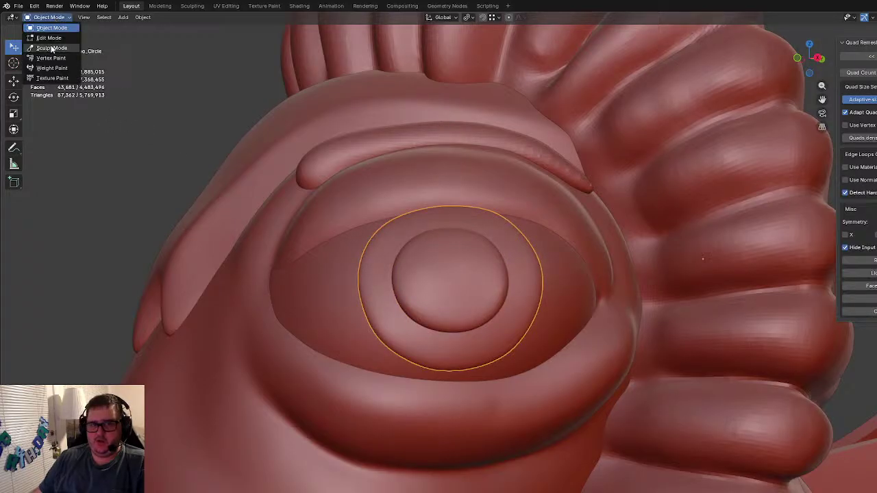
{"action": "left_click", "coordinate": [53, 48]}
{"action": "mouse_move", "coordinate": [572, 349]}
{"action": "middle_mouse_down"}
{"action": "mouse_move", "coordinate": [563, 353]}
{"action": "mouse_move", "coordinate": [554, 333]}
{"action": "middle_mouse_up"}
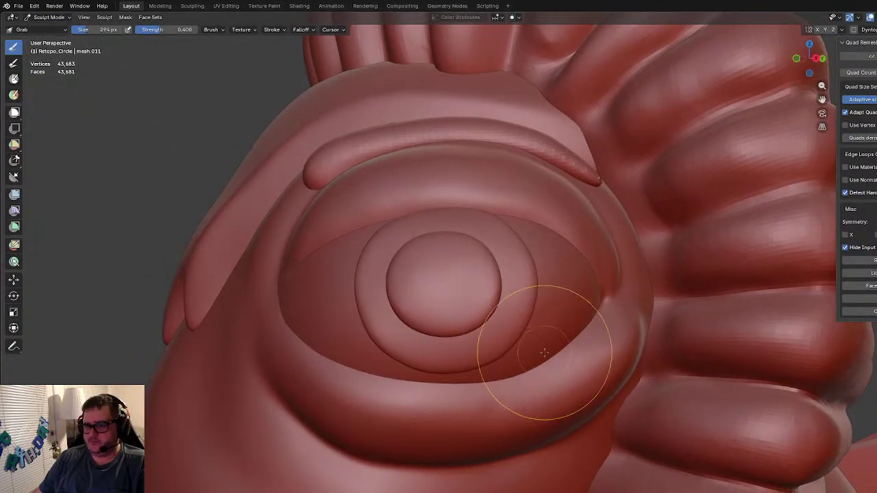
{"action": "middle_click_drag", "start_coordinate": [430, 337], "coordinate": [377, 317]}
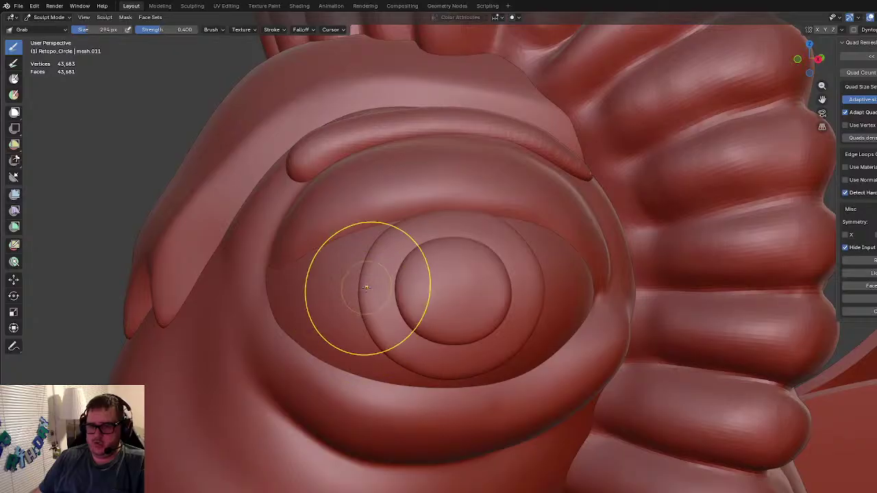
{"action": "middle_click_drag", "start_coordinate": [377, 241], "coordinate": [441, 264]}
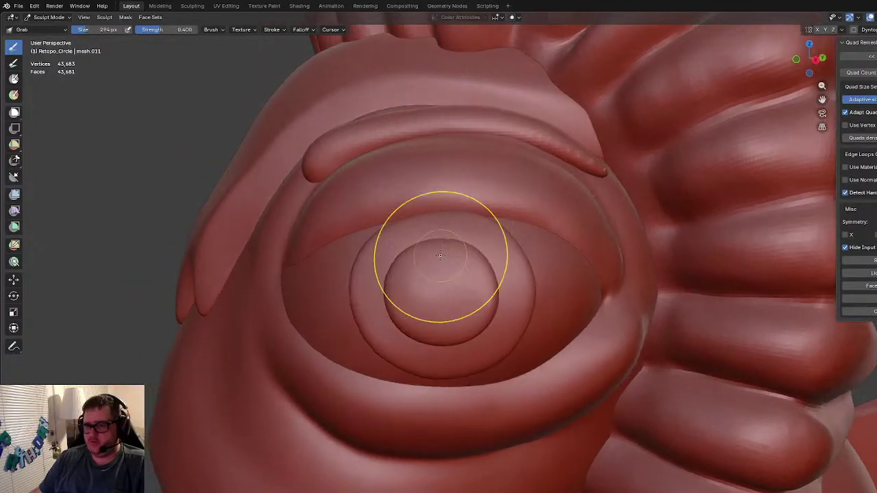
{"action": "mouse_move", "coordinate": [544, 254]}
{"action": "middle_mouse_down"}
{"action": "mouse_move", "coordinate": [525, 244]}
{"action": "mouse_move", "coordinate": [513, 313]}
{"action": "mouse_move", "coordinate": [462, 345]}
{"action": "middle_mouse_up"}
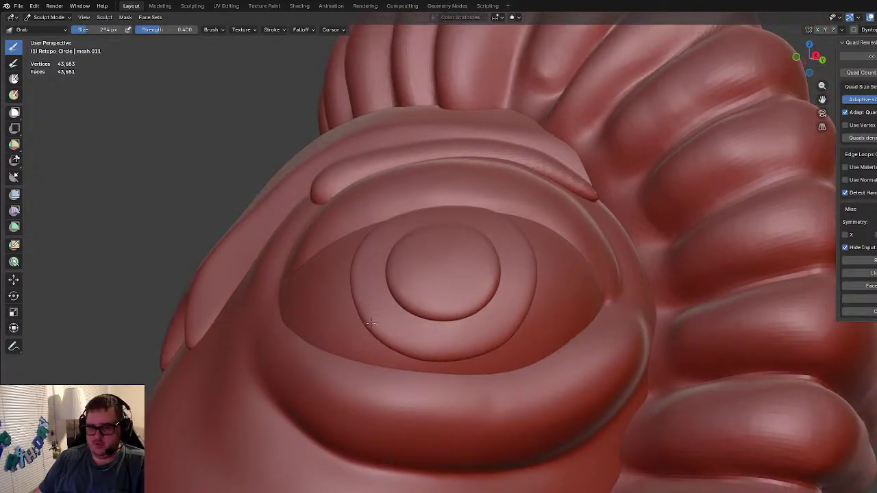
{"action": "mouse_move", "coordinate": [492, 331]}
{"action": "middle_mouse_down"}
{"action": "mouse_move", "coordinate": [503, 359]}
{"action": "mouse_move", "coordinate": [494, 322]}
{"action": "mouse_move", "coordinate": [519, 322]}
{"action": "mouse_move", "coordinate": [240, 141]}
{"action": "middle_mouse_up"}
Step: Return to Object Mode and review both eye discs against the rest of the character
{"action": "left_click", "coordinate": [50, 17]}
{"action": "left_click", "coordinate": [59, 28]}
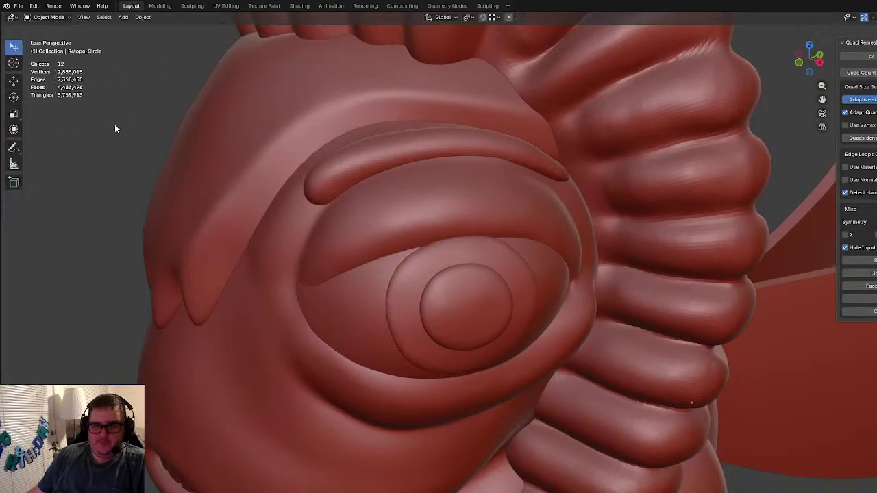
{"action": "left_click", "coordinate": [422, 291]}
{"action": "left_click", "coordinate": [441, 300]}
{"action": "left_click", "coordinate": [416, 288]}
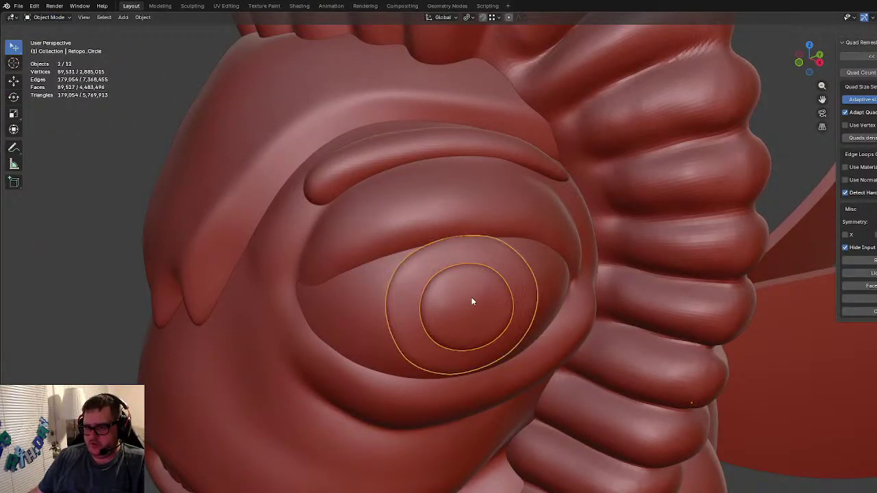
{"action": "left_click", "coordinate": [377, 281]}
{"action": "scroll", "coordinate": [427, 277], "scroll_direction": "down", "scroll_amount": 5}
{"action": "left_click", "coordinate": [748, 416]}
{"action": "scroll", "coordinate": [747, 416], "scroll_direction": "down", "scroll_amount": 5}
{"action": "middle_click_drag", "start_coordinate": [747, 416], "coordinate": [581, 289]}
{"action": "scroll", "coordinate": [508, 298], "scroll_direction": "up", "scroll_amount": 6}
Step: Try moving and hiding the two eye discs together while checking how they sit on the eyeball
{"action": "left_click", "coordinate": [499, 302]}
{"action": "left_click", "coordinate": [484, 292], "text": "shift"}
{"action": "middle_click_drag", "start_coordinate": [485, 292], "coordinate": [517, 290]}
{"action": "key", "text": "KP_1"}
{"action": "middle_click_drag", "start_coordinate": [664, 302], "coordinate": [526, 190]}
{"action": "key", "text": "g"}
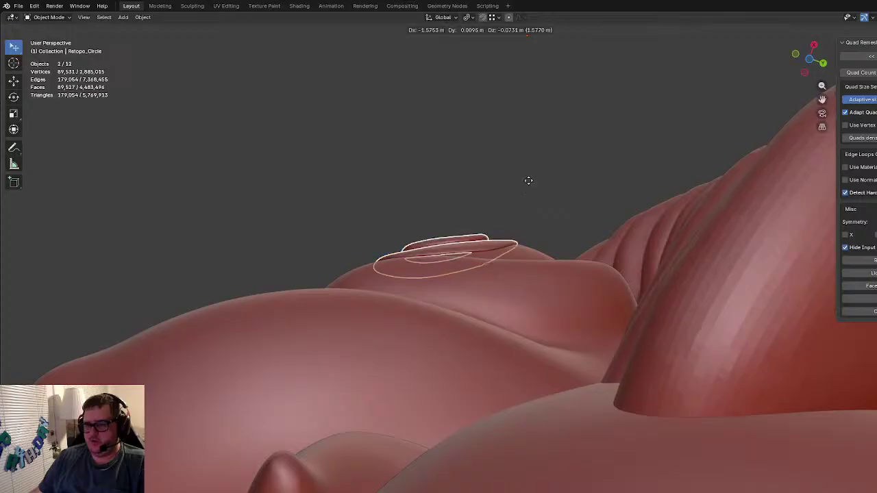
{"action": "right_click", "coordinate": [529, 184]}
{"action": "middle_click_drag", "start_coordinate": [529, 184], "coordinate": [643, 282]}
{"action": "key", "text": "h"}
{"action": "key", "text": "ctrl+z"}
Step: Select the Pharaoh Bee's main head and body mesh and put it into Sculpt Mode
{"action": "left_click", "coordinate": [656, 204]}
{"action": "middle_click_drag", "start_coordinate": [656, 204], "coordinate": [507, 274]}
{"action": "scroll", "coordinate": [530, 287], "scroll_direction": "down", "scroll_amount": 4}
{"action": "scroll", "coordinate": [523, 379], "scroll_direction": "up", "scroll_amount": 4}
{"action": "left_click", "coordinate": [523, 379]}
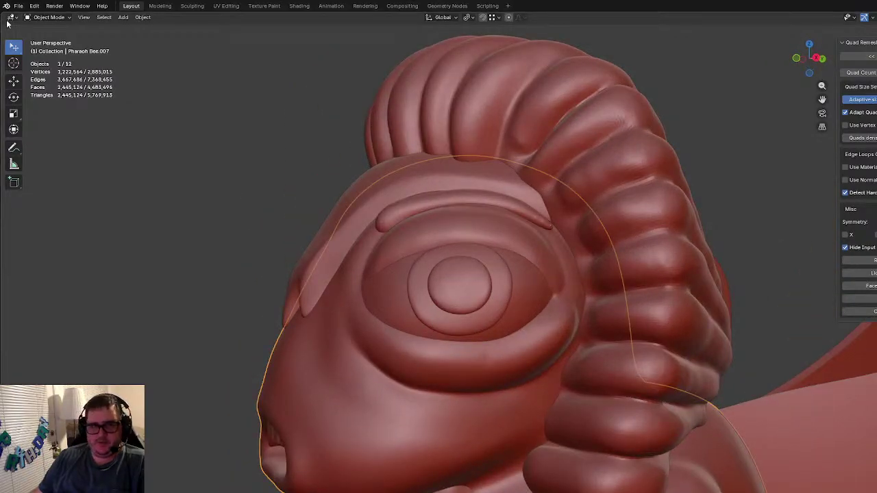
{"action": "left_click", "coordinate": [48, 18]}
{"action": "left_click", "coordinate": [48, 45]}
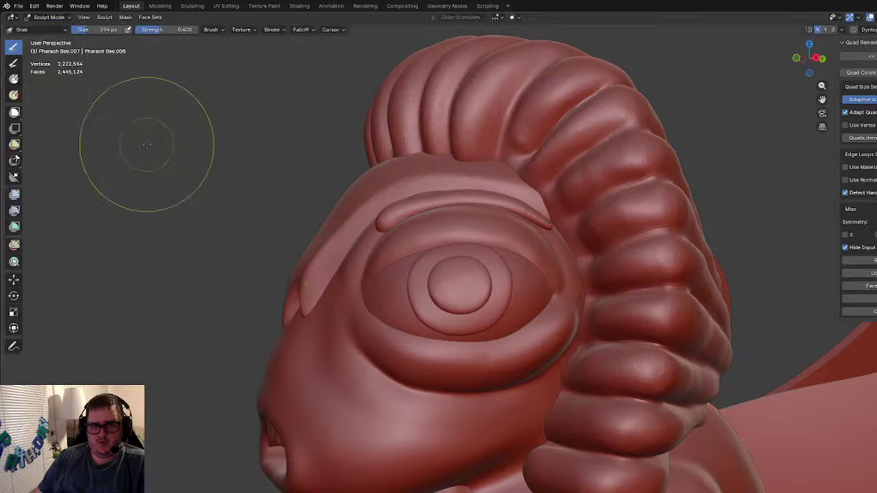
Step: Even out the lower eyelid's surface using the Flatten/Contrast brush at 192 px and 0.500 strength
{"action": "scroll", "coordinate": [249, 231], "scroll_direction": "up", "scroll_amount": 2}
{"action": "middle_click_drag", "start_coordinate": [248, 231], "coordinate": [219, 119], "text": "shift"}
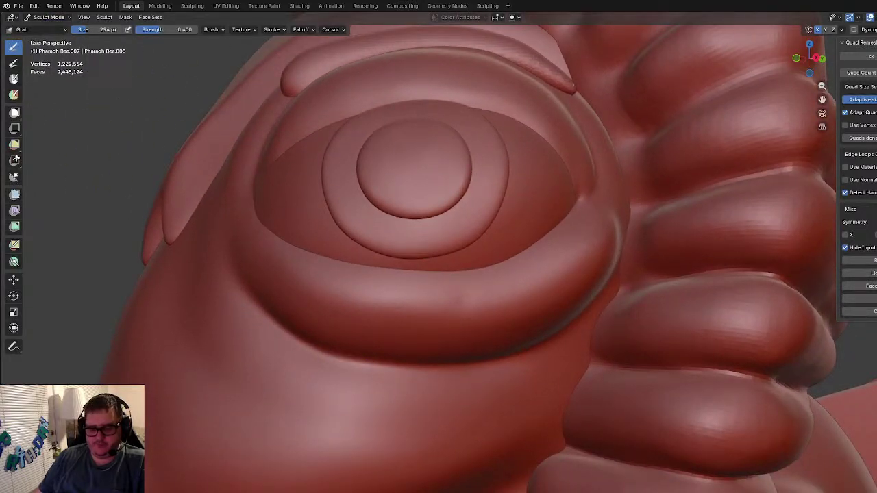
{"action": "scroll", "coordinate": [483, 335], "scroll_direction": "up", "scroll_amount": 1}
{"action": "key", "text": "f"}
{"action": "left_click", "coordinate": [476, 356]}
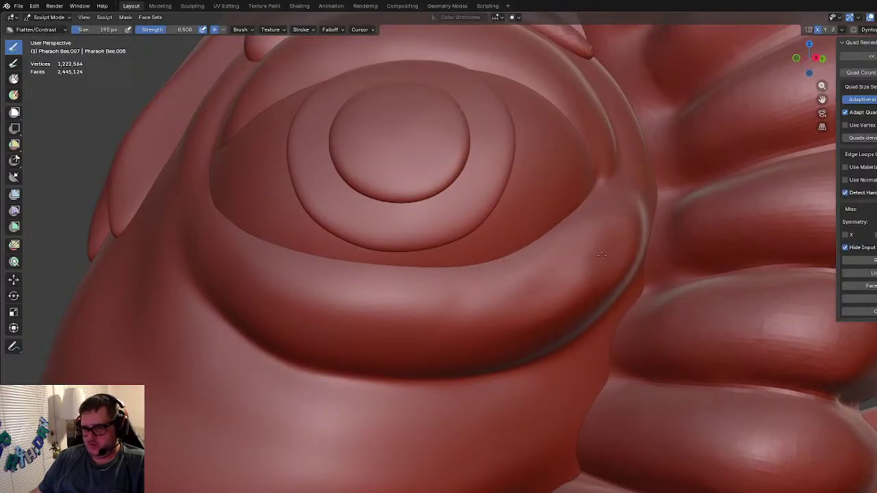
{"action": "mouse_move", "coordinate": [383, 280]}
{"action": "left_mouse_down"}
{"action": "mouse_move", "coordinate": [307, 290]}
{"action": "mouse_move", "coordinate": [226, 249]}
{"action": "left_mouse_up"}
{"action": "mouse_move", "coordinate": [273, 304]}
{"action": "left_mouse_down"}
{"action": "mouse_move", "coordinate": [397, 312]}
{"action": "mouse_move", "coordinate": [322, 301]}
{"action": "left_mouse_up"}
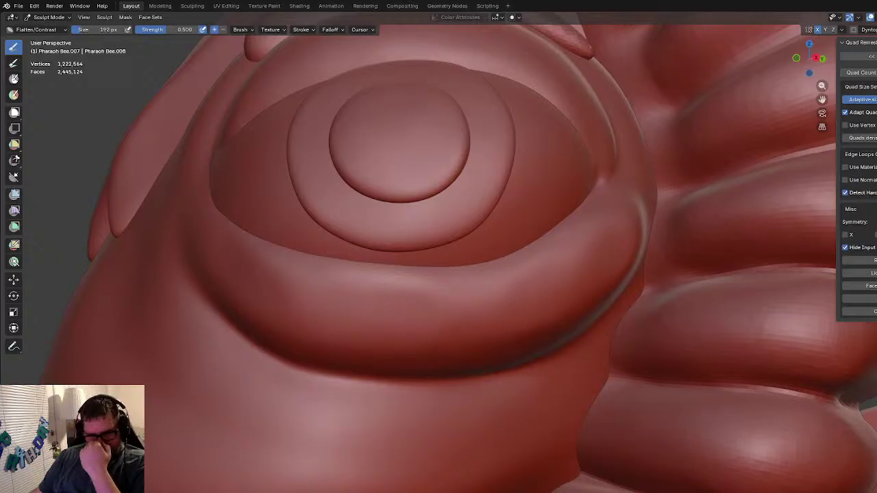
Step: Try to build up a raised rim along the lower eyelid's edge with the Inflate/Deflate brush at 100 px
{"action": "key", "text": "i"}
{"action": "scroll", "coordinate": [267, 206], "scroll_direction": "up", "scroll_amount": 3}
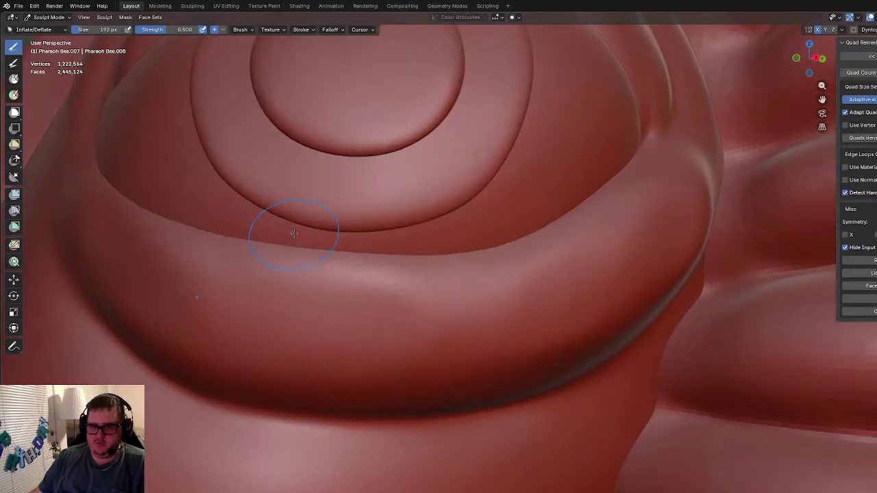
{"action": "key", "text": "f"}
{"action": "left_click", "coordinate": [247, 246]}
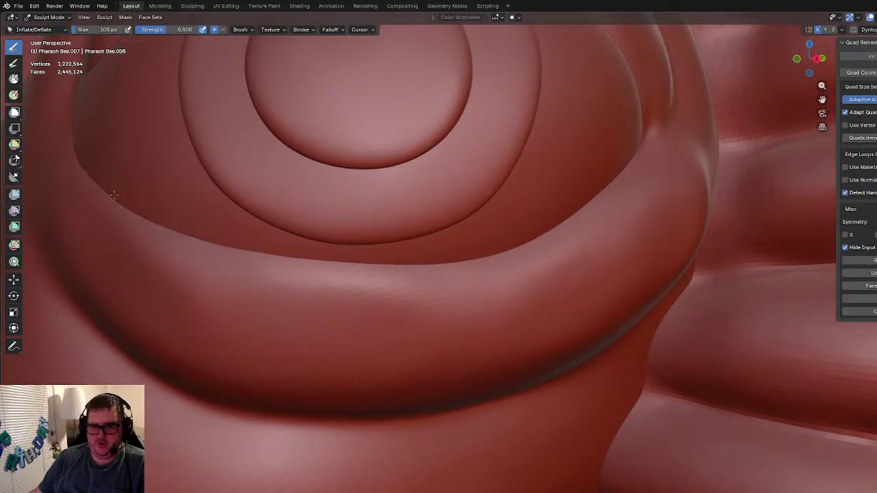
{"action": "mouse_move", "coordinate": [236, 250]}
{"action": "left_mouse_down"}
{"action": "mouse_move", "coordinate": [313, 266]}
{"action": "mouse_move", "coordinate": [483, 264]}
{"action": "left_mouse_up"}
{"action": "left_click_drag", "start_coordinate": [549, 254], "coordinate": [551, 243]}
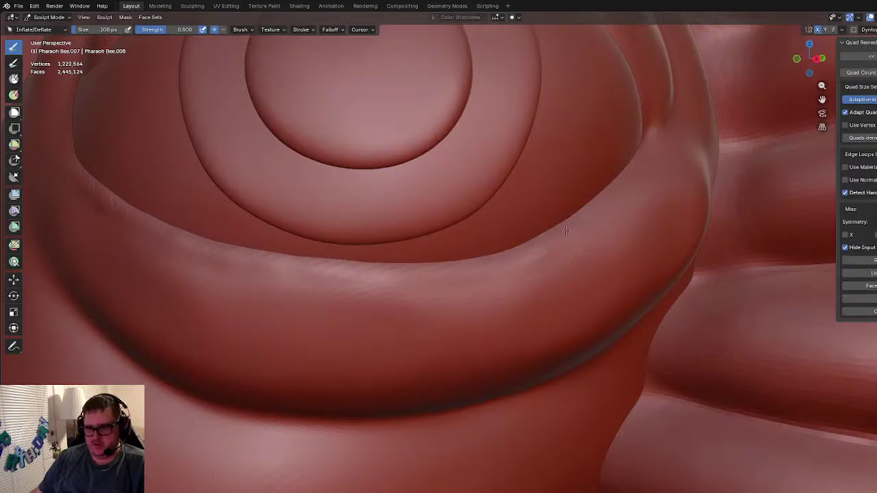
{"action": "left_click_drag", "start_coordinate": [626, 186], "coordinate": [400, 280]}
{"action": "mouse_move", "coordinate": [517, 251]}
{"action": "left_mouse_down"}
{"action": "mouse_move", "coordinate": [257, 263]}
{"action": "mouse_move", "coordinate": [124, 214]}
{"action": "mouse_move", "coordinate": [255, 256]}
{"action": "mouse_move", "coordinate": [233, 258]}
{"action": "mouse_move", "coordinate": [414, 271]}
{"action": "left_mouse_up"}
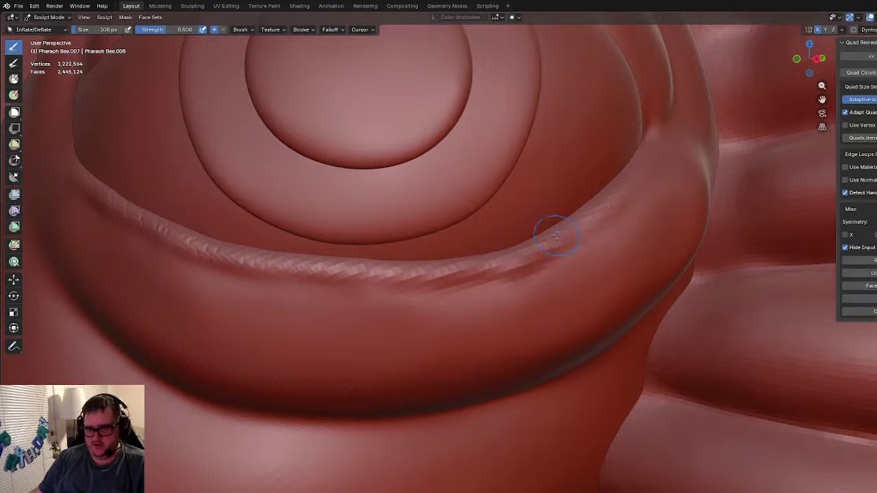
{"action": "mouse_move", "coordinate": [442, 273]}
{"action": "left_mouse_down"}
{"action": "mouse_move", "coordinate": [288, 276]}
{"action": "mouse_move", "coordinate": [192, 264]}
{"action": "left_mouse_up"}
{"action": "mouse_move", "coordinate": [74, 179]}
{"action": "left_mouse_down"}
{"action": "mouse_move", "coordinate": [247, 264]}
{"action": "mouse_move", "coordinate": [555, 256]}
{"action": "left_mouse_up"}
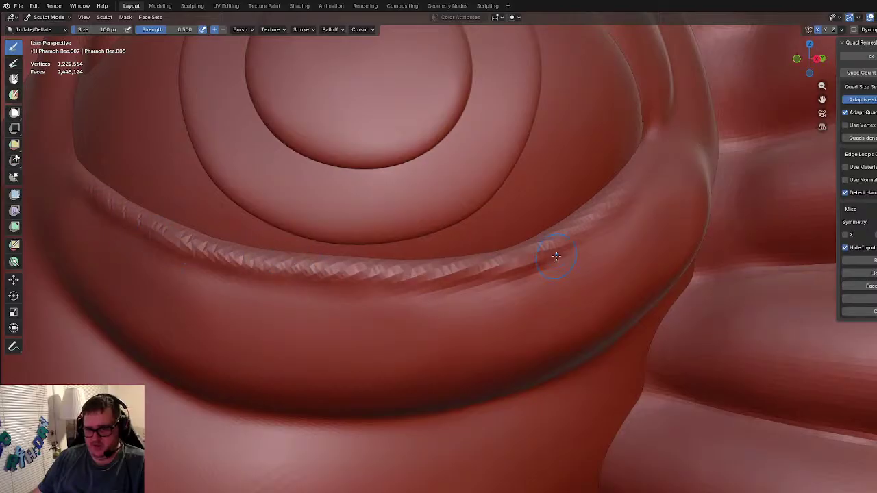
{"action": "scroll", "coordinate": [618, 215], "scroll_direction": "down", "scroll_amount": 6}
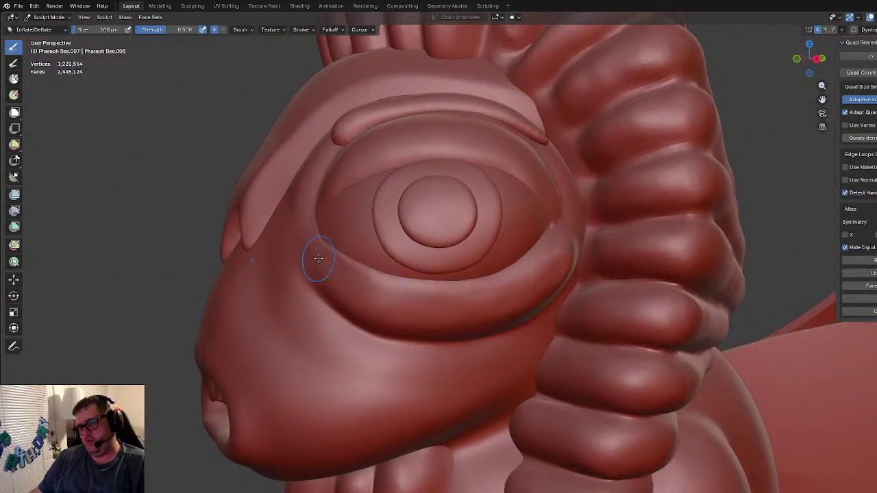
Step: Flatten the lower eyelid between its outer end and the nose side with the Flatten/Contrast brush at 192 px
{"action": "middle_click_drag", "start_coordinate": [436, 352], "coordinate": [409, 335]}
{"action": "scroll", "coordinate": [414, 344], "scroll_direction": "up", "scroll_amount": 1}
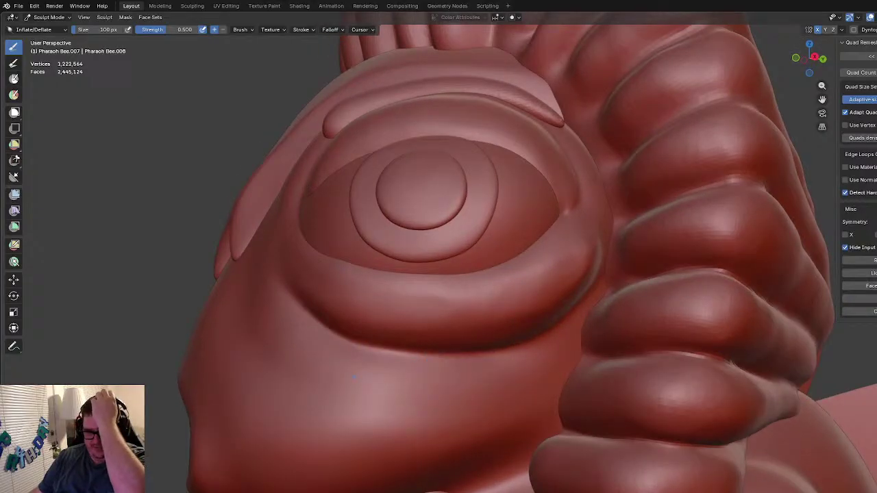
{"action": "middle_click_drag", "start_coordinate": [354, 377], "coordinate": [329, 391]}
{"action": "key", "text": "shift+t"}
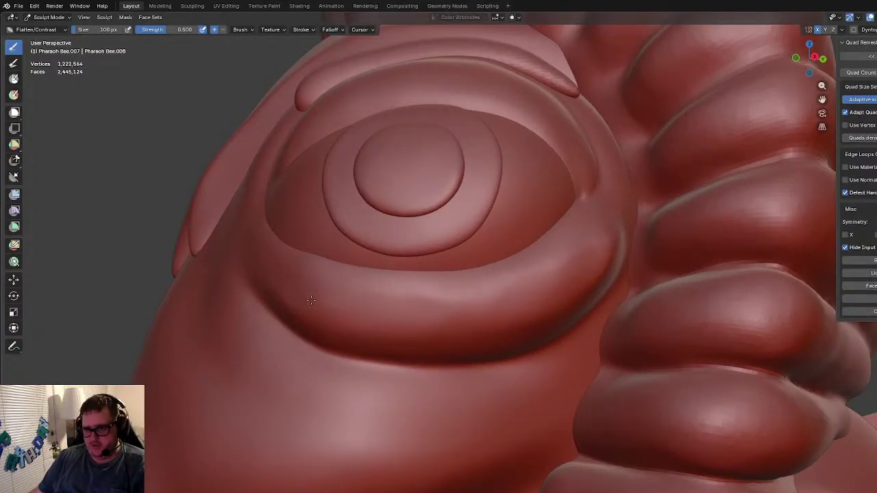
{"action": "key", "text": "f"}
{"action": "left_click", "coordinate": [457, 330]}
{"action": "mouse_move", "coordinate": [486, 289]}
{"action": "left_mouse_down"}
{"action": "mouse_move", "coordinate": [514, 302]}
{"action": "mouse_move", "coordinate": [582, 273]}
{"action": "mouse_move", "coordinate": [493, 305]}
{"action": "mouse_move", "coordinate": [329, 306]}
{"action": "left_mouse_up"}
Step: From a lower viewpoint, flatten the lower eyelid's full length with long strokes starting at its outer corner
{"action": "scroll", "coordinate": [282, 270], "scroll_direction": "down", "scroll_amount": 7}
{"action": "mouse_move", "coordinate": [401, 322]}
{"action": "middle_mouse_down"}
{"action": "mouse_move", "coordinate": [493, 329]}
{"action": "mouse_move", "coordinate": [444, 331]}
{"action": "mouse_move", "coordinate": [579, 275]}
{"action": "middle_mouse_up"}
{"action": "scroll", "coordinate": [444, 332], "scroll_direction": "up", "scroll_amount": 3}
{"action": "scroll", "coordinate": [444, 332], "scroll_direction": "up", "scroll_amount": 3}
{"action": "mouse_move", "coordinate": [576, 251]}
{"action": "left_mouse_down"}
{"action": "mouse_move", "coordinate": [548, 294]}
{"action": "mouse_move", "coordinate": [453, 325]}
{"action": "mouse_move", "coordinate": [340, 297]}
{"action": "left_mouse_up"}
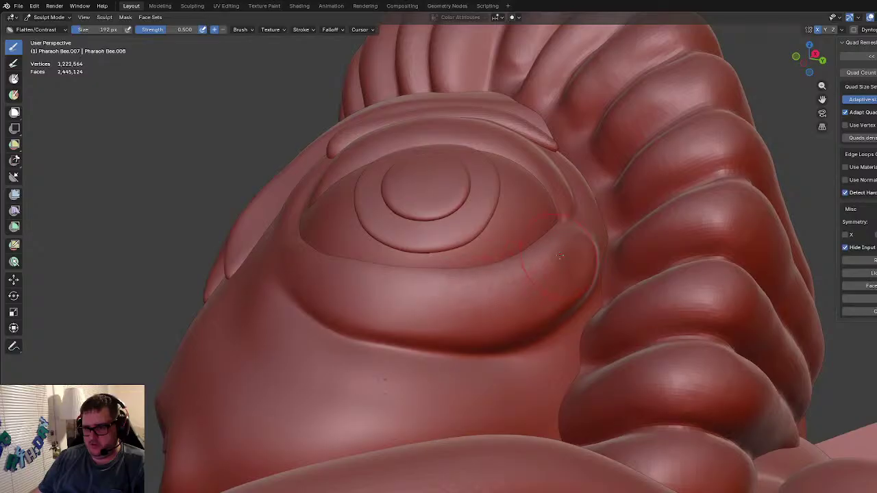
{"action": "mouse_move", "coordinate": [571, 273]}
{"action": "left_mouse_down"}
{"action": "mouse_move", "coordinate": [432, 327]}
{"action": "mouse_move", "coordinate": [322, 272]}
{"action": "left_mouse_up"}
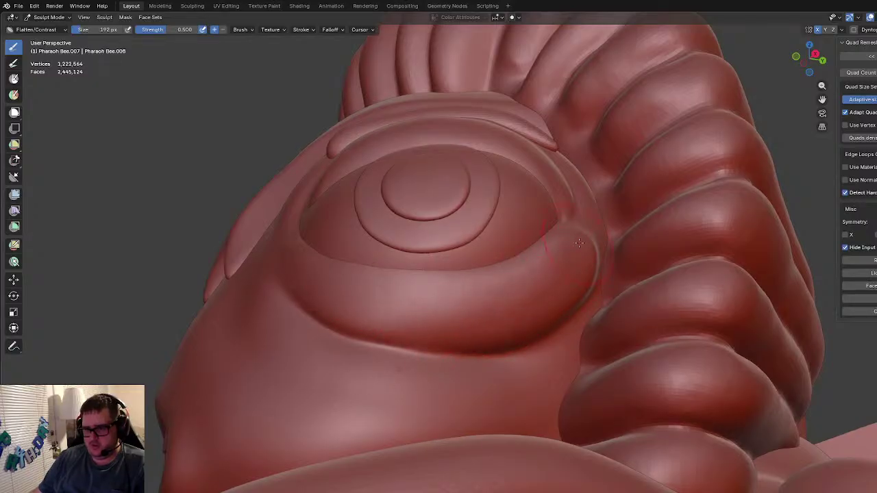
Step: Smooth away the crease around the lower eyelid's outer end with the Flatten/Contrast brush
{"action": "scroll", "coordinate": [578, 278], "scroll_direction": "up", "scroll_amount": 2}
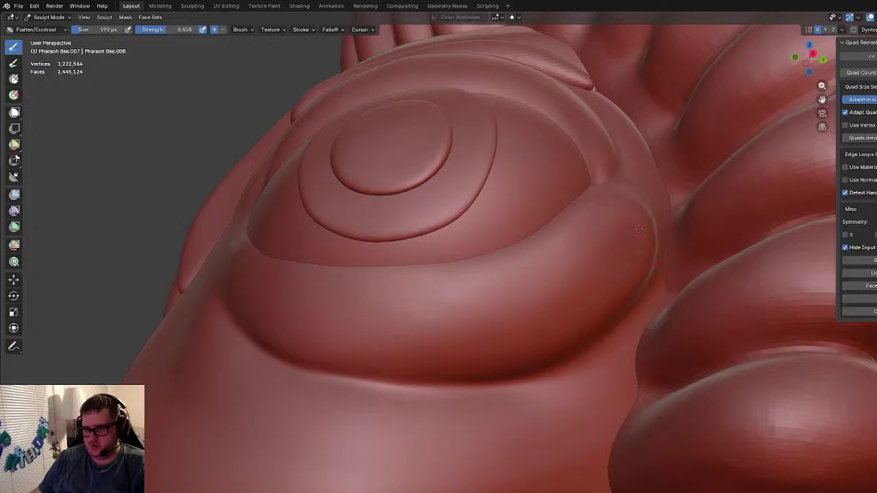
{"action": "left_click_drag", "start_coordinate": [592, 318], "coordinate": [538, 330]}
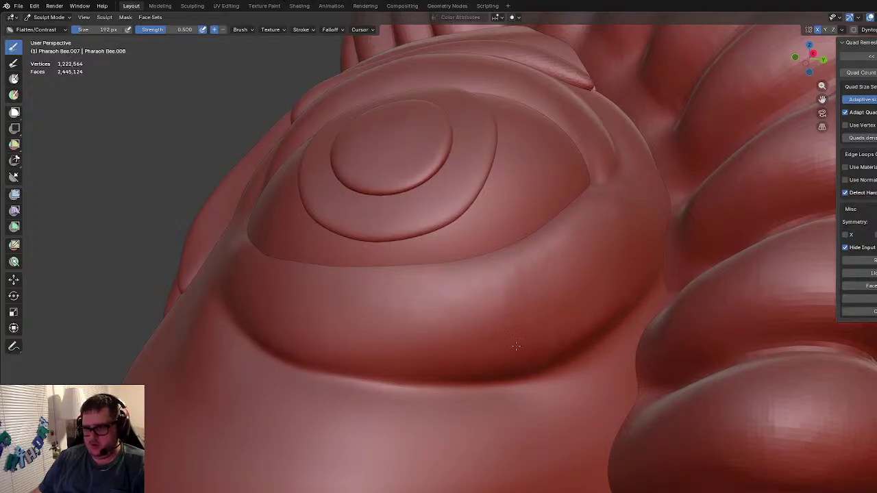
{"action": "scroll", "coordinate": [453, 327], "scroll_direction": "down", "scroll_amount": 4}
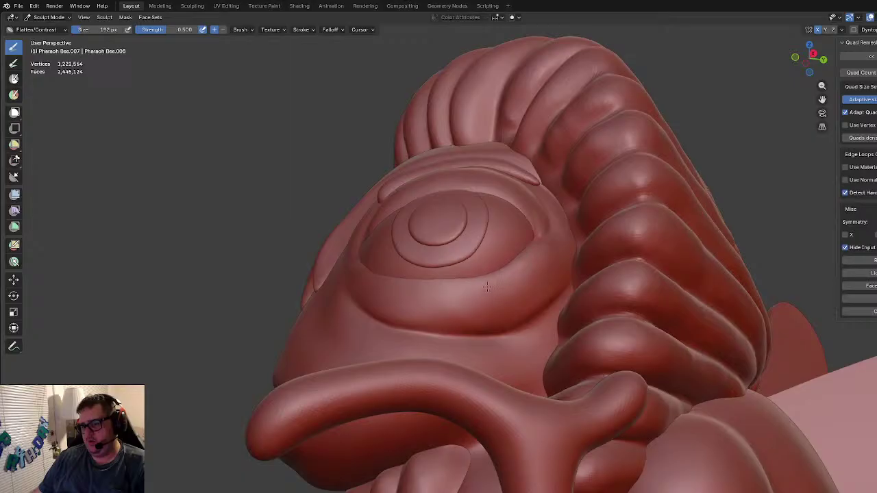
Step: Reshape the lower eyelid's edge against the eyeball using the Grab brush at 298 px and 0.400 strength
{"action": "scroll", "coordinate": [395, 294], "scroll_direction": "down", "scroll_amount": 4}
{"action": "mouse_move", "coordinate": [394, 294]}
{"action": "middle_mouse_down"}
{"action": "mouse_move", "coordinate": [500, 326]}
{"action": "mouse_move", "coordinate": [493, 331]}
{"action": "mouse_move", "coordinate": [487, 288]}
{"action": "middle_mouse_up"}
{"action": "scroll", "coordinate": [491, 333], "scroll_direction": "up", "scroll_amount": 5}
{"action": "key", "text": "g"}
{"action": "key", "text": "f"}
{"action": "left_click", "coordinate": [515, 338]}
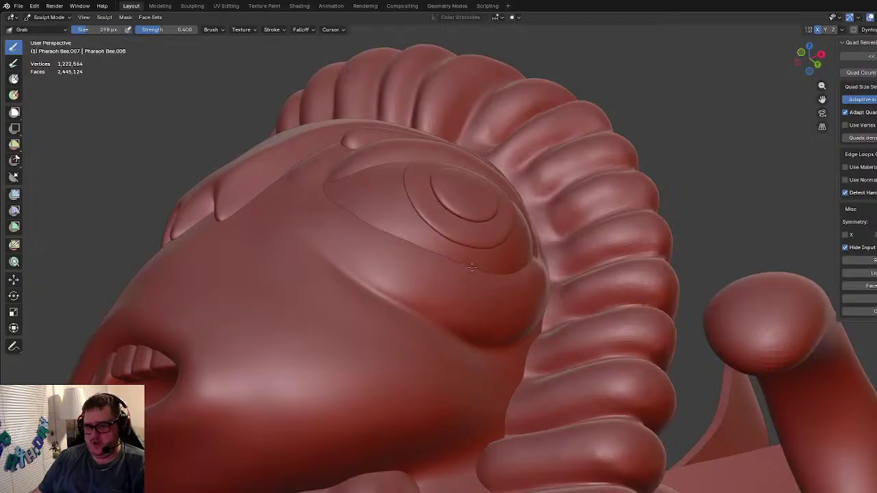
{"action": "mouse_move", "coordinate": [509, 281]}
{"action": "left_mouse_down"}
{"action": "mouse_move", "coordinate": [514, 263]}
{"action": "mouse_move", "coordinate": [494, 272]}
{"action": "left_mouse_up"}
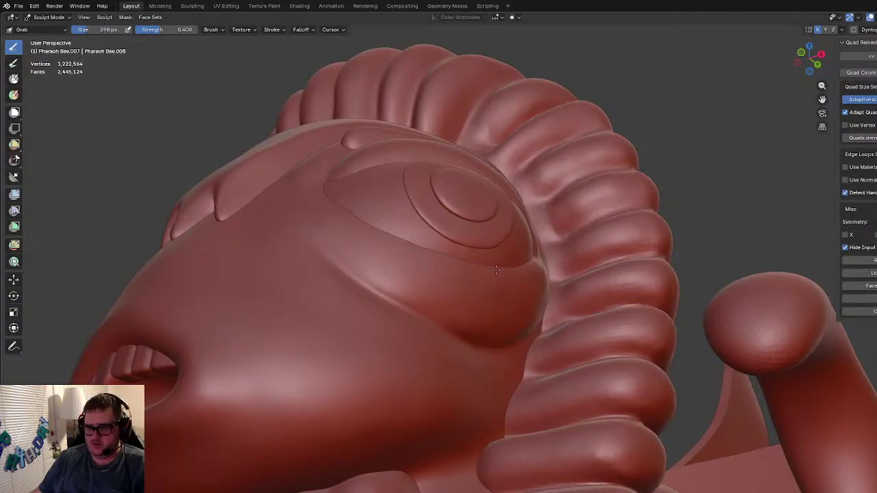
{"action": "middle_click_drag", "start_coordinate": [498, 266], "coordinate": [558, 251]}
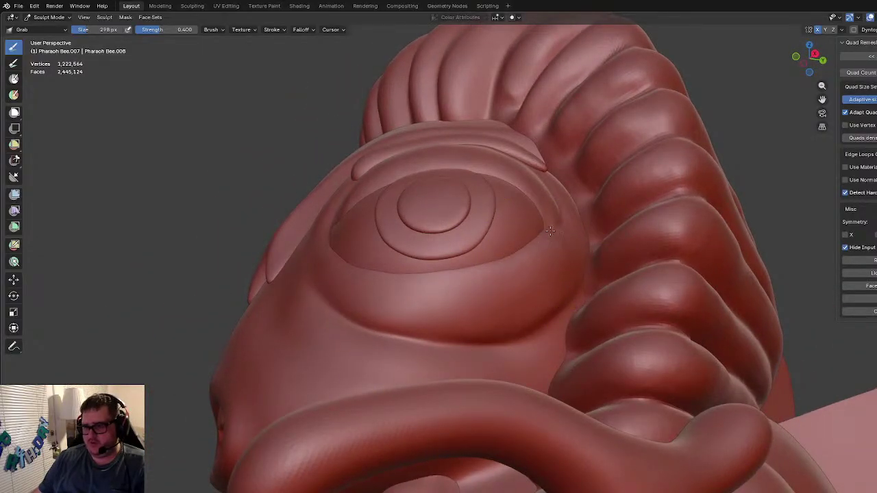
{"action": "middle_click_drag", "start_coordinate": [473, 274], "coordinate": [369, 254]}
{"action": "left_click_drag", "start_coordinate": [368, 254], "coordinate": [388, 230]}
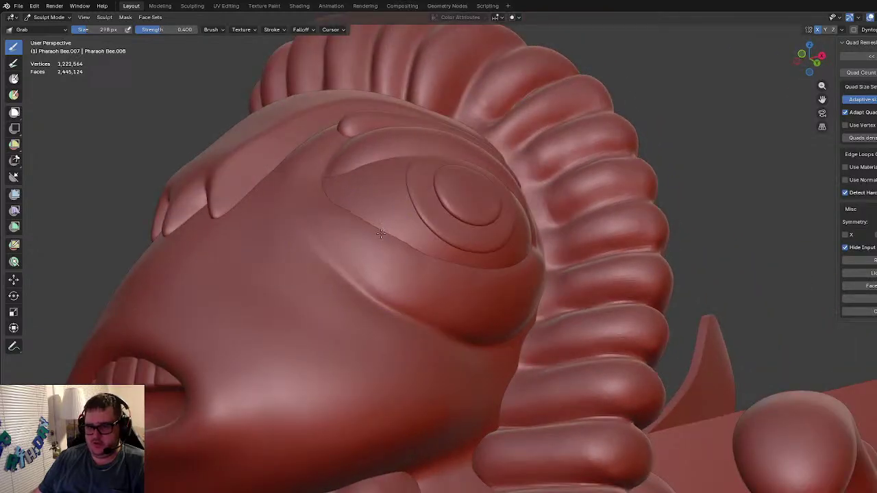
Step: Examine the eyelids and inner eye corner from the front, below and the side for their fit around the eyeball
{"action": "middle_click_drag", "start_coordinate": [389, 241], "coordinate": [368, 206]}
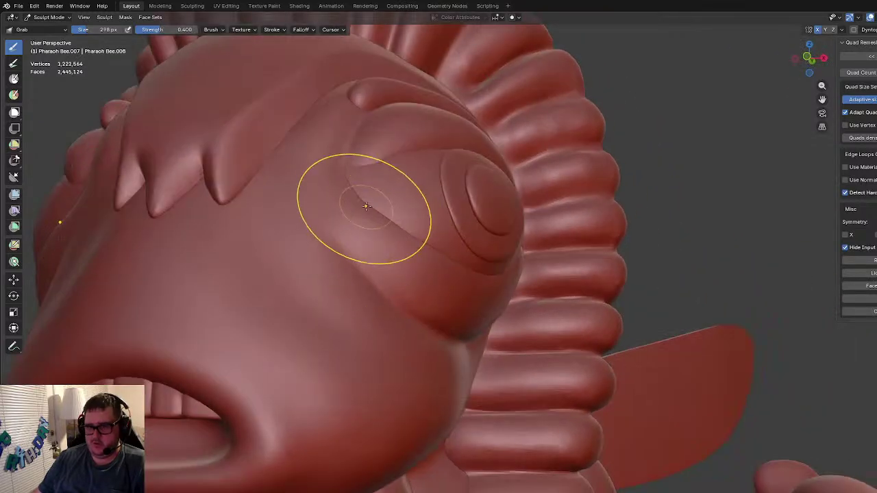
{"action": "middle_click_drag", "start_coordinate": [406, 230], "coordinate": [393, 189]}
{"action": "scroll", "coordinate": [388, 184], "scroll_direction": "down", "scroll_amount": 6}
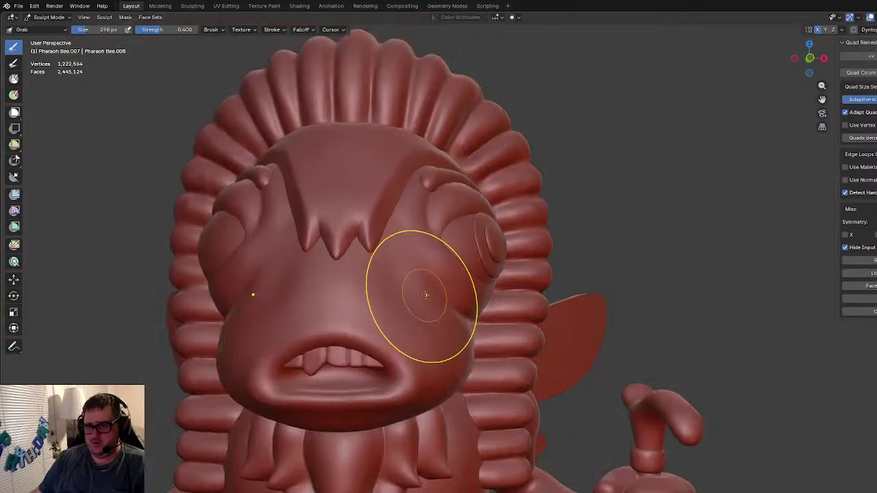
{"action": "scroll", "coordinate": [417, 274], "scroll_direction": "up", "scroll_amount": 6}
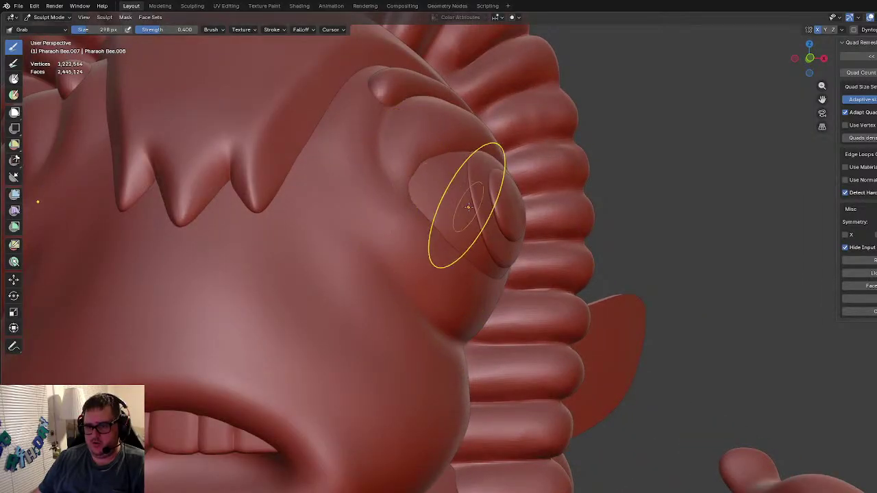
{"action": "scroll", "coordinate": [456, 207], "scroll_direction": "down", "scroll_amount": 3}
{"action": "middle_click_drag", "start_coordinate": [442, 206], "coordinate": [435, 238]}
{"action": "scroll", "coordinate": [411, 246], "scroll_direction": "up", "scroll_amount": 3}
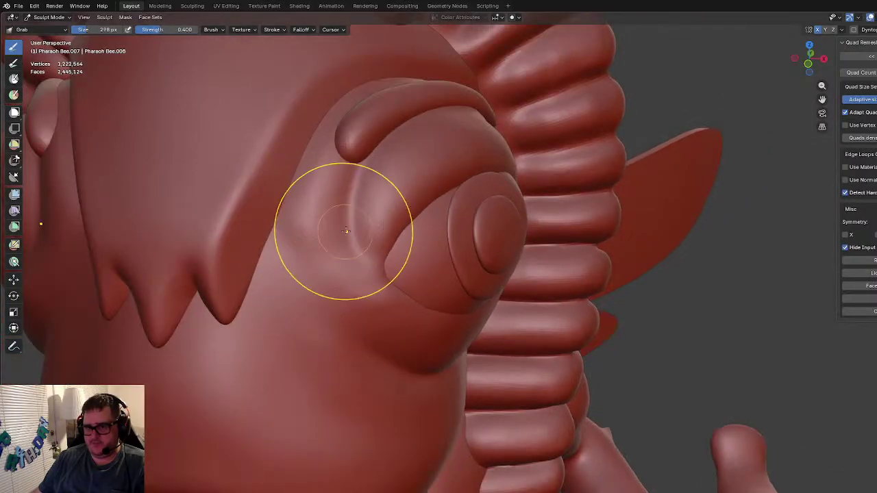
{"action": "middle_click_drag", "start_coordinate": [374, 255], "coordinate": [372, 239]}
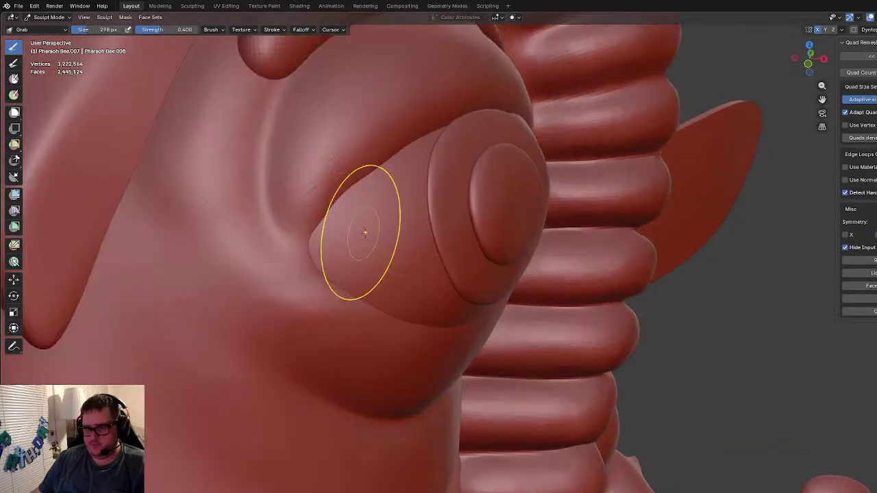
{"action": "middle_click_drag", "start_coordinate": [346, 198], "coordinate": [392, 217]}
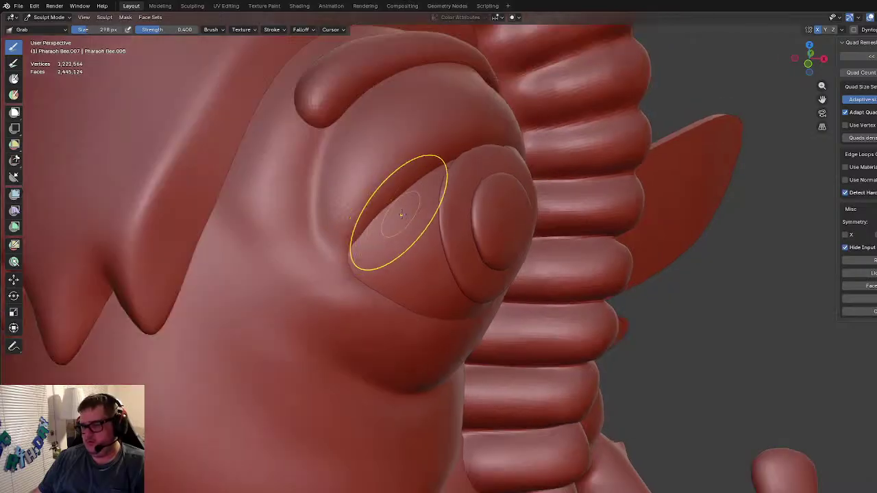
{"action": "middle_click_drag", "start_coordinate": [446, 167], "coordinate": [388, 220]}
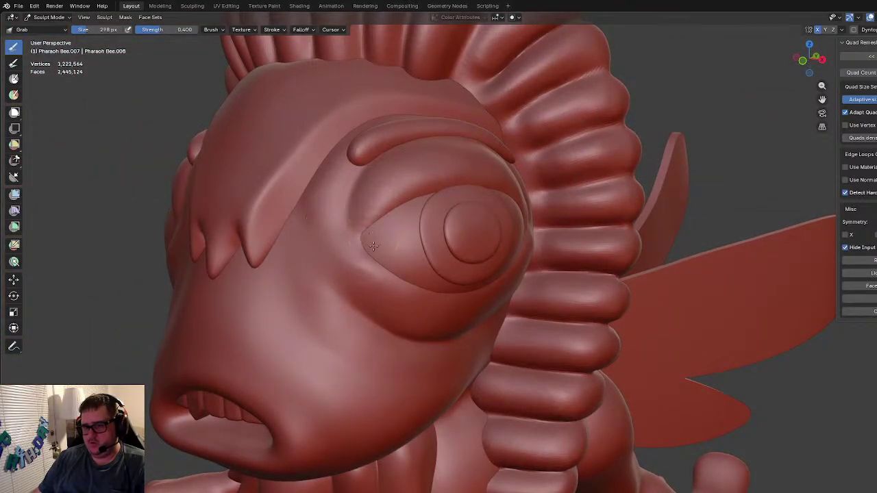
{"action": "scroll", "coordinate": [361, 258], "scroll_direction": "up", "scroll_amount": 3}
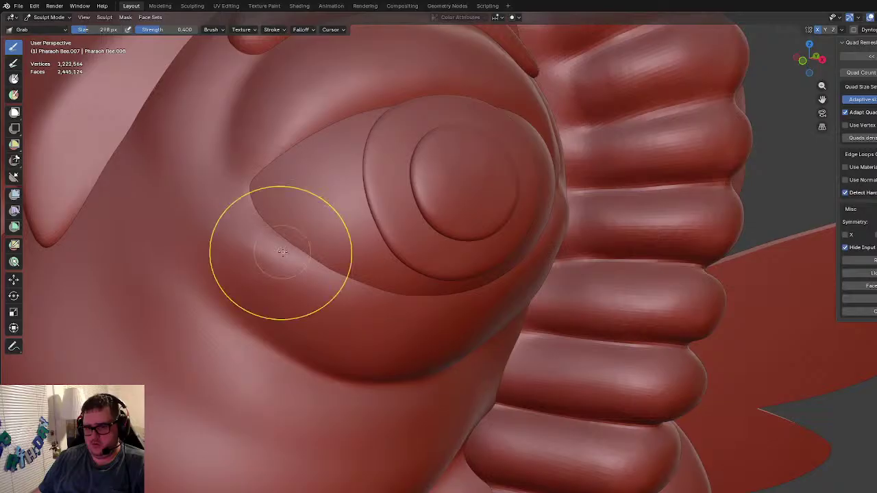
{"action": "scroll", "coordinate": [343, 288], "scroll_direction": "down", "scroll_amount": 4}
{"action": "mouse_move", "coordinate": [343, 287]}
{"action": "middle_mouse_down"}
{"action": "mouse_move", "coordinate": [276, 272]}
{"action": "mouse_move", "coordinate": [345, 278]}
{"action": "mouse_move", "coordinate": [370, 240]}
{"action": "middle_mouse_up"}
{"action": "scroll", "coordinate": [288, 272], "scroll_direction": "up", "scroll_amount": 3}
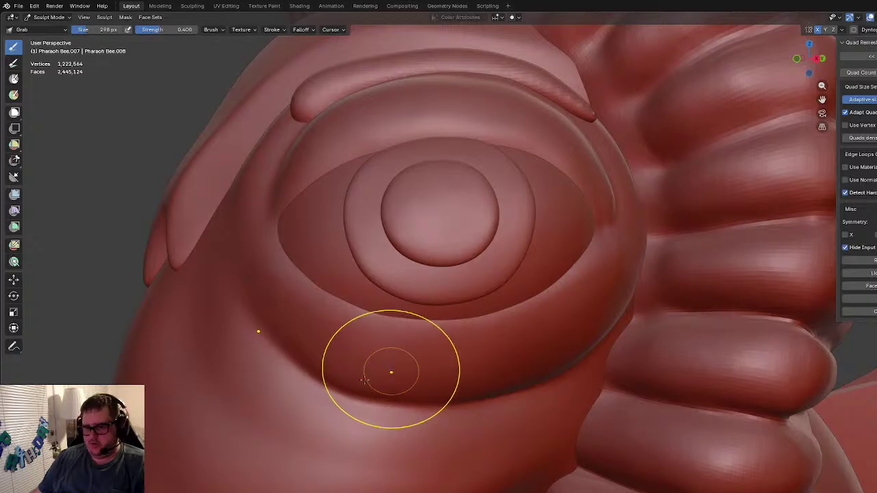
Step: Inspect the head mesh's wireframe density around the eyelids in Edit Mode, and return to Sculpt Mode
{"action": "key", "text": "Tab"}
{"action": "scroll", "coordinate": [448, 348], "scroll_direction": "up", "scroll_amount": 4}
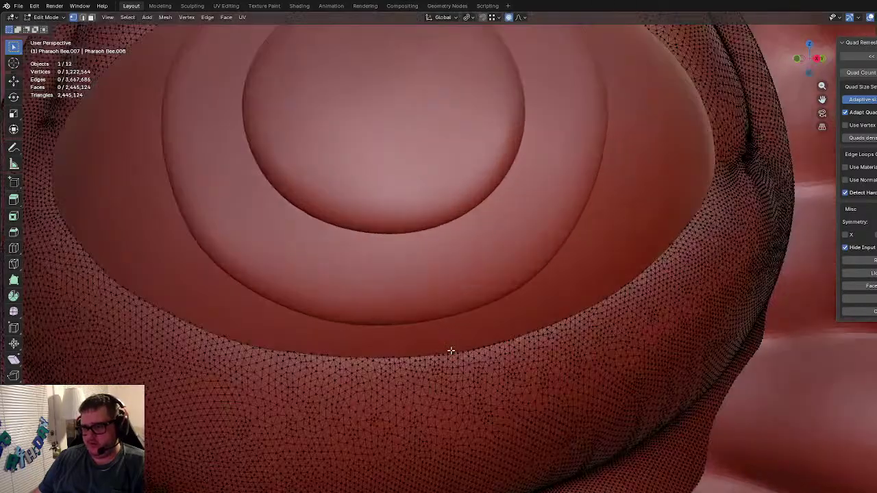
{"action": "scroll", "coordinate": [448, 351], "scroll_direction": "down", "scroll_amount": 3}
{"action": "mouse_move", "coordinate": [450, 350]}
{"action": "middle_mouse_down"}
{"action": "mouse_move", "coordinate": [522, 340]}
{"action": "mouse_move", "coordinate": [463, 348]}
{"action": "middle_mouse_up"}
{"action": "scroll", "coordinate": [474, 356], "scroll_direction": "down", "scroll_amount": 5}
{"action": "scroll", "coordinate": [445, 356], "scroll_direction": "up", "scroll_amount": 5}
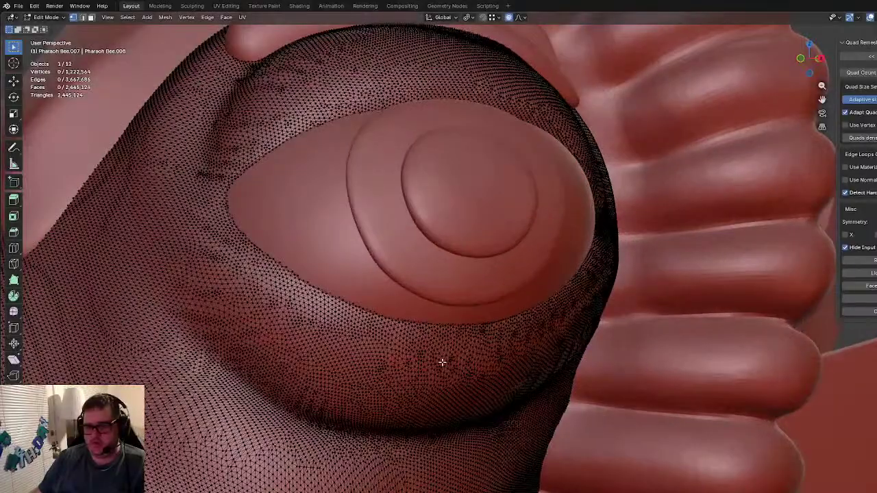
{"action": "key", "text": "Tab"}
Step: Save the file and enable Dyntopo for sculpting the head mesh
{"action": "left_click", "coordinate": [48, 17]}
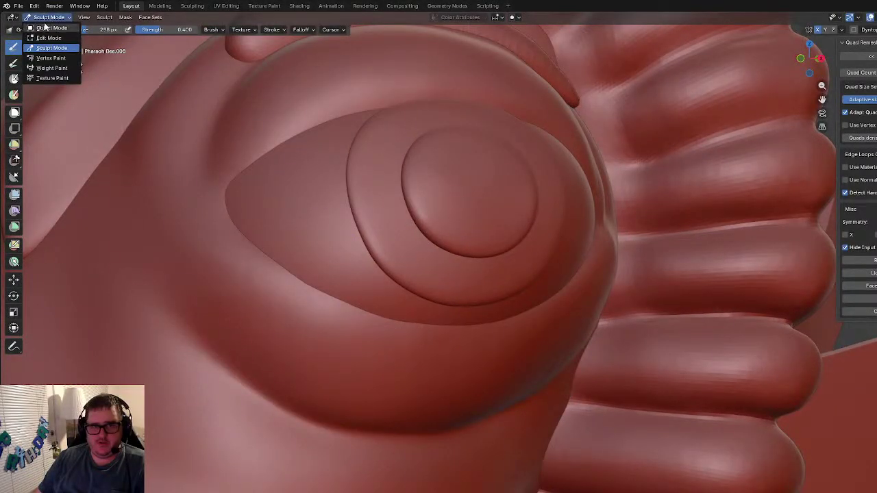
{"action": "left_click", "coordinate": [18, 6]}
{"action": "left_click", "coordinate": [37, 67]}
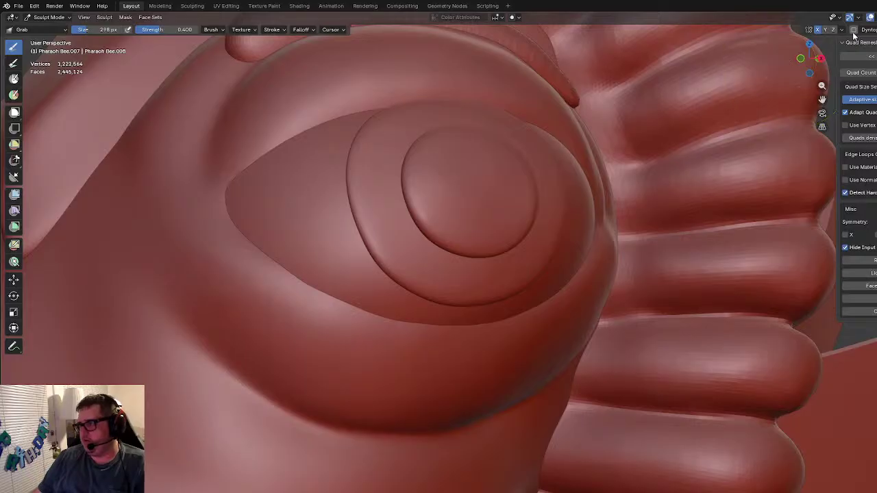
{"action": "left_click", "coordinate": [874, 30]}
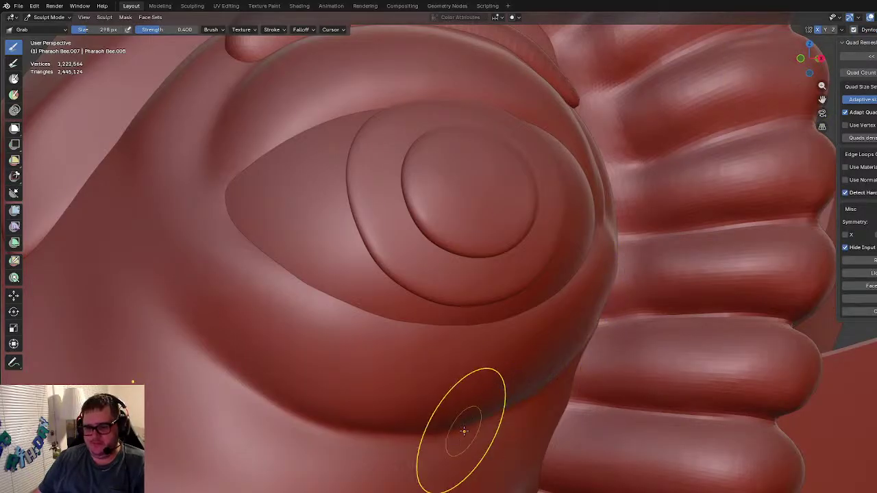
Step: Try building up the lower eyelid below the eyeball with the Clay Strips brush at 178 px and 0.182 strength
{"action": "key", "text": "c"}
{"action": "middle_click_drag", "start_coordinate": [205, 445], "coordinate": [329, 368]}
{"action": "scroll", "coordinate": [328, 368], "scroll_direction": "up", "scroll_amount": 4}
{"action": "key", "text": "f"}
{"action": "left_click", "coordinate": [349, 369]}
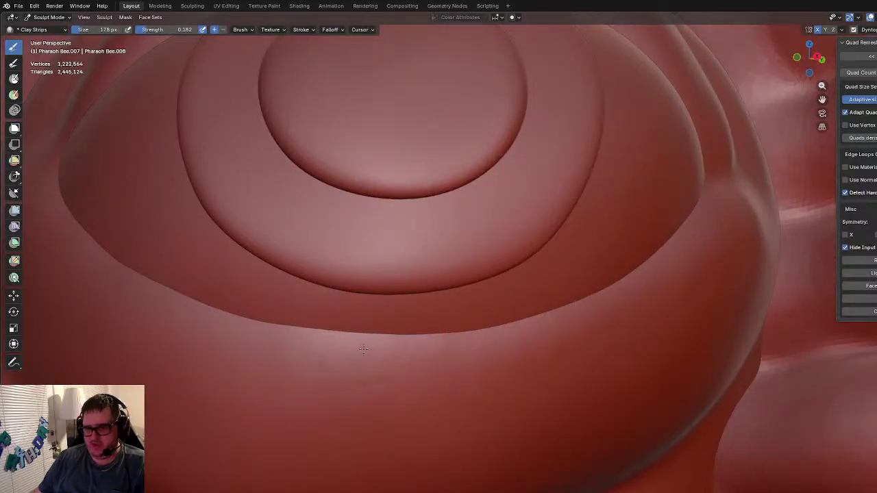
{"action": "left_click_drag", "start_coordinate": [400, 342], "coordinate": [324, 363]}
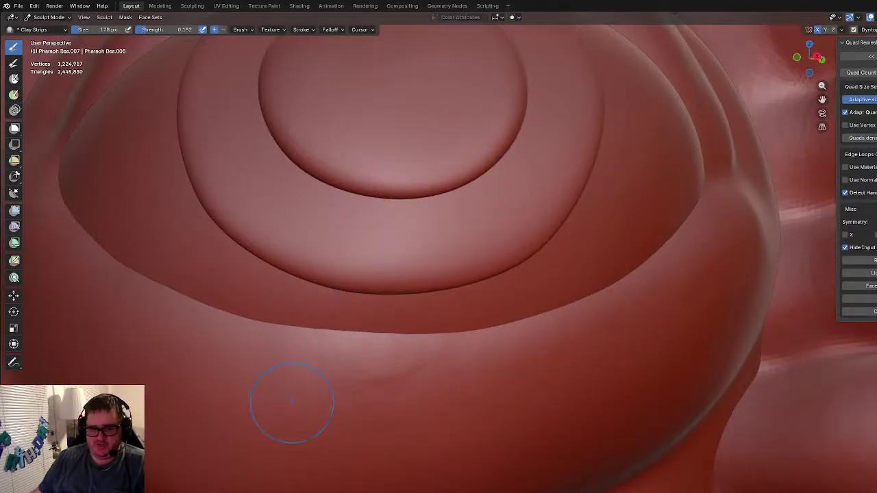
{"action": "key", "text": "ctrl+z"}
Step: Inflate a raised rim along the lower eyelid's edge using the Inflate/Deflate brush at 178 px and 0.500 strength
{"action": "key", "text": "i"}
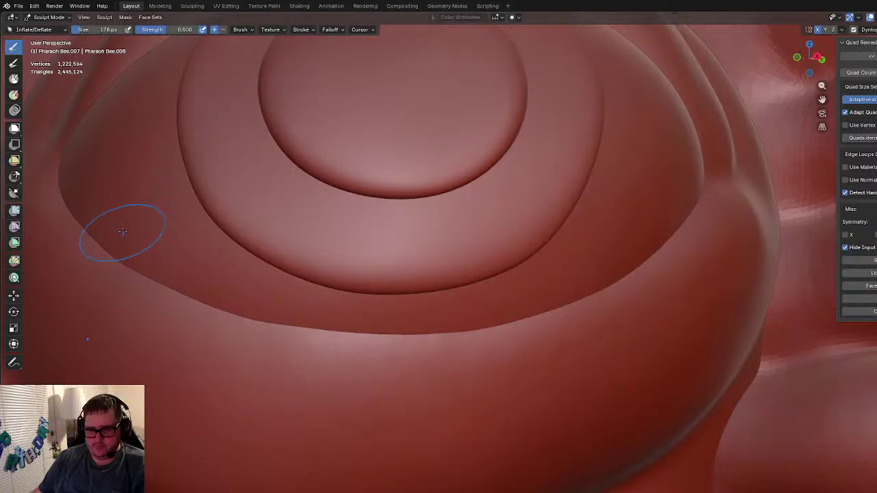
{"action": "mouse_move", "coordinate": [205, 299]}
{"action": "left_mouse_down"}
{"action": "mouse_move", "coordinate": [350, 346]}
{"action": "mouse_move", "coordinate": [445, 339]}
{"action": "left_mouse_up"}
{"action": "middle_click_drag", "start_coordinate": [684, 237], "coordinate": [696, 215]}
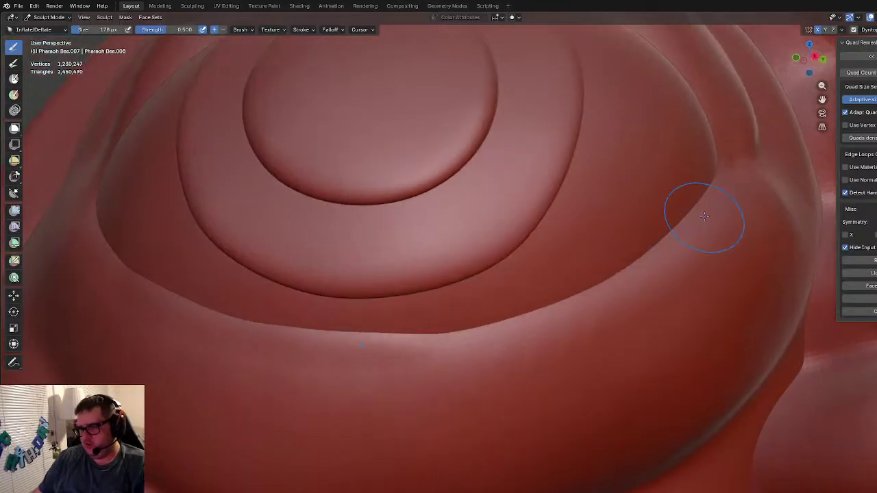
{"action": "mouse_move", "coordinate": [617, 284]}
{"action": "left_mouse_down"}
{"action": "mouse_move", "coordinate": [527, 312]}
{"action": "mouse_move", "coordinate": [398, 334]}
{"action": "mouse_move", "coordinate": [167, 316]}
{"action": "left_mouse_up"}
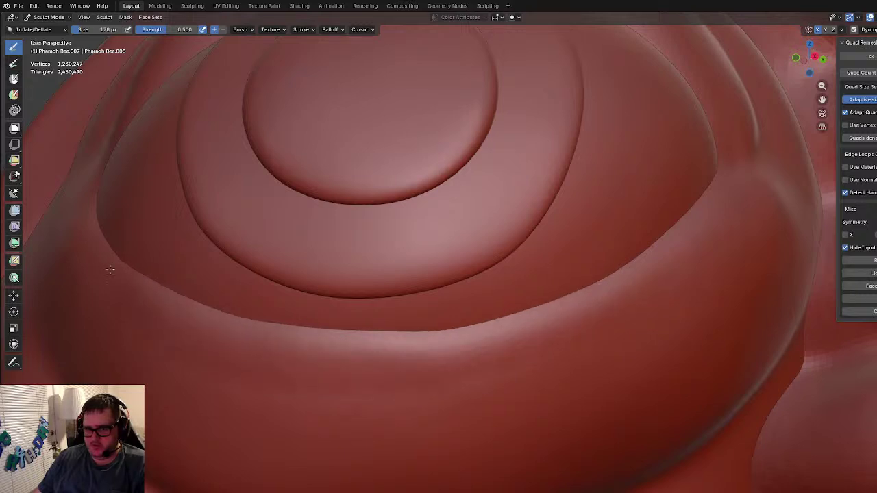
{"action": "left_click_drag", "start_coordinate": [85, 224], "coordinate": [111, 267]}
{"action": "left_click_drag", "start_coordinate": [215, 321], "coordinate": [442, 330]}
{"action": "mouse_move", "coordinate": [600, 292]}
{"action": "left_mouse_down"}
{"action": "mouse_move", "coordinate": [489, 333]}
{"action": "mouse_move", "coordinate": [366, 346]}
{"action": "left_mouse_up"}
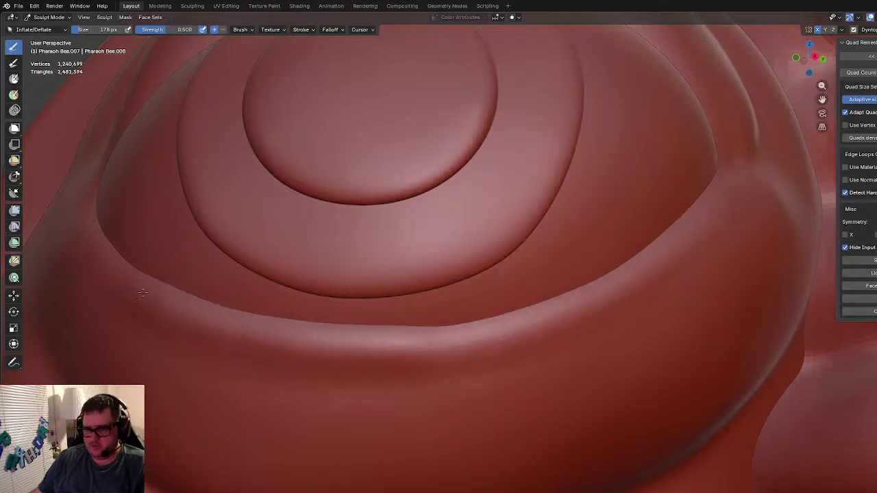
{"action": "left_click_drag", "start_coordinate": [78, 244], "coordinate": [78, 237]}
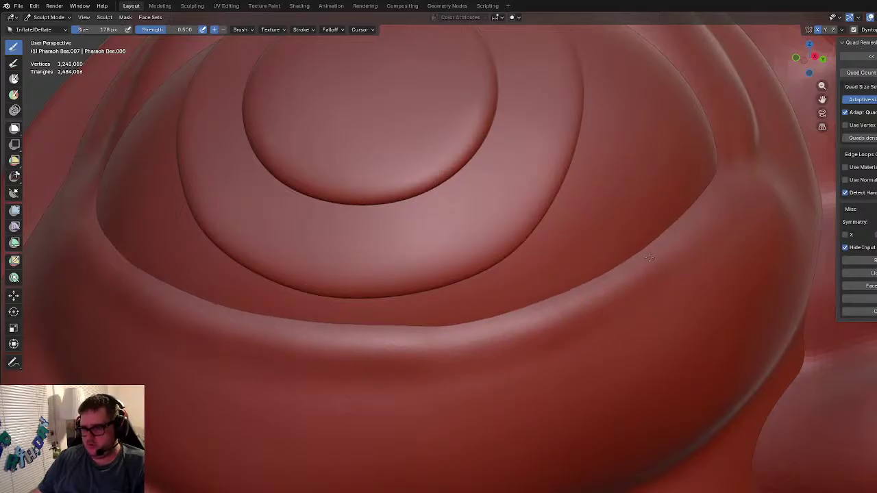
{"action": "mouse_move", "coordinate": [535, 316]}
{"action": "left_mouse_down"}
{"action": "mouse_move", "coordinate": [428, 334]}
{"action": "mouse_move", "coordinate": [307, 337]}
{"action": "left_mouse_up"}
{"action": "left_click_drag", "start_coordinate": [170, 315], "coordinate": [152, 308]}
Step: Thicken the lower eyelid's rim from the inner eye corner around towards the outer corner with the Inflate/Deflate brush
{"action": "mouse_move", "coordinate": [217, 322]}
{"action": "middle_mouse_down"}
{"action": "mouse_move", "coordinate": [209, 303]}
{"action": "mouse_move", "coordinate": [276, 304]}
{"action": "middle_mouse_up"}
{"action": "mouse_move", "coordinate": [188, 219]}
{"action": "left_mouse_down"}
{"action": "mouse_move", "coordinate": [355, 347]}
{"action": "mouse_move", "coordinate": [469, 377]}
{"action": "mouse_move", "coordinate": [207, 244]}
{"action": "left_mouse_up"}
{"action": "mouse_move", "coordinate": [269, 306]}
{"action": "left_mouse_down"}
{"action": "mouse_move", "coordinate": [216, 216]}
{"action": "mouse_move", "coordinate": [409, 370]}
{"action": "left_mouse_up"}
{"action": "mouse_move", "coordinate": [596, 409]}
{"action": "left_mouse_down"}
{"action": "mouse_move", "coordinate": [685, 414]}
{"action": "mouse_move", "coordinate": [792, 374]}
{"action": "mouse_move", "coordinate": [777, 385]}
{"action": "left_mouse_up"}
{"action": "middle_click_drag", "start_coordinate": [731, 411], "coordinate": [500, 391]}
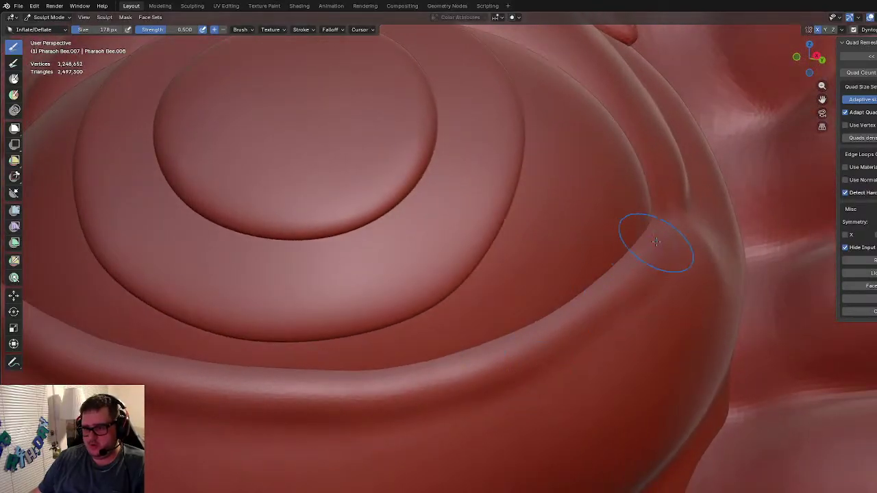
{"action": "mouse_move", "coordinate": [505, 338]}
{"action": "left_mouse_down"}
{"action": "mouse_move", "coordinate": [416, 365]}
{"action": "mouse_move", "coordinate": [326, 371]}
{"action": "left_mouse_up"}
Step: Examine the lower eyelid's raised rim from a distance and up close for even thickness around the eyeball
{"action": "scroll", "coordinate": [401, 368], "scroll_direction": "down", "scroll_amount": 7}
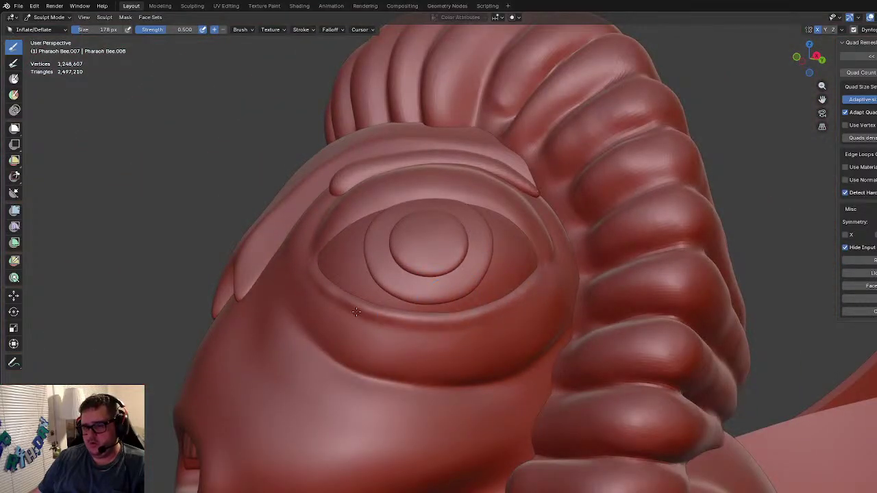
{"action": "scroll", "coordinate": [557, 329], "scroll_direction": "down", "scroll_amount": 6}
{"action": "mouse_move", "coordinate": [499, 350]}
{"action": "middle_mouse_down"}
{"action": "mouse_move", "coordinate": [552, 364]}
{"action": "mouse_move", "coordinate": [473, 363]}
{"action": "mouse_move", "coordinate": [597, 358]}
{"action": "mouse_move", "coordinate": [482, 366]}
{"action": "mouse_move", "coordinate": [457, 344]}
{"action": "middle_mouse_up"}
{"action": "scroll", "coordinate": [461, 363], "scroll_direction": "up", "scroll_amount": 8}
{"action": "scroll", "coordinate": [477, 364], "scroll_direction": "down", "scroll_amount": 7}
{"action": "scroll", "coordinate": [476, 367], "scroll_direction": "up", "scroll_amount": 7}
{"action": "middle_click_drag", "start_coordinate": [581, 241], "coordinate": [565, 246]}
{"action": "scroll", "coordinate": [563, 253], "scroll_direction": "up", "scroll_amount": 3}
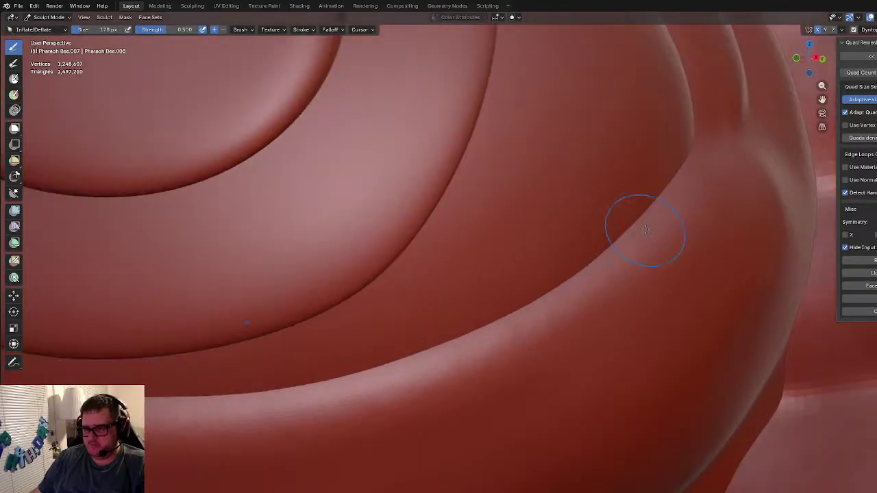
Step: Inflate the lower eyelid's rim again, covering both its outer section and the stretch from the inner corner to the middle
{"action": "mouse_move", "coordinate": [540, 318]}
{"action": "left_mouse_down"}
{"action": "mouse_move", "coordinate": [372, 386]}
{"action": "mouse_move", "coordinate": [254, 411]}
{"action": "mouse_move", "coordinate": [175, 416]}
{"action": "left_mouse_up"}
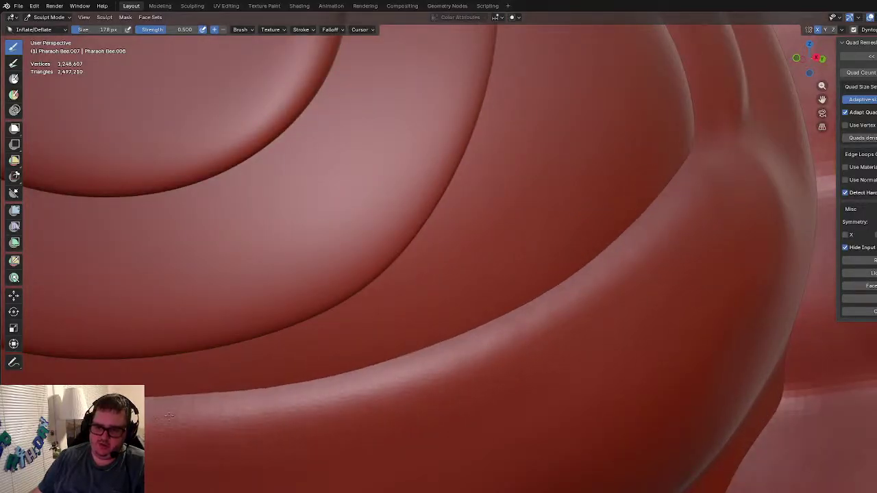
{"action": "middle_click_drag", "start_coordinate": [122, 365], "coordinate": [201, 226]}
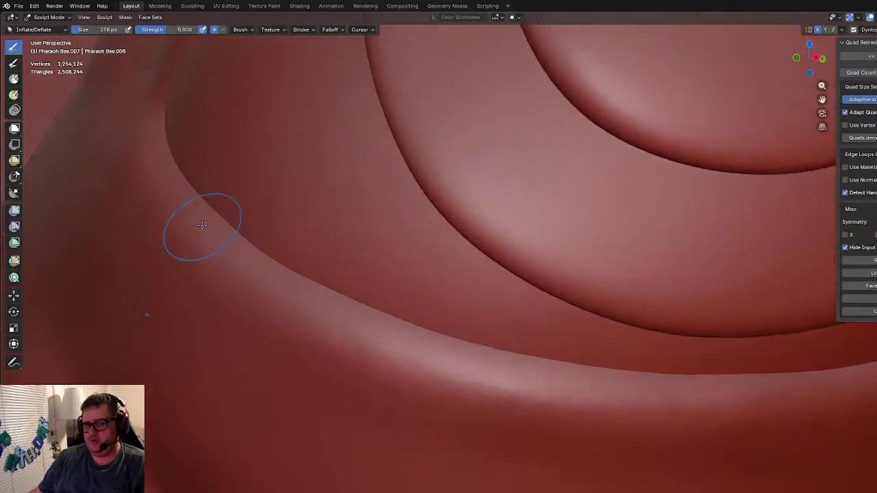
{"action": "mouse_move", "coordinate": [346, 319]}
{"action": "left_mouse_down"}
{"action": "mouse_move", "coordinate": [491, 366]}
{"action": "mouse_move", "coordinate": [680, 409]}
{"action": "left_mouse_up"}
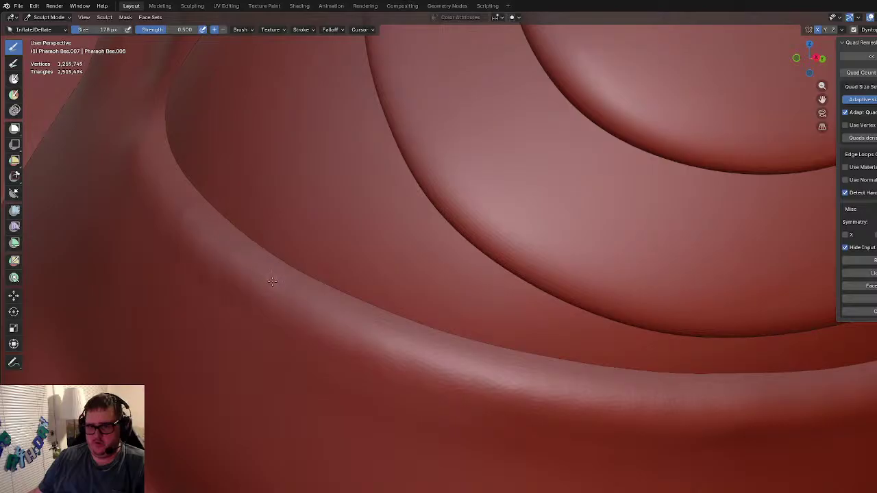
{"action": "mouse_move", "coordinate": [359, 331]}
{"action": "left_mouse_down"}
{"action": "mouse_move", "coordinate": [473, 384]}
{"action": "mouse_move", "coordinate": [783, 407]}
{"action": "left_mouse_up"}
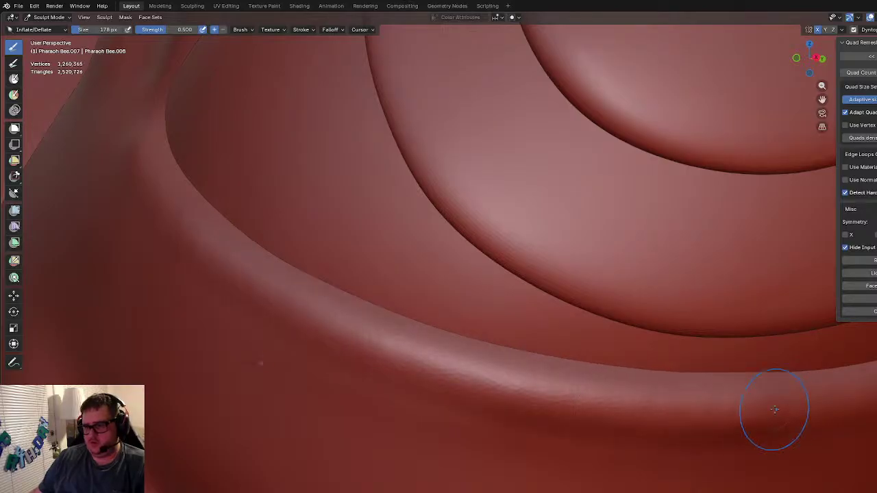
Step: Build up the outer half of the lower eyelid's rim to the outer eye corner with repeated Inflate/Deflate strokes
{"action": "scroll", "coordinate": [596, 361], "scroll_direction": "down", "scroll_amount": 4}
{"action": "scroll", "coordinate": [596, 361], "scroll_direction": "up", "scroll_amount": 2}
{"action": "middle_click_drag", "start_coordinate": [596, 361], "coordinate": [281, 338], "text": "shift"}
{"action": "scroll", "coordinate": [282, 338], "scroll_direction": "up", "scroll_amount": 2}
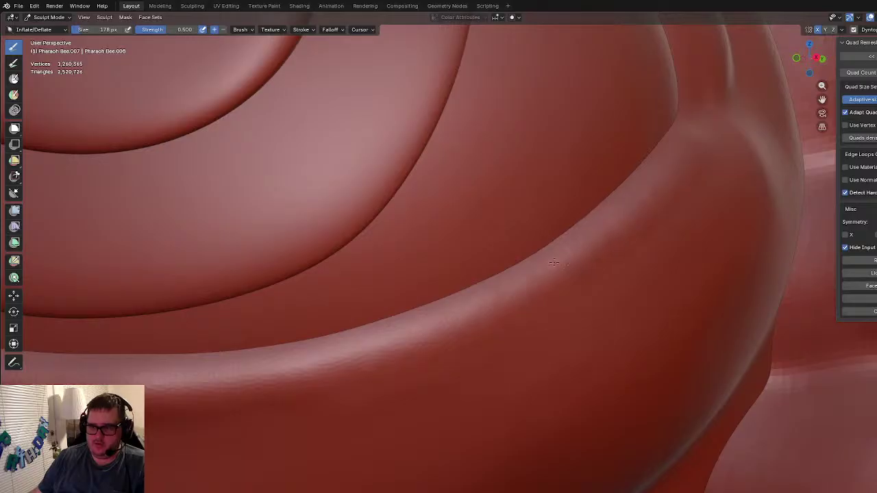
{"action": "left_click_drag", "start_coordinate": [227, 370], "coordinate": [196, 373]}
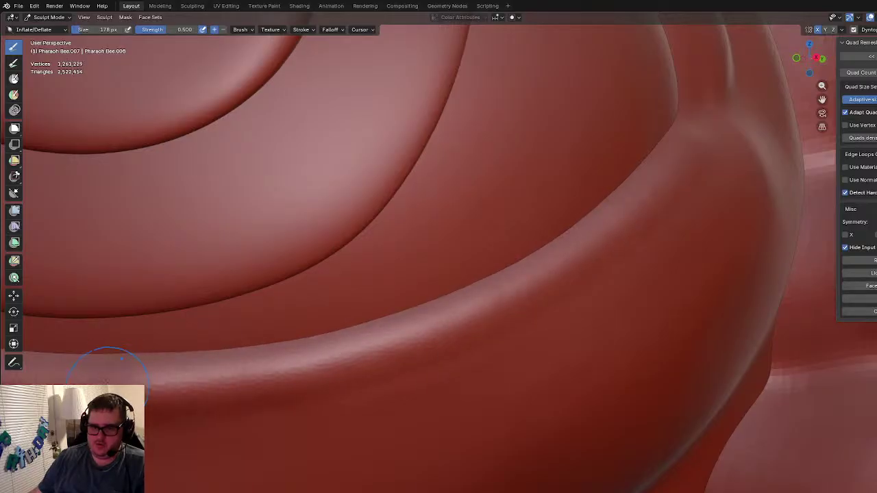
{"action": "left_click_drag", "start_coordinate": [688, 146], "coordinate": [638, 203]}
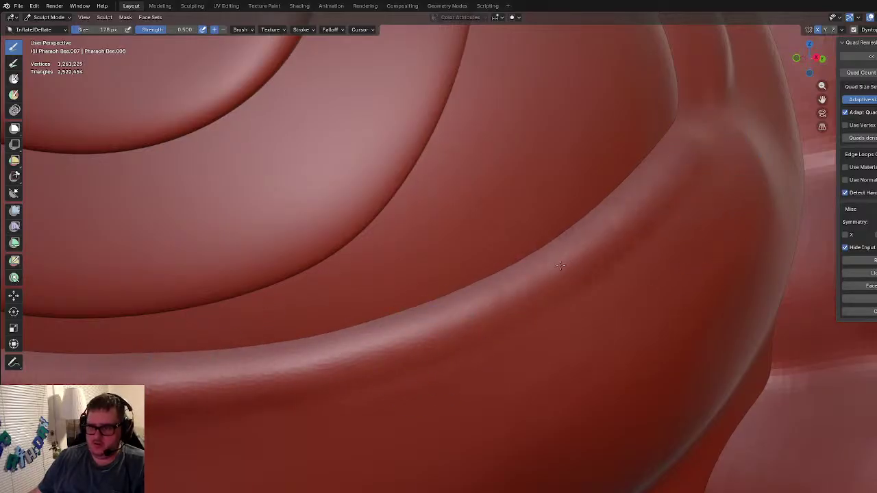
{"action": "mouse_move", "coordinate": [457, 313]}
{"action": "left_mouse_down"}
{"action": "mouse_move", "coordinate": [322, 333]}
{"action": "mouse_move", "coordinate": [254, 378]}
{"action": "mouse_move", "coordinate": [291, 389]}
{"action": "left_mouse_up"}
{"action": "scroll", "coordinate": [291, 389], "scroll_direction": "down", "scroll_amount": 10}
{"action": "scroll", "coordinate": [411, 364], "scroll_direction": "up", "scroll_amount": 10}
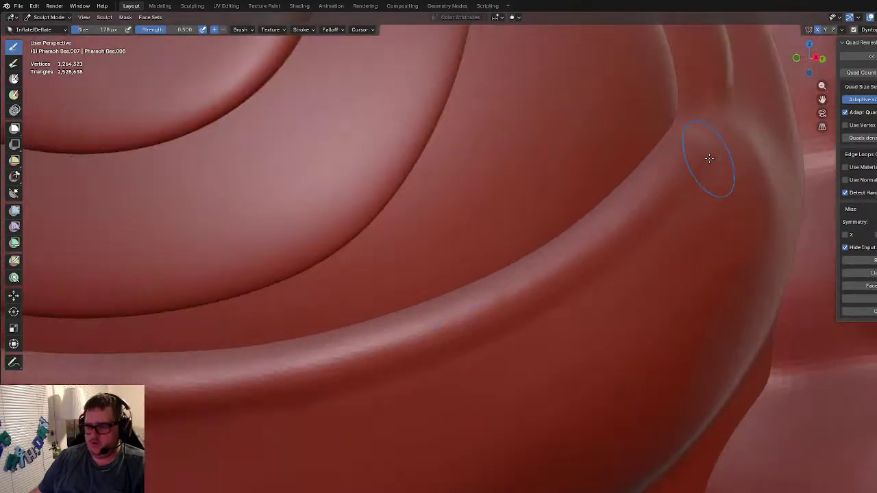
{"action": "mouse_move", "coordinate": [559, 254]}
{"action": "left_mouse_down"}
{"action": "mouse_move", "coordinate": [442, 318]}
{"action": "mouse_move", "coordinate": [275, 364]}
{"action": "mouse_move", "coordinate": [161, 381]}
{"action": "left_mouse_up"}
{"action": "scroll", "coordinate": [564, 324], "scroll_direction": "down", "scroll_amount": 5}
{"action": "scroll", "coordinate": [527, 319], "scroll_direction": "down", "scroll_amount": 11}
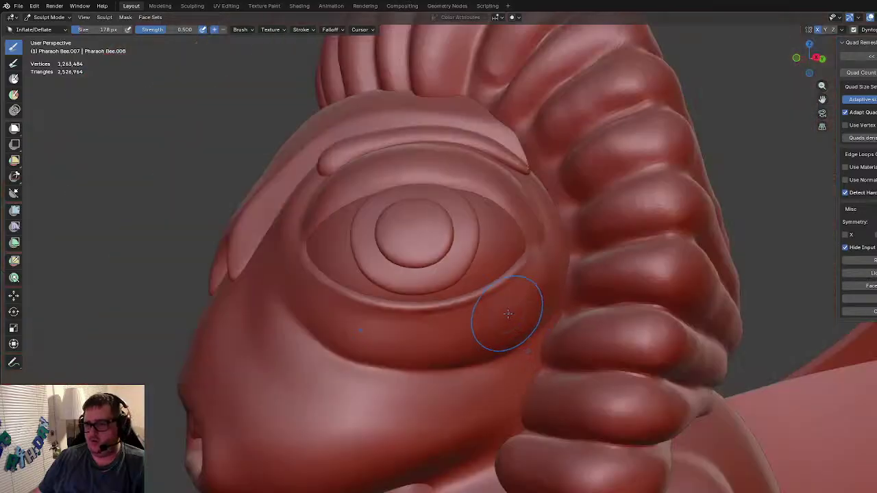
Step: Inflate the inner half of the lower eyelid's rim so it starts distinctly at the inner eye corner
{"action": "middle_click_drag", "start_coordinate": [512, 312], "coordinate": [594, 332]}
{"action": "scroll", "coordinate": [510, 330], "scroll_direction": "up", "scroll_amount": 3}
{"action": "scroll", "coordinate": [508, 330], "scroll_direction": "up", "scroll_amount": 5}
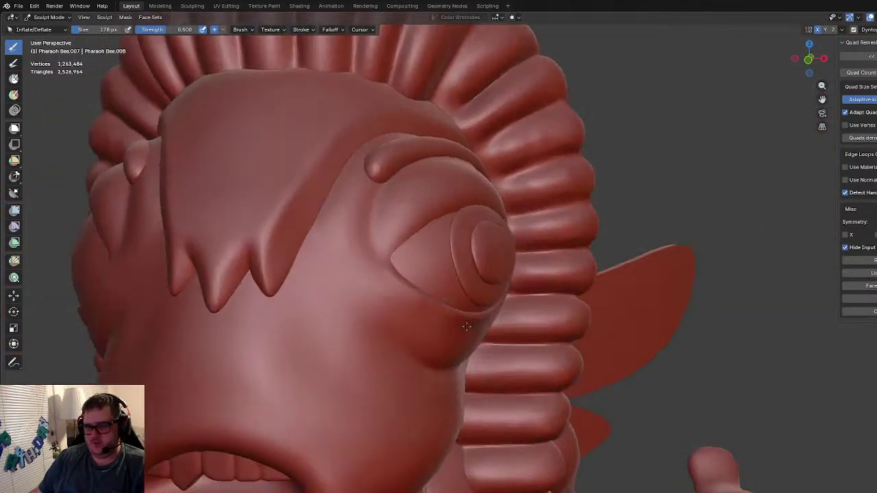
{"action": "scroll", "coordinate": [376, 288], "scroll_direction": "up", "scroll_amount": 2}
{"action": "scroll", "coordinate": [193, 220], "scroll_direction": "up", "scroll_amount": 1}
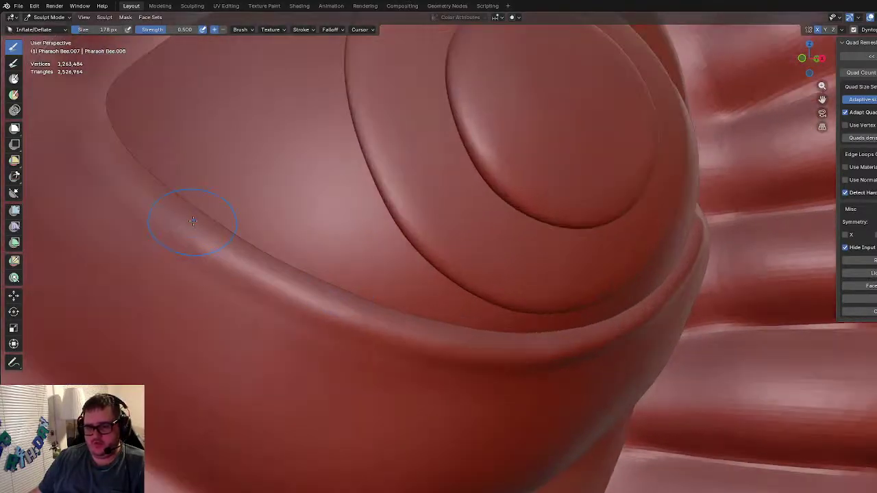
{"action": "middle_click_drag", "start_coordinate": [129, 168], "coordinate": [159, 171], "text": "shift"}
{"action": "mouse_move", "coordinate": [170, 200]}
{"action": "left_mouse_down"}
{"action": "mouse_move", "coordinate": [230, 264]}
{"action": "mouse_move", "coordinate": [314, 313]}
{"action": "mouse_move", "coordinate": [430, 332]}
{"action": "left_mouse_up"}
{"action": "left_click_drag", "start_coordinate": [536, 360], "coordinate": [576, 357]}
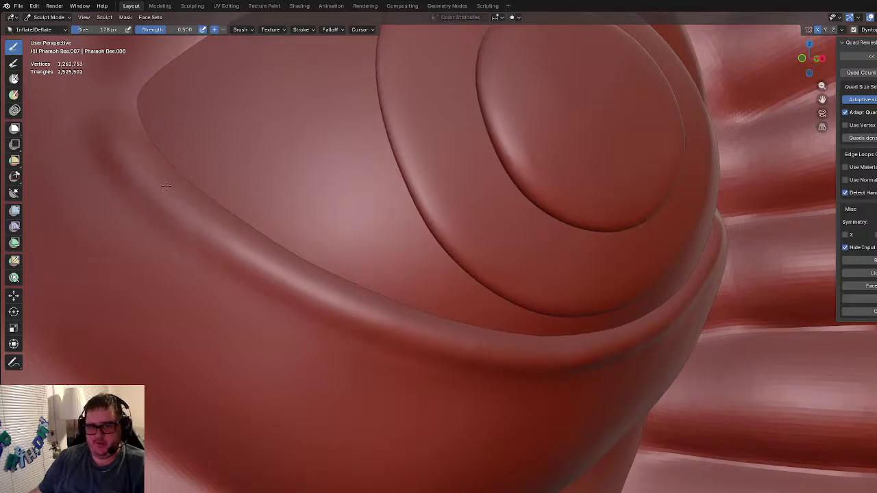
{"action": "mouse_move", "coordinate": [188, 216]}
{"action": "left_mouse_down"}
{"action": "mouse_move", "coordinate": [212, 248]}
{"action": "mouse_move", "coordinate": [363, 299]}
{"action": "left_mouse_up"}
{"action": "scroll", "coordinate": [411, 329], "scroll_direction": "down", "scroll_amount": 8}
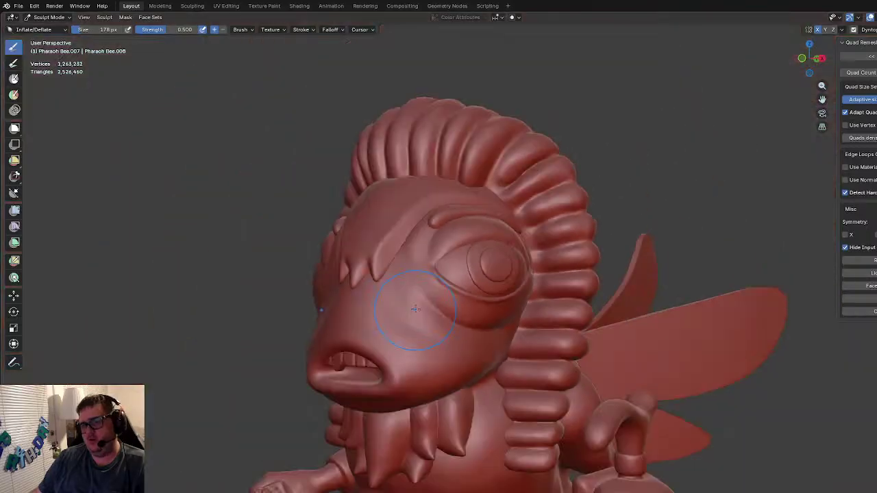
{"action": "scroll", "coordinate": [423, 333], "scroll_direction": "up", "scroll_amount": 10}
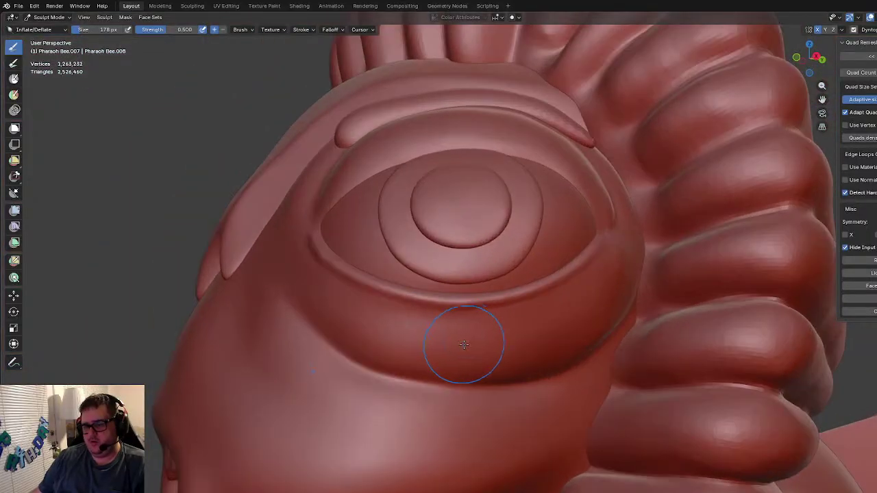
Step: Turn off Dyntopo and flatten the front of the upper eyelid with the Flatten/Contrast brush at 178 px and 0.500 strength
{"action": "mouse_move", "coordinate": [464, 345]}
{"action": "middle_mouse_down"}
{"action": "mouse_move", "coordinate": [454, 368]}
{"action": "mouse_move", "coordinate": [431, 289]}
{"action": "mouse_move", "coordinate": [442, 323]}
{"action": "mouse_move", "coordinate": [436, 273]}
{"action": "mouse_move", "coordinate": [448, 304]}
{"action": "mouse_move", "coordinate": [434, 309]}
{"action": "mouse_move", "coordinate": [427, 297]}
{"action": "middle_mouse_up"}
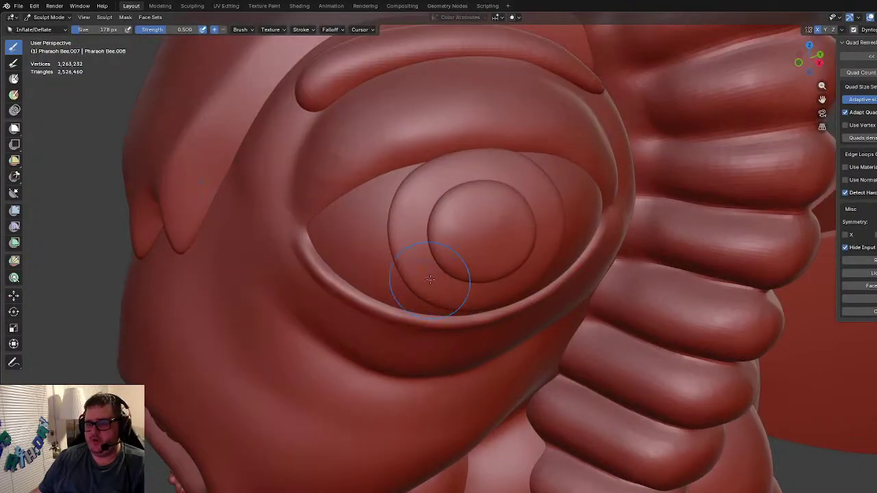
{"action": "middle_click_drag", "start_coordinate": [425, 211], "coordinate": [359, 368]}
{"action": "key", "text": "shift+t"}
{"action": "scroll", "coordinate": [346, 241], "scroll_direction": "up", "scroll_amount": 2}
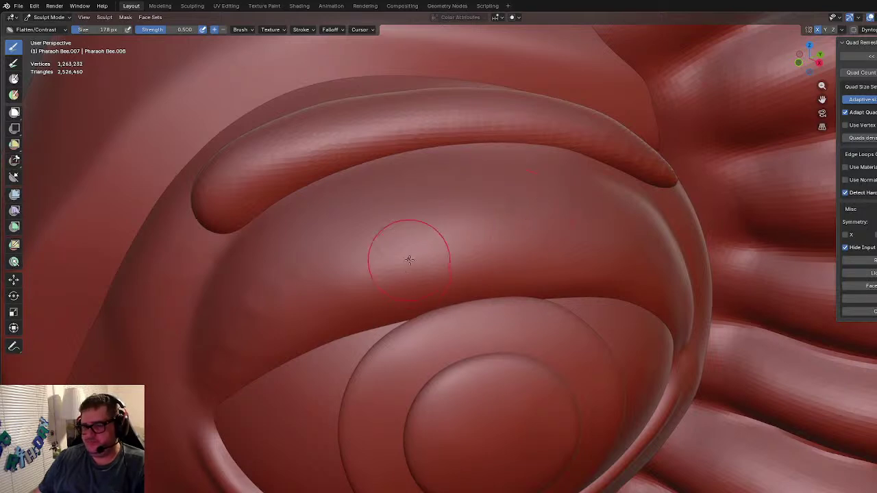
{"action": "left_click_drag", "start_coordinate": [401, 277], "coordinate": [423, 224]}
{"action": "left_click_drag", "start_coordinate": [466, 262], "coordinate": [532, 207]}
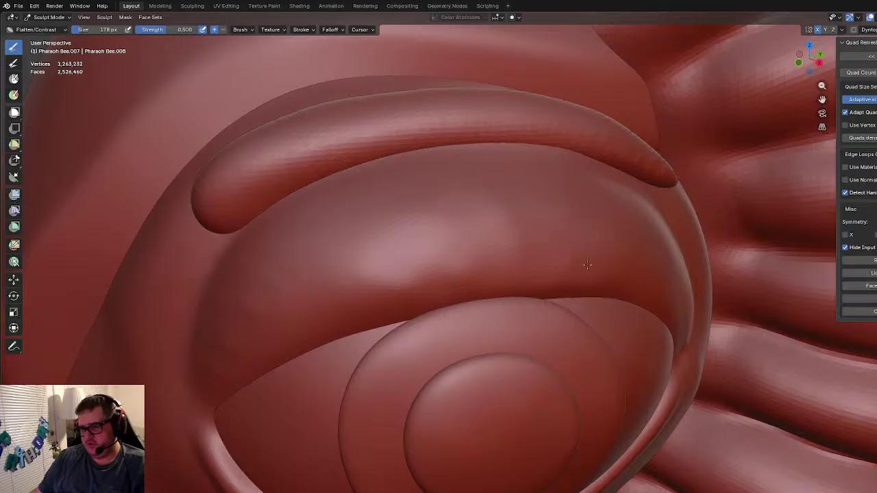
{"action": "mouse_move", "coordinate": [406, 218]}
{"action": "left_mouse_down"}
{"action": "mouse_move", "coordinate": [348, 269]}
{"action": "mouse_move", "coordinate": [282, 305]}
{"action": "left_mouse_up"}
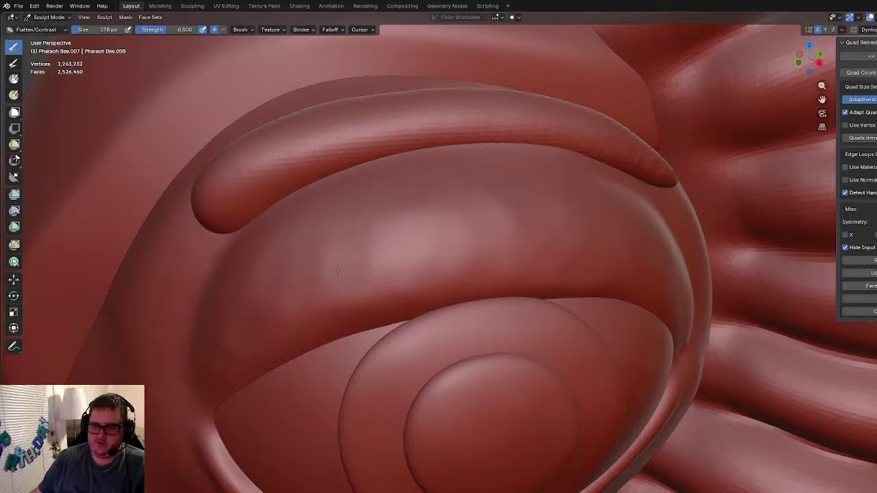
{"action": "left_click_drag", "start_coordinate": [427, 189], "coordinate": [478, 207]}
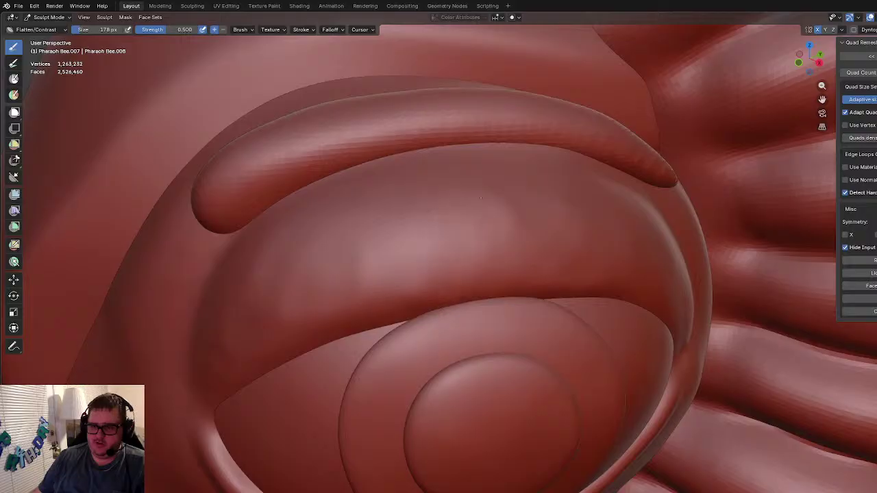
Step: Flatten the outer part of the upper eyelid below the tapered end of the brow with the Flatten/Contrast brush
{"action": "scroll", "coordinate": [576, 258], "scroll_direction": "down", "scroll_amount": 3}
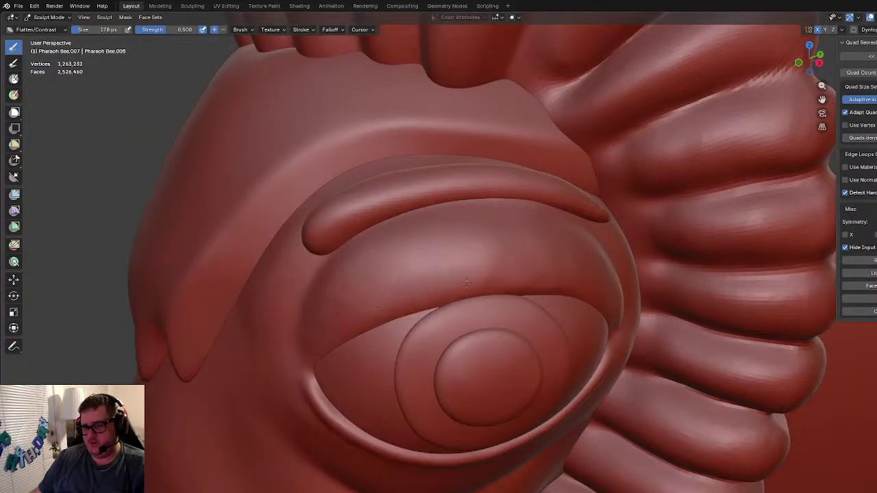
{"action": "middle_click_drag", "start_coordinate": [597, 294], "coordinate": [509, 288]}
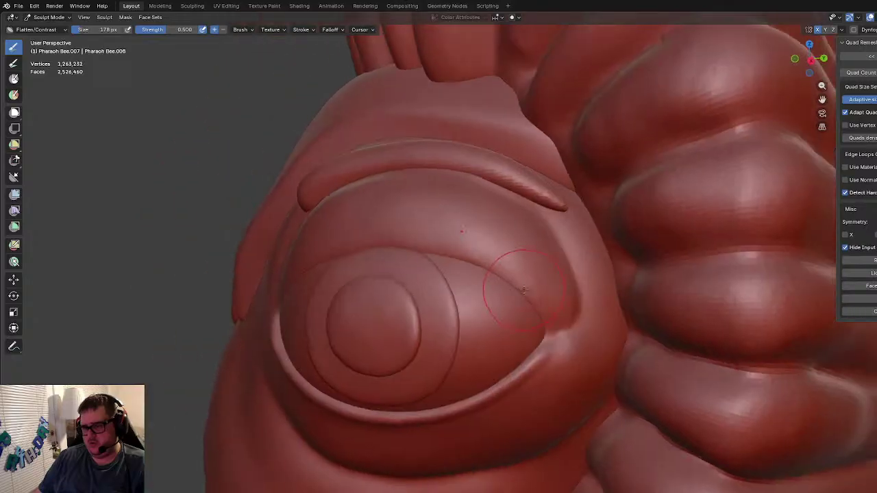
{"action": "scroll", "coordinate": [509, 288], "scroll_direction": "up", "scroll_amount": 1}
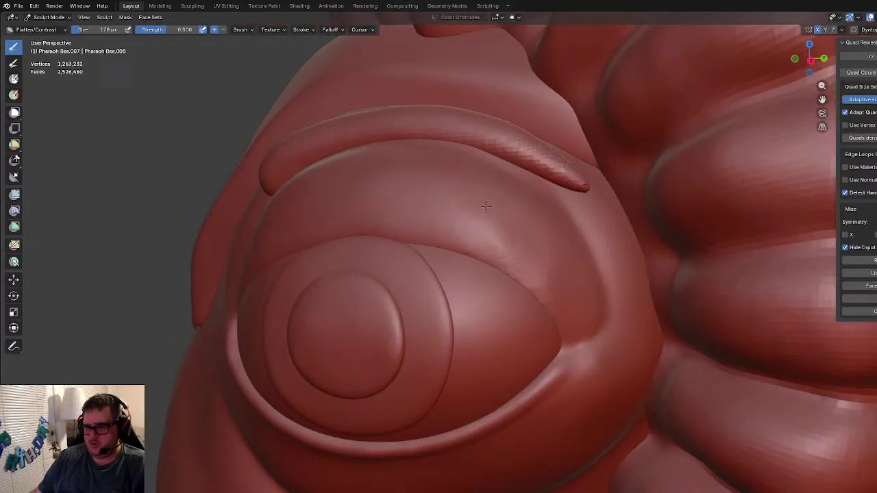
{"action": "mouse_move", "coordinate": [436, 207]}
{"action": "left_mouse_down"}
{"action": "mouse_move", "coordinate": [481, 236]}
{"action": "mouse_move", "coordinate": [511, 237]}
{"action": "mouse_move", "coordinate": [526, 263]}
{"action": "left_mouse_up"}
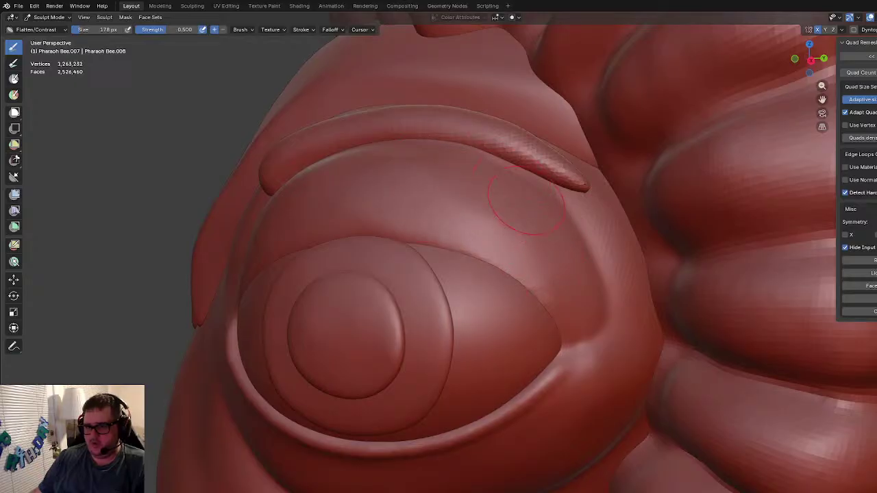
{"action": "middle_click_drag", "start_coordinate": [442, 204], "coordinate": [616, 284]}
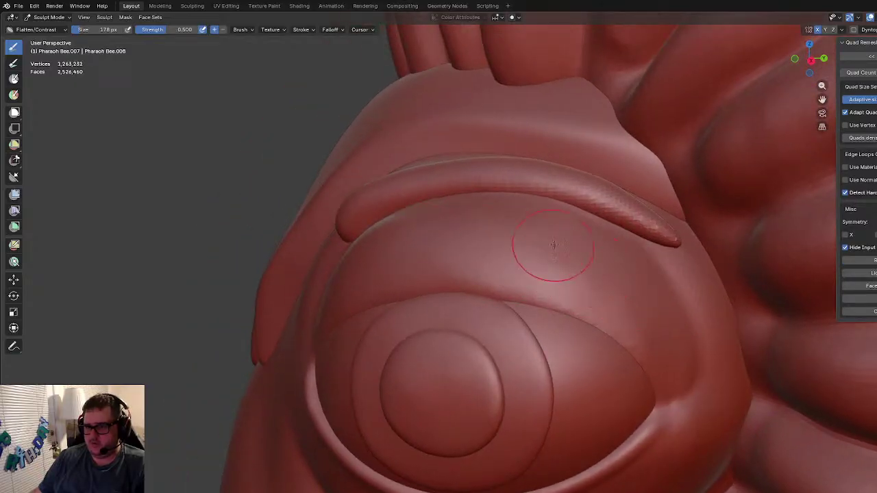
{"action": "mouse_move", "coordinate": [465, 226]}
{"action": "middle_mouse_down"}
{"action": "mouse_move", "coordinate": [522, 253]}
{"action": "mouse_move", "coordinate": [500, 272]}
{"action": "middle_mouse_up"}
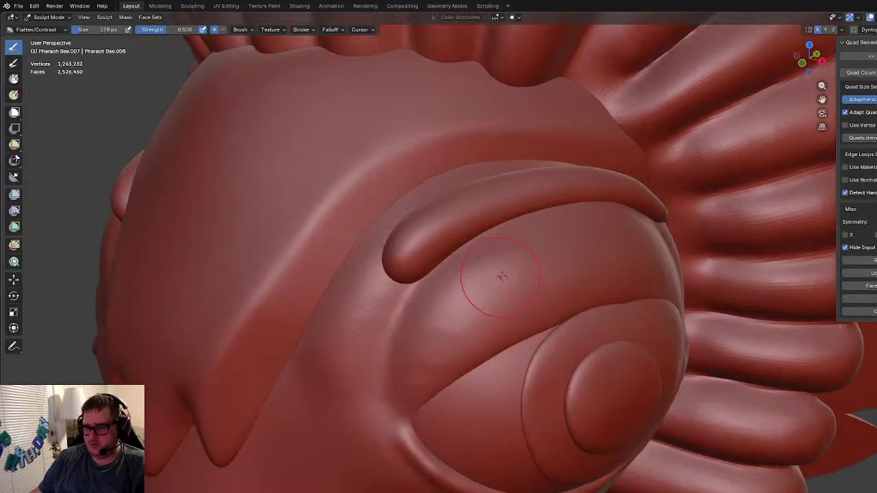
Step: Examine the flattened upper eyelid and the finished lower rim from several angles around the eye
{"action": "scroll", "coordinate": [501, 272], "scroll_direction": "up", "scroll_amount": 1}
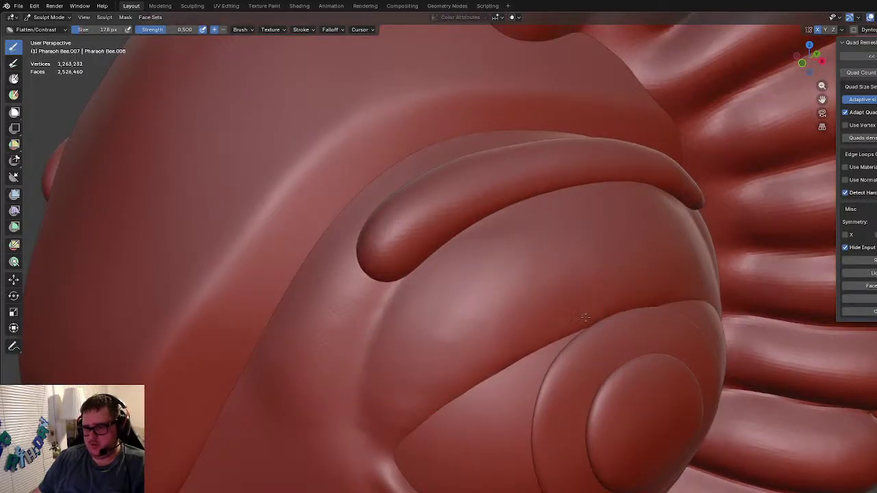
{"action": "scroll", "coordinate": [610, 281], "scroll_direction": "down", "scroll_amount": 7}
{"action": "mouse_move", "coordinate": [562, 284]}
{"action": "middle_mouse_down"}
{"action": "mouse_move", "coordinate": [567, 266]}
{"action": "mouse_move", "coordinate": [518, 279]}
{"action": "mouse_move", "coordinate": [538, 266]}
{"action": "mouse_move", "coordinate": [627, 269]}
{"action": "mouse_move", "coordinate": [619, 254]}
{"action": "mouse_move", "coordinate": [589, 274]}
{"action": "middle_mouse_up"}
{"action": "scroll", "coordinate": [537, 267], "scroll_direction": "down", "scroll_amount": 3}
{"action": "scroll", "coordinate": [504, 304], "scroll_direction": "up", "scroll_amount": 5}
{"action": "middle_click_drag", "start_coordinate": [504, 304], "coordinate": [462, 254]}
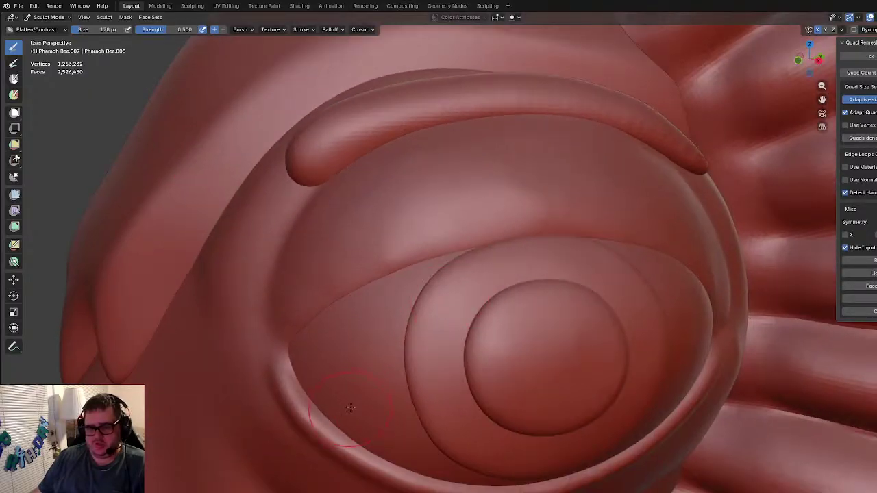
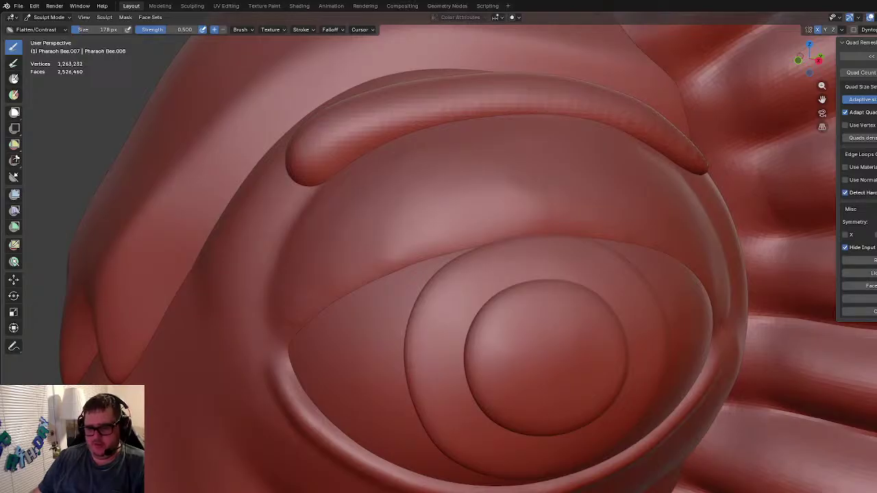
{"action": "scroll", "coordinate": [282, 409], "scroll_direction": "up", "scroll_amount": 1}
{"action": "middle_click_drag", "start_coordinate": [395, 361], "coordinate": [387, 351]}
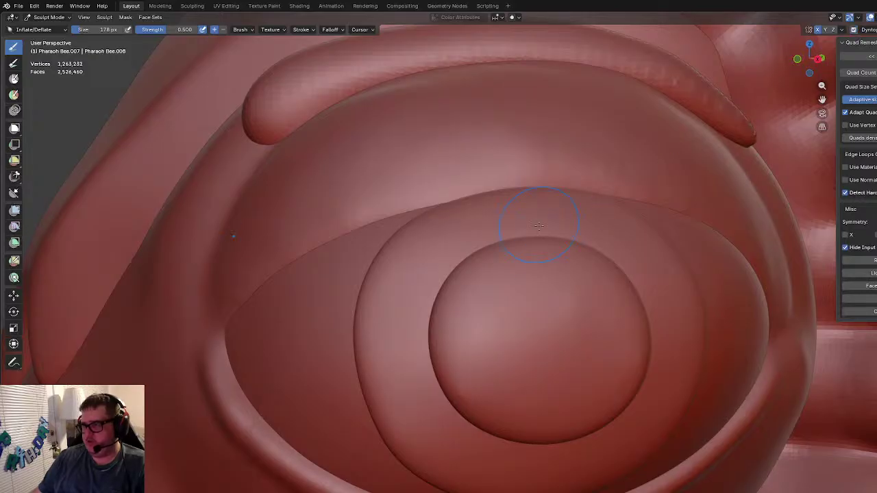
Step: Turn on Dyntopo and raise a rim along the upper eyelid's edge above the iris with Inflate/Deflate at 178 px and 0.500 strength
{"action": "scroll", "coordinate": [500, 215], "scroll_direction": "up", "scroll_amount": 2}
{"action": "middle_click_drag", "start_coordinate": [527, 176], "coordinate": [445, 210]}
{"action": "left_click_drag", "start_coordinate": [450, 225], "coordinate": [411, 219]}
{"action": "middle_click_drag", "start_coordinate": [627, 245], "coordinate": [619, 263]}
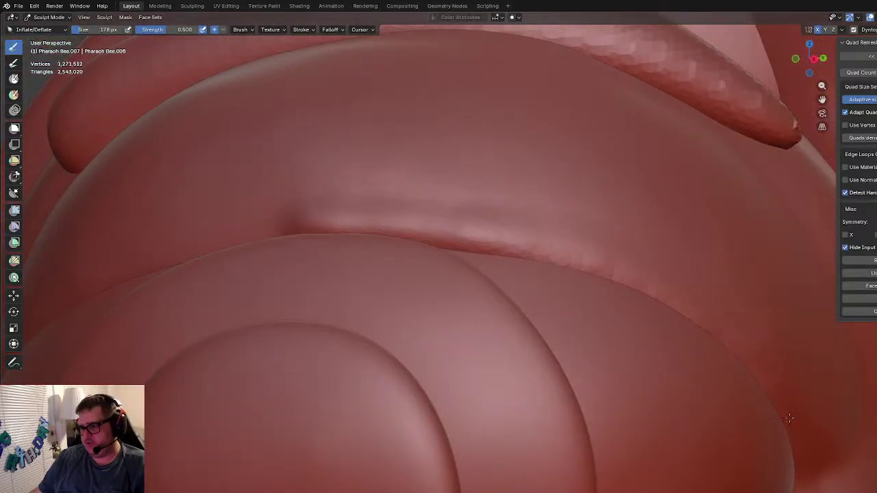
{"action": "left_click_drag", "start_coordinate": [679, 292], "coordinate": [375, 217]}
{"action": "mouse_move", "coordinate": [258, 218]}
{"action": "left_mouse_down"}
{"action": "mouse_move", "coordinate": [196, 255]}
{"action": "mouse_move", "coordinate": [193, 243]}
{"action": "left_mouse_up"}
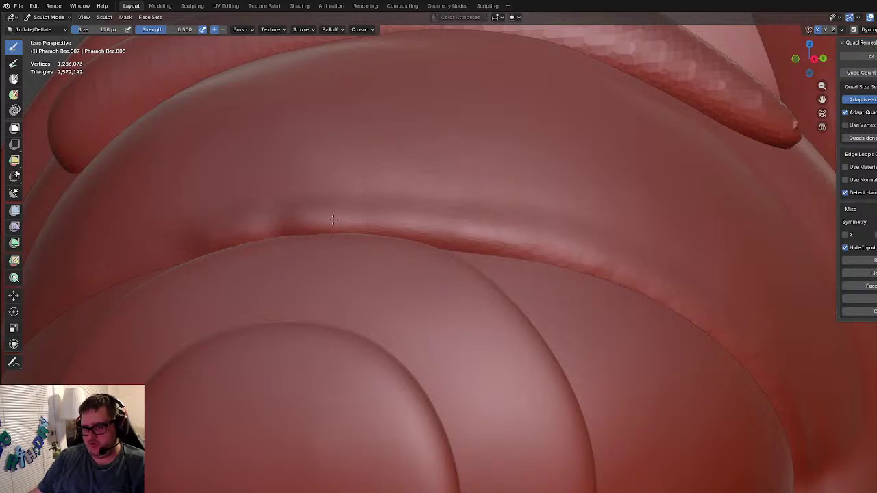
{"action": "mouse_move", "coordinate": [260, 235]}
{"action": "left_mouse_down"}
{"action": "mouse_move", "coordinate": [384, 229]}
{"action": "mouse_move", "coordinate": [615, 276]}
{"action": "mouse_move", "coordinate": [574, 266]}
{"action": "left_mouse_up"}
{"action": "left_click_drag", "start_coordinate": [722, 320], "coordinate": [772, 388]}
Step: Build up the outer half of the upper eyelid's rim from the iris towards the outer eye corner with repeated Inflate/Deflate strokes
{"action": "scroll", "coordinate": [724, 381], "scroll_direction": "up", "scroll_amount": 1}
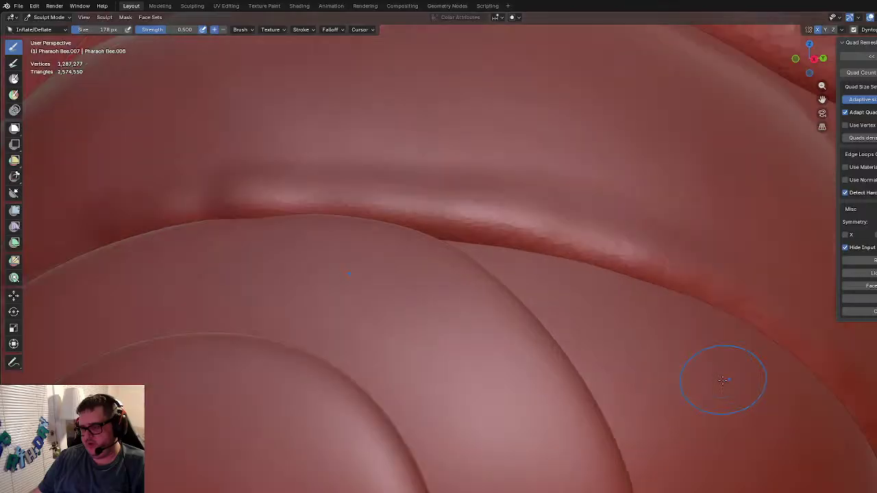
{"action": "scroll", "coordinate": [630, 330], "scroll_direction": "down", "scroll_amount": 3}
{"action": "left_click_drag", "start_coordinate": [382, 244], "coordinate": [448, 239]}
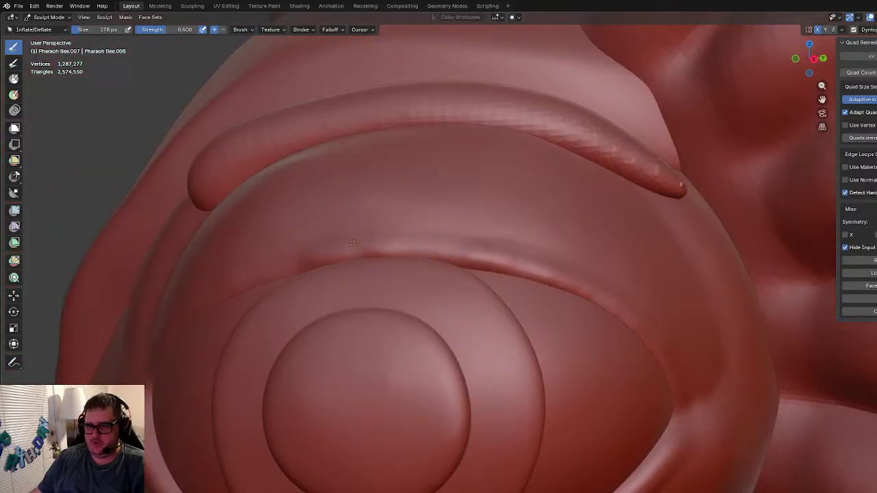
{"action": "scroll", "coordinate": [577, 304], "scroll_direction": "up", "scroll_amount": 4}
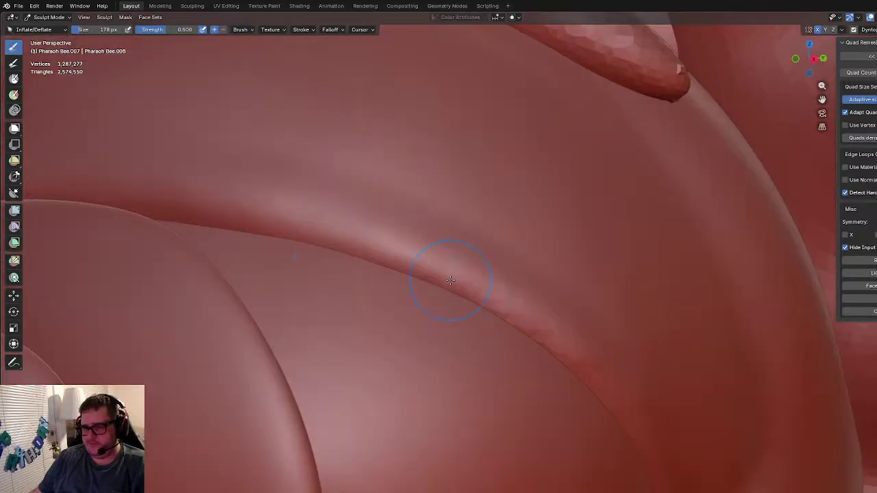
{"action": "left_click_drag", "start_coordinate": [615, 426], "coordinate": [640, 490]}
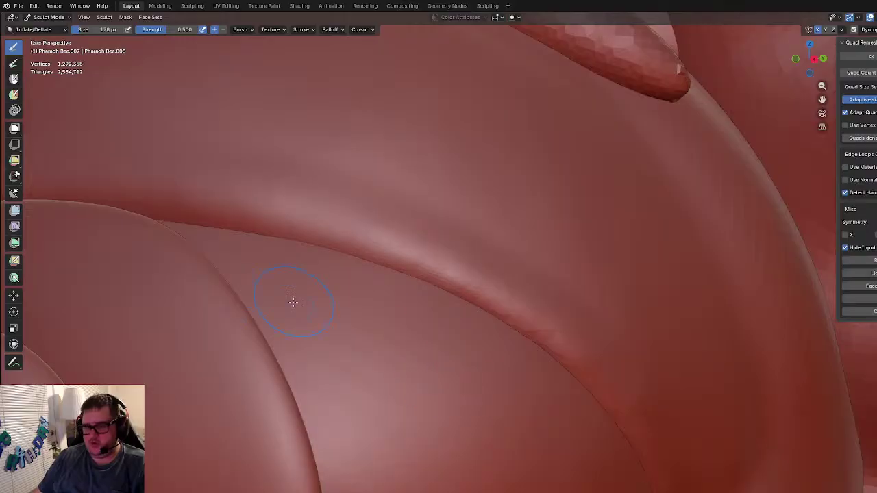
{"action": "left_click_drag", "start_coordinate": [220, 216], "coordinate": [494, 292]}
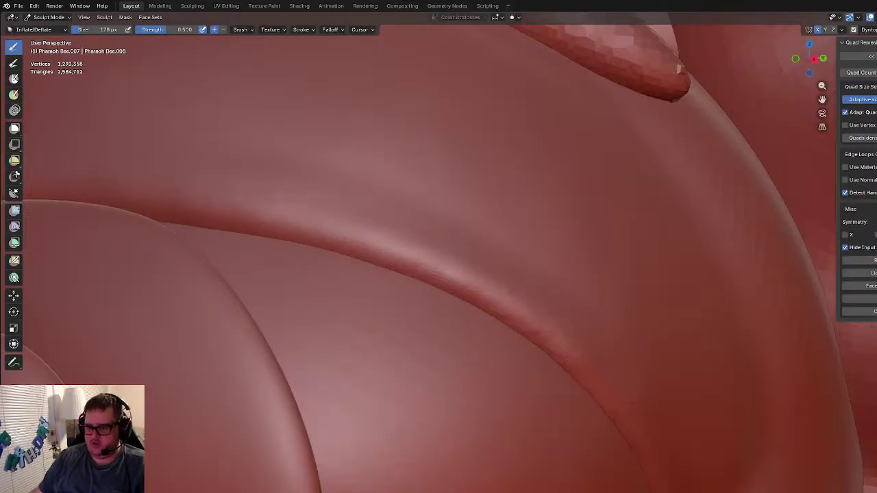
{"action": "left_click_drag", "start_coordinate": [540, 337], "coordinate": [245, 212]}
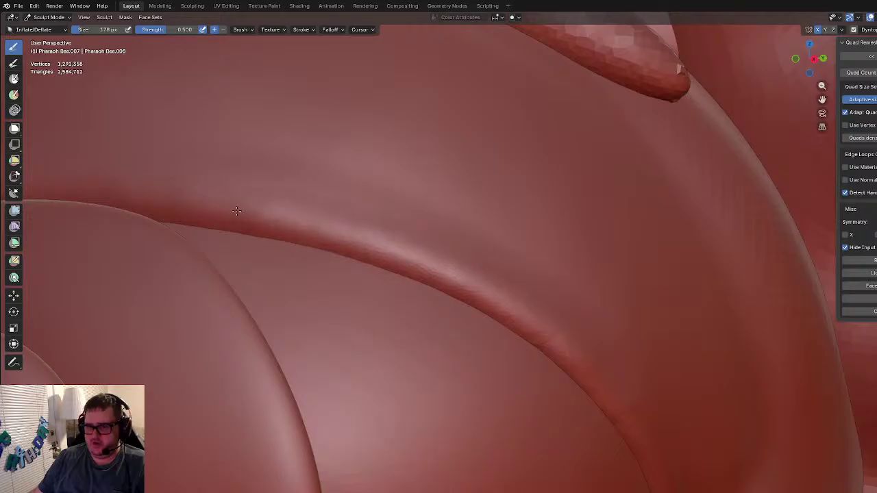
Step: Inflate the inner half of the upper eyelid's edge into a continuous rim between the inner eye corner and the iris
{"action": "scroll", "coordinate": [240, 239], "scroll_direction": "down", "scroll_amount": 6}
{"action": "scroll", "coordinate": [372, 299], "scroll_direction": "up", "scroll_amount": 2}
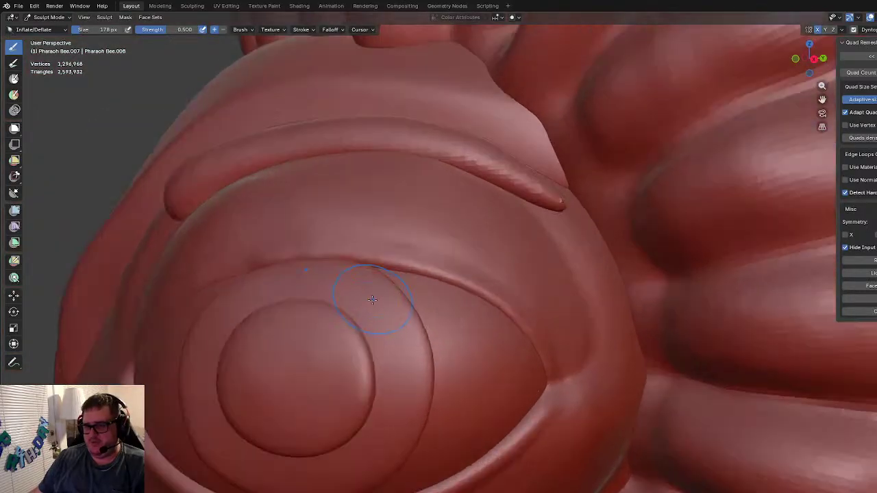
{"action": "middle_click_drag", "start_coordinate": [287, 304], "coordinate": [626, 268], "text": "shift"}
{"action": "scroll", "coordinate": [562, 270], "scroll_direction": "down", "scroll_amount": 5}
{"action": "scroll", "coordinate": [587, 260], "scroll_direction": "up", "scroll_amount": 5}
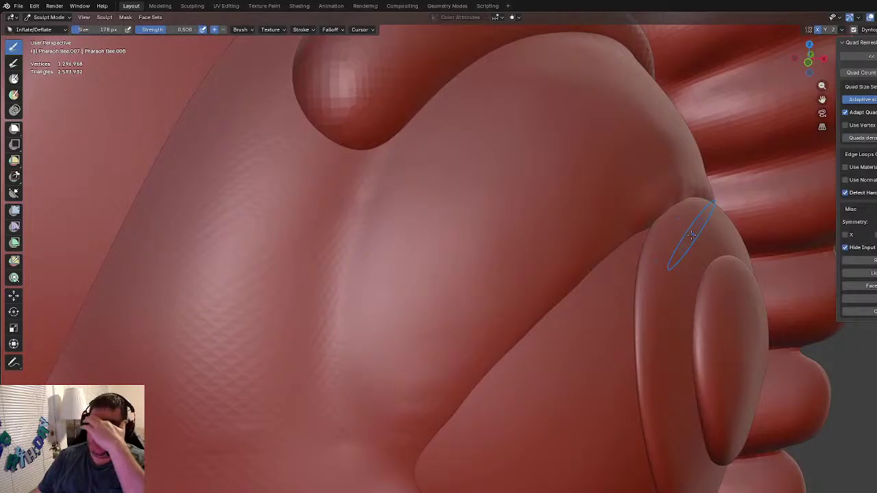
{"action": "scroll", "coordinate": [596, 257], "scroll_direction": "down", "scroll_amount": 6}
{"action": "scroll", "coordinate": [538, 288], "scroll_direction": "up", "scroll_amount": 6}
{"action": "middle_click_drag", "start_coordinate": [528, 291], "coordinate": [480, 343]}
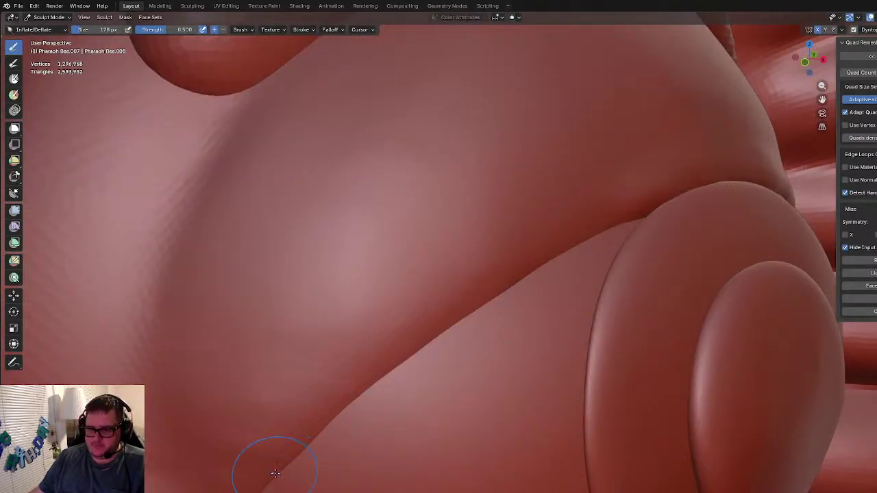
{"action": "mouse_move", "coordinate": [290, 426]}
{"action": "left_mouse_down"}
{"action": "mouse_move", "coordinate": [438, 312]}
{"action": "mouse_move", "coordinate": [557, 239]}
{"action": "left_mouse_up"}
{"action": "mouse_move", "coordinate": [504, 275]}
{"action": "left_mouse_down"}
{"action": "mouse_move", "coordinate": [401, 329]}
{"action": "mouse_move", "coordinate": [242, 491]}
{"action": "mouse_move", "coordinate": [360, 377]}
{"action": "mouse_move", "coordinate": [524, 263]}
{"action": "left_mouse_up"}
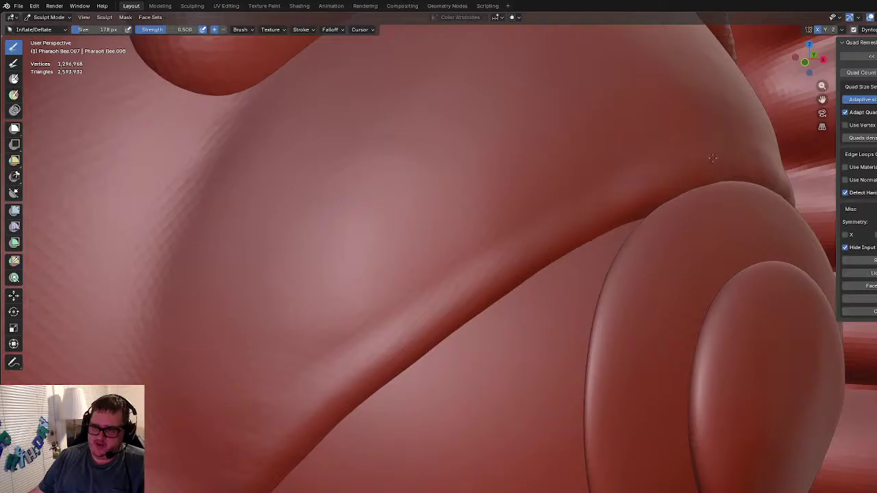
{"action": "left_click_drag", "start_coordinate": [392, 350], "coordinate": [273, 462]}
{"action": "mouse_move", "coordinate": [236, 489]}
{"action": "left_mouse_down"}
{"action": "mouse_move", "coordinate": [353, 384]}
{"action": "mouse_move", "coordinate": [616, 215]}
{"action": "left_mouse_up"}
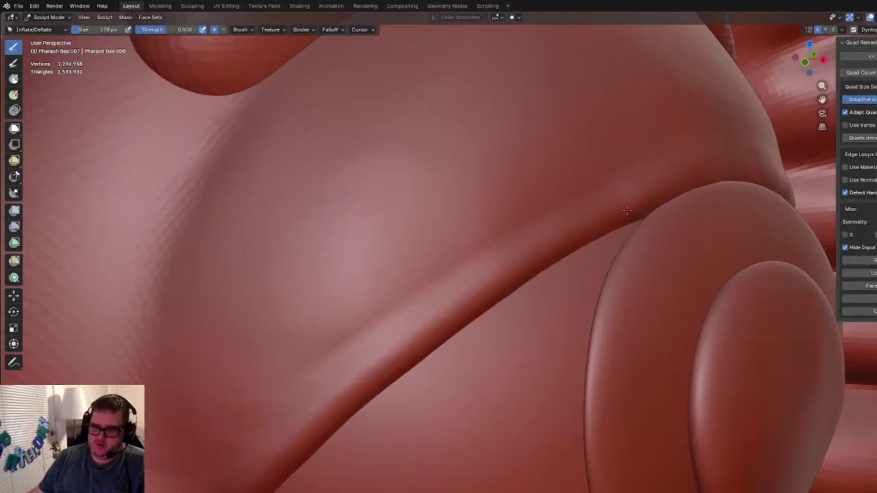
{"action": "left_click_drag", "start_coordinate": [488, 271], "coordinate": [345, 367]}
Step: Thicken the inner half of the upper eyelid's rim and define the crease above it down to the inner eye corner
{"action": "scroll", "coordinate": [445, 330], "scroll_direction": "down", "scroll_amount": 1}
{"action": "scroll", "coordinate": [548, 278], "scroll_direction": "up", "scroll_amount": 2}
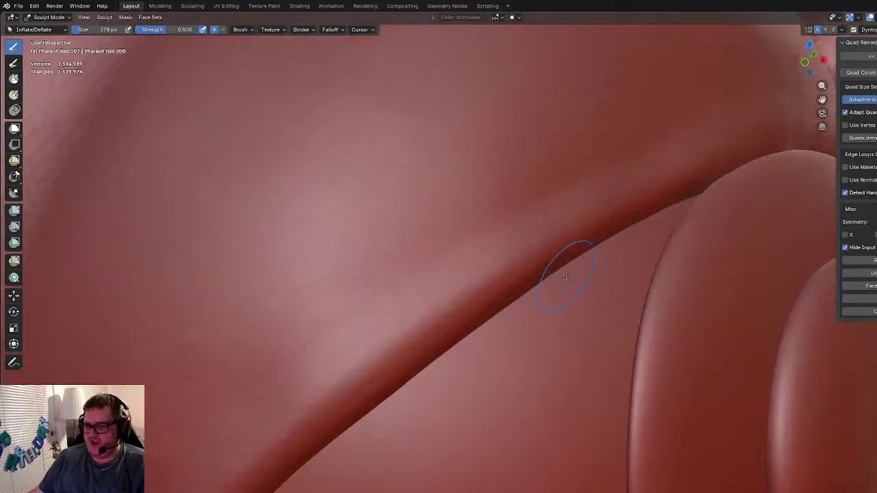
{"action": "mouse_move", "coordinate": [727, 174]}
{"action": "left_mouse_down"}
{"action": "mouse_move", "coordinate": [634, 213]}
{"action": "mouse_move", "coordinate": [577, 251]}
{"action": "left_mouse_up"}
{"action": "left_click_drag", "start_coordinate": [713, 177], "coordinate": [647, 210]}
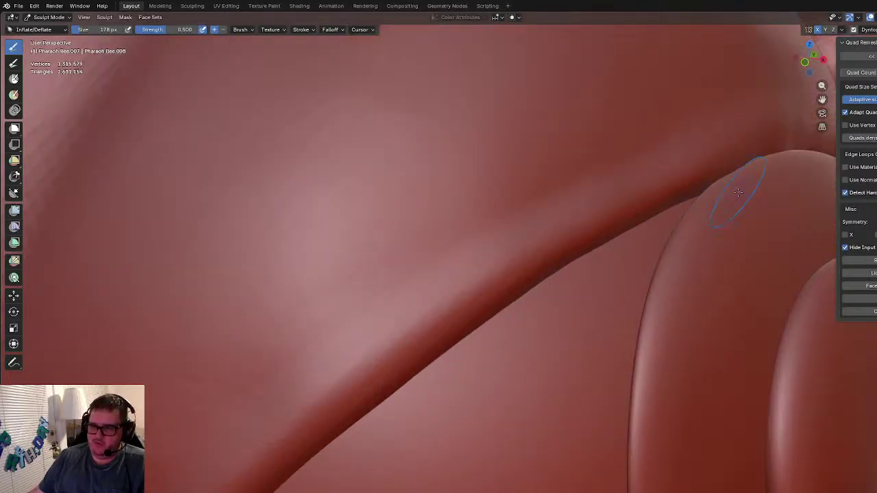
{"action": "scroll", "coordinate": [463, 291], "scroll_direction": "down", "scroll_amount": 2}
{"action": "mouse_move", "coordinate": [606, 237]}
{"action": "left_mouse_down"}
{"action": "mouse_move", "coordinate": [404, 347]}
{"action": "mouse_move", "coordinate": [261, 471]}
{"action": "mouse_move", "coordinate": [489, 282]}
{"action": "left_mouse_up"}
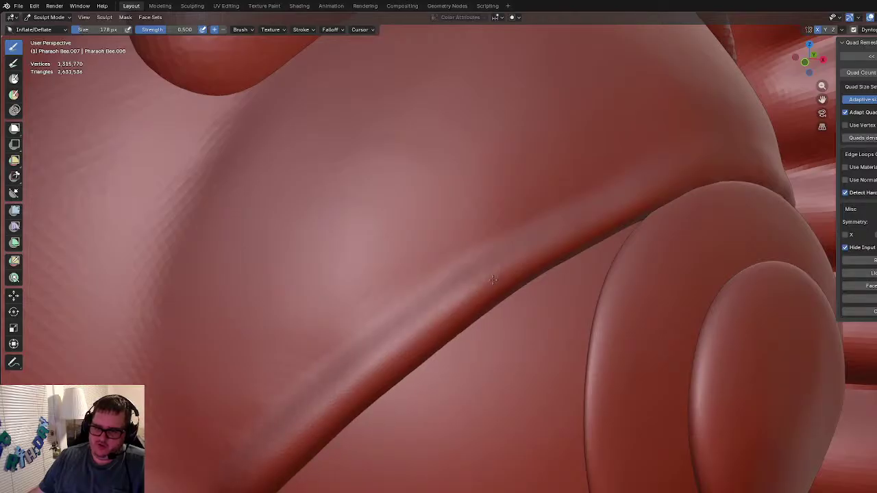
{"action": "left_click_drag", "start_coordinate": [707, 167], "coordinate": [757, 170]}
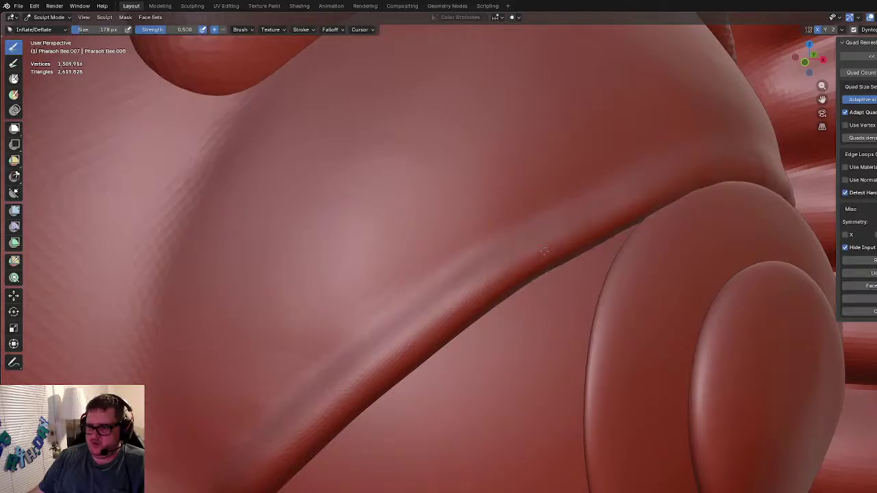
{"action": "mouse_move", "coordinate": [481, 295]}
{"action": "left_mouse_down"}
{"action": "mouse_move", "coordinate": [281, 438]}
{"action": "mouse_move", "coordinate": [199, 473]}
{"action": "left_mouse_up"}
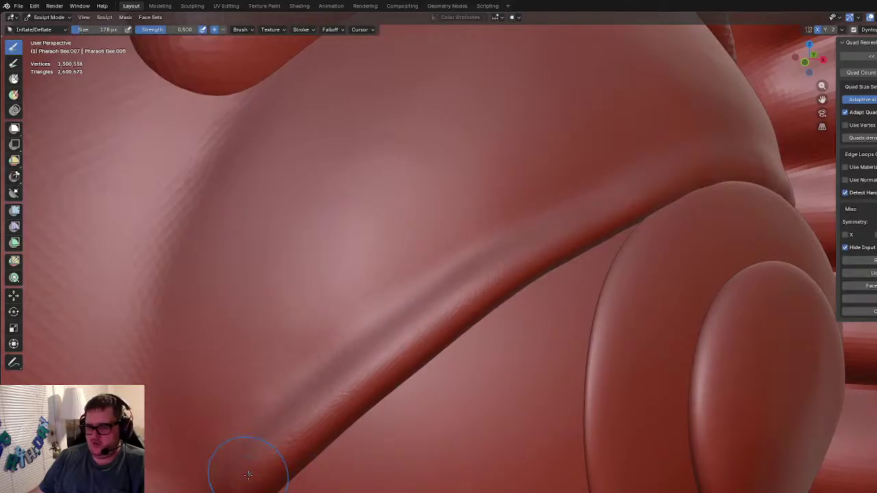
Step: Strengthen the upper eyelid's rim from above the iris to the outer eye corner, blending the inner and outer halves
{"action": "scroll", "coordinate": [429, 336], "scroll_direction": "down", "scroll_amount": 6}
{"action": "middle_click_drag", "start_coordinate": [447, 334], "coordinate": [420, 333]}
{"action": "scroll", "coordinate": [455, 294], "scroll_direction": "up", "scroll_amount": 6}
{"action": "middle_click_drag", "start_coordinate": [469, 295], "coordinate": [420, 284]}
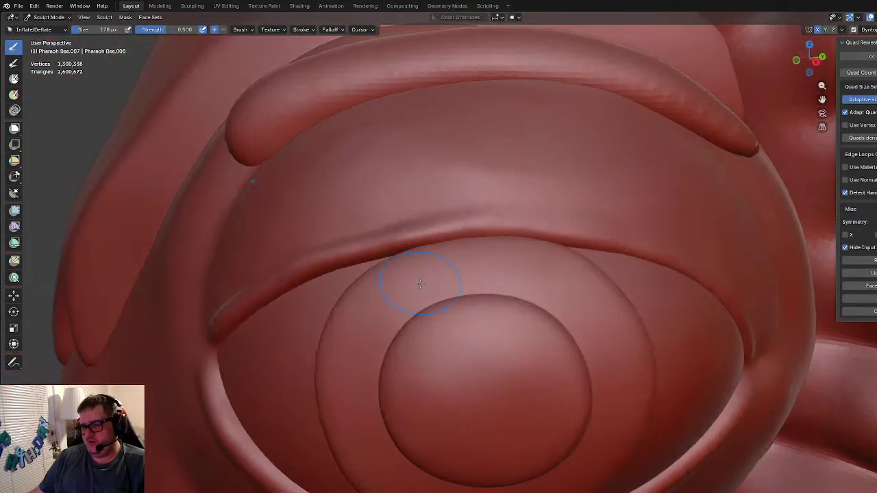
{"action": "scroll", "coordinate": [480, 263], "scroll_direction": "up", "scroll_amount": 1}
{"action": "middle_click_drag", "start_coordinate": [521, 249], "coordinate": [409, 242], "text": "shift"}
{"action": "scroll", "coordinate": [439, 217], "scroll_direction": "up", "scroll_amount": 1}
{"action": "mouse_move", "coordinate": [389, 182]}
{"action": "left_mouse_down"}
{"action": "mouse_move", "coordinate": [505, 204]}
{"action": "mouse_move", "coordinate": [649, 247]}
{"action": "left_mouse_up"}
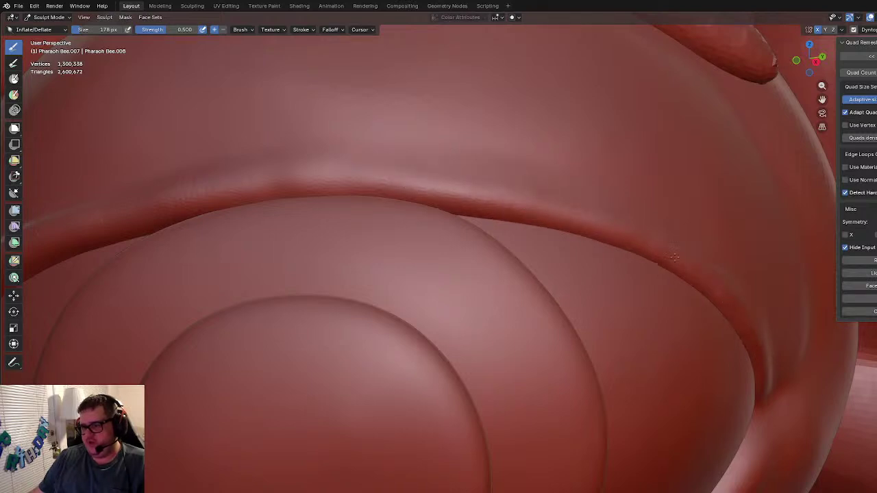
{"action": "mouse_move", "coordinate": [532, 204]}
{"action": "left_mouse_down"}
{"action": "mouse_move", "coordinate": [372, 178]}
{"action": "mouse_move", "coordinate": [214, 181]}
{"action": "left_mouse_up"}
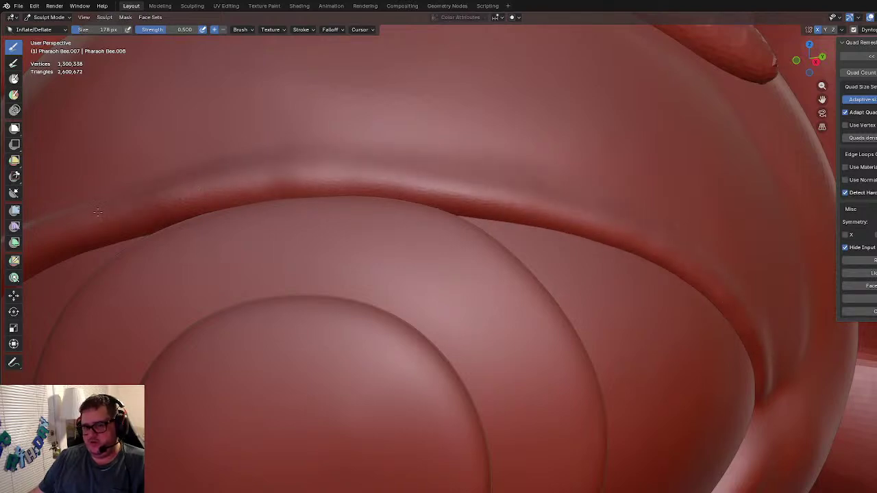
{"action": "left_click_drag", "start_coordinate": [326, 185], "coordinate": [389, 185]}
{"action": "mouse_move", "coordinate": [478, 198]}
{"action": "left_mouse_down"}
{"action": "mouse_move", "coordinate": [385, 190]}
{"action": "mouse_move", "coordinate": [497, 203]}
{"action": "mouse_move", "coordinate": [672, 256]}
{"action": "mouse_move", "coordinate": [524, 208]}
{"action": "mouse_move", "coordinate": [709, 275]}
{"action": "mouse_move", "coordinate": [580, 215]}
{"action": "mouse_move", "coordinate": [671, 265]}
{"action": "mouse_move", "coordinate": [750, 325]}
{"action": "mouse_move", "coordinate": [769, 384]}
{"action": "left_mouse_up"}
Step: Build up the upper eyelid's rim where it curves down into the outer eye corner with repeated inflate strokes
{"action": "mouse_move", "coordinate": [769, 366]}
{"action": "middle_mouse_down"}
{"action": "mouse_move", "coordinate": [722, 351]}
{"action": "mouse_move", "coordinate": [677, 307]}
{"action": "middle_mouse_up"}
{"action": "left_click_drag", "start_coordinate": [629, 157], "coordinate": [697, 259]}
{"action": "left_click_drag", "start_coordinate": [639, 181], "coordinate": [698, 290]}
{"action": "mouse_move", "coordinate": [625, 158]}
{"action": "left_mouse_down"}
{"action": "mouse_move", "coordinate": [693, 288]}
{"action": "mouse_move", "coordinate": [648, 195]}
{"action": "mouse_move", "coordinate": [519, 90]}
{"action": "mouse_move", "coordinate": [633, 164]}
{"action": "mouse_move", "coordinate": [704, 262]}
{"action": "left_mouse_up"}
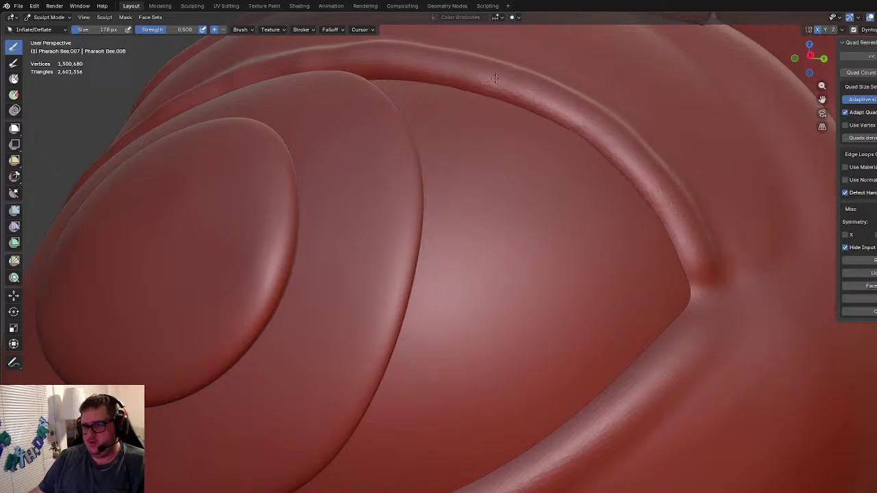
Step: Even out the thickness of the upper eyelid's rim over the iris and along its inner stretch with the Inflate/Deflate brush
{"action": "middle_click_drag", "start_coordinate": [425, 111], "coordinate": [666, 182]}
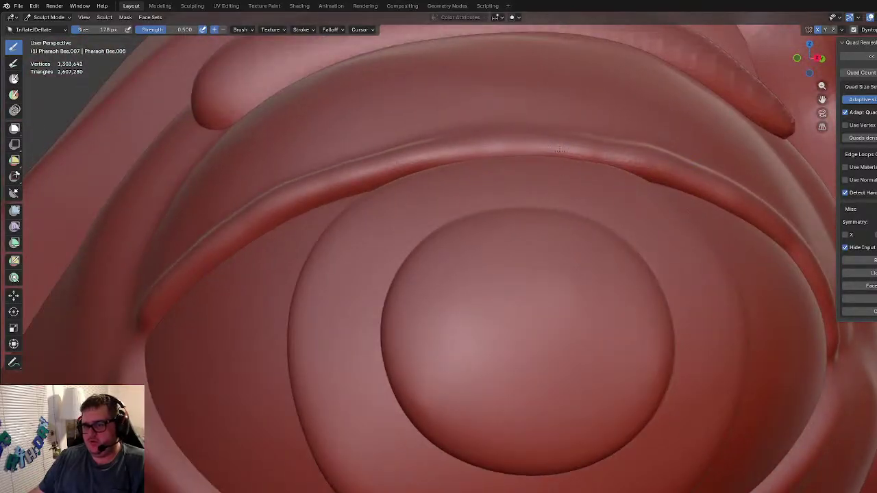
{"action": "left_click_drag", "start_coordinate": [569, 150], "coordinate": [639, 155]}
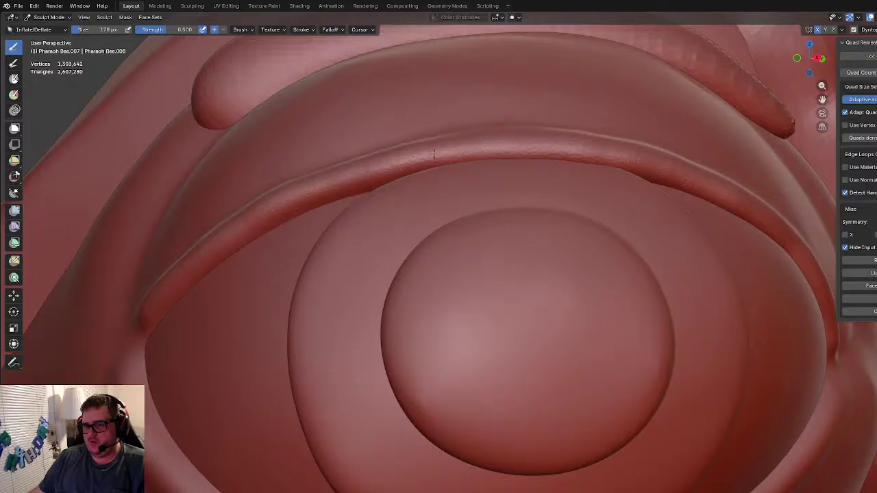
{"action": "left_click_drag", "start_coordinate": [324, 188], "coordinate": [213, 248]}
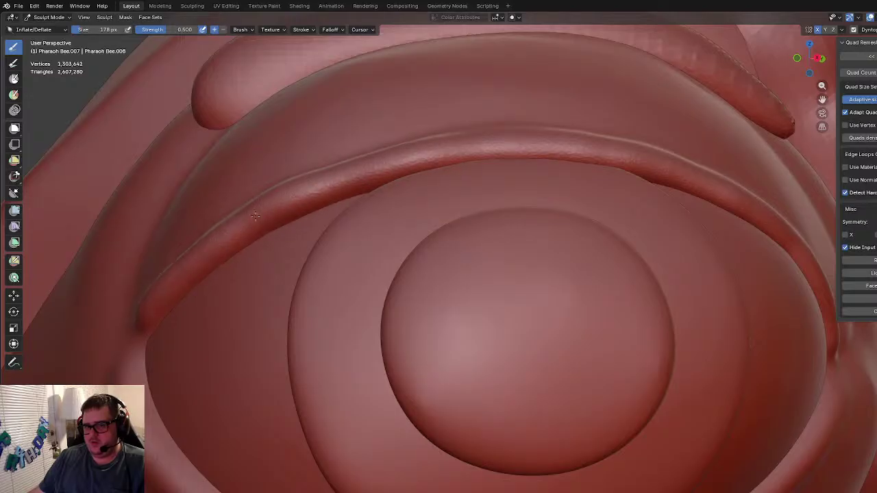
Step: Inflate the lower edge of the upper eyelid's rim from the inner to the outer eye corner for a fuller, smoother curve over the iris
{"action": "scroll", "coordinate": [522, 221], "scroll_direction": "down", "scroll_amount": 7}
{"action": "middle_click_drag", "start_coordinate": [523, 221], "coordinate": [523, 278]}
{"action": "scroll", "coordinate": [522, 278], "scroll_direction": "up", "scroll_amount": 6}
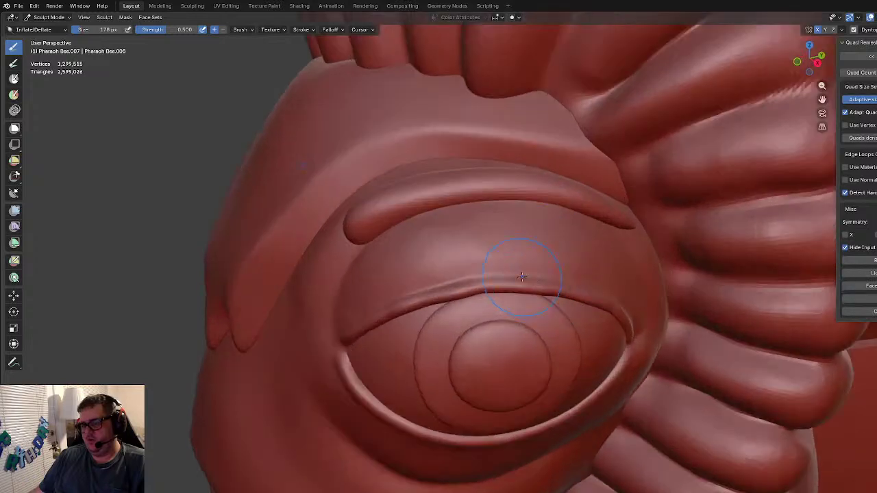
{"action": "scroll", "coordinate": [521, 310], "scroll_direction": "up", "scroll_amount": 1}
{"action": "mouse_move", "coordinate": [517, 312]}
{"action": "left_mouse_down"}
{"action": "mouse_move", "coordinate": [332, 324]}
{"action": "mouse_move", "coordinate": [209, 361]}
{"action": "mouse_move", "coordinate": [183, 380]}
{"action": "left_mouse_up"}
{"action": "left_click_drag", "start_coordinate": [252, 344], "coordinate": [164, 399]}
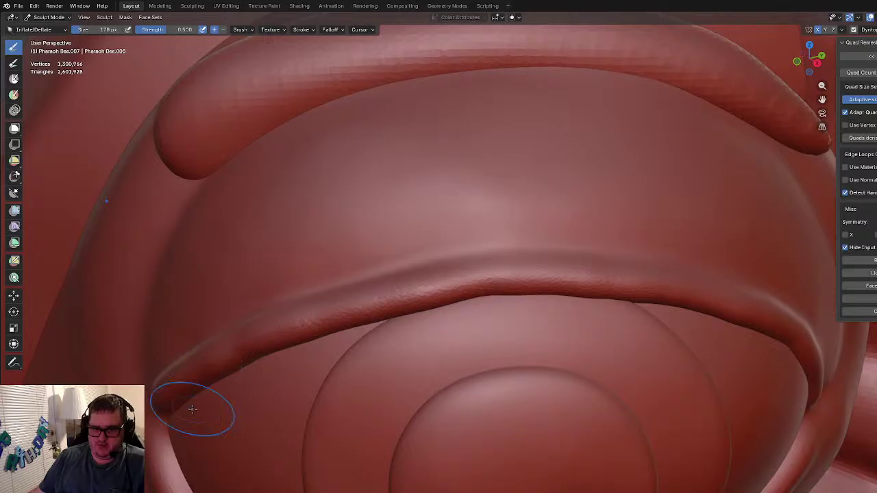
{"action": "mouse_move", "coordinate": [263, 346]}
{"action": "left_mouse_down"}
{"action": "mouse_move", "coordinate": [251, 359]}
{"action": "mouse_move", "coordinate": [264, 364]}
{"action": "mouse_move", "coordinate": [372, 303]}
{"action": "mouse_move", "coordinate": [489, 283]}
{"action": "mouse_move", "coordinate": [474, 279]}
{"action": "mouse_move", "coordinate": [466, 298]}
{"action": "mouse_move", "coordinate": [579, 286]}
{"action": "left_mouse_up"}
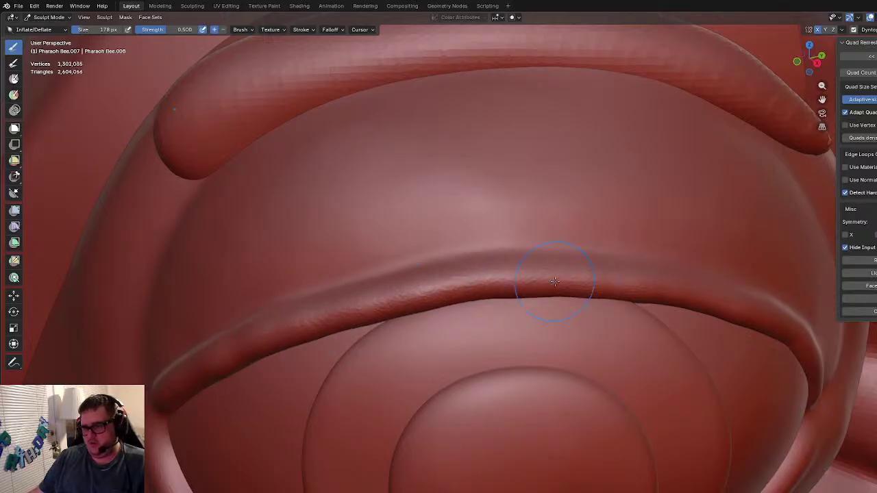
{"action": "mouse_move", "coordinate": [710, 299]}
{"action": "left_mouse_down"}
{"action": "mouse_move", "coordinate": [691, 303]}
{"action": "mouse_move", "coordinate": [759, 338]}
{"action": "left_mouse_up"}
{"action": "middle_click_drag", "start_coordinate": [759, 339], "coordinate": [532, 219]}
{"action": "mouse_move", "coordinate": [667, 367]}
{"action": "left_mouse_down"}
{"action": "mouse_move", "coordinate": [607, 260]}
{"action": "mouse_move", "coordinate": [574, 231]}
{"action": "mouse_move", "coordinate": [671, 377]}
{"action": "left_mouse_up"}
Step: Examine the rimmed eyelids against the whole head and body from several angles and distances
{"action": "scroll", "coordinate": [577, 254], "scroll_direction": "down", "scroll_amount": 5}
{"action": "scroll", "coordinate": [521, 274], "scroll_direction": "up", "scroll_amount": 2}
{"action": "mouse_move", "coordinate": [497, 277]}
{"action": "middle_mouse_down"}
{"action": "mouse_move", "coordinate": [565, 259]}
{"action": "mouse_move", "coordinate": [524, 280]}
{"action": "mouse_move", "coordinate": [454, 290]}
{"action": "middle_mouse_up"}
{"action": "scroll", "coordinate": [477, 238], "scroll_direction": "up", "scroll_amount": 4}
{"action": "scroll", "coordinate": [477, 239], "scroll_direction": "down", "scroll_amount": 4}
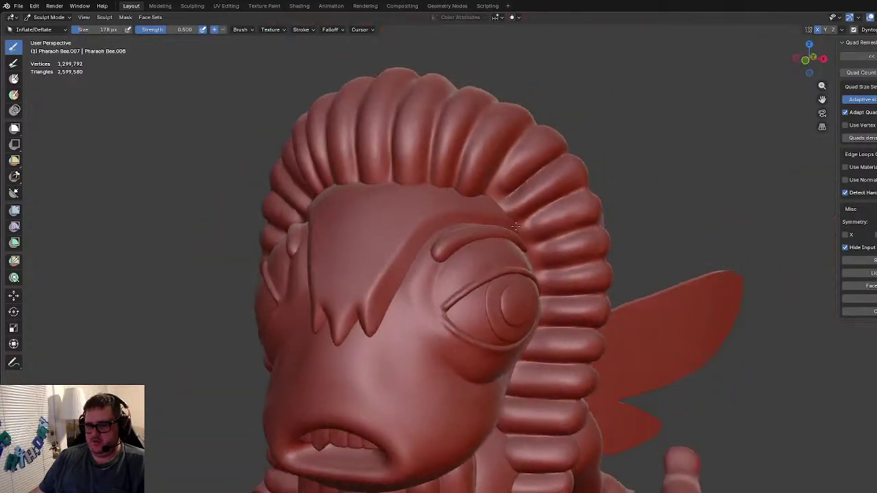
{"action": "mouse_move", "coordinate": [476, 239]}
{"action": "middle_mouse_down"}
{"action": "mouse_move", "coordinate": [452, 274]}
{"action": "mouse_move", "coordinate": [449, 204]}
{"action": "middle_mouse_up"}
{"action": "scroll", "coordinate": [431, 293], "scroll_direction": "up", "scroll_amount": 4}
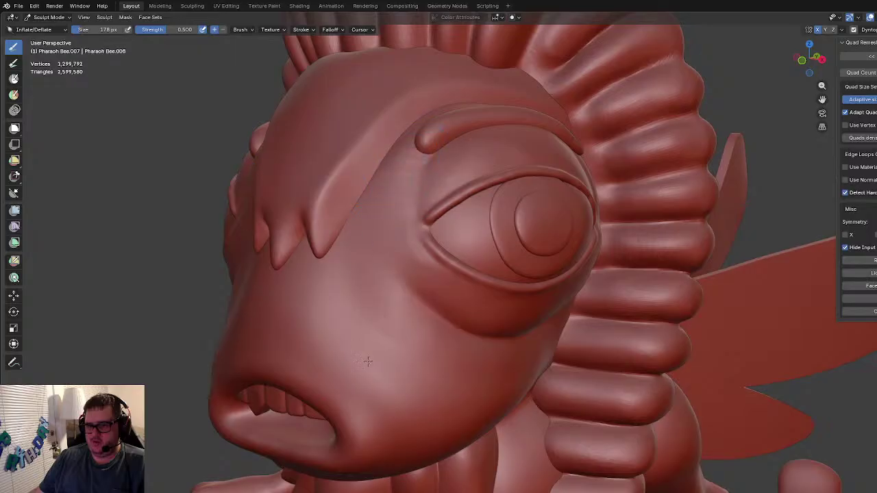
{"action": "scroll", "coordinate": [462, 343], "scroll_direction": "down", "scroll_amount": 4}
{"action": "mouse_move", "coordinate": [462, 343]}
{"action": "middle_mouse_down"}
{"action": "mouse_move", "coordinate": [496, 326]}
{"action": "mouse_move", "coordinate": [442, 343]}
{"action": "mouse_move", "coordinate": [494, 356]}
{"action": "mouse_move", "coordinate": [420, 351]}
{"action": "mouse_move", "coordinate": [480, 329]}
{"action": "middle_mouse_up"}
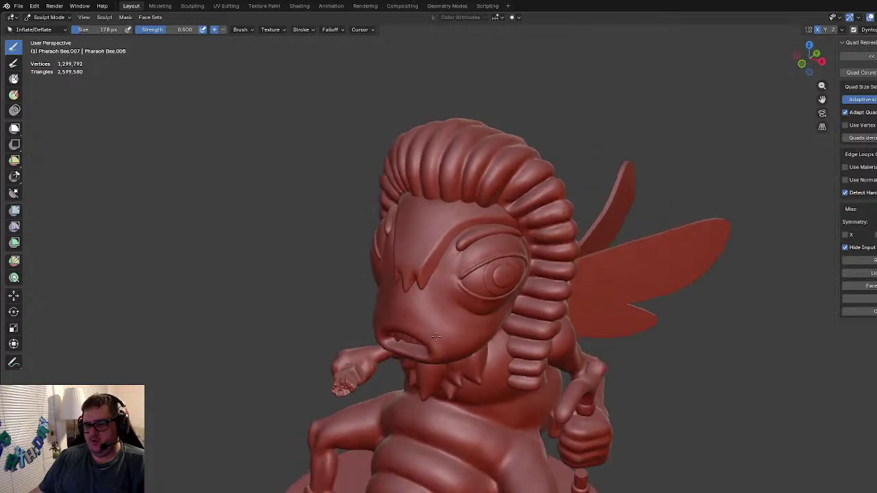
Step: Select the eyebrow object and move its whole mesh outward and down toward the upper eyelid in the front view
{"action": "scroll", "coordinate": [486, 249], "scroll_direction": "up", "scroll_amount": 3}
{"action": "left_click", "coordinate": [49, 17]}
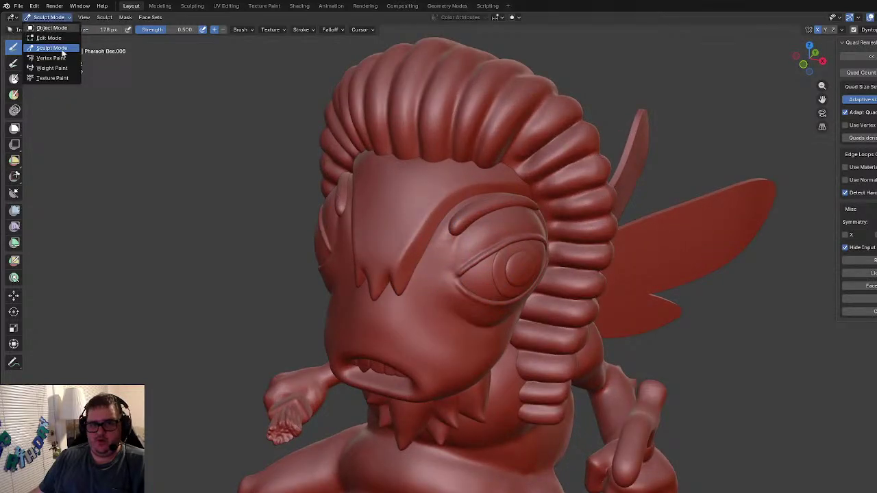
{"action": "key", "text": "o"}
{"action": "left_click", "coordinate": [495, 213]}
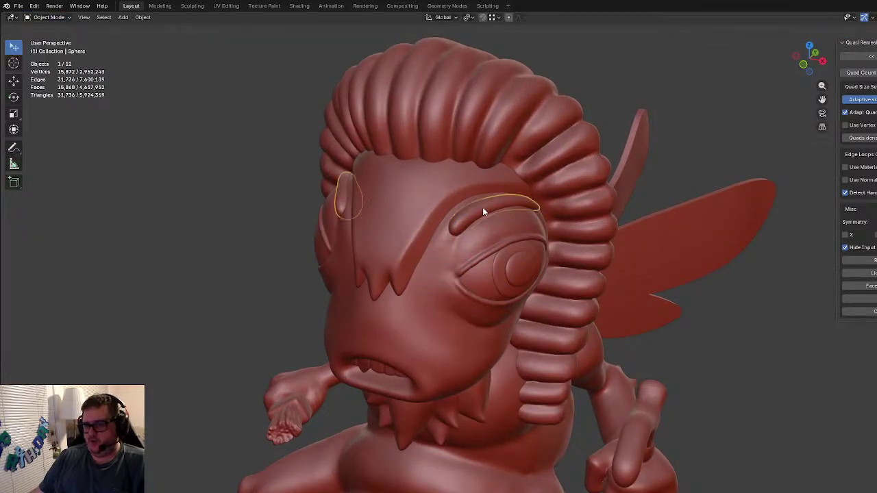
{"action": "key", "text": "Tab"}
{"action": "key", "text": "KP_1"}
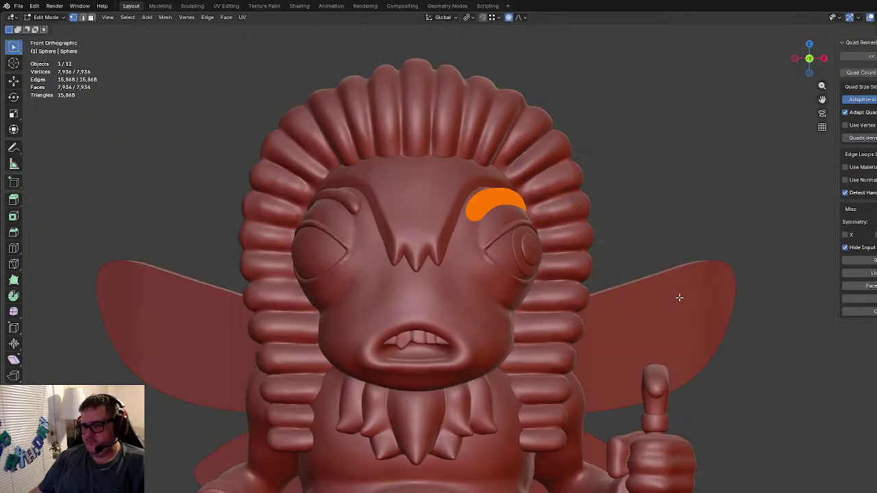
{"action": "key", "text": "g"}
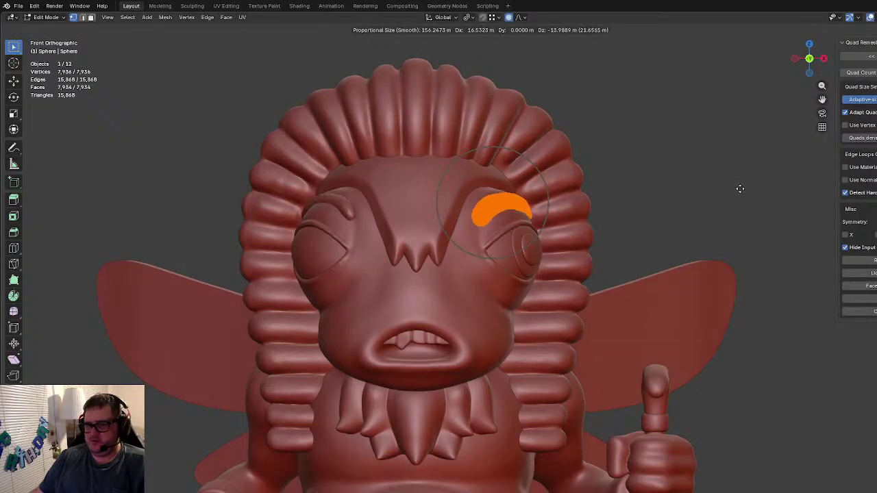
{"action": "left_click", "coordinate": [738, 182]}
Step: Rotate the eyebrow in the side view to follow the eyelid's arc and shift it slightly down toward the eye
{"action": "middle_click_drag", "start_coordinate": [738, 180], "coordinate": [641, 210]}
{"action": "key", "text": "KP_3"}
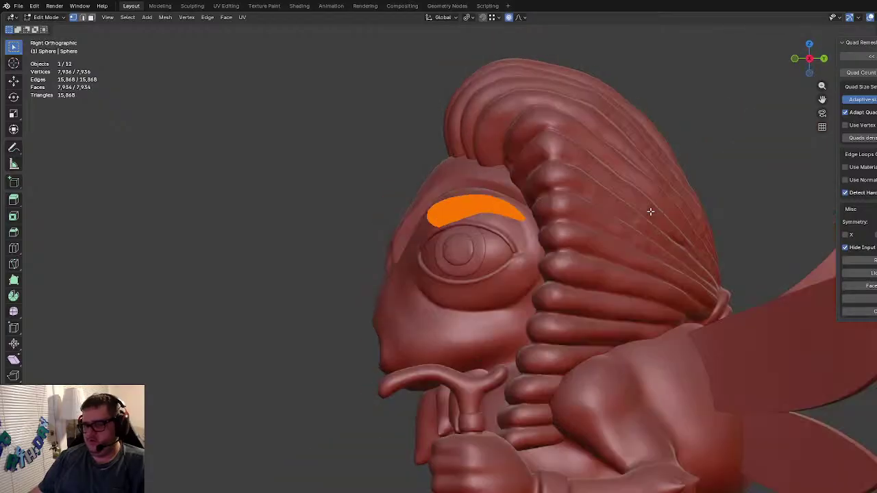
{"action": "key", "text": "r"}
{"action": "left_click", "coordinate": [733, 155]}
{"action": "middle_click_drag", "start_coordinate": [734, 155], "coordinate": [664, 201]}
{"action": "key", "text": "g"}
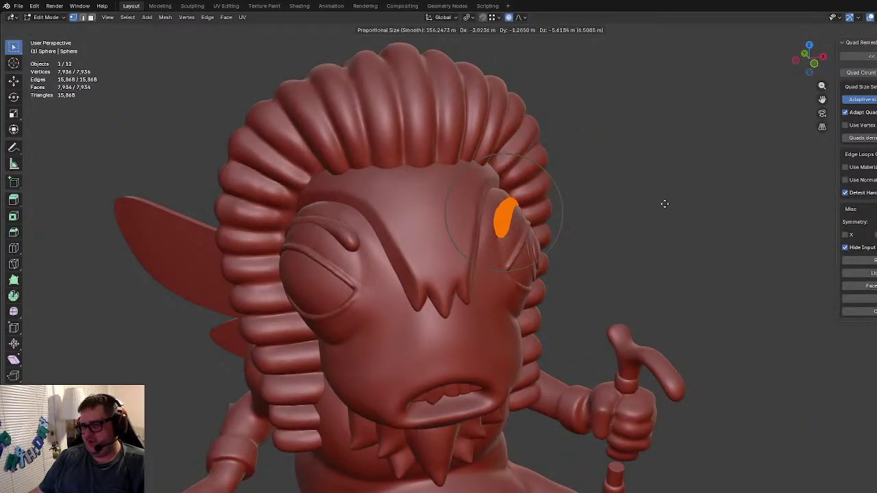
{"action": "left_click", "coordinate": [669, 204]}
{"action": "key", "text": "Tab"}
Step: Move the eyebrow's mesh inward against the head and raise it above the upper eyelid
{"action": "middle_click_drag", "start_coordinate": [703, 216], "coordinate": [746, 280]}
{"action": "scroll", "coordinate": [542, 221], "scroll_direction": "up", "scroll_amount": 5}
{"action": "key", "text": "Tab"}
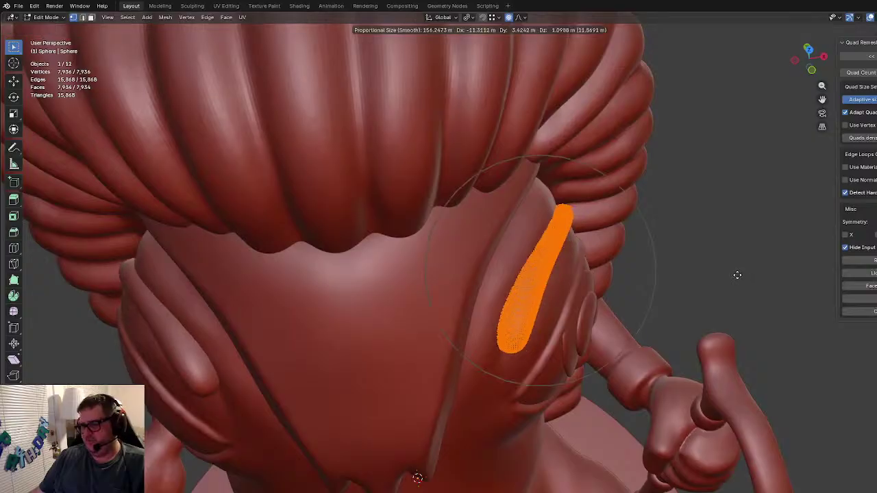
{"action": "middle_click_drag", "start_coordinate": [711, 254], "coordinate": [751, 215]}
{"action": "key", "text": "g"}
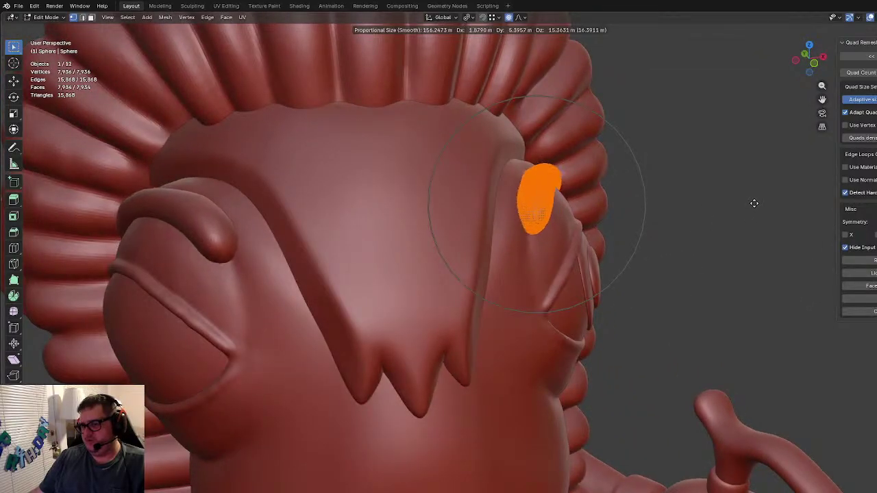
{"action": "left_click", "coordinate": [756, 202]}
{"action": "key", "text": "Tab"}
Step: Fine-tune the eyebrow's placement over the eye with one more move of its mesh from a different angle
{"action": "middle_click_drag", "start_coordinate": [734, 213], "coordinate": [578, 297]}
{"action": "key", "text": "Tab"}
{"action": "key", "text": "g"}
{"action": "left_click", "coordinate": [711, 272]}
{"action": "key", "text": "Tab"}
Step: Examine how the repositioned eyebrows fit the face and headdress from several angles and distances
{"action": "left_click", "coordinate": [518, 286]}
{"action": "middle_click_drag", "start_coordinate": [518, 286], "coordinate": [577, 241]}
{"action": "left_click", "coordinate": [660, 270]}
{"action": "scroll", "coordinate": [660, 269], "scroll_direction": "down", "scroll_amount": 3}
{"action": "middle_click_drag", "start_coordinate": [660, 269], "coordinate": [656, 225]}
{"action": "key", "text": "Tab"}
{"action": "key", "text": "Tab"}
{"action": "key", "text": "Tab"}
{"action": "key", "text": "Tab"}
{"action": "key", "text": "Tab"}
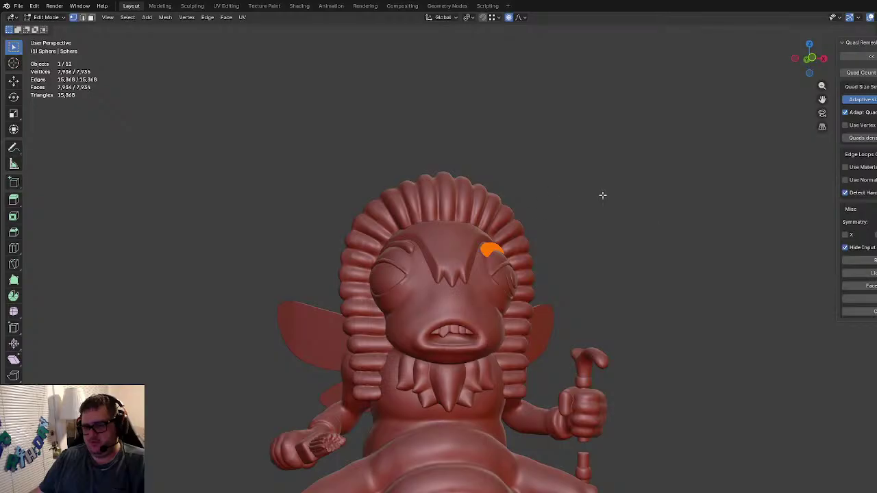
{"action": "key", "text": "Tab"}
{"action": "middle_click_drag", "start_coordinate": [621, 194], "coordinate": [528, 231]}
{"action": "scroll", "coordinate": [572, 239], "scroll_direction": "up", "scroll_amount": 4}
{"action": "scroll", "coordinate": [518, 214], "scroll_direction": "down", "scroll_amount": 2}
Step: Hide the eyebrow object and look at the eye area without it
{"action": "left_click", "coordinate": [481, 205]}
{"action": "key", "text": "Delete"}
{"action": "middle_click_drag", "start_coordinate": [603, 184], "coordinate": [535, 169]}
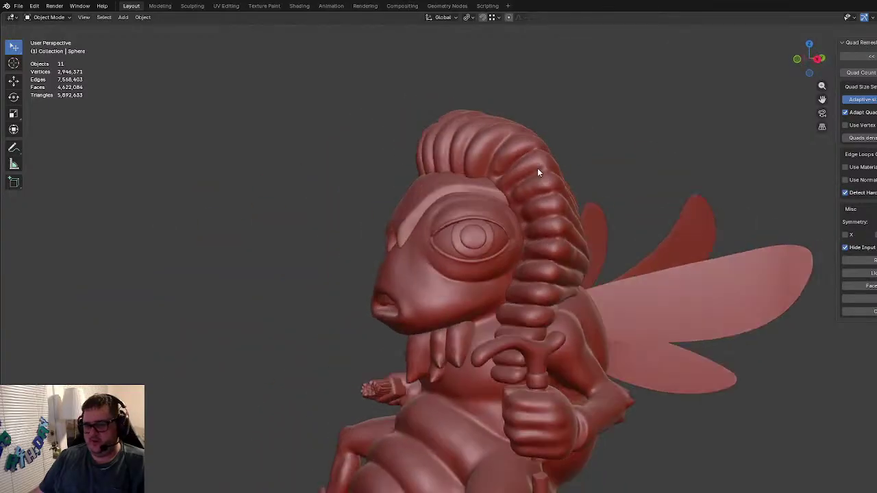
{"action": "scroll", "coordinate": [484, 269], "scroll_direction": "up", "scroll_amount": 3}
{"action": "middle_click_drag", "start_coordinate": [484, 270], "coordinate": [509, 239]}
Step: Sharpen the fold beneath the lower eyelid on the body mesh with Crease Polish strokes from the outer to the inner side
{"action": "left_click", "coordinate": [500, 259]}
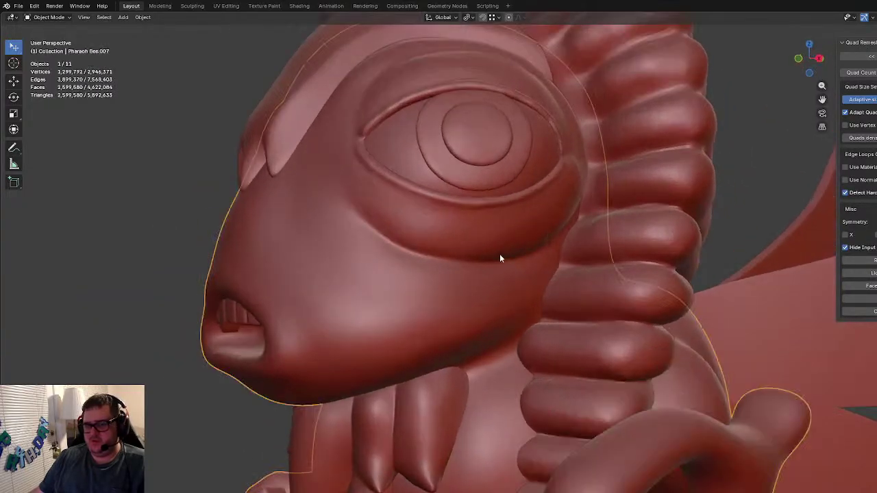
{"action": "left_click", "coordinate": [55, 19]}
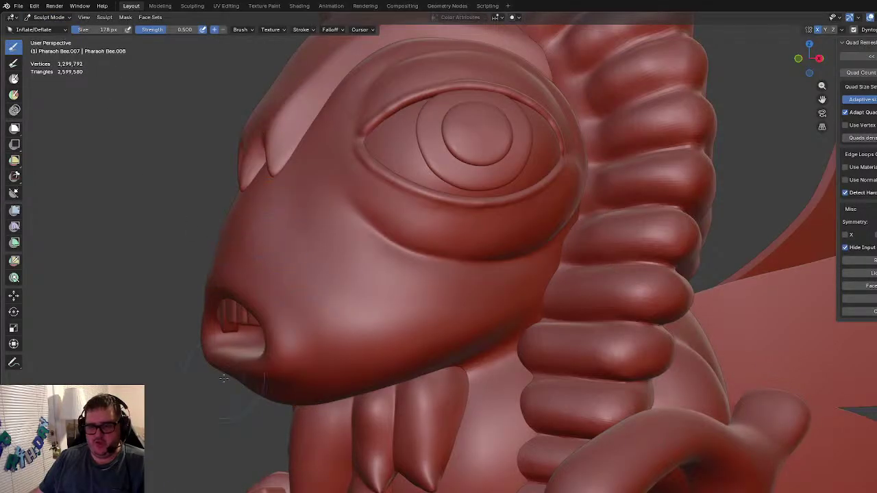
{"action": "key", "text": "shift+c"}
{"action": "mouse_move", "coordinate": [444, 260]}
{"action": "middle_mouse_down"}
{"action": "mouse_move", "coordinate": [426, 229]}
{"action": "mouse_move", "coordinate": [468, 290]}
{"action": "mouse_move", "coordinate": [546, 294]}
{"action": "mouse_move", "coordinate": [505, 283]}
{"action": "middle_mouse_up"}
{"action": "scroll", "coordinate": [427, 228], "scroll_direction": "up", "scroll_amount": 1}
{"action": "left_click_drag", "start_coordinate": [624, 238], "coordinate": [598, 263]}
{"action": "left_click_drag", "start_coordinate": [552, 289], "coordinate": [475, 294]}
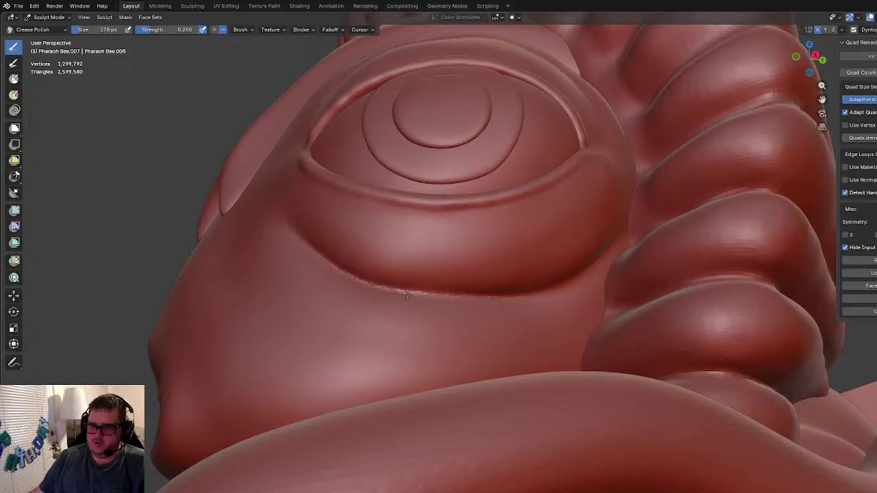
{"action": "mouse_move", "coordinate": [567, 274]}
{"action": "left_mouse_down"}
{"action": "mouse_move", "coordinate": [615, 241]}
{"action": "mouse_move", "coordinate": [533, 293]}
{"action": "left_mouse_up"}
{"action": "left_click_drag", "start_coordinate": [407, 297], "coordinate": [356, 284]}
{"action": "scroll", "coordinate": [363, 286], "scroll_direction": "down", "scroll_amount": 4}
{"action": "left_click_drag", "start_coordinate": [424, 290], "coordinate": [541, 283]}
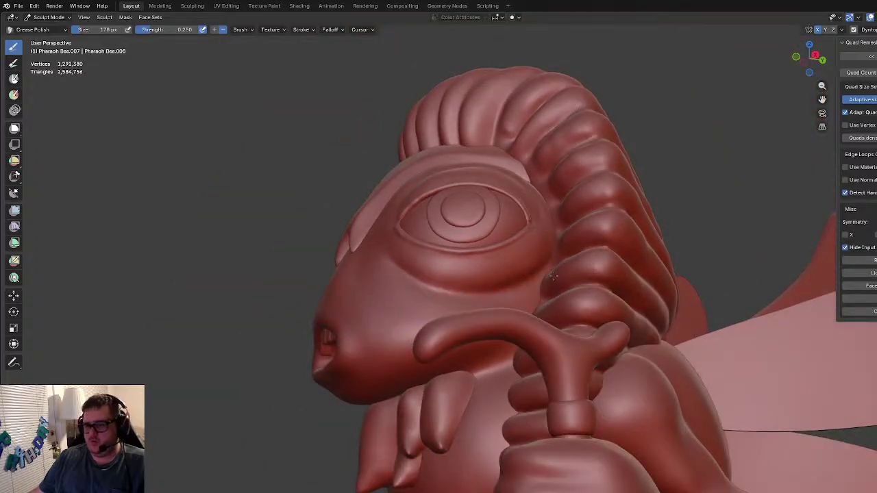
Step: Examine the head without eyebrows, checking the creased lower fold and the bare upper eyelid from several angles
{"action": "middle_click_drag", "start_coordinate": [543, 284], "coordinate": [493, 326]}
{"action": "scroll", "coordinate": [480, 333], "scroll_direction": "up", "scroll_amount": 3}
{"action": "scroll", "coordinate": [487, 333], "scroll_direction": "down", "scroll_amount": 2}
{"action": "scroll", "coordinate": [496, 322], "scroll_direction": "up", "scroll_amount": 2}
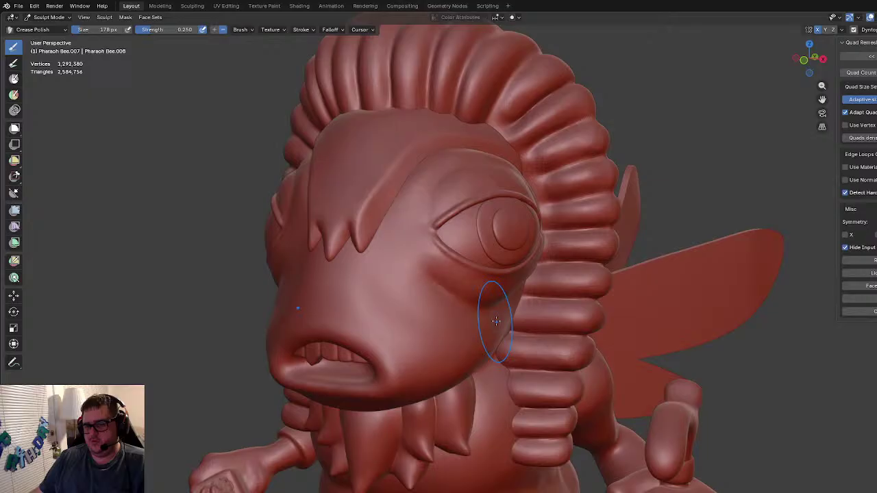
{"action": "middle_click_drag", "start_coordinate": [484, 344], "coordinate": [469, 367]}
{"action": "scroll", "coordinate": [460, 372], "scroll_direction": "up", "scroll_amount": 3}
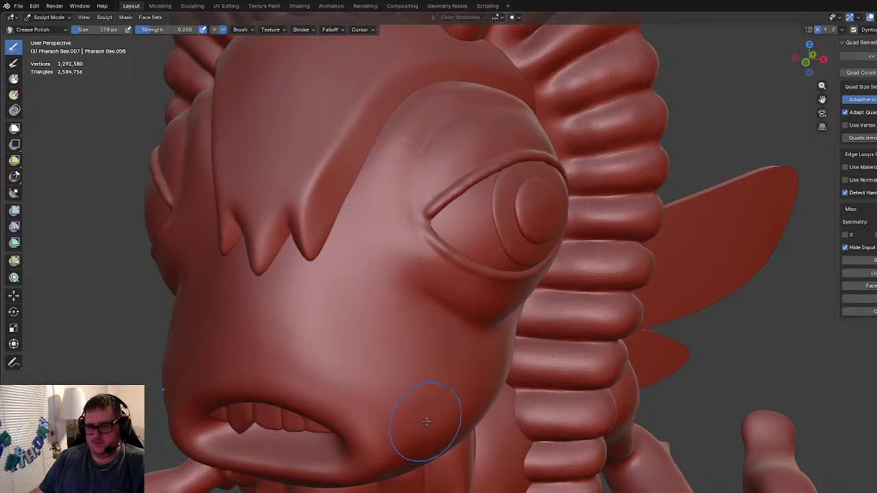
{"action": "middle_click_drag", "start_coordinate": [425, 427], "coordinate": [476, 397]}
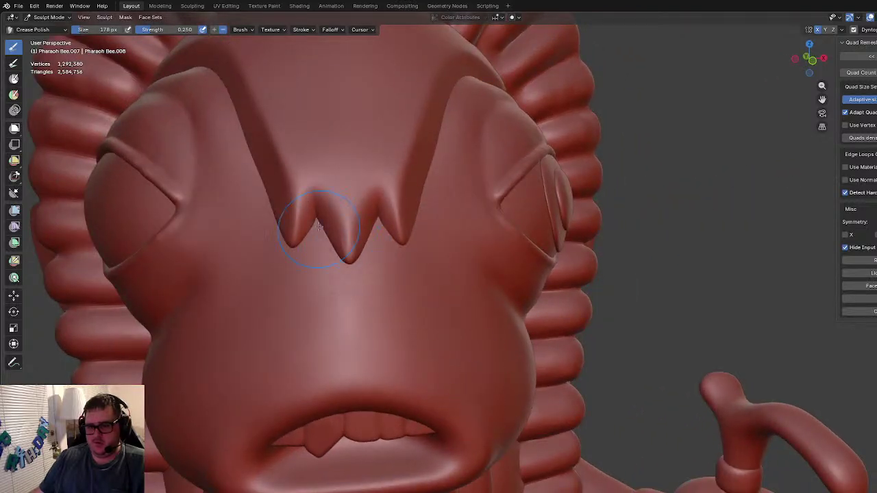
{"action": "scroll", "coordinate": [519, 370], "scroll_direction": "down", "scroll_amount": 5}
{"action": "middle_click_drag", "start_coordinate": [530, 364], "coordinate": [361, 230]}
{"action": "scroll", "coordinate": [489, 365], "scroll_direction": "up", "scroll_amount": 3}
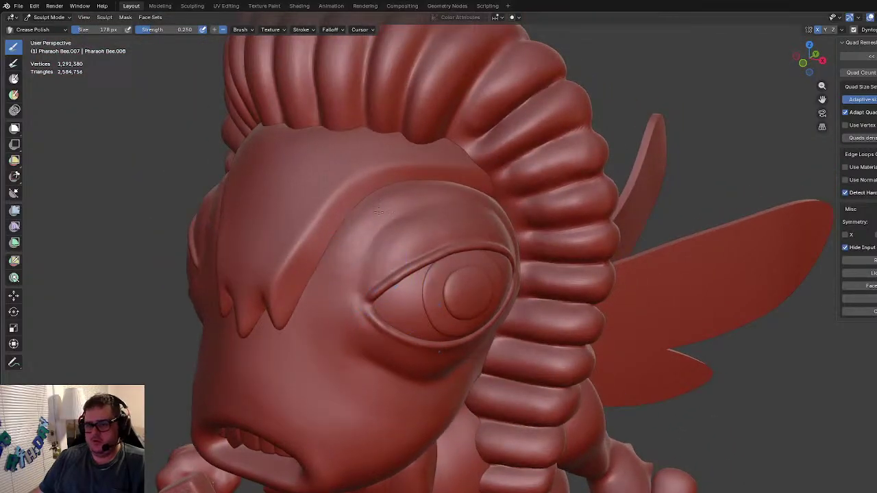
{"action": "middle_click_drag", "start_coordinate": [430, 208], "coordinate": [484, 214]}
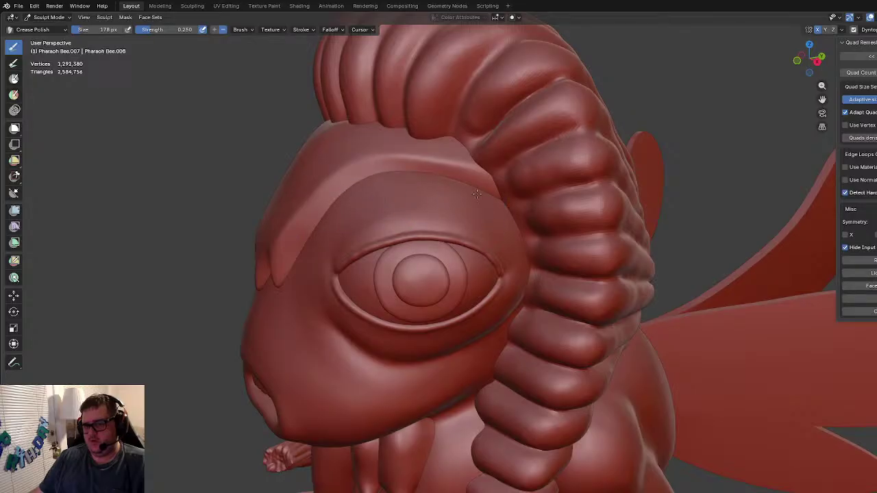
{"action": "middle_click_drag", "start_coordinate": [440, 206], "coordinate": [511, 263]}
{"action": "scroll", "coordinate": [508, 264], "scroll_direction": "up", "scroll_amount": 3}
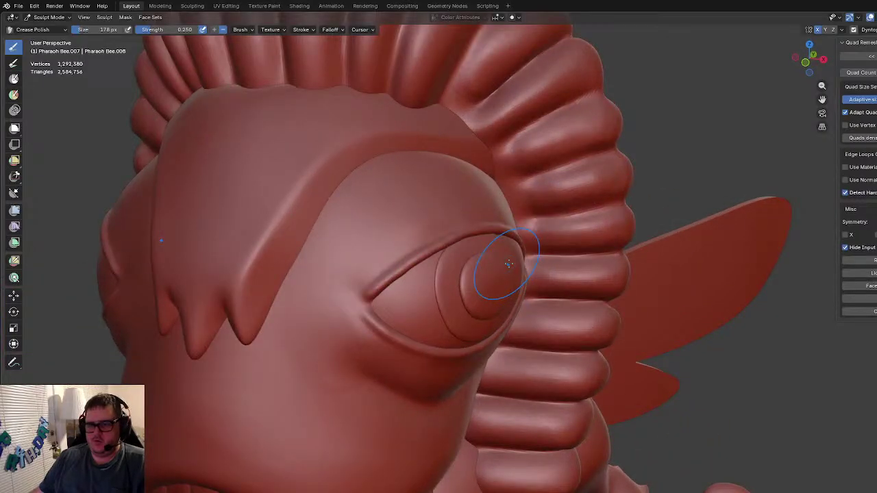
{"action": "middle_click_drag", "start_coordinate": [439, 234], "coordinate": [280, 274]}
{"action": "scroll", "coordinate": [280, 274], "scroll_direction": "up", "scroll_amount": 2}
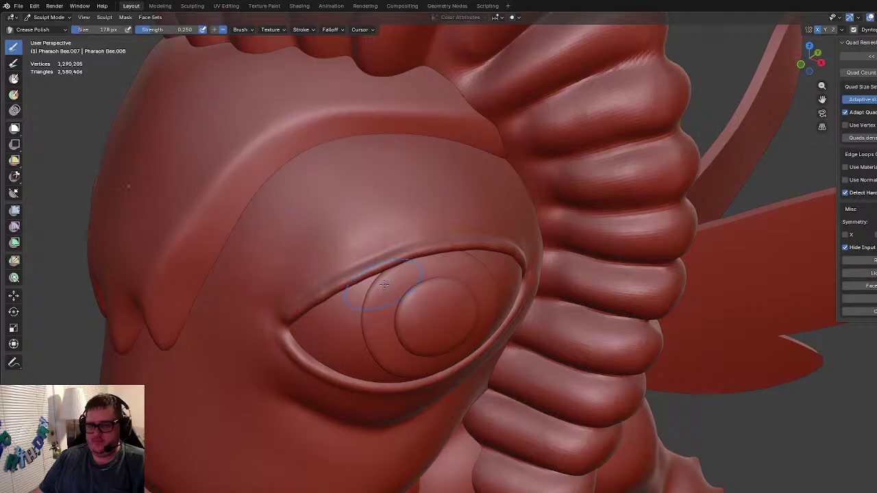
Step: Try a short Crease Sharp stroke above the inner corner of the upper eyelid and undo it
{"action": "left_click", "coordinate": [294, 431]}
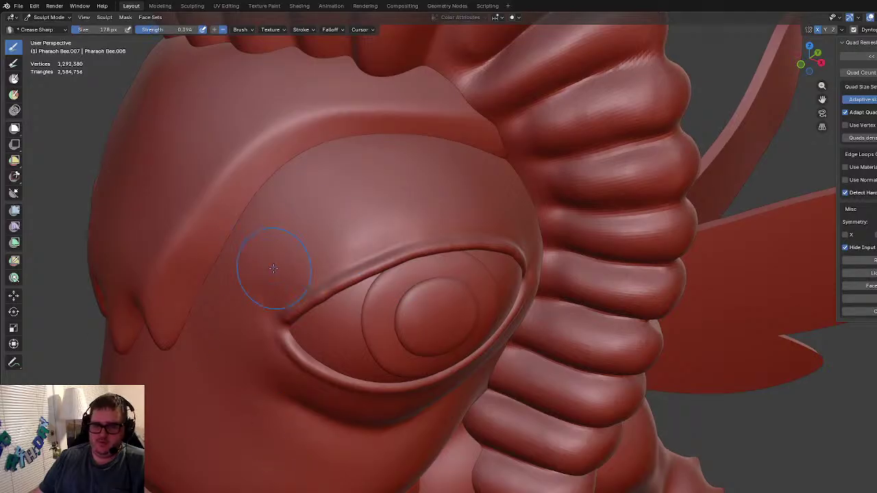
{"action": "scroll", "coordinate": [267, 271], "scroll_direction": "up", "scroll_amount": 2}
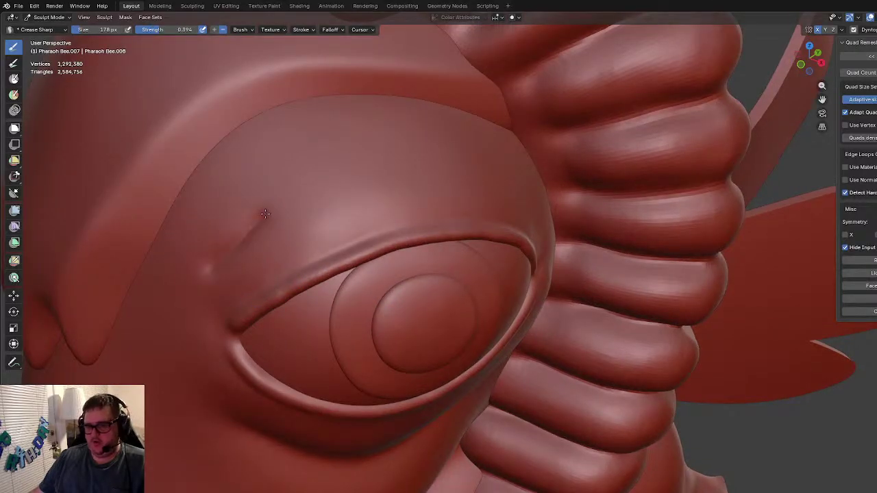
{"action": "key", "text": "ctrl+z"}
Step: Try carving a deep fold across the upper eyelid parallel to its rim, compare it with the uncreased lid, and undo it
{"action": "mouse_move", "coordinate": [409, 222]}
{"action": "middle_mouse_down"}
{"action": "mouse_move", "coordinate": [350, 203]}
{"action": "mouse_move", "coordinate": [403, 240]}
{"action": "middle_mouse_up"}
{"action": "scroll", "coordinate": [406, 245], "scroll_direction": "up", "scroll_amount": 1}
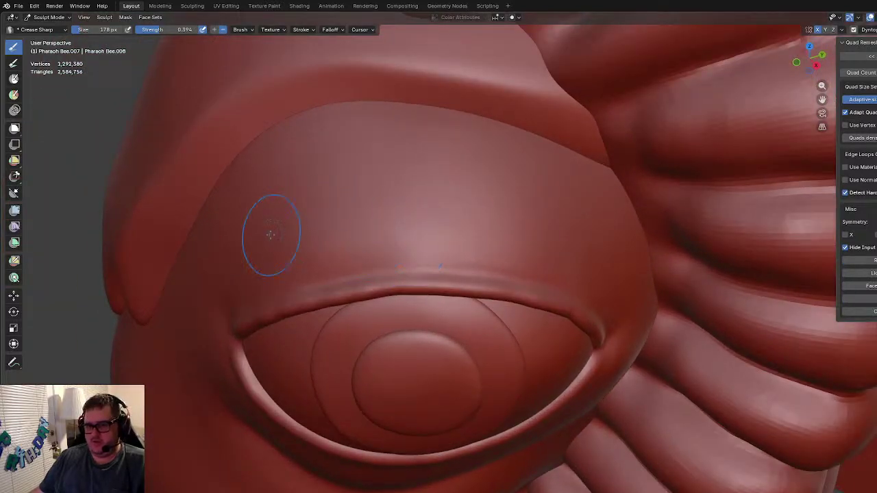
{"action": "mouse_move", "coordinate": [304, 225]}
{"action": "left_mouse_down"}
{"action": "mouse_move", "coordinate": [423, 204]}
{"action": "mouse_move", "coordinate": [493, 218]}
{"action": "mouse_move", "coordinate": [548, 243]}
{"action": "mouse_move", "coordinate": [454, 209]}
{"action": "mouse_move", "coordinate": [411, 206]}
{"action": "mouse_move", "coordinate": [334, 215]}
{"action": "mouse_move", "coordinate": [276, 239]}
{"action": "left_mouse_up"}
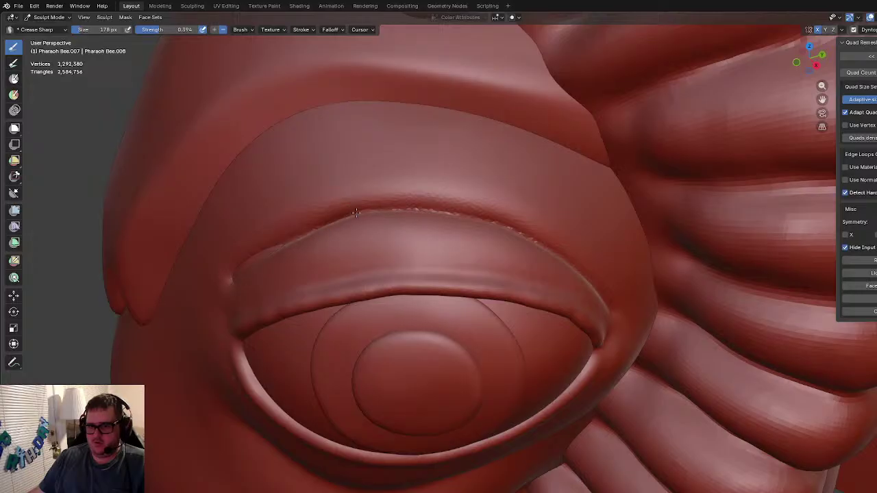
{"action": "key", "text": "ctrl+z"}
{"action": "scroll", "coordinate": [373, 219], "scroll_direction": "down", "scroll_amount": 3}
{"action": "mouse_move", "coordinate": [391, 225]}
{"action": "left_mouse_down", "text": "shift"}
{"action": "mouse_move", "coordinate": [489, 245]}
{"action": "mouse_move", "coordinate": [509, 288]}
{"action": "mouse_move", "coordinate": [361, 260]}
{"action": "mouse_move", "coordinate": [318, 283]}
{"action": "left_mouse_up", "text": "shift"}
{"action": "key", "text": "ctrl+shift+z"}
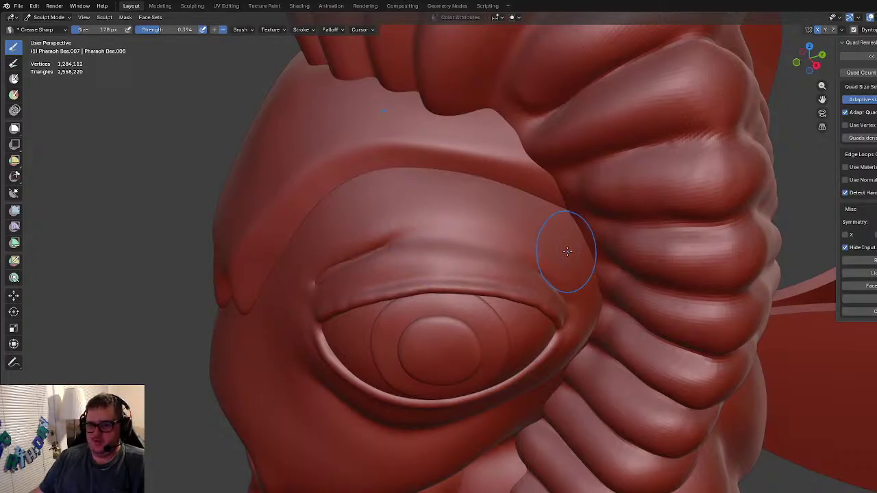
{"action": "key", "text": "ctrl+shift+z"}
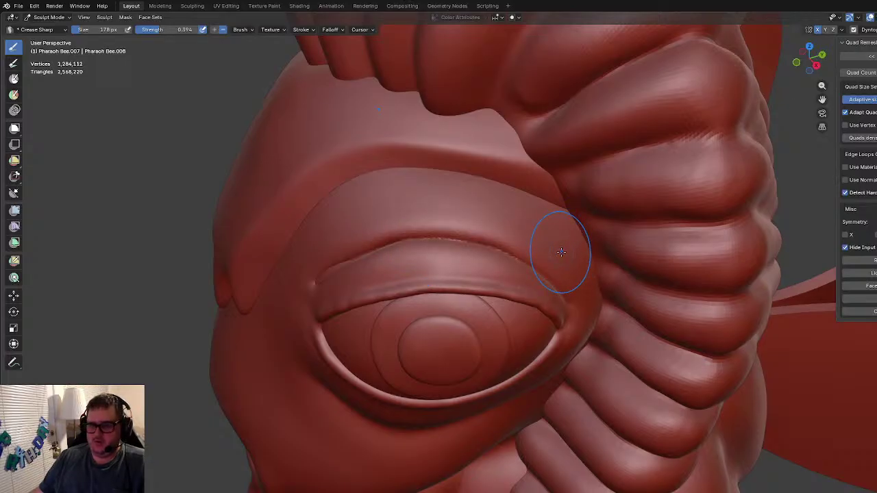
{"action": "key", "text": "ctrl+z"}
Step: Reduce the Crease Sharp brush to strength 0.188 and size 102 px and try a fainter fold on the upper eyelid
{"action": "scroll", "coordinate": [373, 268], "scroll_direction": "up", "scroll_amount": 2}
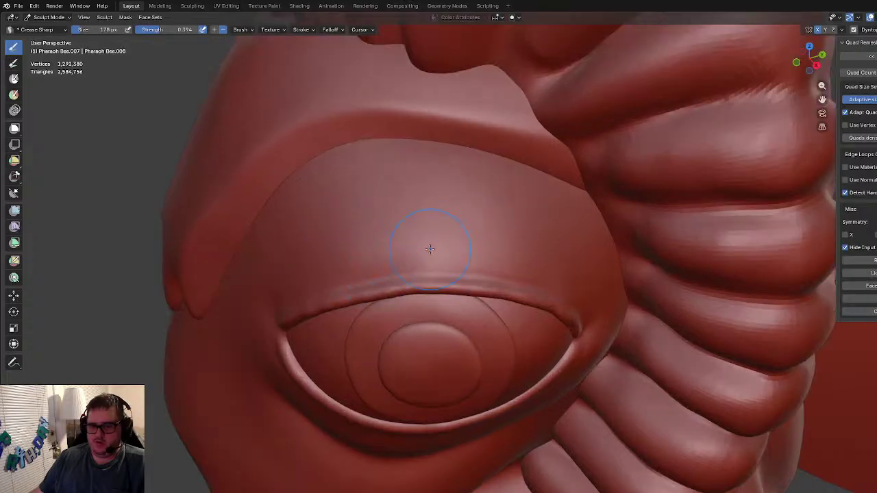
{"action": "key", "text": "shift+f"}
{"action": "left_click", "coordinate": [428, 250]}
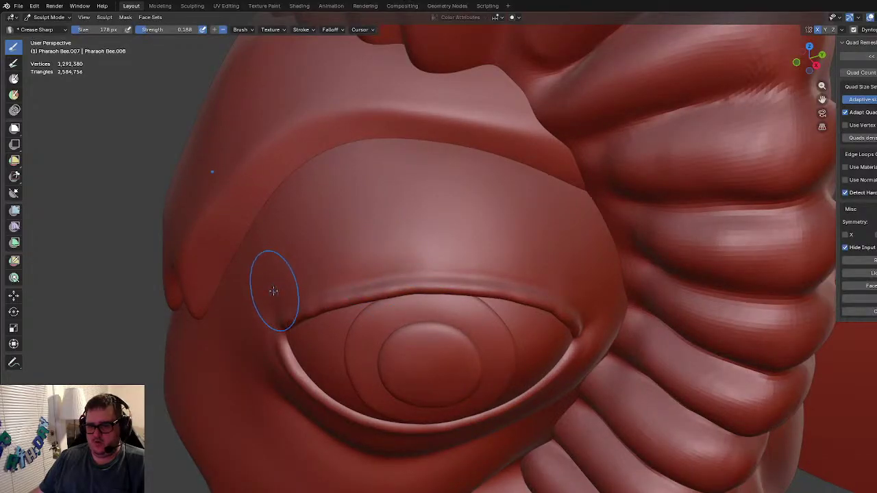
{"action": "key", "text": "f"}
{"action": "left_click", "coordinate": [264, 281]}
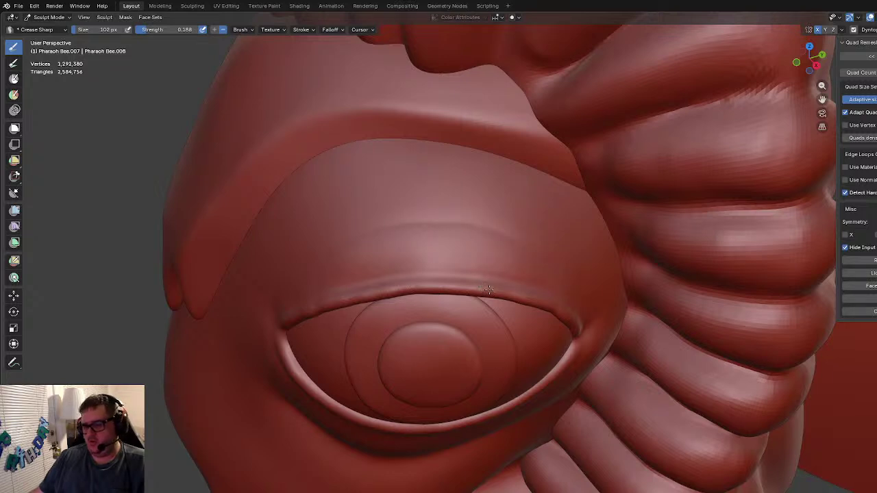
Step: Return to Object Mode and bring the hidden eyebrow object back into view
{"action": "scroll", "coordinate": [488, 288], "scroll_direction": "down", "scroll_amount": 7}
{"action": "scroll", "coordinate": [489, 296], "scroll_direction": "down", "scroll_amount": 3}
{"action": "middle_click_drag", "start_coordinate": [479, 301], "coordinate": [220, 196]}
{"action": "scroll", "coordinate": [474, 302], "scroll_direction": "up", "scroll_amount": 6}
{"action": "left_click", "coordinate": [49, 17]}
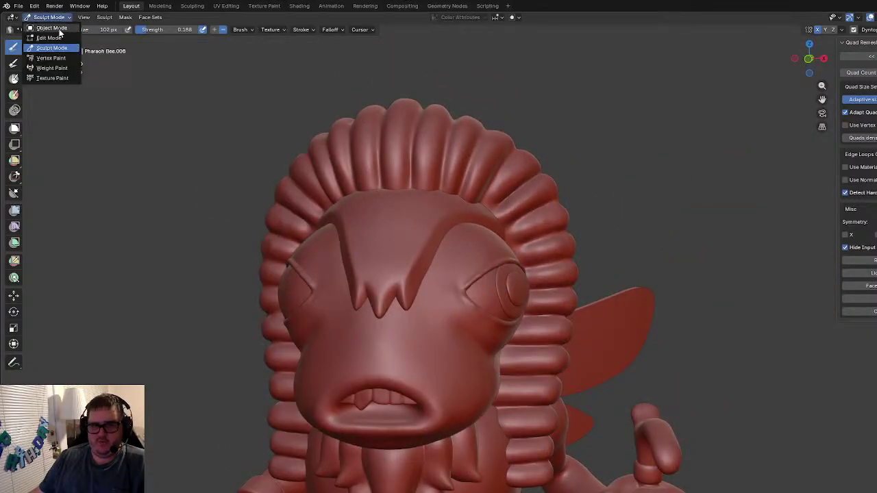
{"action": "left_click", "coordinate": [224, 166]}
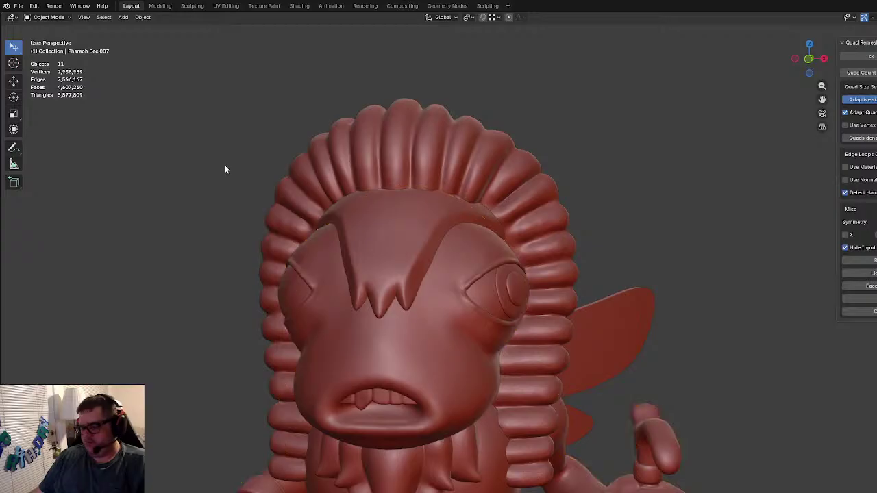
{"action": "middle_click_drag", "start_coordinate": [310, 241], "coordinate": [439, 306]}
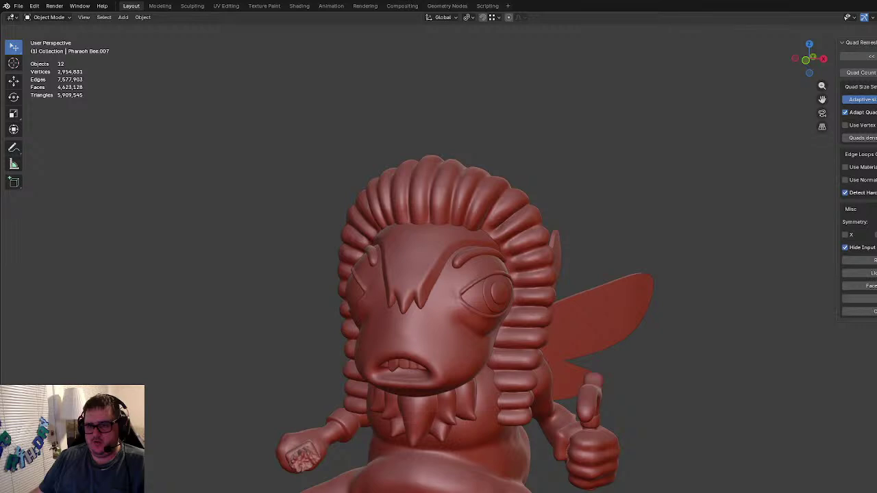
{"action": "middle_click_drag", "start_coordinate": [546, 316], "coordinate": [508, 288]}
{"action": "scroll", "coordinate": [487, 278], "scroll_direction": "up", "scroll_amount": 4}
Step: Tilt the eyebrow's mesh with a free rotation and move it to sit lower along the upper eyelid
{"action": "left_click", "coordinate": [493, 253]}
{"action": "middle_click_drag", "start_coordinate": [493, 251], "coordinate": [514, 269]}
{"action": "key", "text": "Tab"}
{"action": "key", "text": "r"}
{"action": "key", "text": "r"}
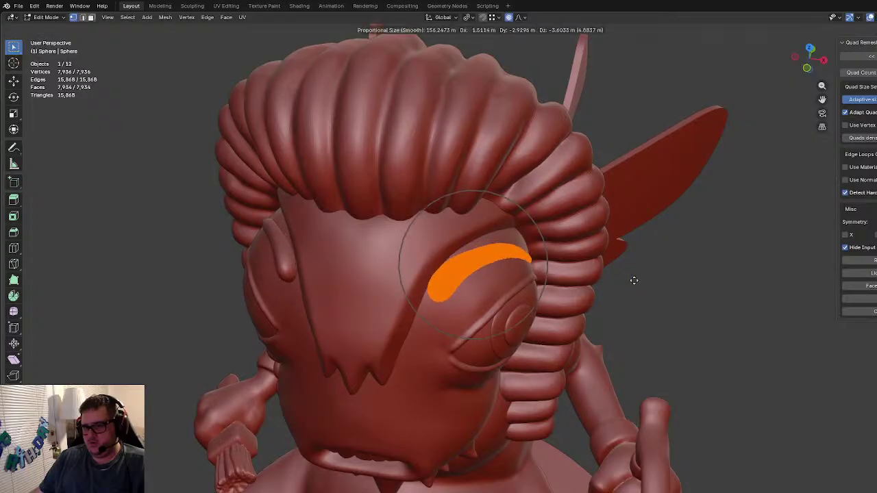
{"action": "left_click", "coordinate": [646, 300]}
{"action": "key", "text": "Tab"}
{"action": "left_click", "coordinate": [682, 325]}
Step: Rotate the eyebrow's mesh freely in Edit Mode so it follows the upper eyelid, then return to Object Mode and deselect it
{"action": "middle_click_drag", "start_coordinate": [682, 325], "coordinate": [701, 292]}
{"action": "left_click", "coordinate": [460, 237]}
{"action": "left_click", "coordinate": [479, 234]}
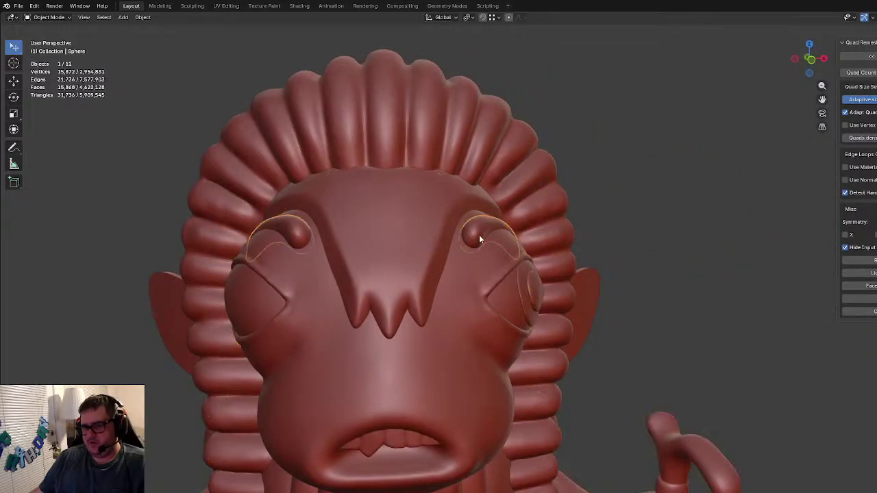
{"action": "key", "text": "Tab"}
{"action": "middle_click_drag", "start_coordinate": [601, 322], "coordinate": [568, 363]}
{"action": "key", "text": "r"}
{"action": "key", "text": "r"}
{"action": "left_click", "coordinate": [568, 365]}
{"action": "middle_click_drag", "start_coordinate": [557, 340], "coordinate": [549, 353]}
{"action": "key", "text": "Tab"}
{"action": "left_click", "coordinate": [611, 345]}
Step: Select the bee's body, enter Sculpt Mode and try a crease stroke below the eyebrow's inner end
{"action": "middle_click_drag", "start_coordinate": [611, 345], "coordinate": [415, 327]}
{"action": "scroll", "coordinate": [415, 327], "scroll_direction": "up", "scroll_amount": 3}
{"action": "left_click", "coordinate": [364, 293]}
{"action": "left_click", "coordinate": [48, 17]}
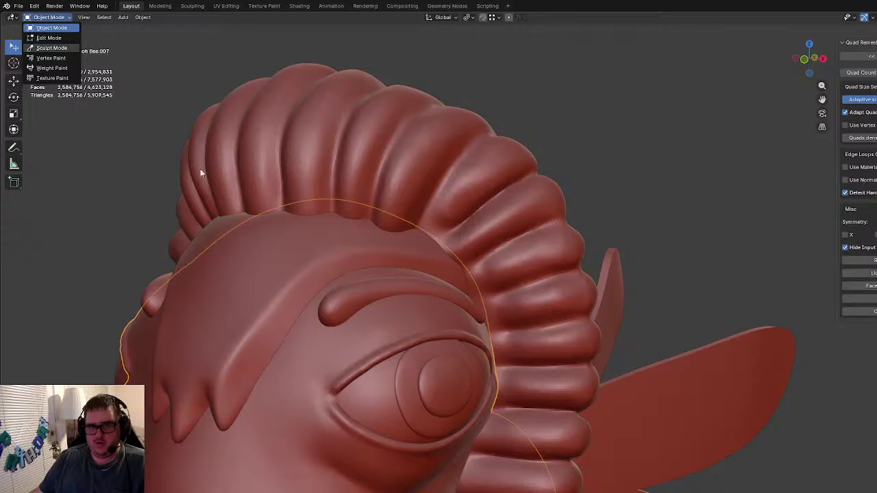
{"action": "mouse_move", "coordinate": [370, 363]}
{"action": "middle_mouse_down", "text": "shift"}
{"action": "mouse_move", "coordinate": [403, 290]}
{"action": "mouse_move", "coordinate": [389, 310]}
{"action": "mouse_move", "coordinate": [359, 294]}
{"action": "middle_mouse_up", "text": "shift"}
{"action": "scroll", "coordinate": [389, 310], "scroll_direction": "up", "scroll_amount": 3}
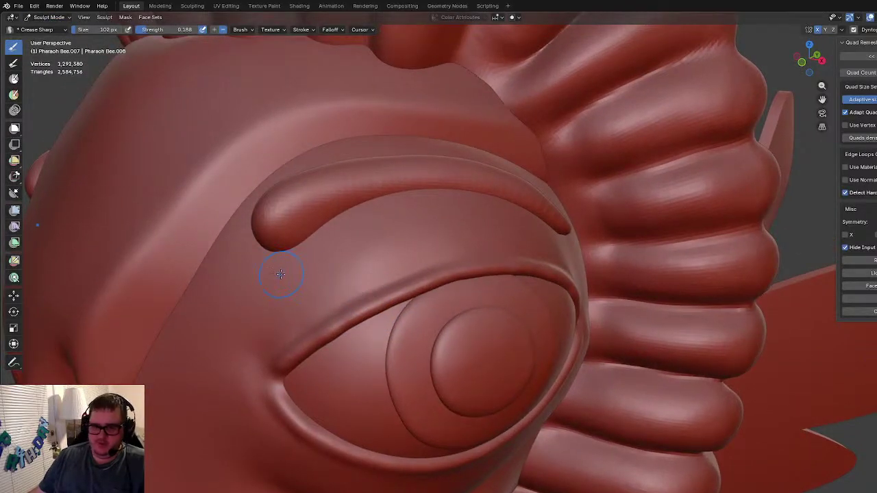
{"action": "mouse_move", "coordinate": [282, 255]}
{"action": "left_mouse_down"}
{"action": "mouse_move", "coordinate": [266, 315]}
{"action": "mouse_move", "coordinate": [304, 282]}
{"action": "left_mouse_up"}
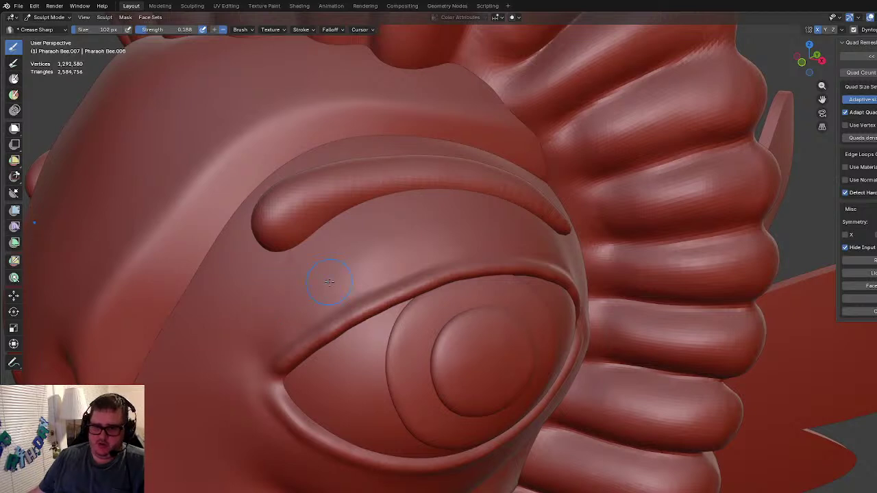
Step: Set the Crease Sharp brush to 148 px and strength 0.285 and carve a fold from the eyebrow's inner end towards the inner eye corner
{"action": "key", "text": "f"}
{"action": "left_click", "coordinate": [292, 284]}
{"action": "key", "text": "shift+f"}
{"action": "left_click", "coordinate": [294, 283]}
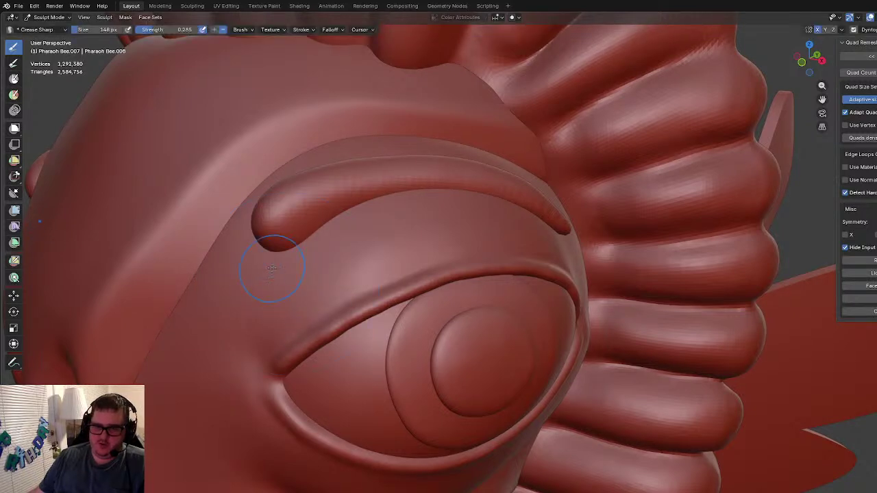
{"action": "mouse_move", "coordinate": [273, 264]}
{"action": "left_mouse_down"}
{"action": "mouse_move", "coordinate": [260, 328]}
{"action": "mouse_move", "coordinate": [280, 262]}
{"action": "mouse_move", "coordinate": [299, 269]}
{"action": "left_mouse_up"}
{"action": "key", "text": "ctrl+z"}
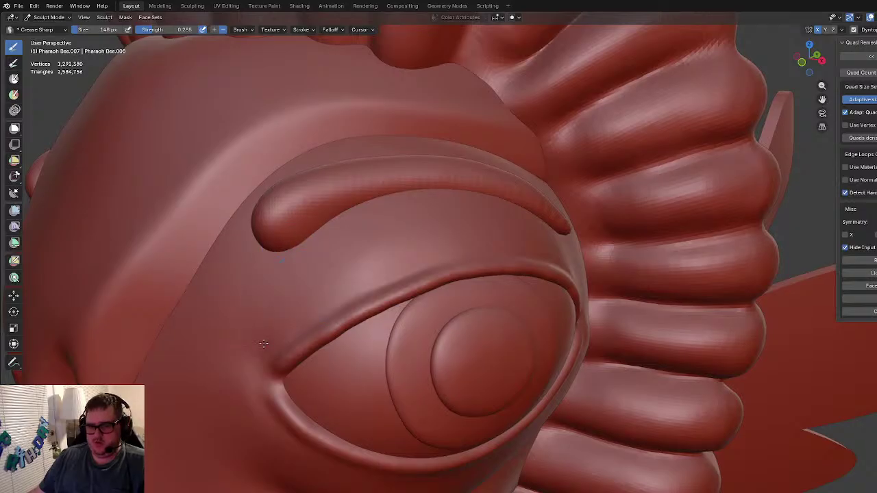
{"action": "mouse_move", "coordinate": [264, 305]}
{"action": "left_mouse_down"}
{"action": "mouse_move", "coordinate": [274, 269]}
{"action": "mouse_move", "coordinate": [260, 317]}
{"action": "mouse_move", "coordinate": [267, 342]}
{"action": "mouse_move", "coordinate": [264, 274]}
{"action": "mouse_move", "coordinate": [274, 266]}
{"action": "mouse_move", "coordinate": [284, 322]}
{"action": "mouse_move", "coordinate": [276, 293]}
{"action": "left_mouse_up"}
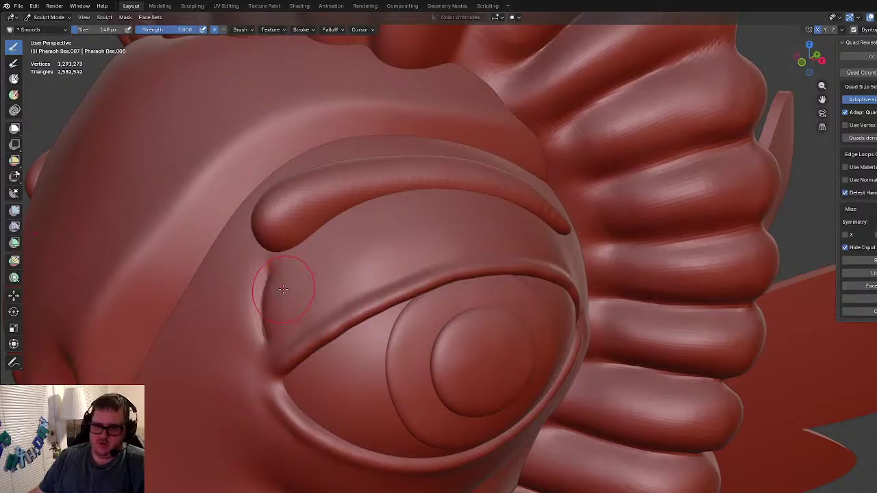
Step: Lower the Smooth brush's strength to 0.127 and soften the fold beside the inner eye corner
{"action": "key", "text": "shift+f"}
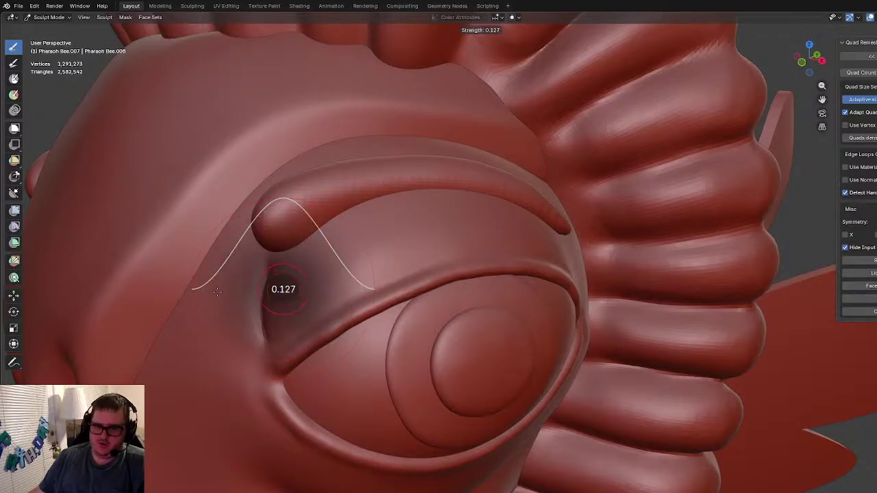
{"action": "left_click", "coordinate": [218, 292]}
{"action": "mouse_move", "coordinate": [267, 272]}
{"action": "left_mouse_down", "text": "shift"}
{"action": "mouse_move", "coordinate": [260, 262]}
{"action": "mouse_move", "coordinate": [261, 276]}
{"action": "left_mouse_up", "text": "shift"}
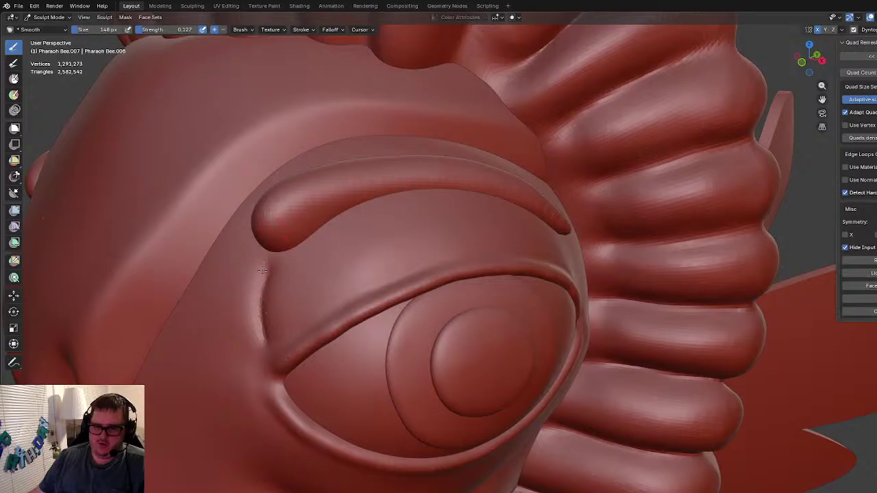
{"action": "scroll", "coordinate": [415, 324], "scroll_direction": "down", "scroll_amount": 4}
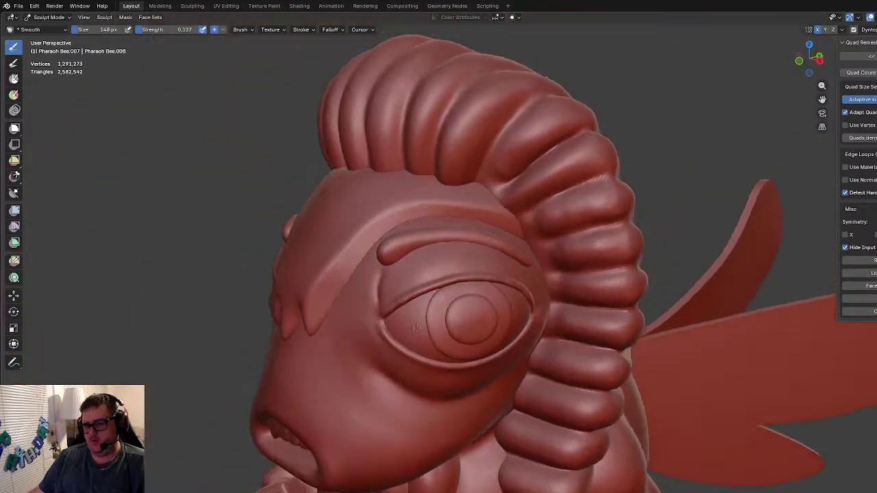
{"action": "scroll", "coordinate": [429, 328], "scroll_direction": "up", "scroll_amount": 4}
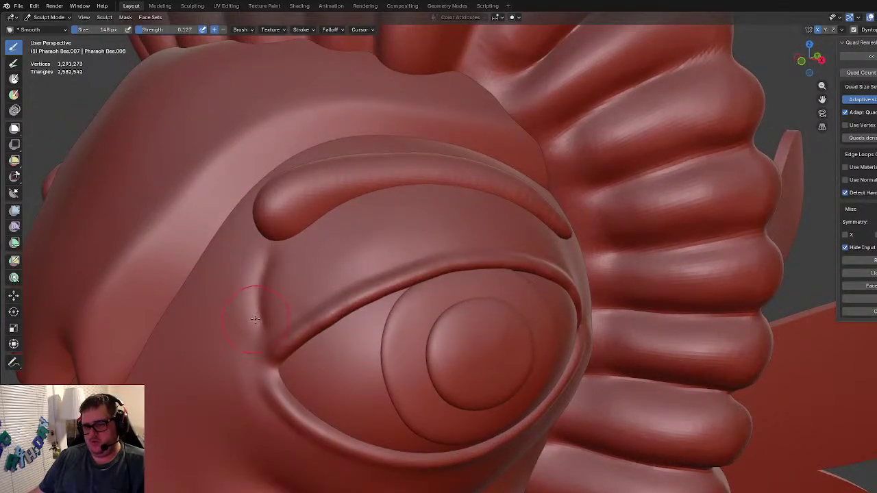
Step: Build up the upper eyelid between the rim and eyebrow with Clay Strips at 100 px and strength 0.182
{"action": "key", "text": "f"}
{"action": "left_click", "coordinate": [368, 256]}
{"action": "mouse_move", "coordinate": [395, 220]}
{"action": "left_mouse_down"}
{"action": "mouse_move", "coordinate": [409, 242]}
{"action": "mouse_move", "coordinate": [433, 192]}
{"action": "mouse_move", "coordinate": [446, 231]}
{"action": "mouse_move", "coordinate": [475, 229]}
{"action": "mouse_move", "coordinate": [505, 201]}
{"action": "mouse_move", "coordinate": [493, 191]}
{"action": "mouse_move", "coordinate": [337, 272]}
{"action": "left_mouse_up"}
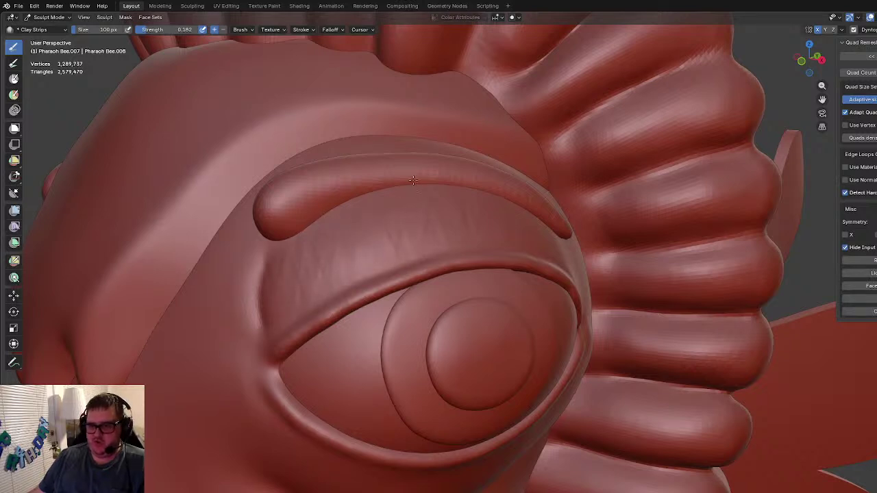
{"action": "left_click_drag", "start_coordinate": [527, 243], "coordinate": [498, 243]}
Step: Layer more Clay Strips strokes over the upper eyelid from the inner fold towards its middle and outer part
{"action": "middle_click_drag", "start_coordinate": [272, 336], "coordinate": [309, 320]}
{"action": "scroll", "coordinate": [274, 309], "scroll_direction": "up", "scroll_amount": 1}
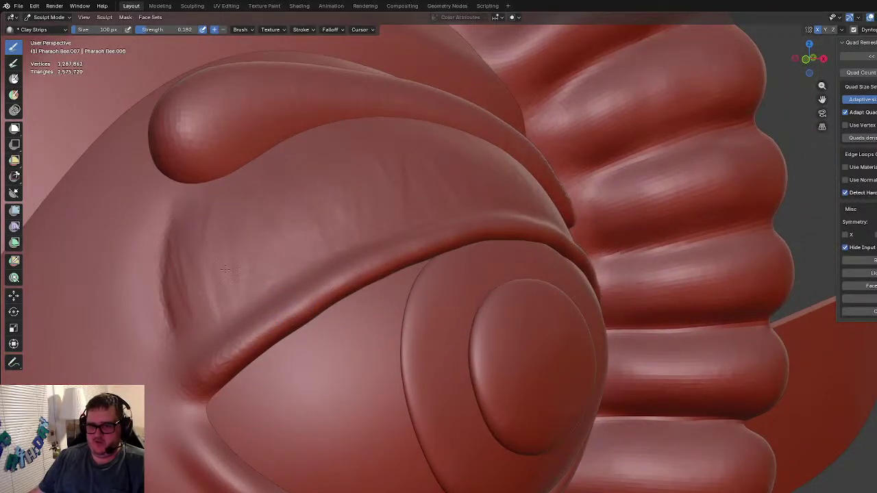
{"action": "mouse_move", "coordinate": [268, 266]}
{"action": "left_mouse_down"}
{"action": "mouse_move", "coordinate": [236, 171]}
{"action": "mouse_move", "coordinate": [254, 199]}
{"action": "left_mouse_up"}
{"action": "middle_click_drag", "start_coordinate": [298, 240], "coordinate": [292, 260]}
{"action": "scroll", "coordinate": [272, 265], "scroll_direction": "down", "scroll_amount": 1}
{"action": "mouse_move", "coordinate": [261, 264]}
{"action": "left_mouse_down"}
{"action": "mouse_move", "coordinate": [285, 283]}
{"action": "mouse_move", "coordinate": [306, 327]}
{"action": "left_mouse_up"}
{"action": "mouse_move", "coordinate": [294, 237]}
{"action": "left_mouse_down"}
{"action": "mouse_move", "coordinate": [334, 315]}
{"action": "mouse_move", "coordinate": [324, 230]}
{"action": "mouse_move", "coordinate": [366, 294]}
{"action": "left_mouse_up"}
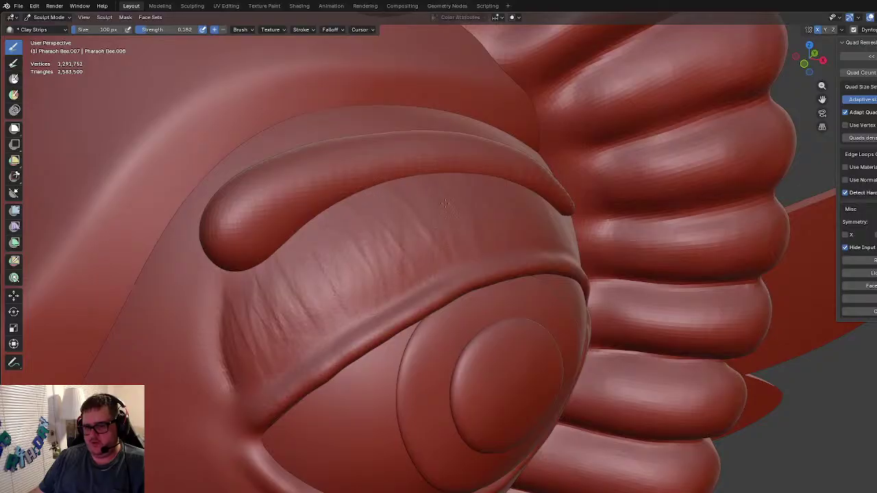
{"action": "left_click_drag", "start_coordinate": [479, 185], "coordinate": [509, 255]}
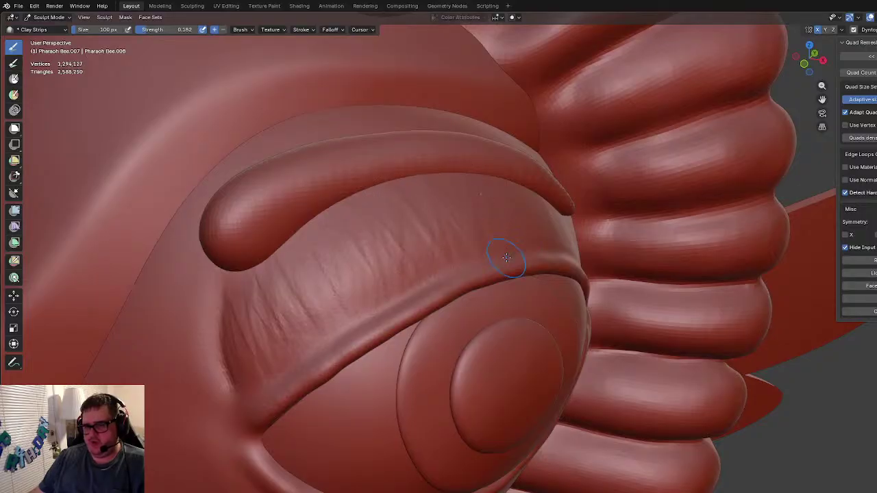
Step: Continue the Clay Strips buildup around the side of the upper eyelid and fill in its remaining area under the eyebrow
{"action": "middle_click_drag", "start_coordinate": [509, 256], "coordinate": [448, 260]}
{"action": "middle_click_drag", "start_coordinate": [504, 236], "coordinate": [472, 235]}
{"action": "scroll", "coordinate": [472, 235], "scroll_direction": "up", "scroll_amount": 1}
{"action": "middle_click_drag", "start_coordinate": [586, 280], "coordinate": [553, 322]}
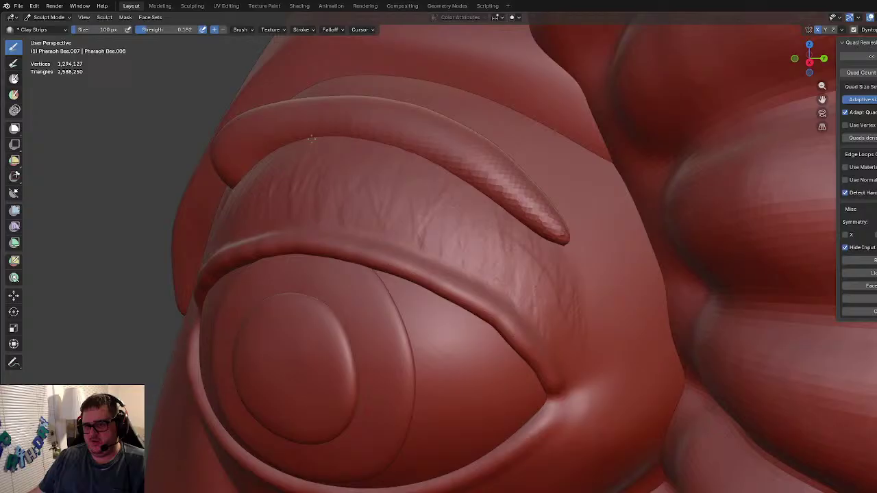
{"action": "left_click_drag", "start_coordinate": [244, 165], "coordinate": [260, 212]}
{"action": "middle_click_drag", "start_coordinate": [260, 212], "coordinate": [294, 202]}
{"action": "middle_click_drag", "start_coordinate": [216, 183], "coordinate": [348, 202], "text": "shift"}
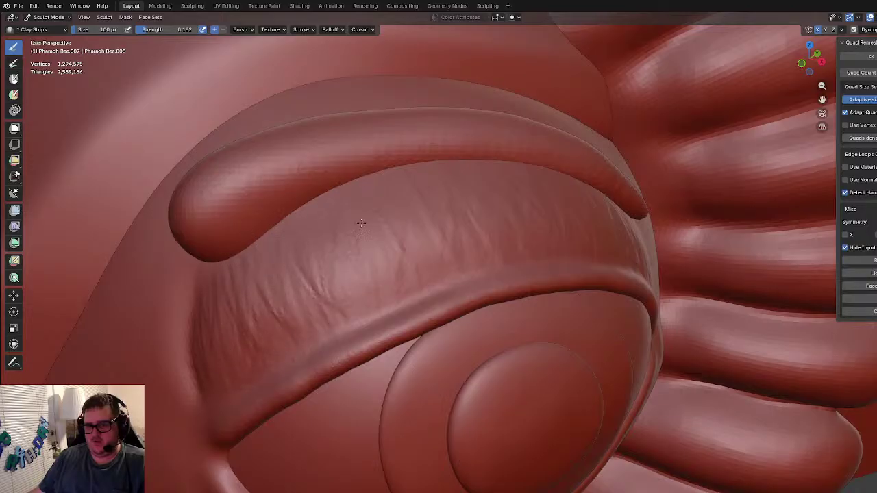
{"action": "left_click_drag", "start_coordinate": [516, 199], "coordinate": [521, 197]}
Step: Set the Smooth brush's strength to 0.218 and smooth the clay strokes across the whole upper eyelid
{"action": "scroll", "coordinate": [529, 210], "scroll_direction": "down", "scroll_amount": 10}
{"action": "mouse_move", "coordinate": [482, 296]}
{"action": "middle_mouse_down"}
{"action": "mouse_move", "coordinate": [481, 279]}
{"action": "mouse_move", "coordinate": [480, 297]}
{"action": "mouse_move", "coordinate": [447, 310]}
{"action": "middle_mouse_up"}
{"action": "scroll", "coordinate": [444, 310], "scroll_direction": "up", "scroll_amount": 6}
{"action": "scroll", "coordinate": [444, 310], "scroll_direction": "up", "scroll_amount": 2}
{"action": "mouse_move", "coordinate": [442, 215]}
{"action": "left_mouse_down", "text": "shift"}
{"action": "mouse_move", "coordinate": [447, 273]}
{"action": "mouse_move", "coordinate": [458, 228]}
{"action": "mouse_move", "coordinate": [480, 248]}
{"action": "mouse_move", "coordinate": [516, 214]}
{"action": "mouse_move", "coordinate": [394, 260]}
{"action": "left_mouse_up", "text": "shift"}
{"action": "key", "text": "shift+f"}
{"action": "left_click", "coordinate": [467, 227]}
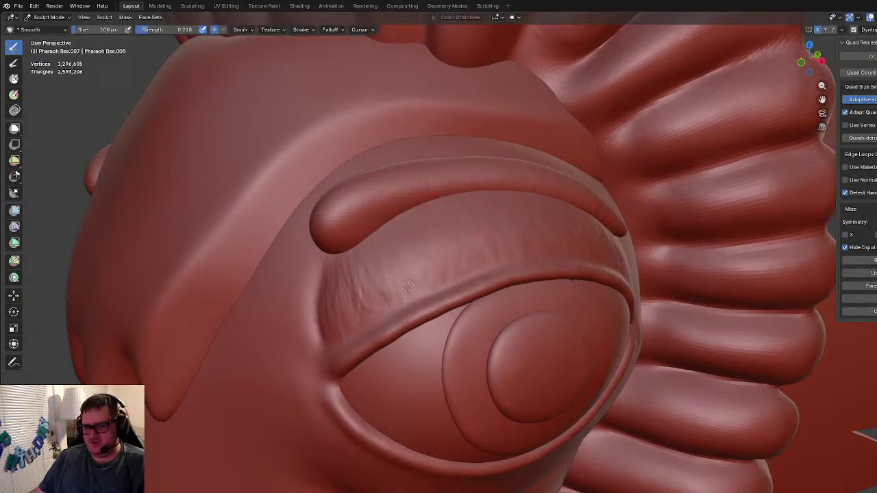
{"action": "left_click_drag", "start_coordinate": [342, 316], "coordinate": [328, 276]}
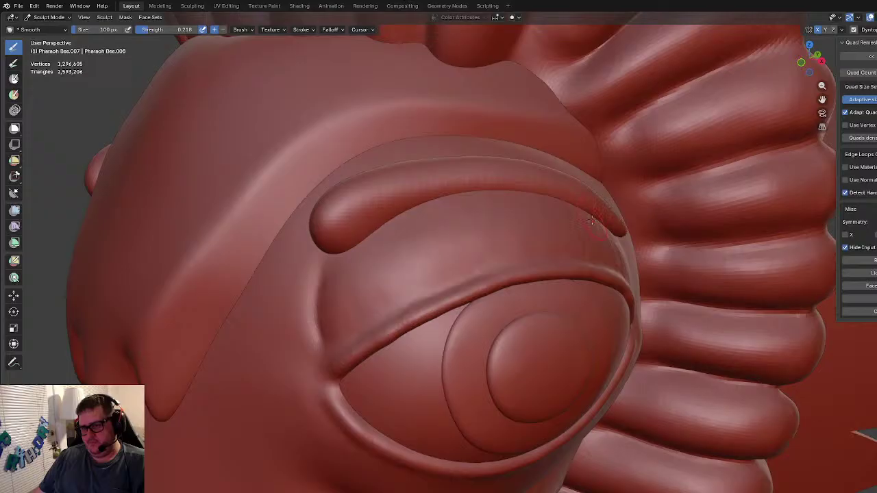
Step: Examine the filled-out eyelid, its inner fold and the eyebrow from the side, the front and at full-figure distance
{"action": "middle_click_drag", "start_coordinate": [531, 198], "coordinate": [494, 202]}
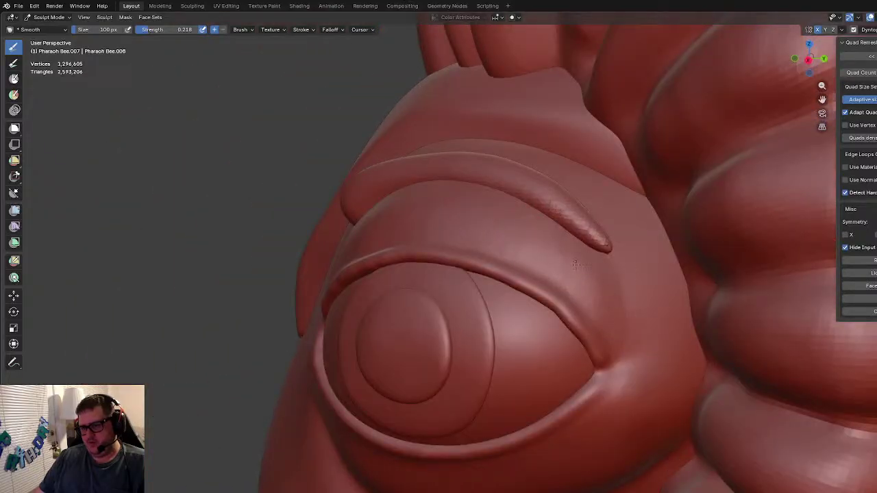
{"action": "scroll", "coordinate": [460, 203], "scroll_direction": "down", "scroll_amount": 5}
{"action": "middle_click_drag", "start_coordinate": [442, 274], "coordinate": [480, 289]}
{"action": "scroll", "coordinate": [488, 299], "scroll_direction": "down", "scroll_amount": 3}
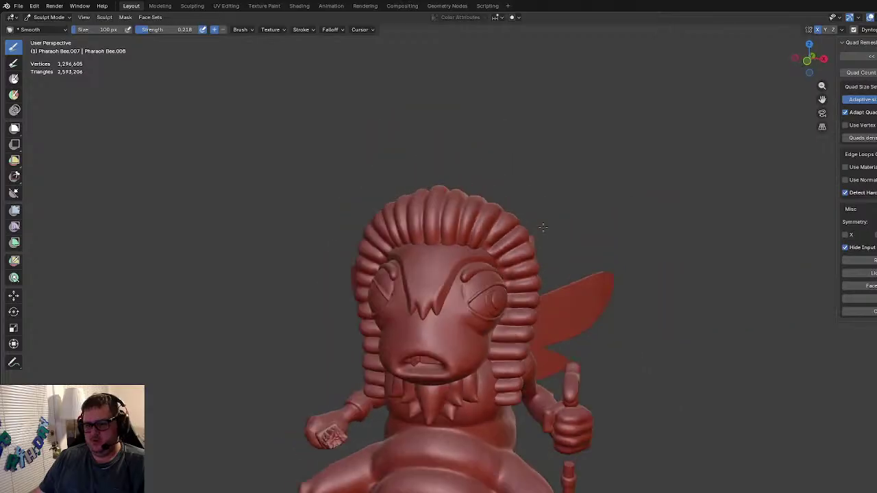
{"action": "scroll", "coordinate": [472, 288], "scroll_direction": "up", "scroll_amount": 5}
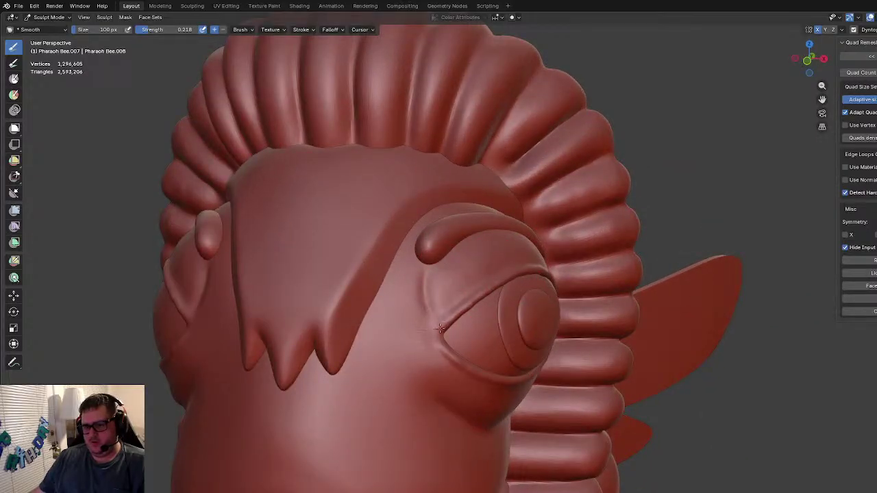
{"action": "middle_click_drag", "start_coordinate": [470, 313], "coordinate": [404, 303]}
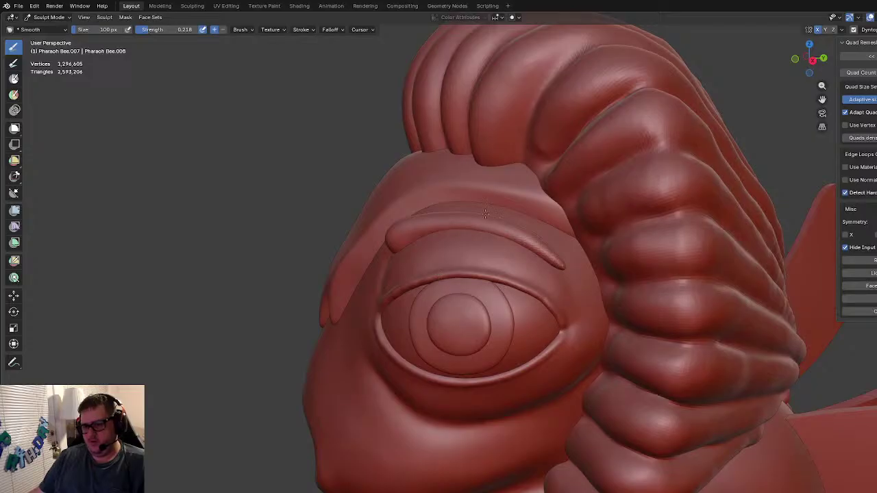
{"action": "scroll", "coordinate": [558, 321], "scroll_direction": "down", "scroll_amount": 5}
{"action": "middle_click_drag", "start_coordinate": [473, 312], "coordinate": [522, 250]}
{"action": "scroll", "coordinate": [556, 230], "scroll_direction": "down", "scroll_amount": 2}
{"action": "scroll", "coordinate": [504, 263], "scroll_direction": "up", "scroll_amount": 3}
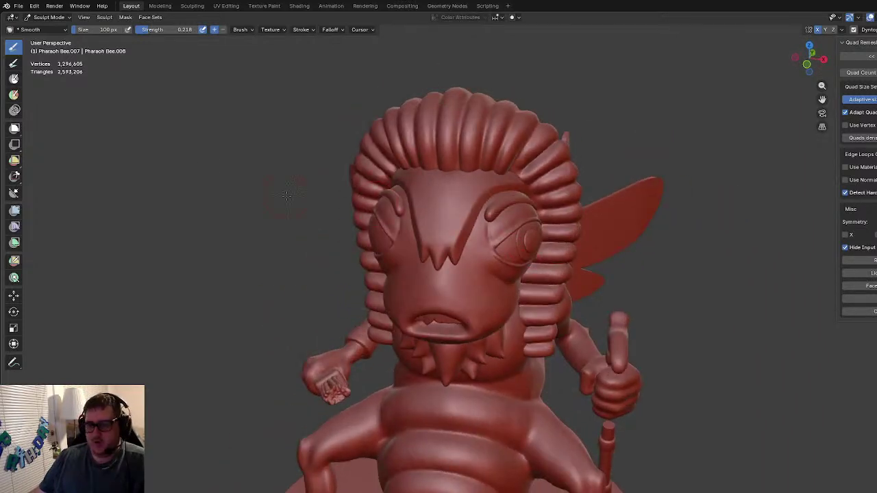
Step: Return to Object Mode and join the iris and pupil pieces of the eye into one object
{"action": "left_click", "coordinate": [48, 17]}
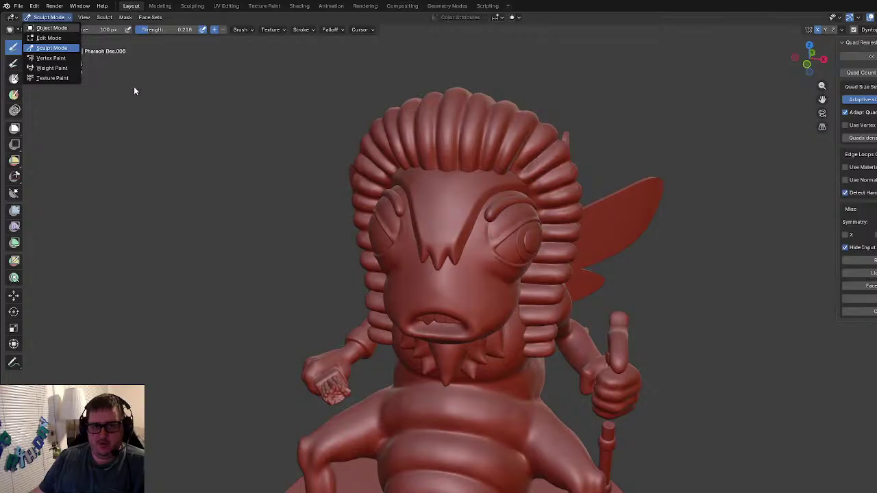
{"action": "key", "text": "o"}
{"action": "left_click", "coordinate": [526, 241]}
{"action": "key", "text": "ctrl+j"}
{"action": "left_click", "coordinate": [660, 266]}
{"action": "left_click", "coordinate": [532, 245]}
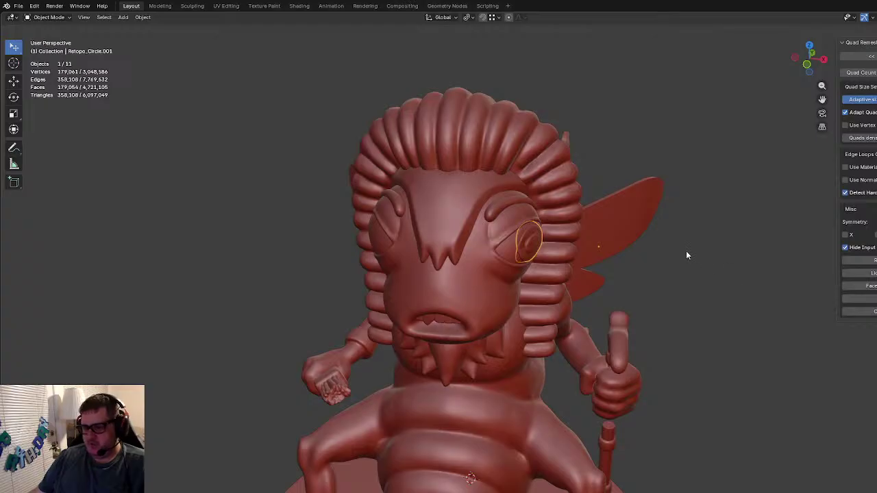
Step: Set the joined iris object's origin to the 3D cursor and mirror it onto the opposite eye
{"action": "key", "text": "KP_1"}
{"action": "scroll", "coordinate": [545, 299], "scroll_direction": "up", "scroll_amount": 1}
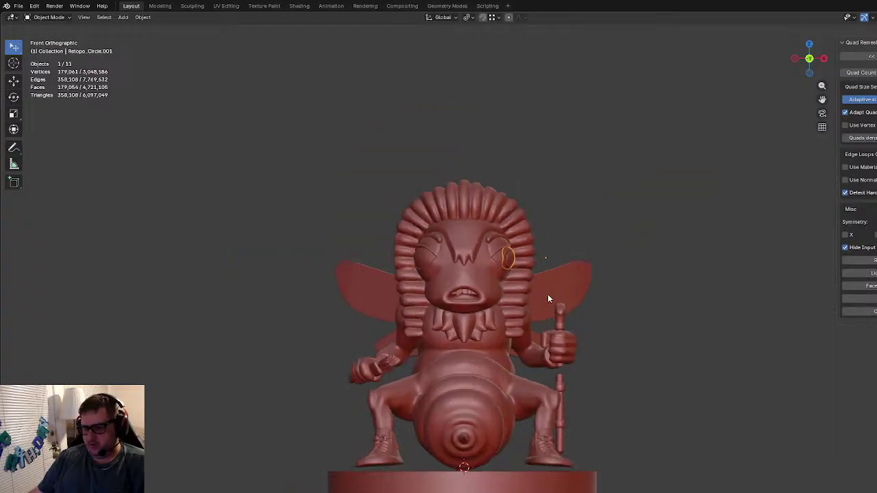
{"action": "key", "text": "F3"}
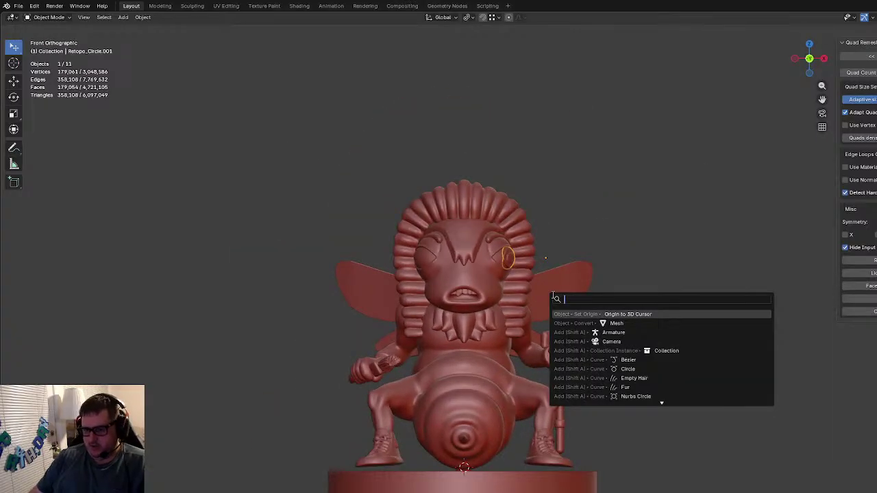
{"action": "type", "text": "or"}
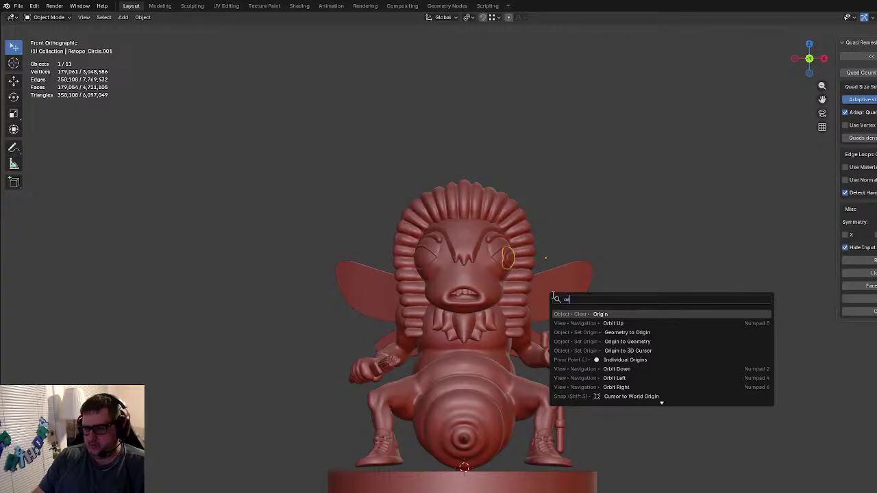
{"action": "type", "text": "agin"}
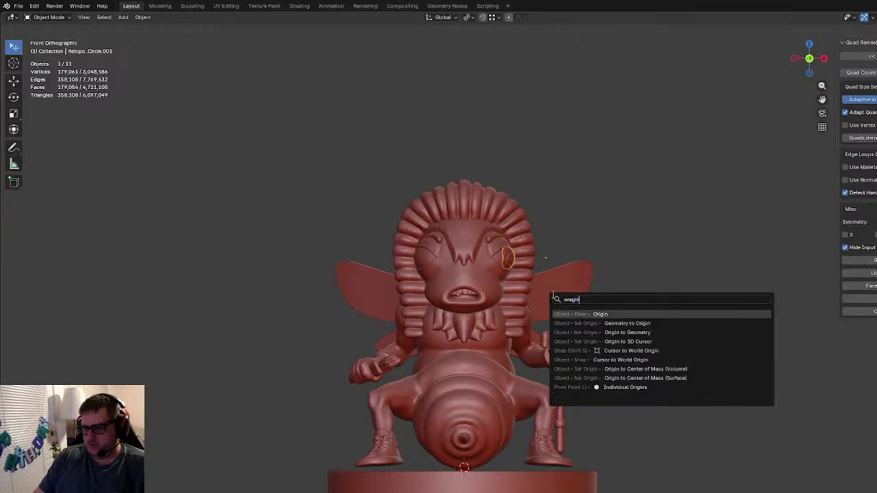
{"action": "type", "text": " to"}
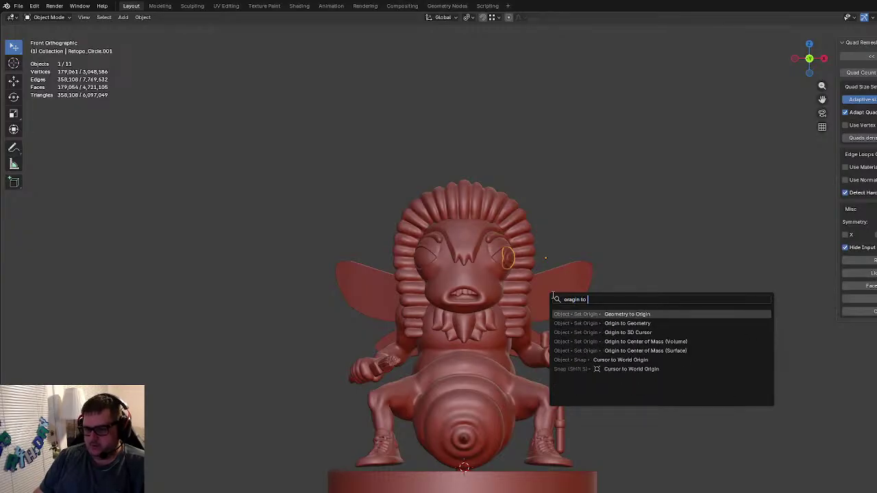
{"action": "key", "text": "Down"}
{"action": "key", "text": "Down"}
{"action": "key", "text": "Return"}
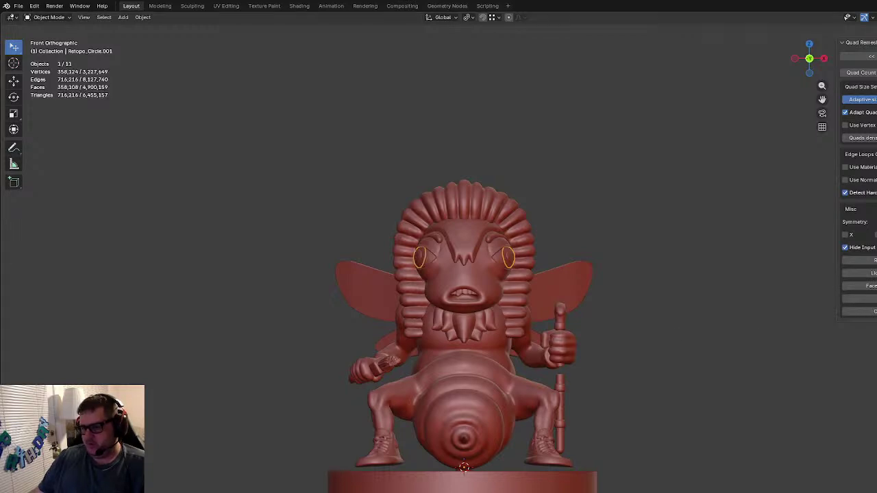
{"action": "left_click", "coordinate": [816, 276]}
Step: Examine the mirrored irises within the eyelids and the overall figure from several angles
{"action": "scroll", "coordinate": [474, 253], "scroll_direction": "up", "scroll_amount": 6}
{"action": "mouse_move", "coordinate": [534, 224]}
{"action": "middle_mouse_down"}
{"action": "mouse_move", "coordinate": [467, 237]}
{"action": "mouse_move", "coordinate": [612, 241]}
{"action": "mouse_move", "coordinate": [539, 254]}
{"action": "mouse_move", "coordinate": [483, 251]}
{"action": "mouse_move", "coordinate": [523, 240]}
{"action": "middle_mouse_up"}
{"action": "left_click", "coordinate": [523, 239]}
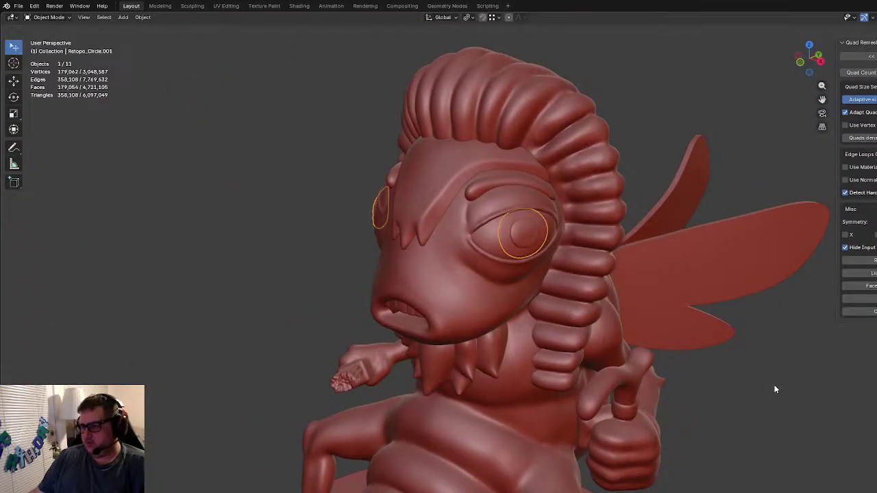
{"action": "left_click", "coordinate": [743, 353]}
{"action": "scroll", "coordinate": [699, 334], "scroll_direction": "down", "scroll_amount": 4}
{"action": "middle_click_drag", "start_coordinate": [658, 322], "coordinate": [611, 259], "text": "shift"}
{"action": "middle_click_drag", "start_coordinate": [611, 259], "coordinate": [535, 254]}
{"action": "scroll", "coordinate": [528, 254], "scroll_direction": "up", "scroll_amount": 3}
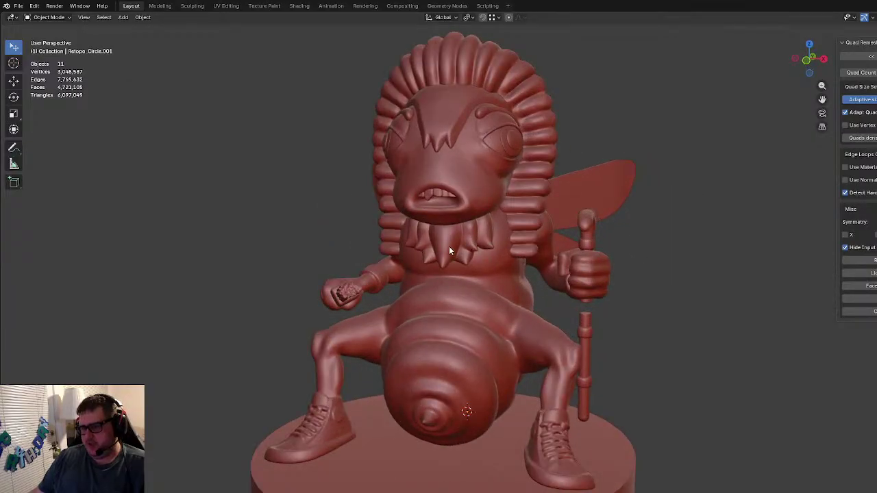
{"action": "middle_click_drag", "start_coordinate": [502, 106], "coordinate": [507, 67]}
{"action": "scroll", "coordinate": [512, 170], "scroll_direction": "up", "scroll_amount": 3}
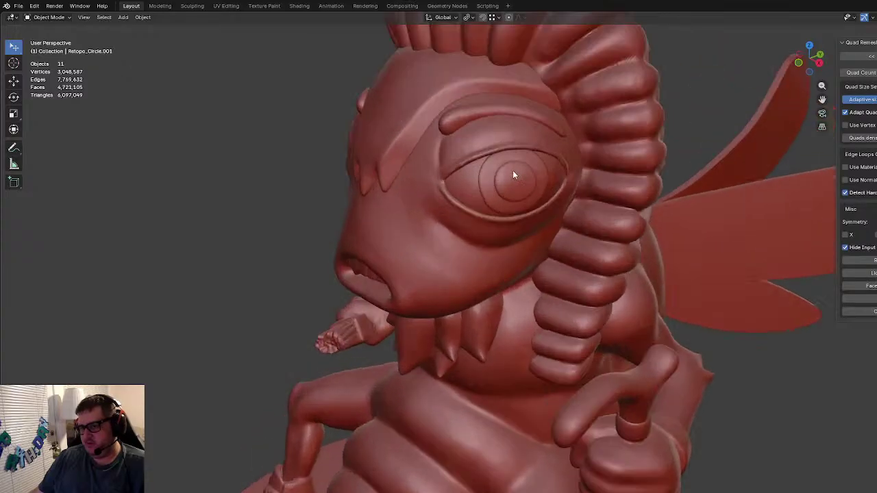
Step: Select the eyebrow above the eye and switch it to Sculpt Mode
{"action": "middle_click_drag", "start_coordinate": [512, 170], "coordinate": [495, 135]}
{"action": "left_click", "coordinate": [484, 125]}
{"action": "left_click", "coordinate": [50, 17]}
{"action": "left_click", "coordinate": [51, 49]}
{"action": "scroll", "coordinate": [495, 244], "scroll_direction": "up", "scroll_amount": 5}
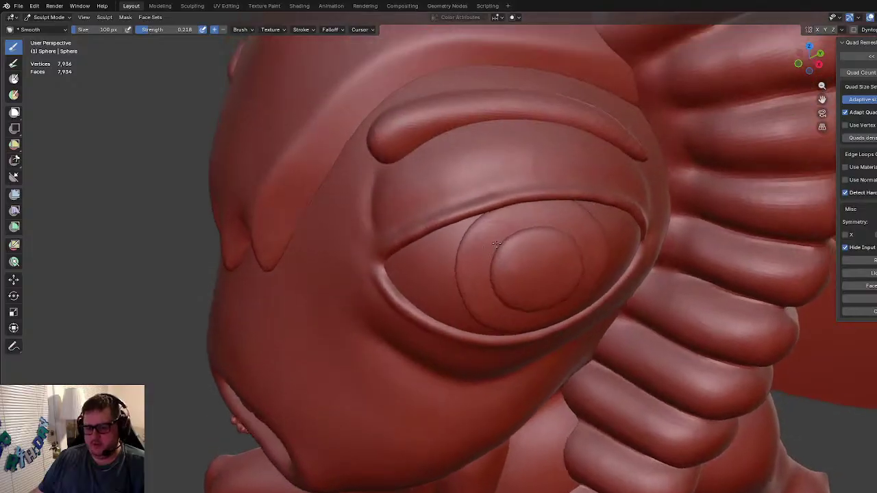
{"action": "middle_click_drag", "start_coordinate": [494, 243], "coordinate": [475, 259]}
Step: Set the Clay Strips brush to 234 px and 0.588 strength and add volume to the middle of the eyebrow
{"action": "key", "text": "c"}
{"action": "scroll", "coordinate": [486, 223], "scroll_direction": "up", "scroll_amount": 5}
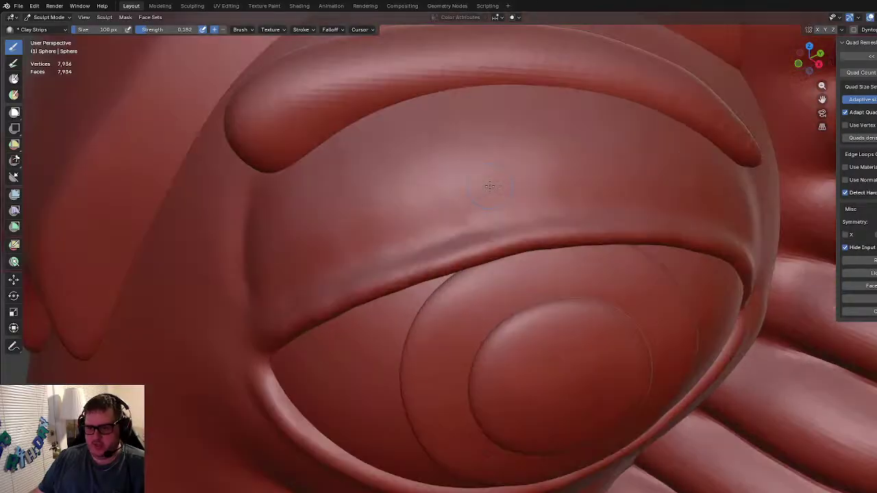
{"action": "key", "text": "f"}
{"action": "left_click", "coordinate": [507, 203]}
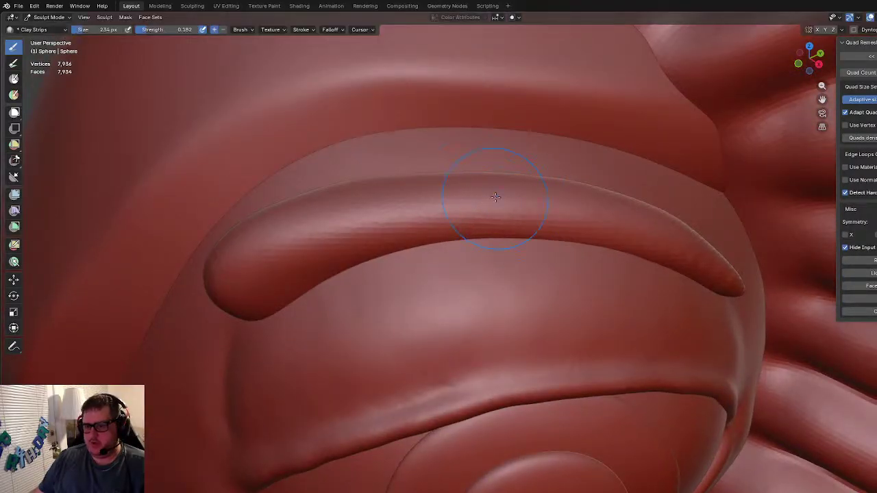
{"action": "key", "text": "shift+f"}
{"action": "left_click", "coordinate": [453, 198]}
{"action": "mouse_move", "coordinate": [453, 198]}
{"action": "left_mouse_down"}
{"action": "mouse_move", "coordinate": [433, 207]}
{"action": "mouse_move", "coordinate": [464, 185]}
{"action": "mouse_move", "coordinate": [548, 207]}
{"action": "left_mouse_up"}
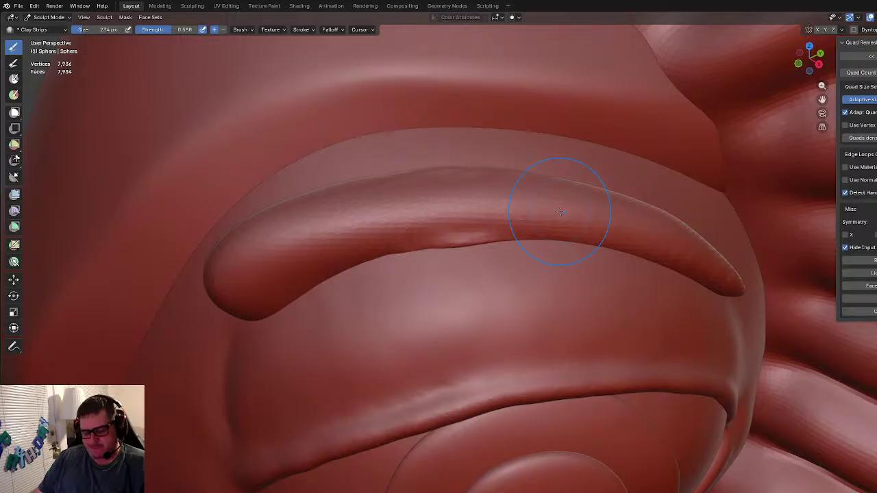
{"action": "key", "text": "Tab"}
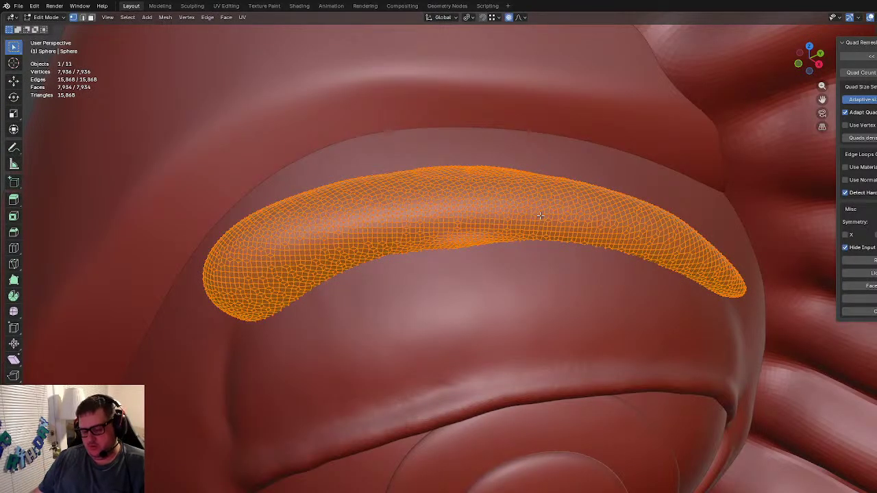
{"action": "right_click", "coordinate": [540, 216]}
{"action": "left_click", "coordinate": [539, 215]}
{"action": "key", "text": "Tab"}
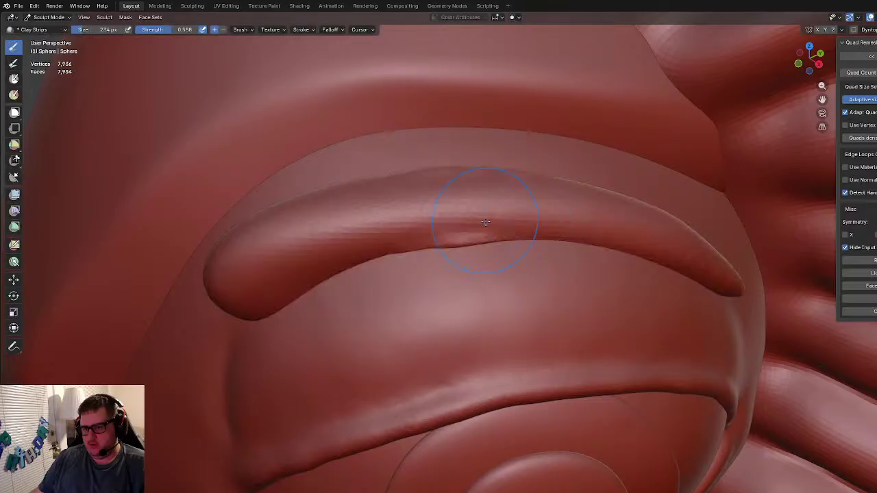
Step: Reduce the Clay Strips brush to 146 px and build up strips along the eyebrow from its outer part to its inner end
{"action": "key", "text": "f"}
{"action": "left_click", "coordinate": [467, 199]}
{"action": "left_click_drag", "start_coordinate": [473, 214], "coordinate": [519, 204]}
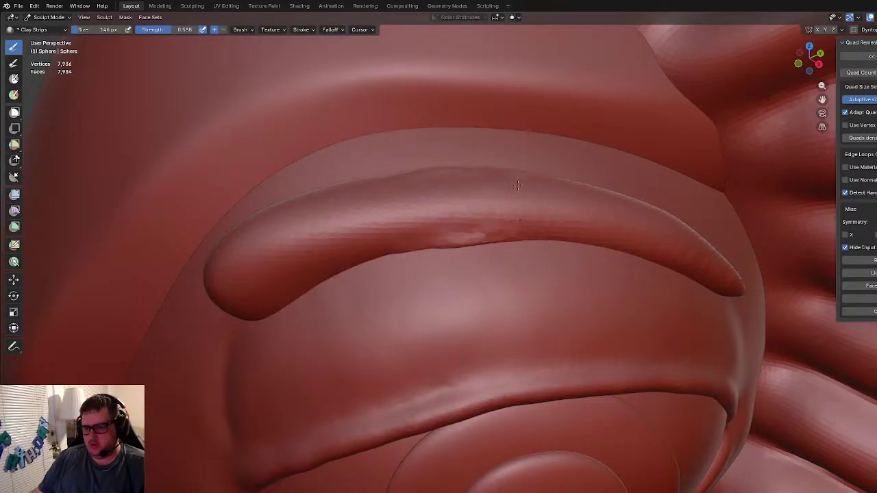
{"action": "left_click_drag", "start_coordinate": [606, 200], "coordinate": [496, 214]}
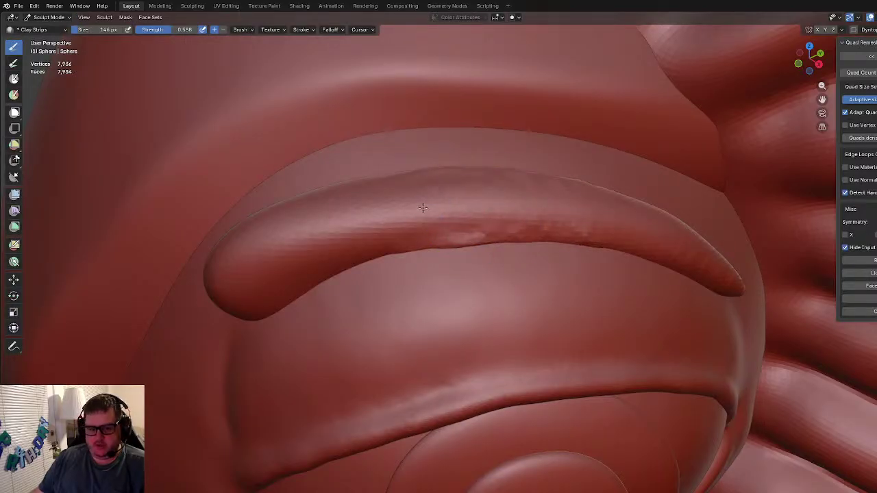
{"action": "left_click_drag", "start_coordinate": [367, 215], "coordinate": [298, 220]}
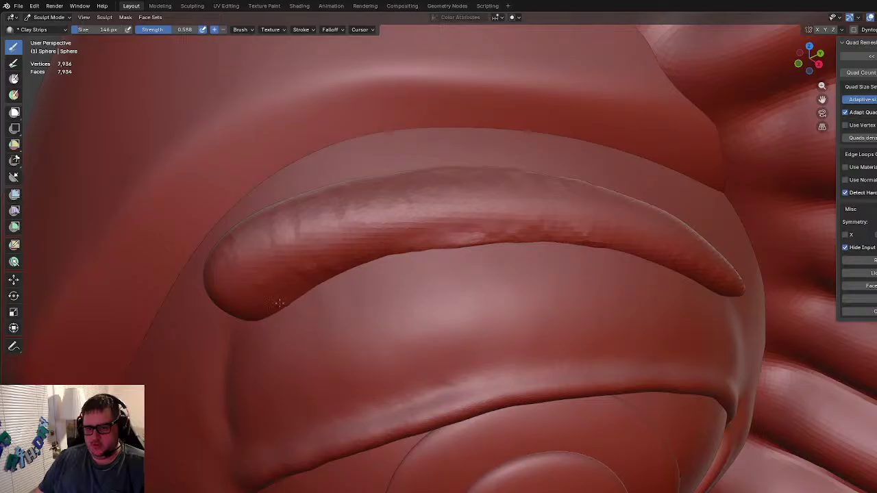
Step: Remesh the eyebrow with Quad Remesher at a quad count of 100000
{"action": "key", "text": "Tab"}
{"action": "key", "text": "Tab"}
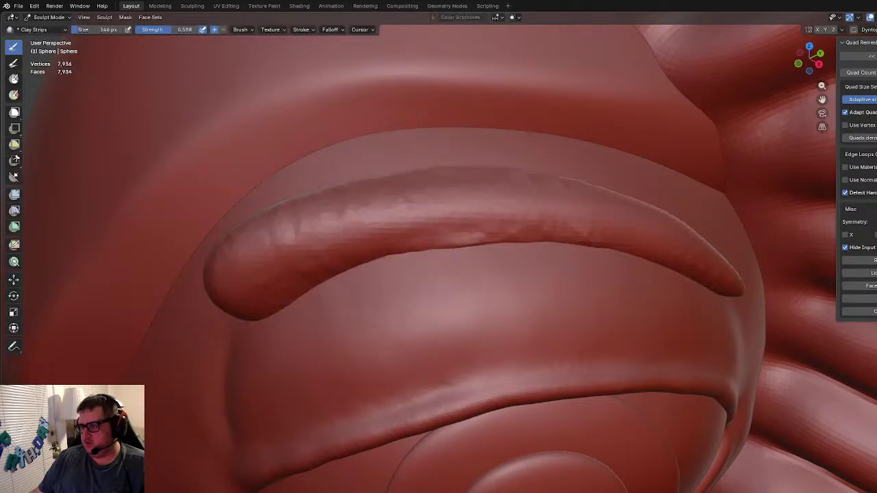
{"action": "left_click", "coordinate": [865, 73]}
{"action": "type", "text": "1000"}
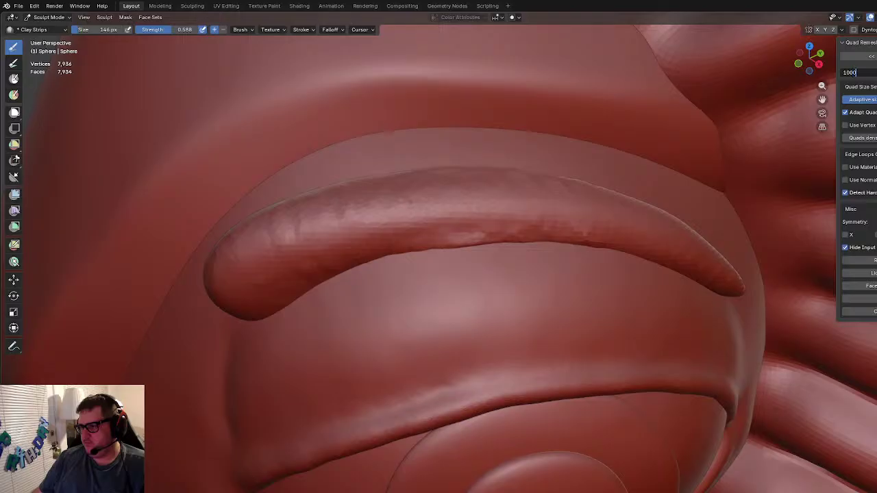
{"action": "type", "text": "00"}
{"action": "key", "text": "Return"}
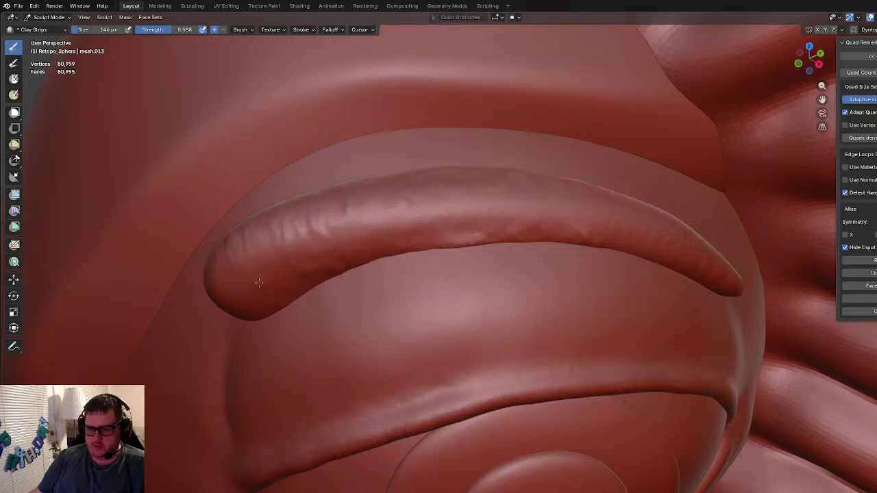
Step: Layer Clay Strips strokes across the full length of the remeshed eyebrow to thicken and texture it
{"action": "mouse_move", "coordinate": [350, 205]}
{"action": "left_mouse_down"}
{"action": "mouse_move", "coordinate": [535, 200]}
{"action": "mouse_move", "coordinate": [632, 211]}
{"action": "left_mouse_up"}
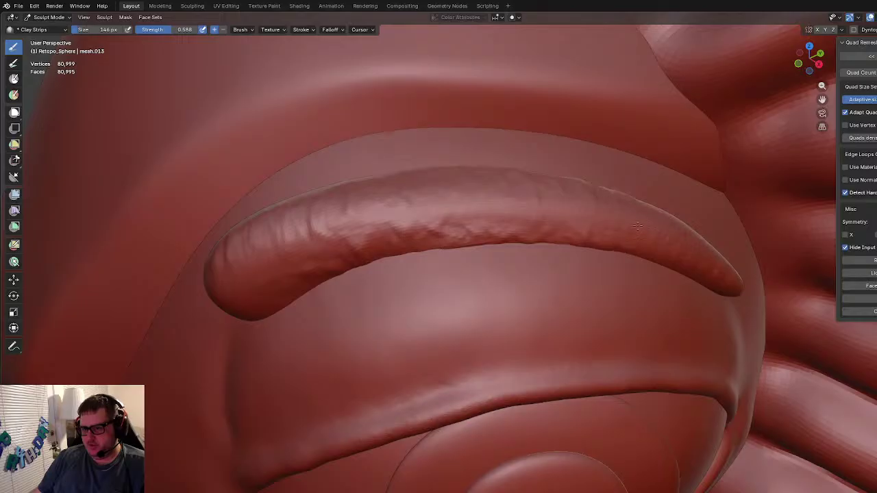
{"action": "mouse_move", "coordinate": [672, 248]}
{"action": "left_mouse_down"}
{"action": "mouse_move", "coordinate": [705, 271]}
{"action": "mouse_move", "coordinate": [578, 263]}
{"action": "mouse_move", "coordinate": [396, 300]}
{"action": "left_mouse_up"}
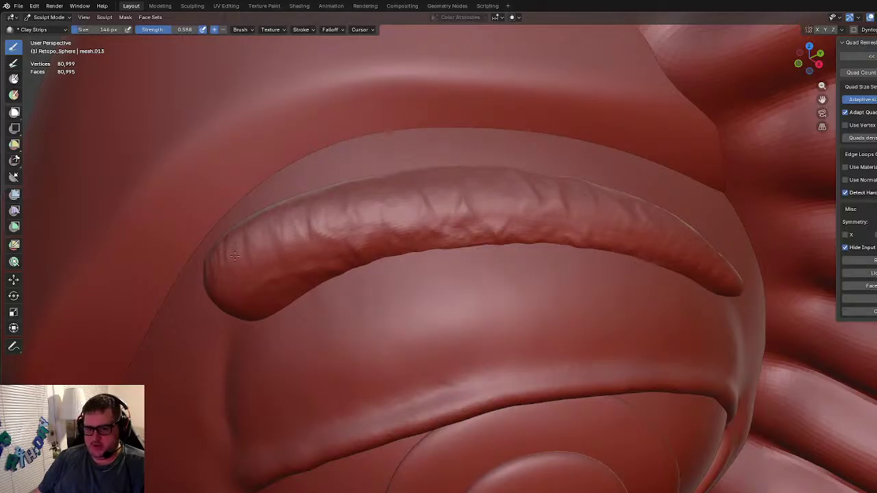
{"action": "left_click_drag", "start_coordinate": [323, 219], "coordinate": [483, 202]}
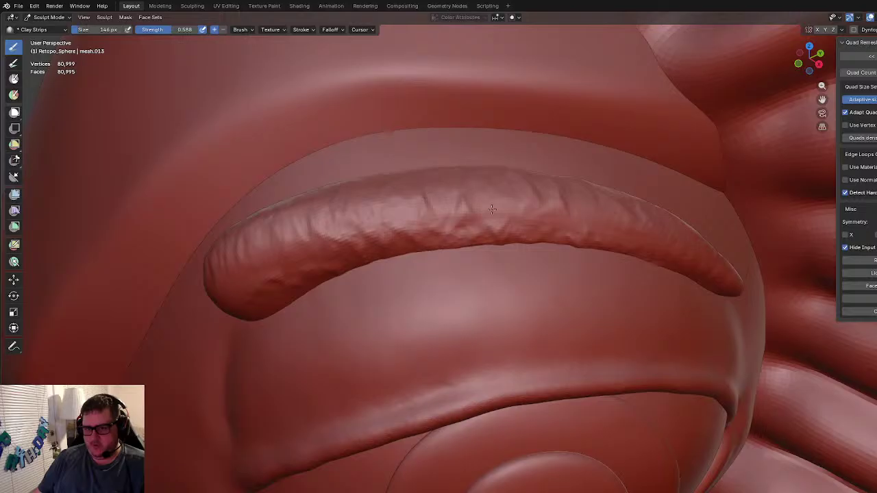
{"action": "mouse_move", "coordinate": [567, 214]}
{"action": "left_mouse_down"}
{"action": "mouse_move", "coordinate": [688, 279]}
{"action": "mouse_move", "coordinate": [590, 209]}
{"action": "mouse_move", "coordinate": [343, 294]}
{"action": "left_mouse_up"}
{"action": "scroll", "coordinate": [439, 248], "scroll_direction": "down", "scroll_amount": 6}
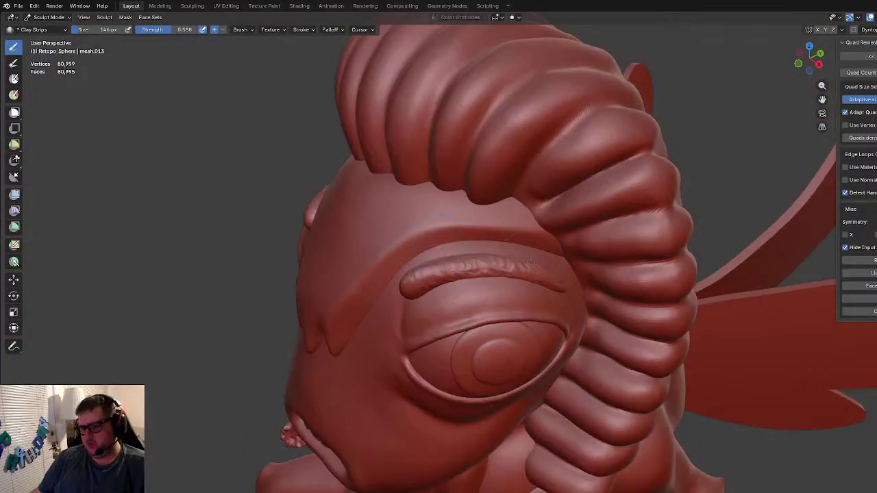
Step: Examine the eyebrow's mesh density in Edit Mode, in both wireframe and solid shading, from several angles
{"action": "middle_click_drag", "start_coordinate": [459, 283], "coordinate": [502, 269]}
{"action": "scroll", "coordinate": [502, 267], "scroll_direction": "up", "scroll_amount": 4}
{"action": "key", "text": "Tab"}
{"action": "mouse_move", "coordinate": [501, 219]}
{"action": "middle_mouse_down"}
{"action": "mouse_move", "coordinate": [514, 179]}
{"action": "mouse_move", "coordinate": [487, 232]}
{"action": "middle_mouse_up"}
{"action": "key", "text": "z"}
{"action": "left_click", "coordinate": [356, 254]}
{"action": "left_click_drag", "start_coordinate": [356, 254], "coordinate": [356, 254]}
{"action": "mouse_move", "coordinate": [370, 253]}
{"action": "middle_mouse_down"}
{"action": "mouse_move", "coordinate": [441, 240]}
{"action": "mouse_move", "coordinate": [505, 254]}
{"action": "middle_mouse_up"}
{"action": "key", "text": "z"}
{"action": "left_click", "coordinate": [548, 261]}
{"action": "scroll", "coordinate": [470, 239], "scroll_direction": "down", "scroll_amount": 3}
{"action": "key", "text": "Tab"}
Step: Try softening the eyebrow's clay texture with the Smooth brush
{"action": "scroll", "coordinate": [496, 258], "scroll_direction": "up", "scroll_amount": 2}
{"action": "left_click_drag", "start_coordinate": [501, 255], "coordinate": [496, 255], "text": "shift"}
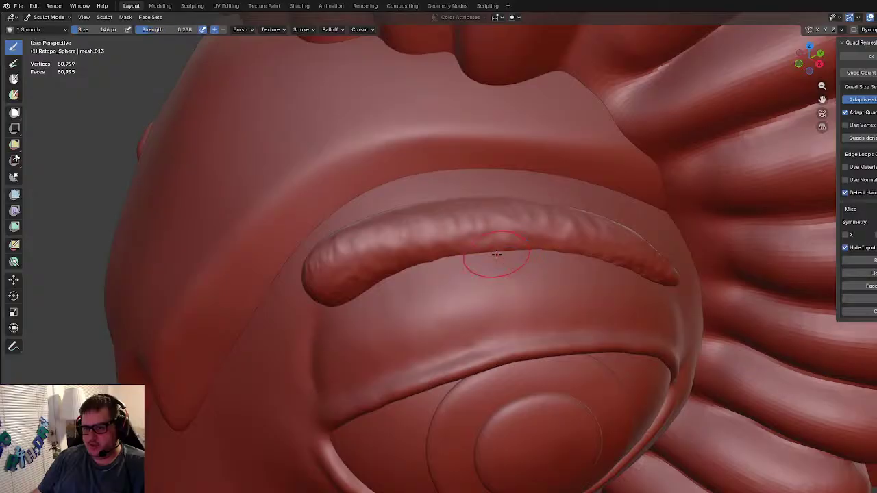
{"action": "key", "text": "shift+f"}
{"action": "key", "text": "Escape"}
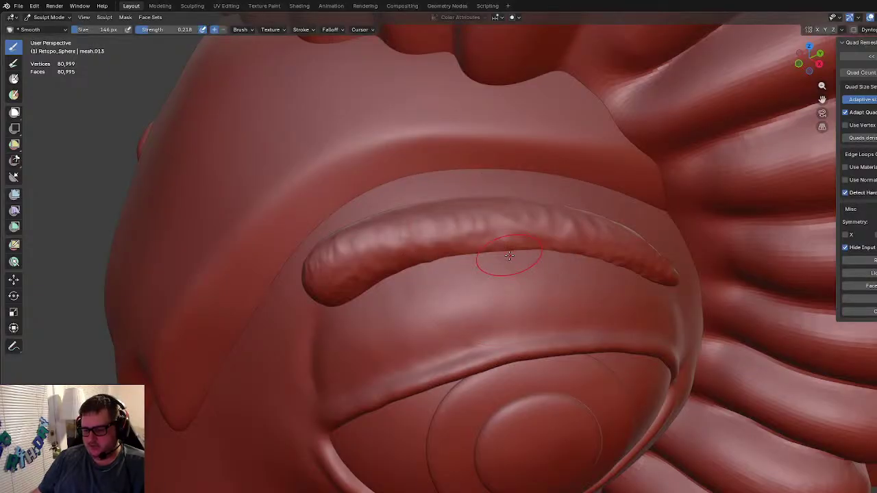
{"action": "key", "text": "Tab"}
{"action": "key", "text": "Tab"}
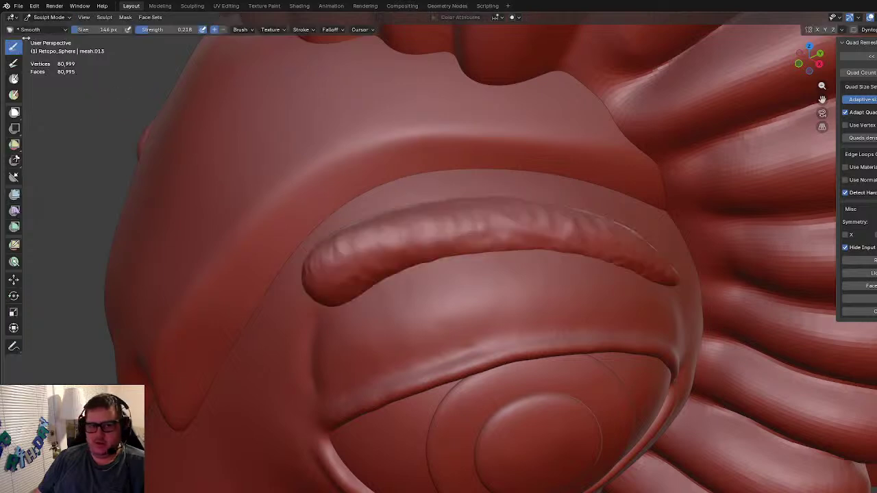
Step: Apply the eyebrow's scale in Object Mode and return to Sculpt Mode
{"action": "left_click", "coordinate": [54, 18]}
{"action": "left_click", "coordinate": [49, 28]}
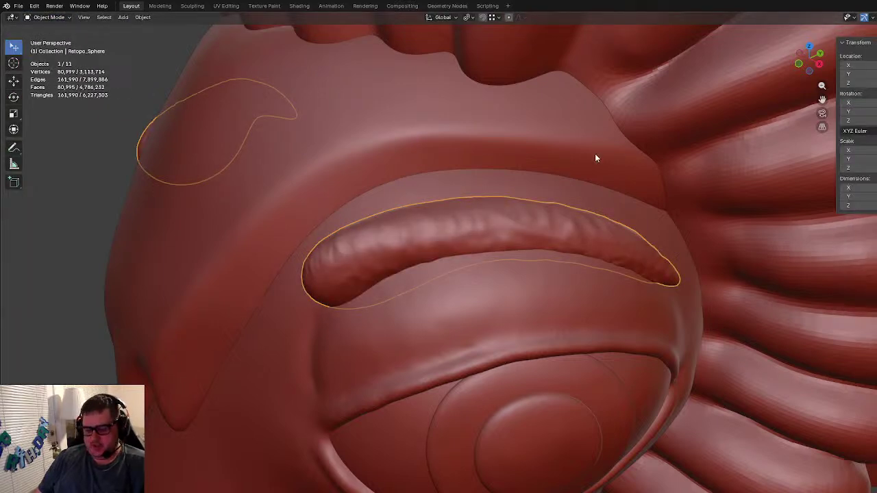
{"action": "key", "text": "F3"}
{"action": "type", "text": "sca"}
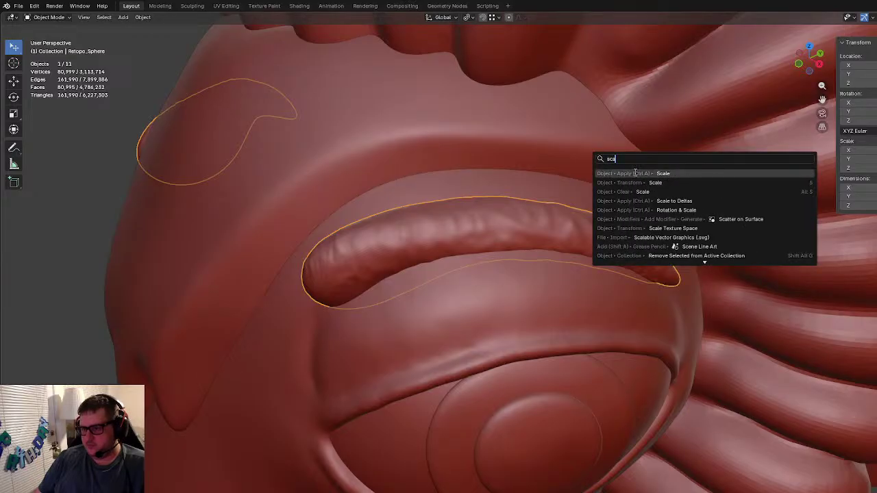
{"action": "left_click", "coordinate": [636, 173]}
{"action": "key", "text": "Tab"}
{"action": "left_click", "coordinate": [43, 17]}
{"action": "left_click", "coordinate": [51, 48]}
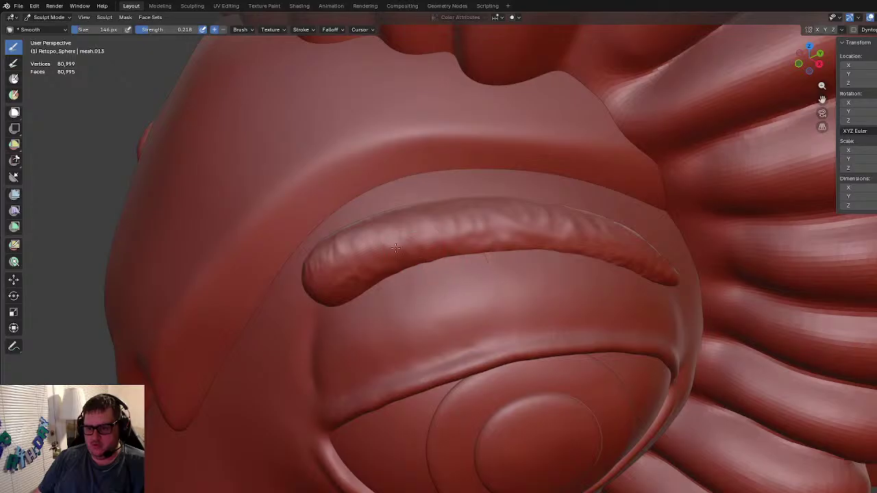
Step: Raise the Smooth brush's strength and smooth the eyebrow from its outer tail to its inner end
{"action": "key", "text": "shift+f"}
{"action": "left_click", "coordinate": [699, 250]}
{"action": "mouse_move", "coordinate": [619, 252]}
{"action": "left_mouse_down"}
{"action": "mouse_move", "coordinate": [439, 241]}
{"action": "mouse_move", "coordinate": [337, 254]}
{"action": "left_mouse_up"}
Step: Add Clay Strips strokes across the whole eyebrow and set the brush strength to 0.352
{"action": "key", "text": "c"}
{"action": "scroll", "coordinate": [357, 233], "scroll_direction": "up", "scroll_amount": 5}
{"action": "scroll", "coordinate": [359, 233], "scroll_direction": "down", "scroll_amount": 3}
{"action": "mouse_move", "coordinate": [351, 221]}
{"action": "left_mouse_down"}
{"action": "mouse_move", "coordinate": [329, 276]}
{"action": "mouse_move", "coordinate": [314, 281]}
{"action": "mouse_move", "coordinate": [356, 260]}
{"action": "mouse_move", "coordinate": [313, 300]}
{"action": "mouse_move", "coordinate": [251, 226]}
{"action": "mouse_move", "coordinate": [303, 245]}
{"action": "mouse_move", "coordinate": [387, 219]}
{"action": "mouse_move", "coordinate": [435, 183]}
{"action": "mouse_move", "coordinate": [589, 180]}
{"action": "mouse_move", "coordinate": [679, 205]}
{"action": "mouse_move", "coordinate": [717, 235]}
{"action": "mouse_move", "coordinate": [728, 257]}
{"action": "left_mouse_up"}
{"action": "key", "text": "shift+f"}
{"action": "left_click", "coordinate": [336, 260]}
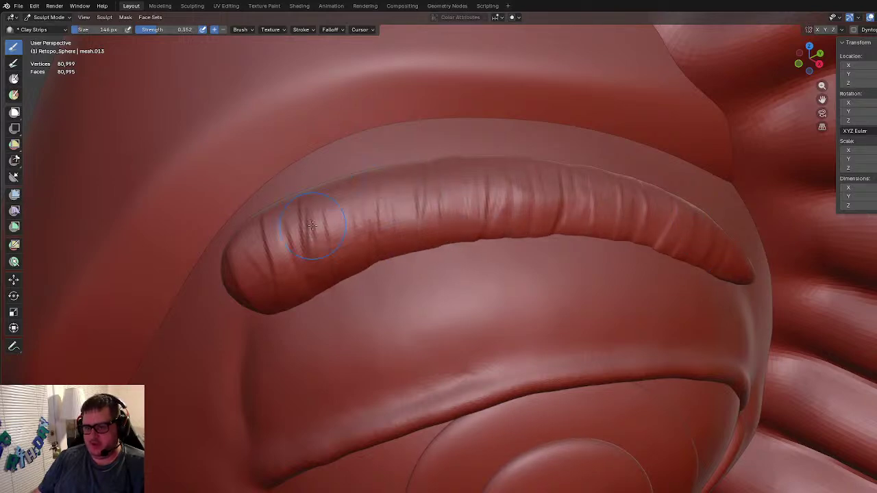
Step: Build up the eyebrow's inner end and upper side with Clay Strips, working from a higher viewing angle
{"action": "mouse_move", "coordinate": [323, 318]}
{"action": "middle_mouse_down"}
{"action": "mouse_move", "coordinate": [384, 295]}
{"action": "mouse_move", "coordinate": [446, 303]}
{"action": "middle_mouse_up"}
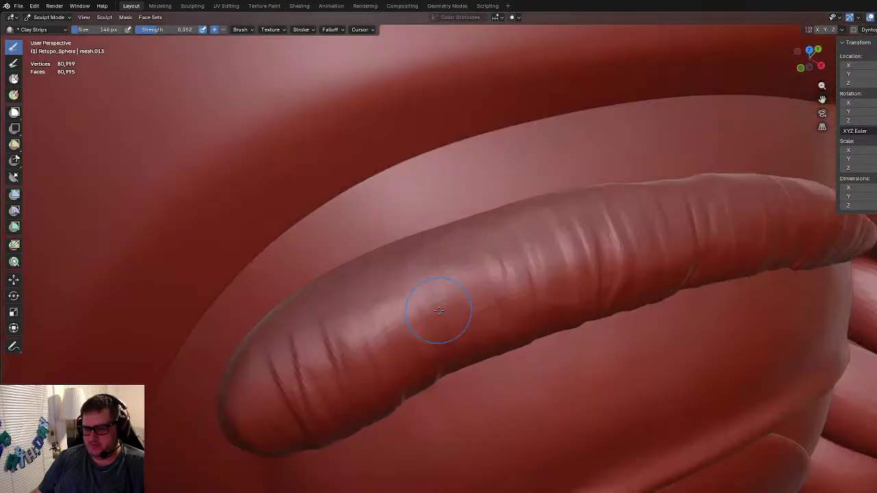
{"action": "scroll", "coordinate": [342, 303], "scroll_direction": "down", "scroll_amount": 5}
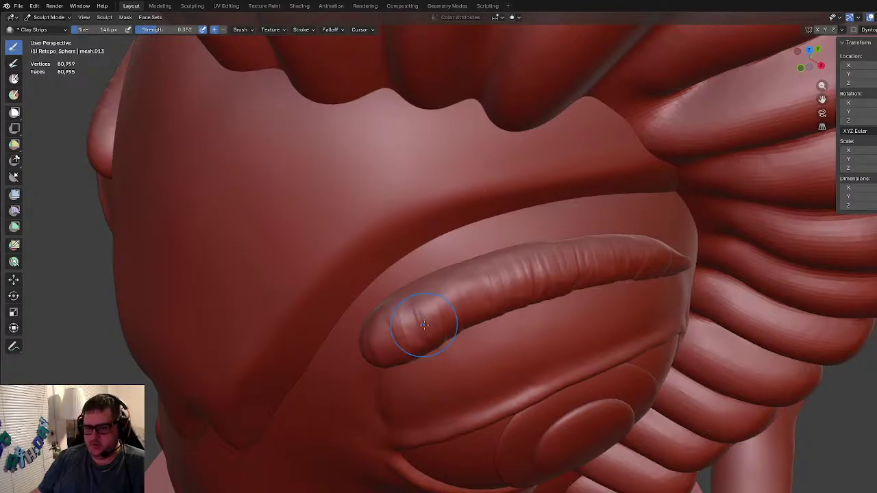
{"action": "scroll", "coordinate": [424, 328], "scroll_direction": "up", "scroll_amount": 2}
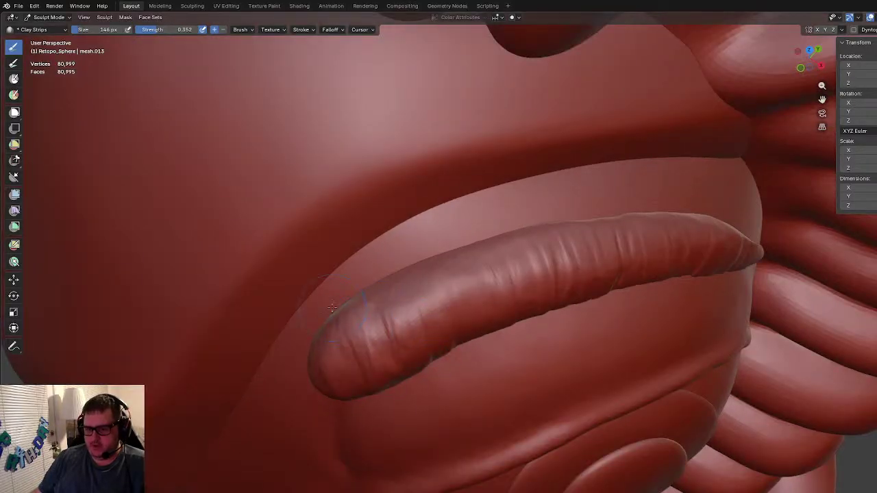
{"action": "mouse_move", "coordinate": [377, 302]}
{"action": "left_mouse_down"}
{"action": "mouse_move", "coordinate": [535, 288]}
{"action": "mouse_move", "coordinate": [610, 301]}
{"action": "left_mouse_up"}
{"action": "scroll", "coordinate": [601, 319], "scroll_direction": "down", "scroll_amount": 2}
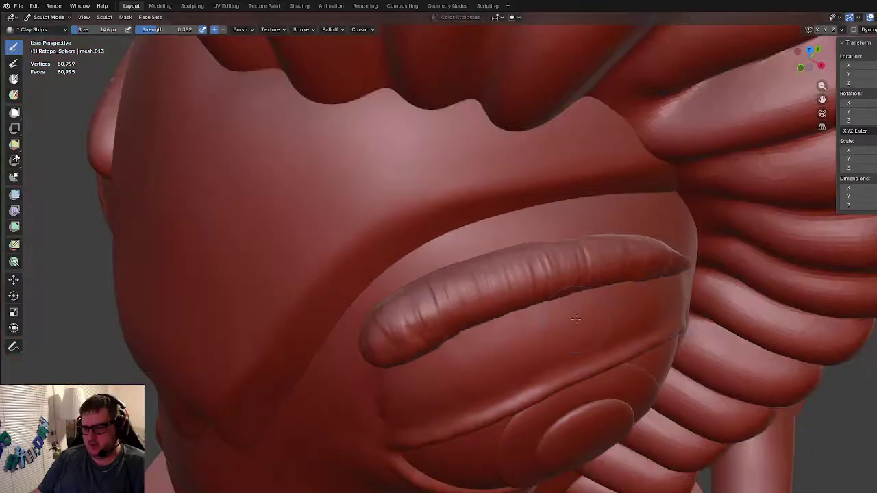
Step: Smooth away the strip marks along the whole eyebrow and check its shape from the front, above and the side
{"action": "mouse_move", "coordinate": [641, 262]}
{"action": "left_mouse_down", "text": "shift"}
{"action": "mouse_move", "coordinate": [658, 263]}
{"action": "mouse_move", "coordinate": [513, 269]}
{"action": "mouse_move", "coordinate": [396, 356]}
{"action": "left_mouse_up", "text": "shift"}
{"action": "middle_click_drag", "start_coordinate": [479, 223], "coordinate": [460, 168]}
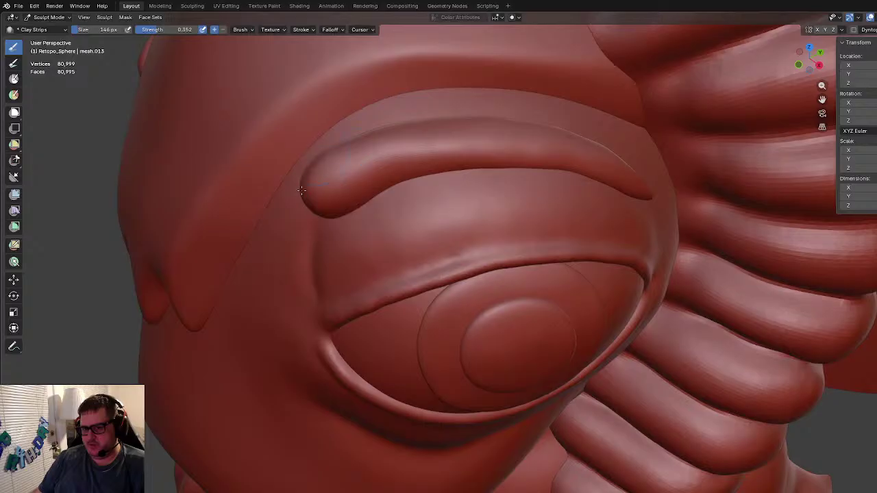
{"action": "middle_click_drag", "start_coordinate": [631, 176], "coordinate": [346, 317]}
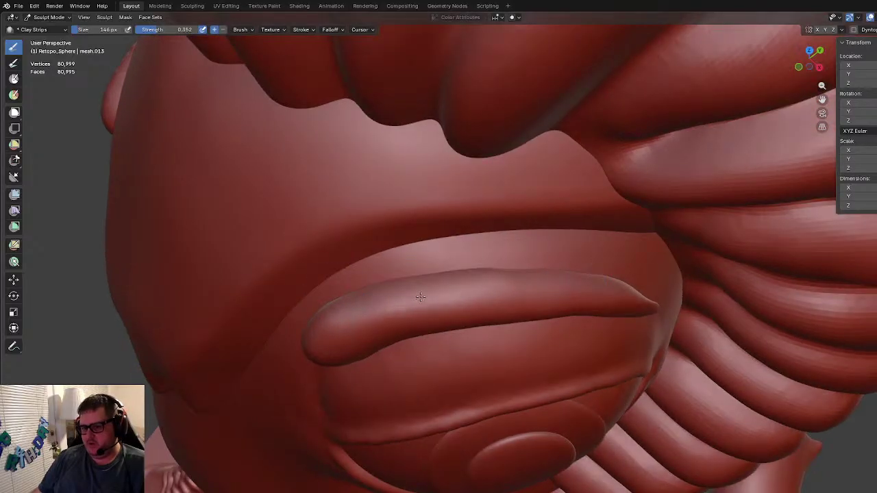
{"action": "middle_click_drag", "start_coordinate": [607, 293], "coordinate": [439, 172]}
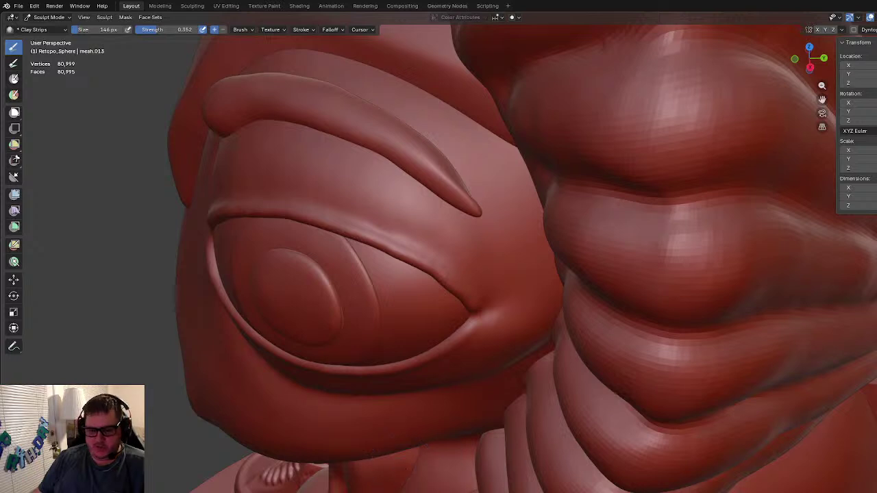
Step: Flatten the outer half of the eyebrow and its tail with the Flatten/Contrast brush
{"action": "key", "text": "shift+t"}
{"action": "middle_click_drag", "start_coordinate": [430, 211], "coordinate": [460, 248], "text": "shift"}
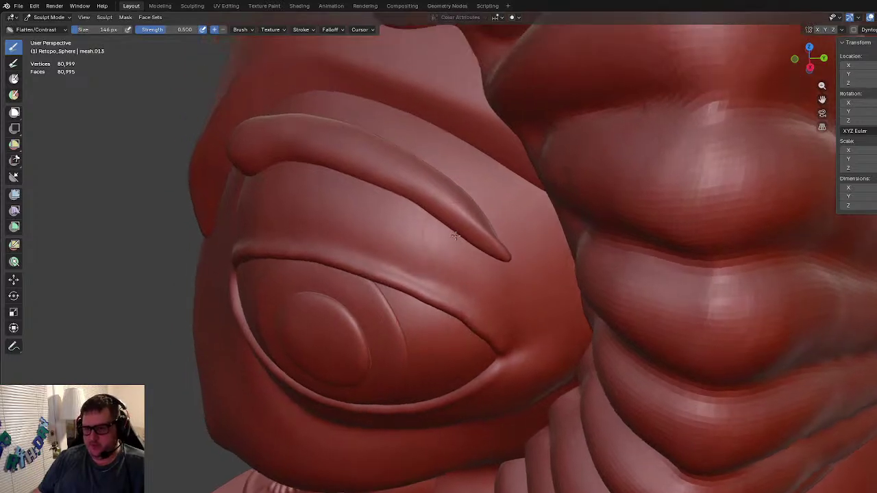
{"action": "scroll", "coordinate": [463, 250], "scroll_direction": "up", "scroll_amount": 2}
{"action": "left_click_drag", "start_coordinate": [463, 188], "coordinate": [529, 254]}
{"action": "left_click_drag", "start_coordinate": [392, 170], "coordinate": [492, 238]}
{"action": "left_click_drag", "start_coordinate": [464, 166], "coordinate": [477, 177]}
Step: Inflate the thin outer tip of the eyebrow so its tail is fuller and rounded
{"action": "mouse_move", "coordinate": [483, 253]}
{"action": "middle_mouse_down"}
{"action": "mouse_move", "coordinate": [509, 230]}
{"action": "mouse_move", "coordinate": [630, 258]}
{"action": "middle_mouse_up"}
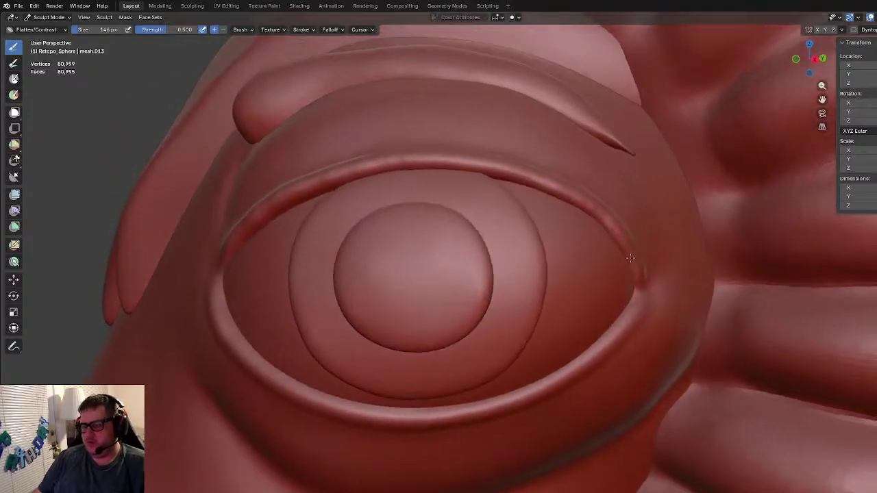
{"action": "scroll", "coordinate": [593, 207], "scroll_direction": "down", "scroll_amount": 8}
{"action": "middle_click_drag", "start_coordinate": [593, 207], "coordinate": [513, 267]}
{"action": "scroll", "coordinate": [513, 266], "scroll_direction": "up", "scroll_amount": 8}
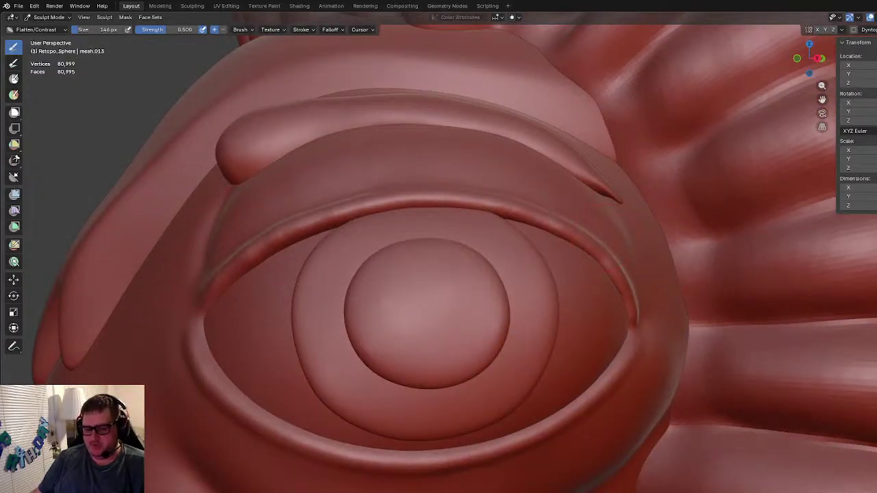
{"action": "key", "text": "i"}
{"action": "middle_click_drag", "start_coordinate": [621, 192], "coordinate": [608, 197]}
{"action": "left_click_drag", "start_coordinate": [566, 204], "coordinate": [565, 214]}
Step: Adjust the eyebrow's outer tip with the Grab brush at 212 px, working from side and front views
{"action": "key", "text": "g"}
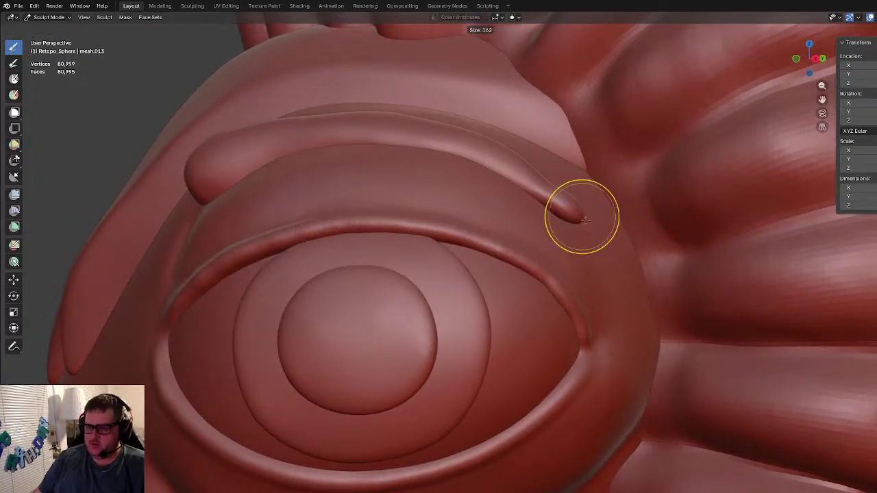
{"action": "middle_click_drag", "start_coordinate": [574, 230], "coordinate": [434, 147]}
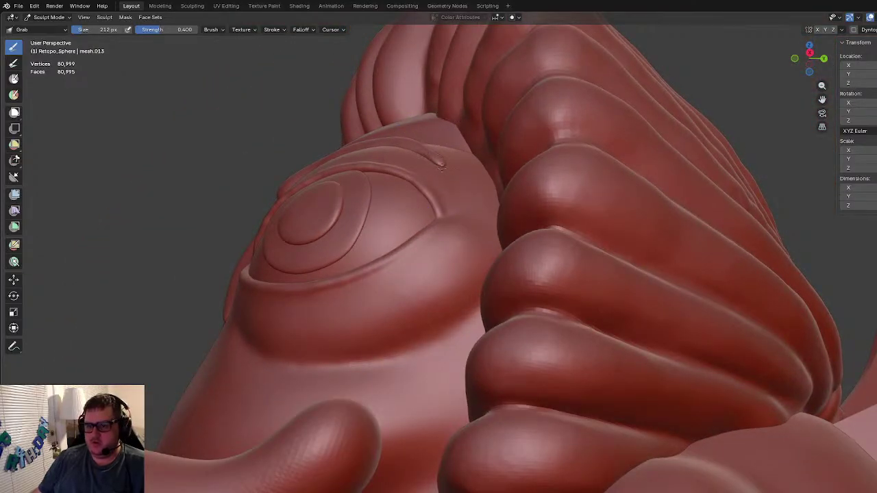
{"action": "middle_click_drag", "start_coordinate": [439, 168], "coordinate": [451, 196]}
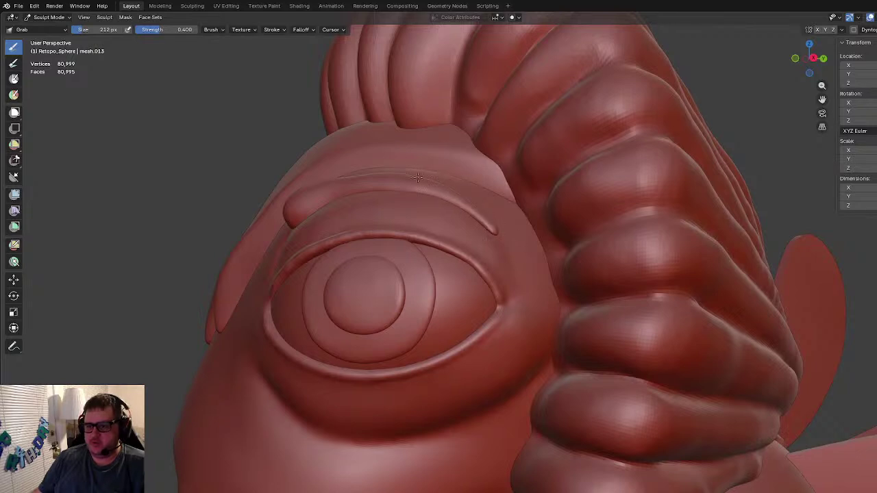
{"action": "middle_click_drag", "start_coordinate": [303, 192], "coordinate": [475, 202]}
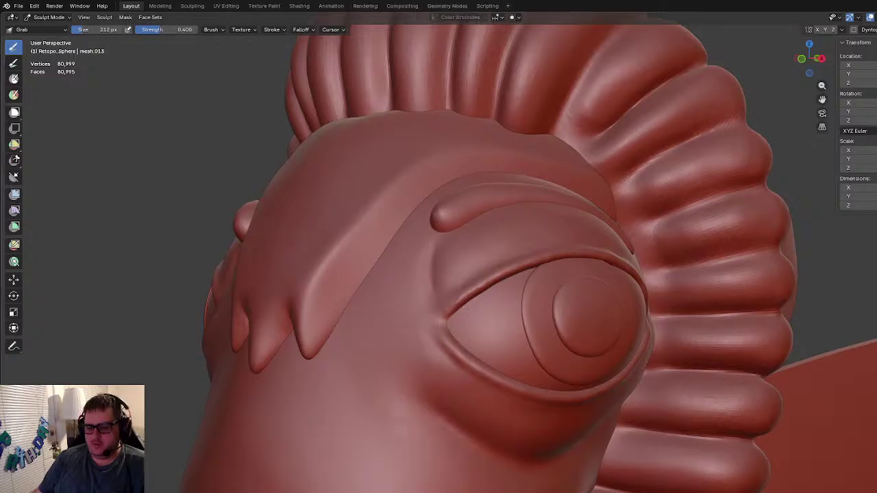
Step: Flatten the rounded inner end of the eyebrow with the Flatten/Contrast brush and check the whole face
{"action": "key", "text": "shift+t"}
{"action": "scroll", "coordinate": [437, 200], "scroll_direction": "up", "scroll_amount": 1}
{"action": "left_click_drag", "start_coordinate": [437, 200], "coordinate": [466, 176]}
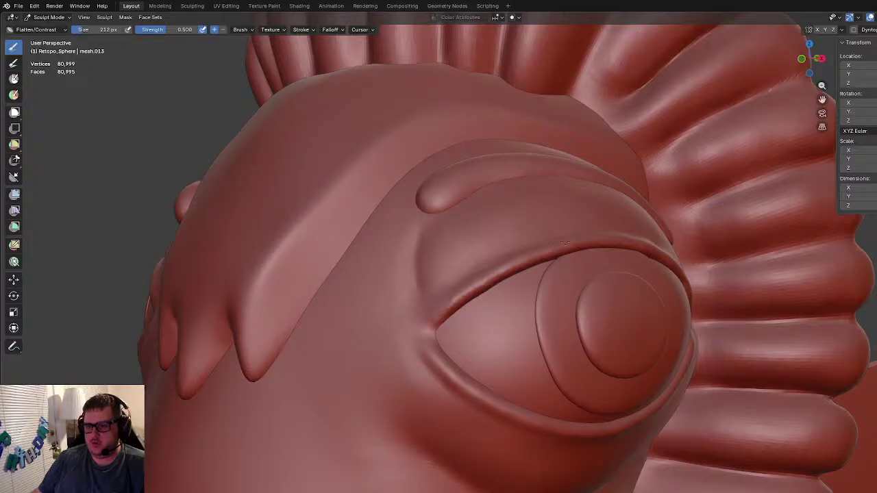
{"action": "scroll", "coordinate": [572, 236], "scroll_direction": "down", "scroll_amount": 6}
{"action": "middle_click_drag", "start_coordinate": [562, 284], "coordinate": [493, 291]}
{"action": "scroll", "coordinate": [556, 295], "scroll_direction": "up", "scroll_amount": 5}
{"action": "scroll", "coordinate": [541, 295], "scroll_direction": "down", "scroll_amount": 5}
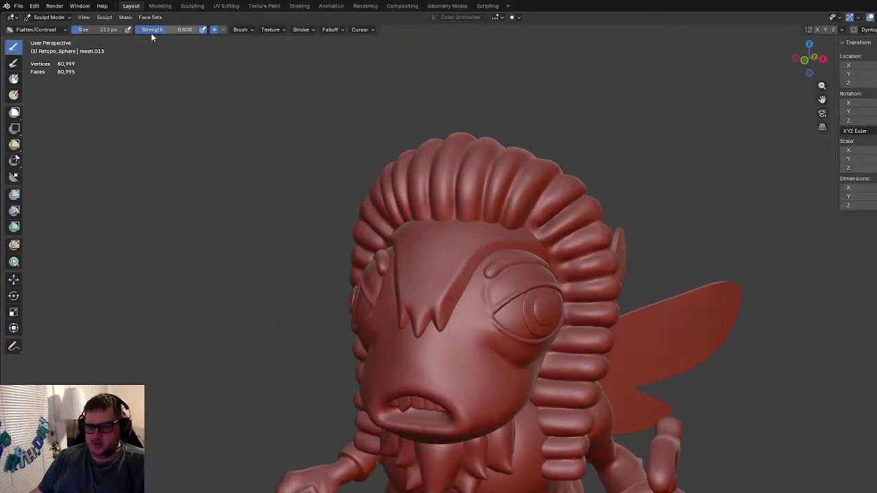
Step: Switch the eyebrow mesh from Sculpt Mode to Object Mode
{"action": "left_click", "coordinate": [42, 17]}
{"action": "left_click", "coordinate": [38, 17]}
{"action": "left_click", "coordinate": [41, 17]}
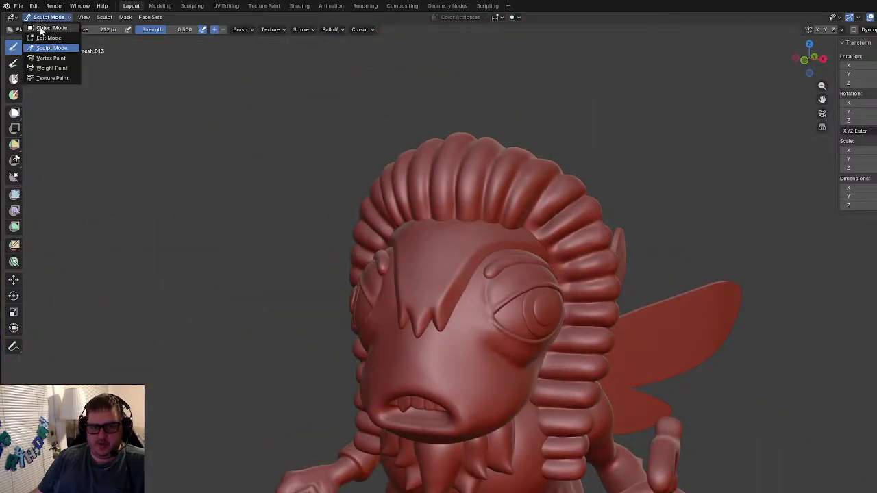
{"action": "left_click", "coordinate": [41, 29]}
Step: Examine the whole bee figure from both sides and the front, including the face, the headdress and the hand holding the flail
{"action": "mouse_move", "coordinate": [198, 158]}
{"action": "middle_mouse_down"}
{"action": "mouse_move", "coordinate": [294, 247]}
{"action": "mouse_move", "coordinate": [148, 246]}
{"action": "mouse_move", "coordinate": [186, 249]}
{"action": "mouse_move", "coordinate": [149, 244]}
{"action": "mouse_move", "coordinate": [192, 233]}
{"action": "mouse_move", "coordinate": [276, 247]}
{"action": "mouse_move", "coordinate": [379, 287]}
{"action": "mouse_move", "coordinate": [381, 255]}
{"action": "middle_mouse_up"}
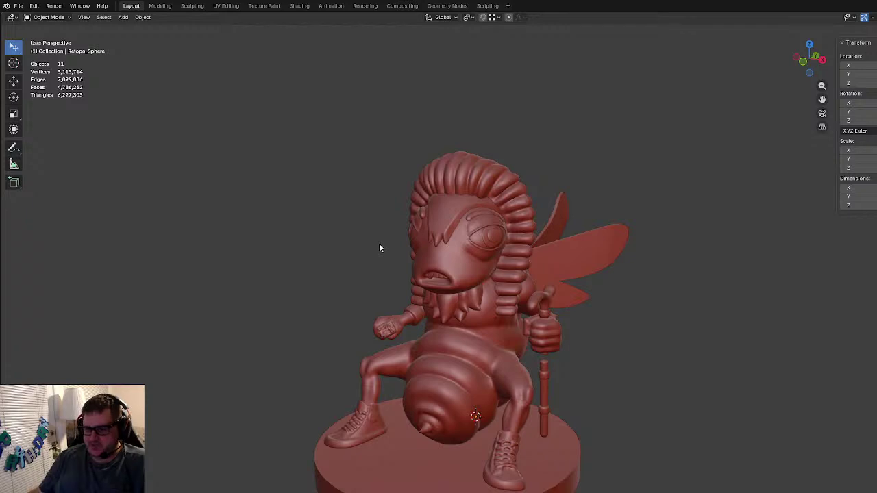
{"action": "left_click", "coordinate": [459, 202]}
{"action": "left_click", "coordinate": [723, 308]}
{"action": "mouse_move", "coordinate": [667, 319]}
{"action": "middle_mouse_down"}
{"action": "mouse_move", "coordinate": [653, 331]}
{"action": "mouse_move", "coordinate": [728, 335]}
{"action": "mouse_move", "coordinate": [715, 359]}
{"action": "middle_mouse_up"}
{"action": "middle_click_drag", "start_coordinate": [577, 411], "coordinate": [491, 420]}
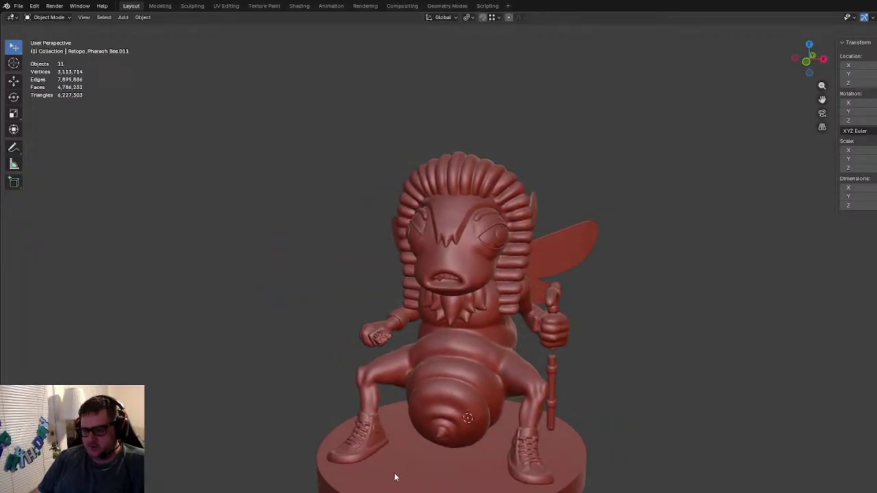
{"action": "mouse_move", "coordinate": [529, 454]}
{"action": "middle_mouse_down"}
{"action": "mouse_move", "coordinate": [505, 310]}
{"action": "mouse_move", "coordinate": [523, 426]}
{"action": "mouse_move", "coordinate": [405, 398]}
{"action": "mouse_move", "coordinate": [439, 395]}
{"action": "mouse_move", "coordinate": [626, 485]}
{"action": "mouse_move", "coordinate": [667, 457]}
{"action": "middle_mouse_up"}
{"action": "scroll", "coordinate": [405, 431], "scroll_direction": "up", "scroll_amount": 6}
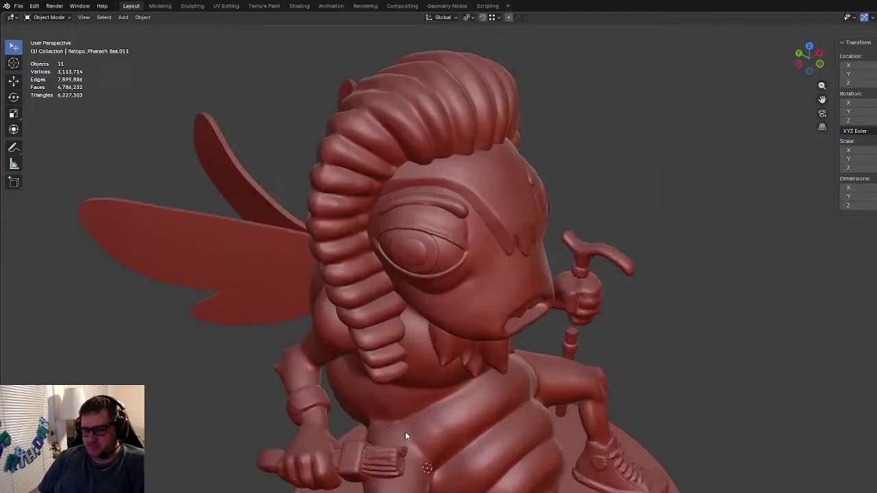
{"action": "scroll", "coordinate": [479, 350], "scroll_direction": "up", "scroll_amount": 3}
{"action": "left_click", "coordinate": [463, 387]}
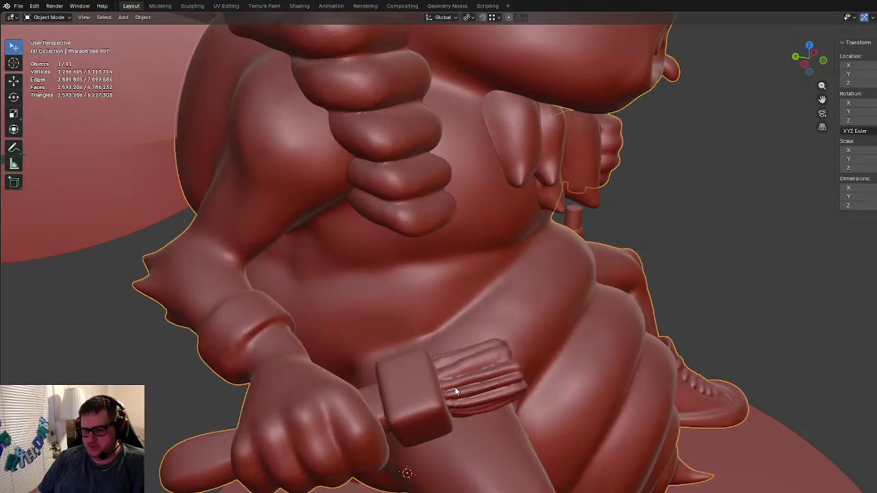
{"action": "scroll", "coordinate": [520, 381], "scroll_direction": "down", "scroll_amount": 10}
{"action": "middle_click_drag", "start_coordinate": [607, 328], "coordinate": [541, 304]}
{"action": "scroll", "coordinate": [541, 304], "scroll_direction": "up", "scroll_amount": 3}
{"action": "middle_click_drag", "start_coordinate": [622, 342], "coordinate": [610, 380]}
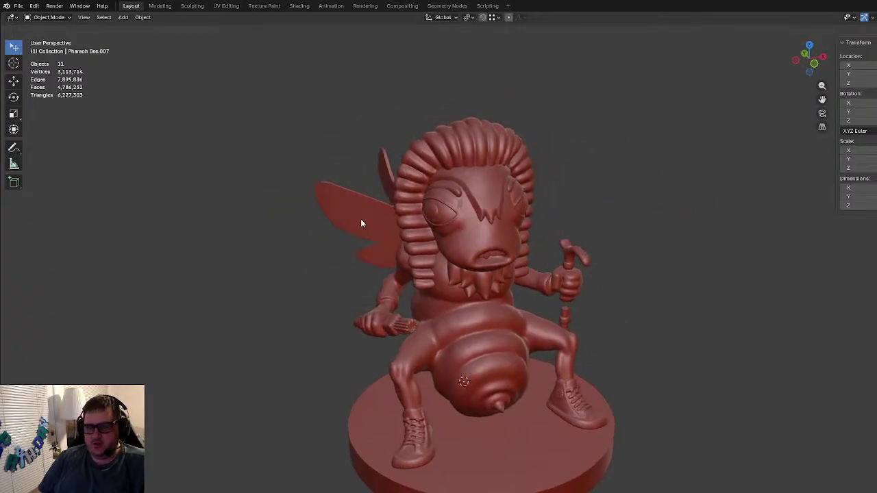
Step: Save the Pharaoh Bee project under its existing file name
{"action": "left_click", "coordinate": [19, 5]}
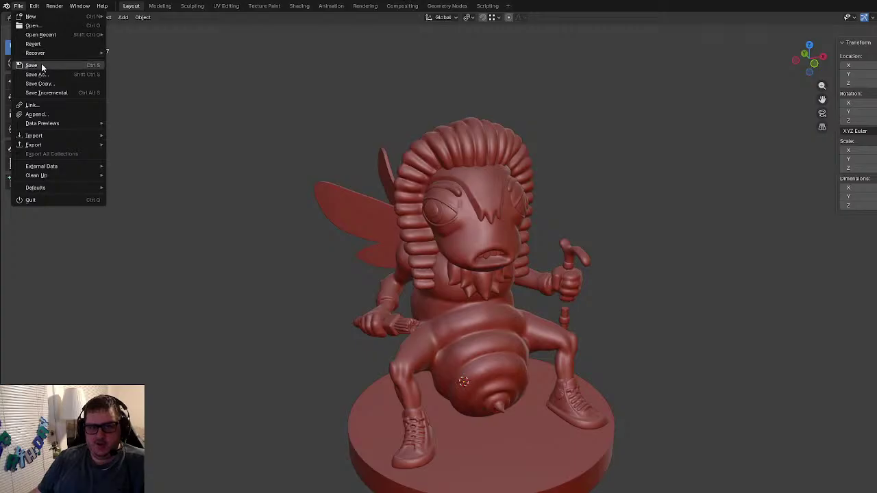
{"action": "left_click", "coordinate": [36, 64]}
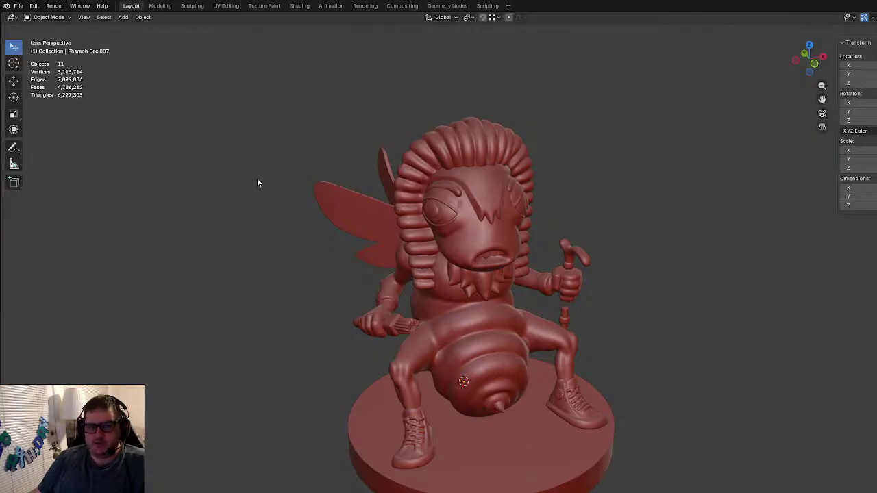